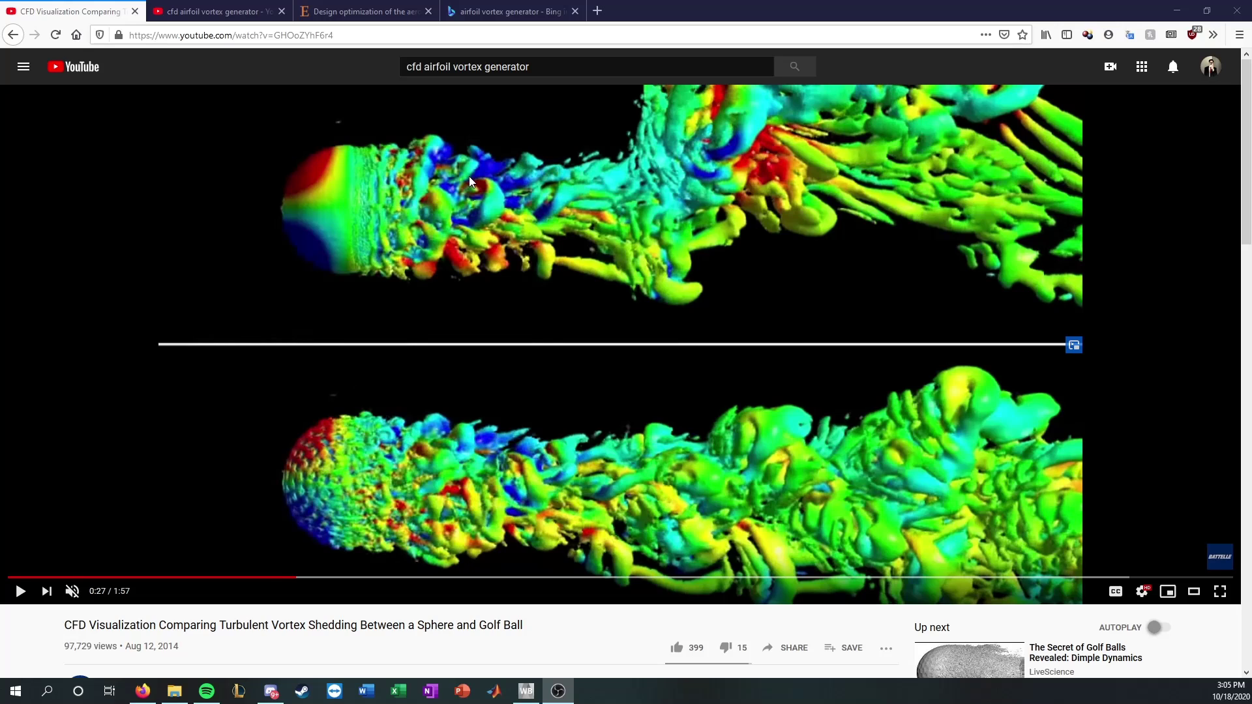
Step: Review the airfoil vortex generator diagram in the browser, and open and pause the video "How do Vortex Generators Work?"
click(507, 12)
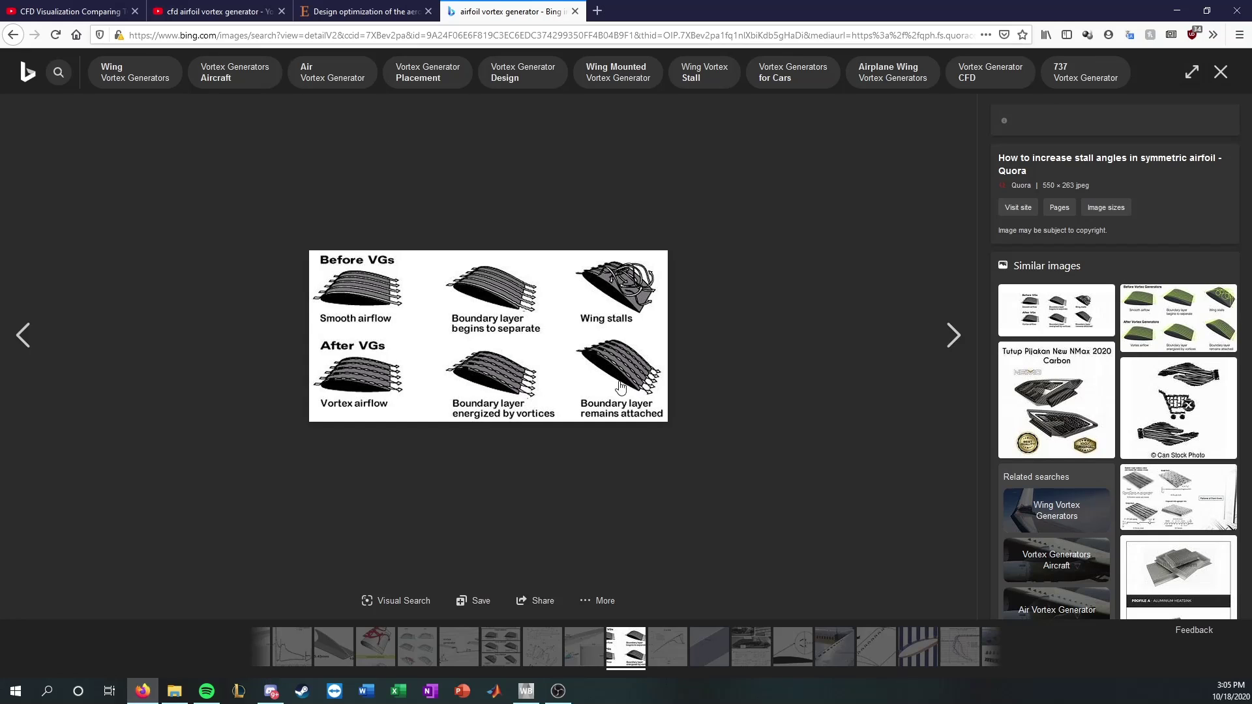
click(215, 11)
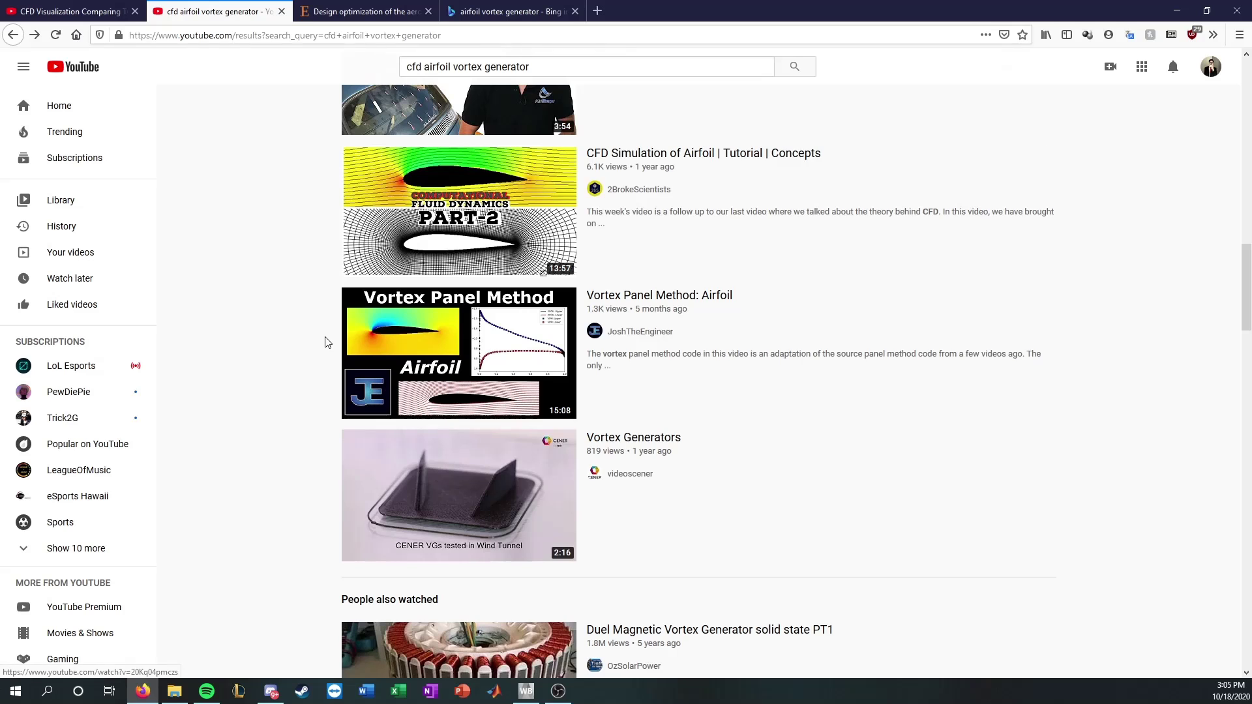
scroll(327, 342, up, 3)
scroll(336, 365, down, 4)
mouse_move(469, 433)
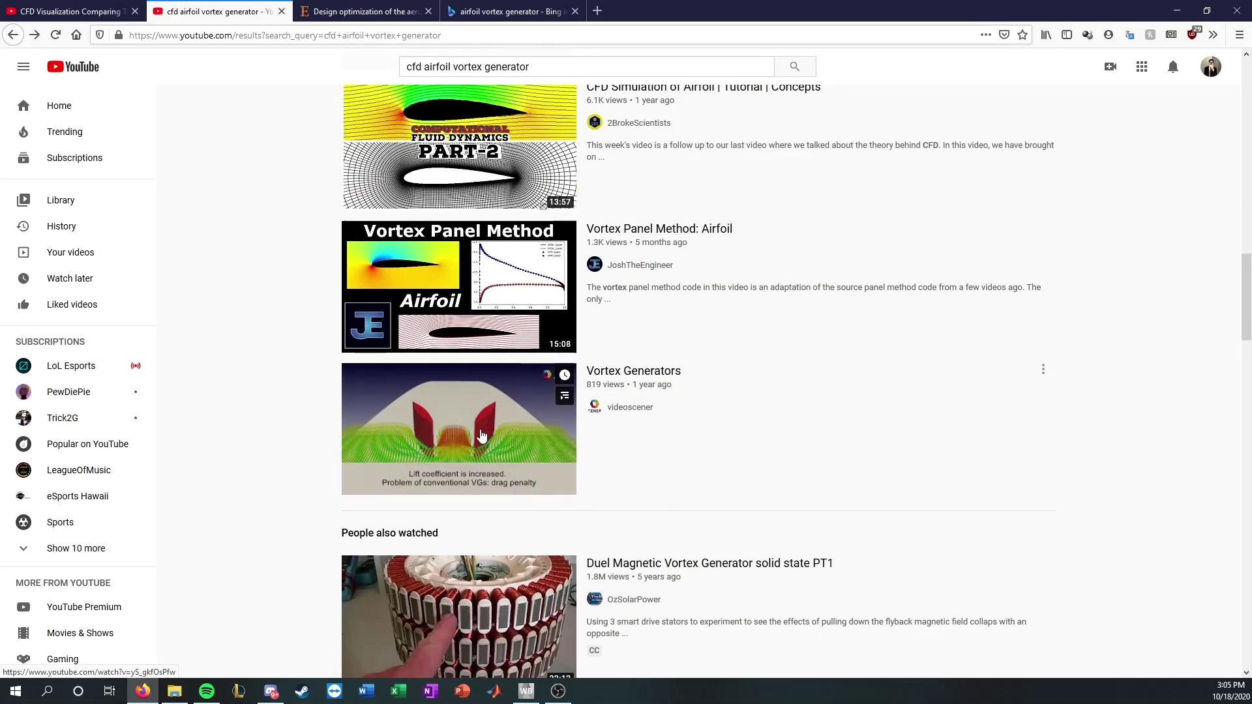
scroll(245, 392, up, 7)
mouse_move(463, 328)
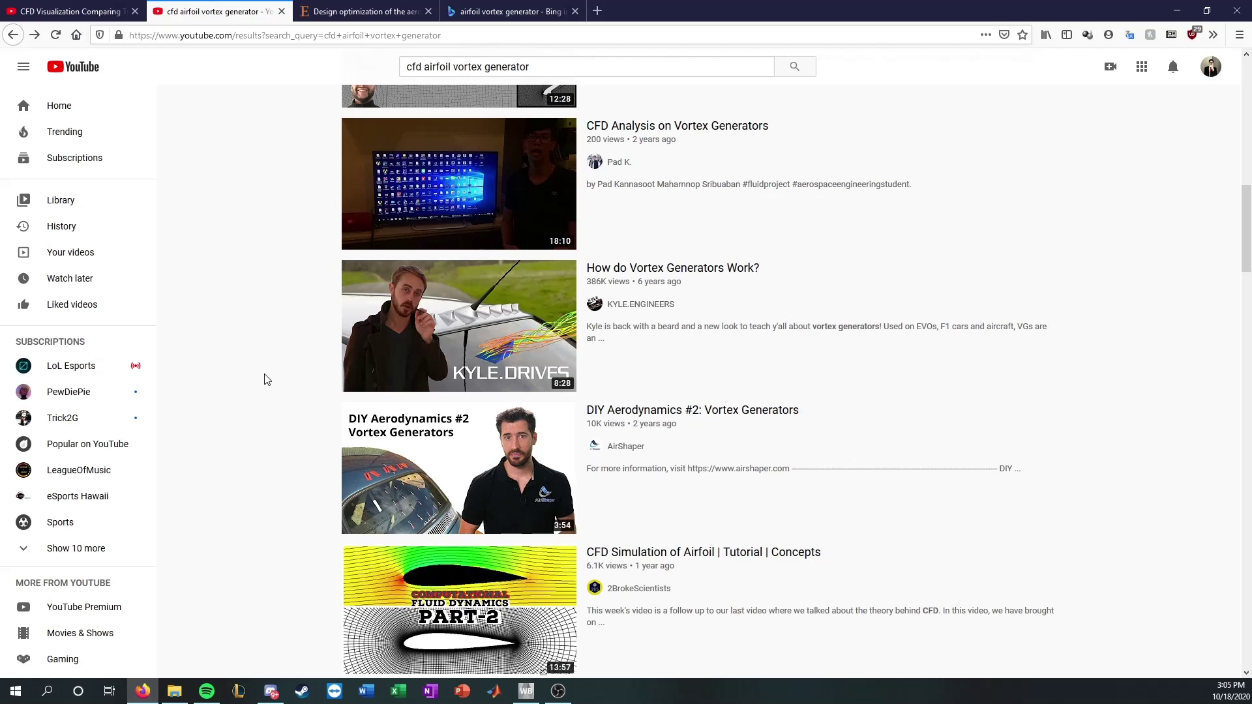
click(450, 328)
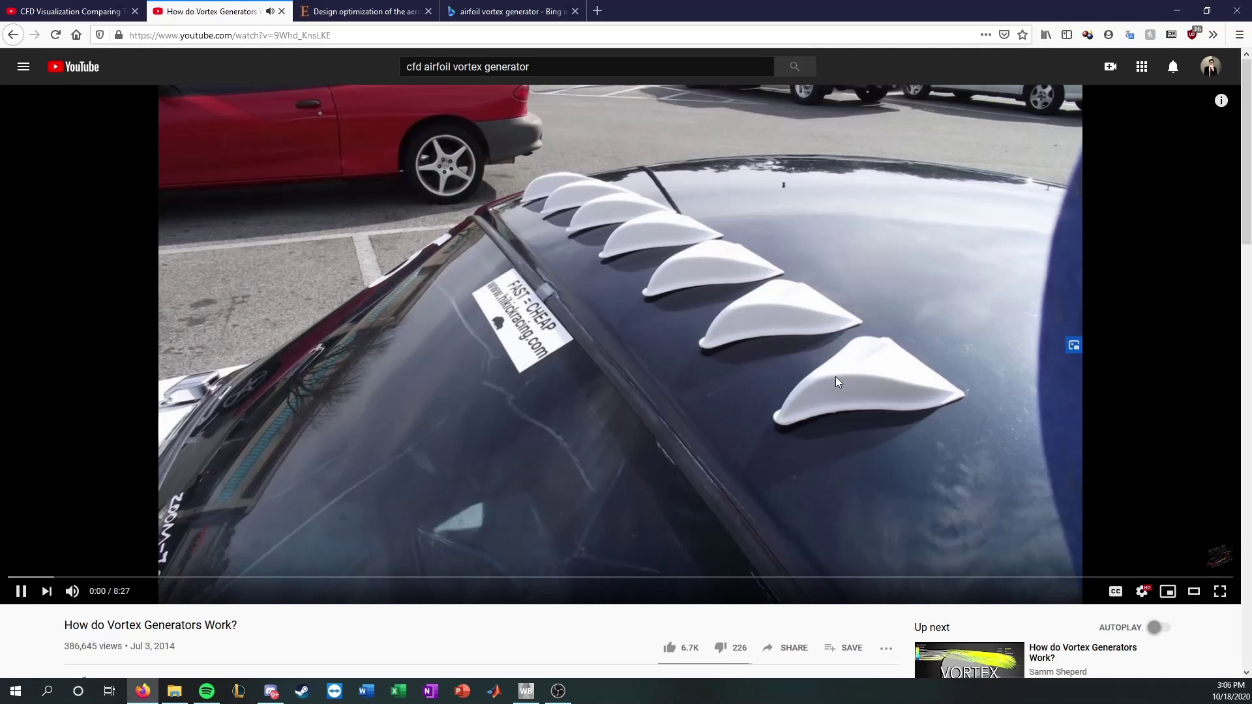
click(546, 441)
Step: Switch to Workbench and duplicate the NACA 0012 Fluid Flow (Fluent) system
click(527, 690)
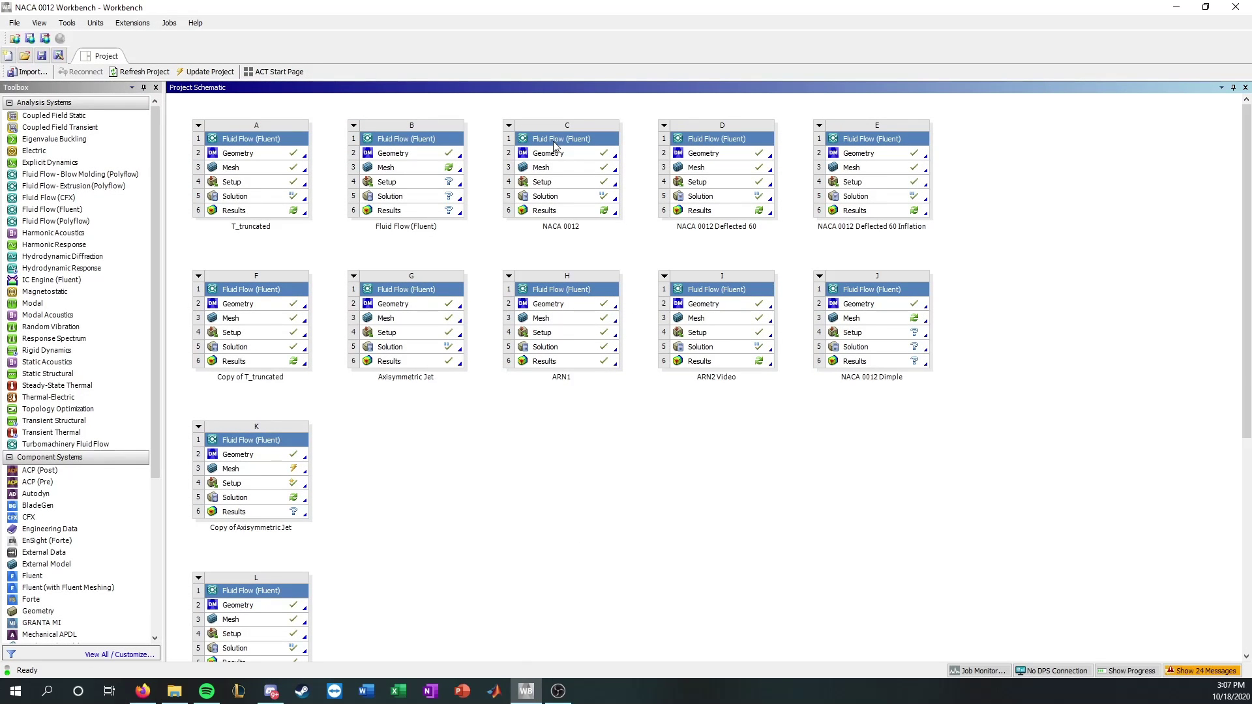
click(509, 125)
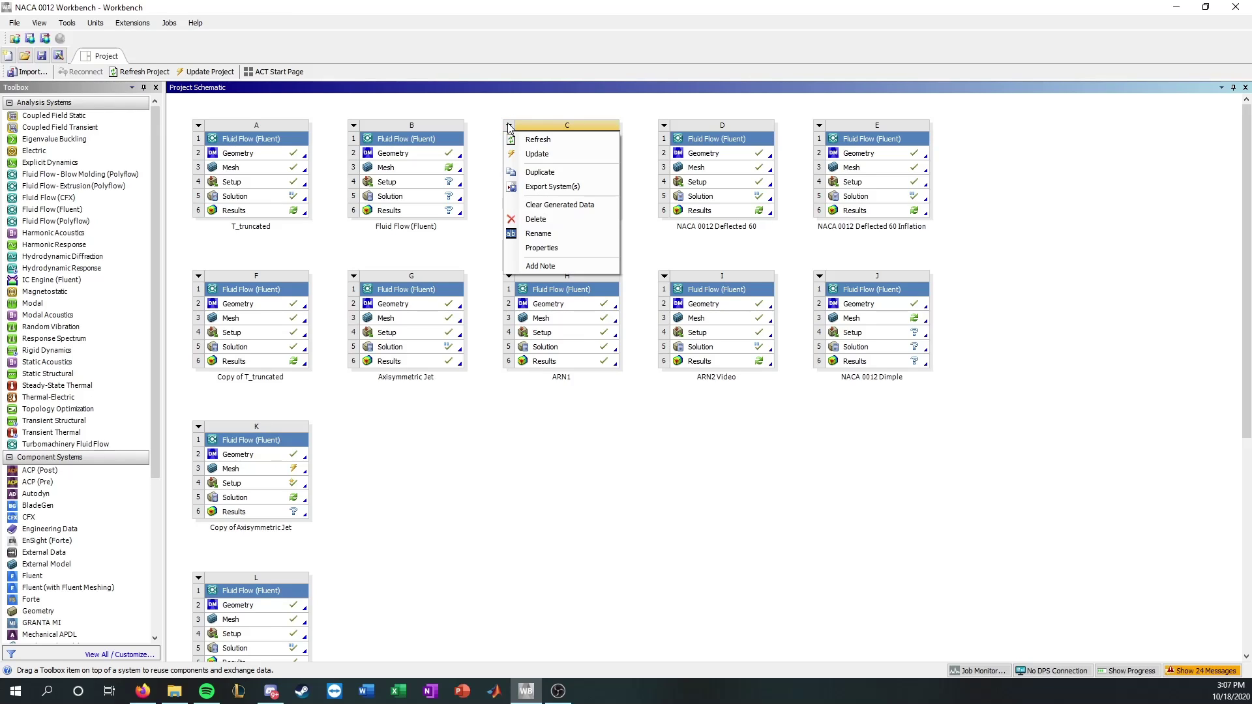
click(537, 172)
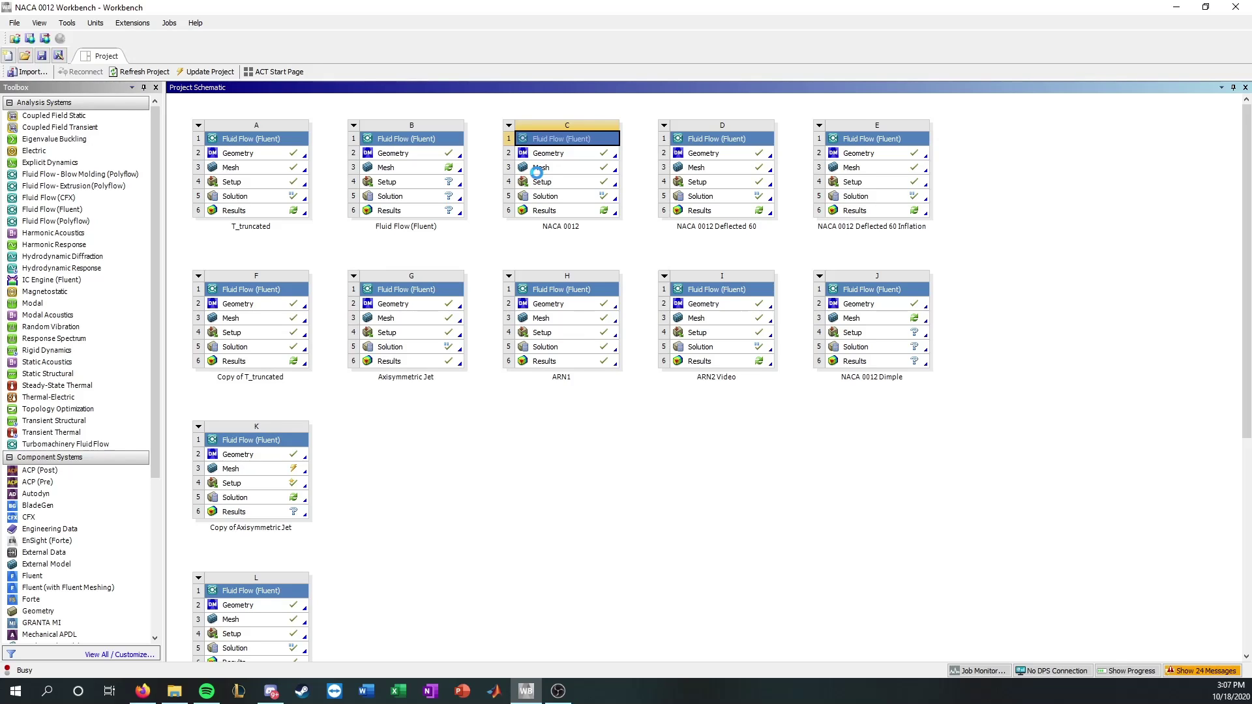
Step: Switch to the browser, return to the video search results and open the "Vortex Generators" video from videoscener
click(142, 690)
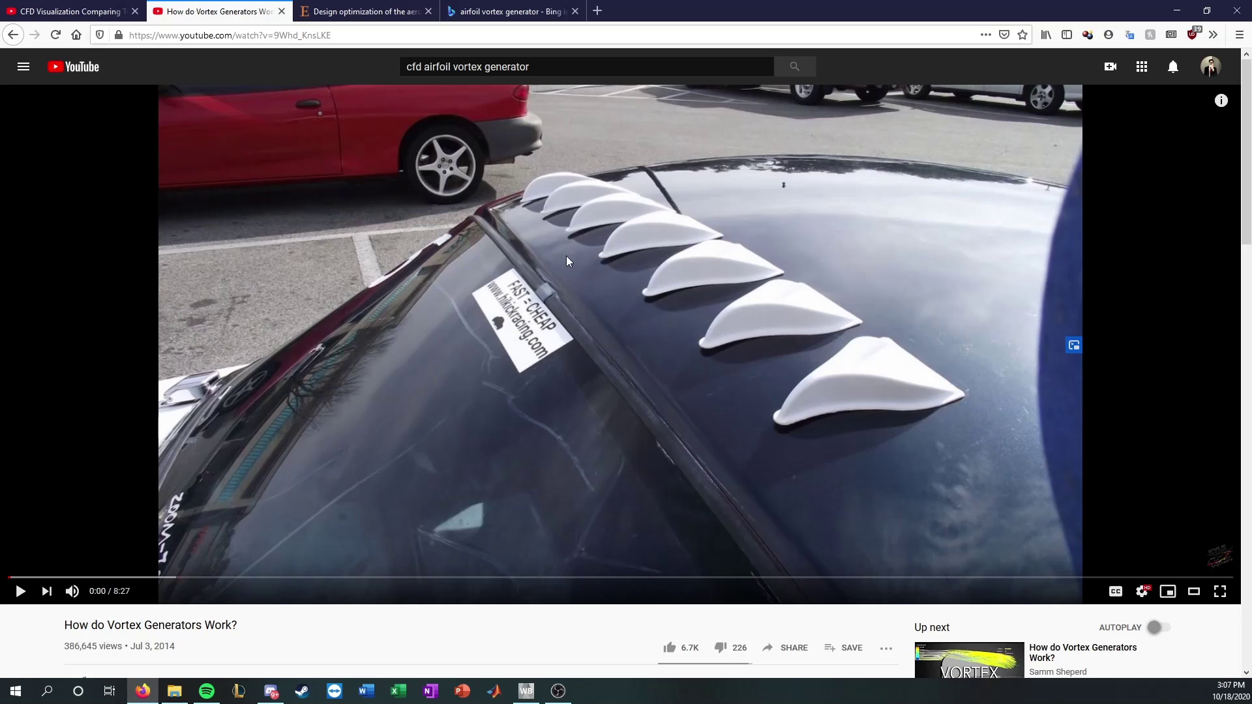
click(361, 11)
click(215, 11)
click(12, 34)
scroll(496, 291, down, 8)
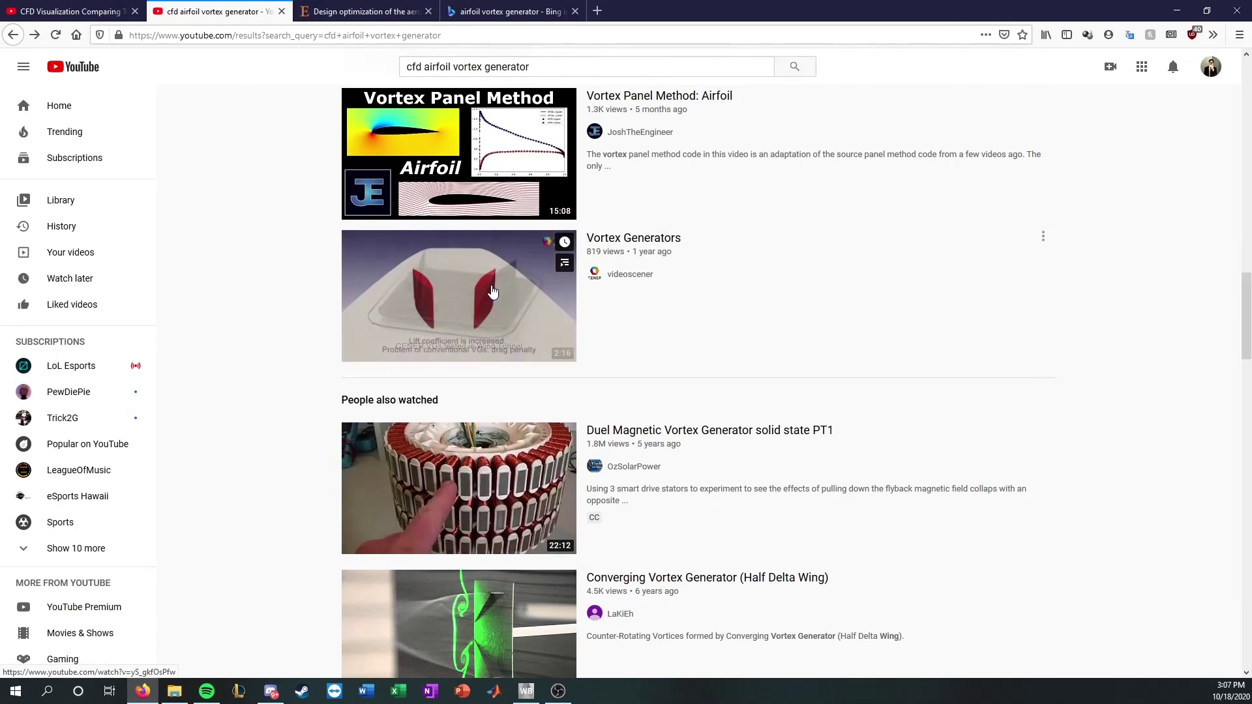
click(492, 292)
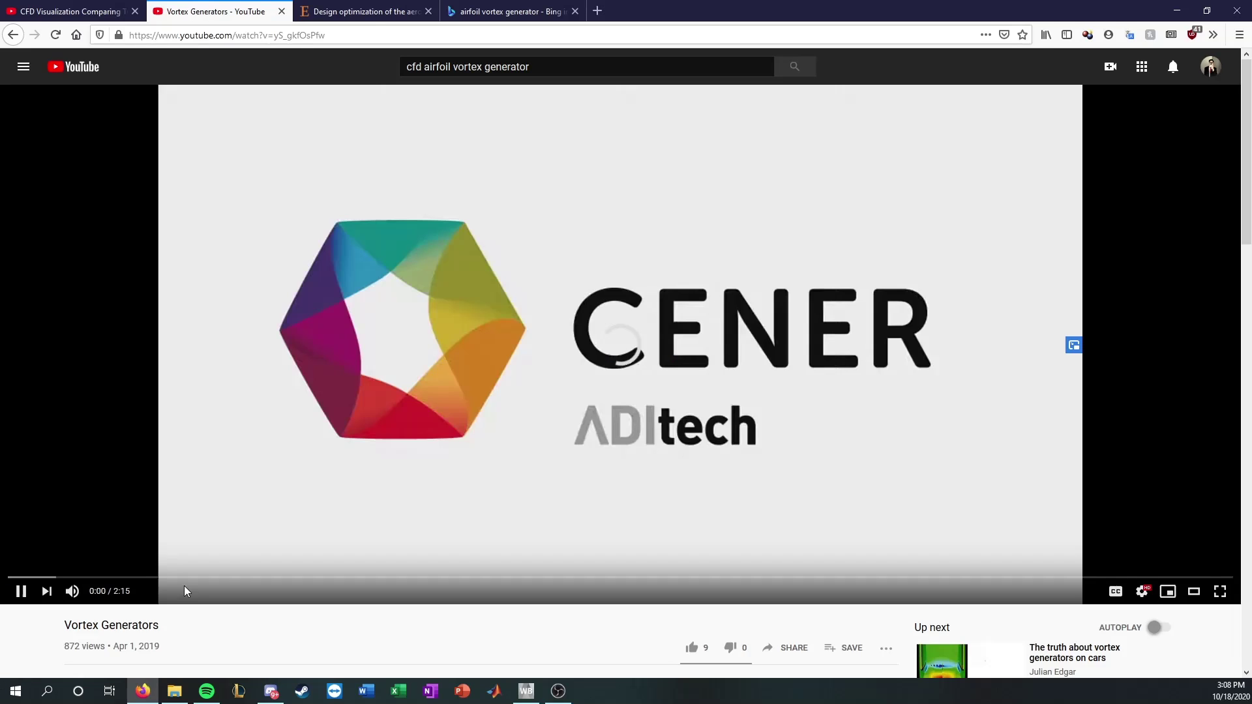
Step: View the vortex generator flow at 0:17 and 0:40 of the video, keeping playback paused
click(156, 577)
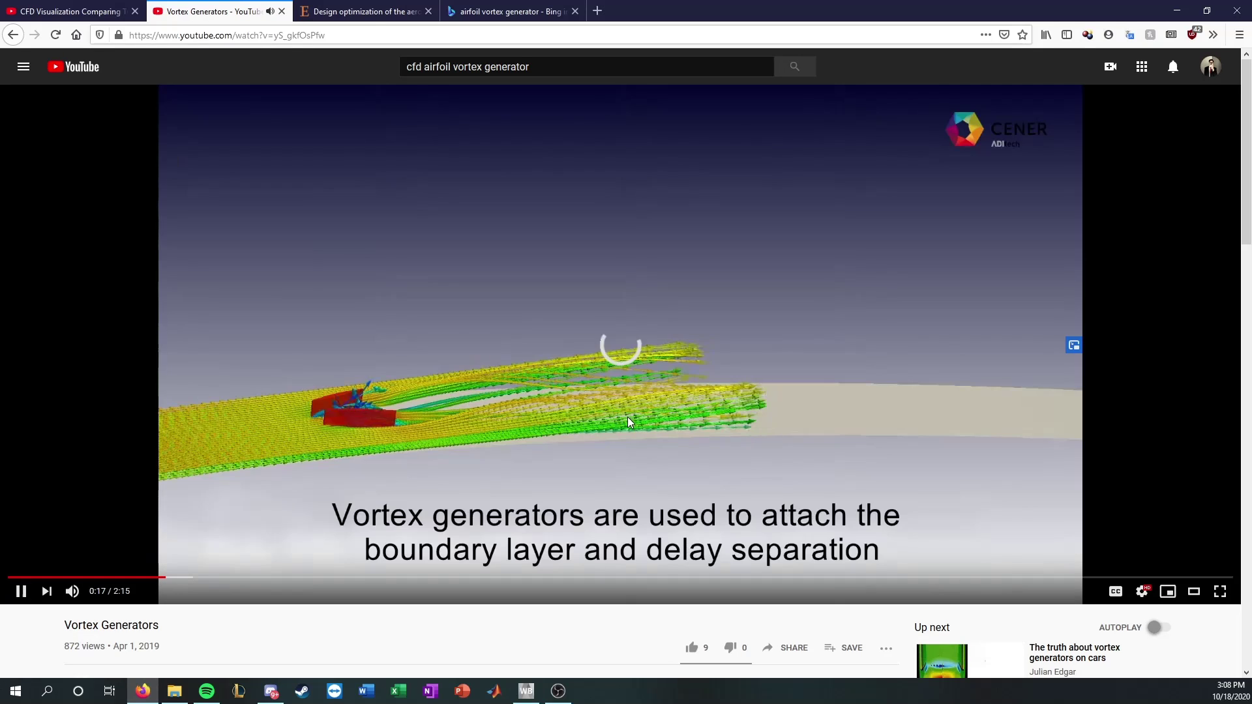
click(627, 417)
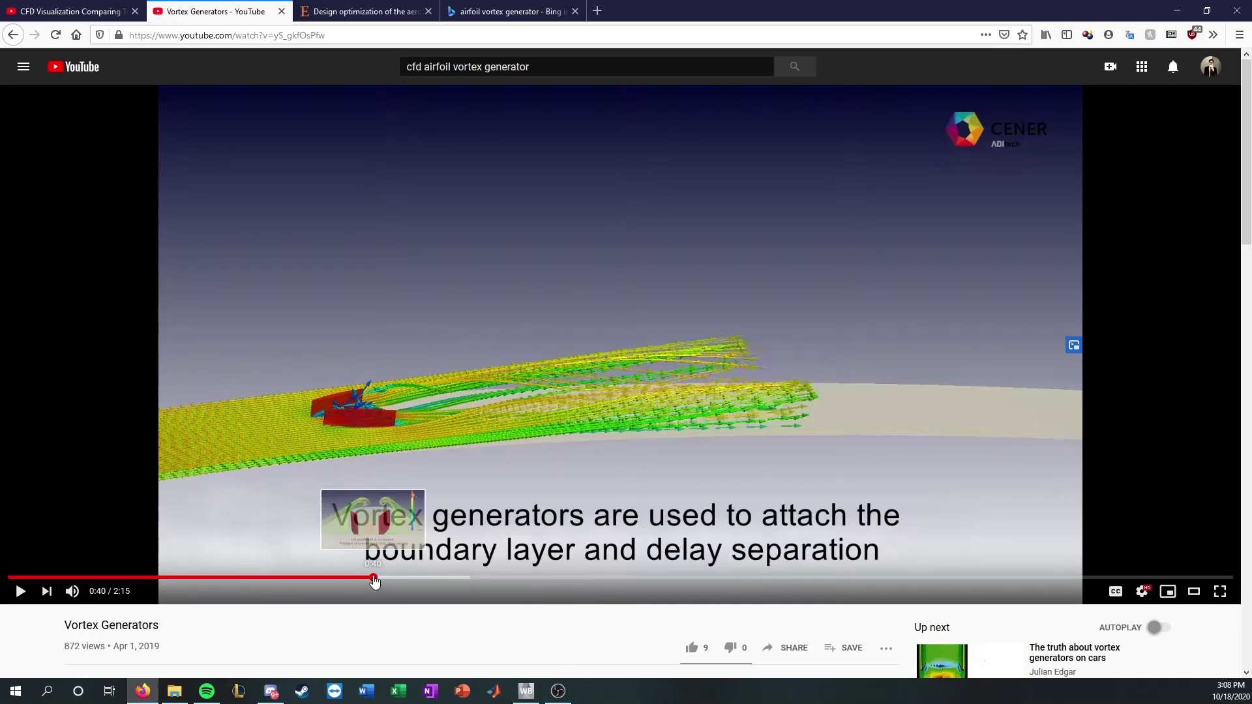
click(374, 579)
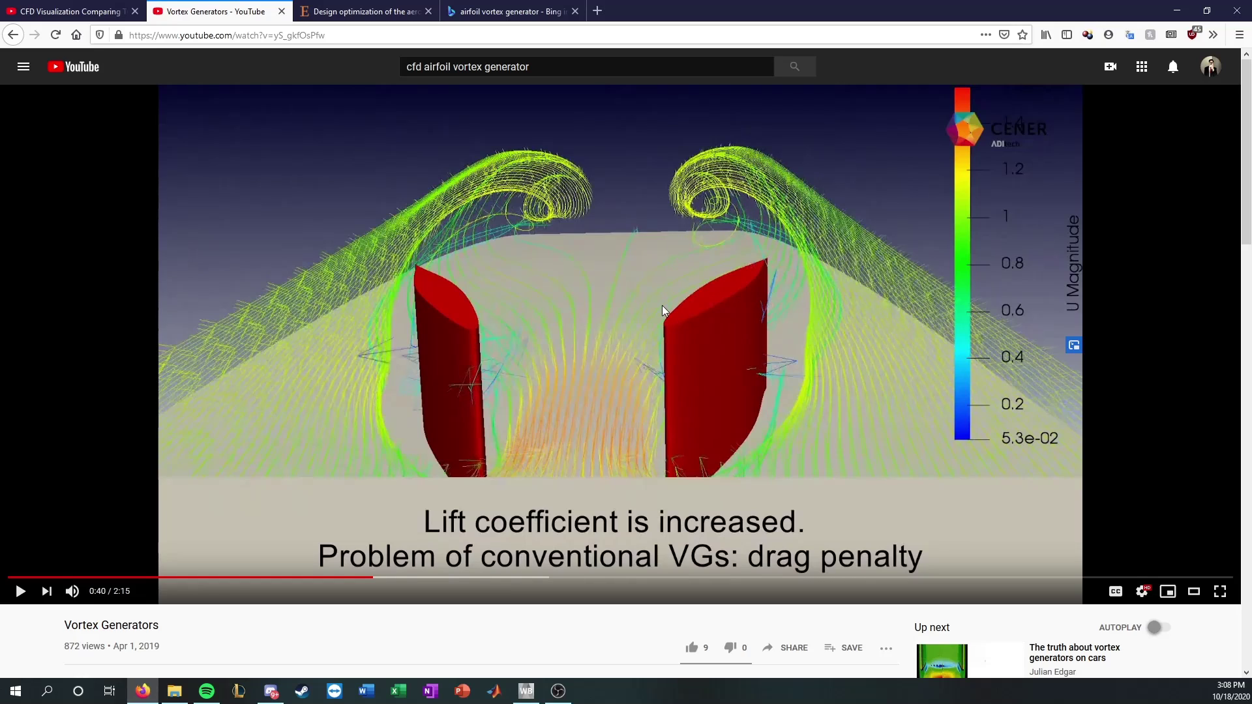
Step: Switch to Workbench and locate the newly duplicated NACA 0012 system in the project schematic
click(525, 690)
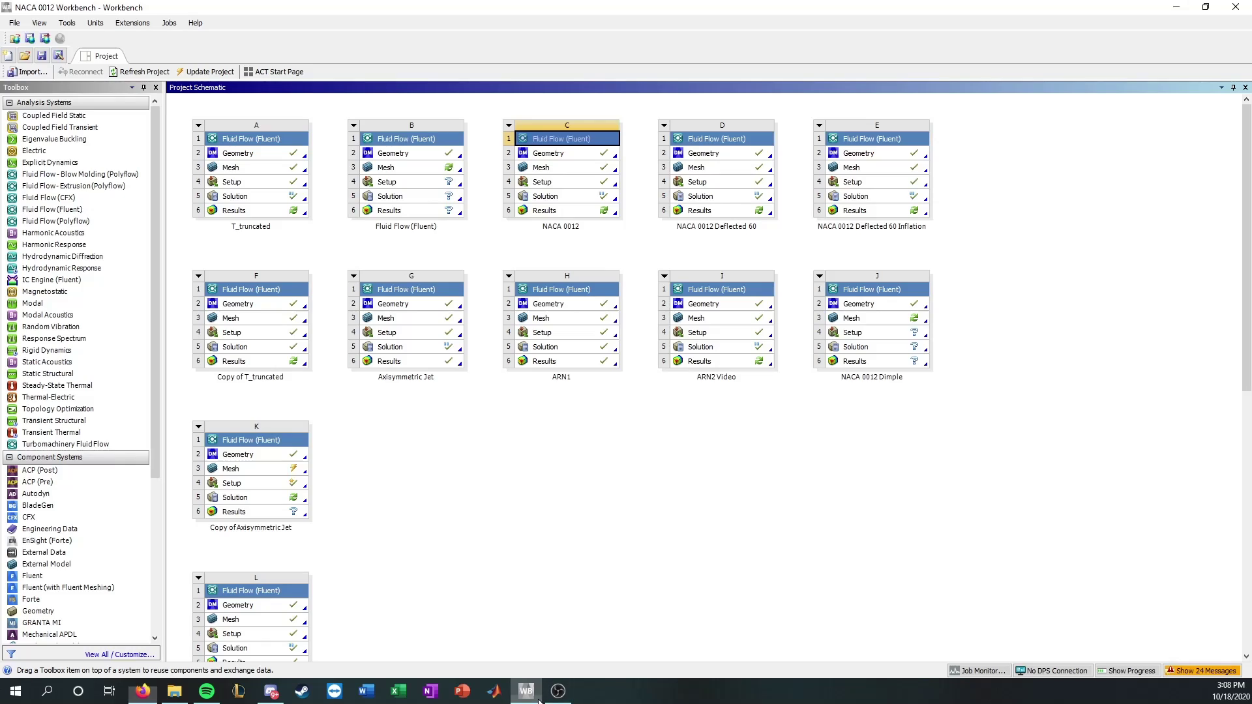
ctrl+scroll(561, 521, down, 1)
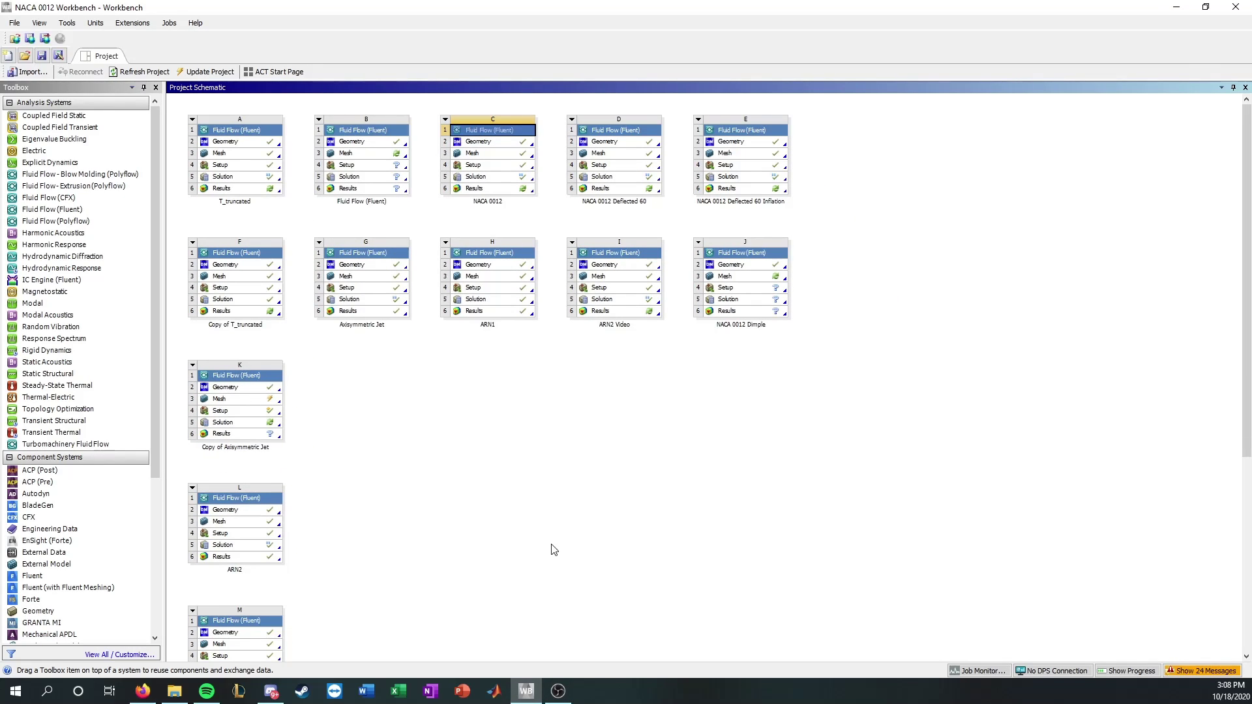
scroll(553, 547, down, 5)
ctrl+scroll(408, 542, up, 1)
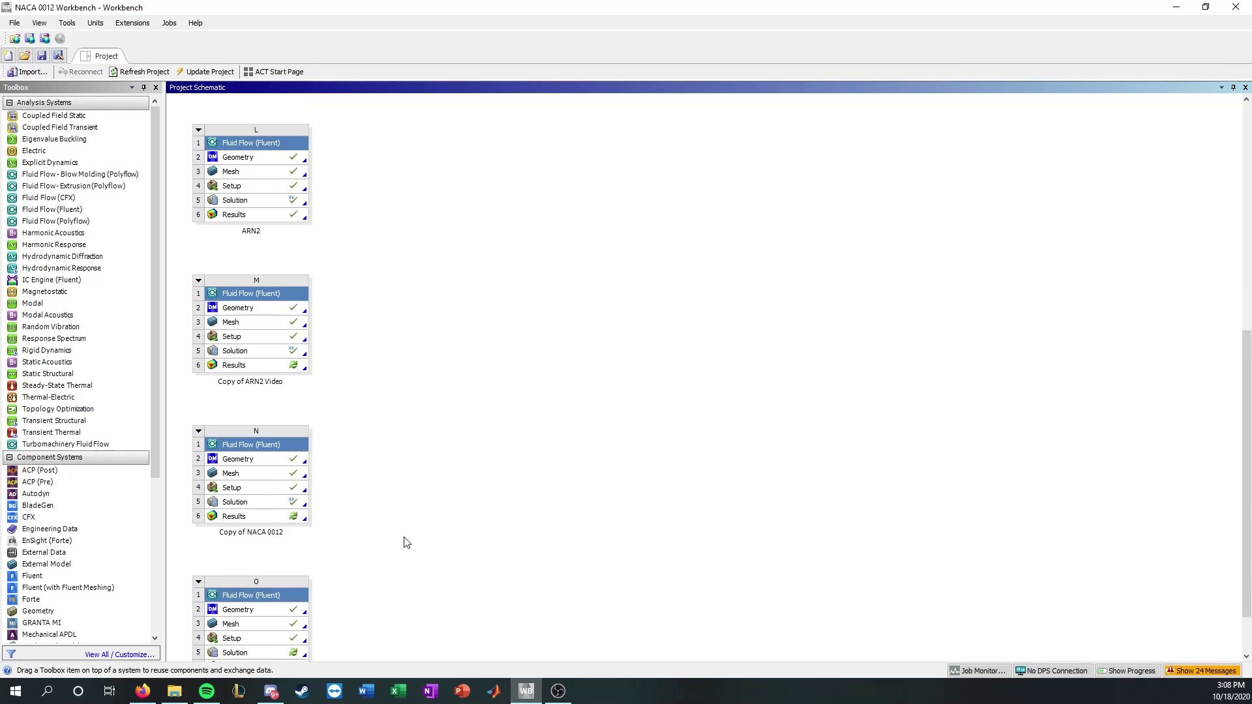
scroll(389, 541, down, 1)
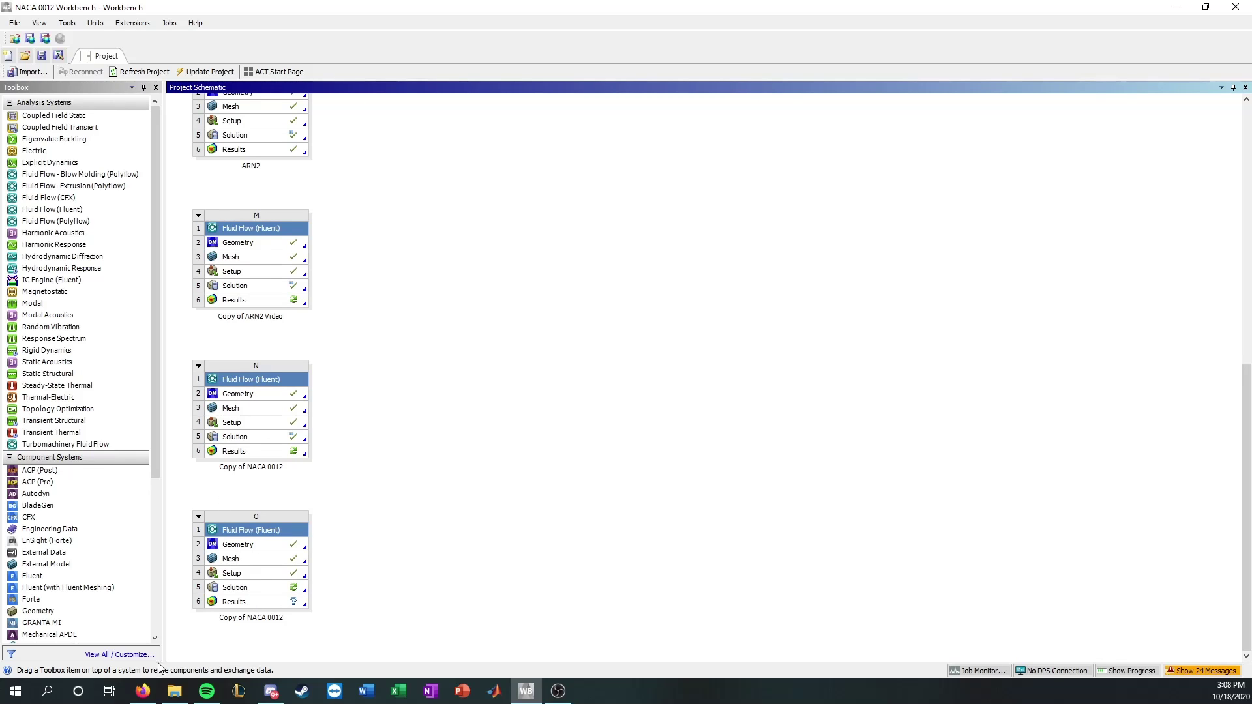
Step: Switch to the browser and compare the sphere and golf ball CFD visualization with the paused Vortex Generators video
click(149, 699)
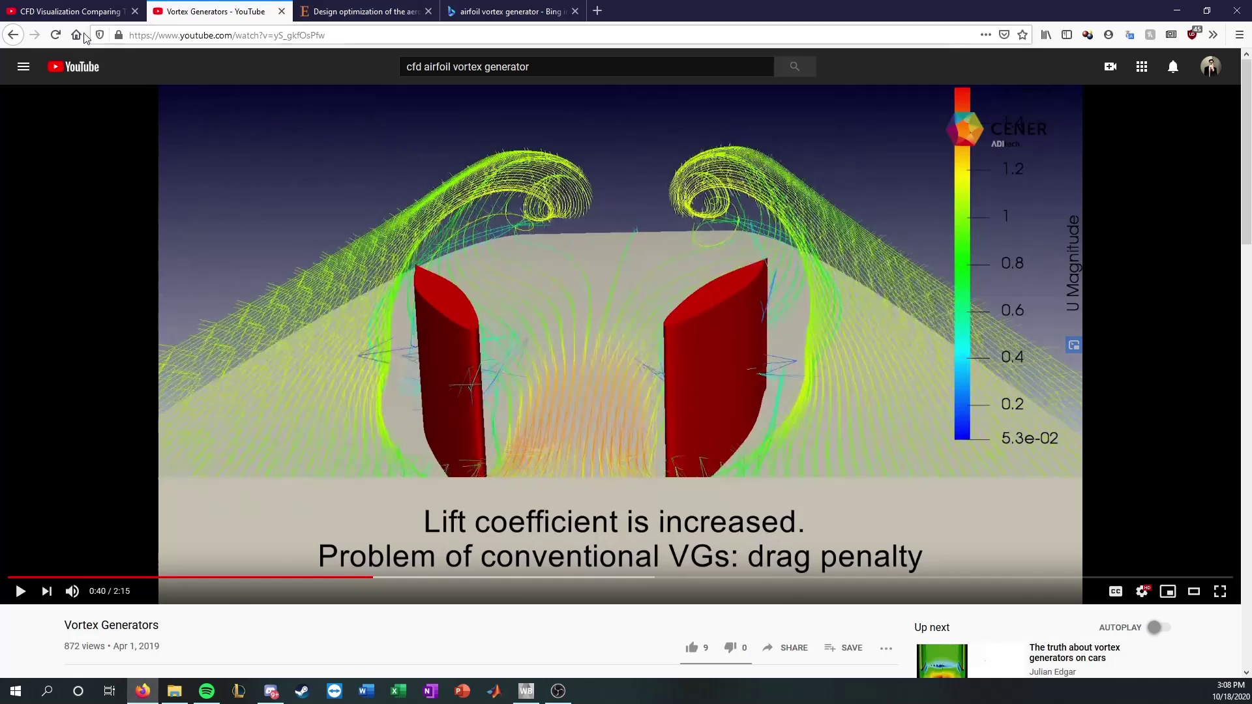
click(69, 11)
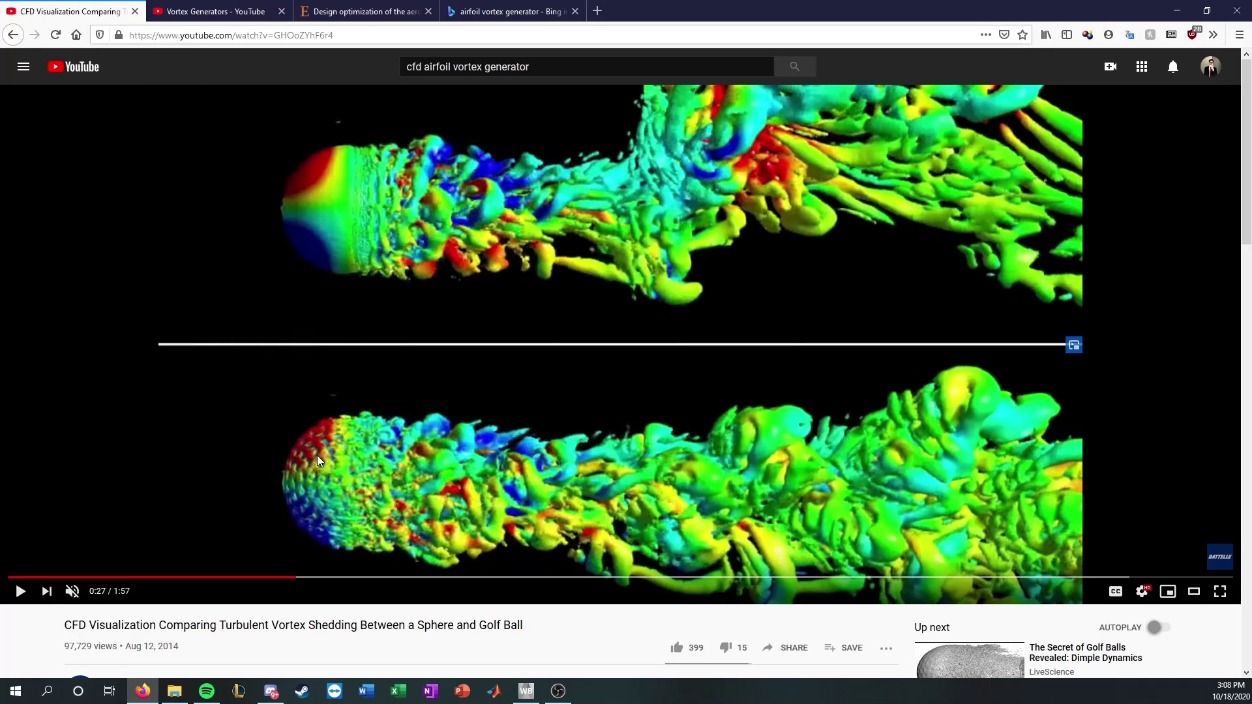
click(365, 11)
click(232, 6)
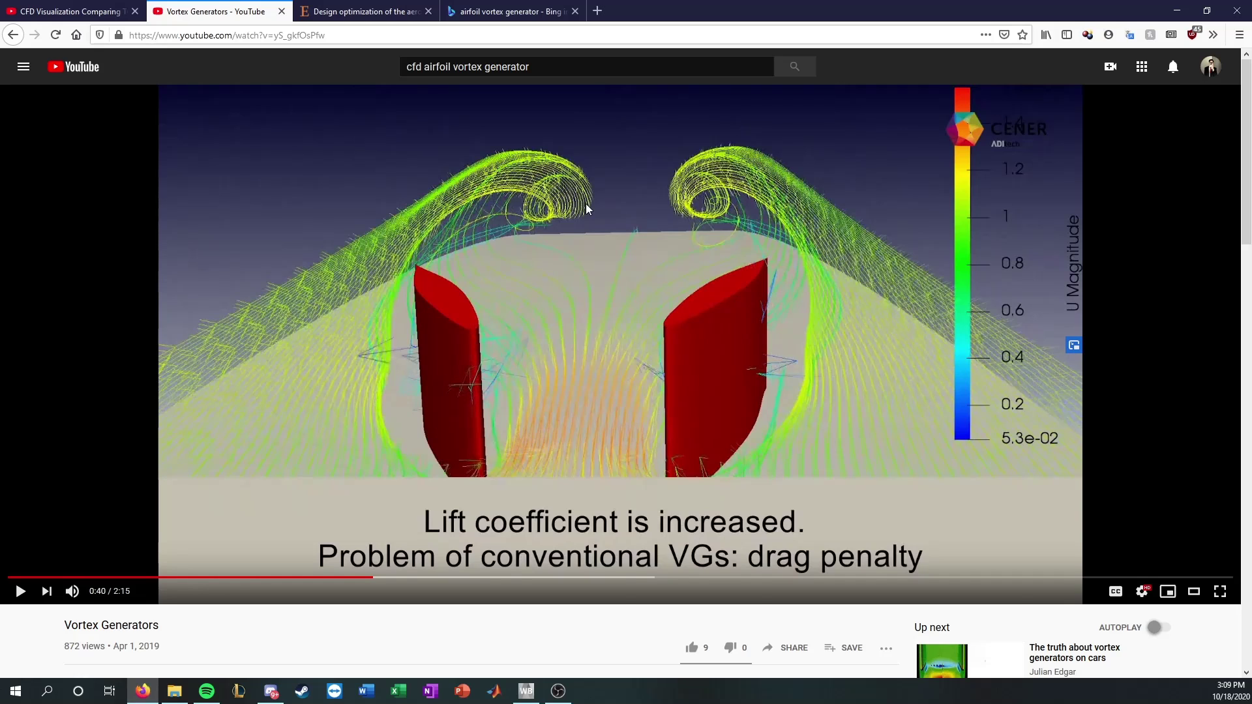
key(ctrl+shift+Tab)
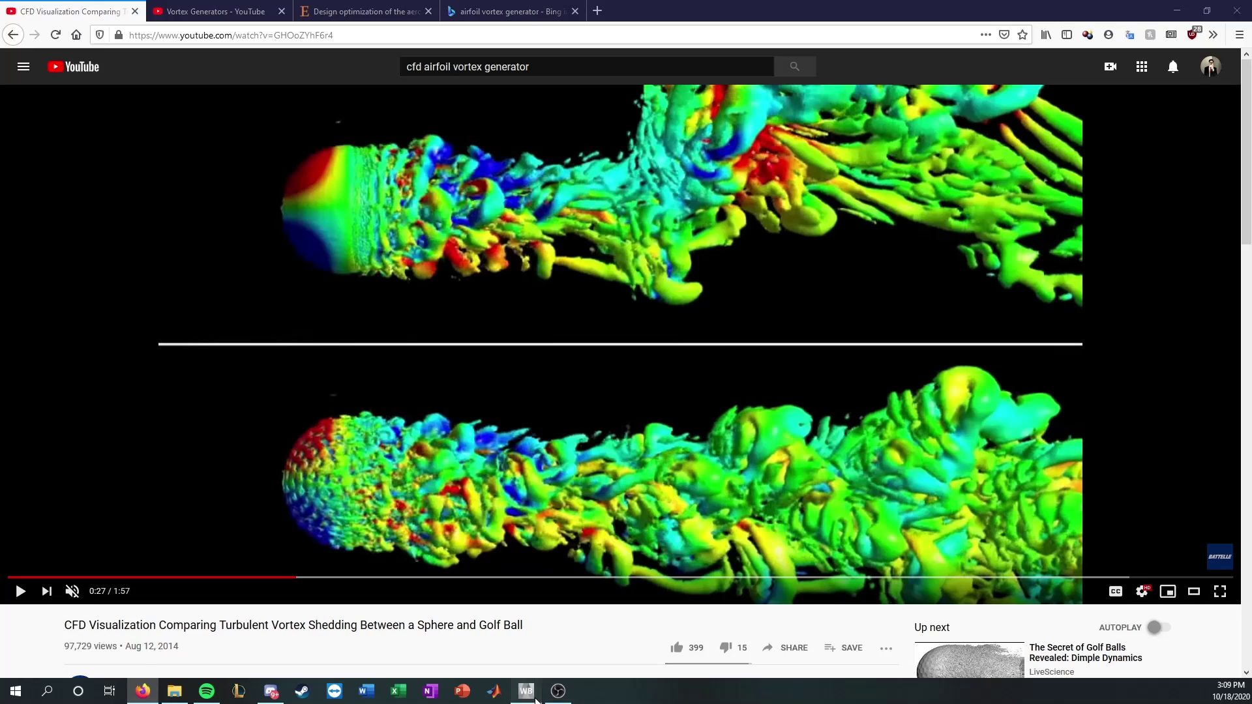
Step: Switch to Workbench and open the geometry of system O, the last Copy of NACA 0012, in DesignModeler
key(alt+Tab)
click(250, 548)
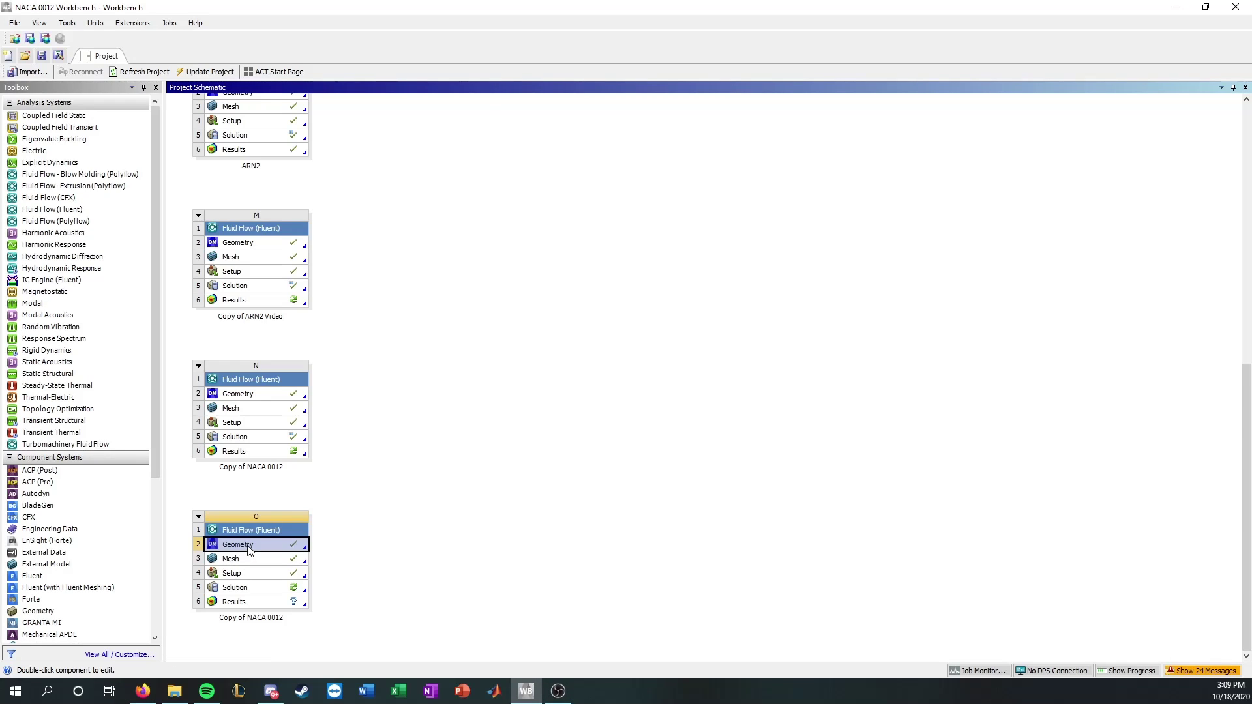
double_click(249, 550)
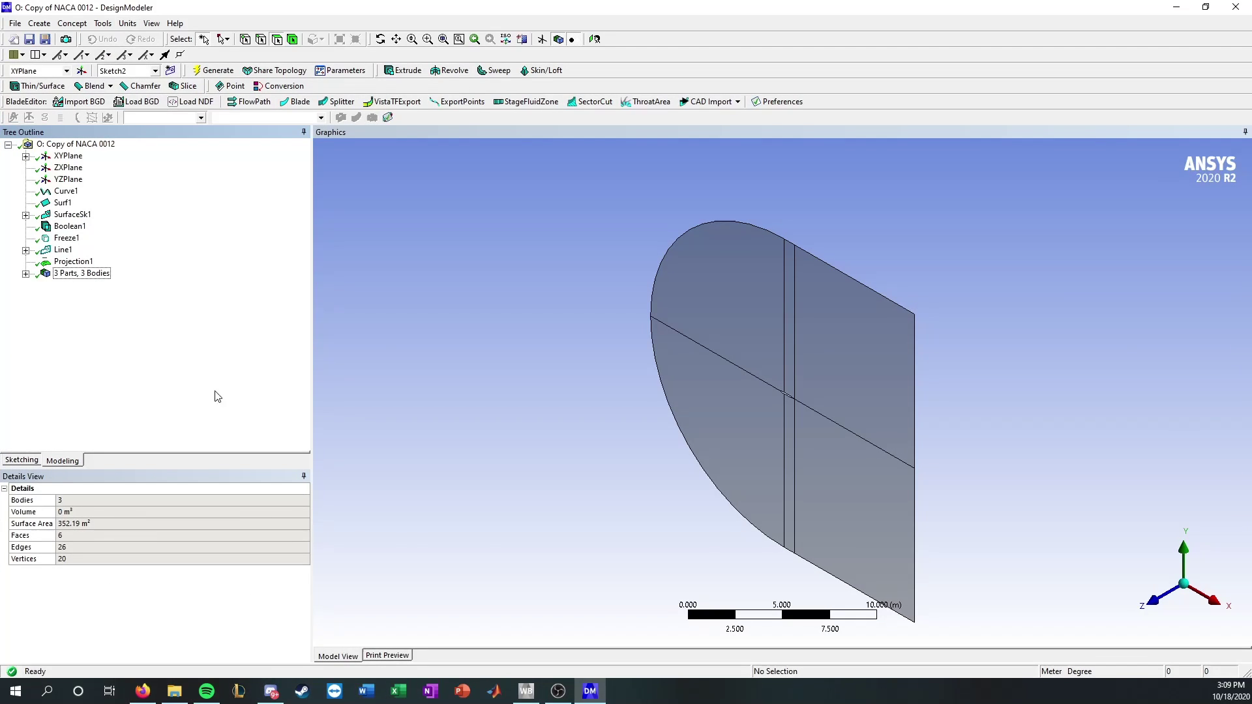
Step: Orient the model to the front view and show the whole airfoil up close
right_click(382, 359)
mouse_move(456, 483)
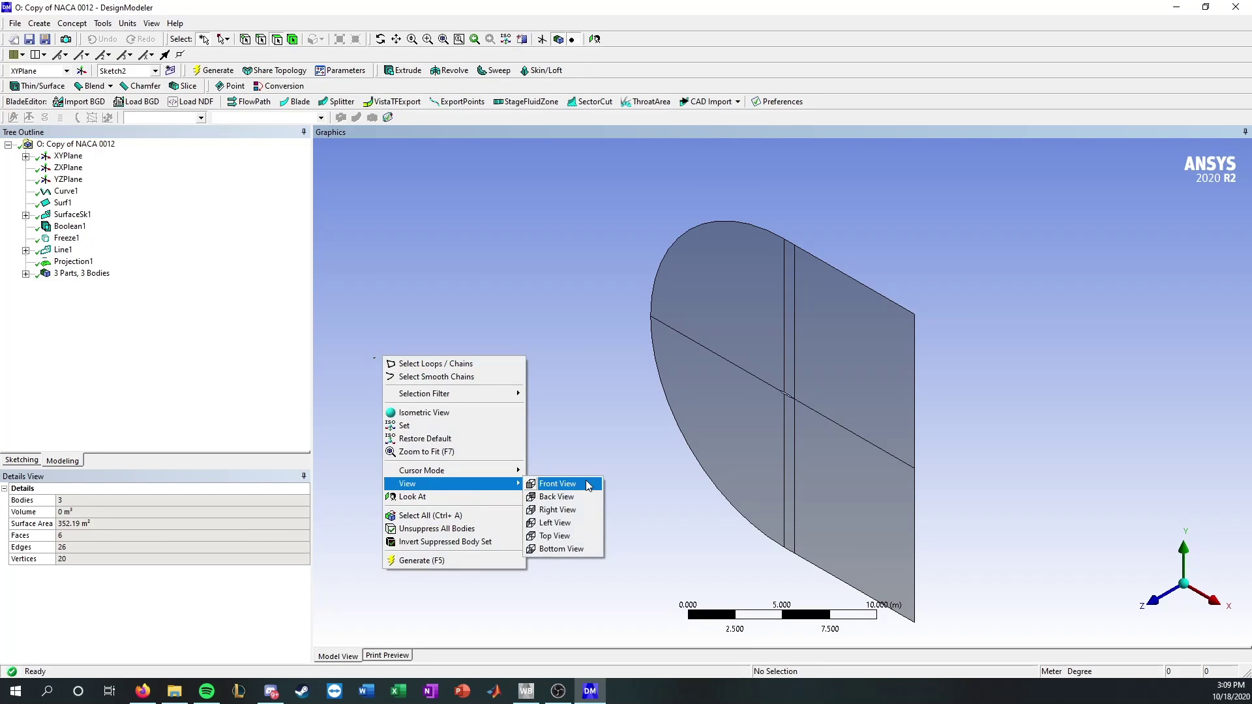
click(550, 483)
scroll(802, 389, down, 1)
scroll(799, 397, up, 4)
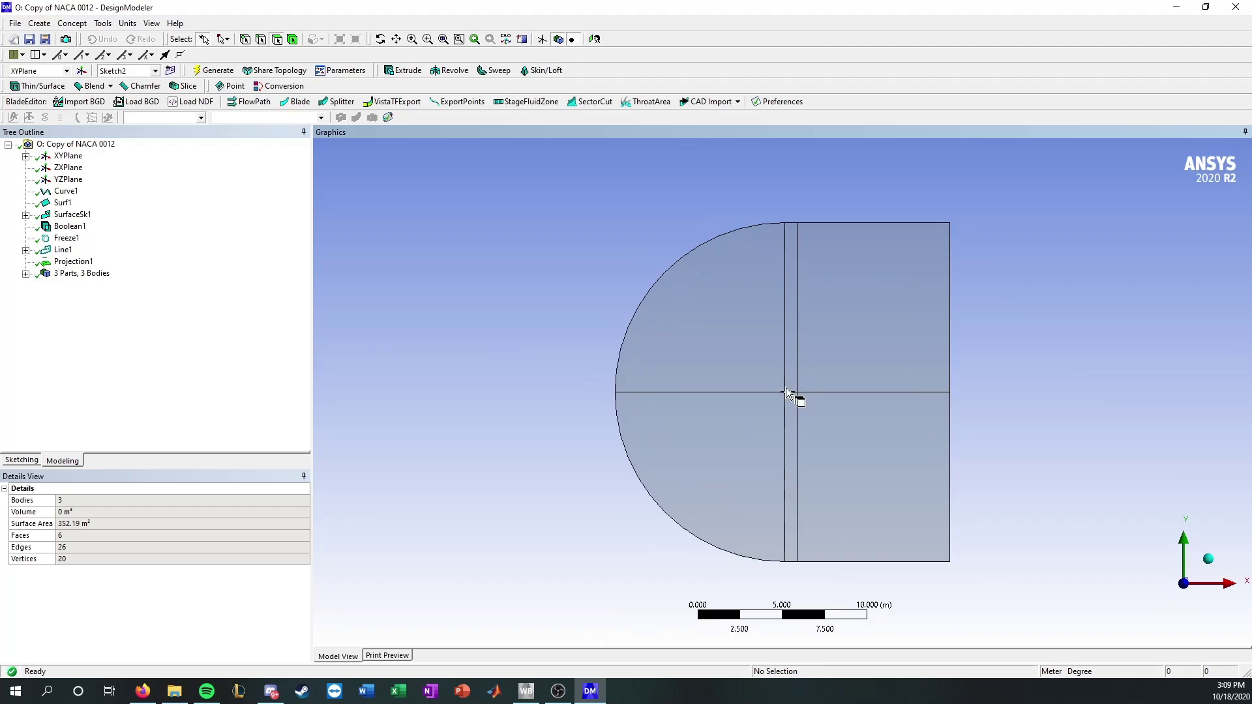
scroll(926, 368, up, 5)
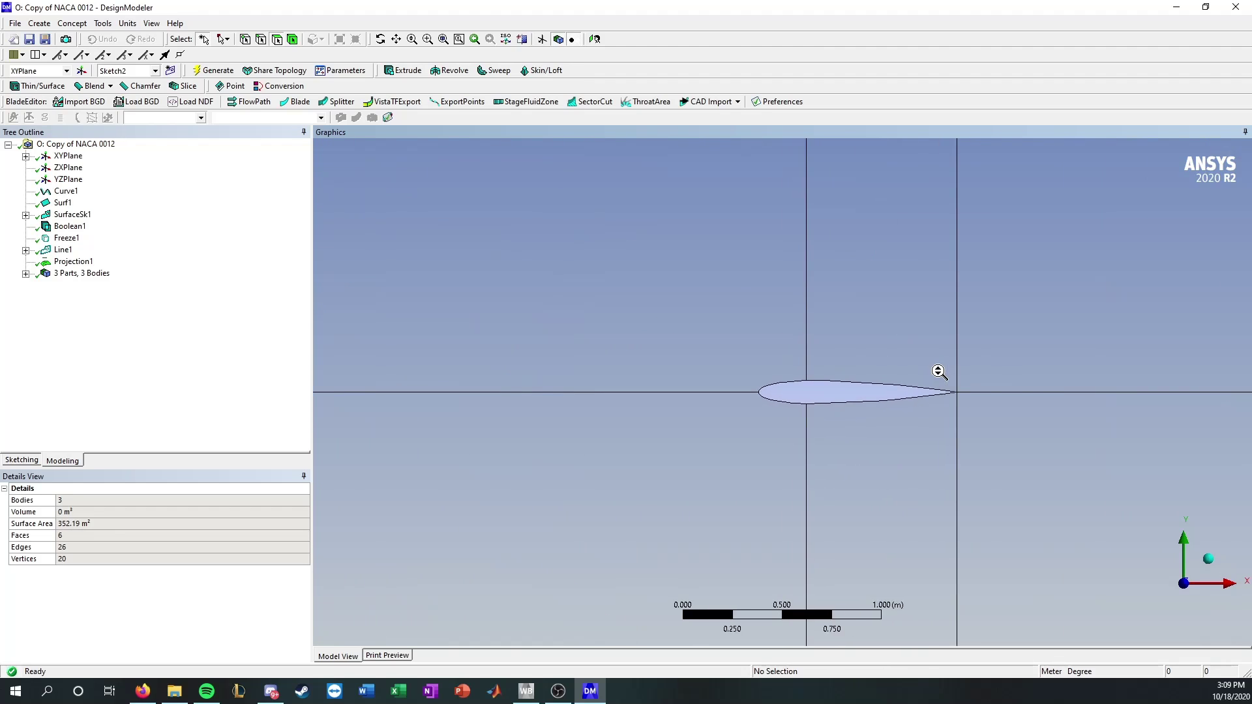
scroll(937, 371, up, 1)
scroll(1028, 372, up, 1)
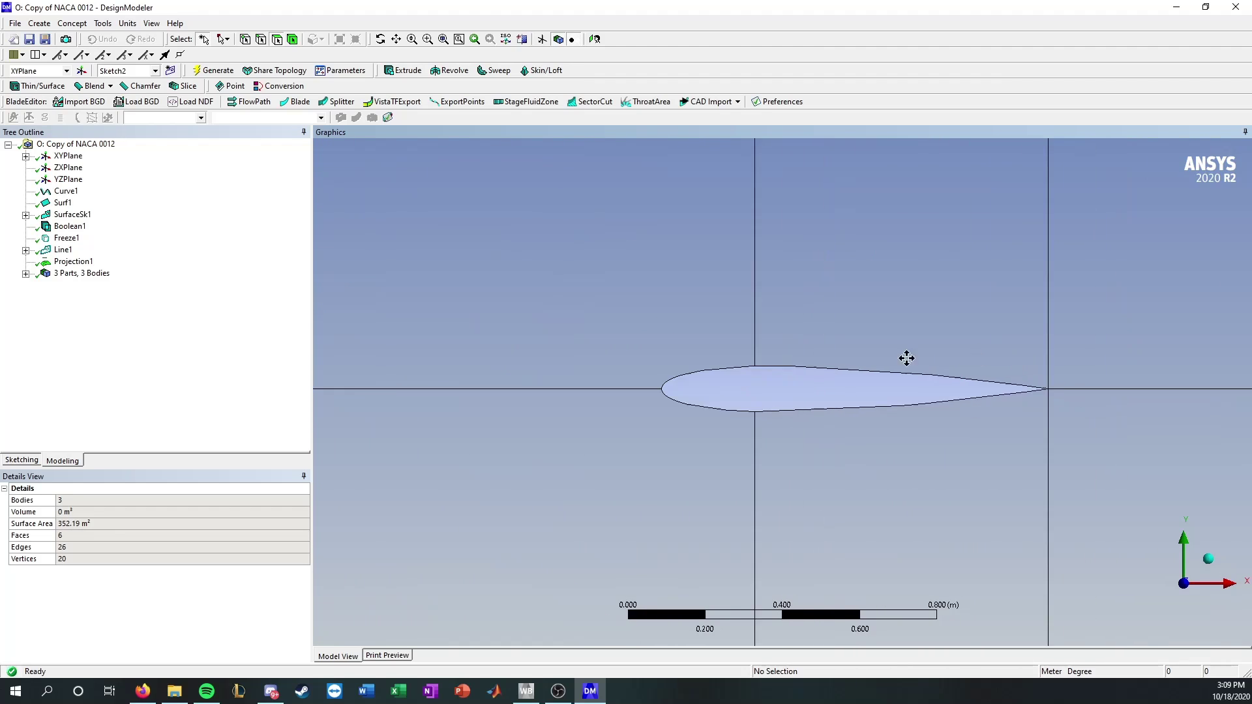
ctrl+middle_drag(905, 358, 657, 370)
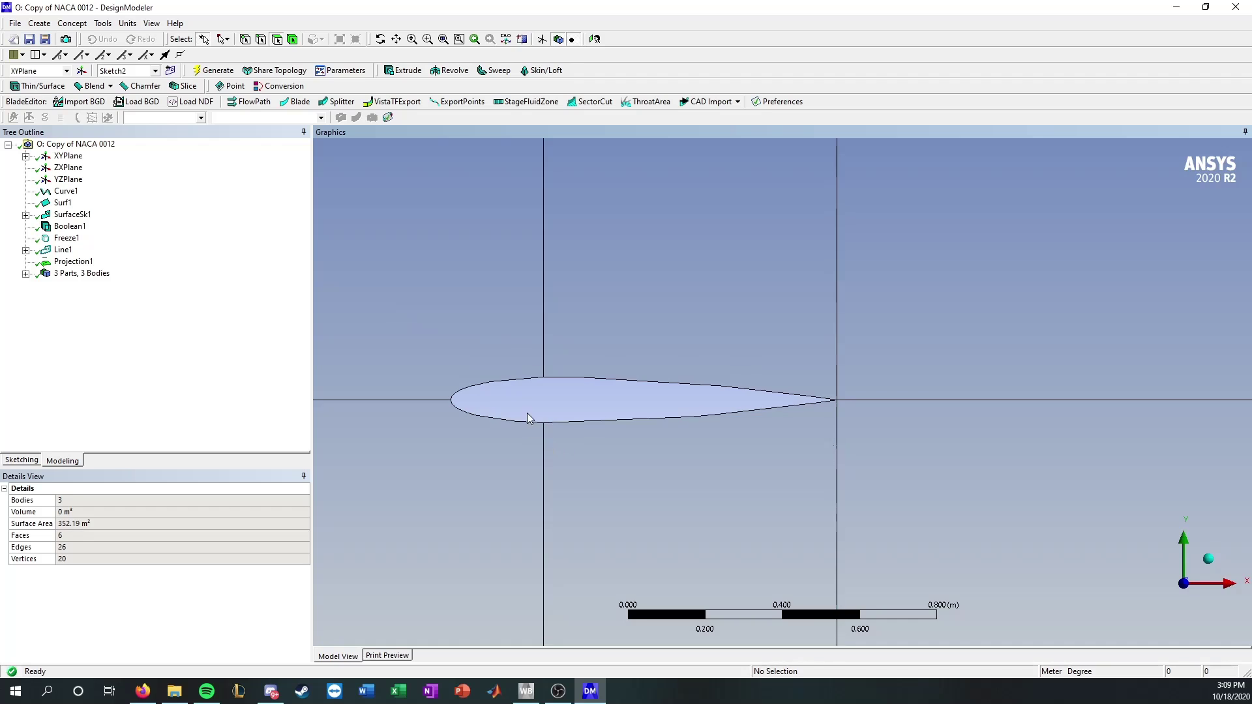
Step: Examine the airfoil's upper surface where the vertical split line meets it, and select the domain face upstream of that line
scroll(542, 384, up, 2)
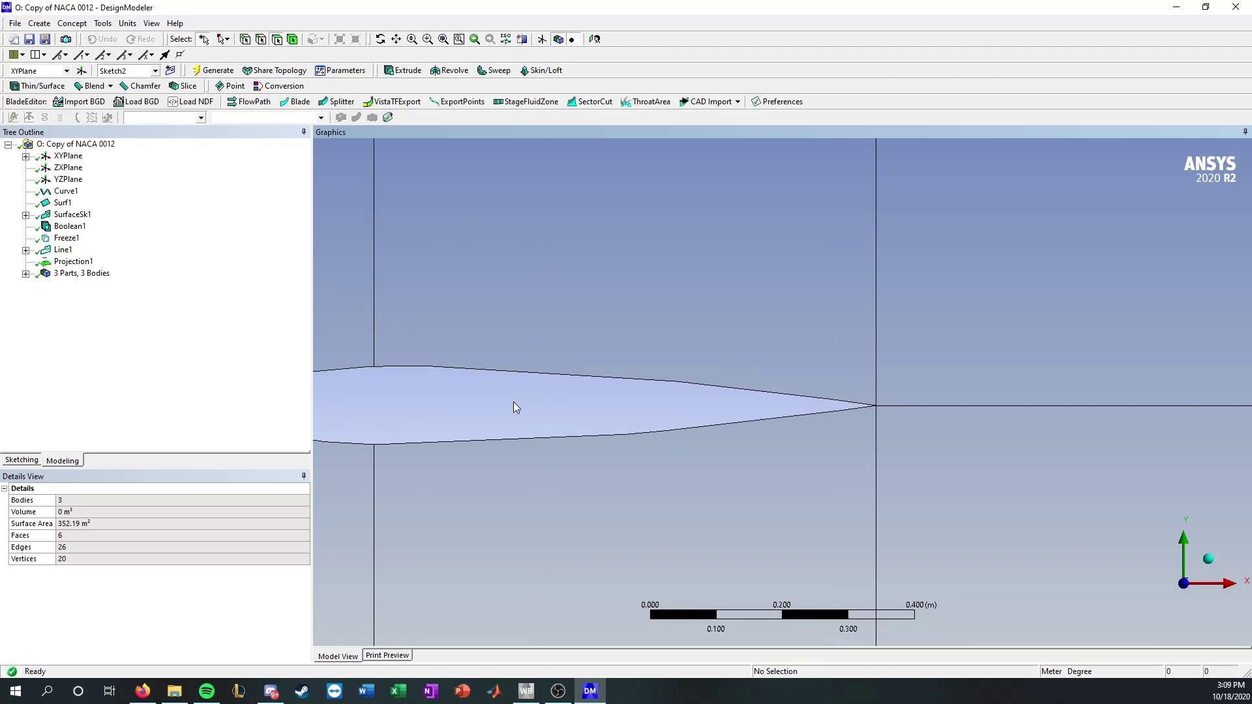
ctrl+middle_drag(514, 401, 788, 440)
scroll(631, 399, up, 5)
ctrl+middle_drag(597, 414, 770, 399)
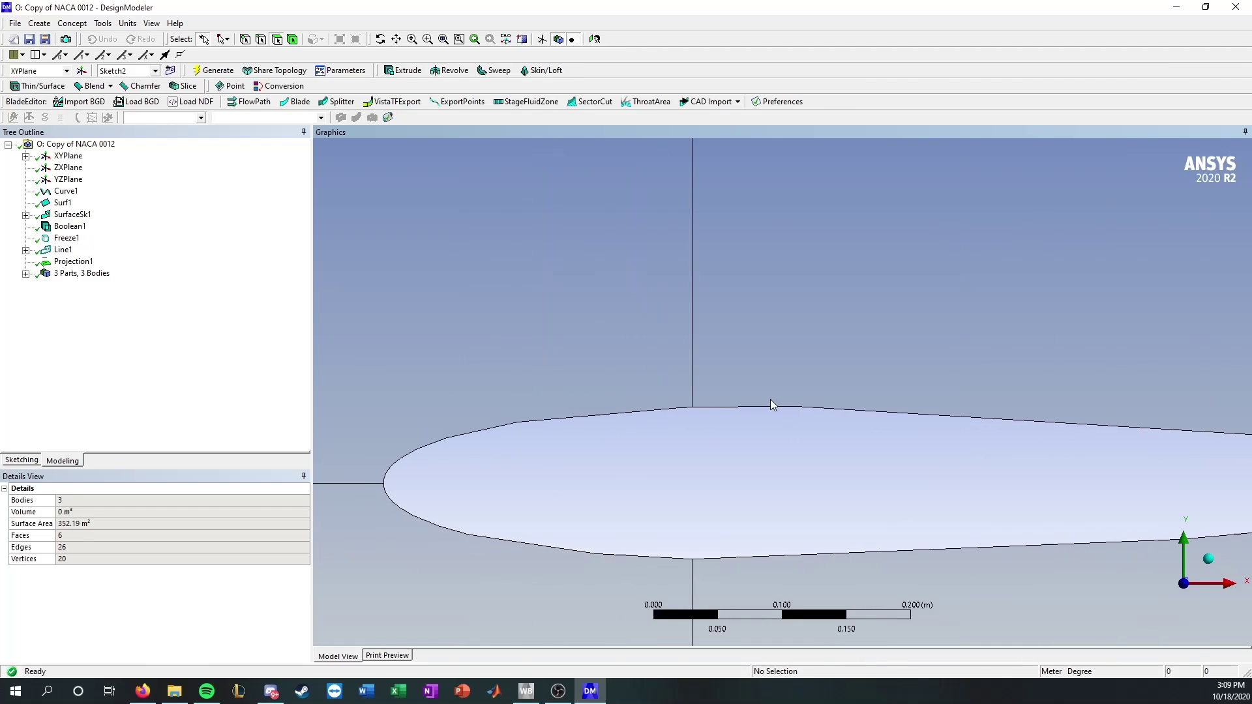
scroll(771, 404, up, 4)
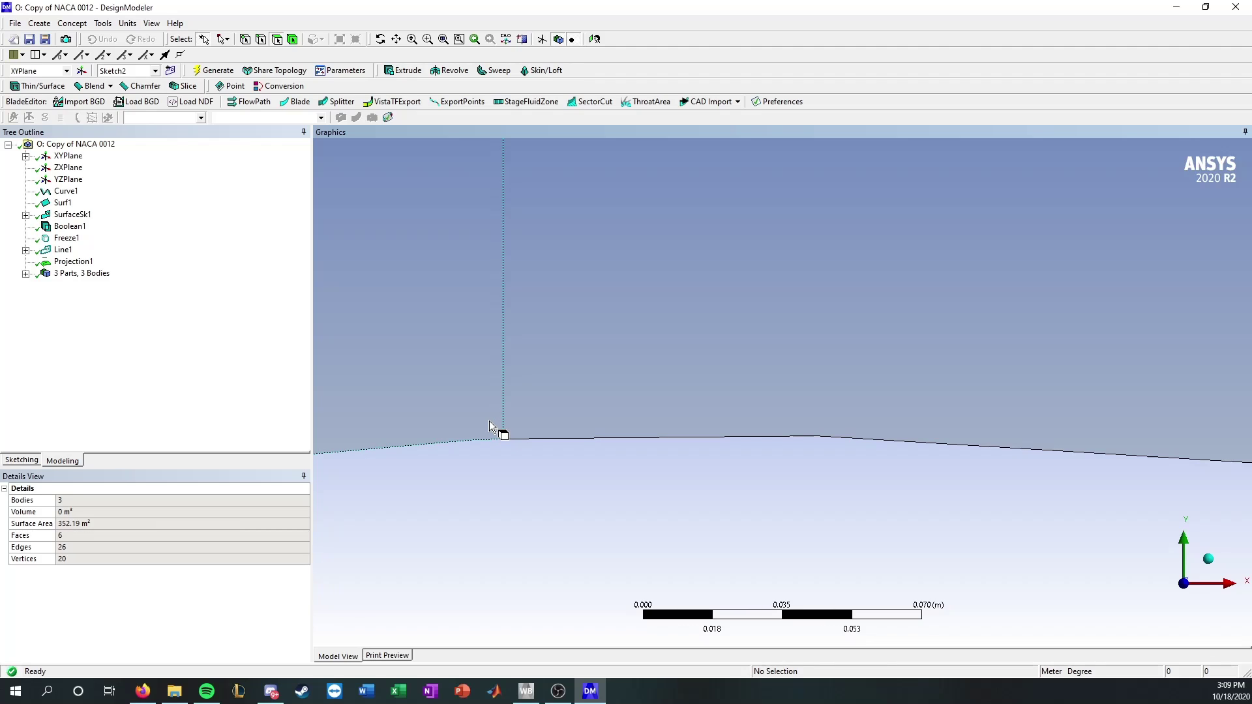
scroll(465, 453, up, 3)
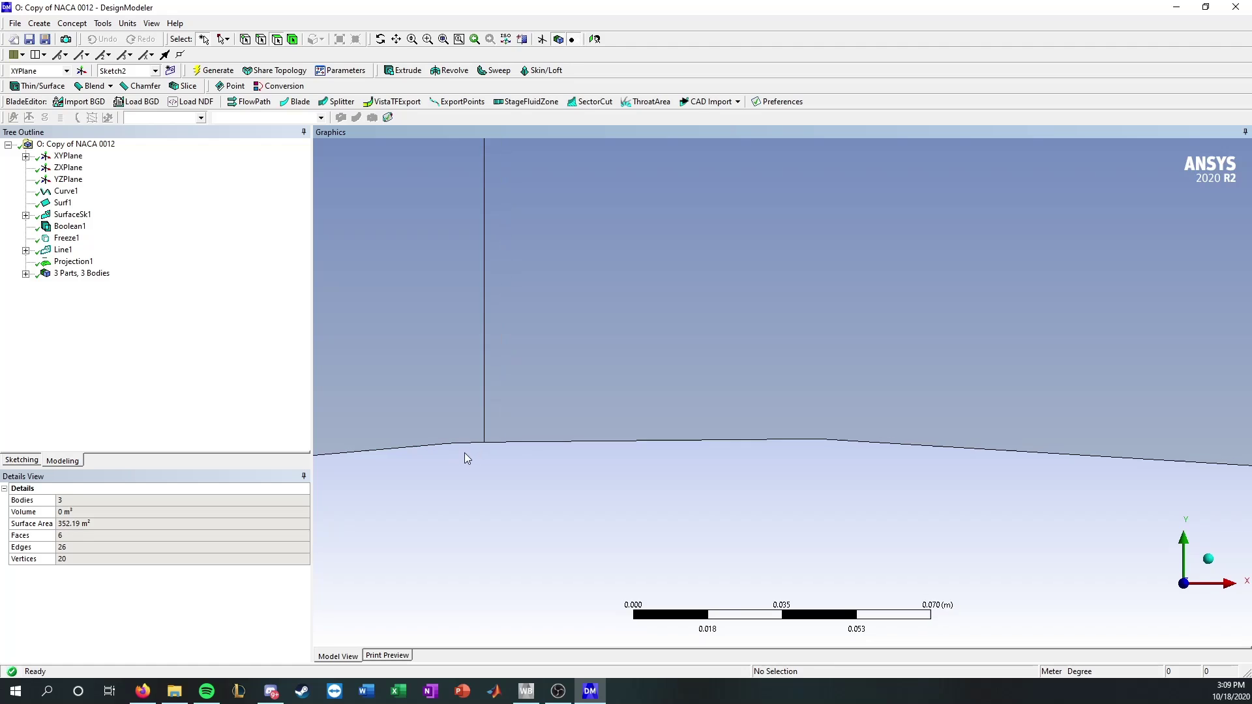
ctrl+middle_drag(485, 455, 733, 438)
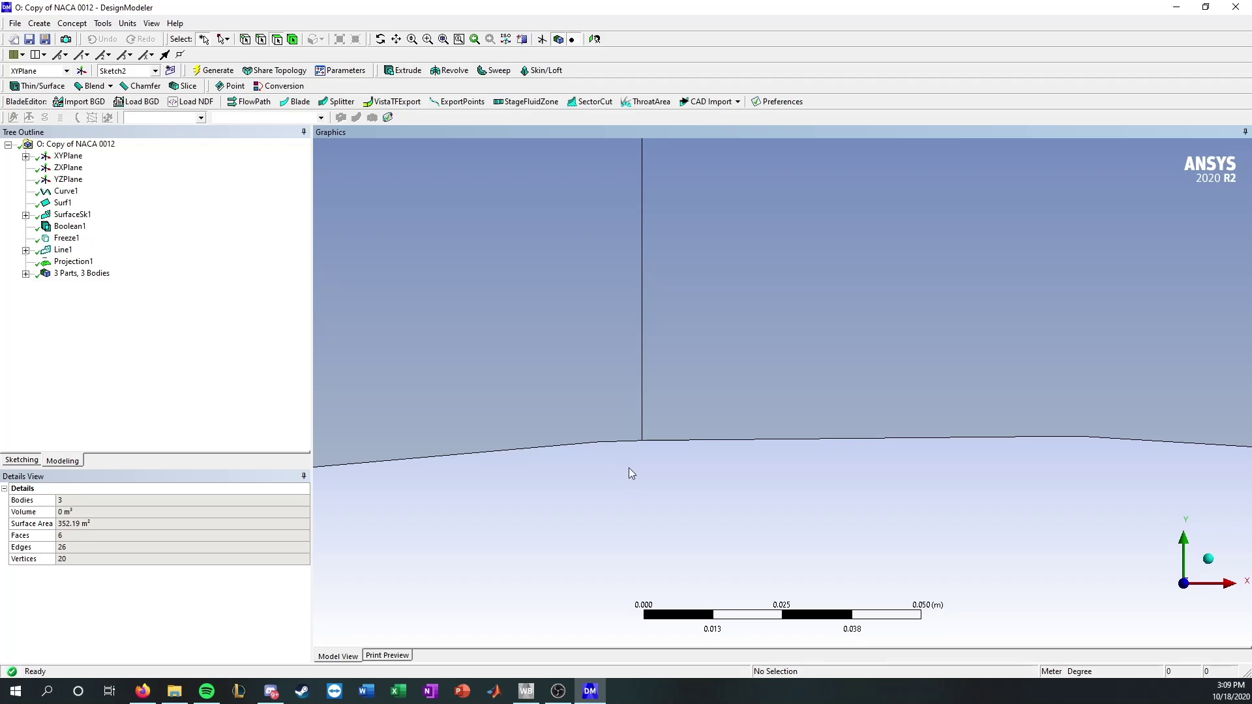
click(522, 397)
scroll(548, 401, down, 3)
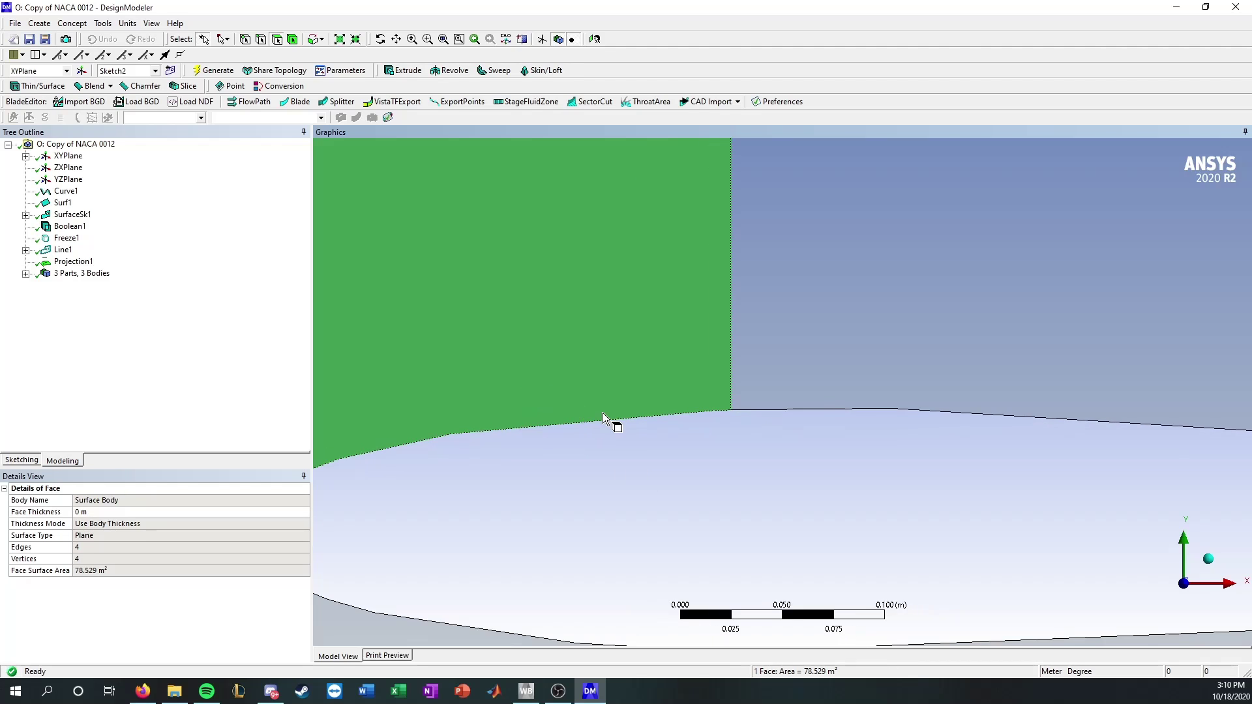
Step: Clear the face selection and examine the whole airfoil outline and where the vertical split line crosses it
scroll(644, 416, down, 10)
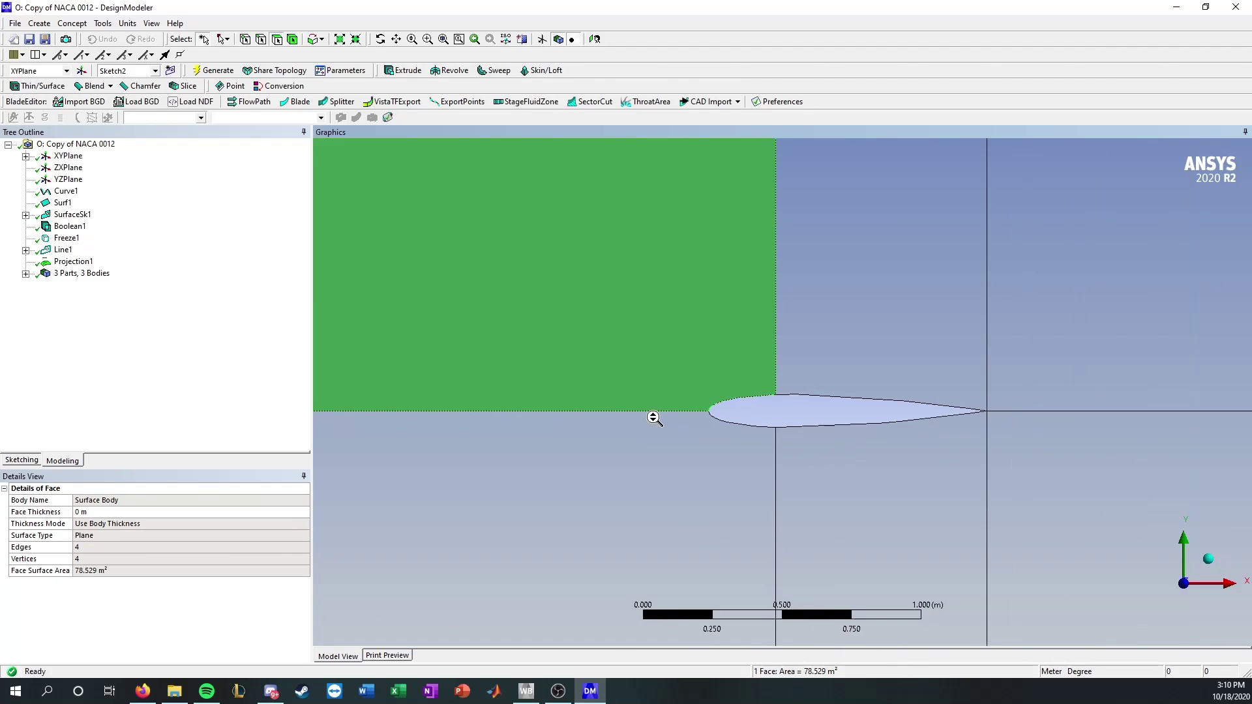
scroll(766, 361, up, 2)
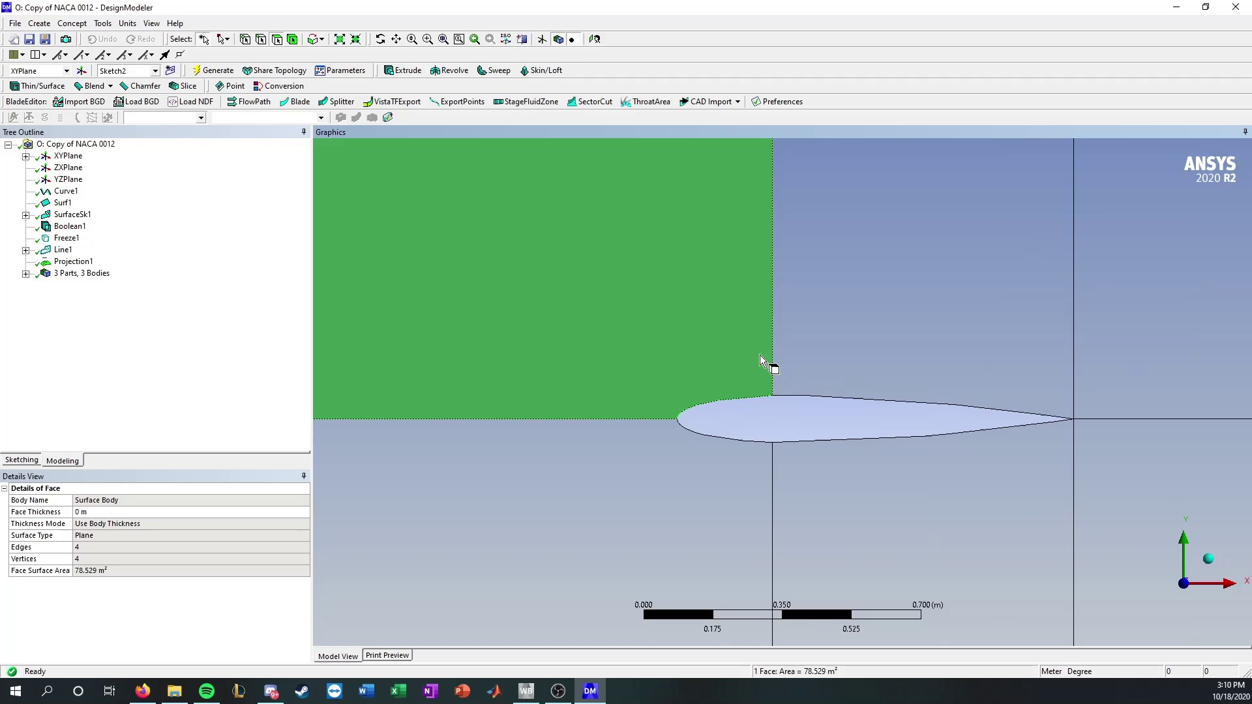
click(780, 436)
scroll(777, 428, up, 2)
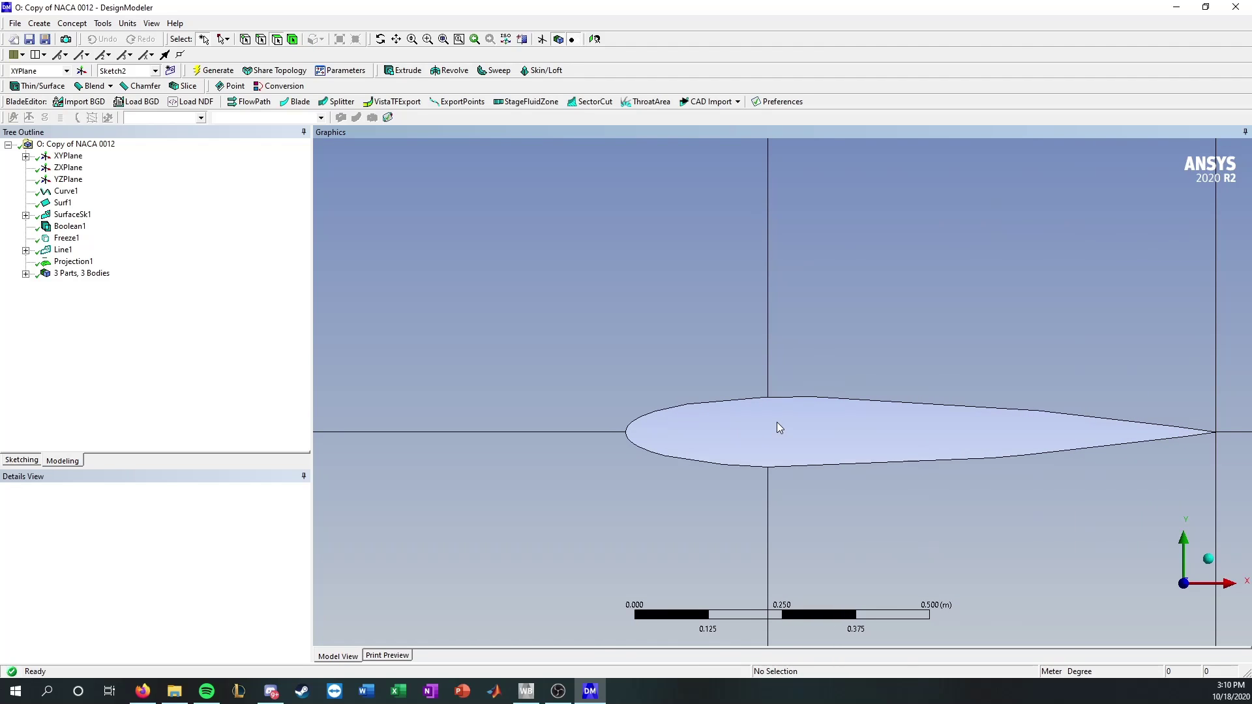
scroll(771, 440, up, 1)
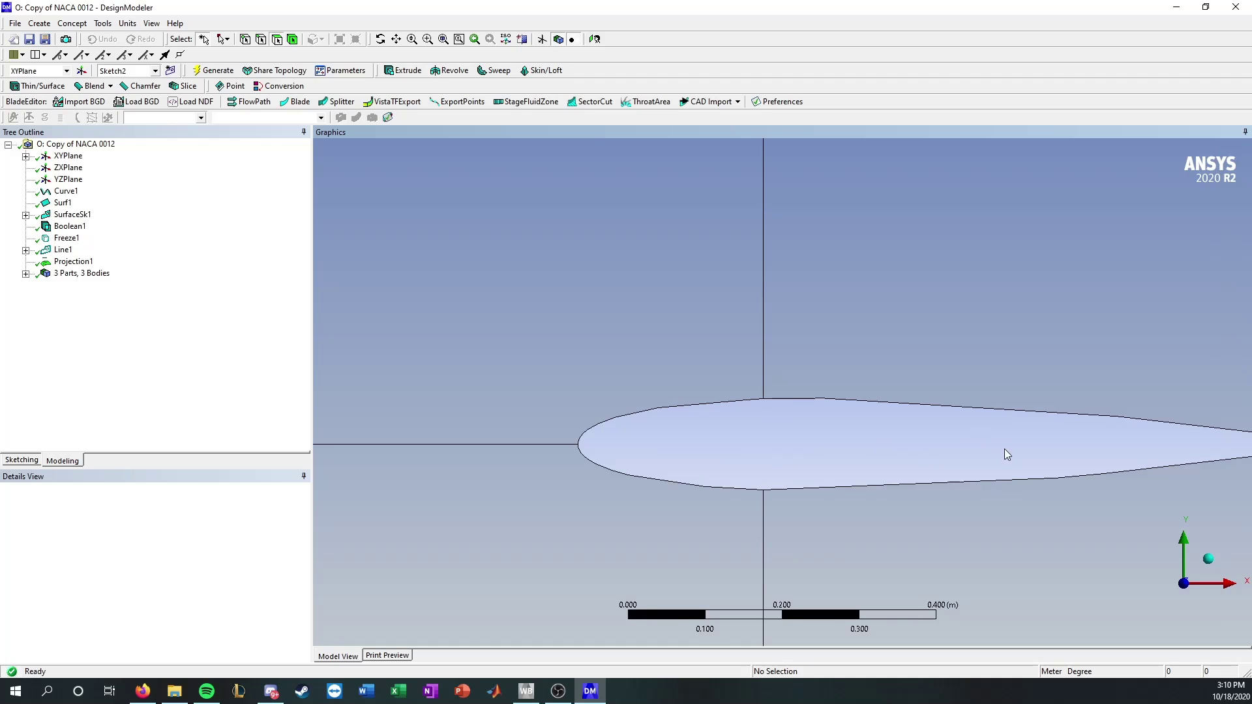
scroll(1004, 450, down, 3)
ctrl+middle_drag(1003, 447, 950, 613)
scroll(836, 506, down, 3)
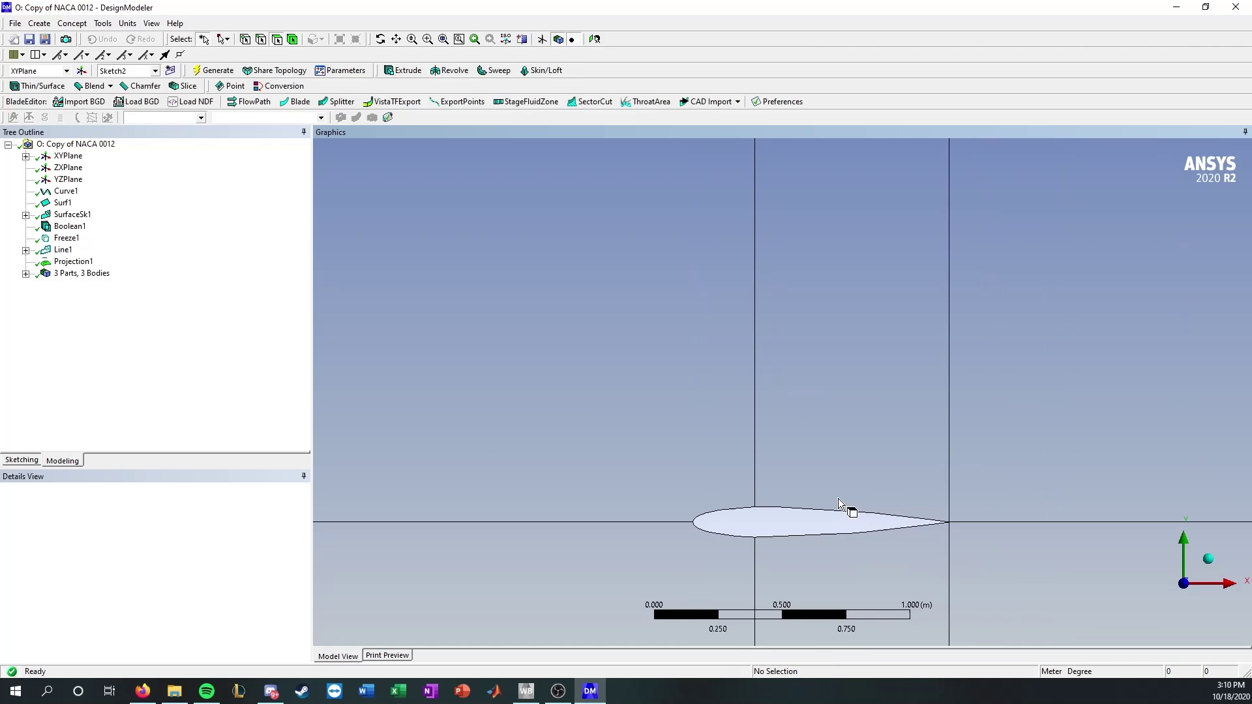
scroll(838, 498, up, 2)
ctrl+middle_drag(855, 477, 796, 327)
scroll(738, 389, down, 2)
scroll(738, 382, up, 5)
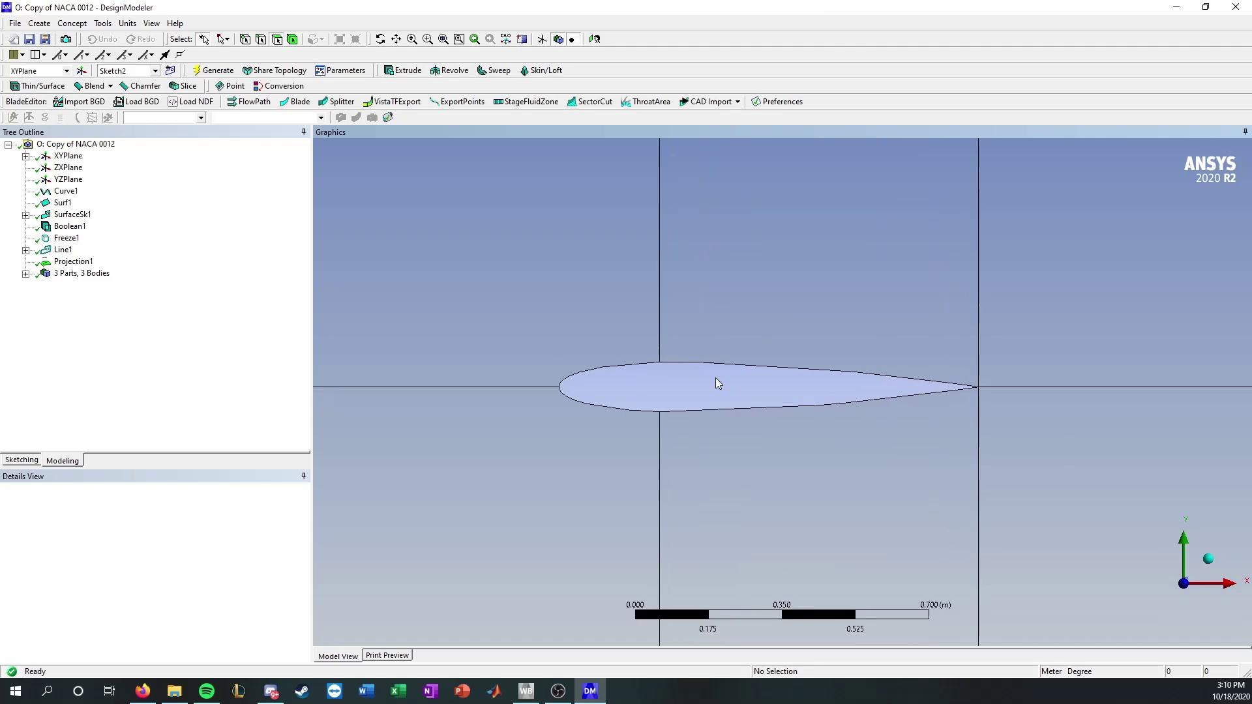
ctrl+middle_drag(671, 382, 729, 410)
scroll(729, 409, up, 2)
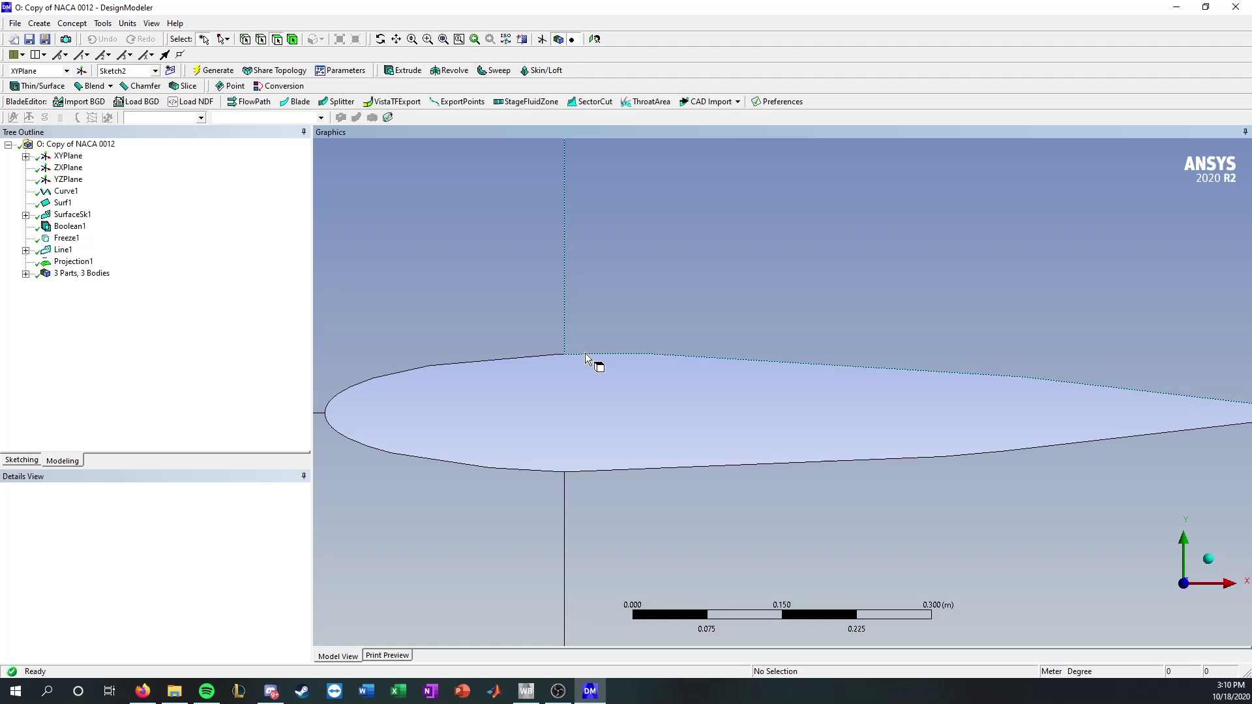
Step: Review Curve1, Sketch1 on the XYPlane and the sketch behind SurfaceSk1 to find which one holds the split line
click(66, 191)
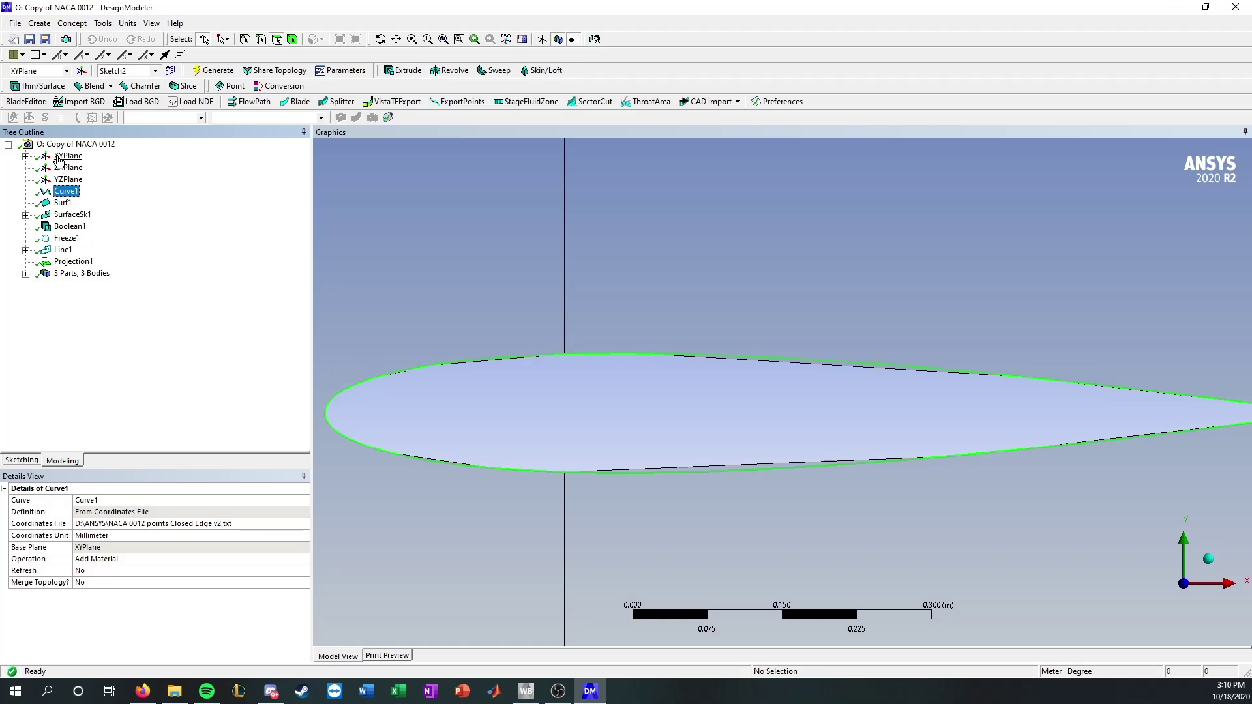
click(26, 158)
click(580, 425)
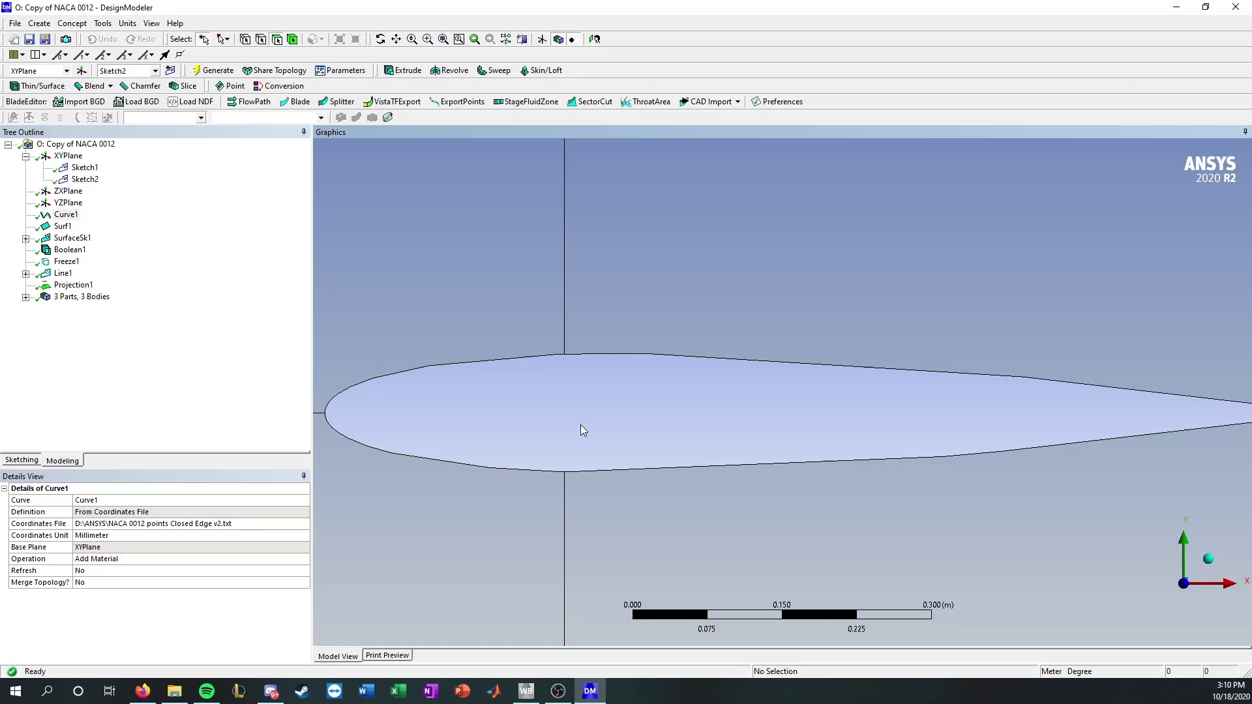
click(85, 167)
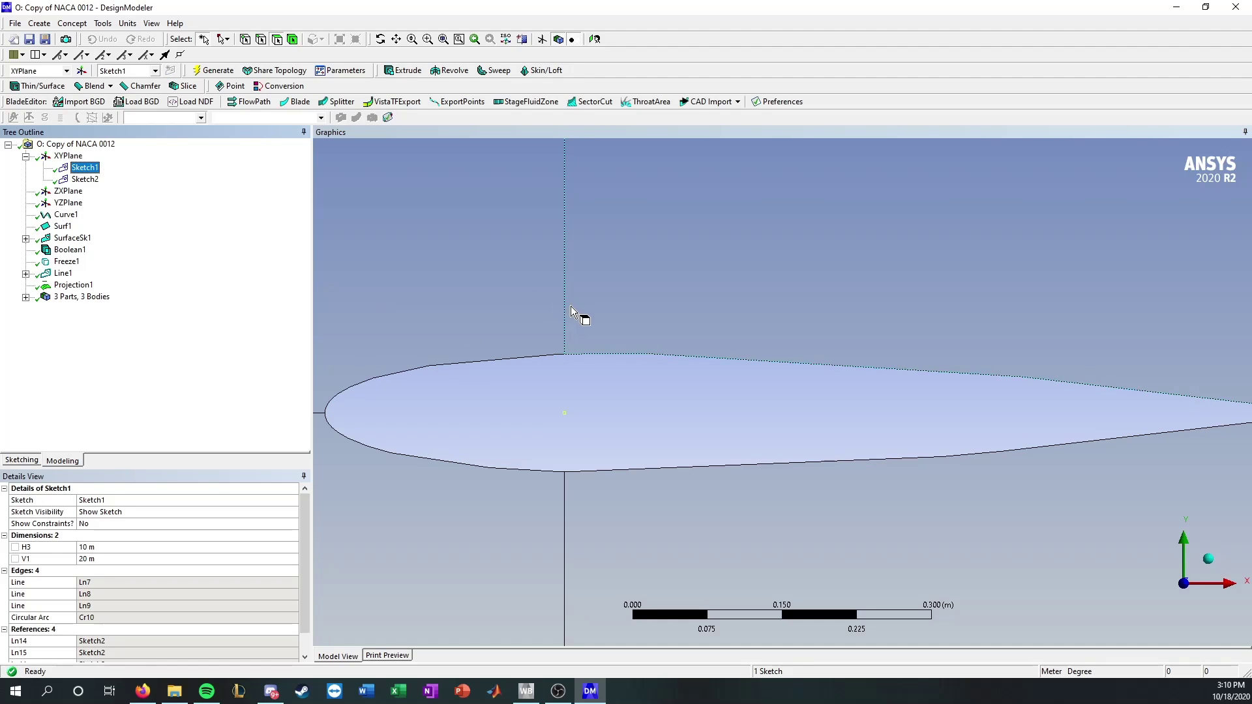
click(553, 426)
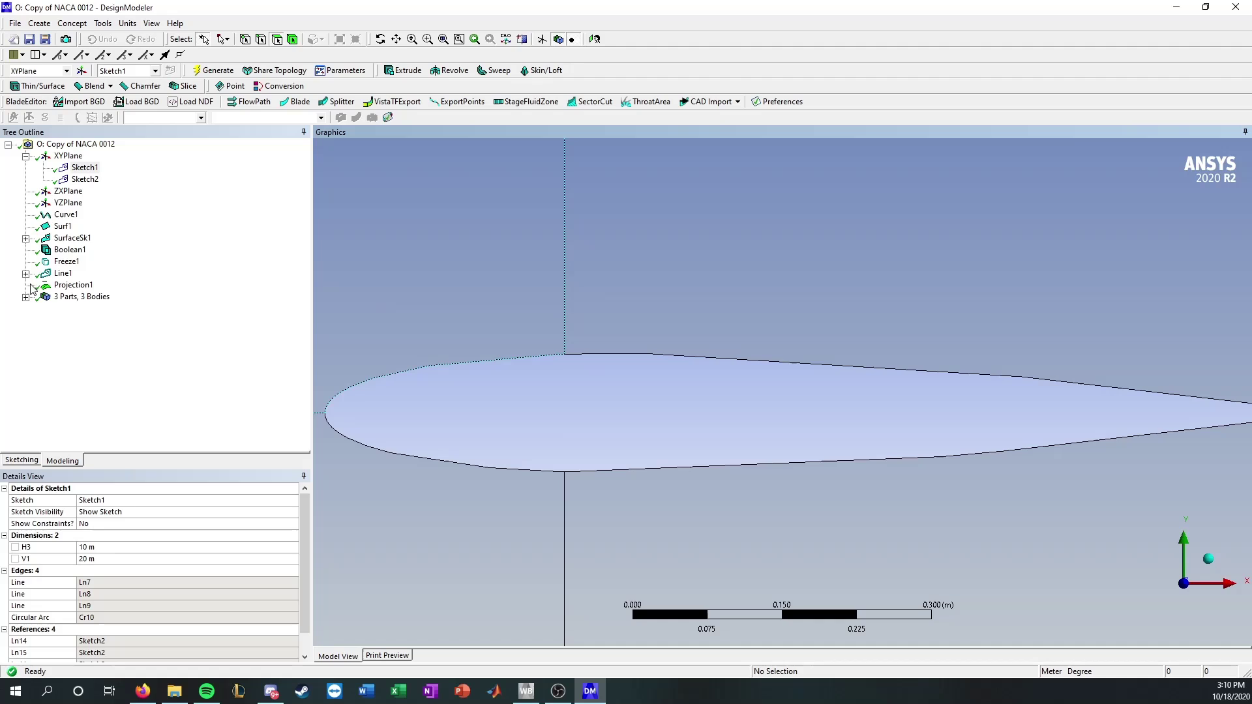
click(26, 238)
click(85, 250)
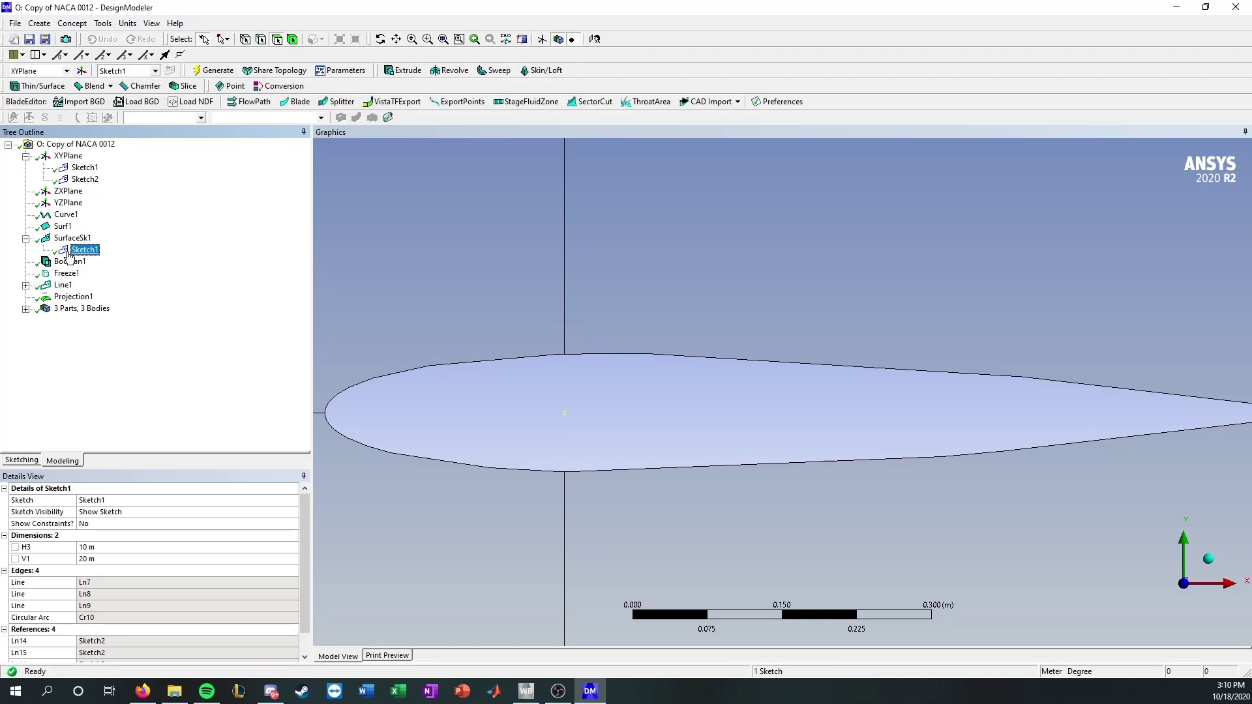
Step: In Line1's Sketch2, add a horizontal dimension from the origin to the vertical split line through the airfoil and set it to 0.25 m
click(25, 285)
click(85, 297)
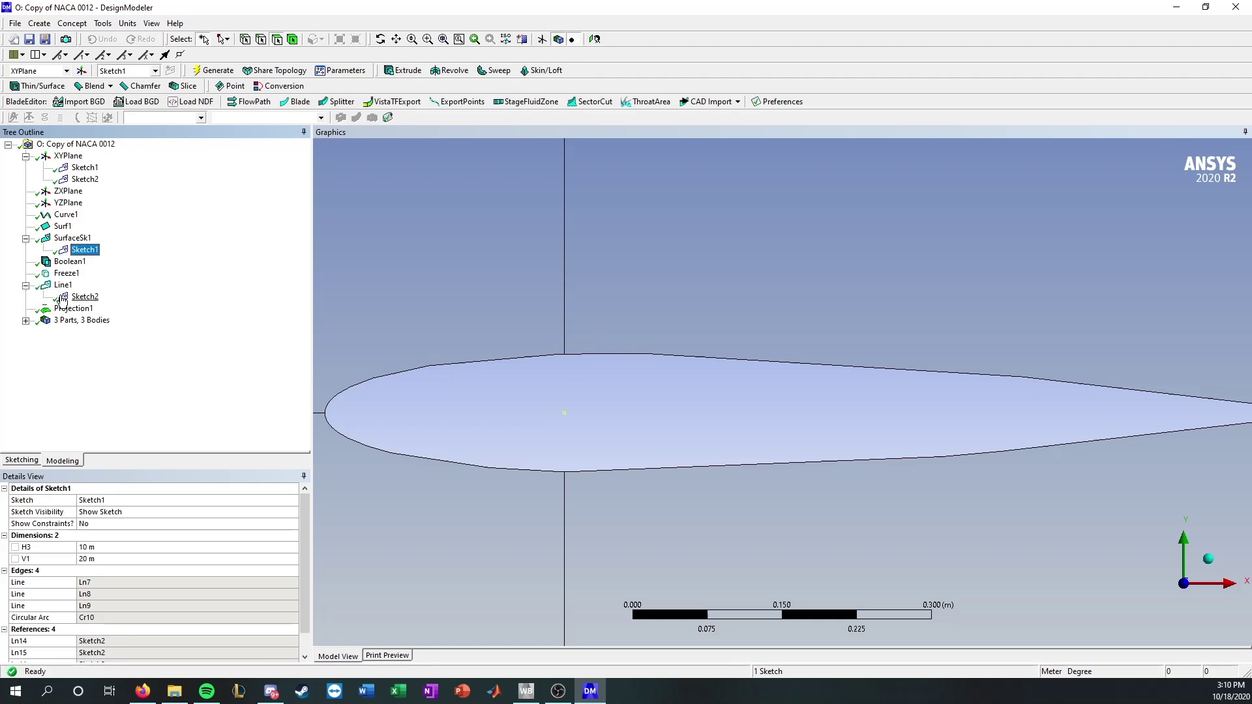
click(21, 460)
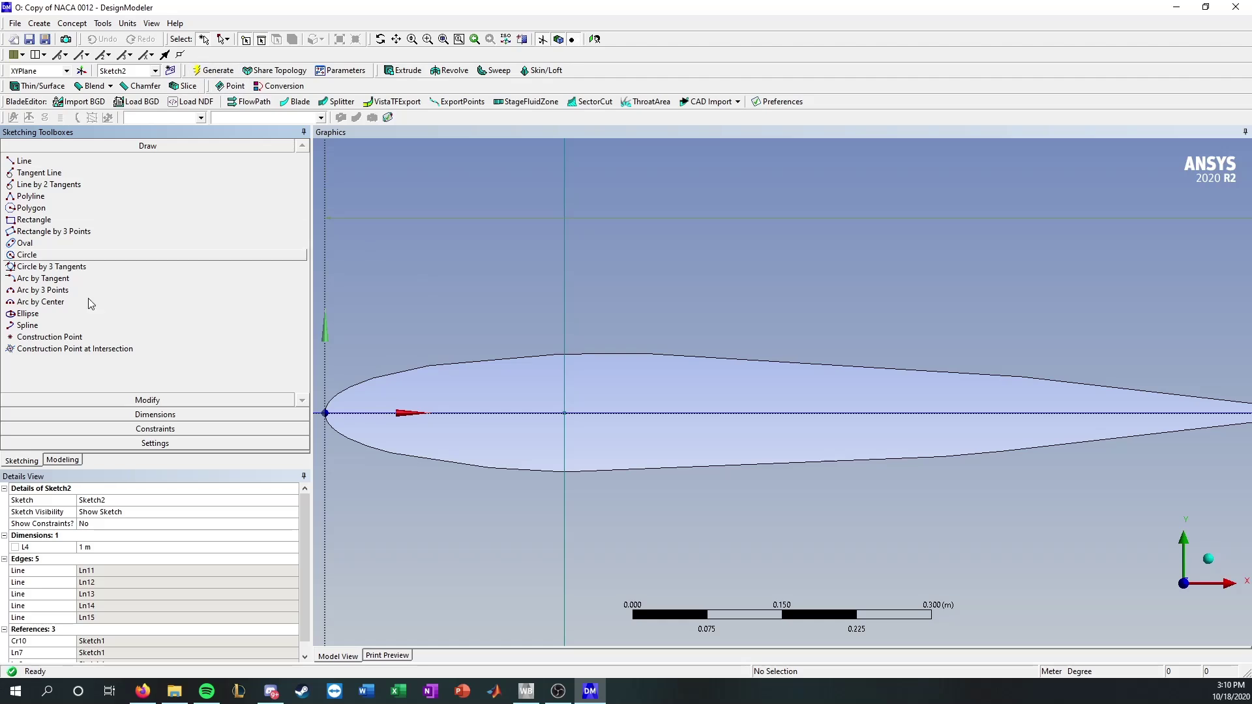
click(138, 415)
click(98, 202)
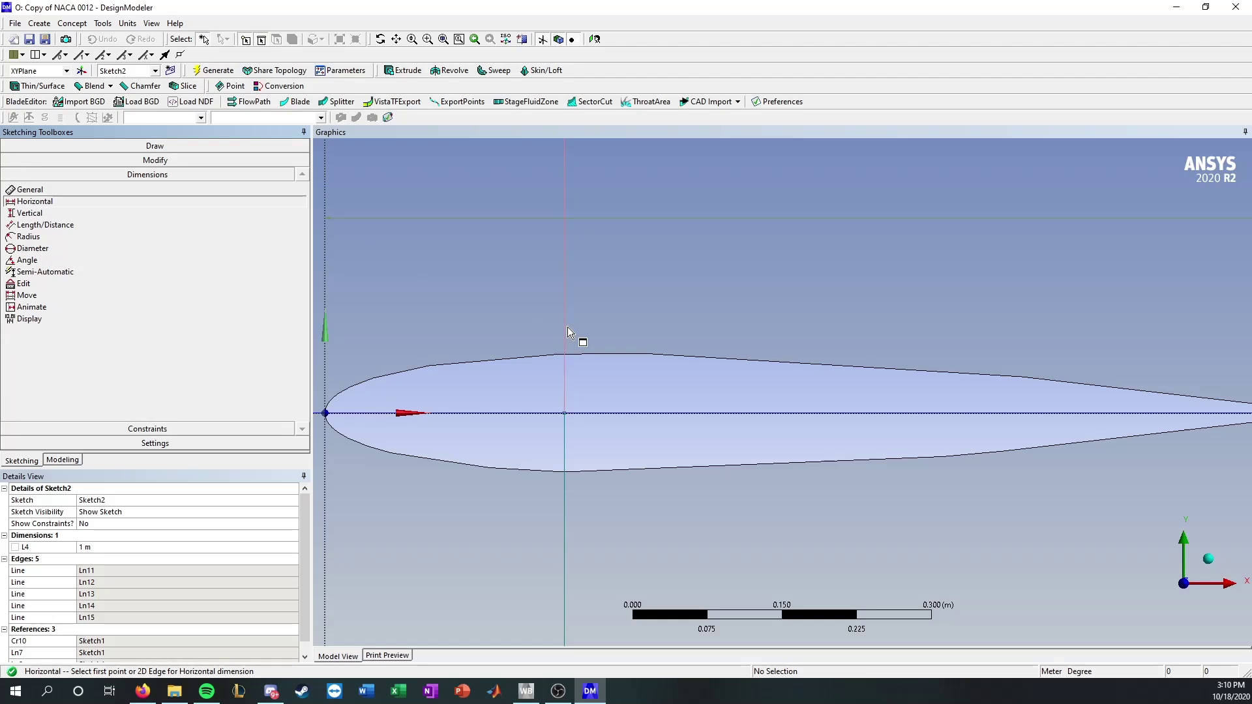
click(565, 326)
click(325, 412)
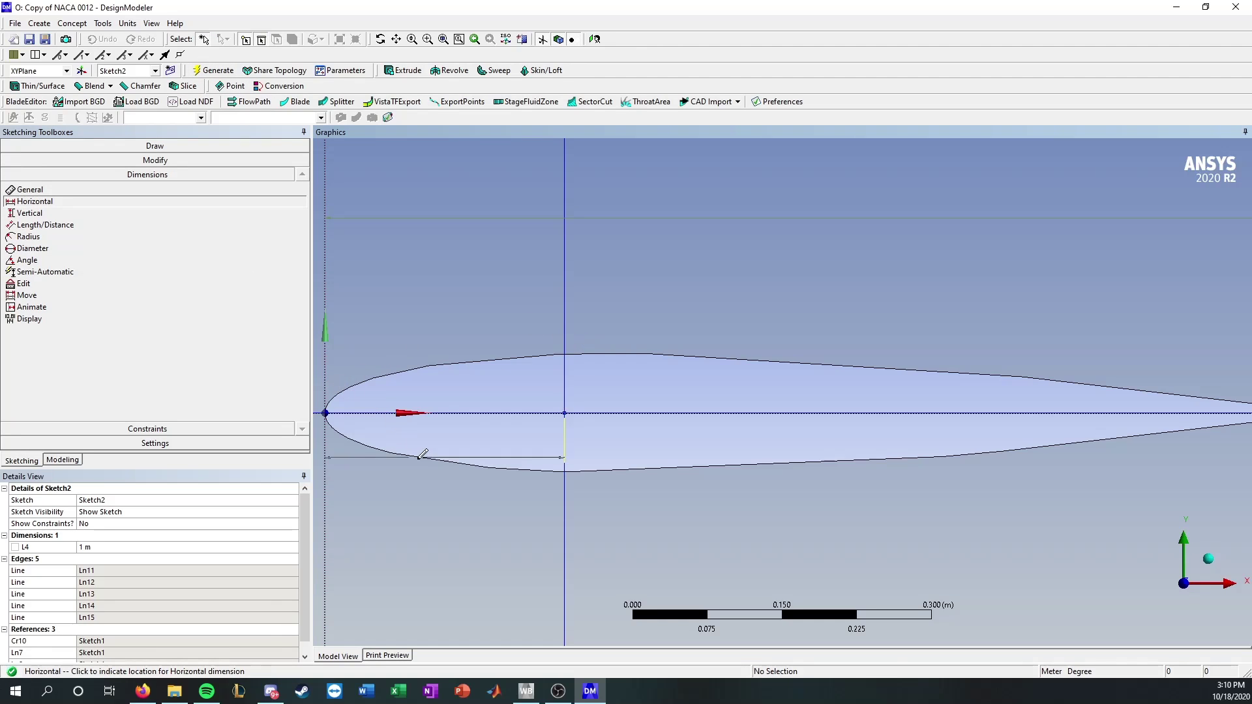
click(438, 446)
click(168, 549)
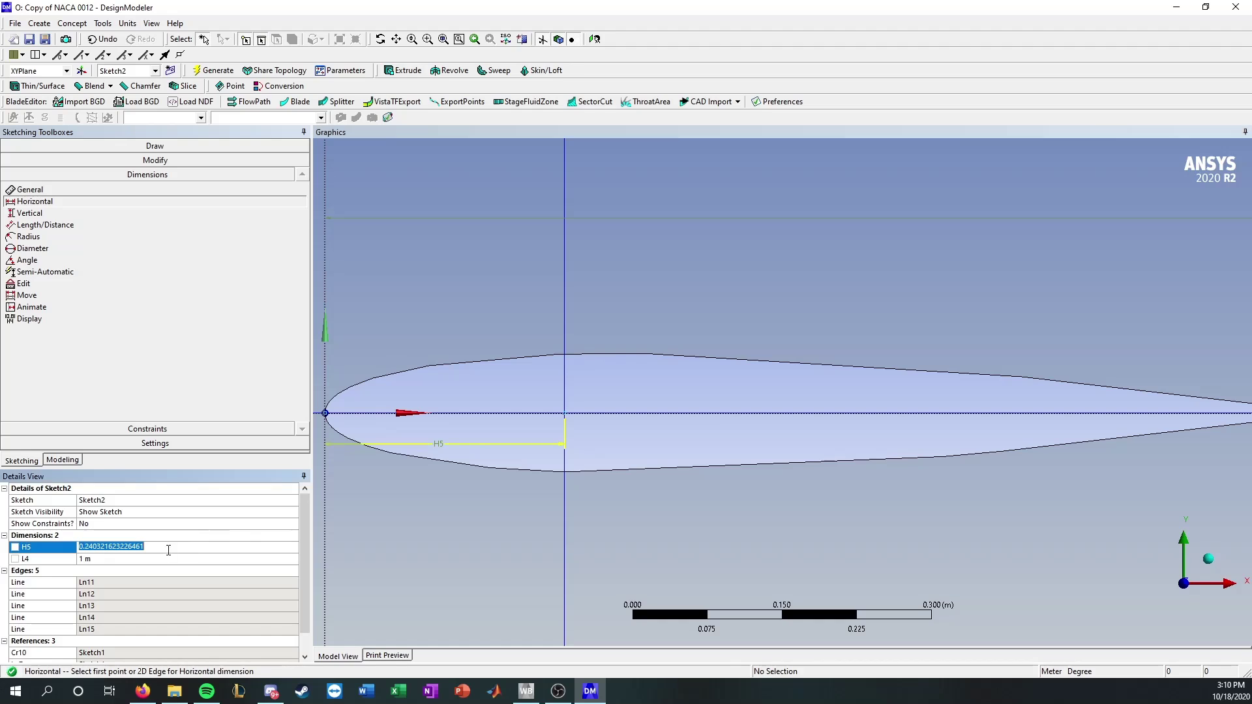
text(.25)
key(Return)
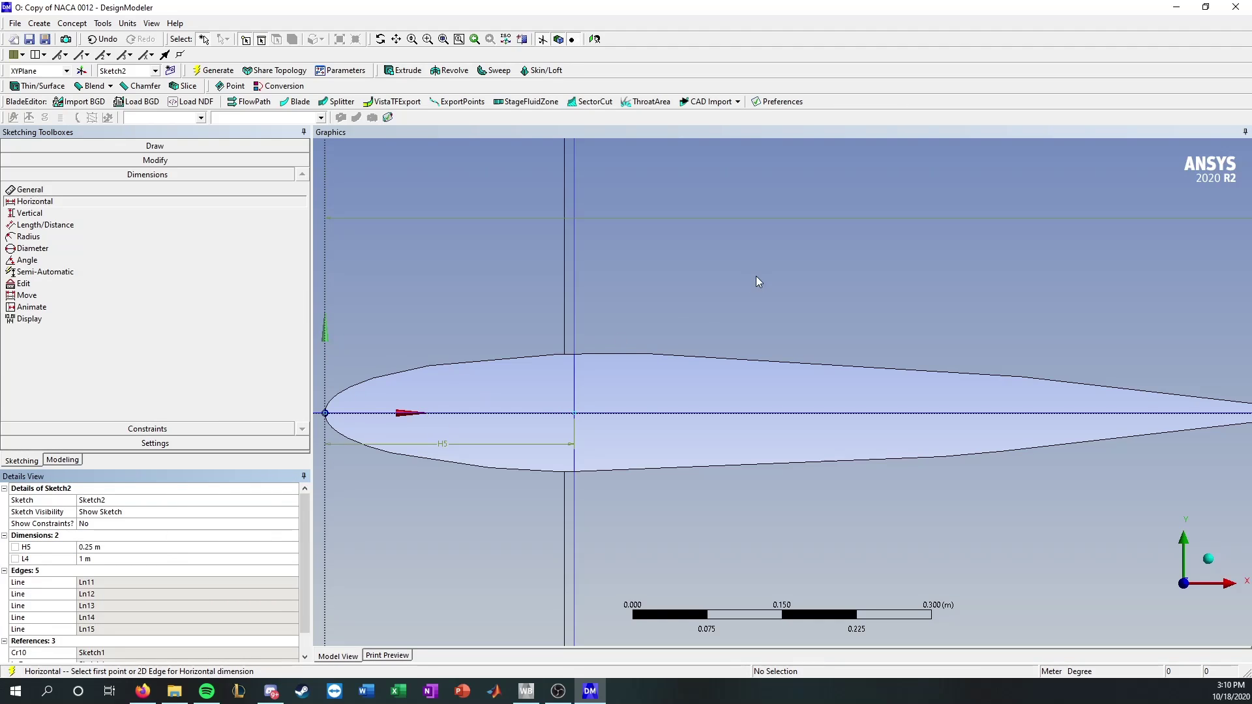
Step: Check the split line's upper end at the outer domain boundary and regenerate the model from Line1
scroll(760, 279, down, 5)
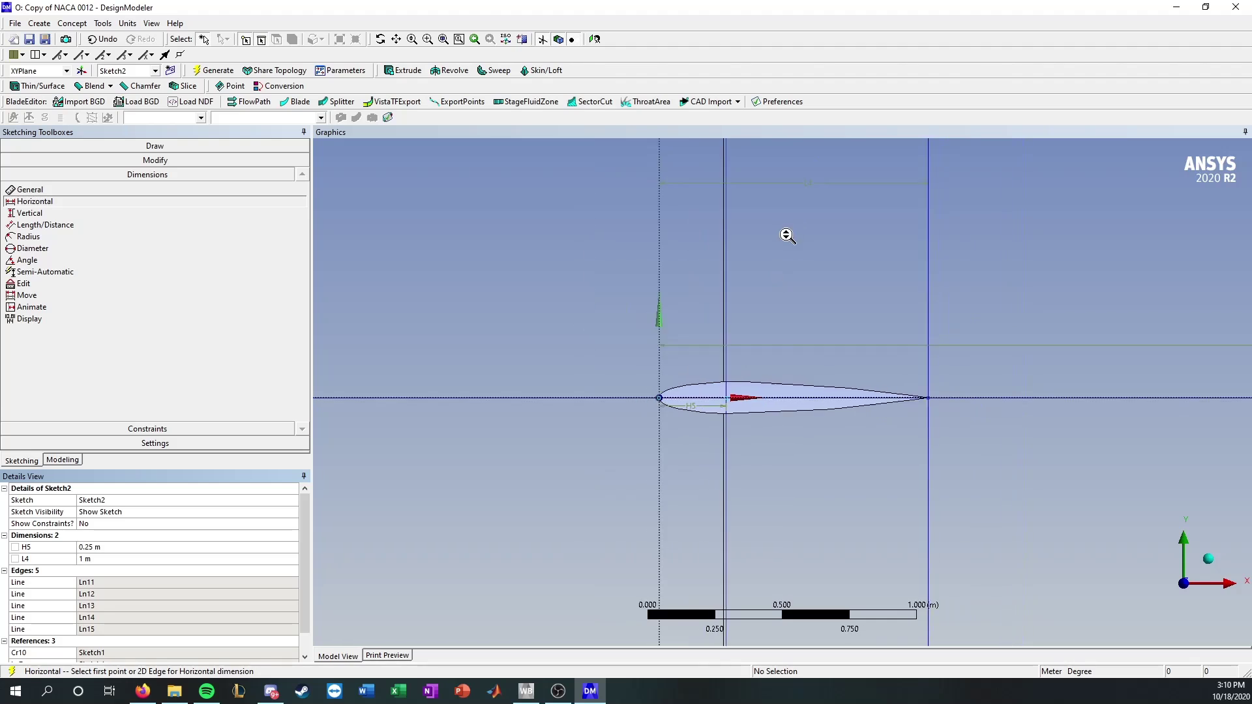
scroll(787, 236, down, 10)
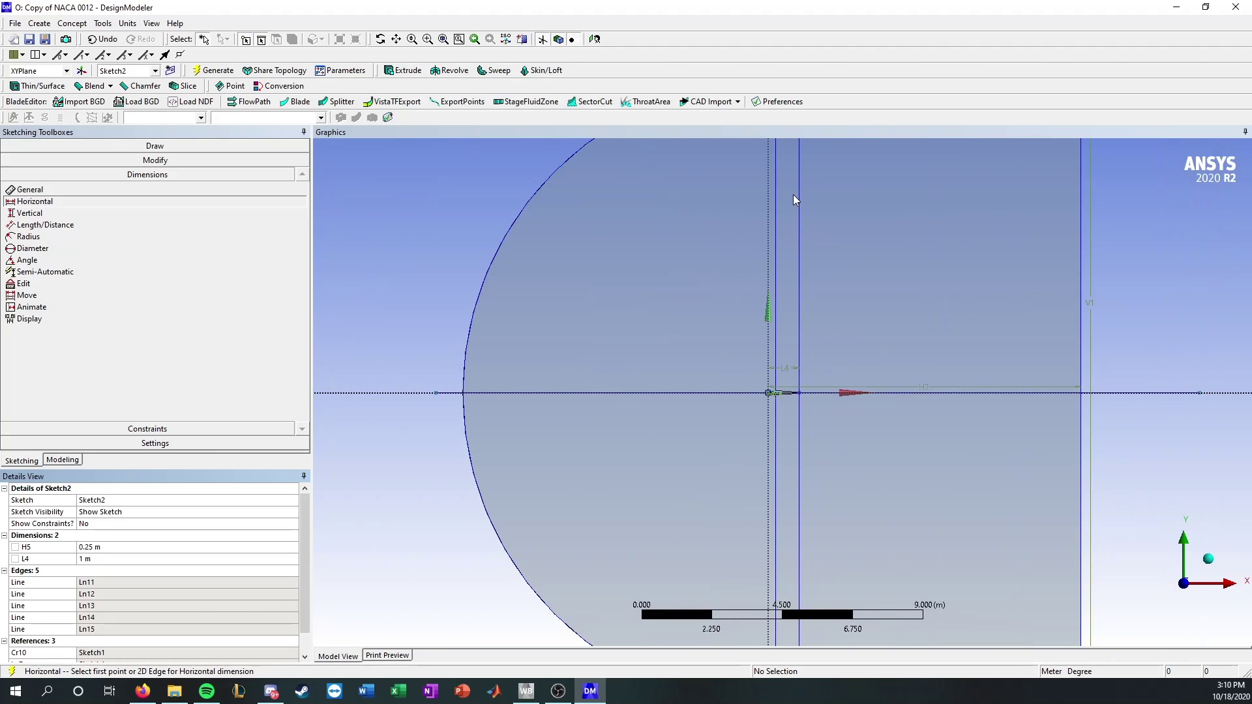
mouse_move(793, 194)
ctrl+middle_down()
mouse_move(796, 464)
mouse_move(791, 421)
ctrl+middle_up()
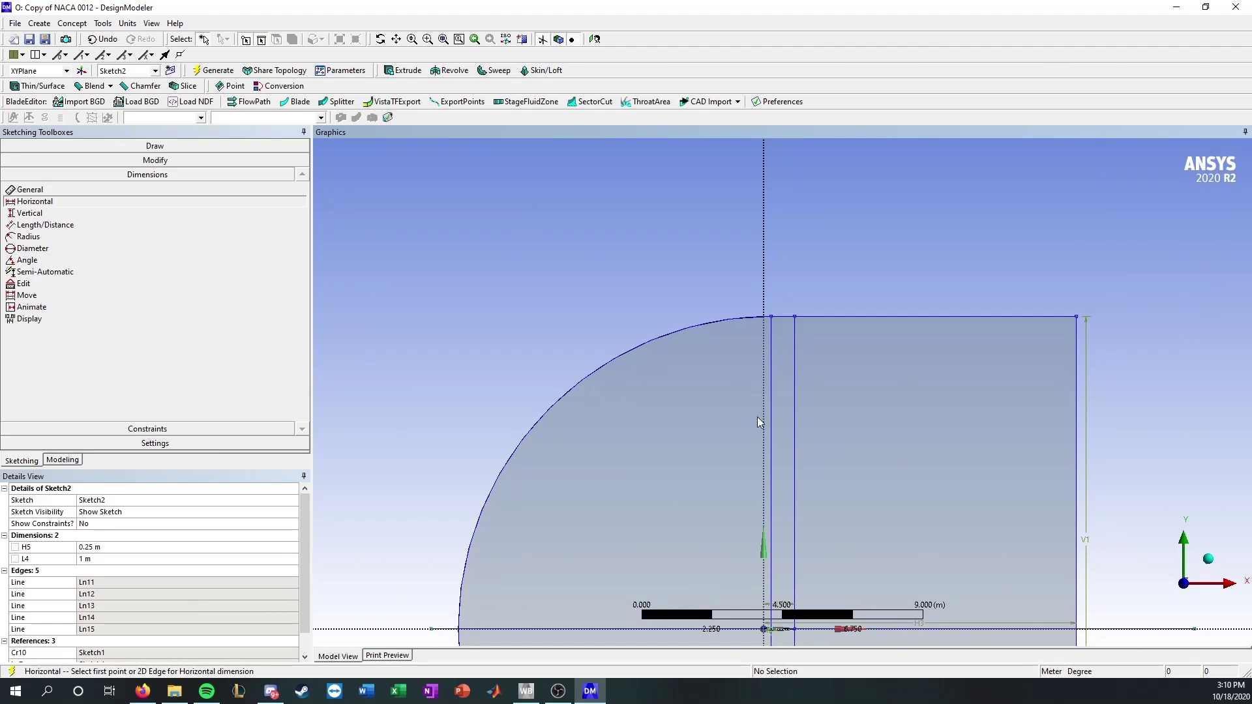
scroll(786, 265, up, 5)
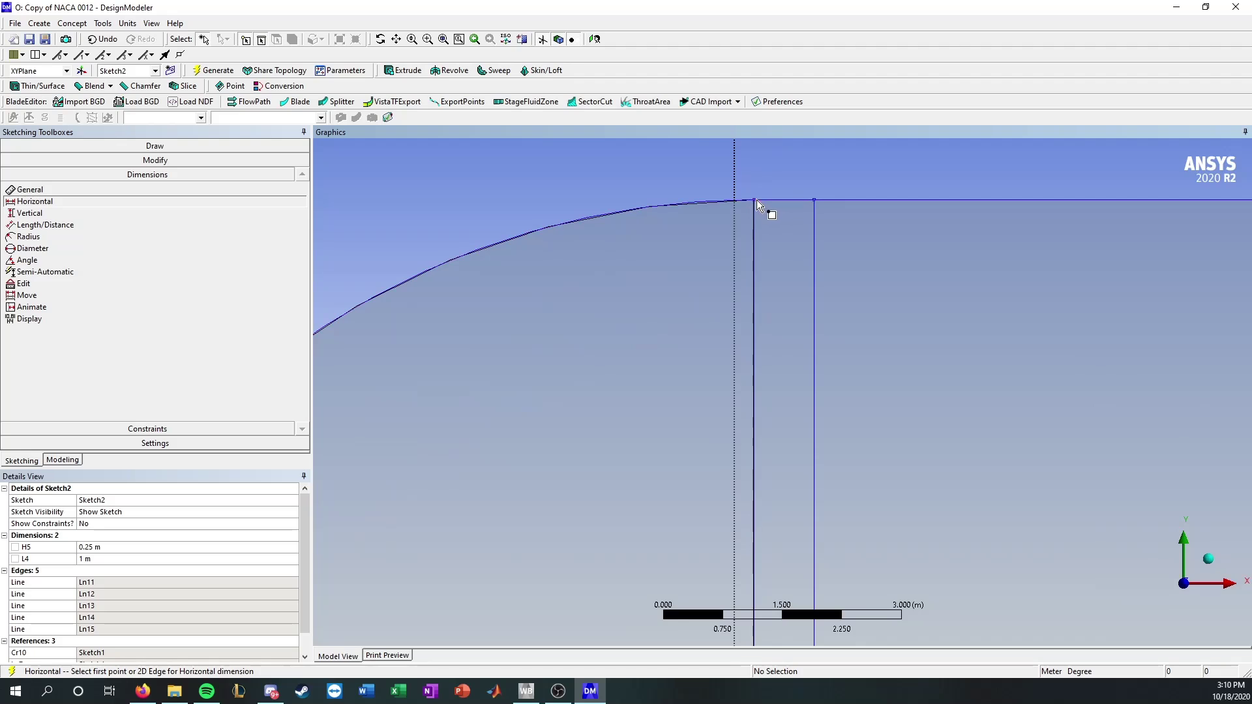
scroll(768, 364, down, 2)
ctrl+middle_drag(815, 489, 724, 154)
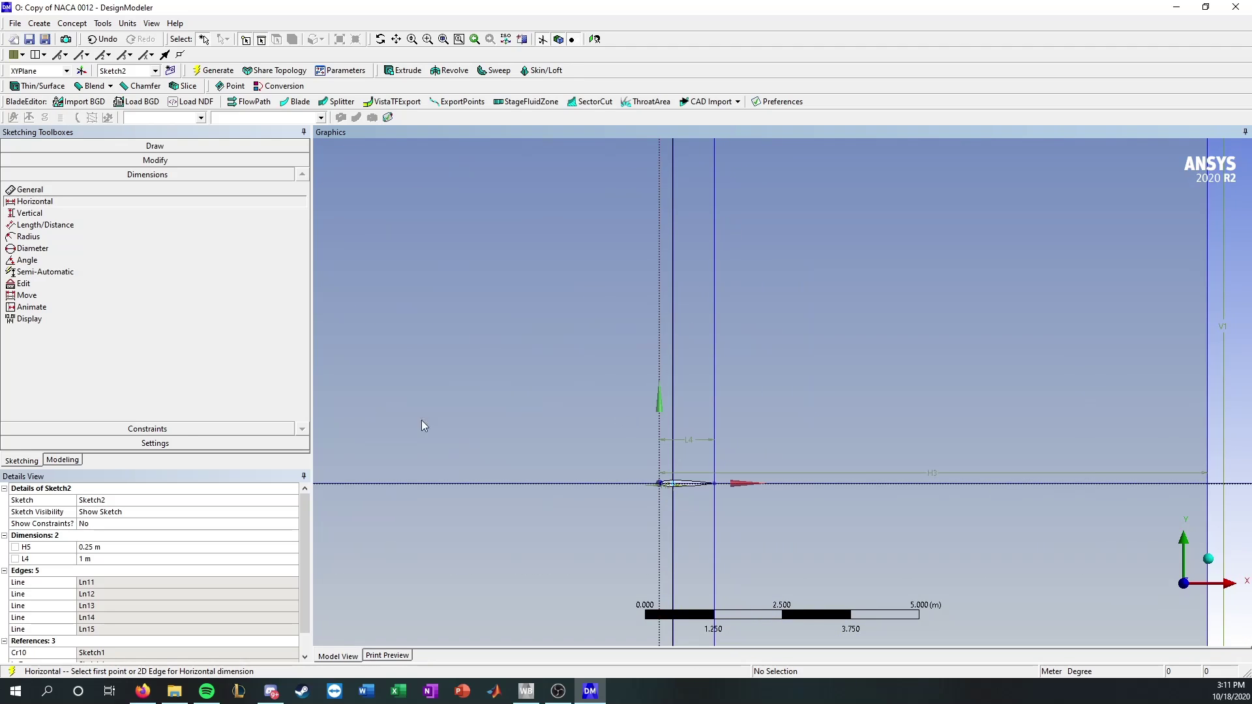
click(65, 460)
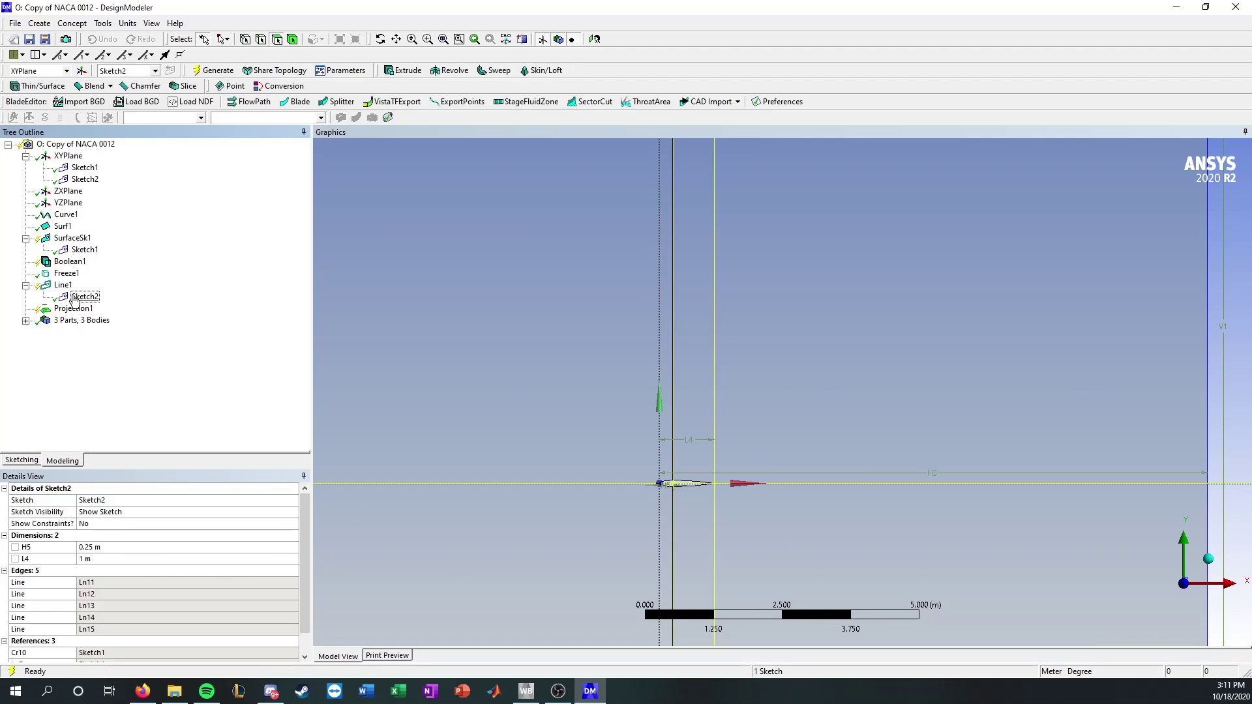
right_click(58, 285)
click(98, 389)
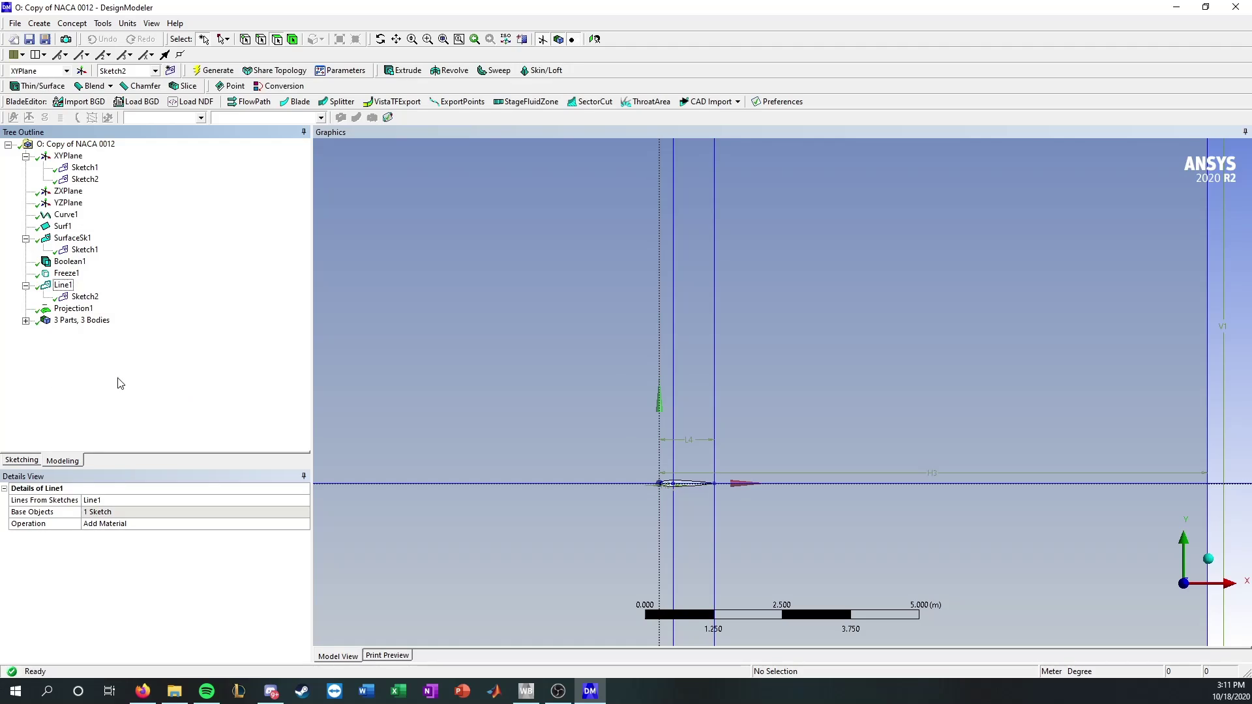
Step: Review the SurfaceSk1 and Boolean1 features against the outer domain
scroll(673, 335, down, 1)
click(70, 238)
click(70, 262)
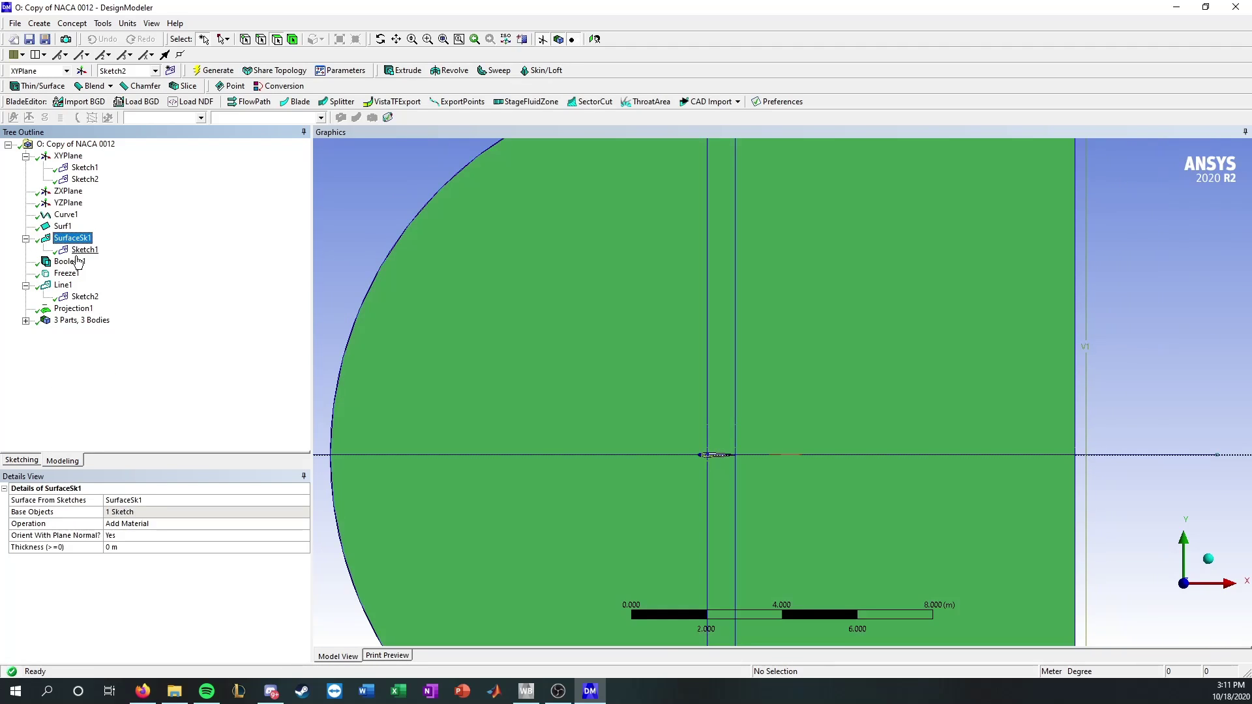
Step: Examine the domain's upper boundary where the inlet arc meets the split line, checking the upstream face there
scroll(772, 260, down, 1)
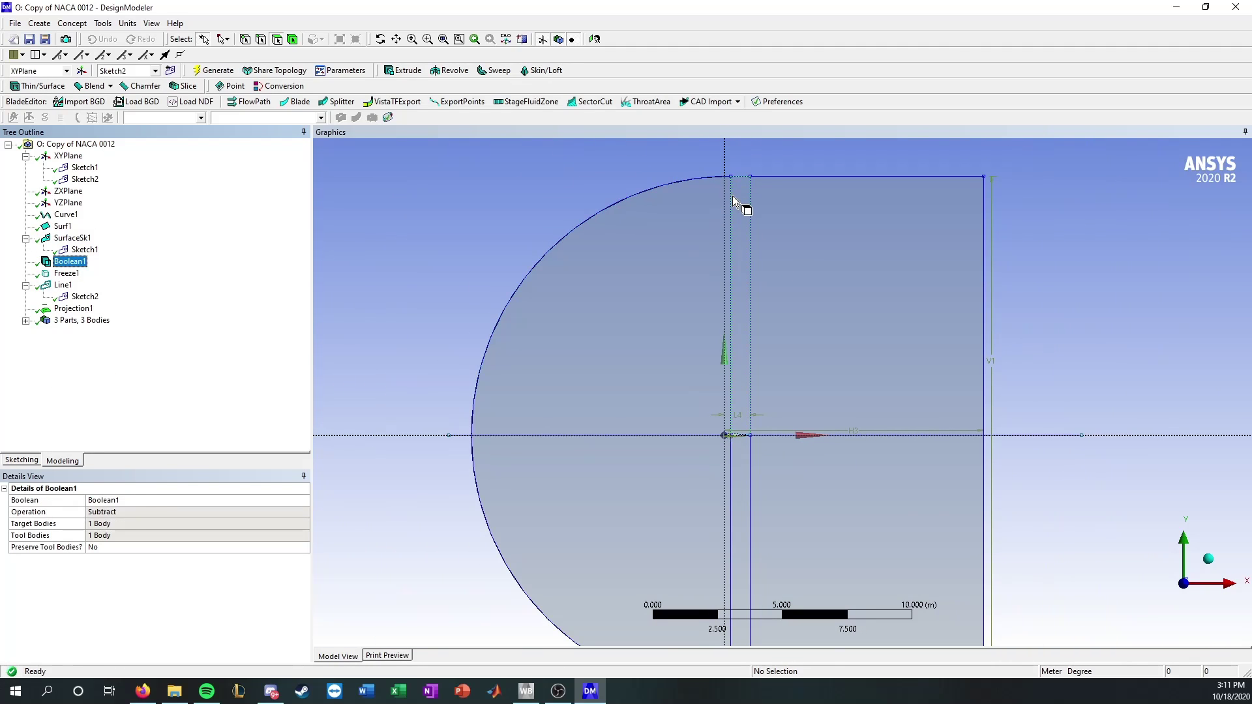
scroll(745, 197, up, 3)
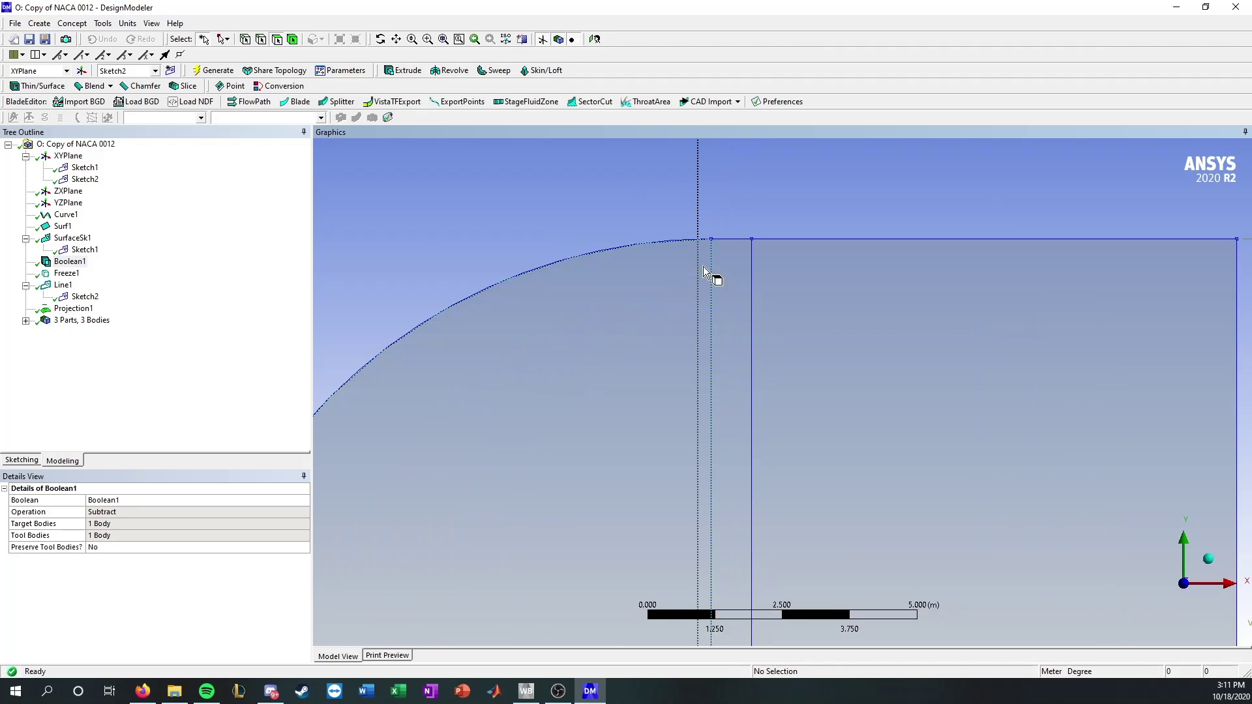
scroll(648, 268, up, 4)
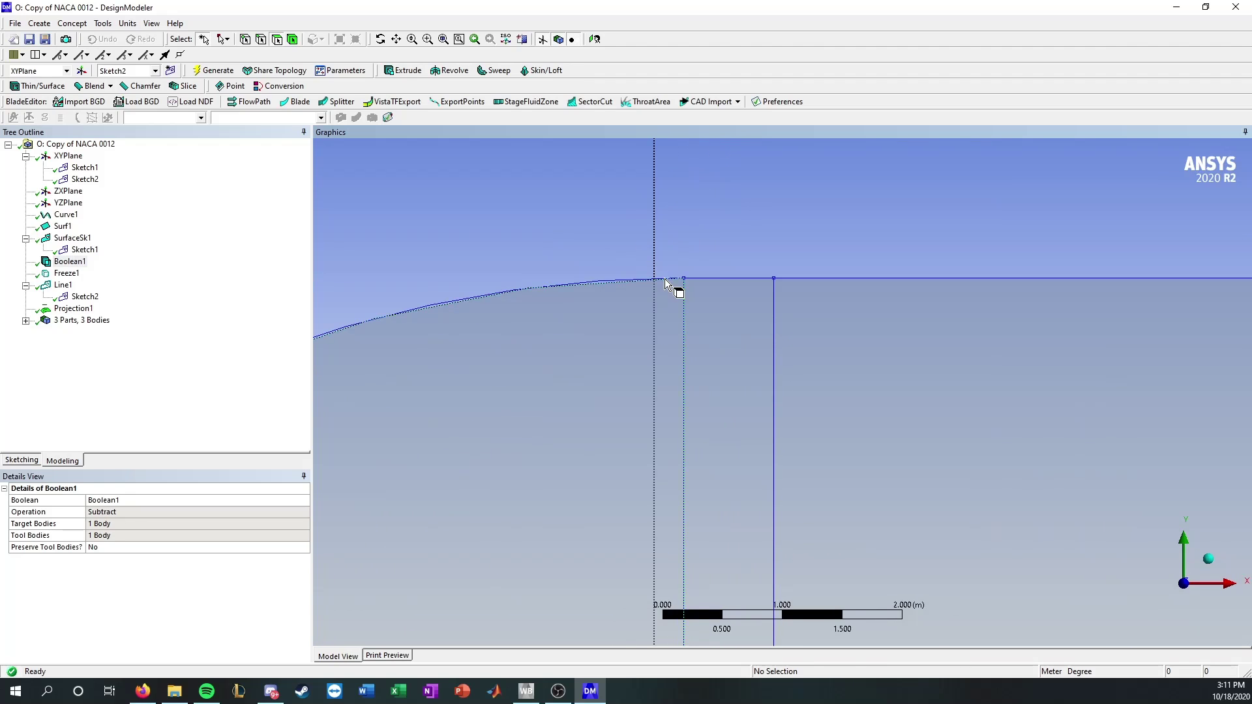
click(663, 279)
scroll(694, 279, up, 1)
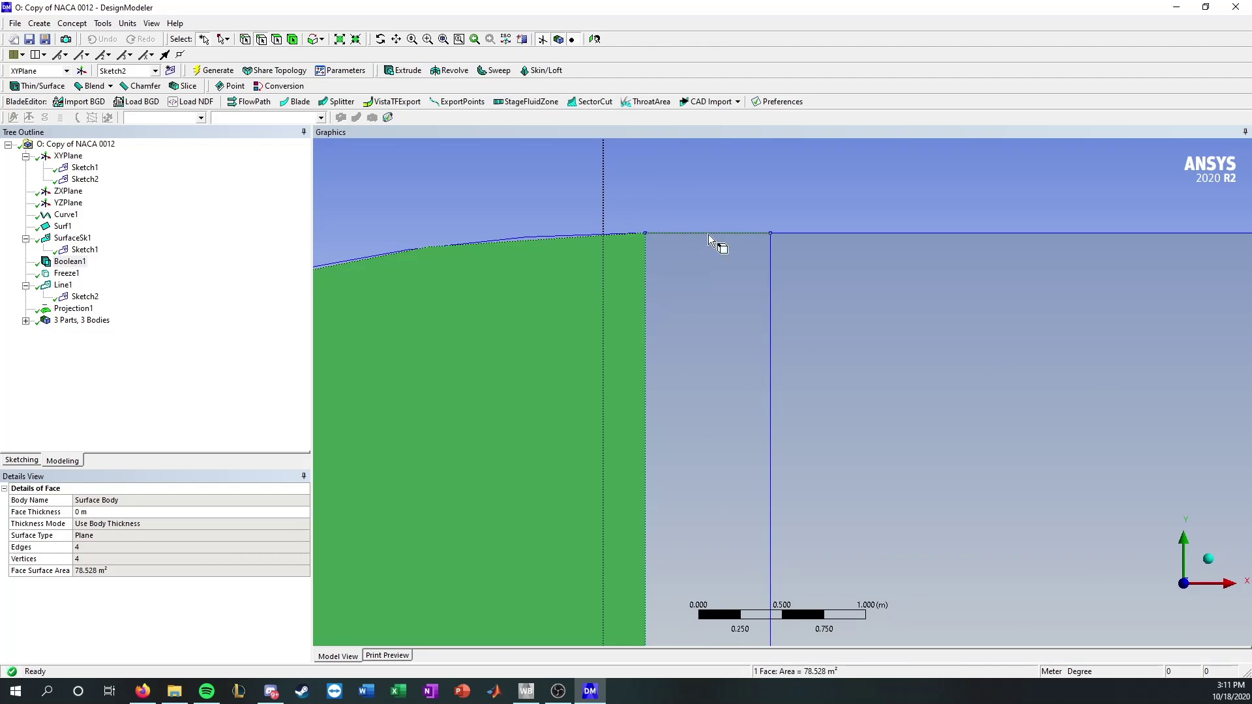
click(679, 233)
click(560, 230)
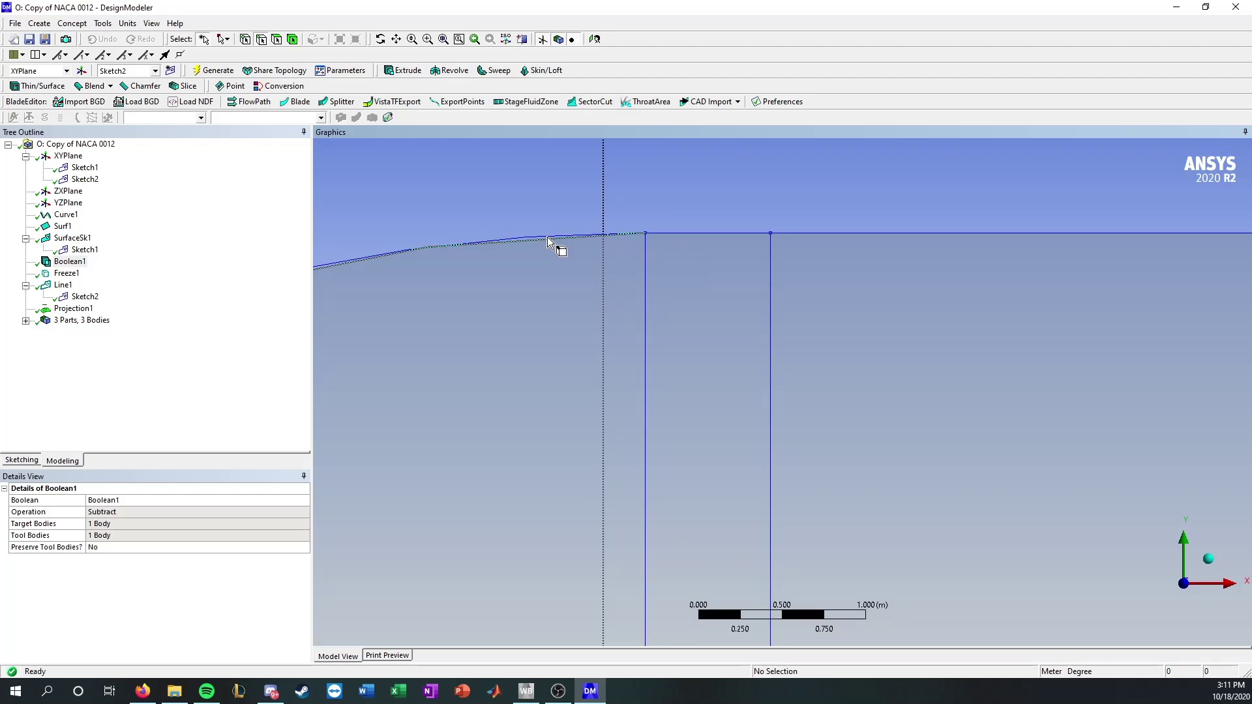
scroll(776, 443, down, 2)
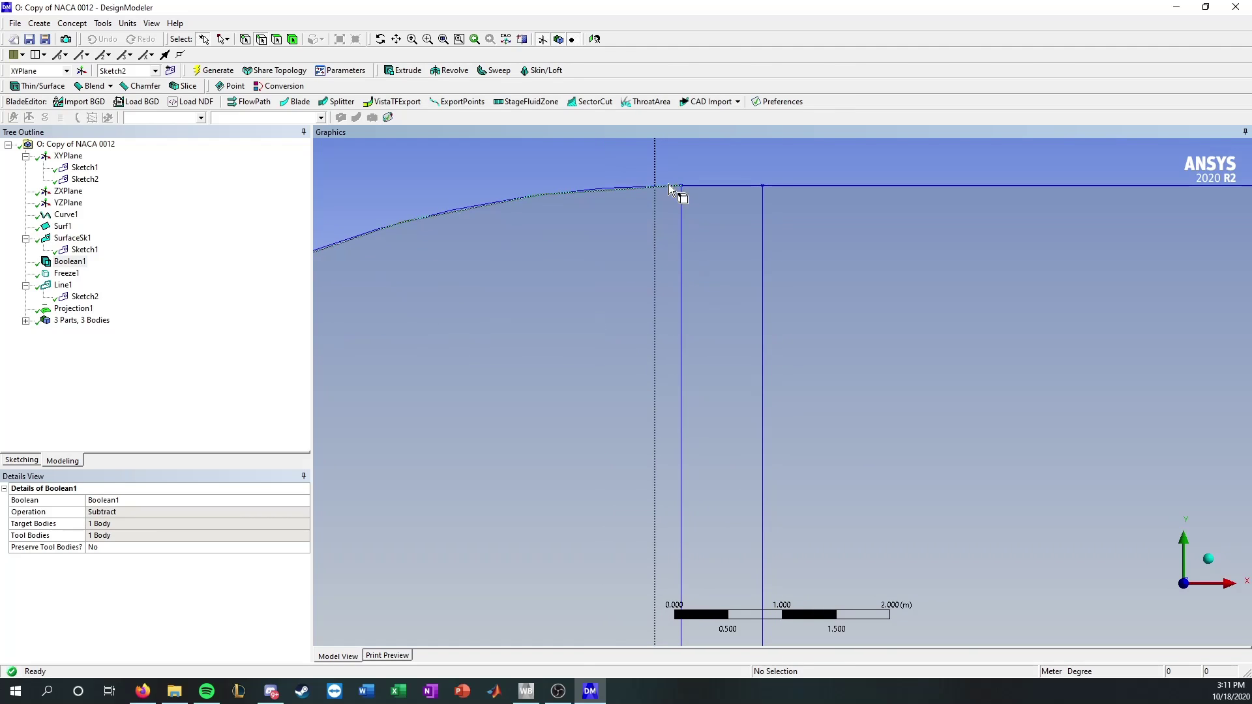
Step: Select the inlet arc and the adjoining straight upper edge and inspect their junction at the split line closely
click(654, 185)
ctrl+middle_drag(689, 216, 760, 344)
scroll(783, 450, up, 8)
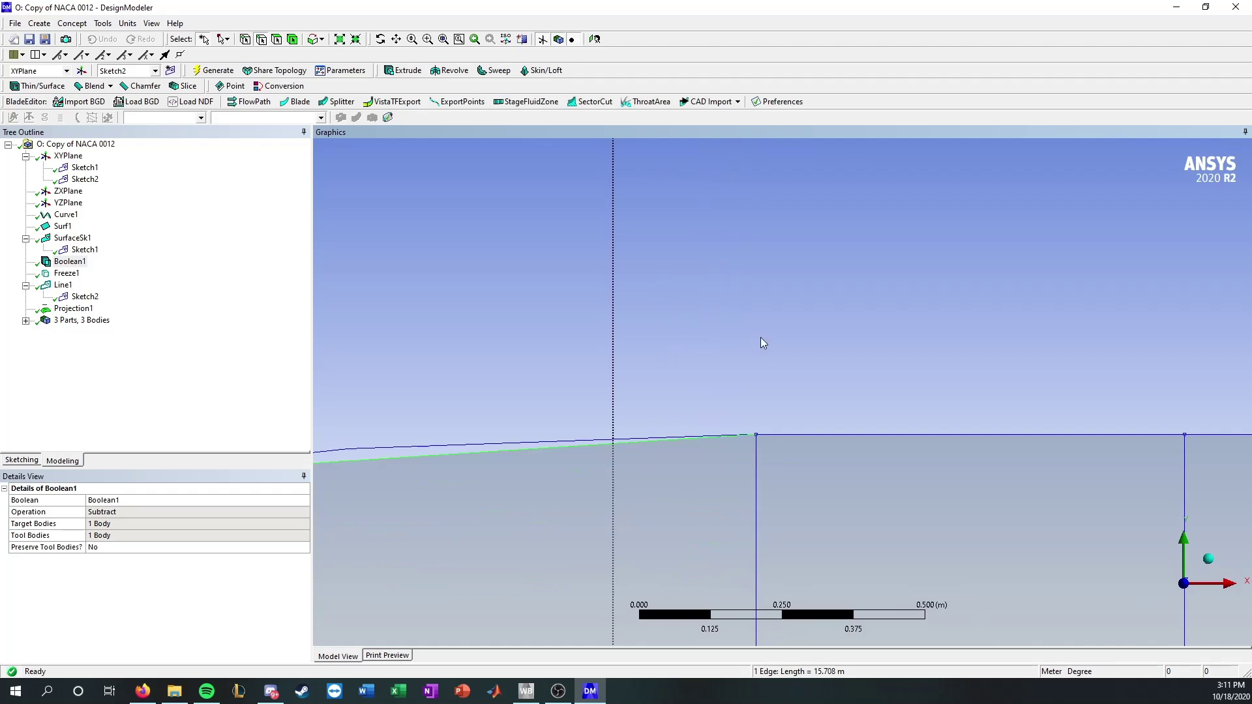
scroll(754, 461, up, 6)
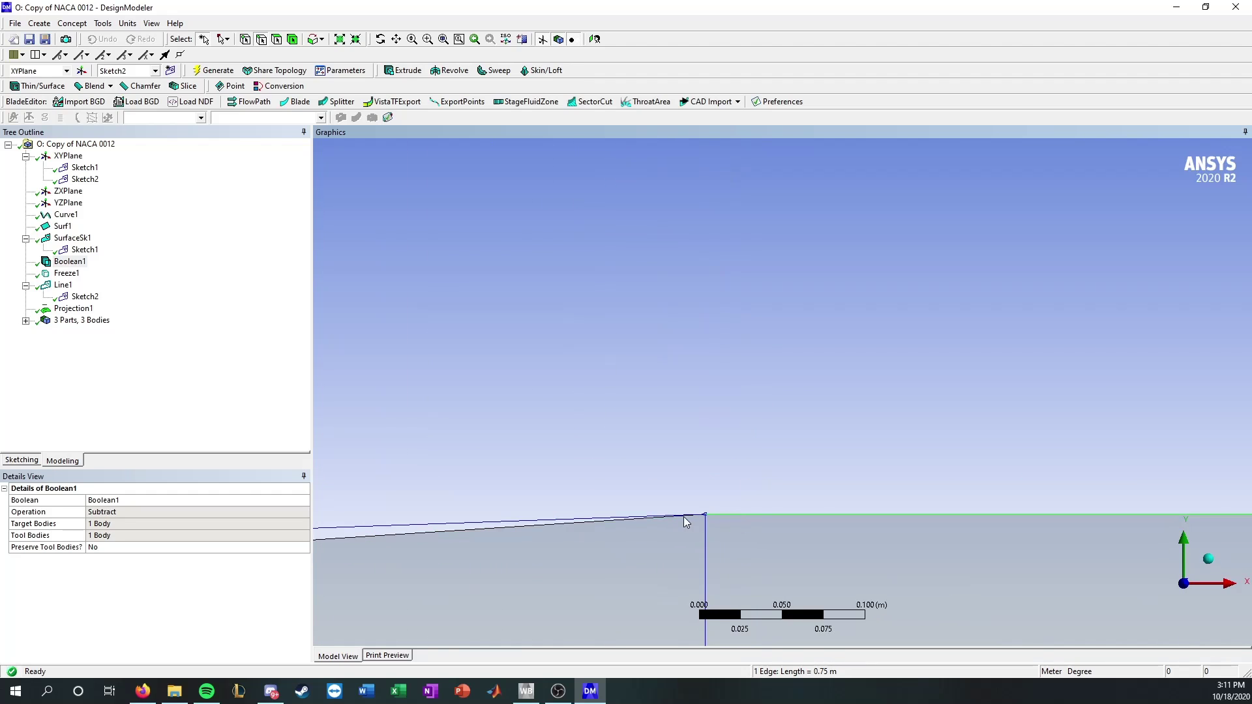
scroll(748, 417, down, 3)
scroll(750, 430, down, 10)
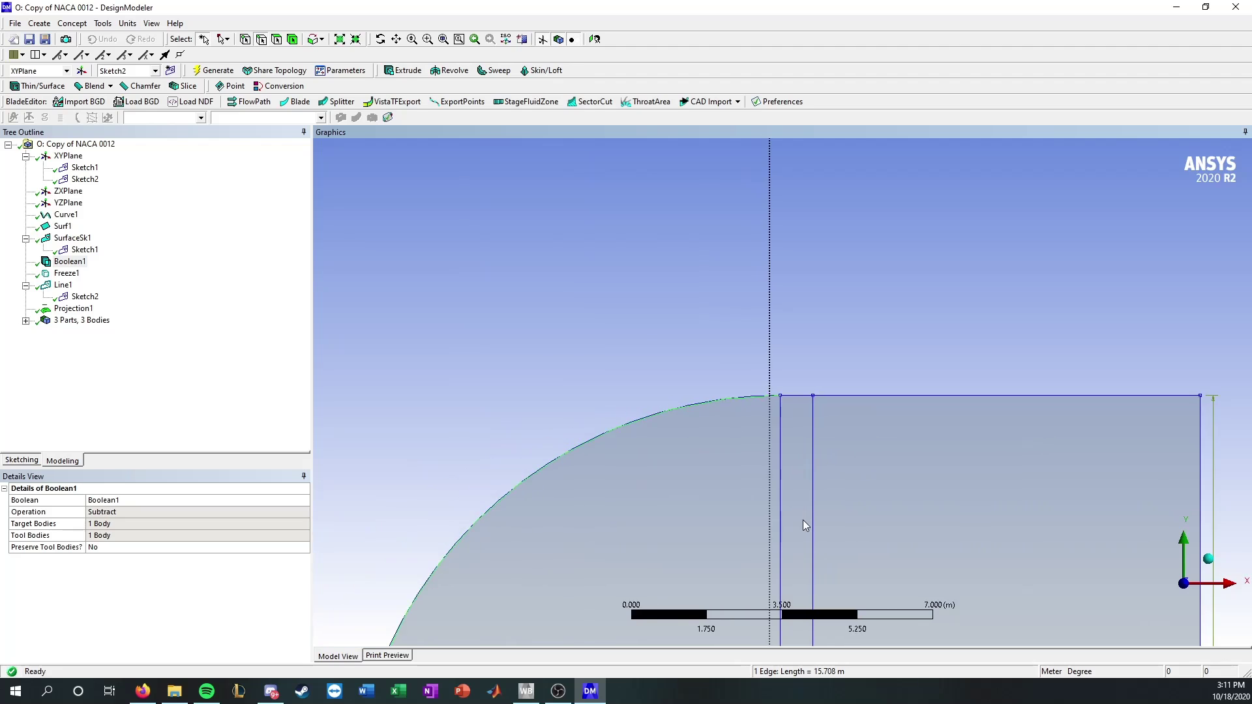
Step: Create a new sketch on the XYPlane for a feature at the airfoil's upper surface
ctrl+middle_drag(803, 519, 775, 366)
scroll(774, 356, up, 5)
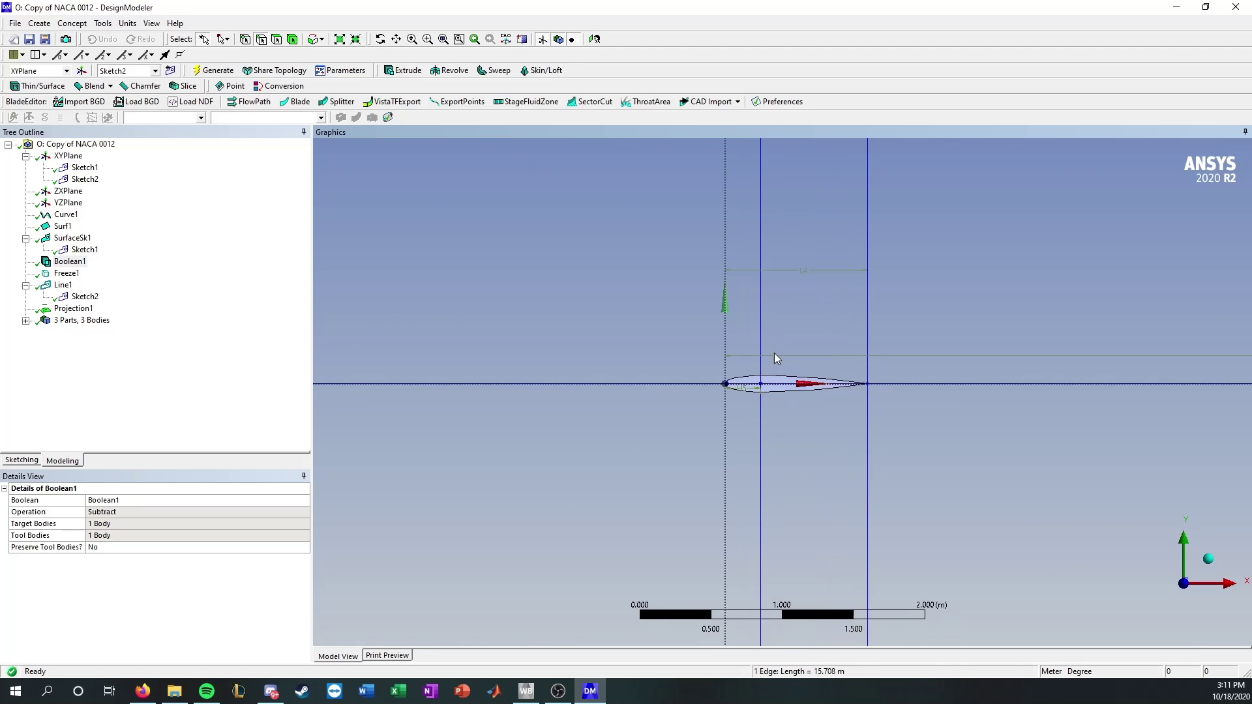
scroll(725, 340, up, 4)
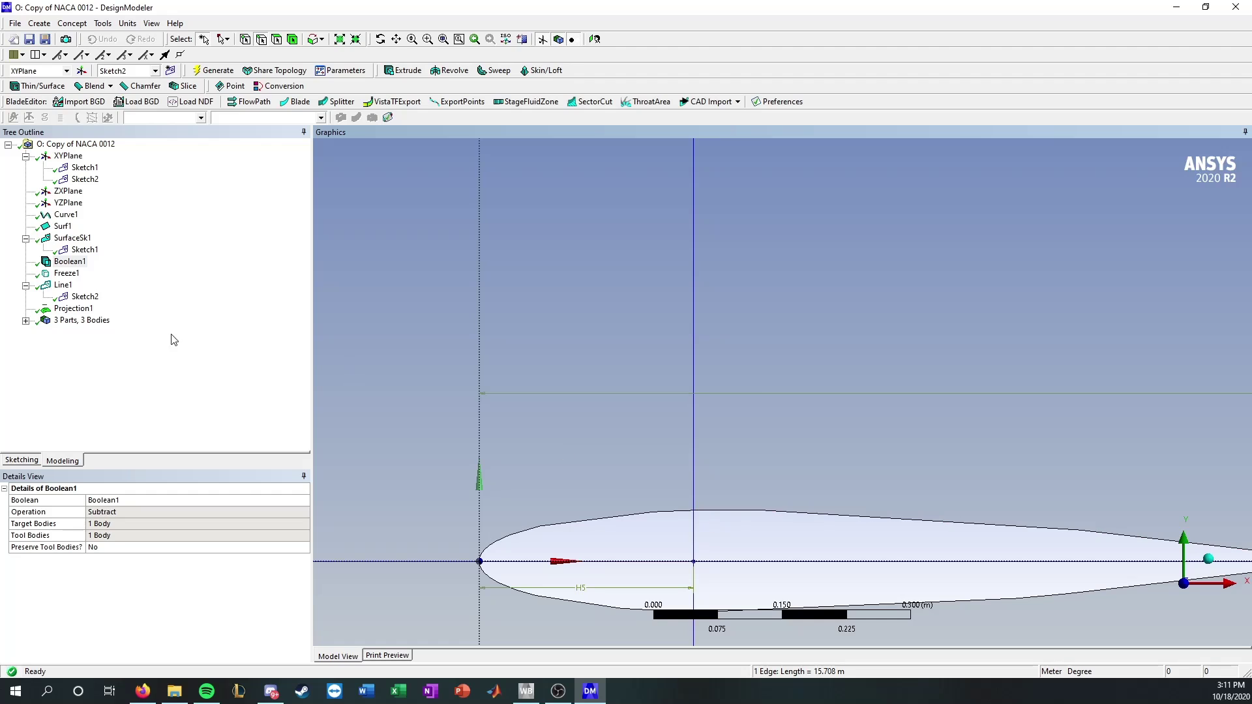
click(83, 179)
click(68, 156)
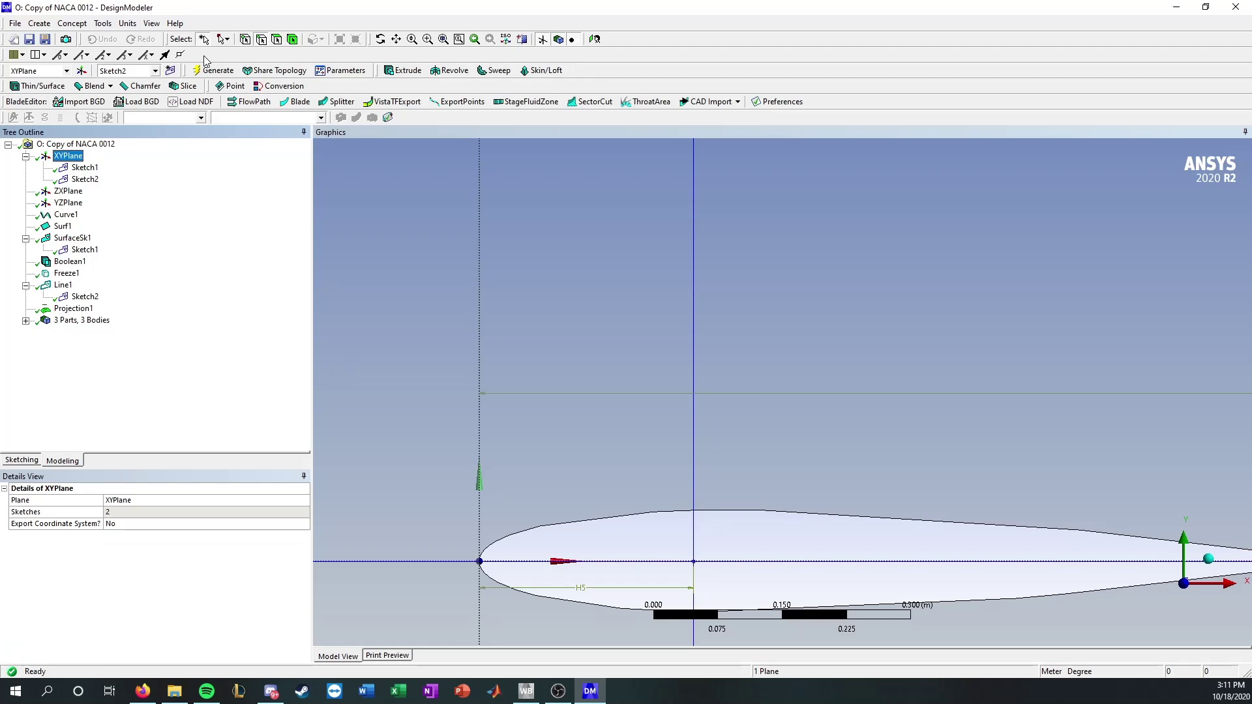
click(169, 72)
Step: Sketch a small rectangle about 0.005 m wide where the split line crosses the airfoil's upper surface, extending above and below the surface
scroll(785, 435, up, 3)
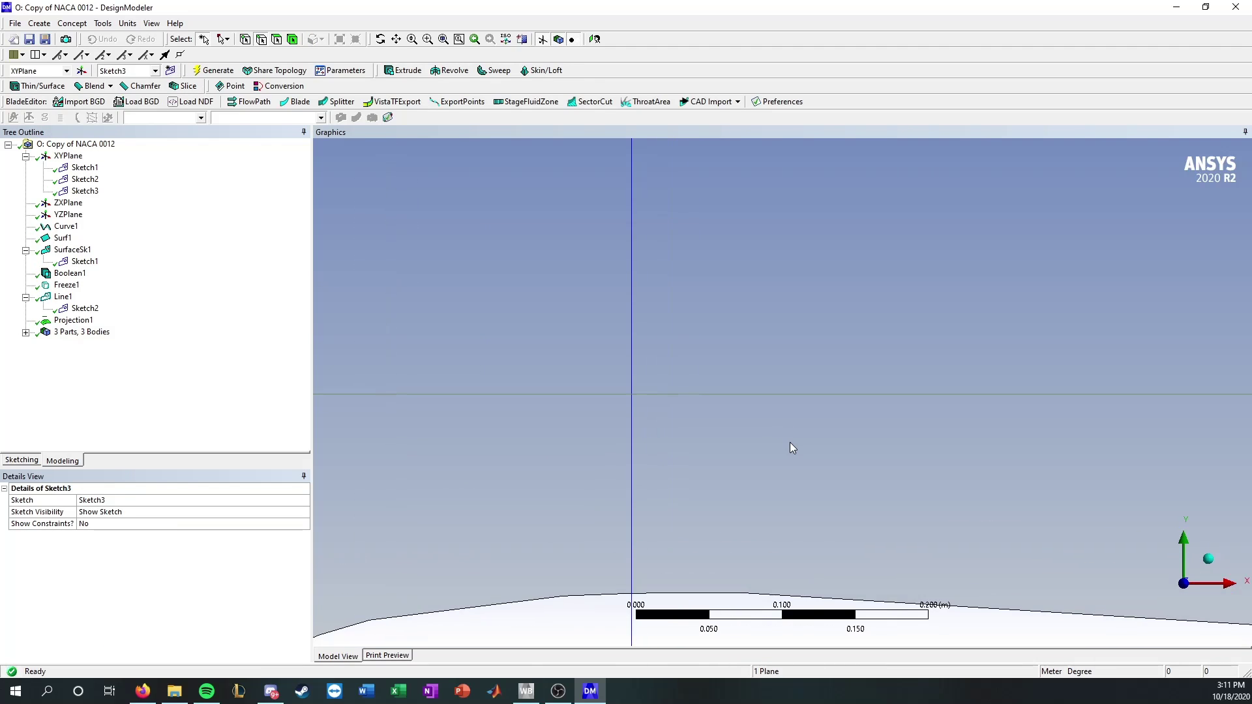
drag(800, 419, 953, 246)
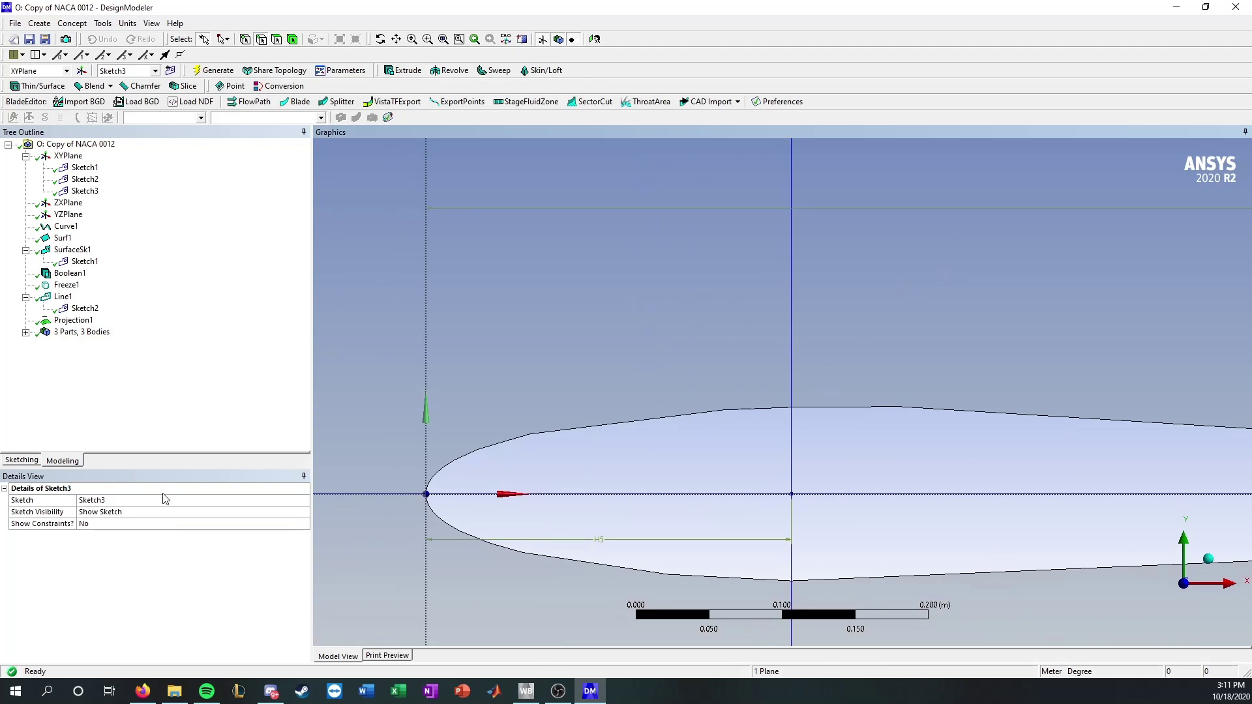
click(85, 180)
click(22, 460)
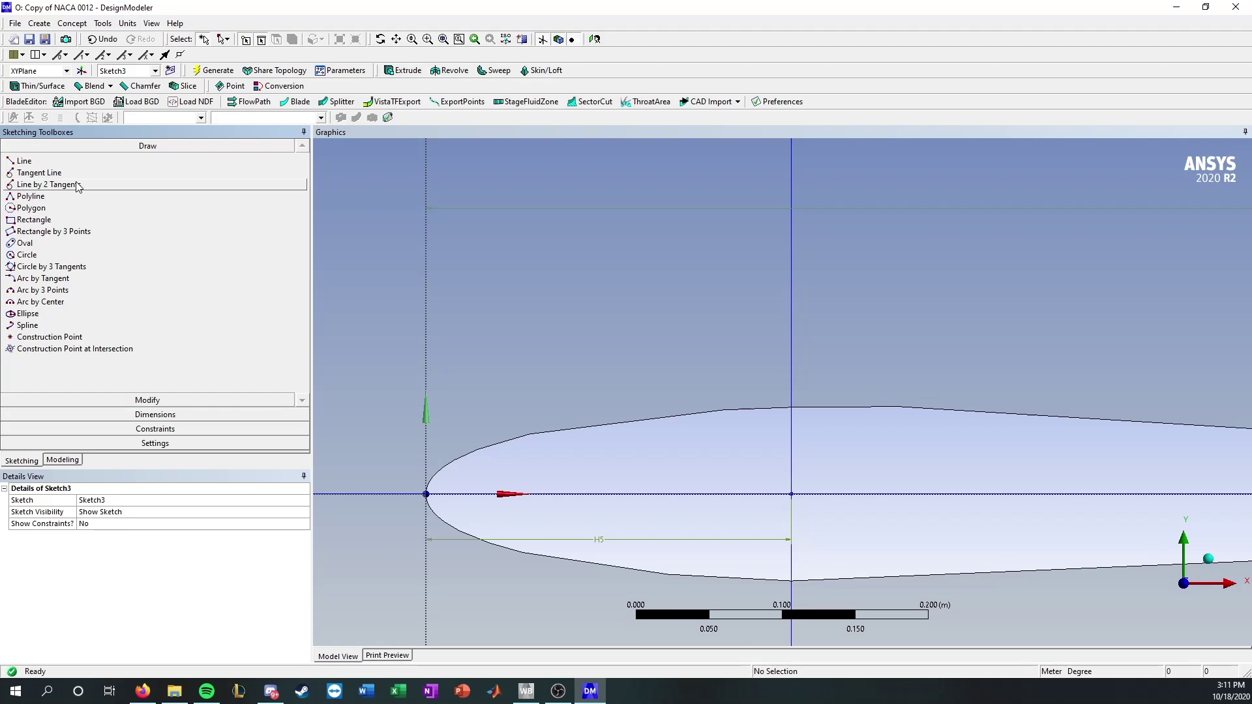
click(41, 222)
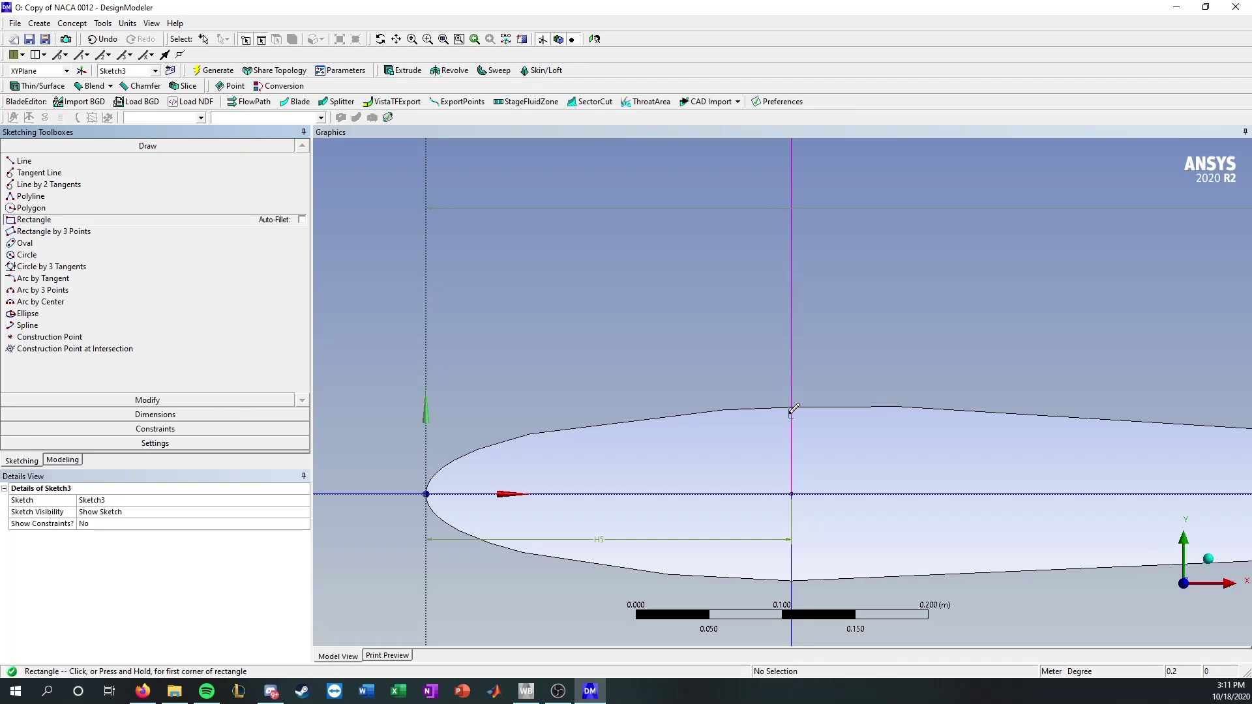
click(792, 410)
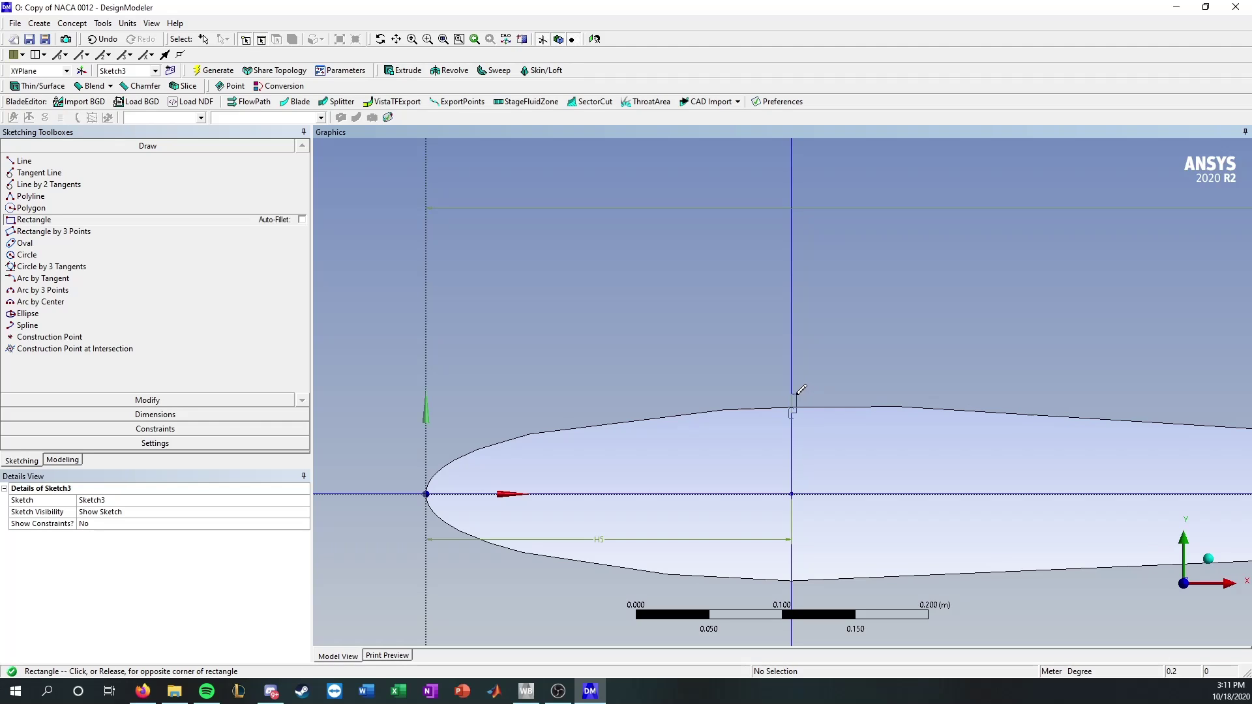
click(800, 396)
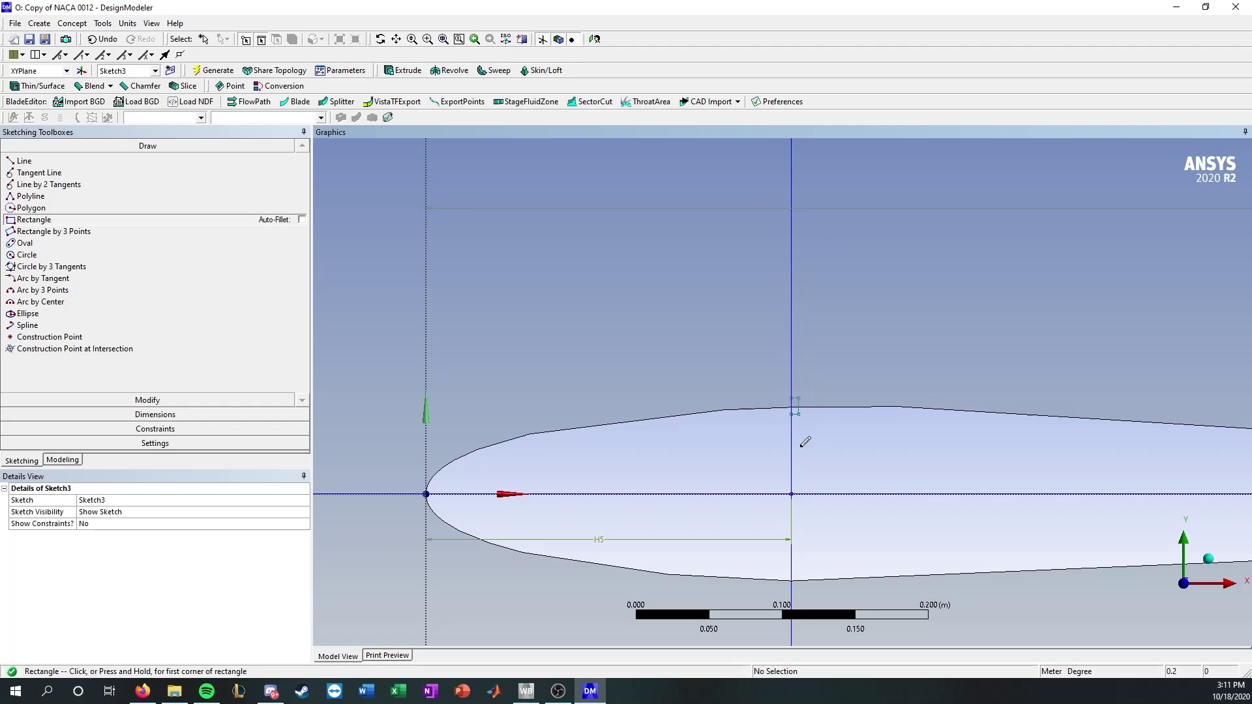
Step: Add a horizontal dimension to the small rectangle's lower edge and set its width to 0.005 m
scroll(808, 423, up, 5)
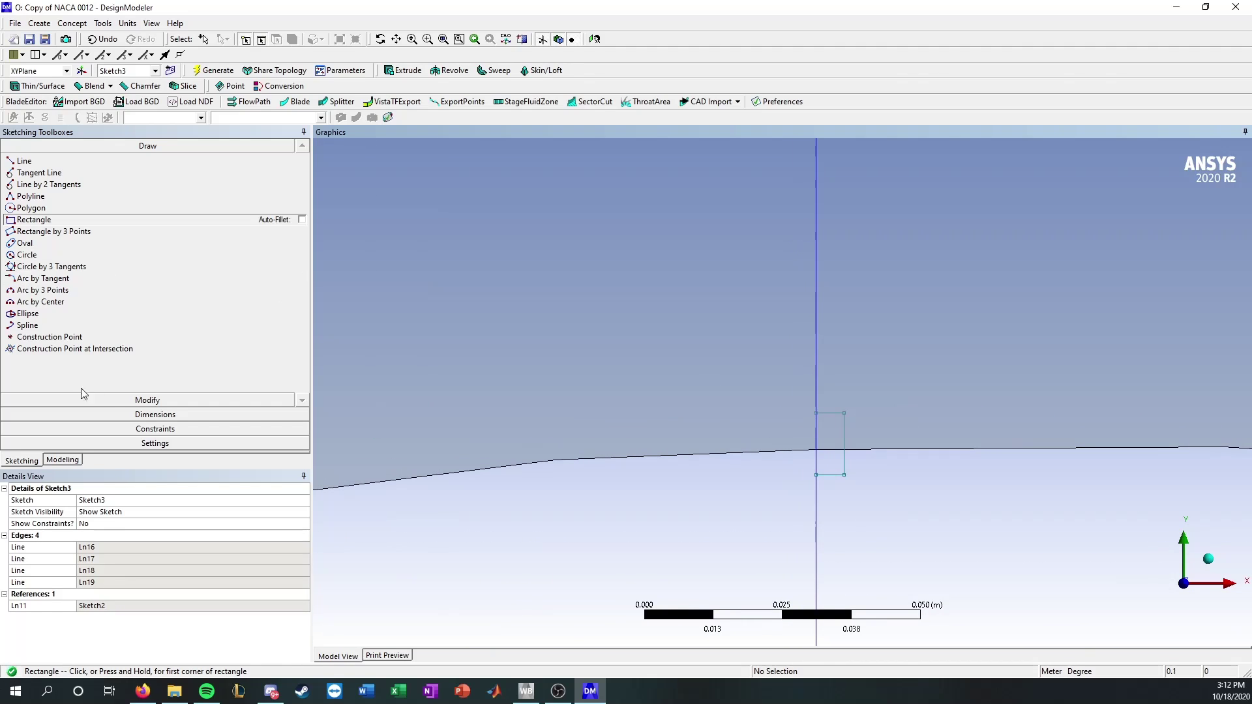
click(110, 413)
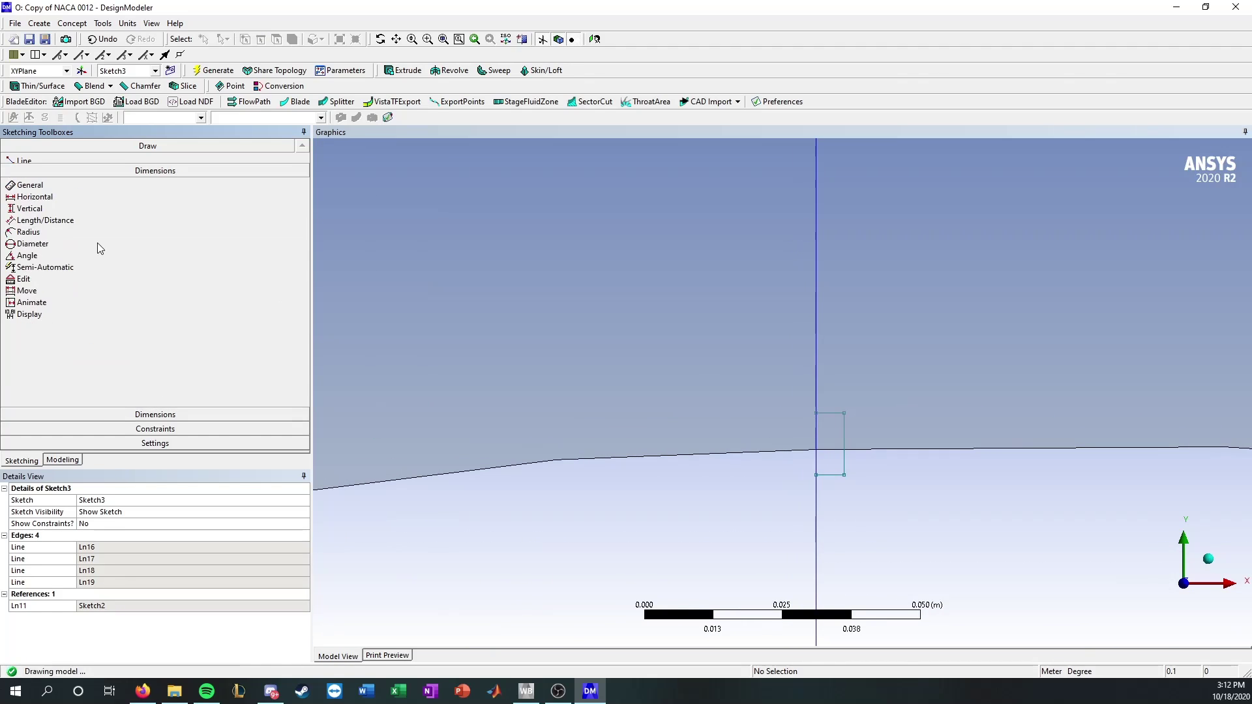
click(89, 201)
click(827, 476)
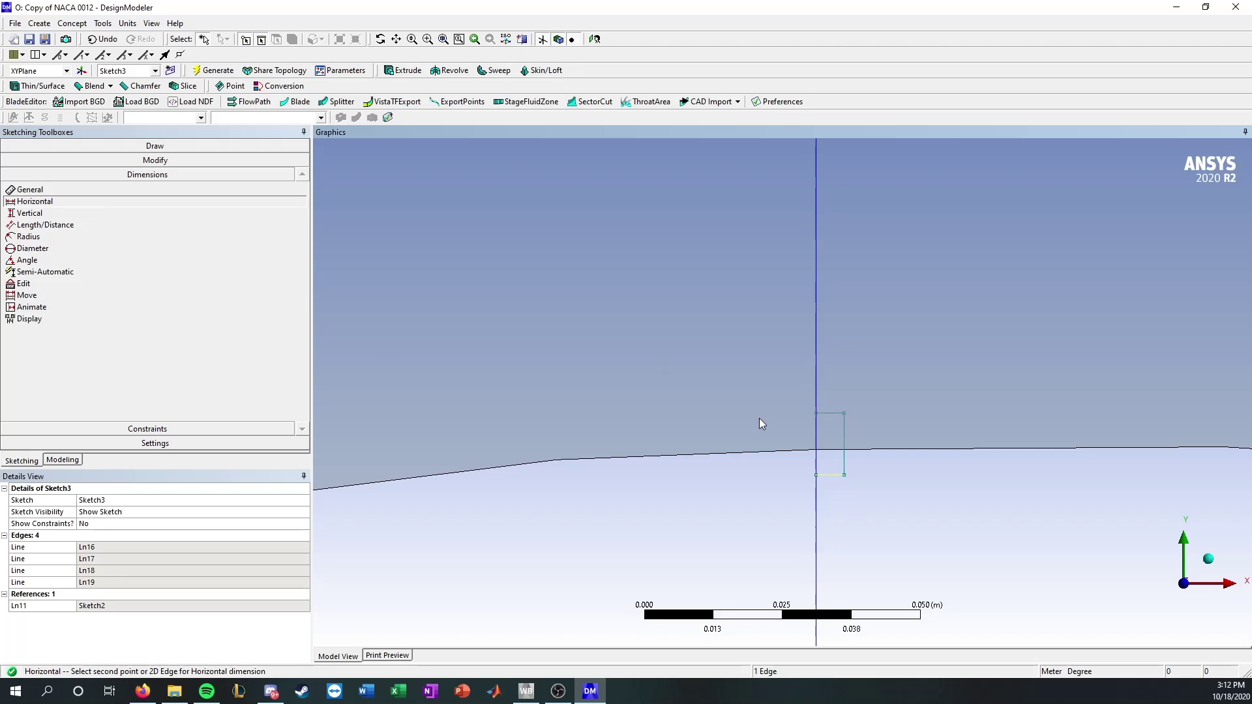
click(843, 455)
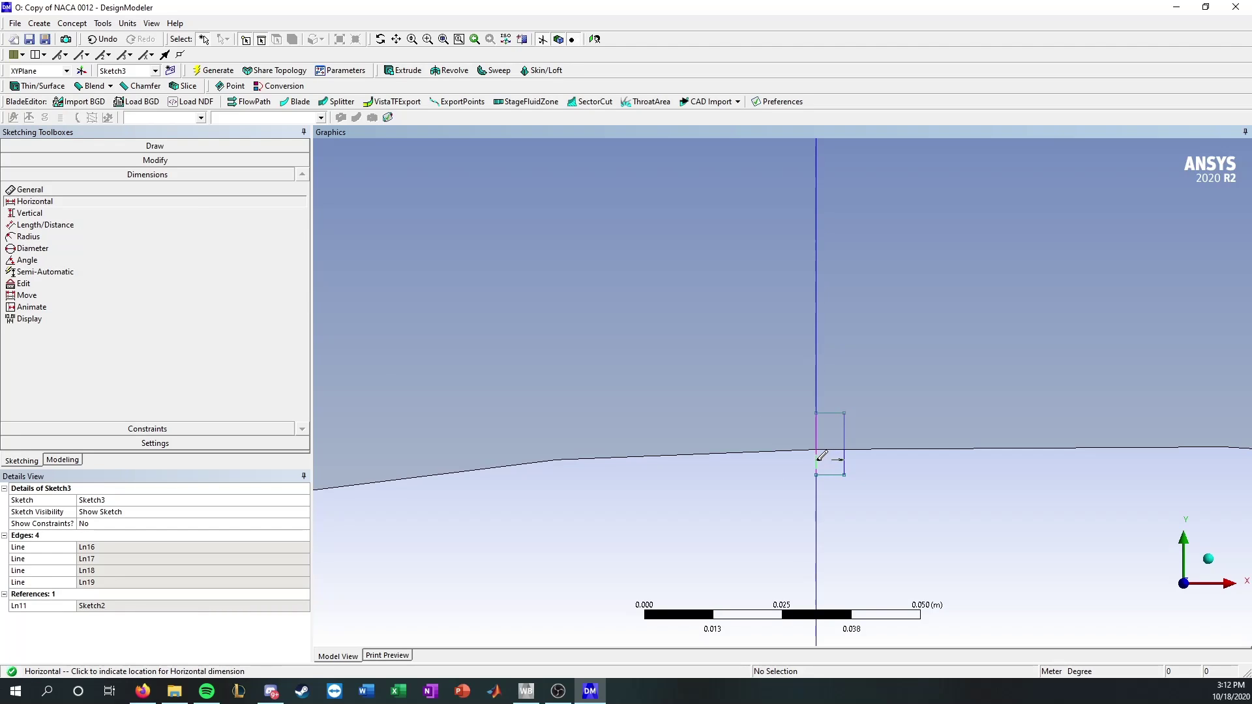
click(821, 459)
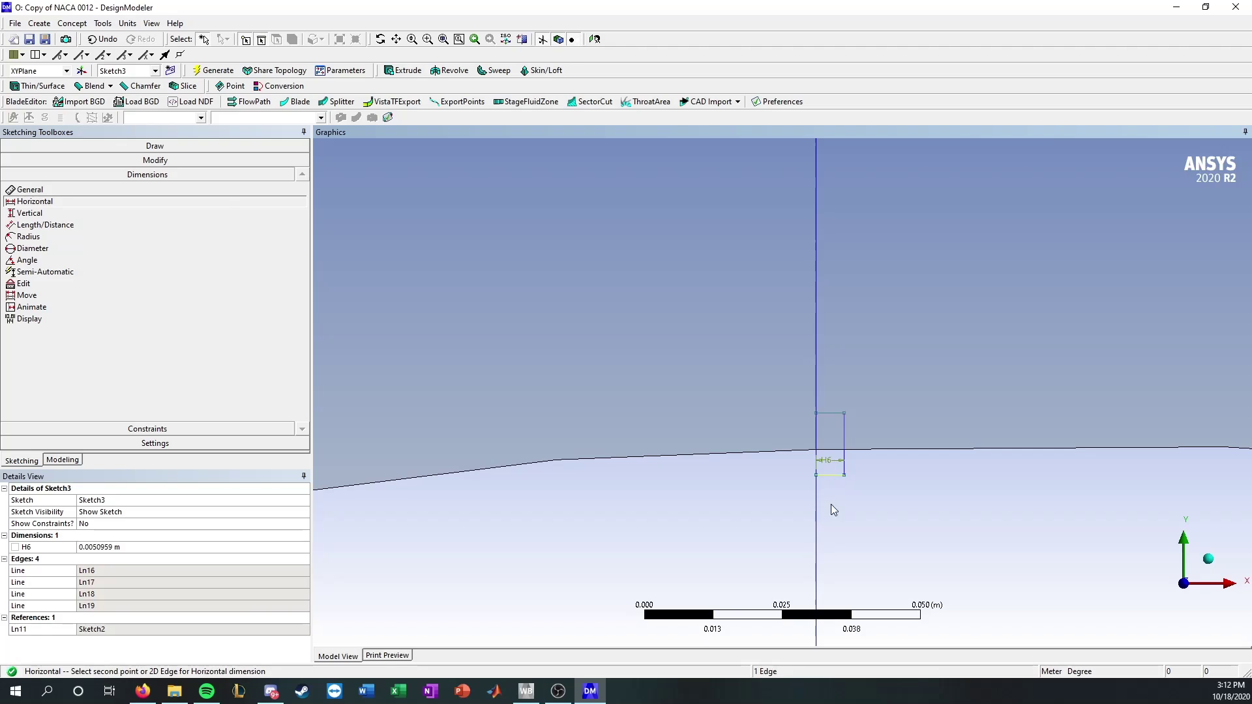
click(145, 547)
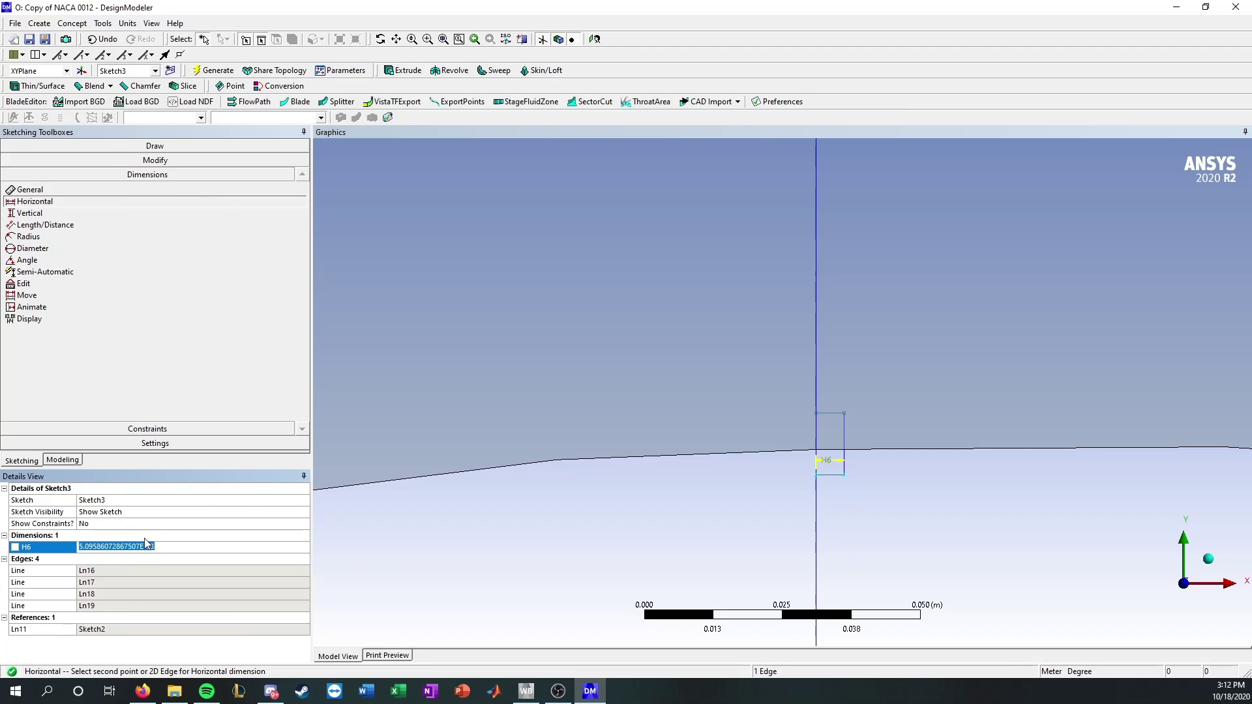
text(0.005)
key(Return)
click(659, 506)
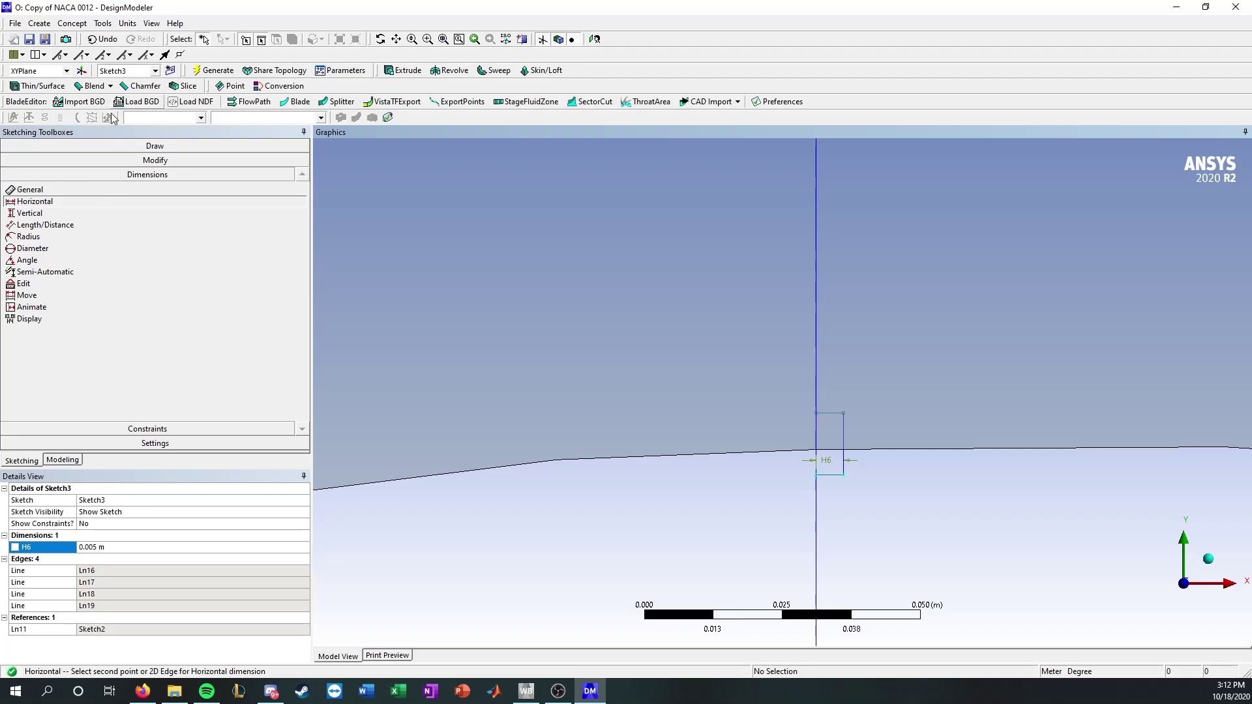
Step: Generate a surface from the small rectangle using Surfaces From Sketches, with its four edges as base objects and the Add Material operation
click(72, 24)
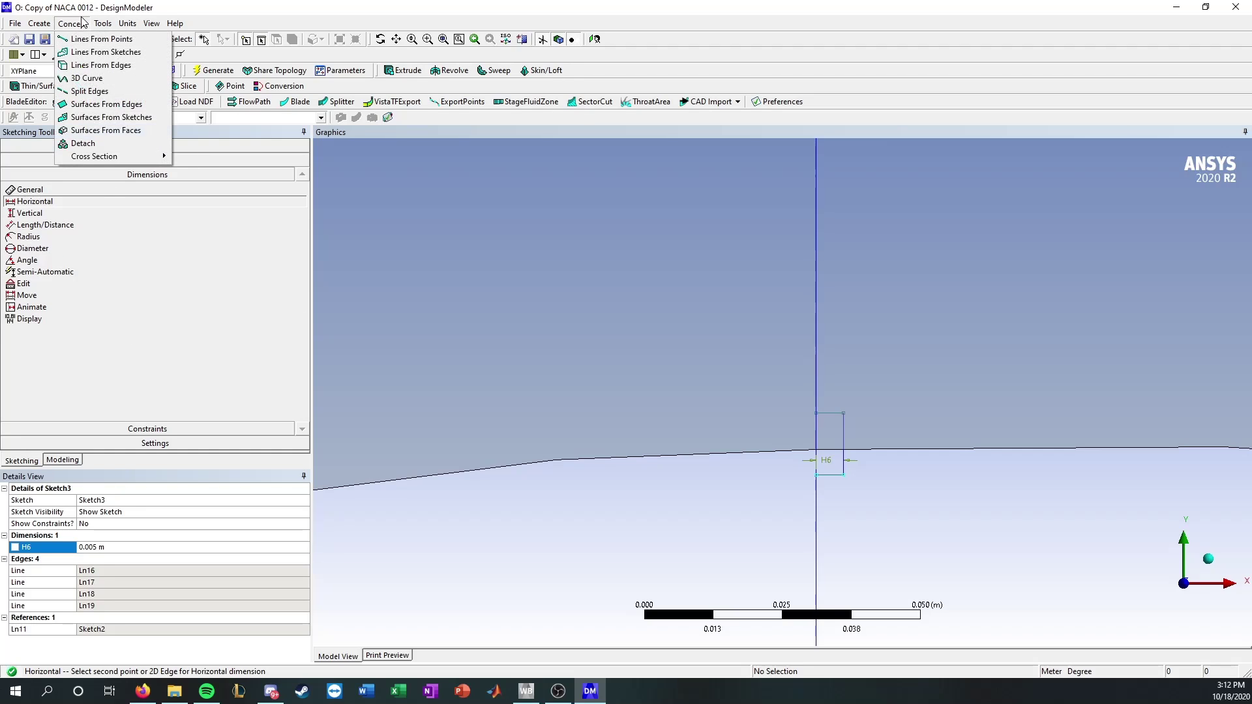
click(82, 118)
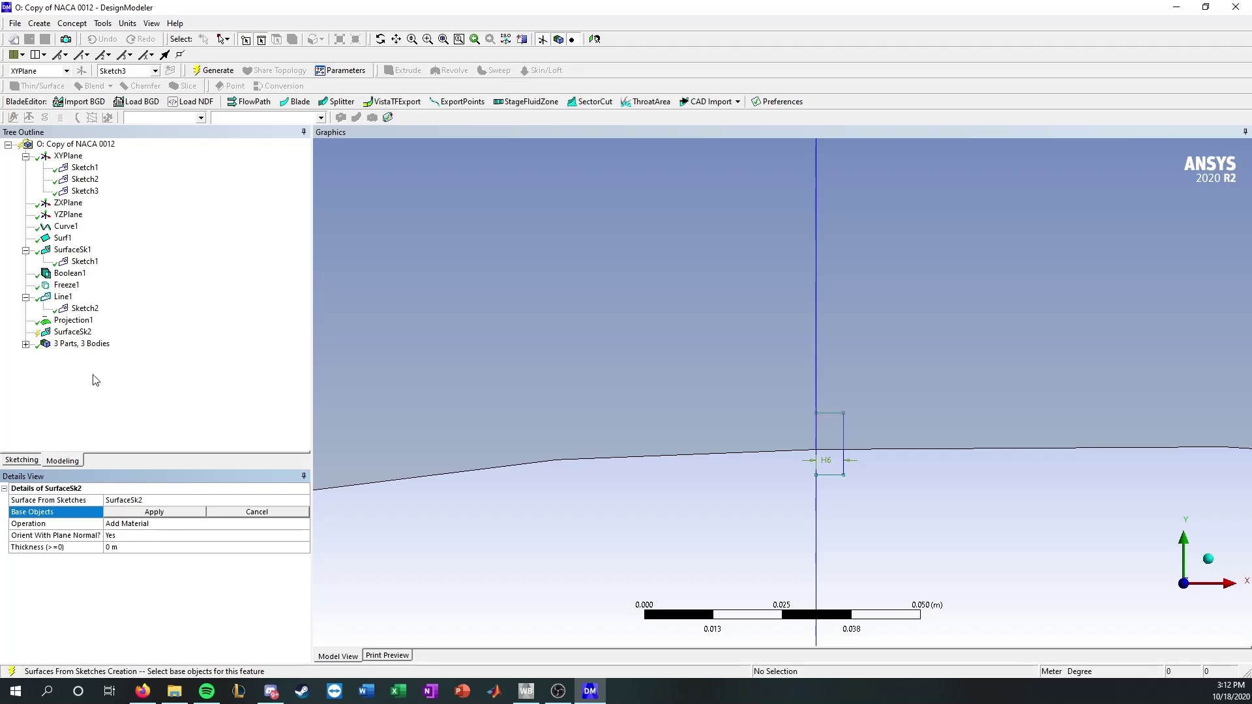
click(160, 513)
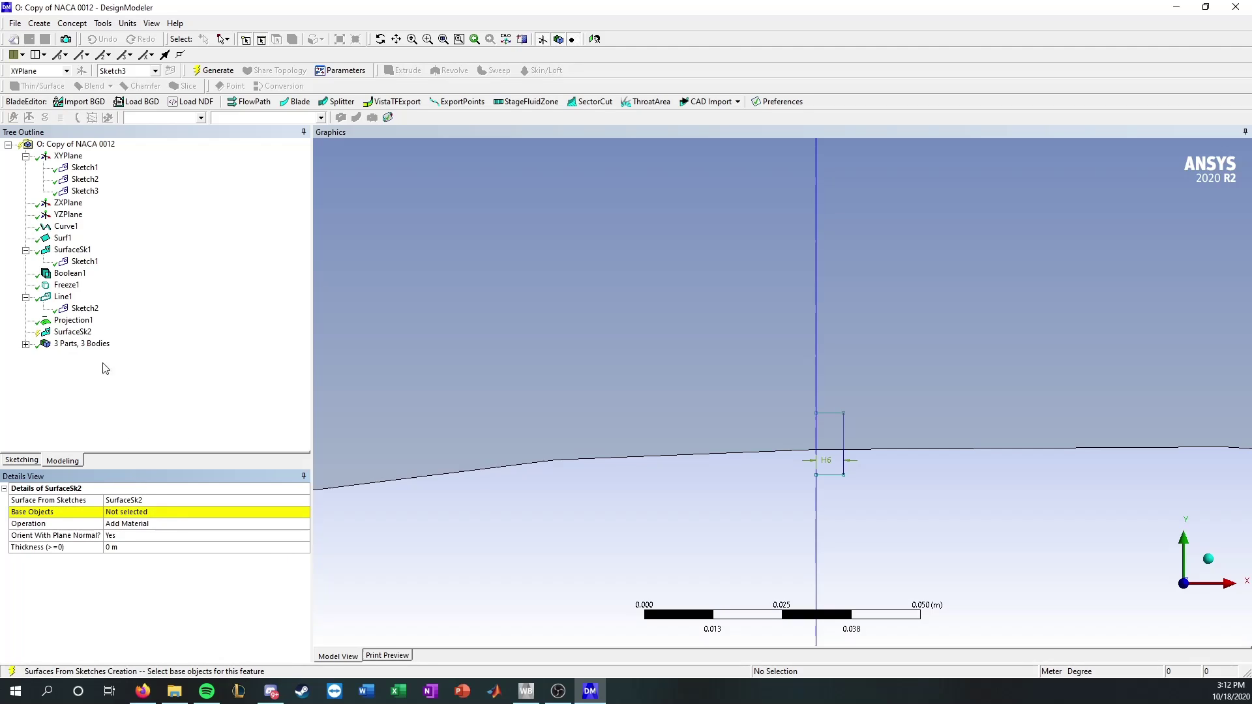
click(122, 513)
click(81, 334)
click(160, 512)
click(163, 513)
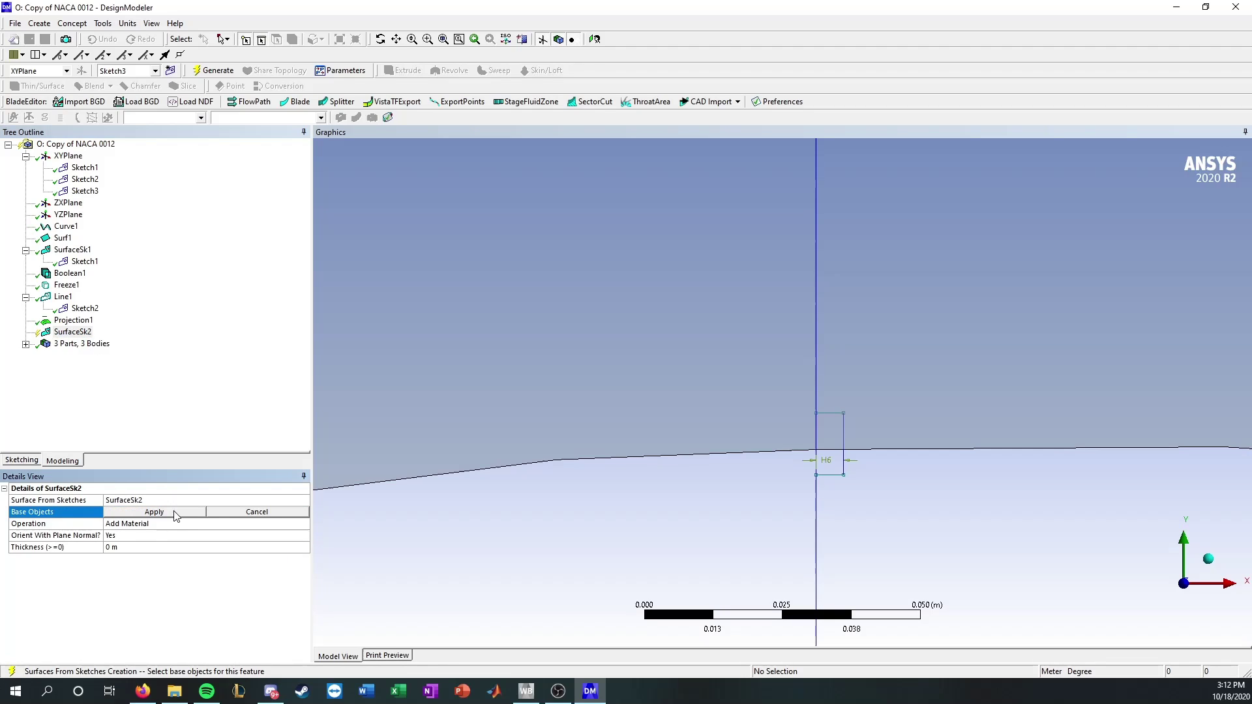
click(844, 452)
ctrl+click(835, 475)
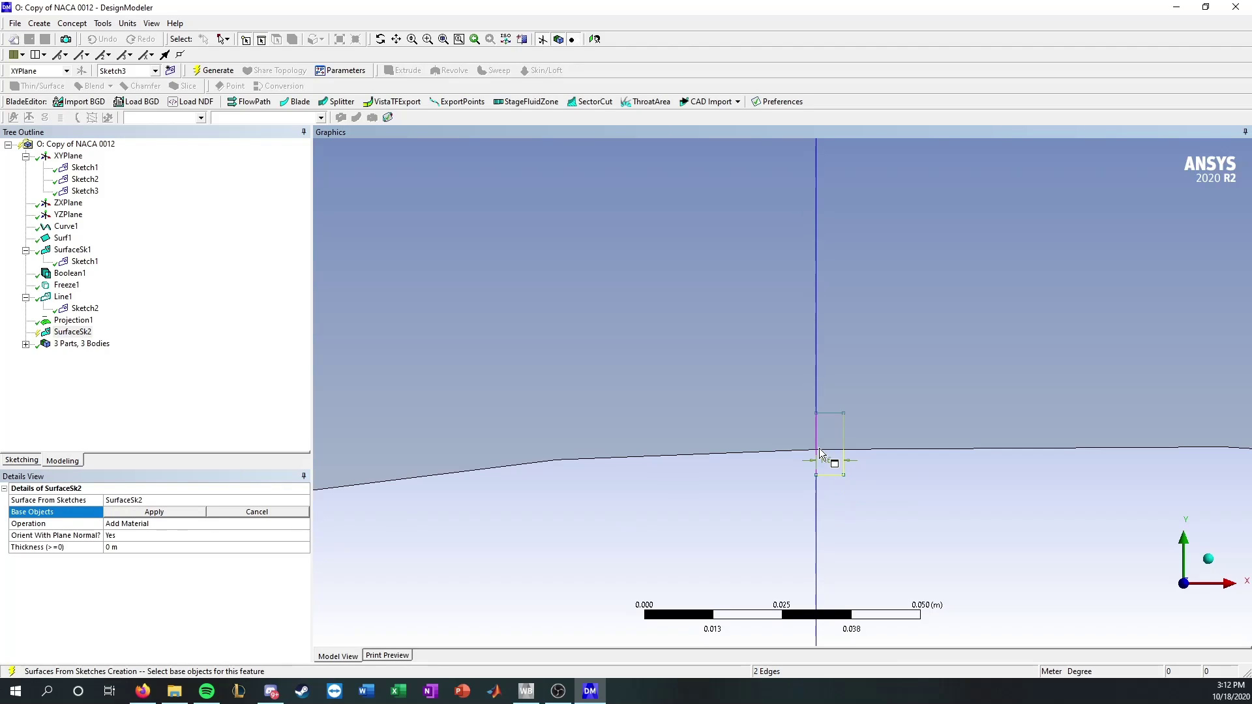
ctrl+click(816, 441)
ctrl+click(826, 413)
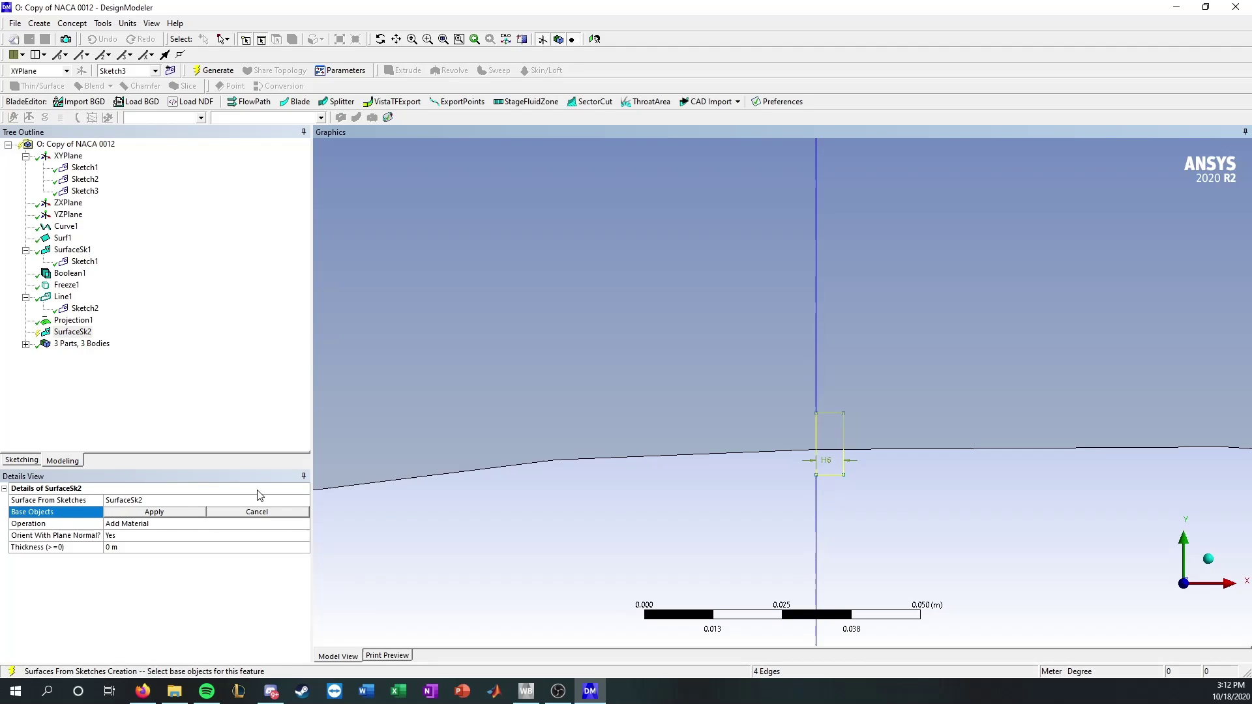
click(195, 513)
right_click(72, 332)
click(121, 354)
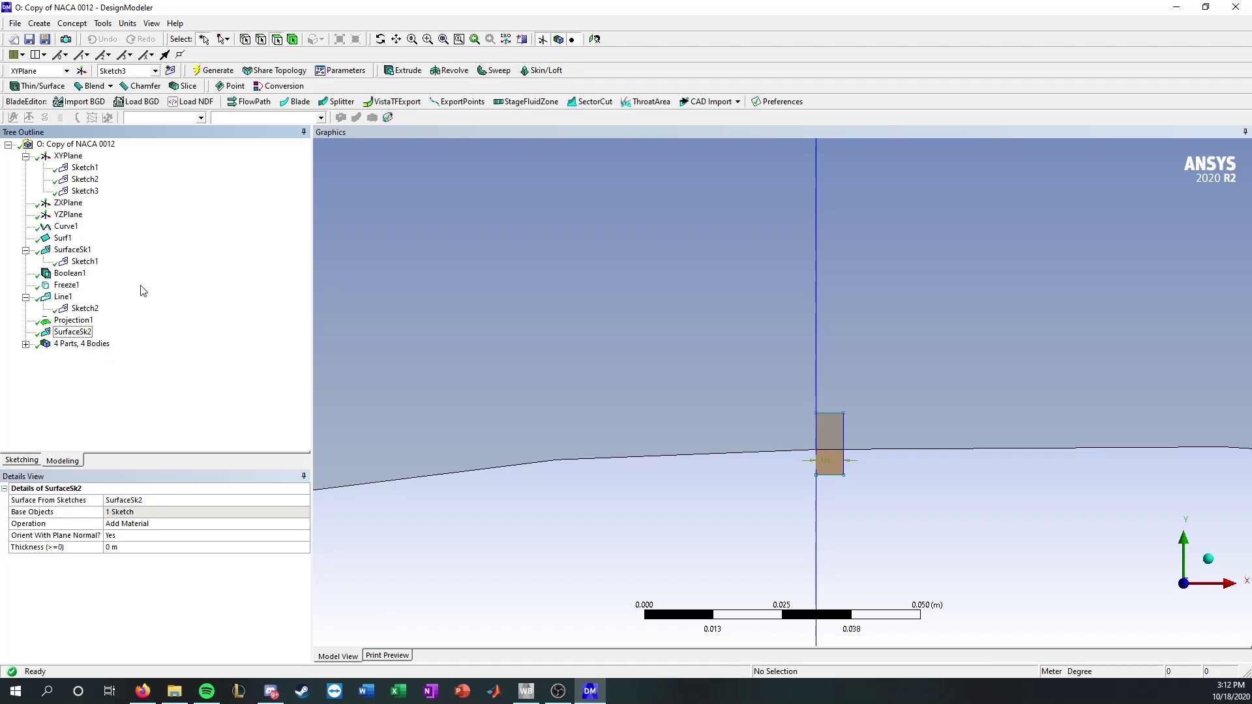
Step: Create a Boolean feature with the outer domain body and the small rectangular surface as tool bodies
click(14, 25)
click(52, 226)
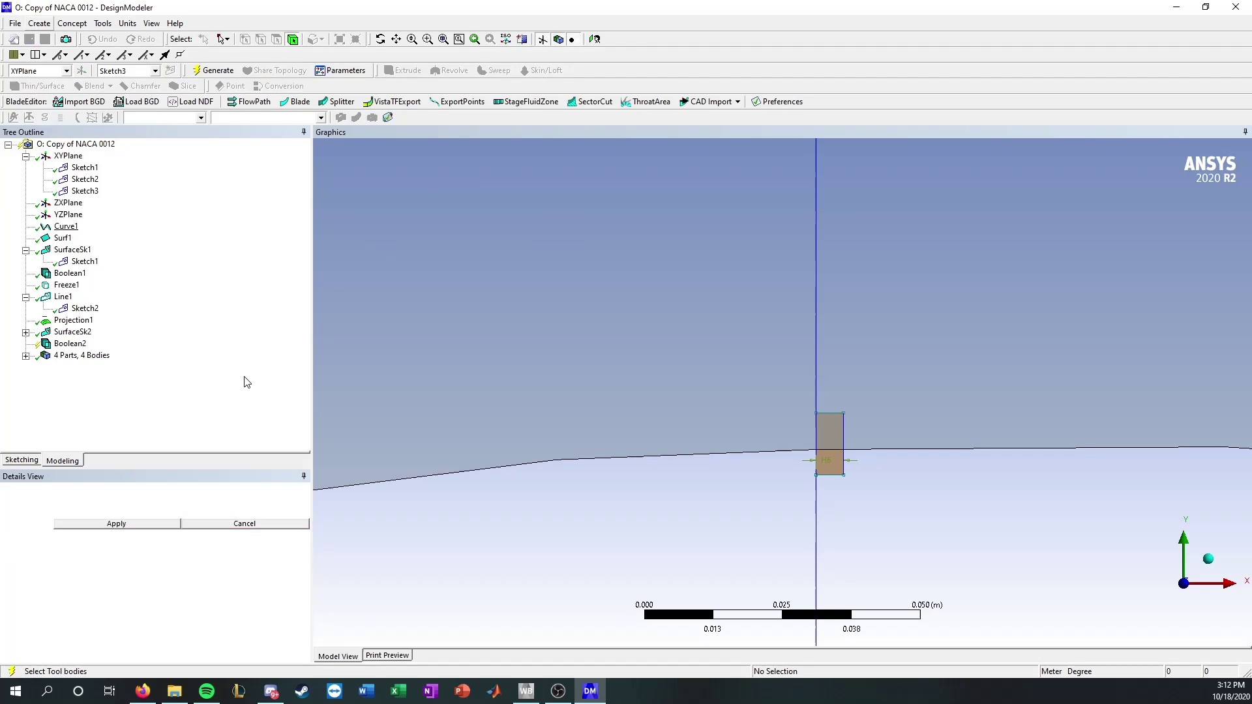
click(670, 345)
ctrl+click(839, 473)
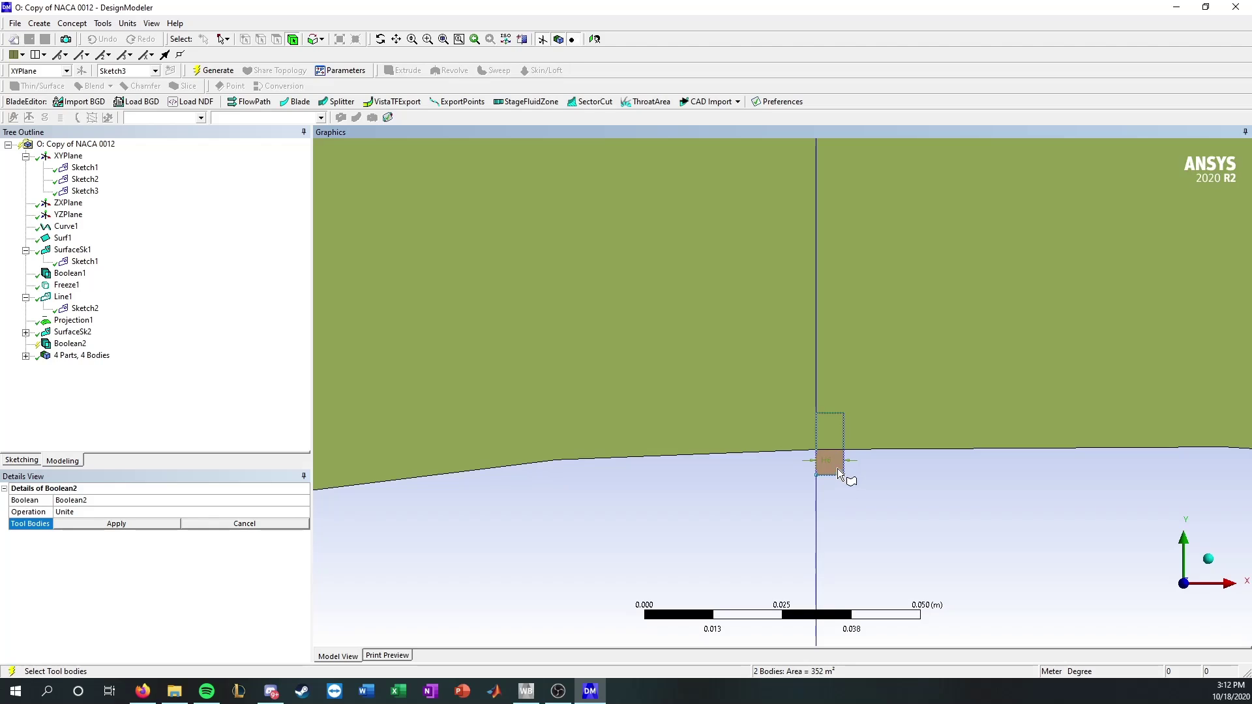
click(126, 526)
right_click(60, 346)
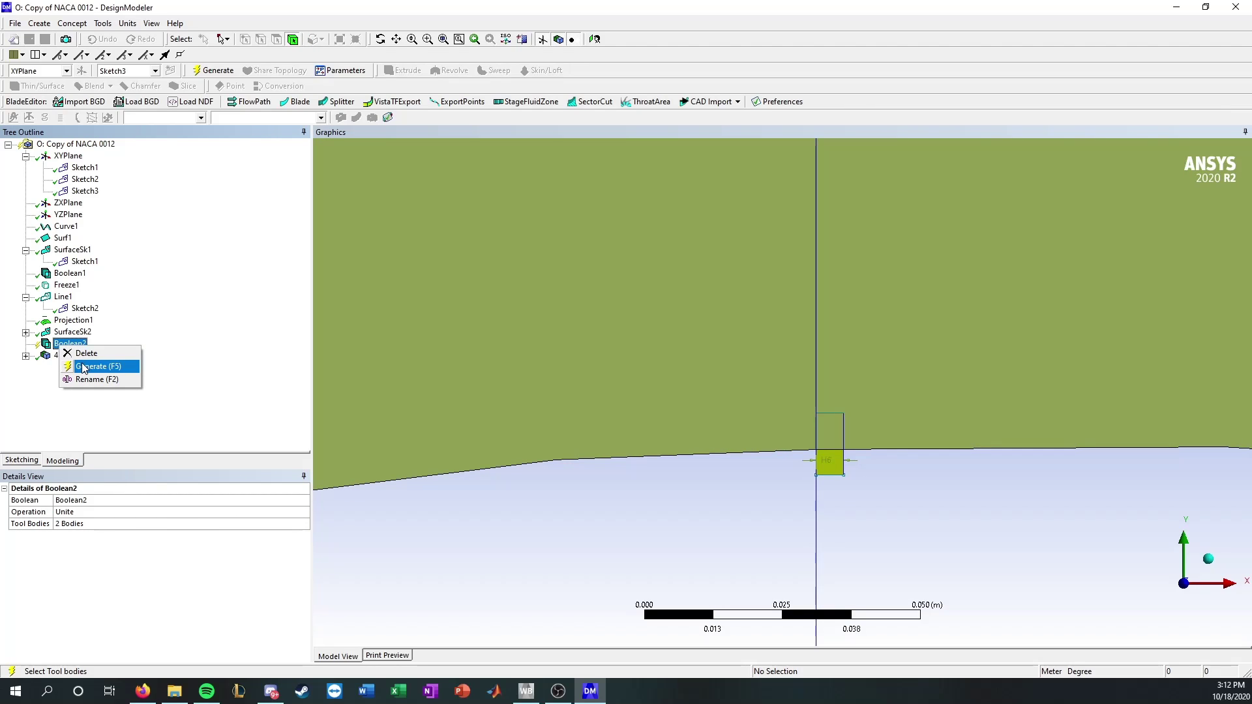
Step: Change the new Boolean's operation to Subtract and generate it
click(300, 514)
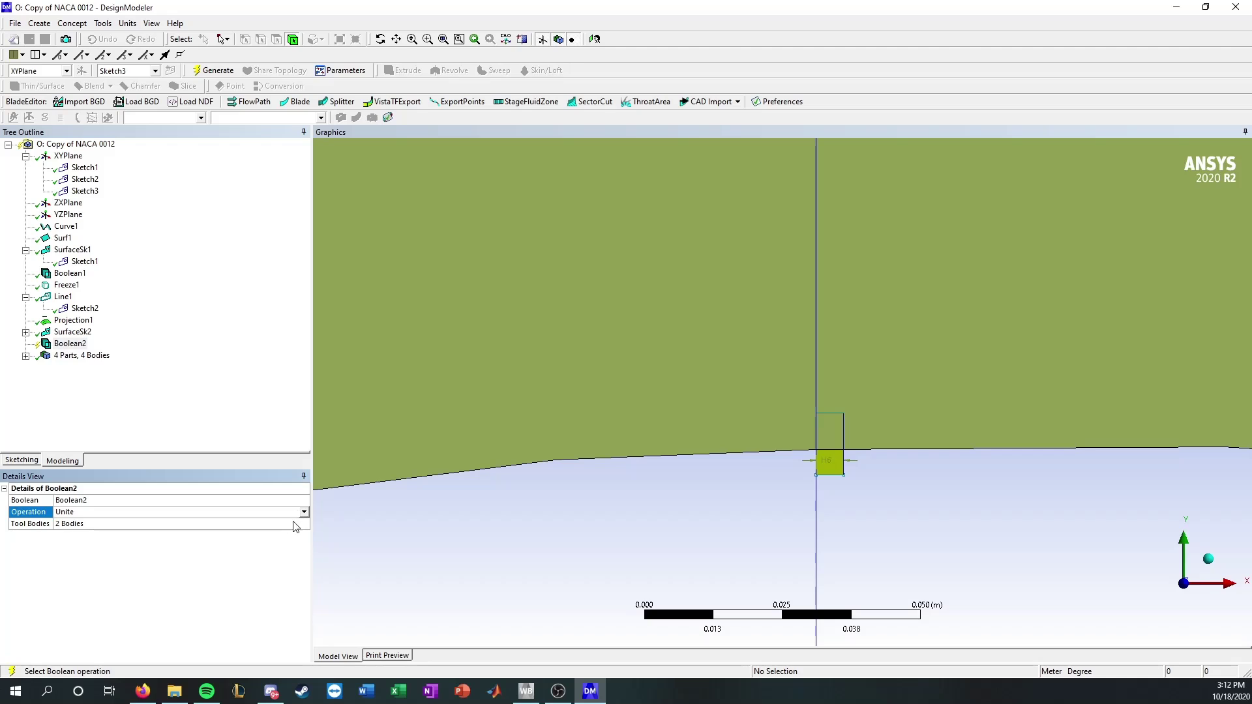
click(304, 513)
click(279, 530)
right_click(70, 344)
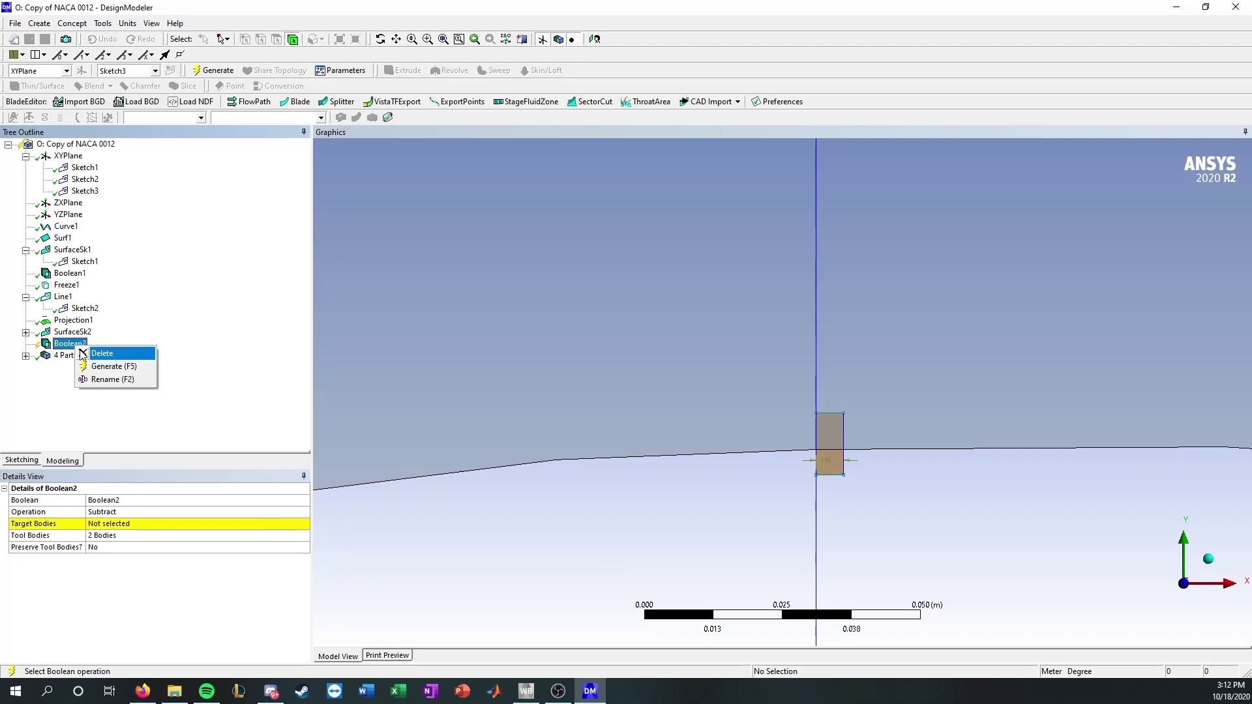
click(98, 366)
Step: Try to assign the outer domain surface body as the target body of the Subtract Boolean
click(202, 525)
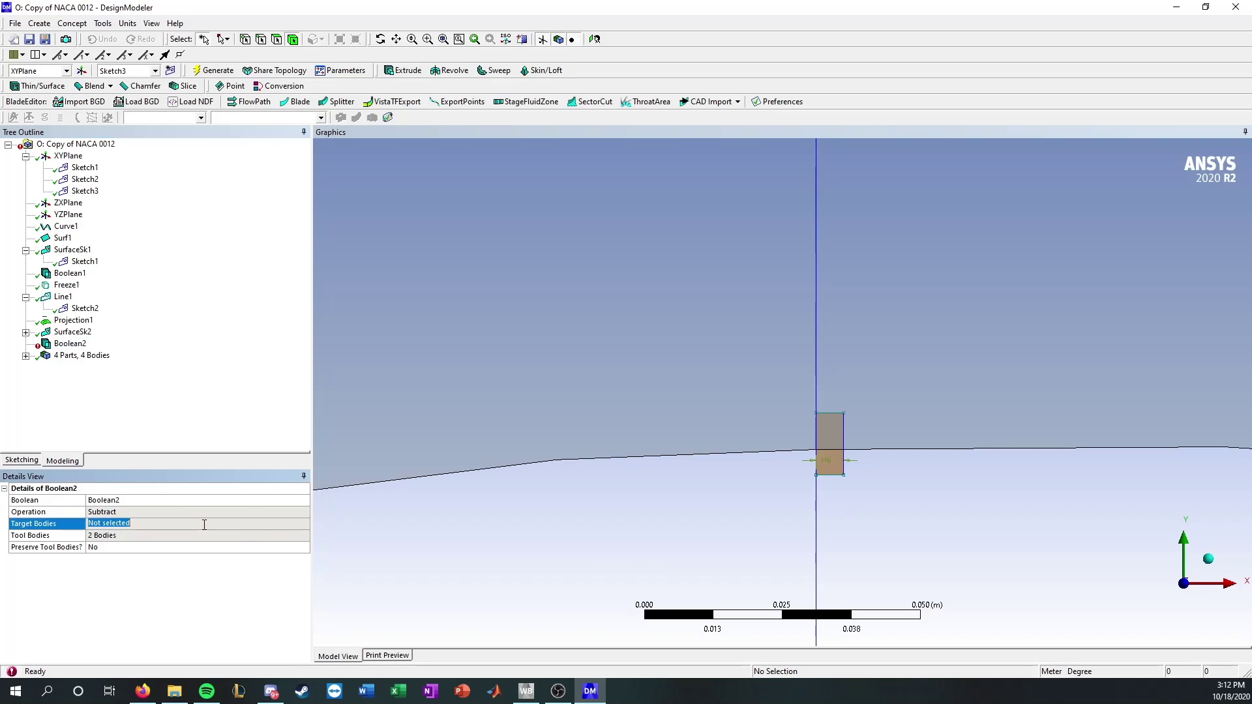
right_click(203, 525)
click(114, 605)
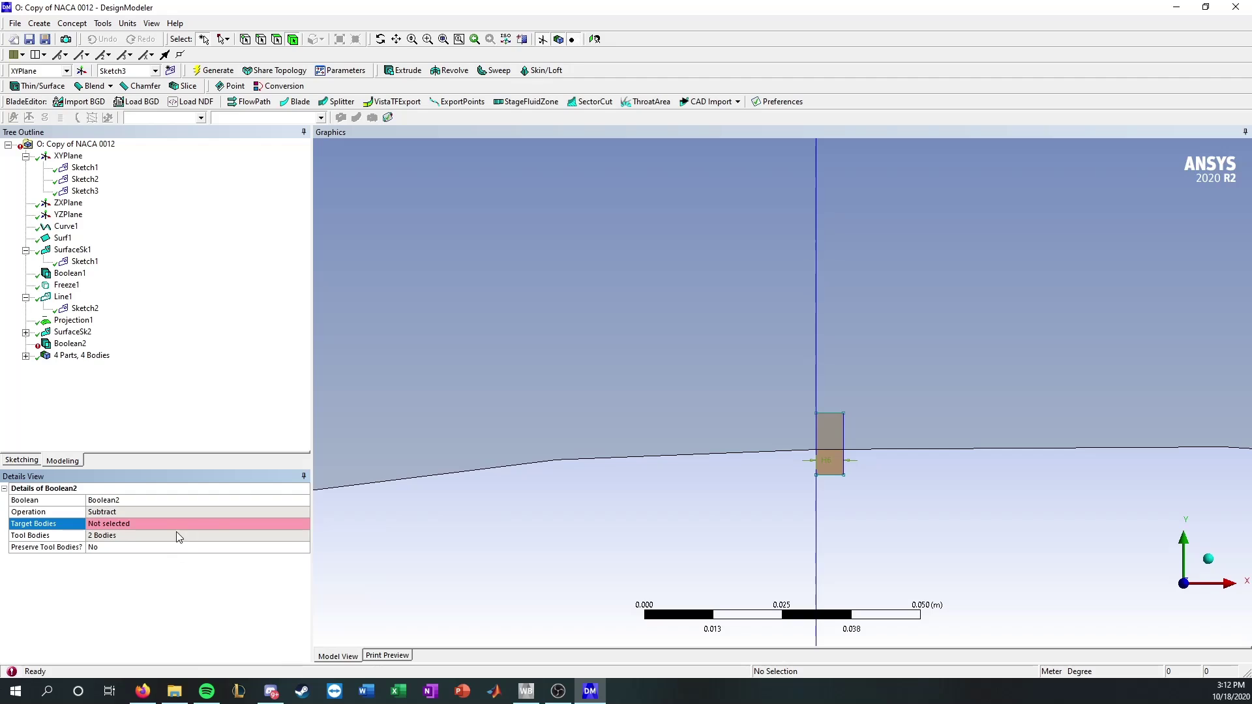
click(456, 415)
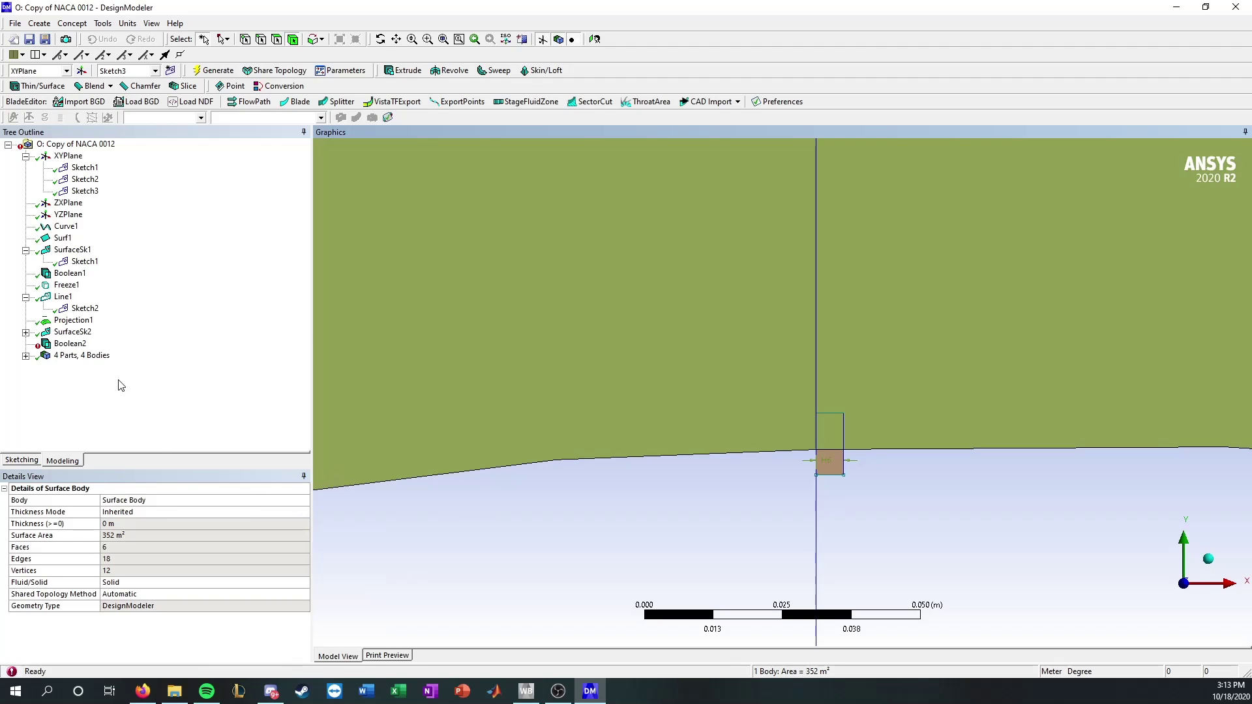
right_click(65, 344)
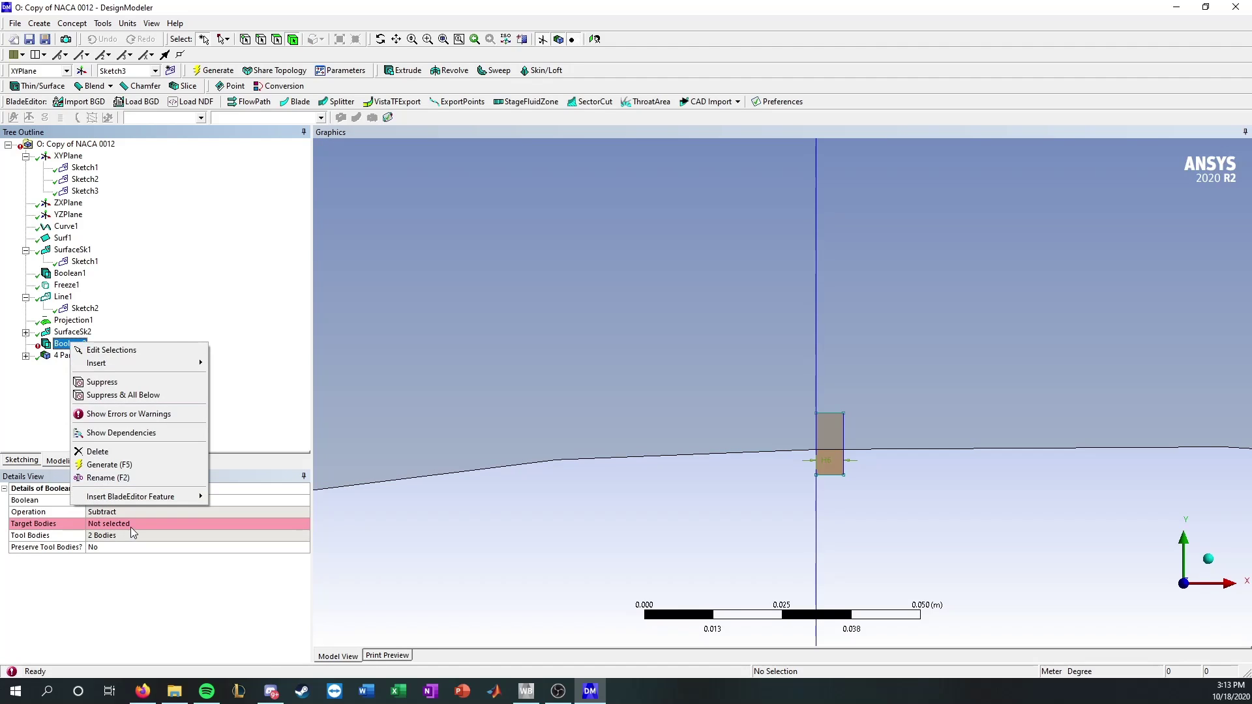
click(486, 414)
click(486, 413)
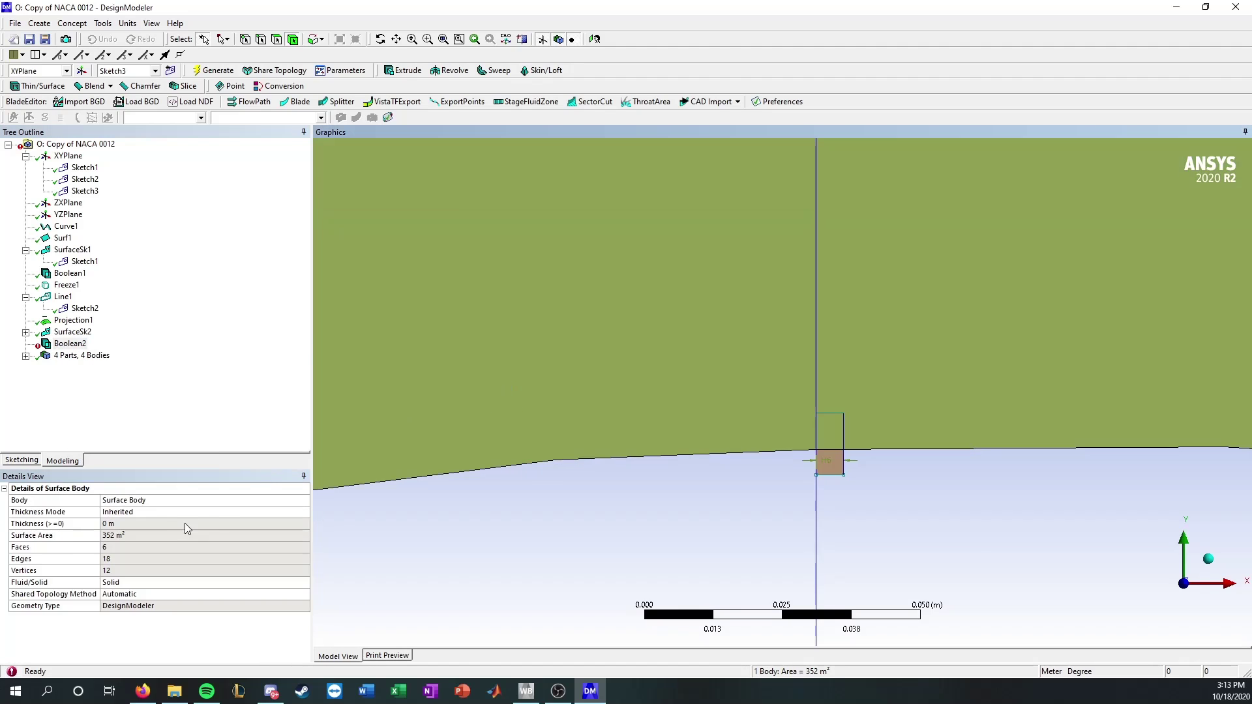
Step: Try to pick a face of the outer domain as the target for the Subtract Boolean
click(69, 343)
click(126, 526)
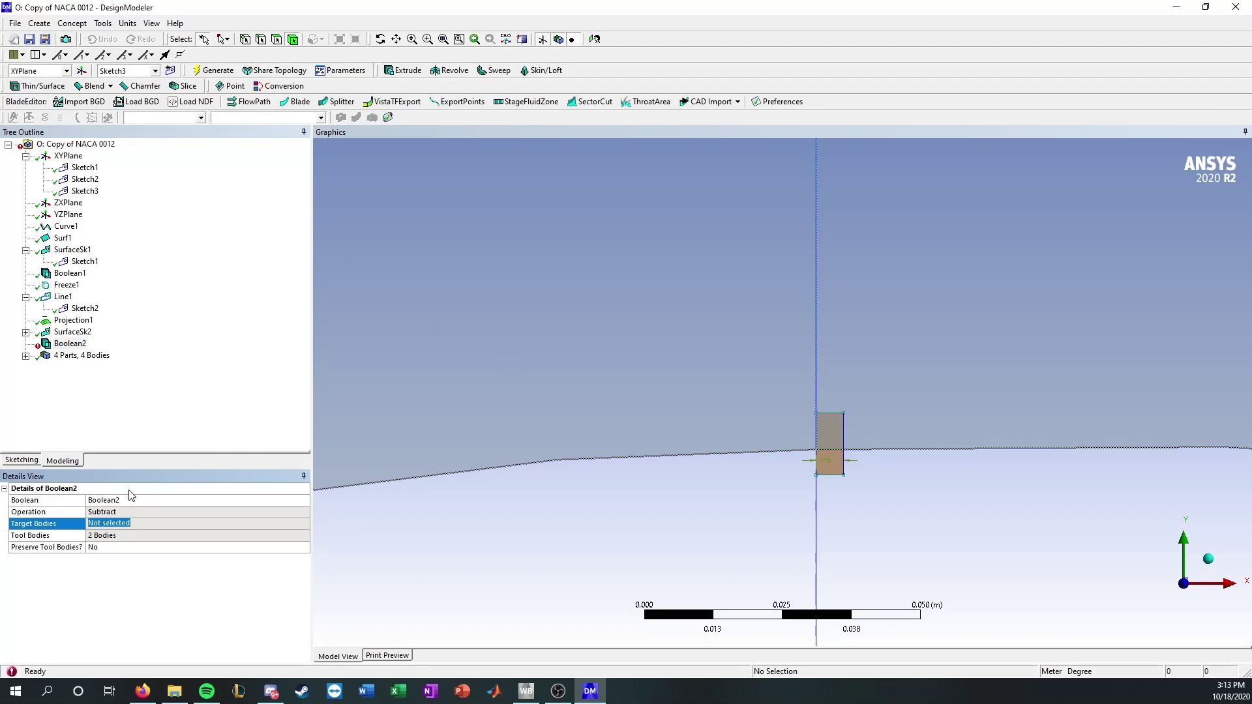
click(277, 40)
click(469, 281)
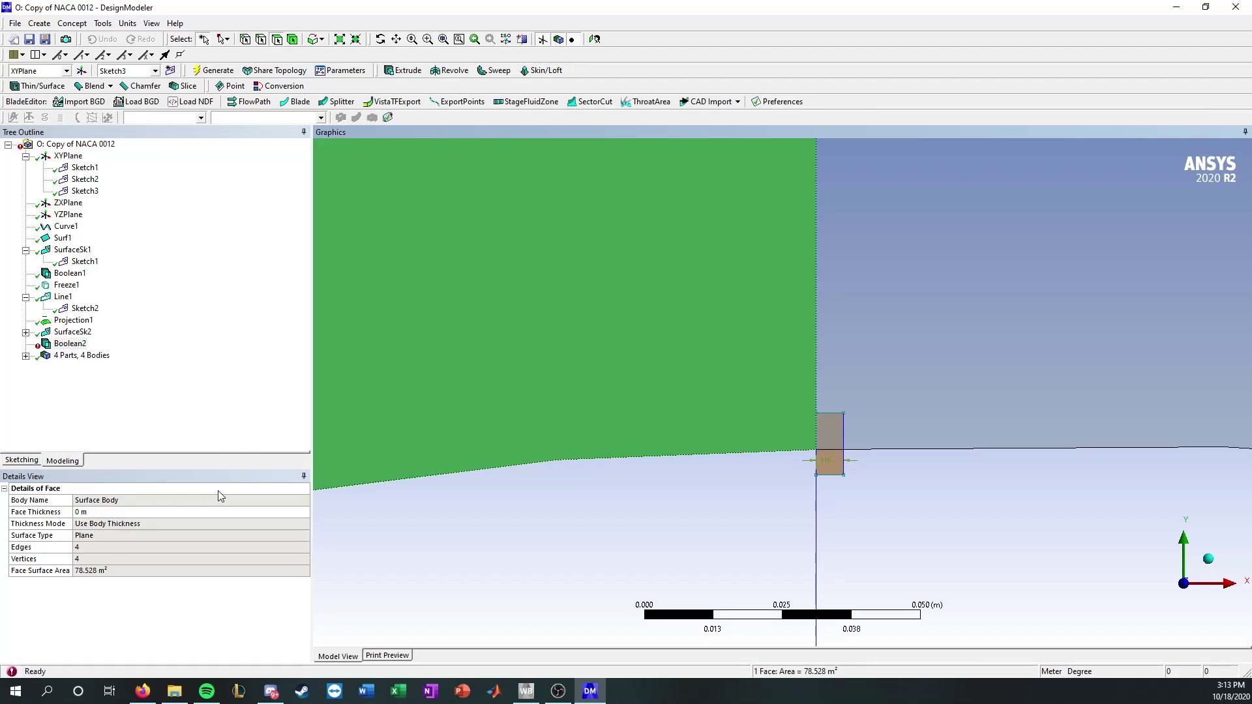
click(83, 344)
click(127, 525)
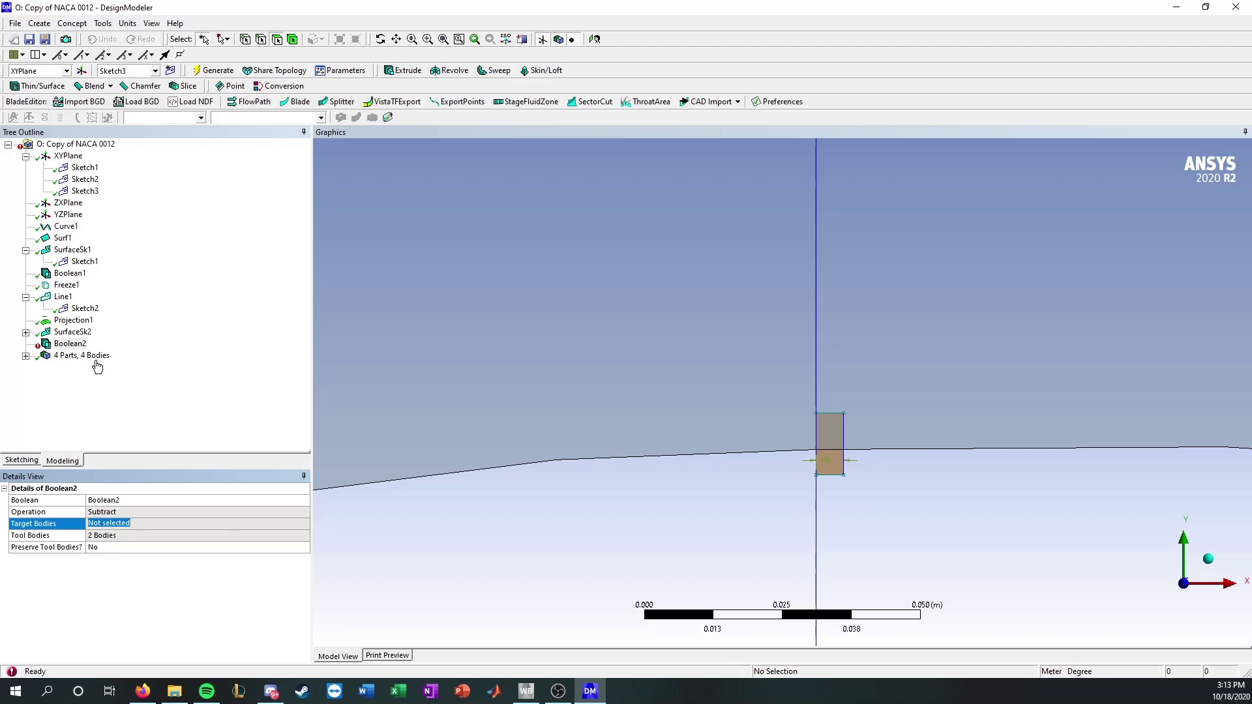
Step: Edit the Subtract Boolean to use the outer domain as target body and only the small rectangle as tool body, and generate it
right_click(71, 345)
click(81, 356)
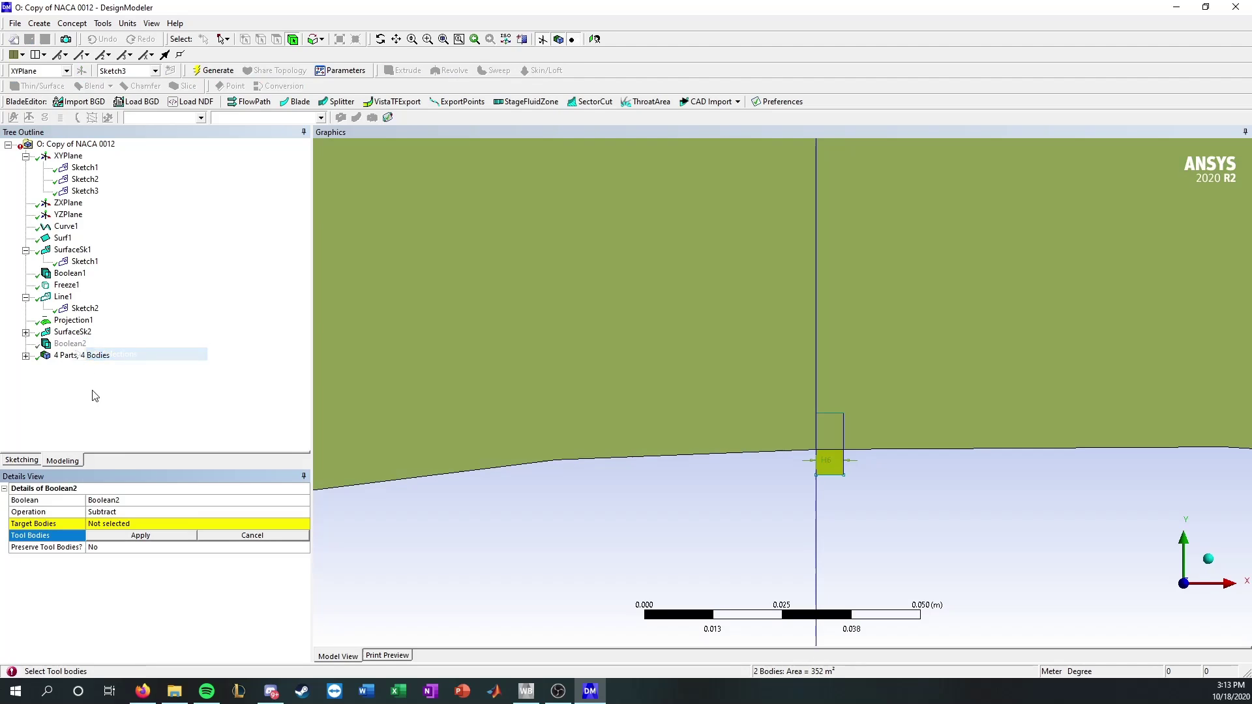
click(130, 523)
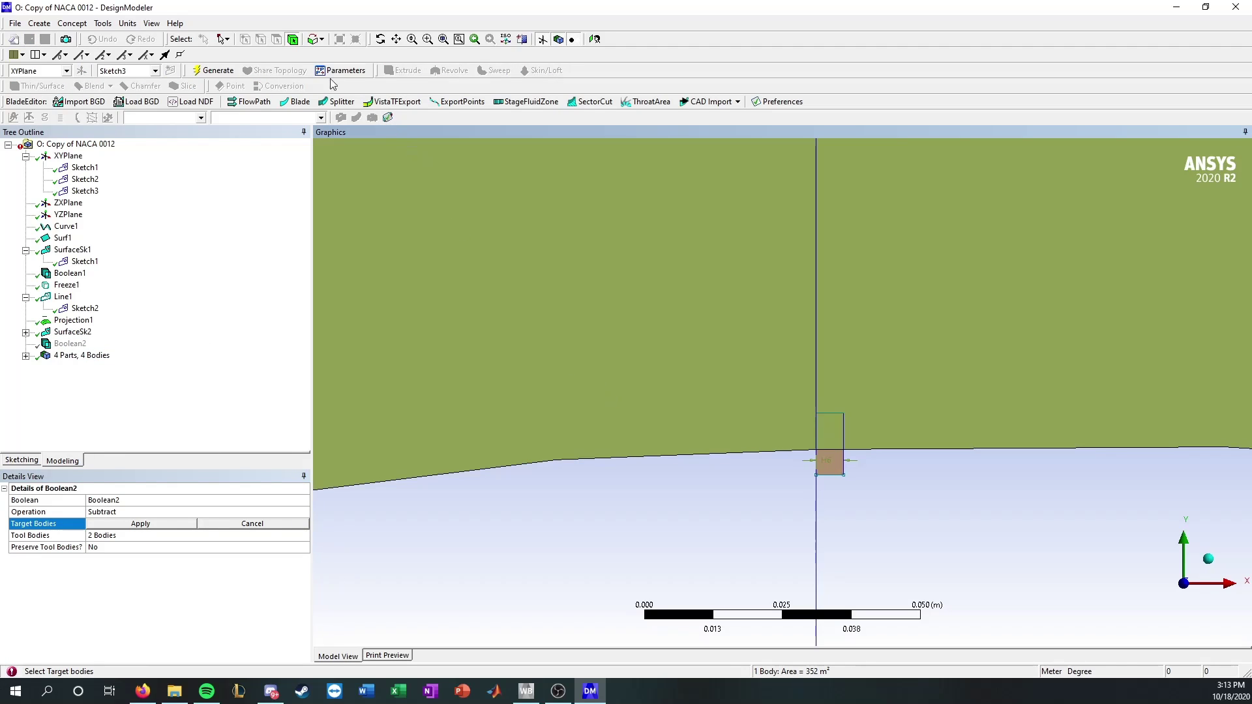
click(165, 525)
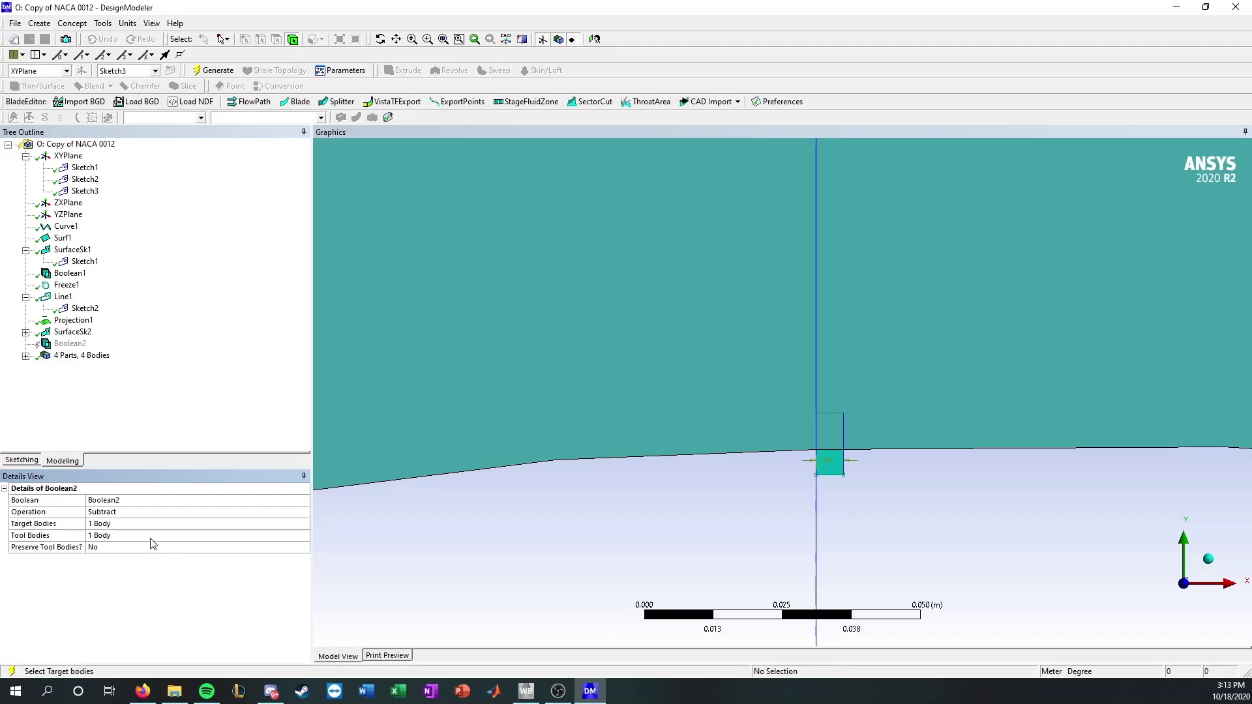
right_click(96, 350)
click(117, 365)
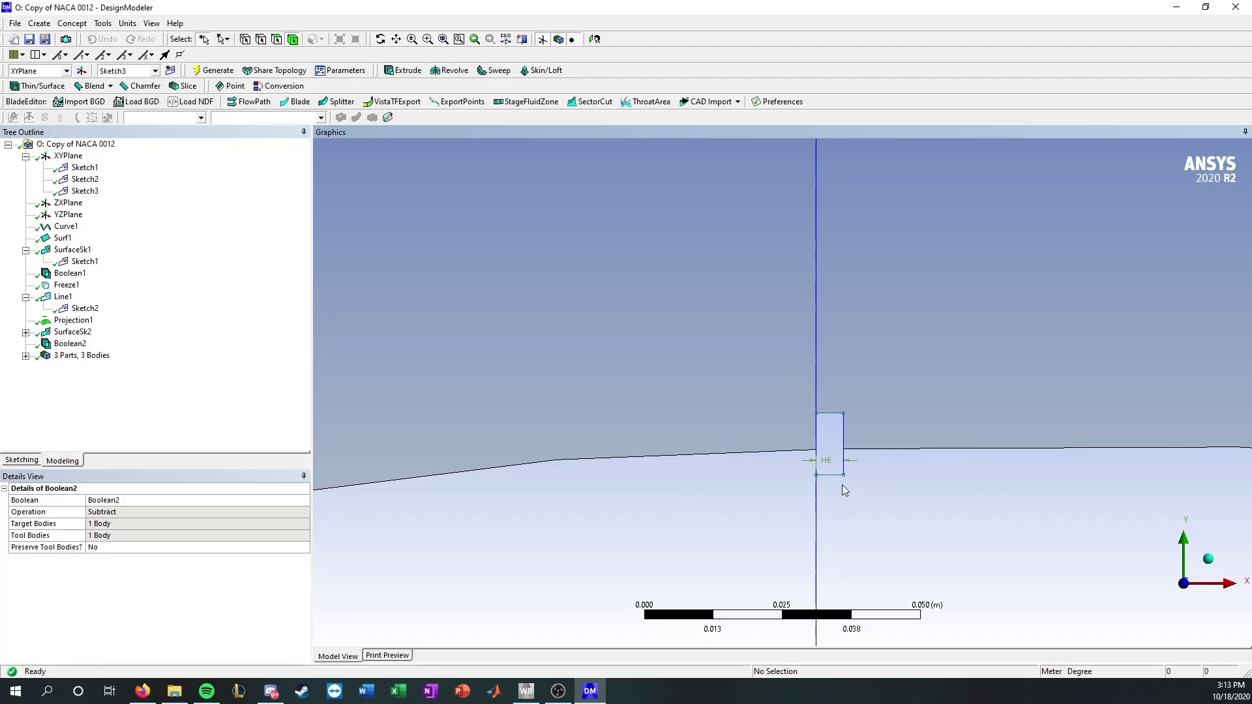
Step: Examine the rectangular cutout on the airfoil's upper surface and how the adjoining domain faces and edges meet it
scroll(842, 490, down, 2)
click(754, 349)
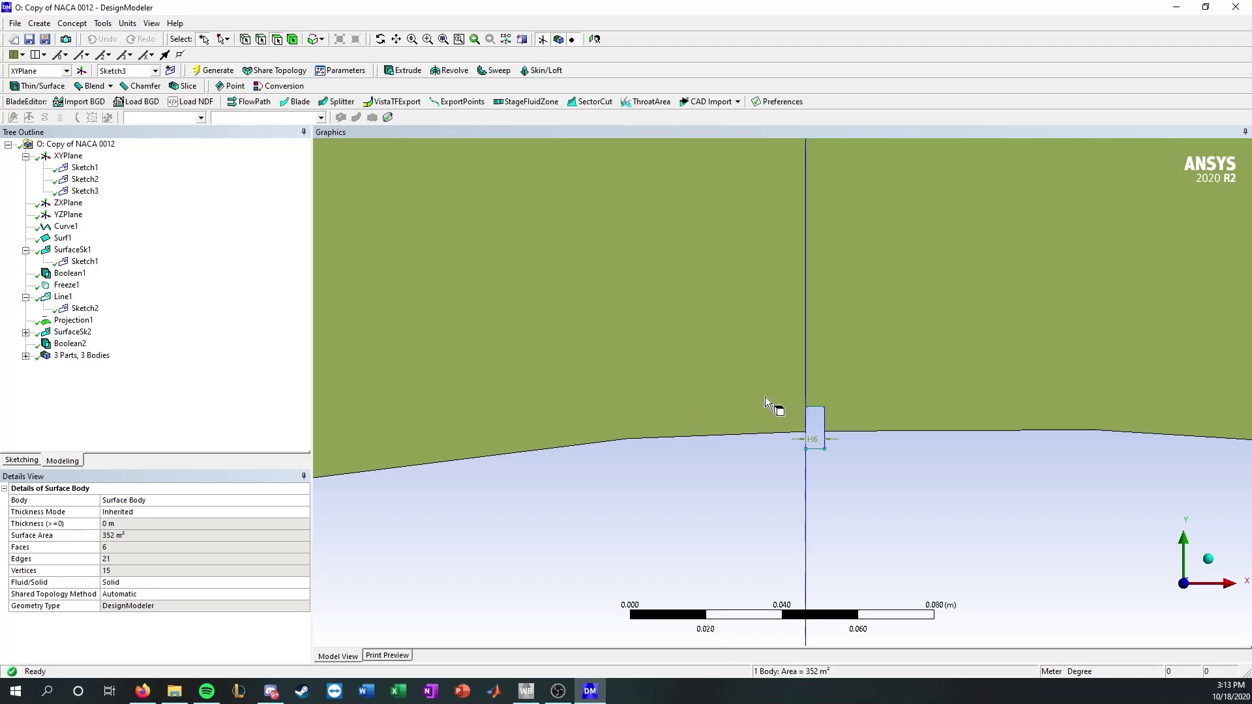
scroll(811, 424, up, 1)
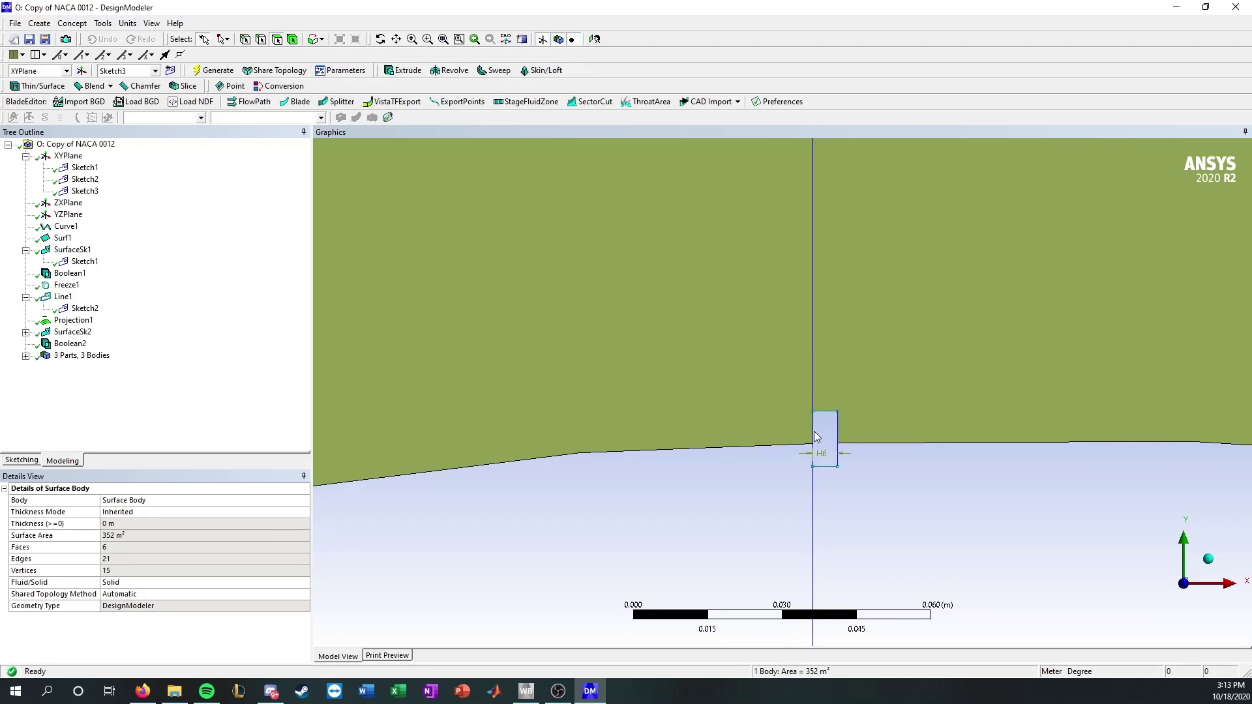
scroll(846, 434, down, 7)
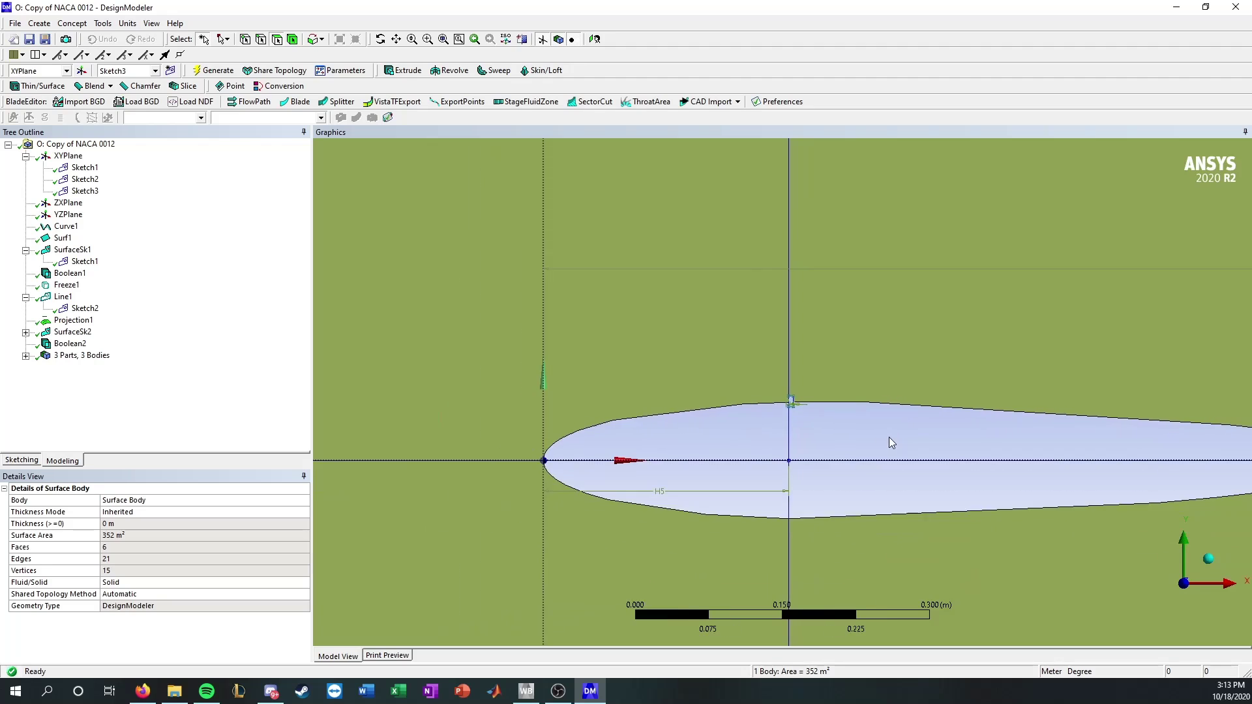
scroll(889, 436, up, 5)
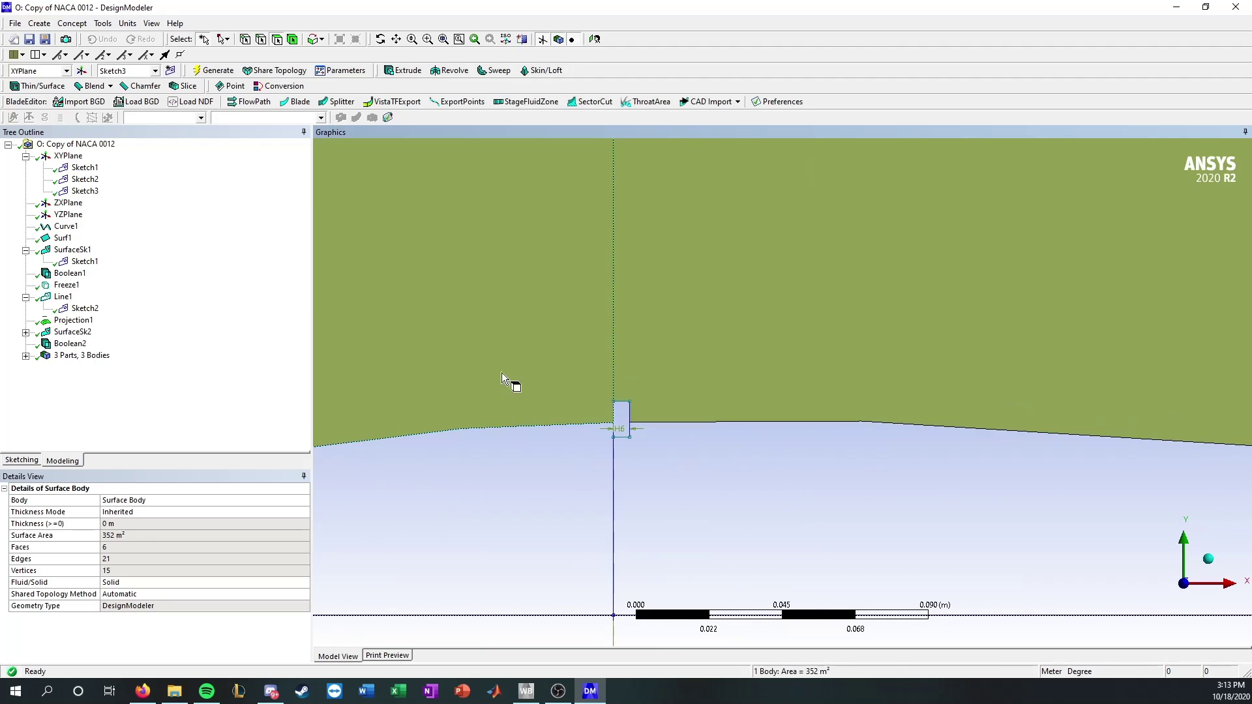
scroll(511, 398, down, 5)
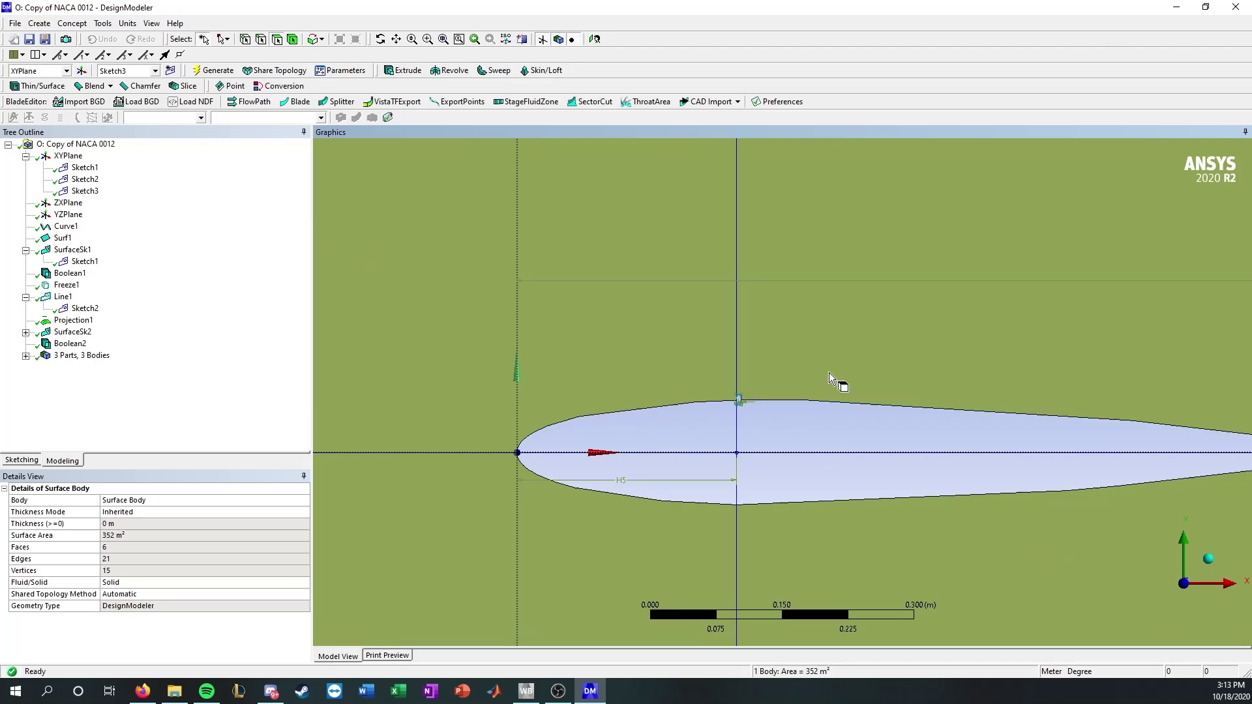
scroll(792, 452, up, 3)
scroll(663, 412, up, 3)
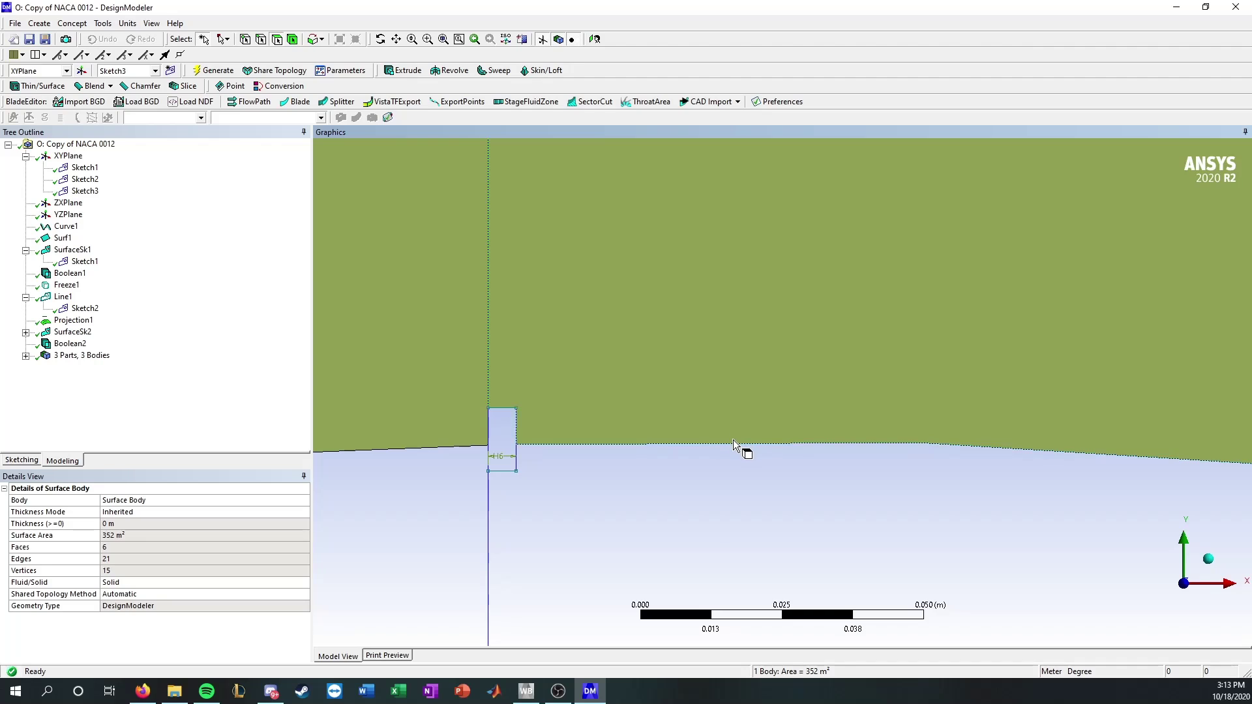
scroll(725, 458, down, 3)
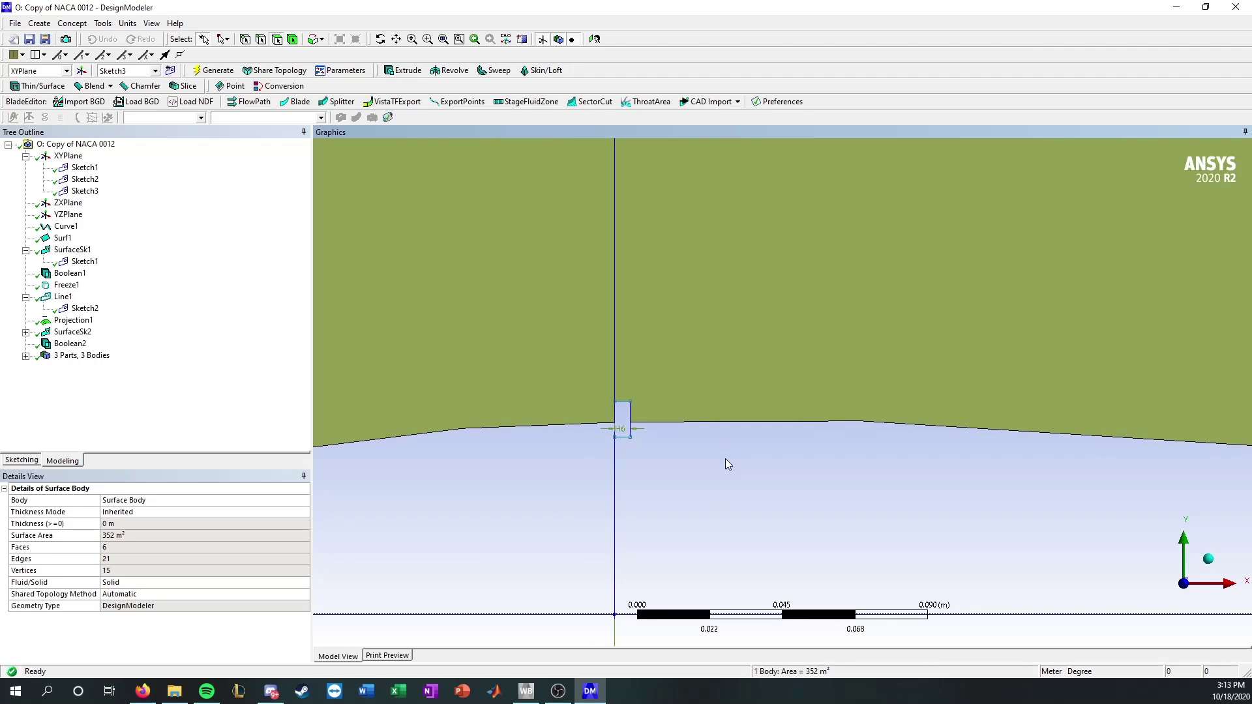
scroll(692, 464, up, 3)
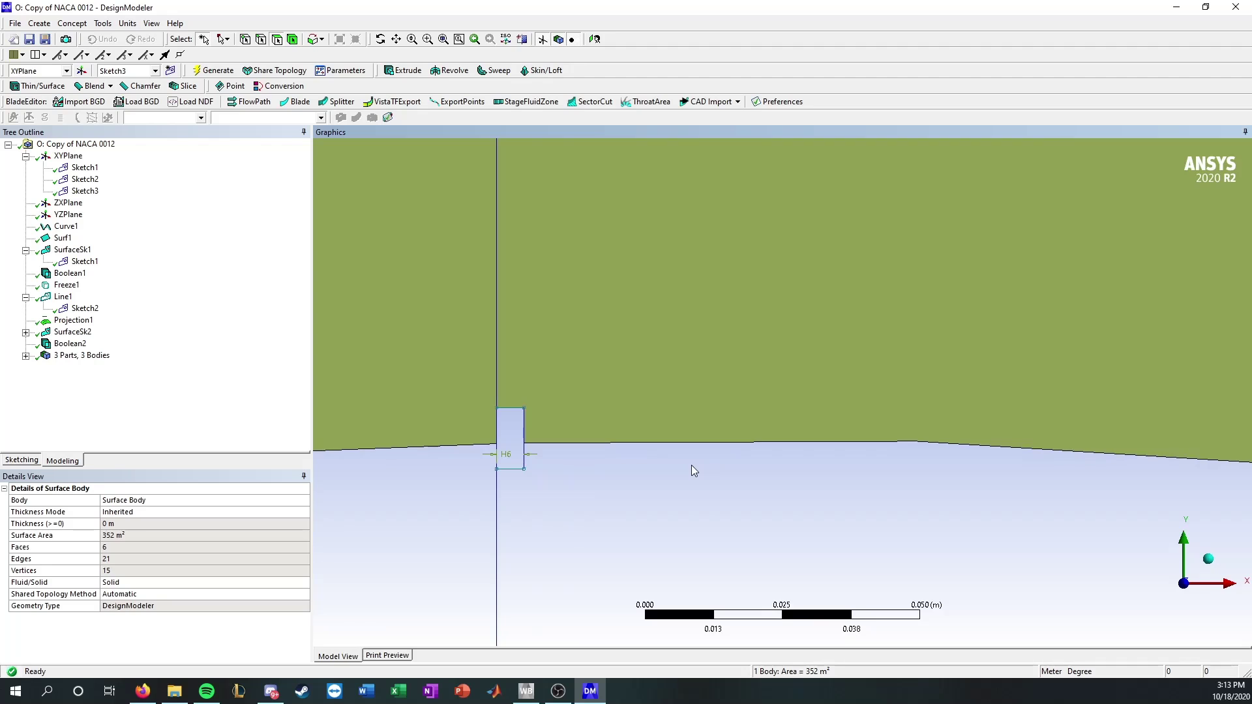
scroll(691, 464, down, 4)
scroll(830, 461, down, 8)
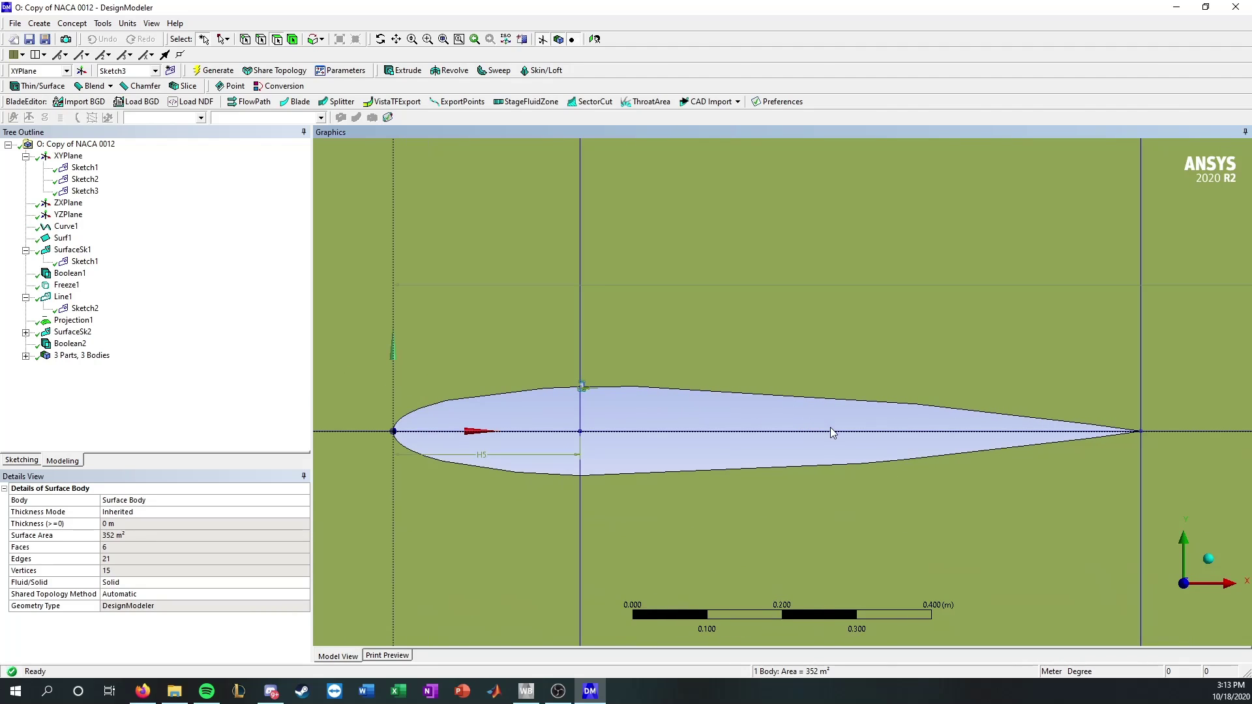
scroll(615, 352, up, 3)
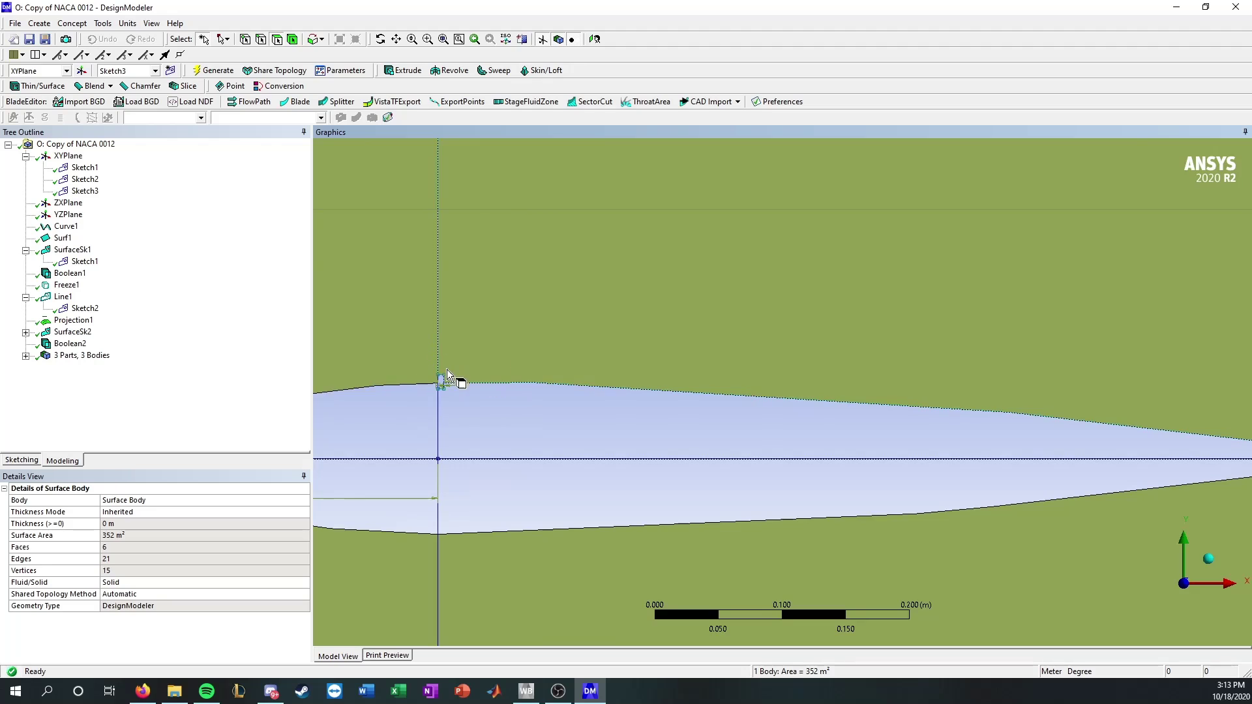
scroll(554, 372, down, 2)
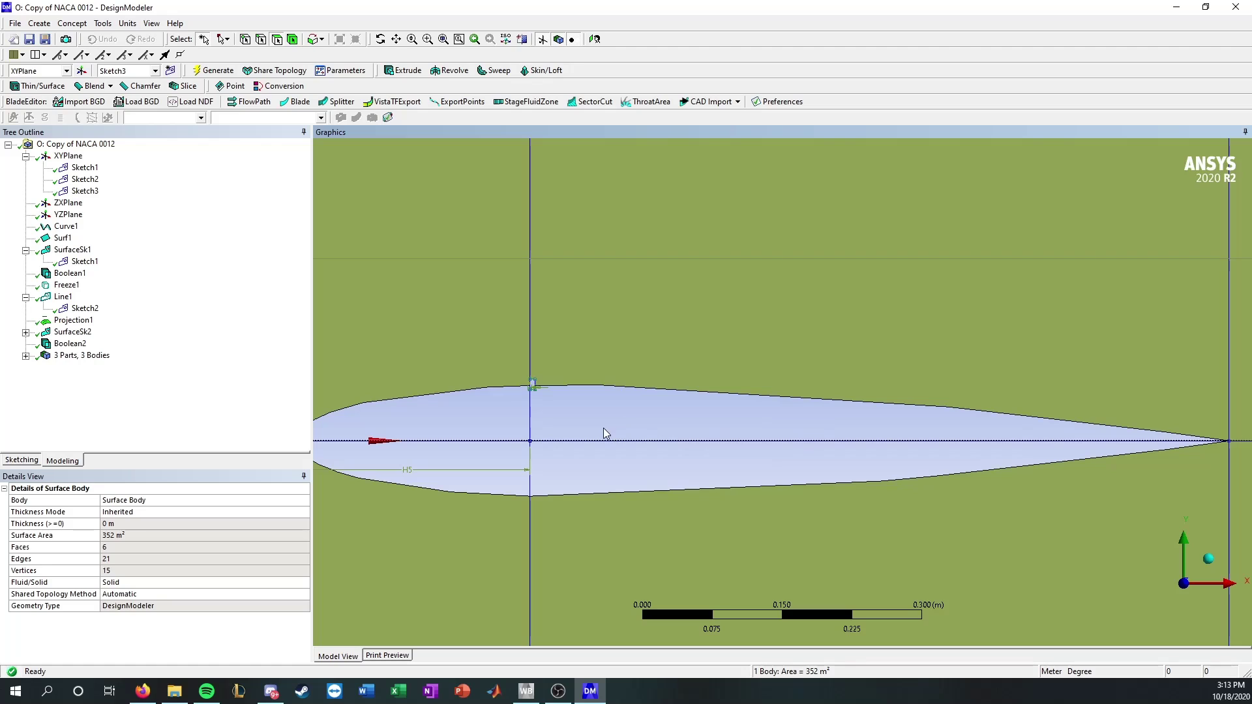
scroll(583, 411, up, 2)
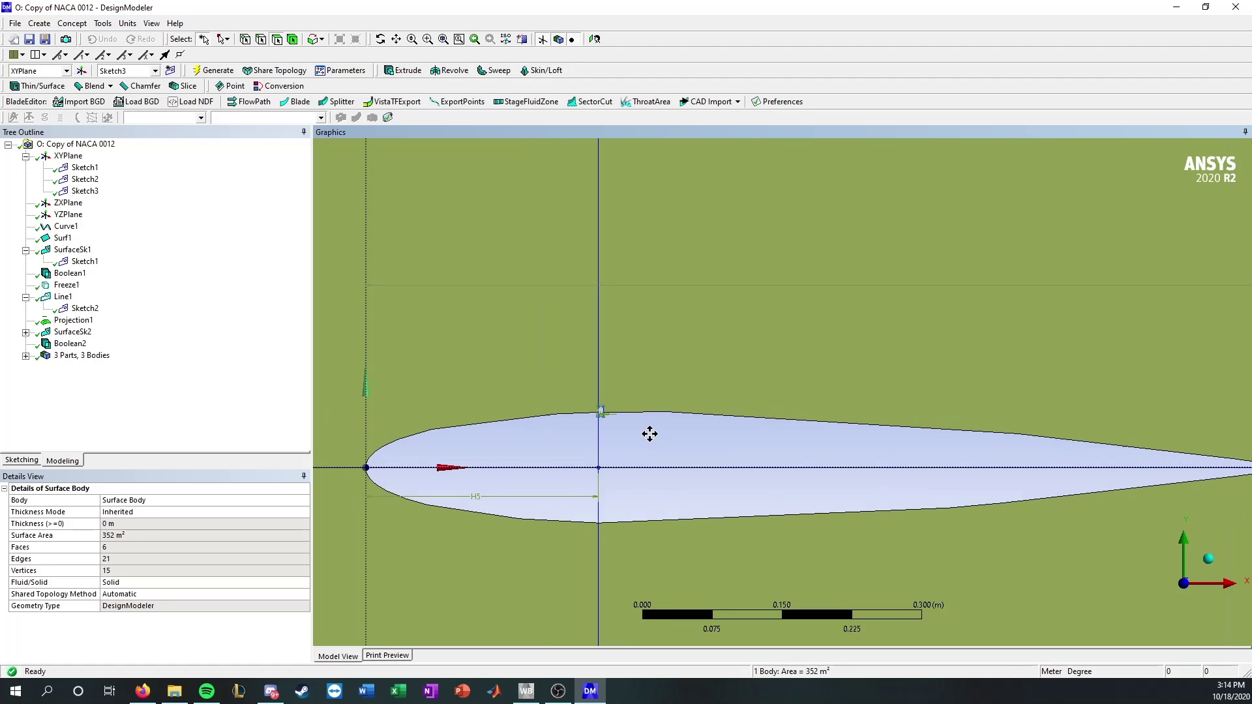
scroll(608, 426, up, 3)
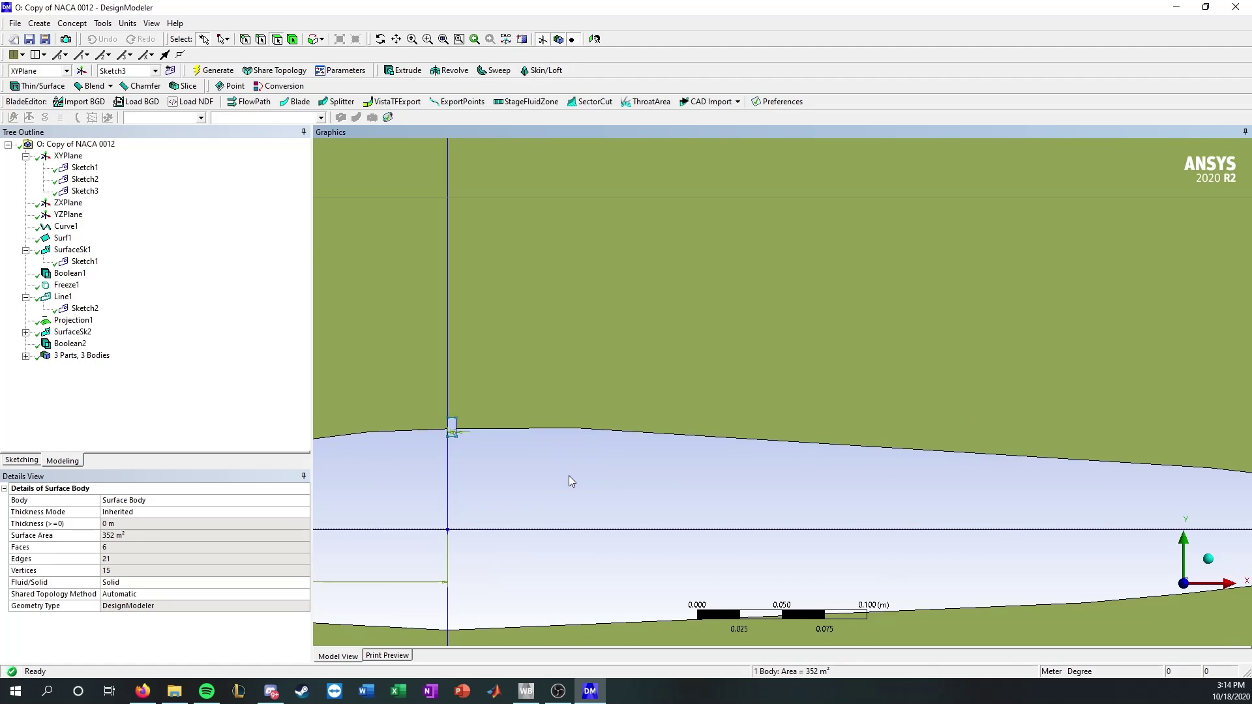
ctrl+middle_drag(568, 475, 704, 483)
scroll(645, 430, up, 2)
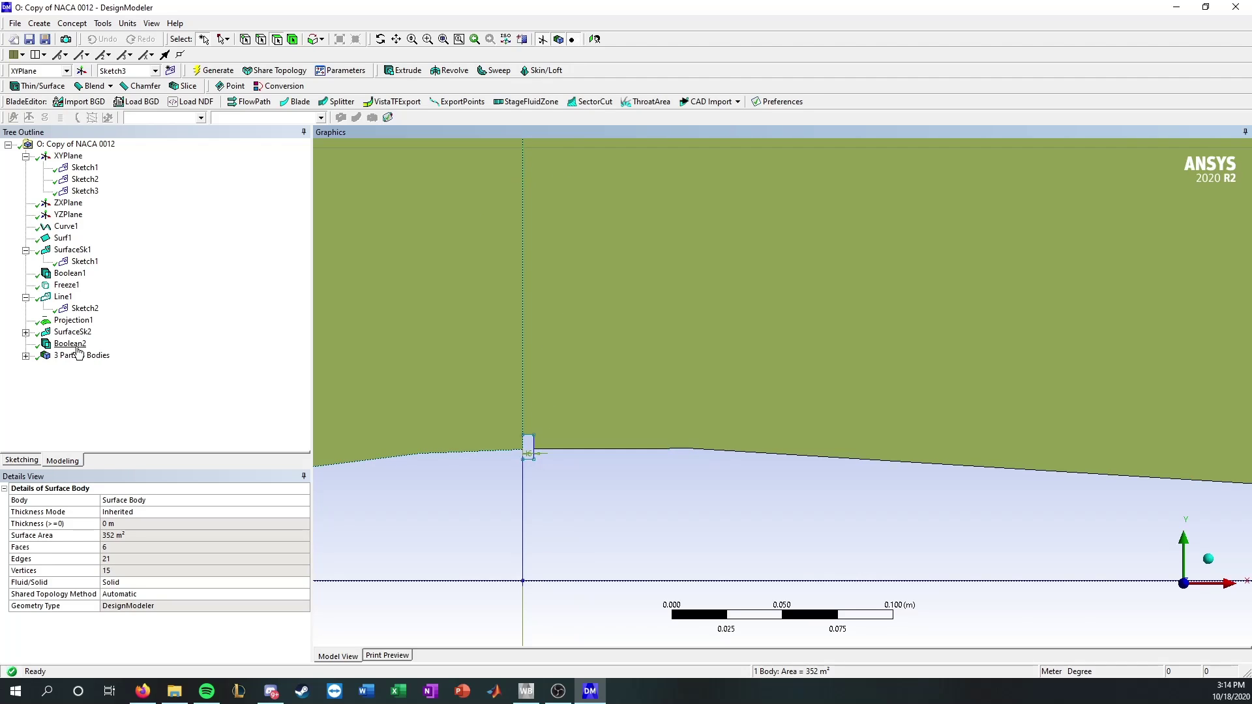
scroll(503, 427, up, 1)
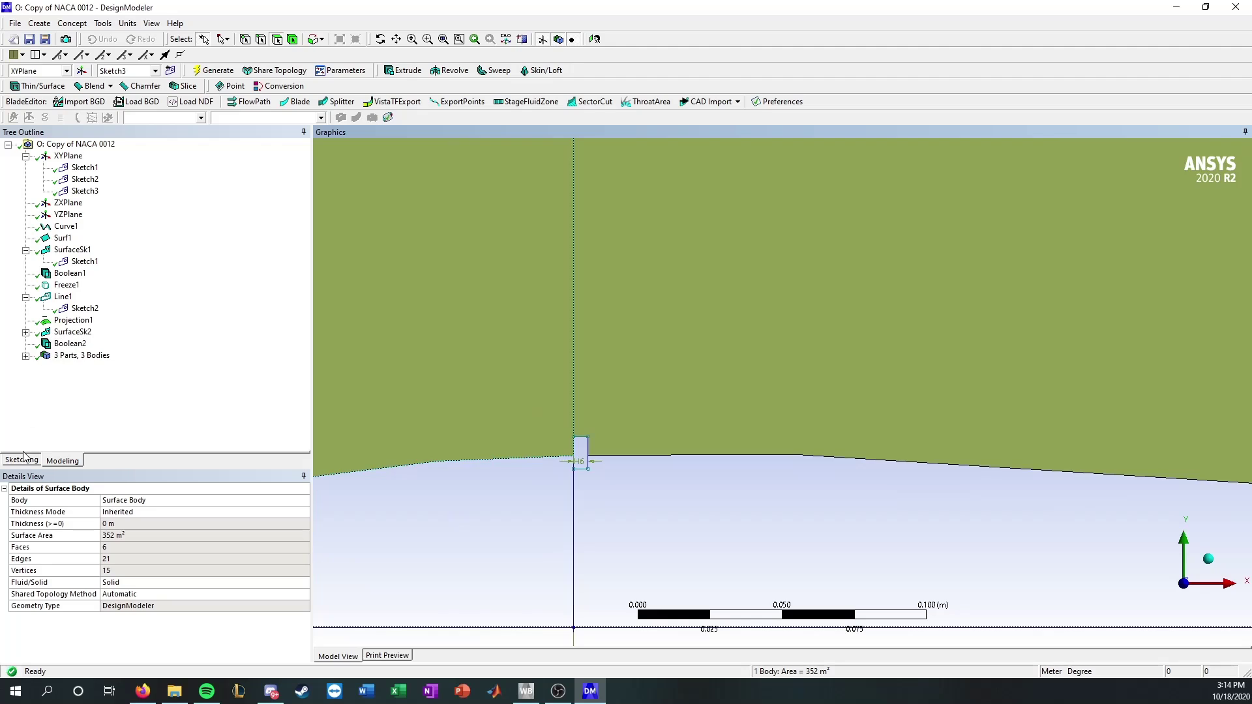
Step: Create a new sketch on the XYPlane
click(81, 192)
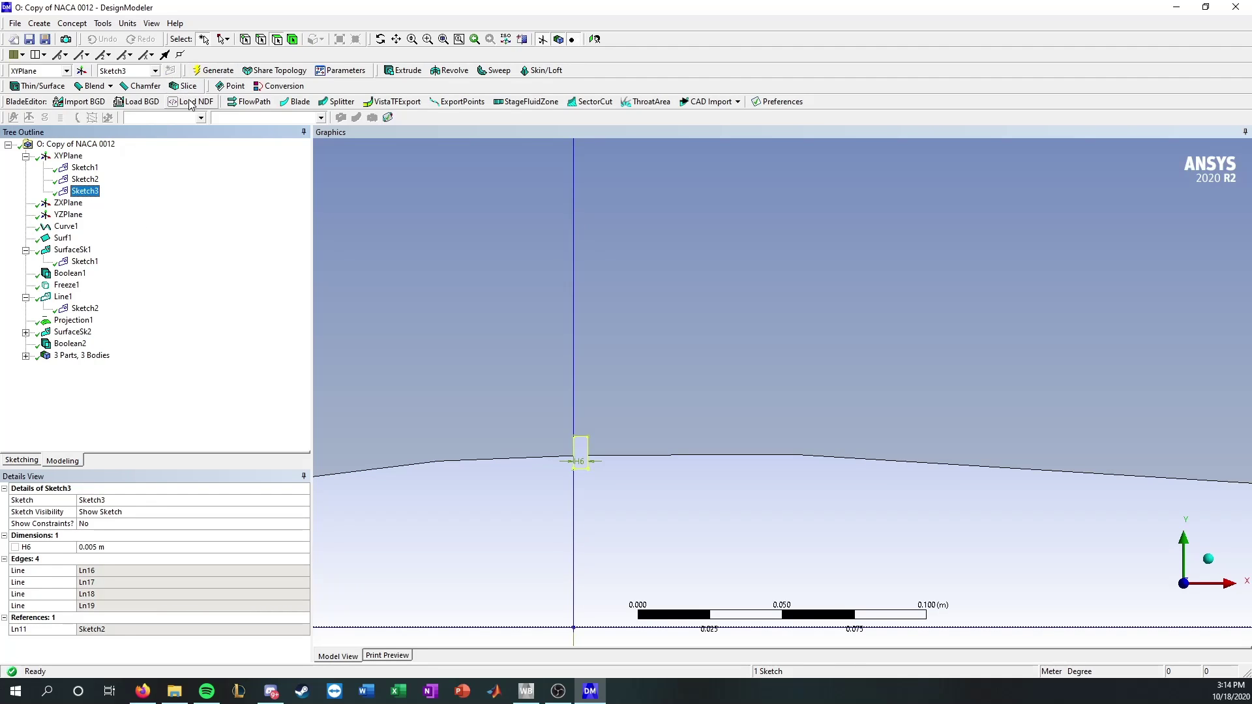
click(75, 156)
click(170, 71)
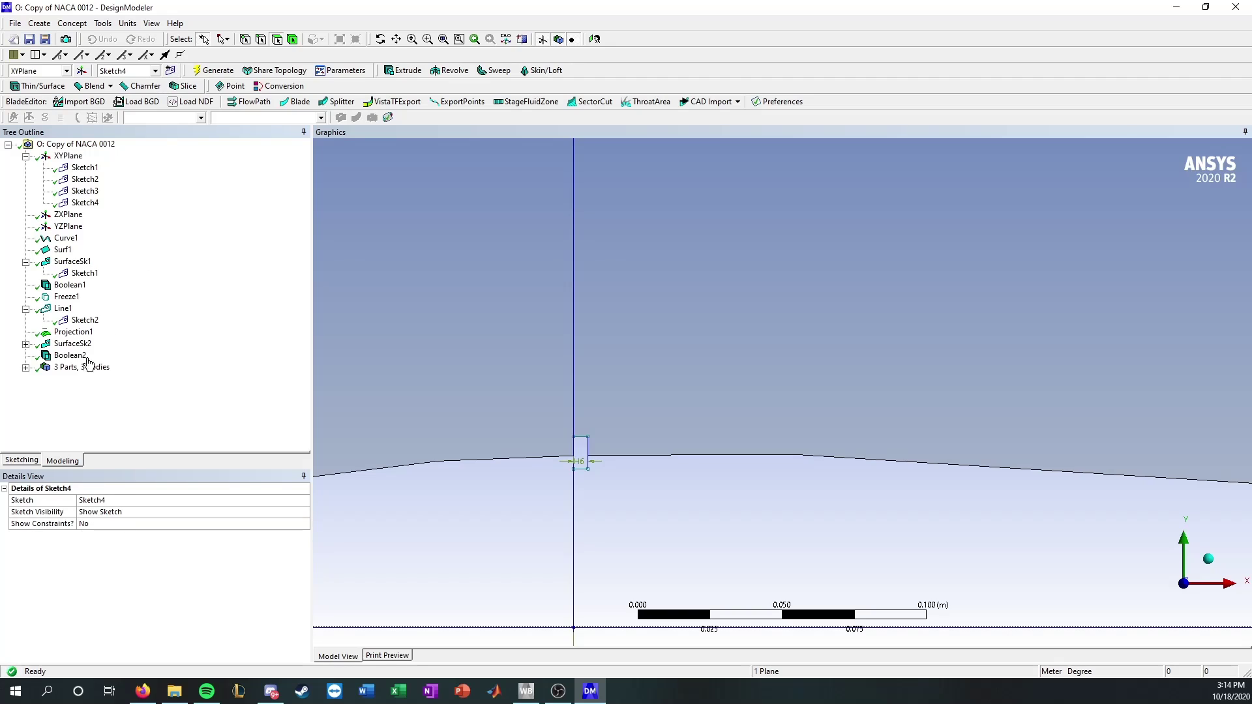
Step: Draw a vertical line upward from the upper downstream corner of the small rectangle
click(16, 461)
click(25, 161)
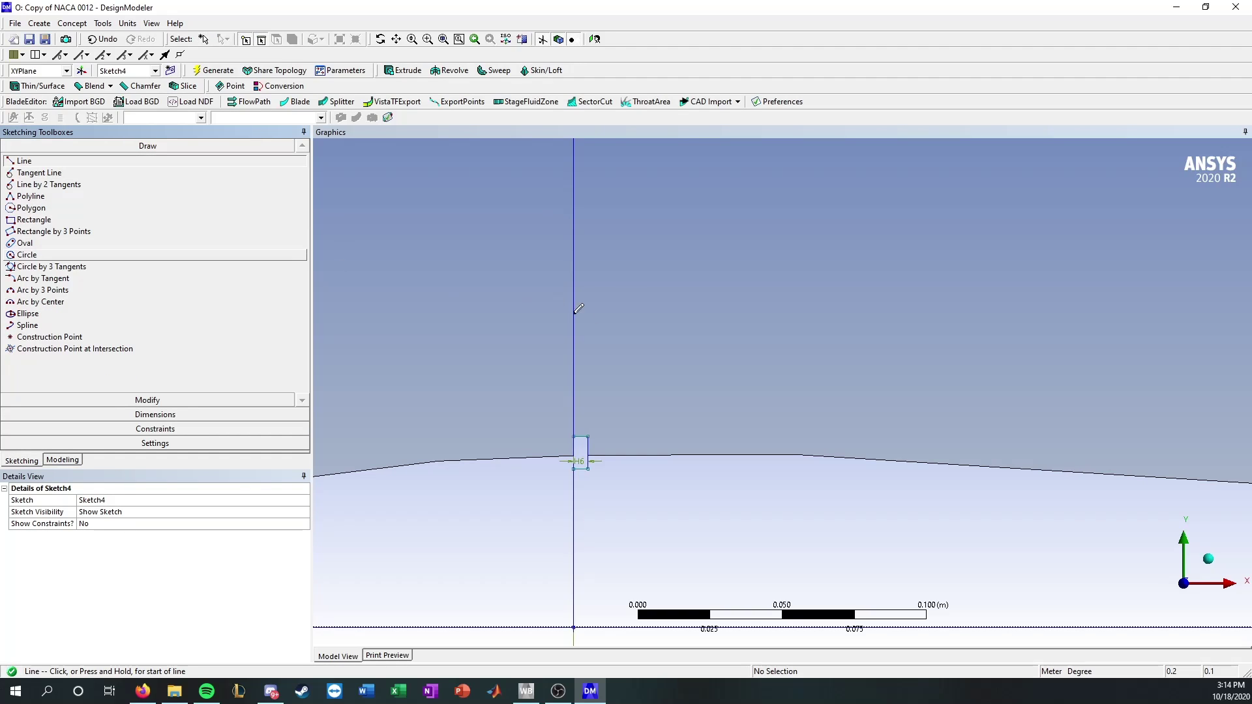
scroll(592, 433, up, 2)
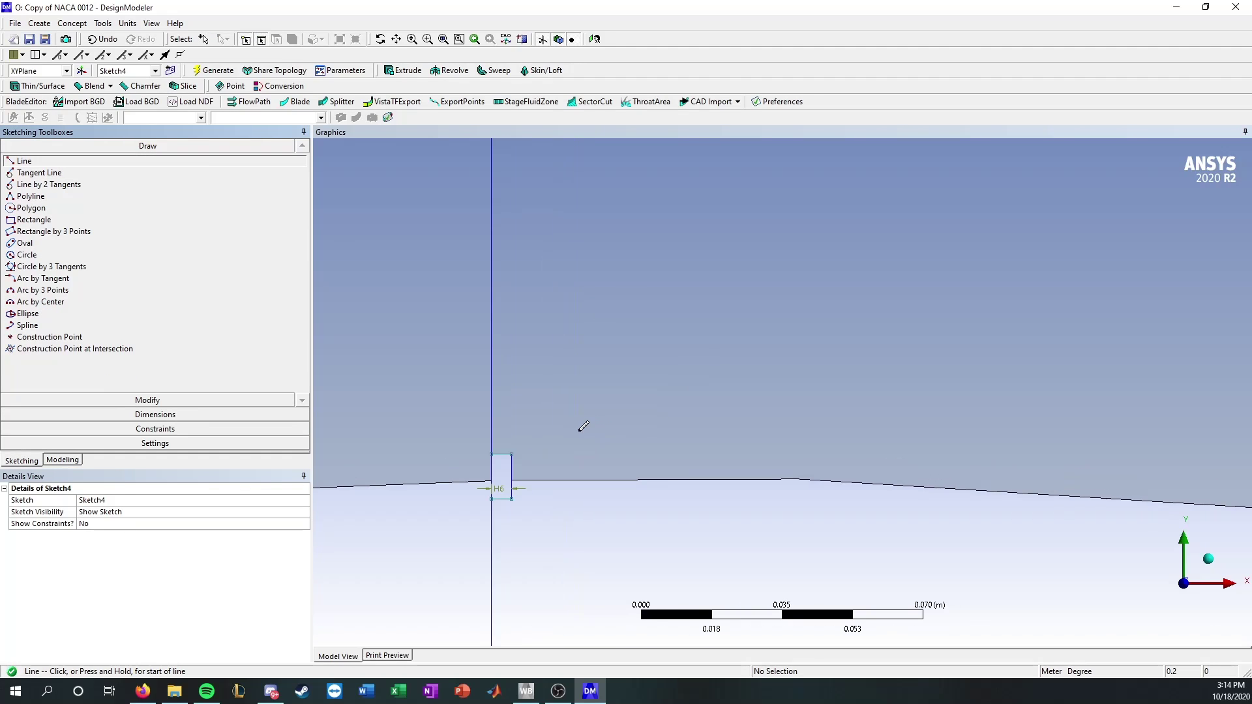
click(511, 451)
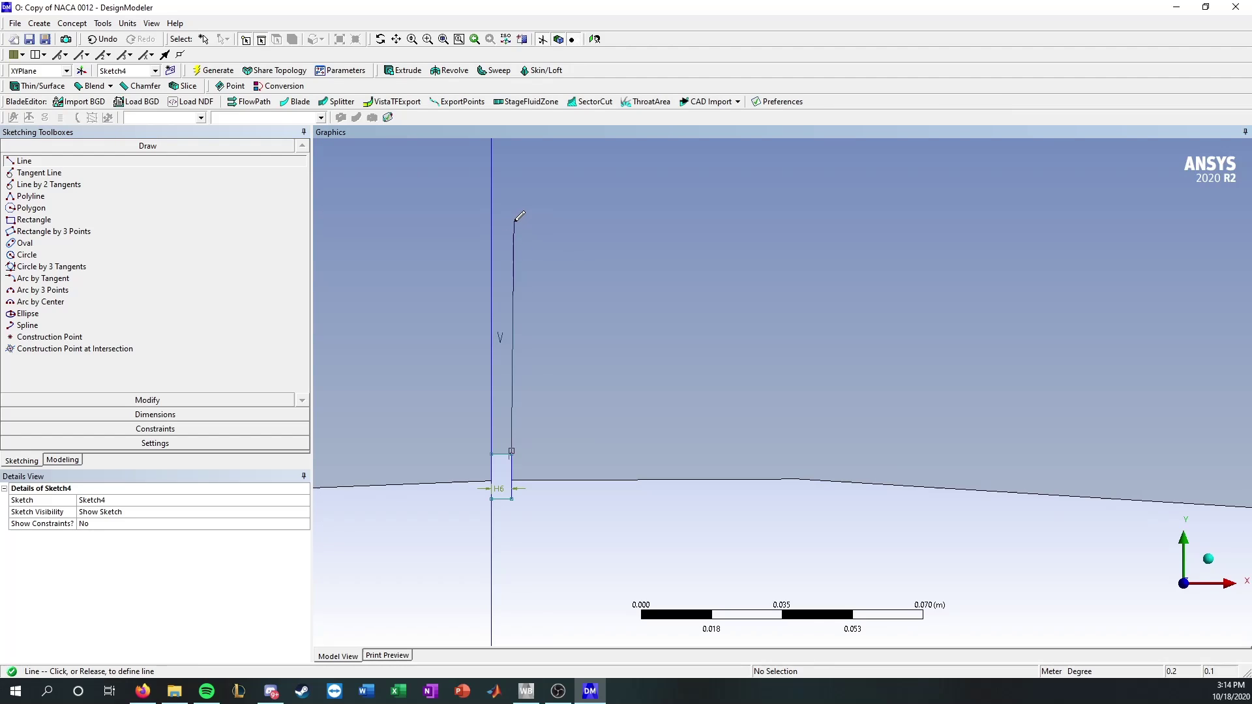
click(515, 220)
Step: Extend the upper end of the new vertical line to the outer domain boundary
click(131, 400)
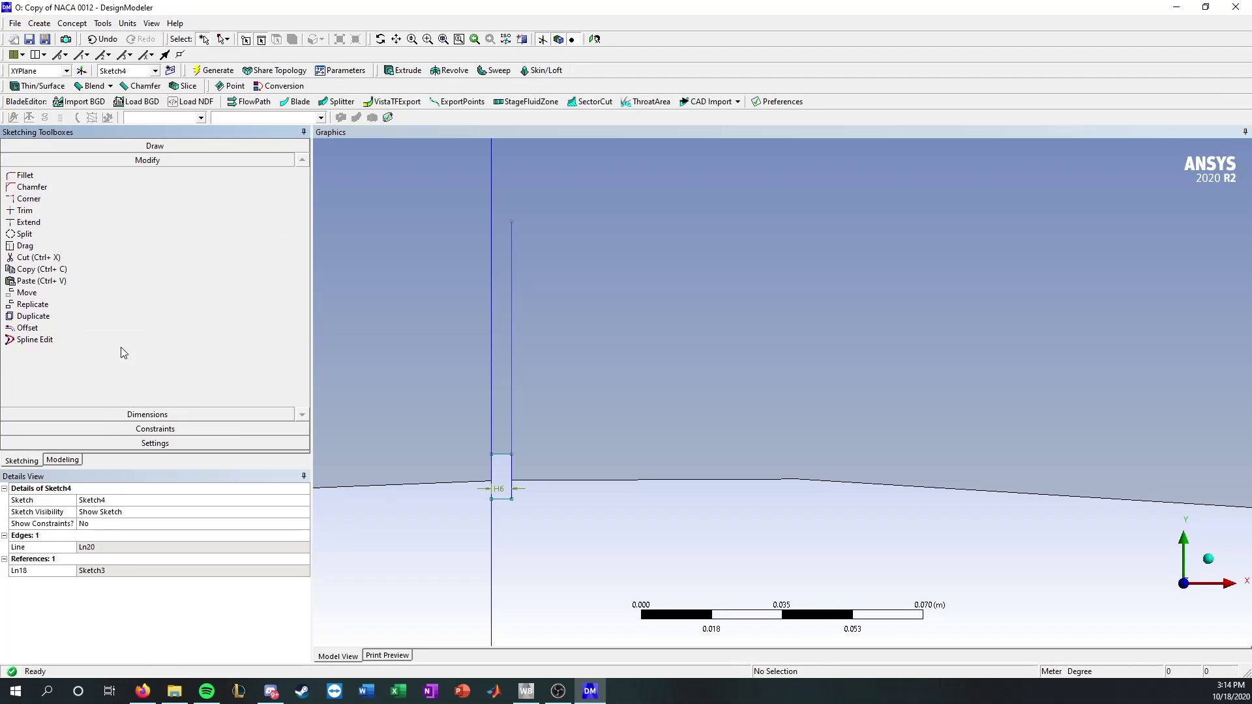
click(79, 223)
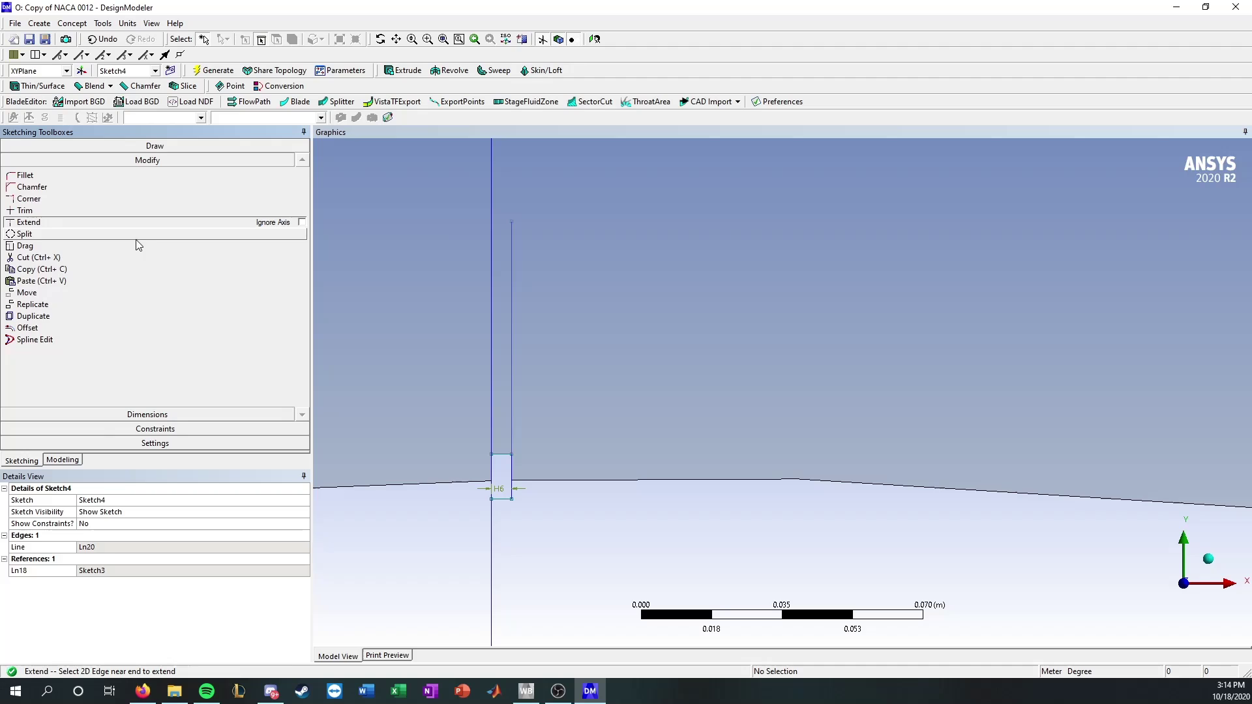
click(515, 226)
Step: Examine the two vertical lines above the airfoil and the region around the small rectangular cutout
scroll(896, 362, down, 5)
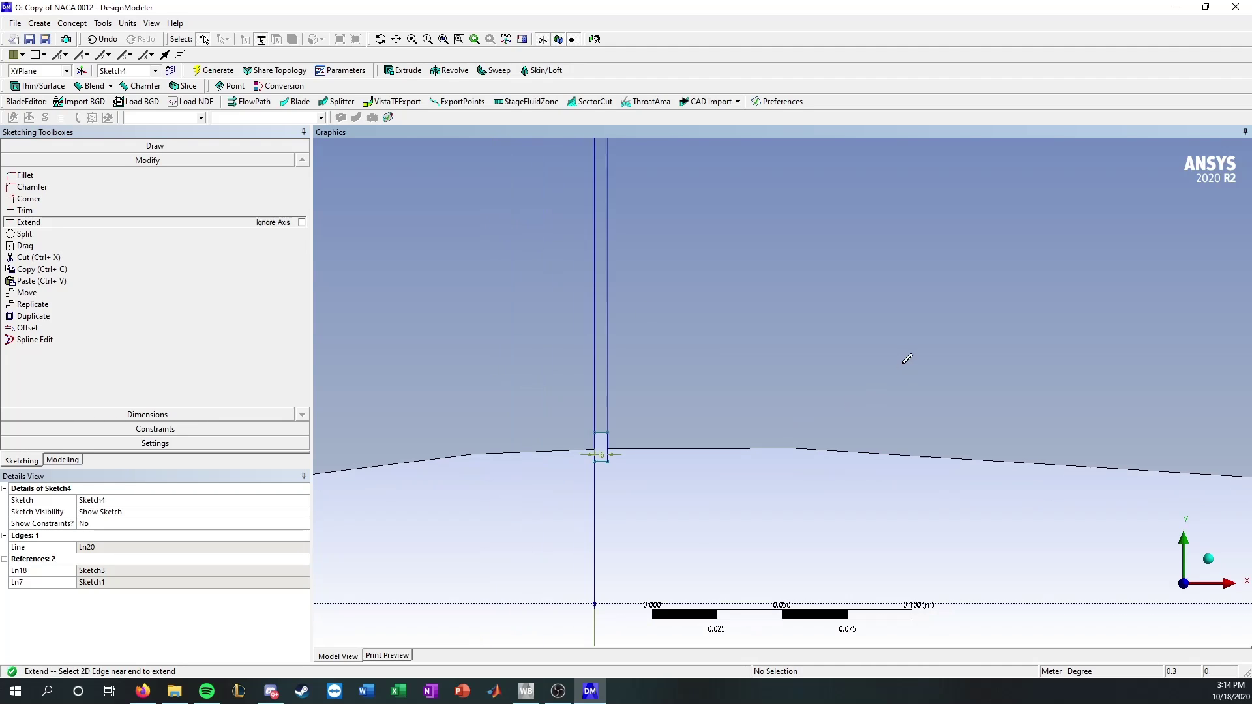
scroll(972, 391, down, 3)
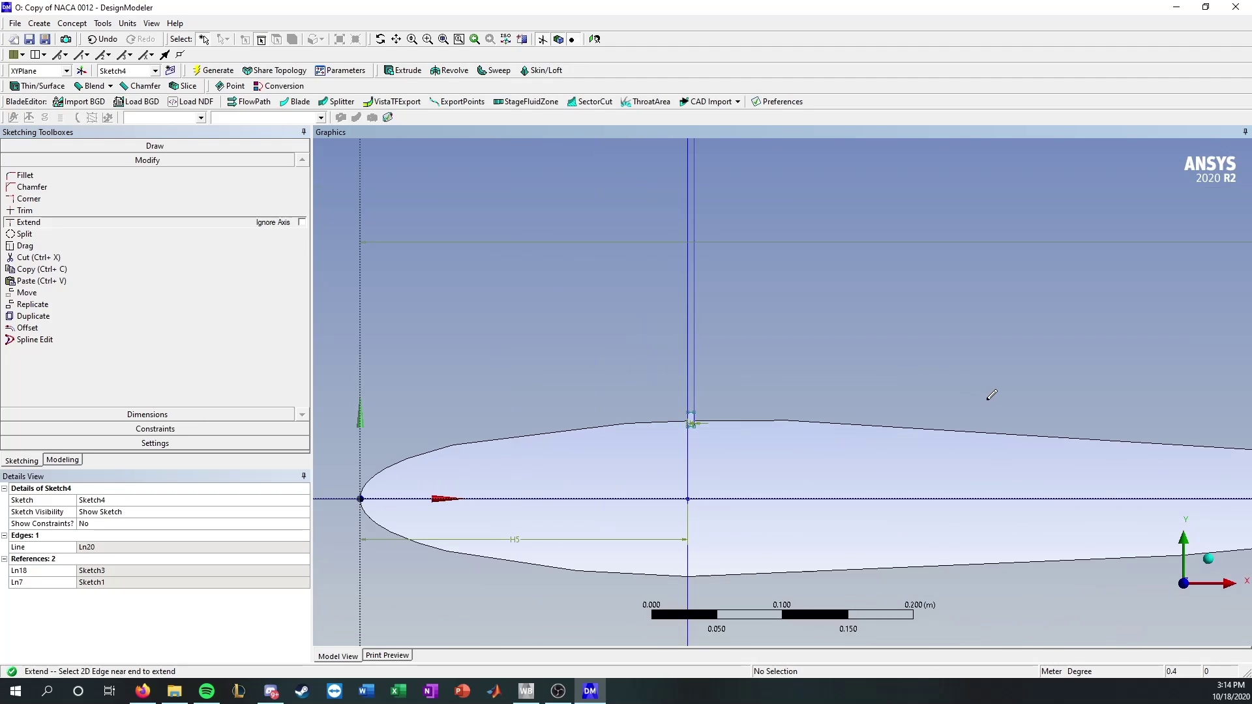
ctrl+middle_drag(984, 398, 609, 371)
scroll(766, 377, down, 1)
scroll(766, 377, down, 2)
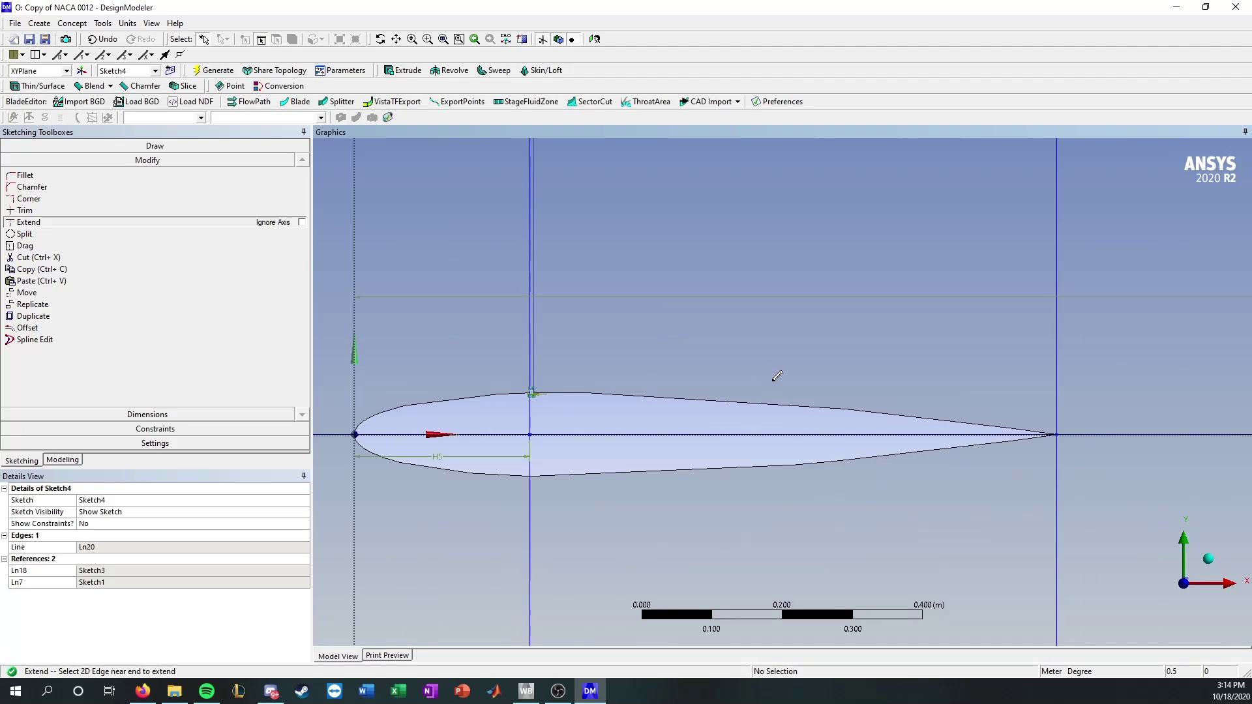
scroll(541, 408, up, 2)
ctrl+middle_drag(562, 413, 691, 391)
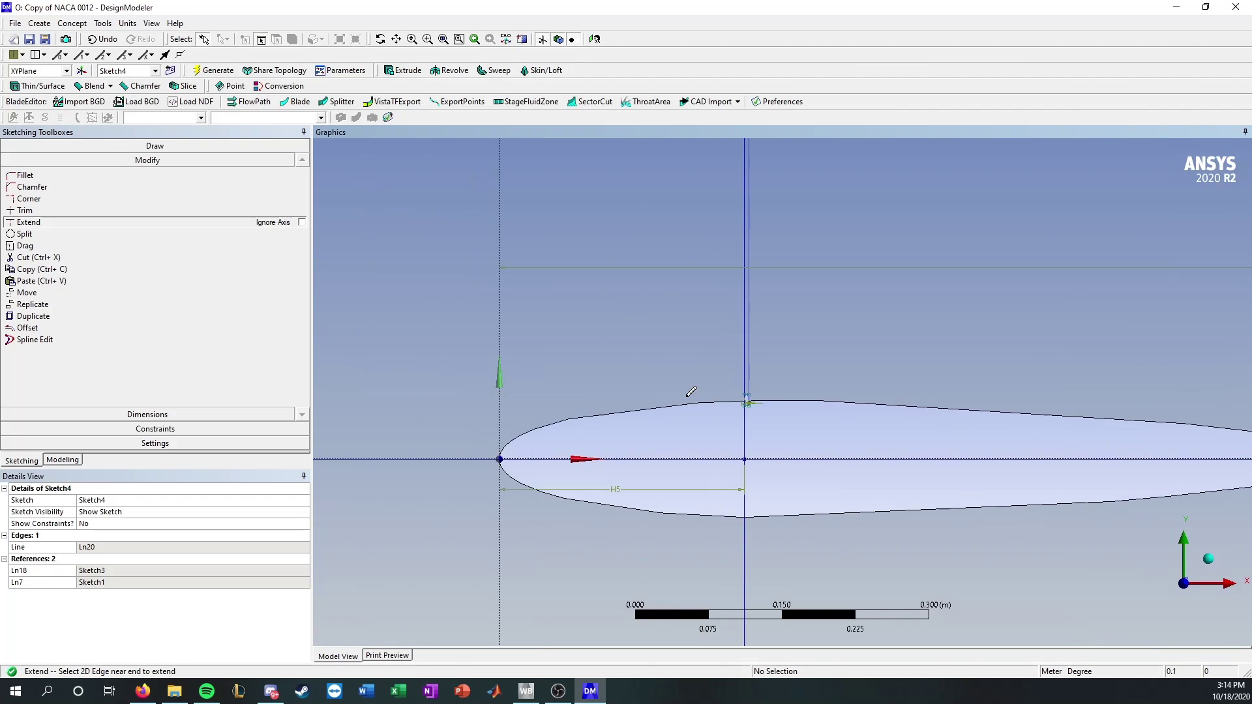
scroll(691, 395, up, 6)
scroll(678, 403, up, 1)
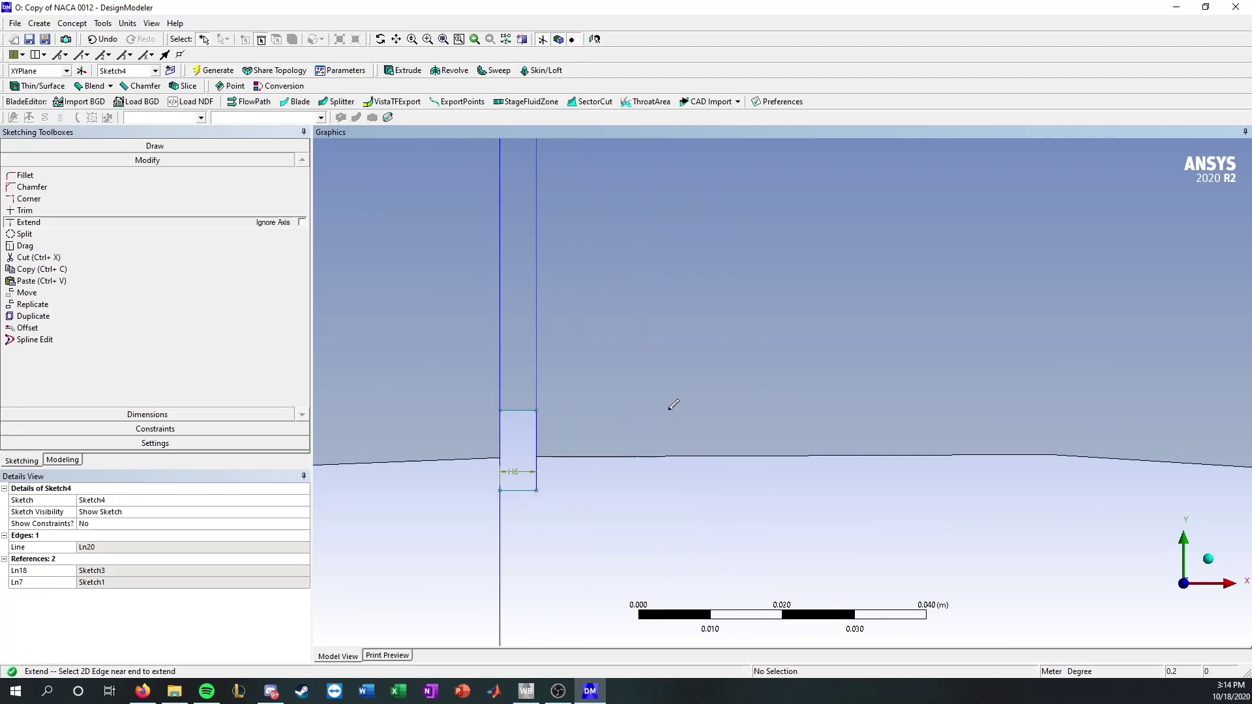
scroll(668, 385, down, 4)
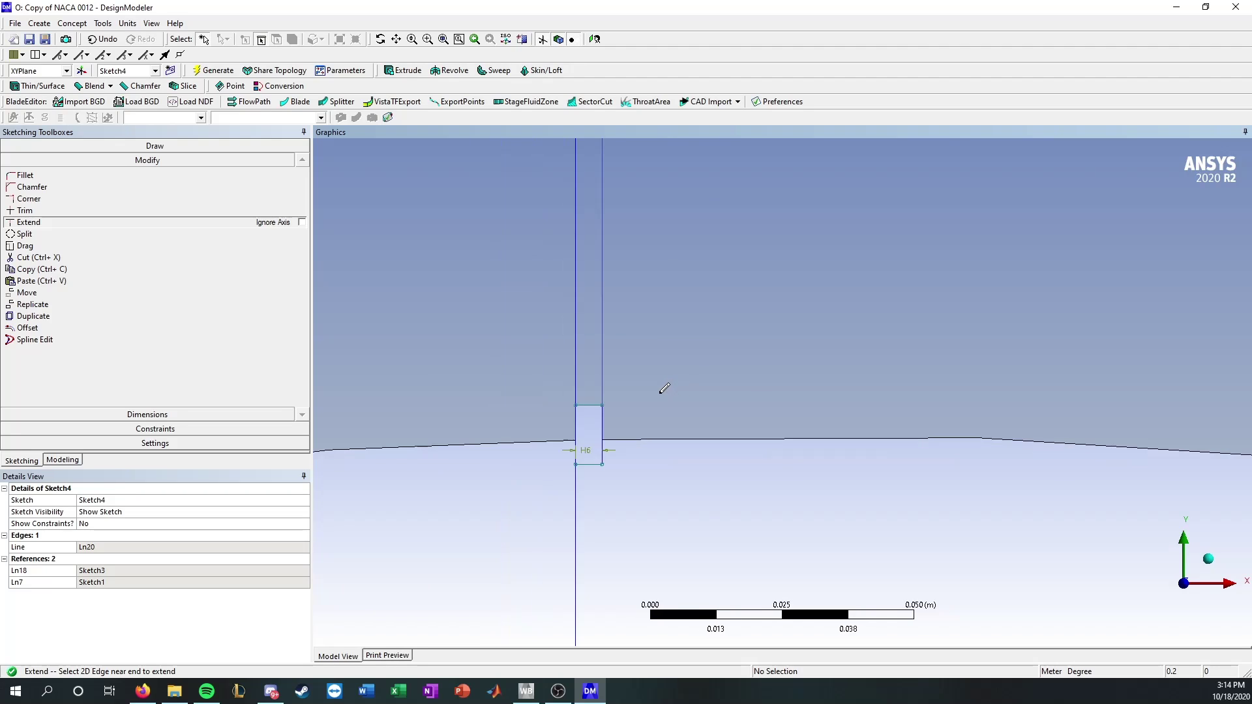
scroll(797, 394, down, 2)
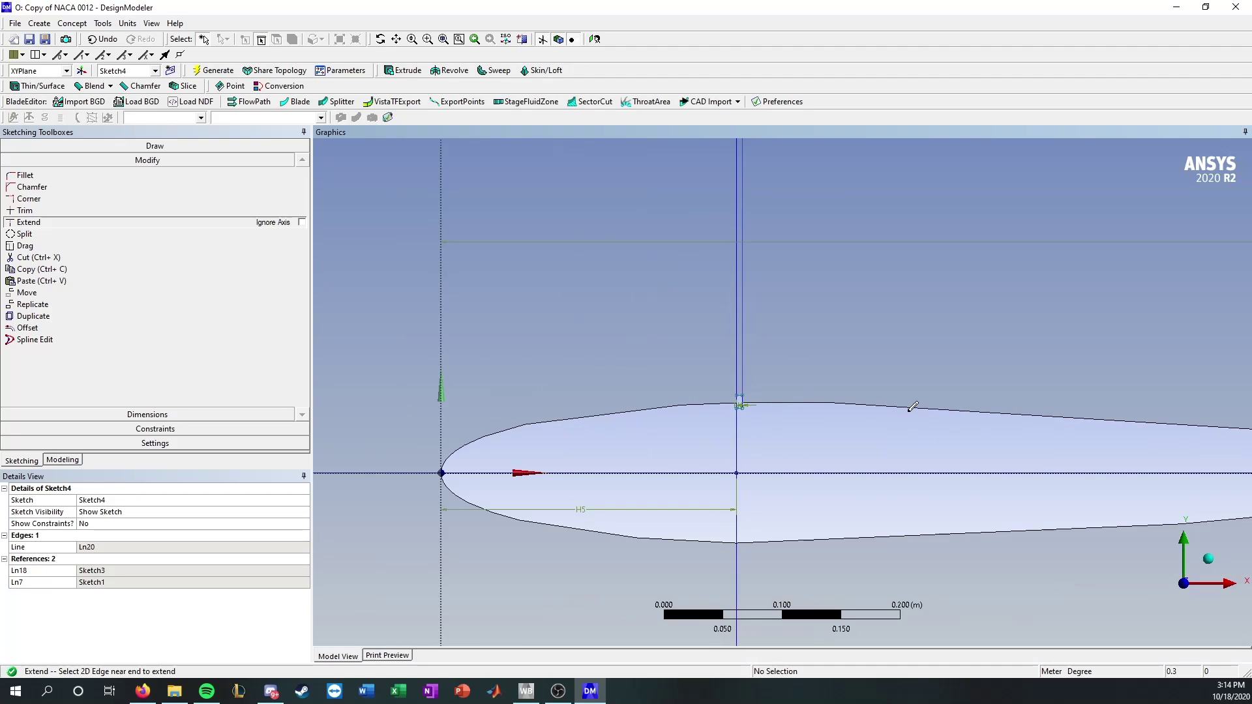
ctrl+middle_drag(636, 433, 545, 442)
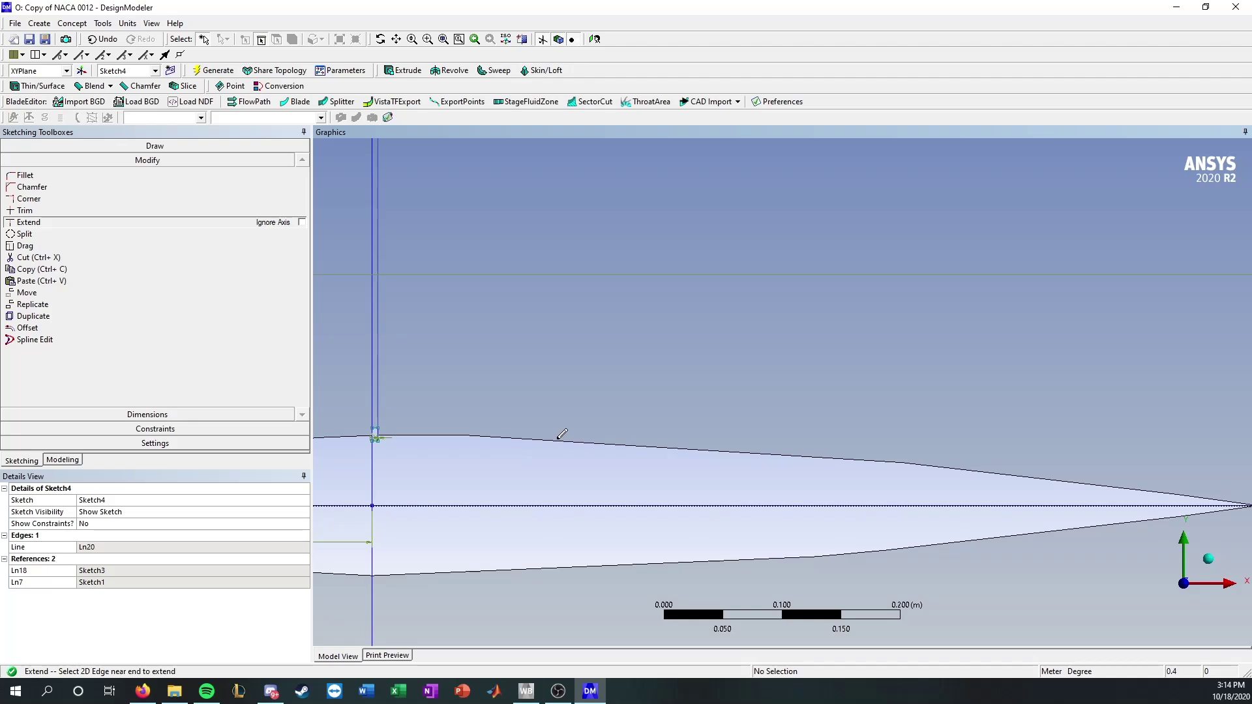
scroll(763, 407, down, 1)
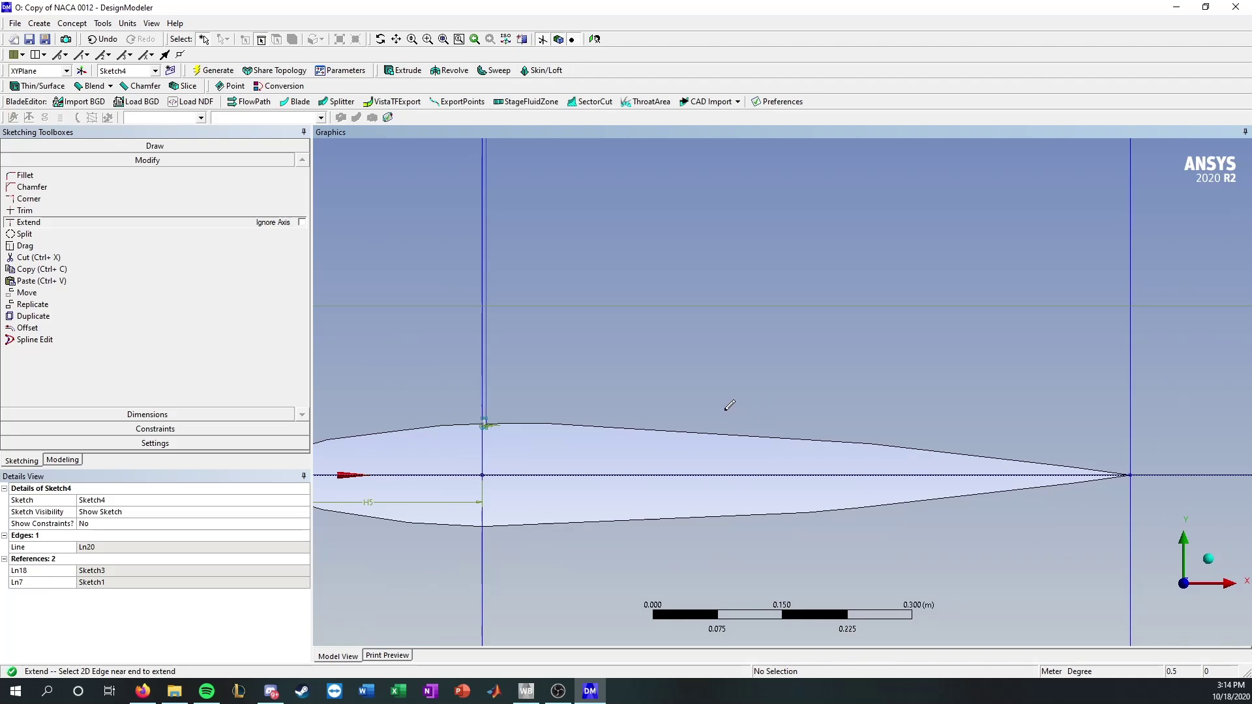
scroll(719, 403, down, 1)
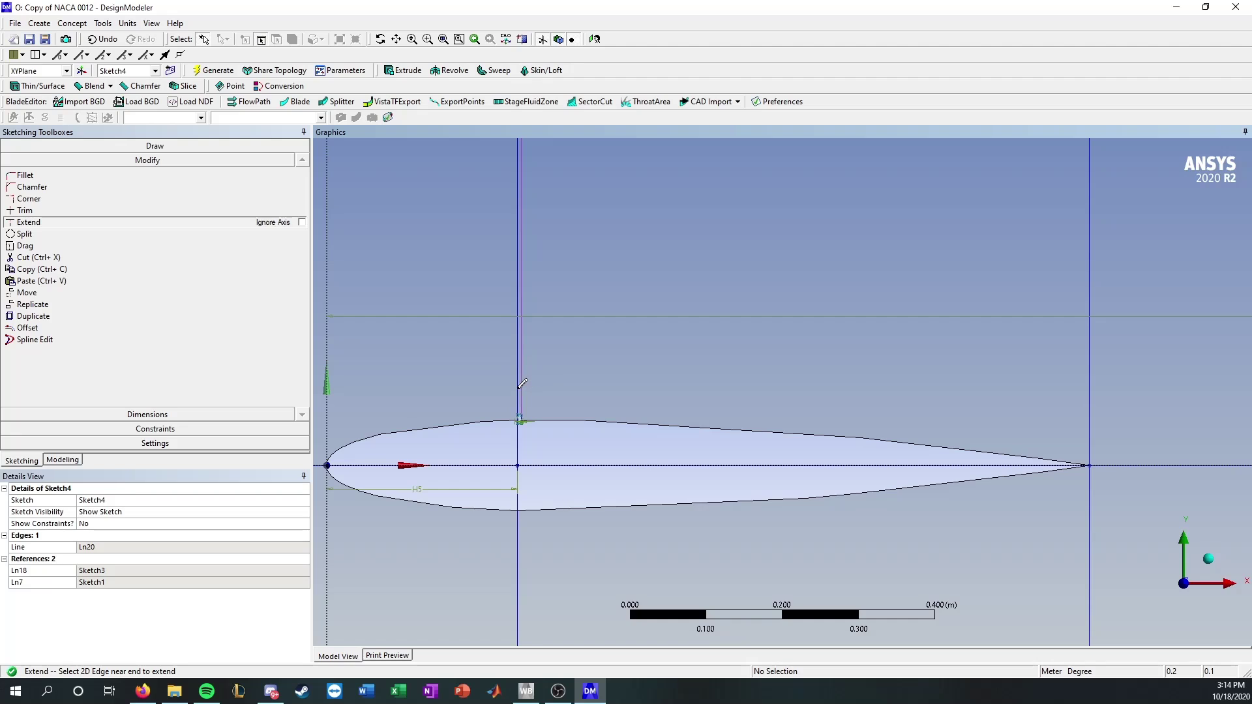
scroll(536, 416, up, 3)
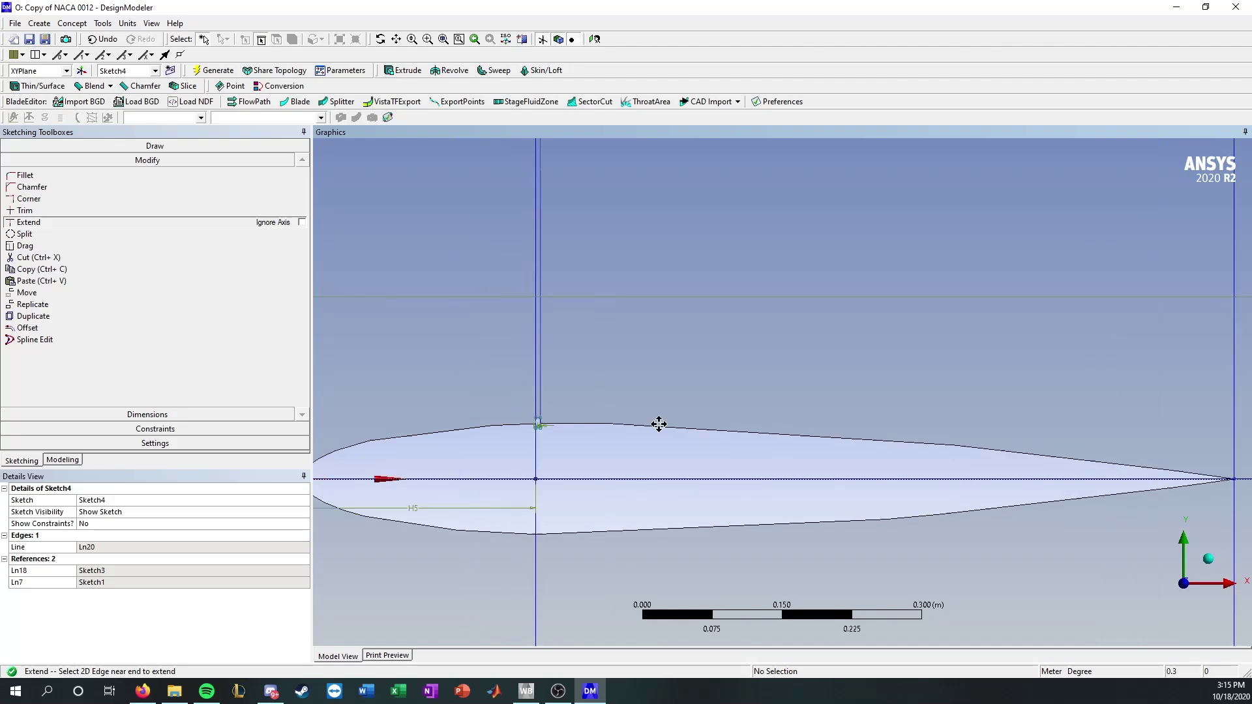
scroll(659, 424, up, 5)
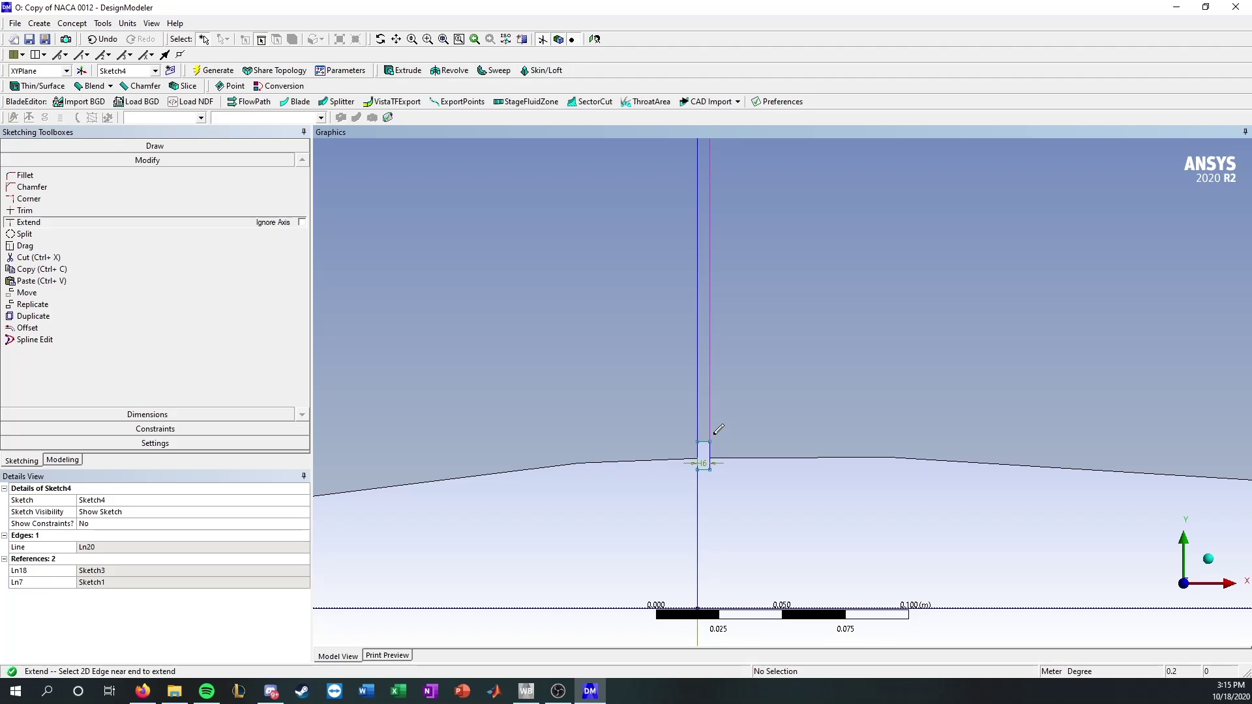
Step: Create a line body from Sketch4 using Lines From Sketches and generate it
click(68, 461)
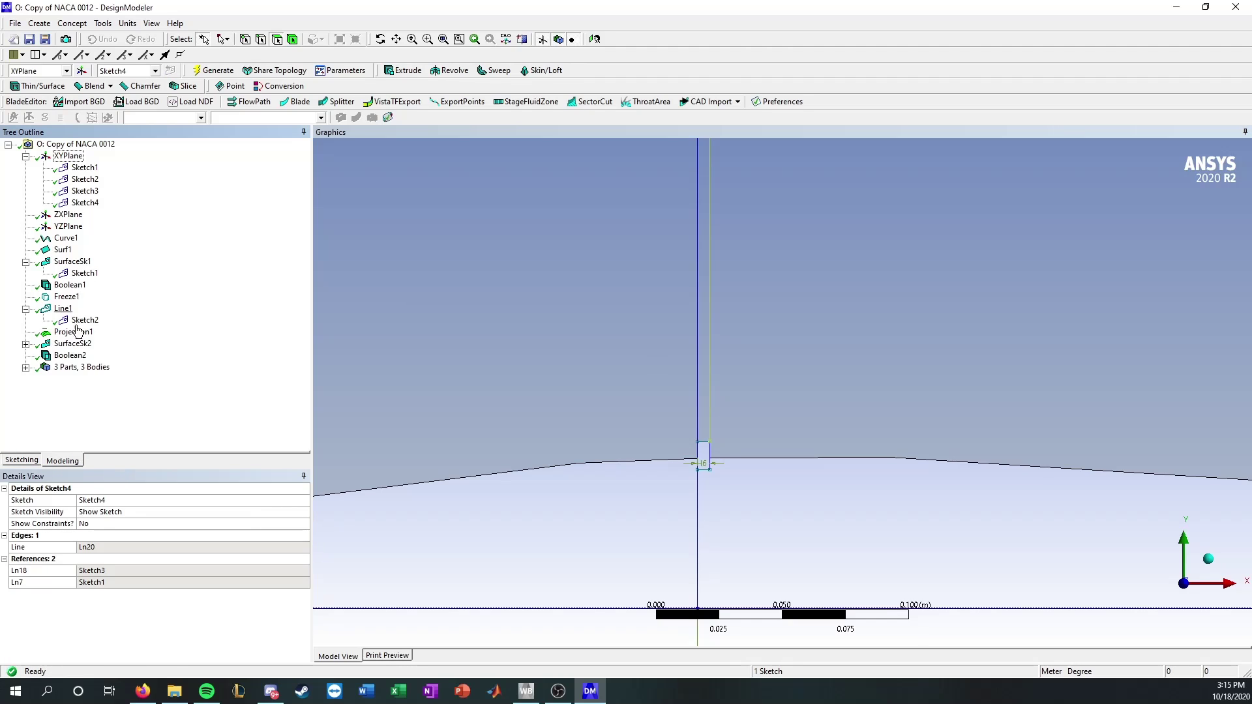
scroll(609, 335, down, 2)
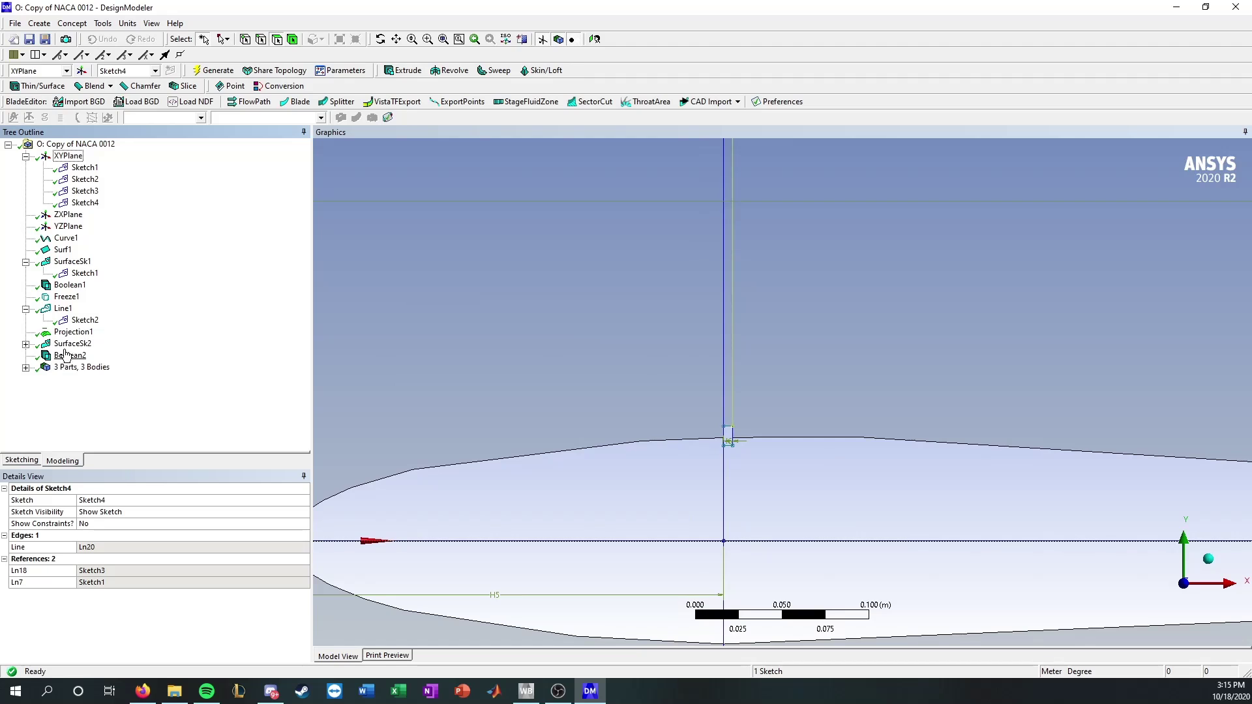
click(84, 202)
click(103, 24)
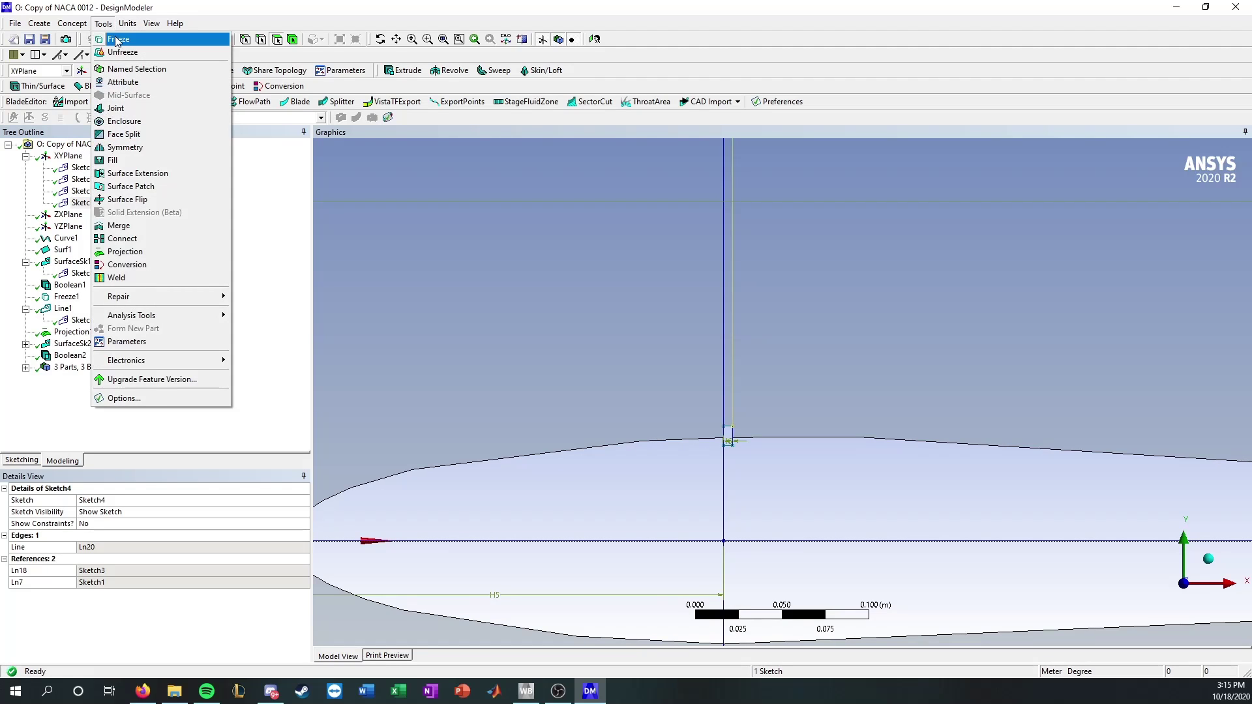
click(103, 23)
click(73, 23)
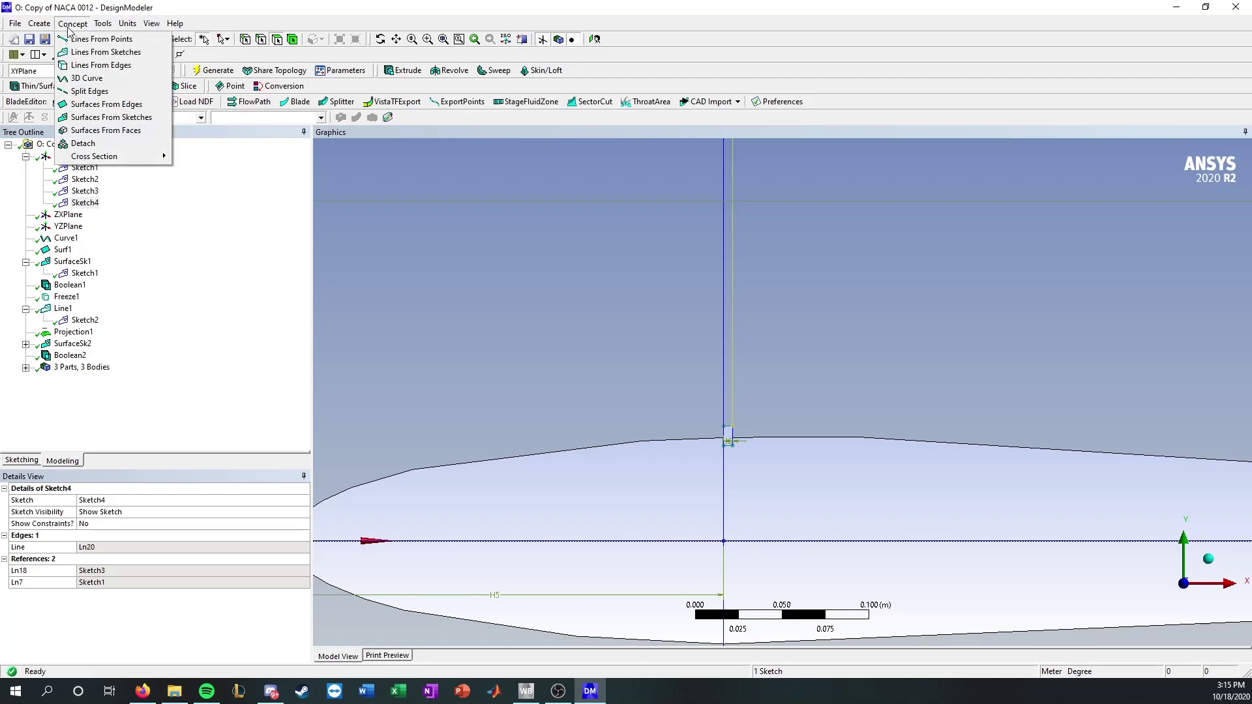
click(101, 52)
click(139, 511)
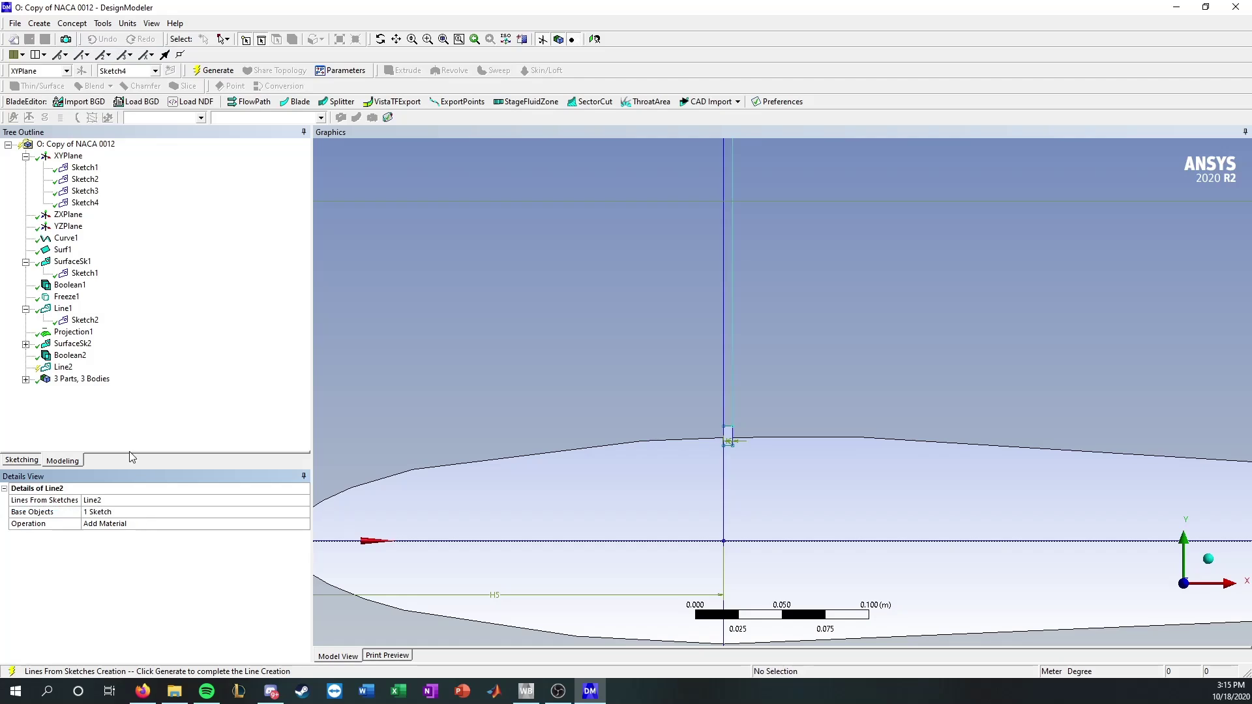
right_click(65, 373)
click(82, 388)
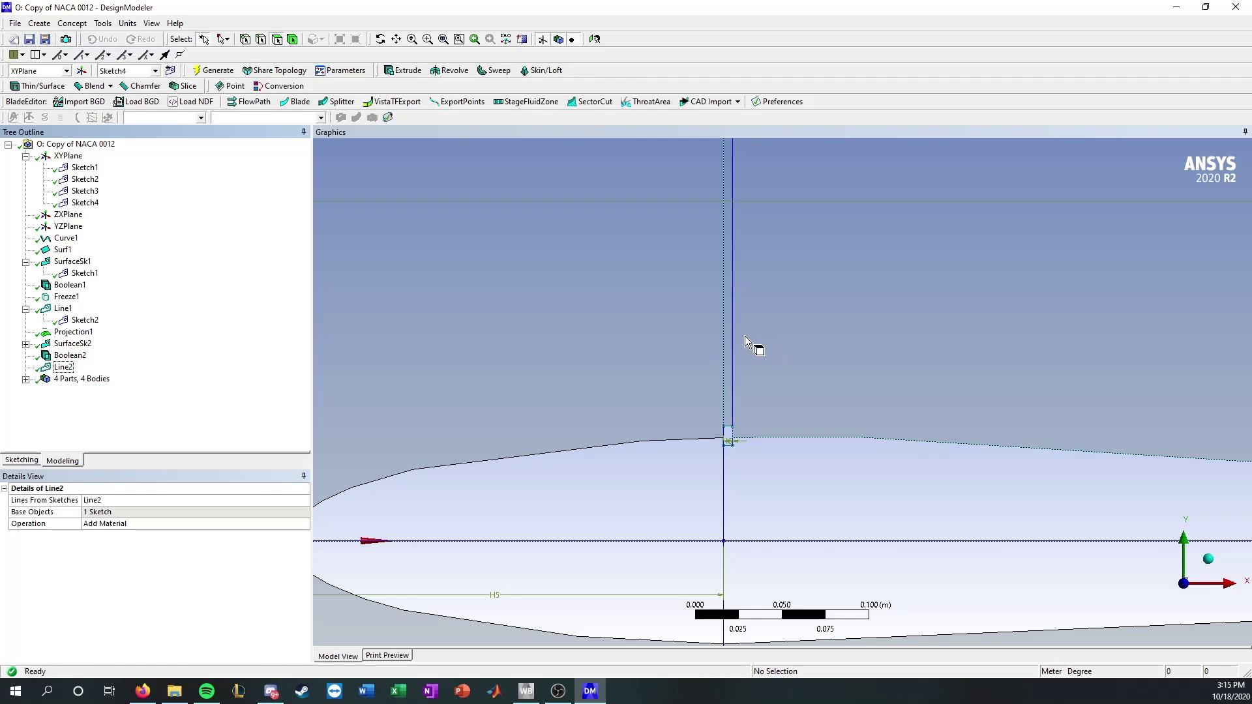
Step: Project the new vertical line edge onto the upper face above the airfoil's rear section as an Edges On Face projection and generate it
click(65, 25)
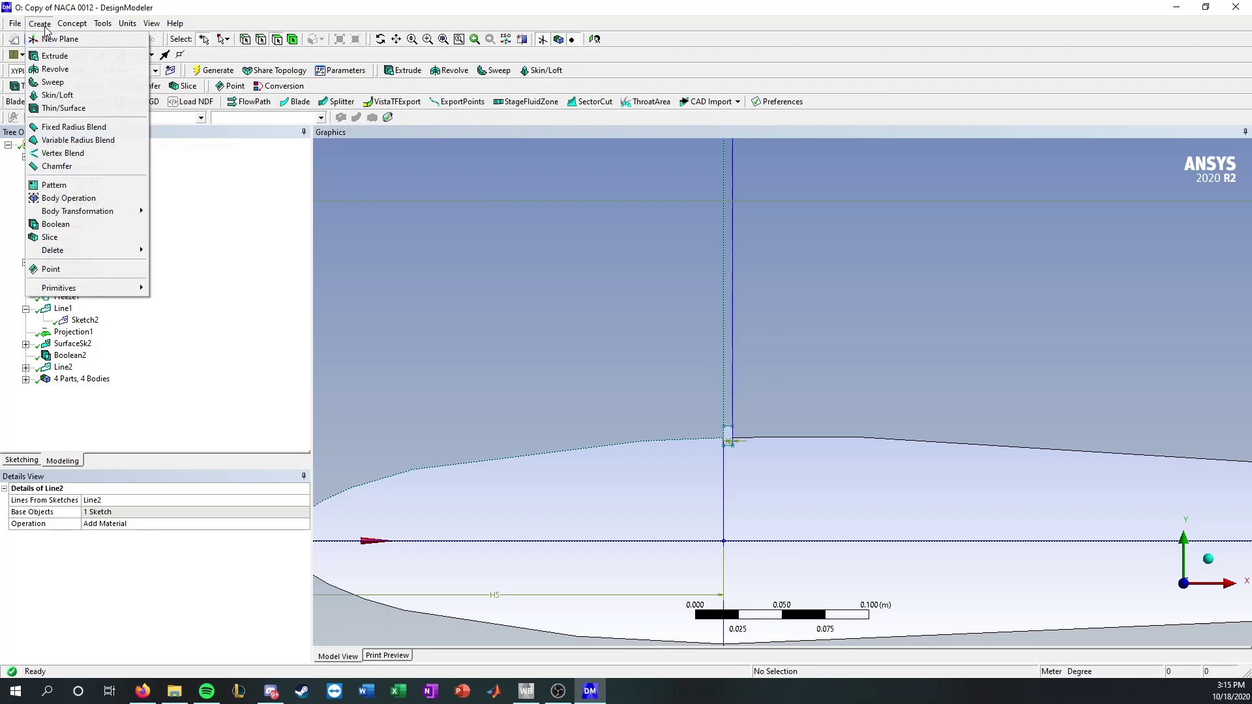
click(134, 251)
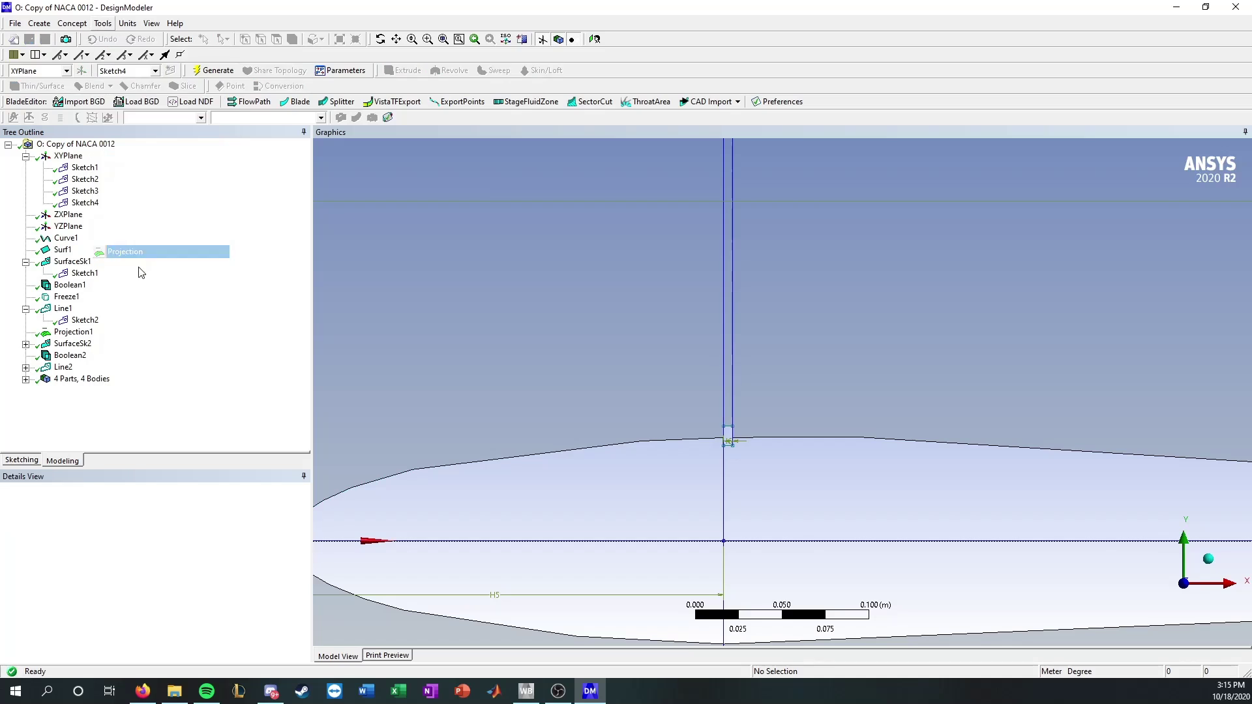
click(732, 391)
click(178, 528)
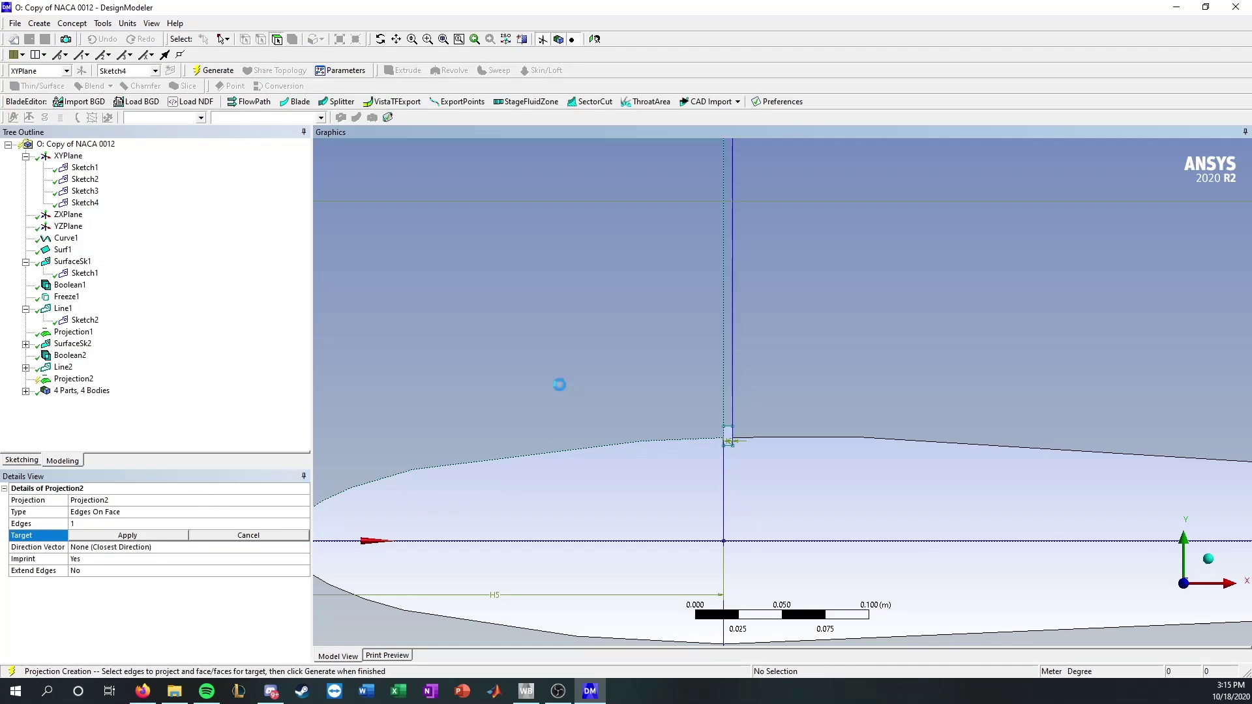
click(850, 356)
click(127, 535)
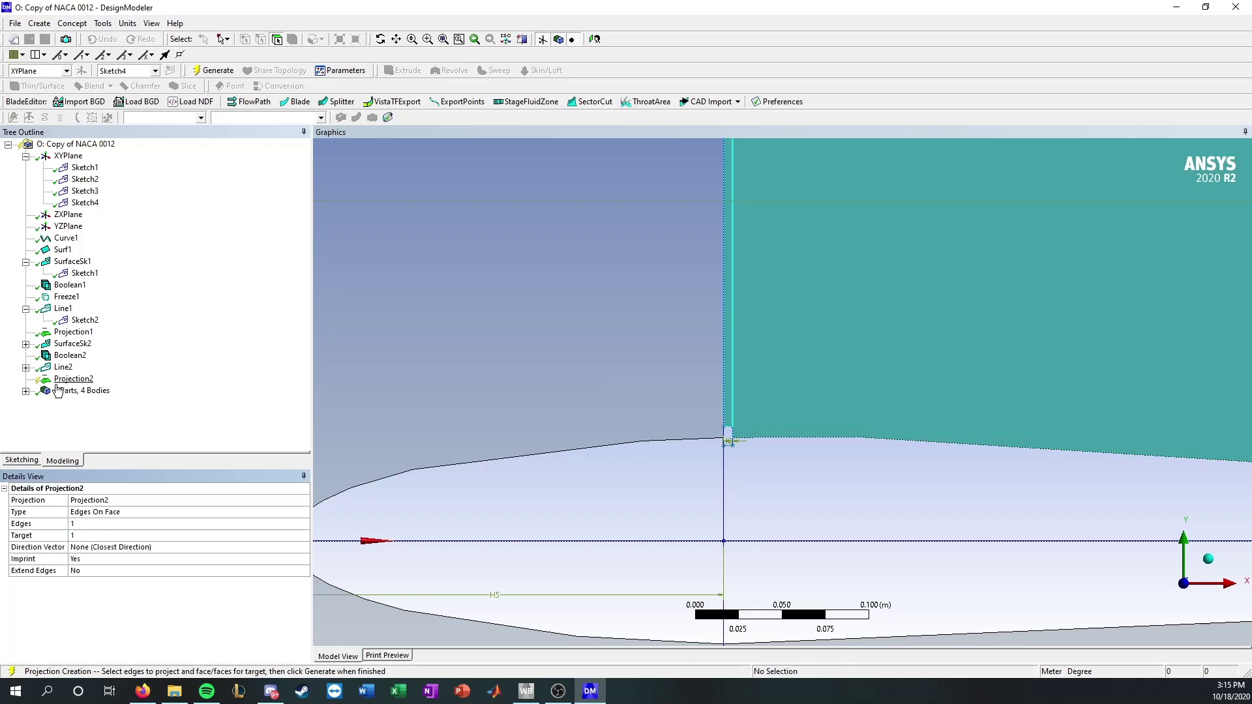
right_click(63, 379)
click(81, 395)
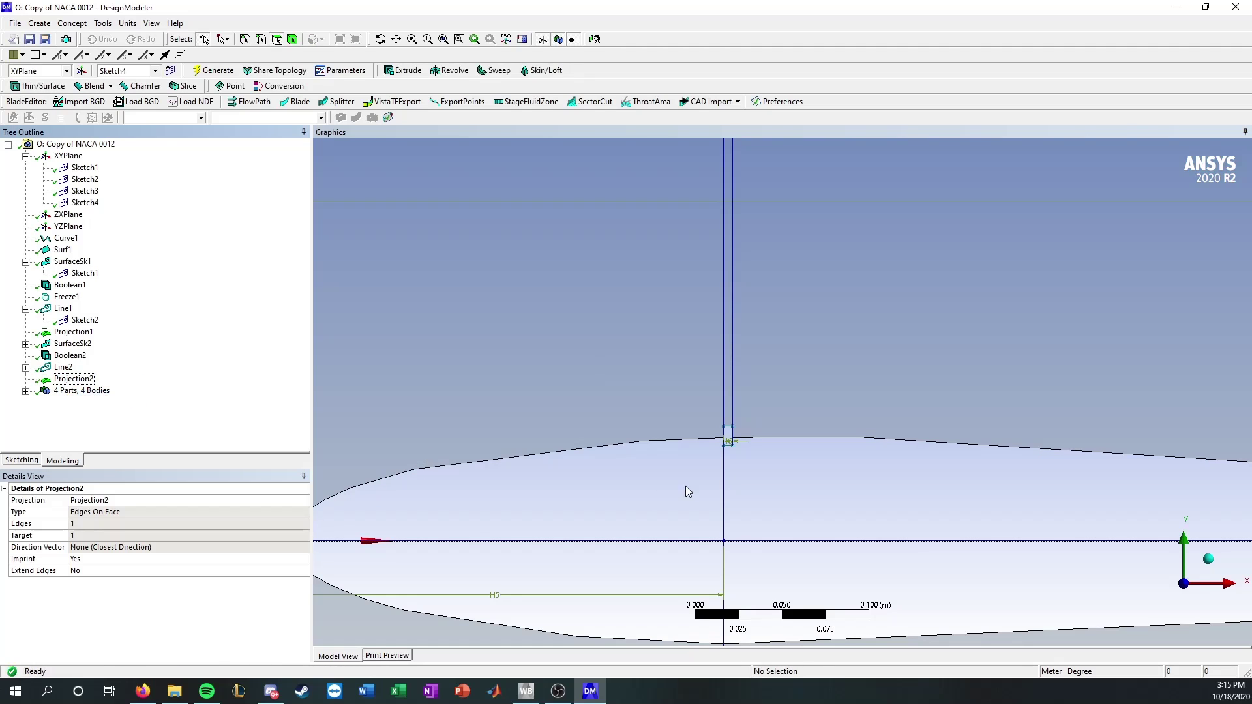
Step: Check the split by selecting the faces around the airfoil and the narrow strip above the rectangular cutout
scroll(827, 447, down, 3)
click(589, 187)
scroll(883, 358, down, 2)
click(975, 413)
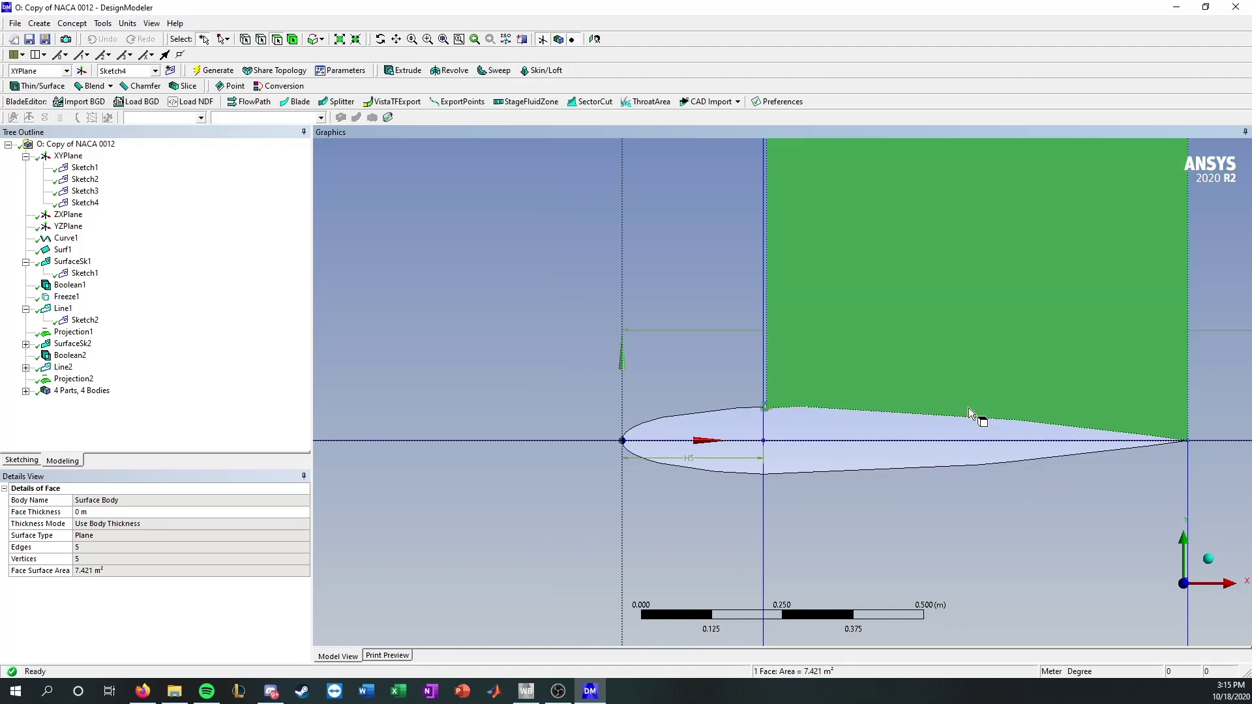
click(880, 515)
click(657, 533)
click(1214, 467)
scroll(687, 400, up, 5)
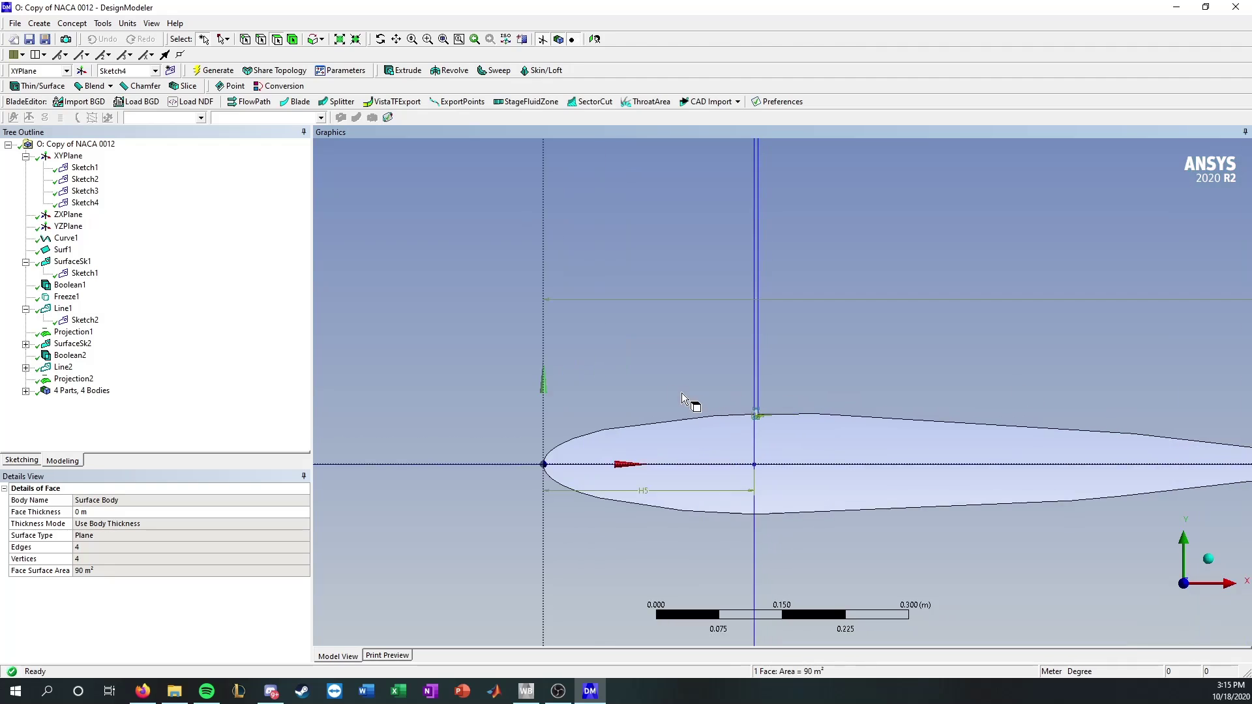
click(696, 410)
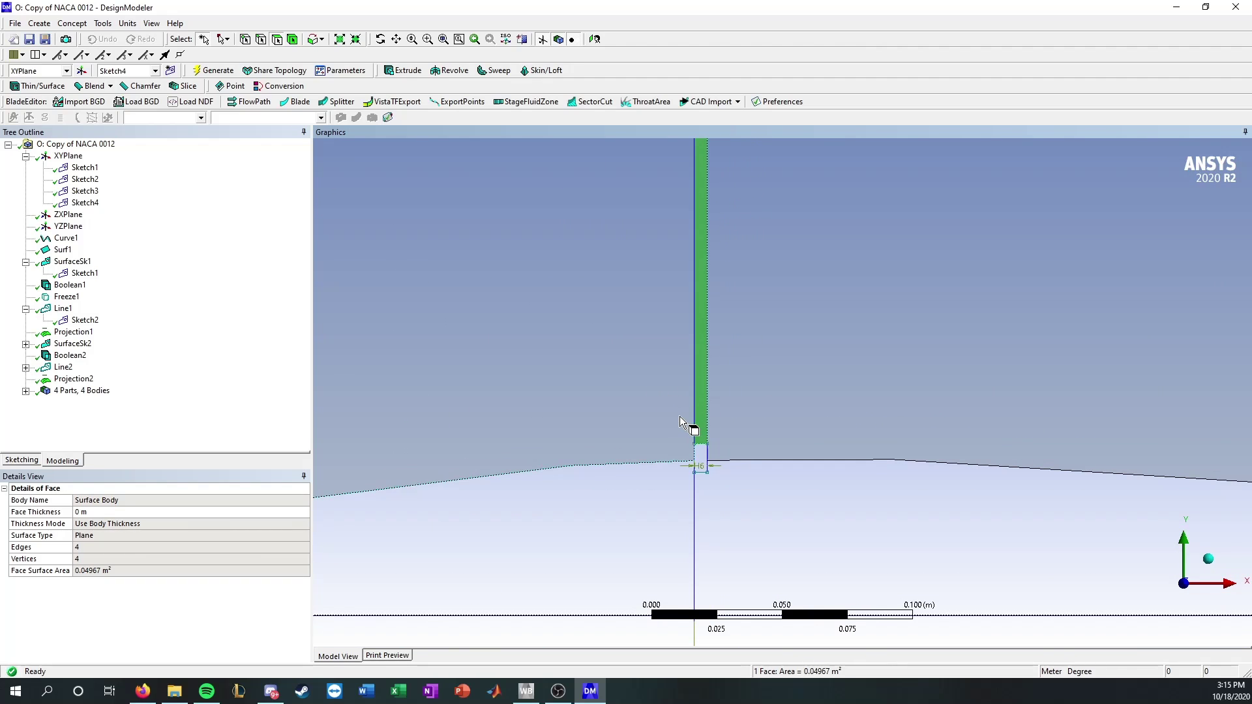
scroll(701, 427, down, 1)
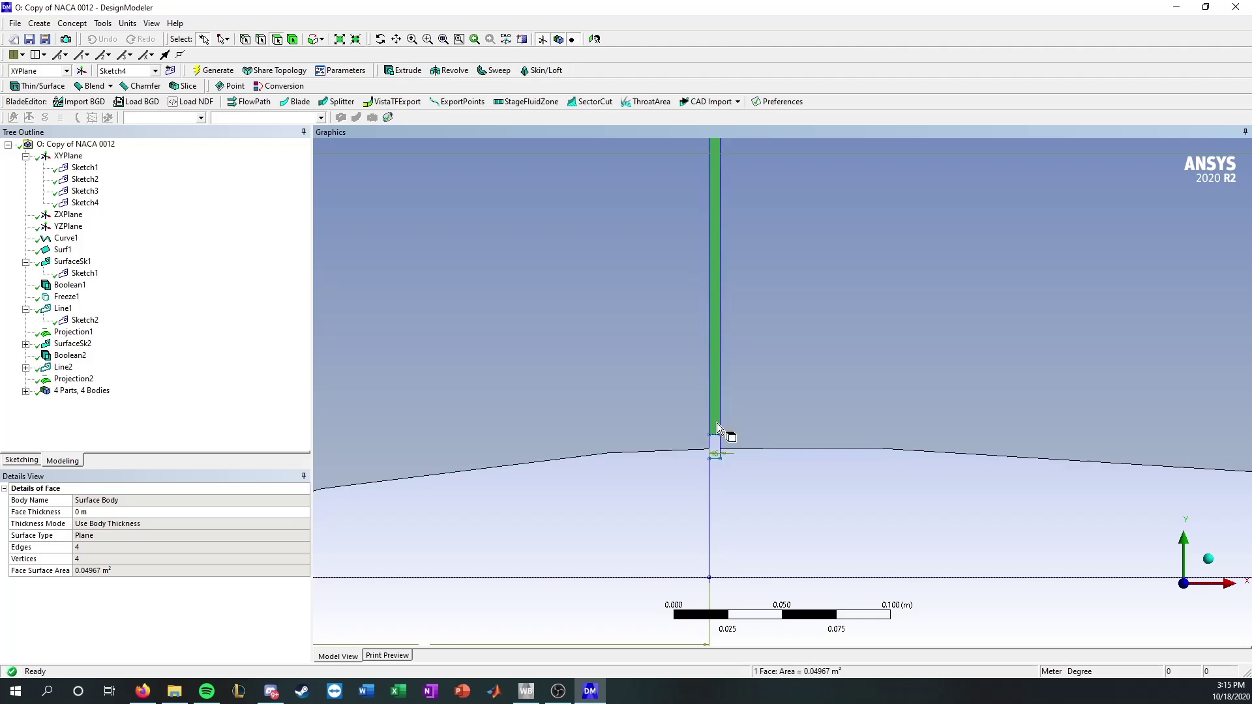
click(674, 518)
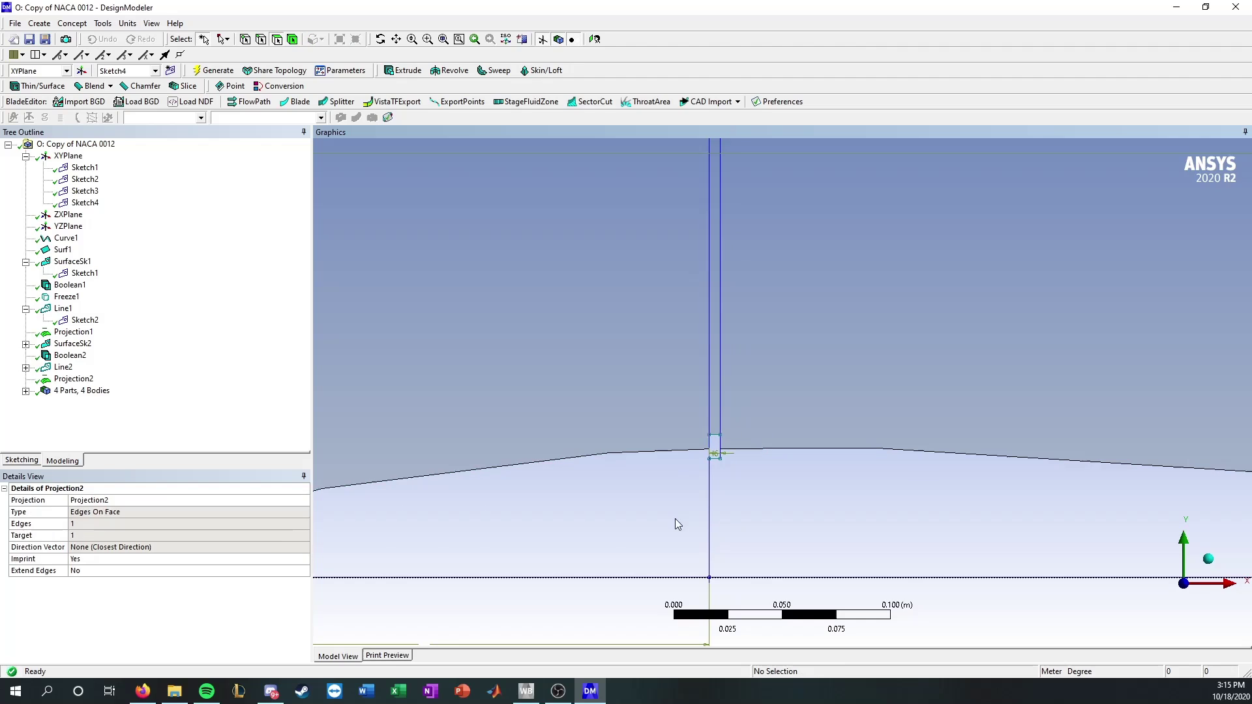
Step: Switch to the Workbench project and open the mesh of system O, the latest Copy of NACA 0012
click(26, 391)
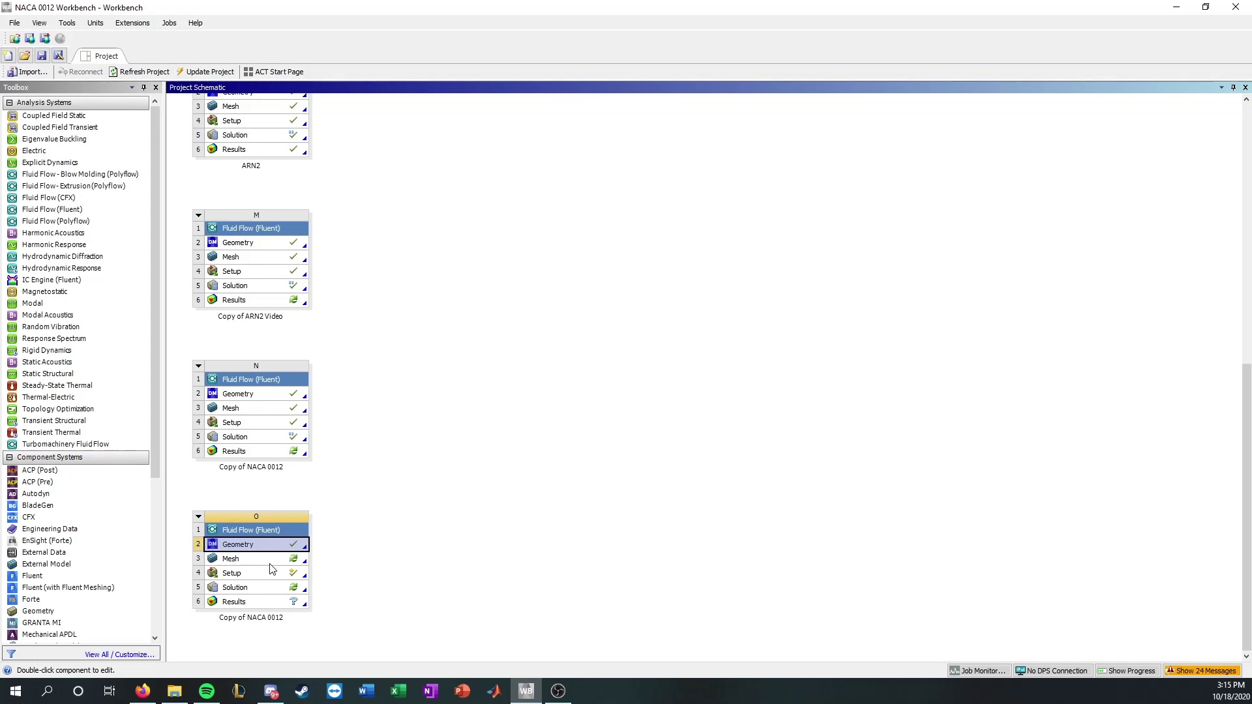
double_click(270, 559)
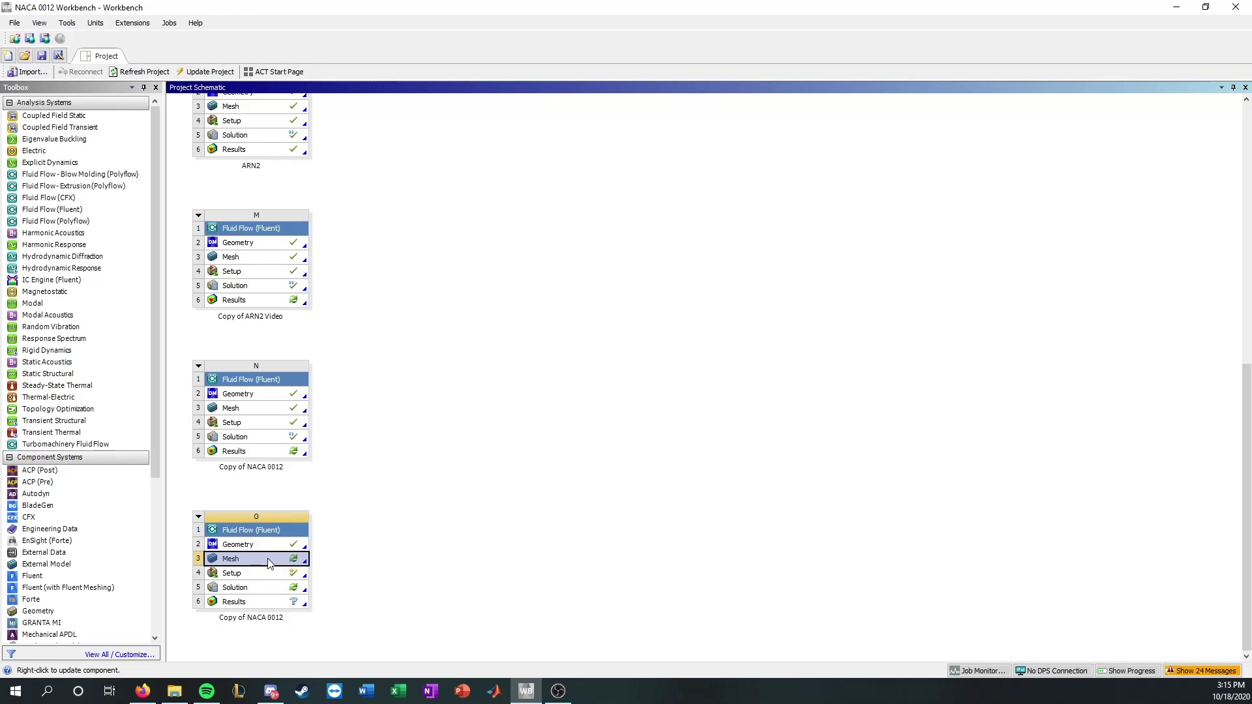
click(669, 374)
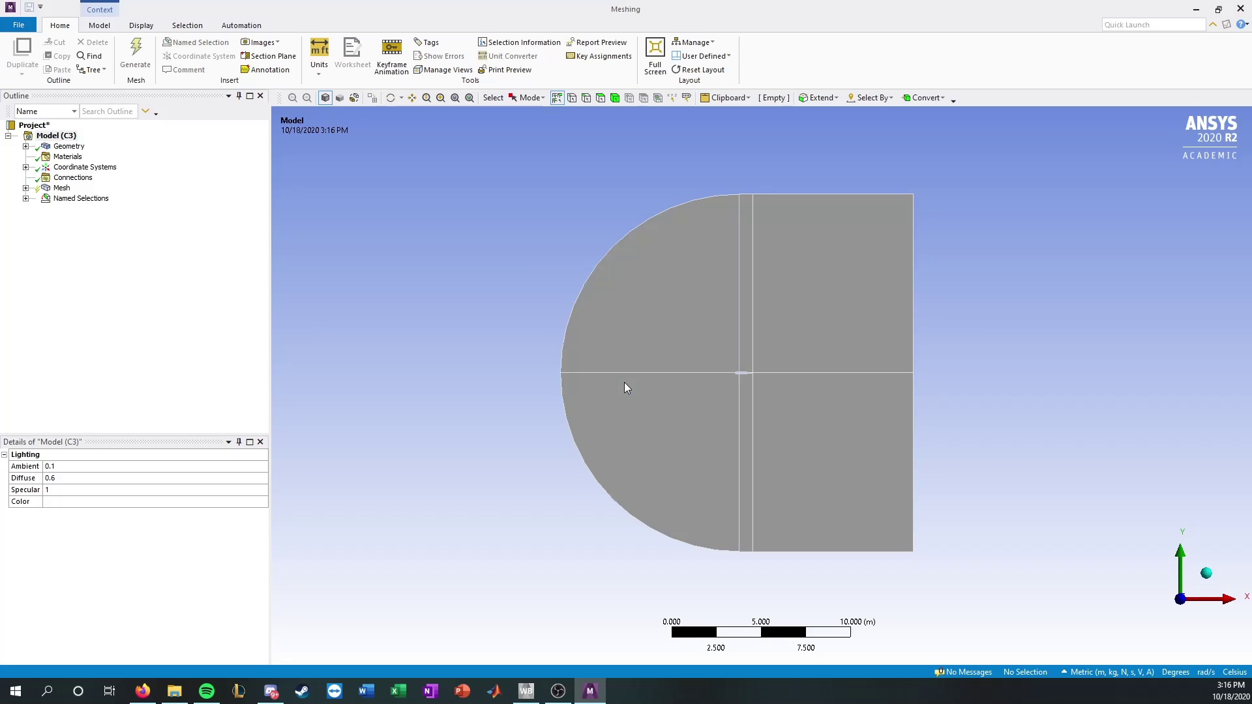
Step: Examine the airfoil and its rectangular cutout in the meshing model and list the existing mesh controls
scroll(636, 274, up, 5)
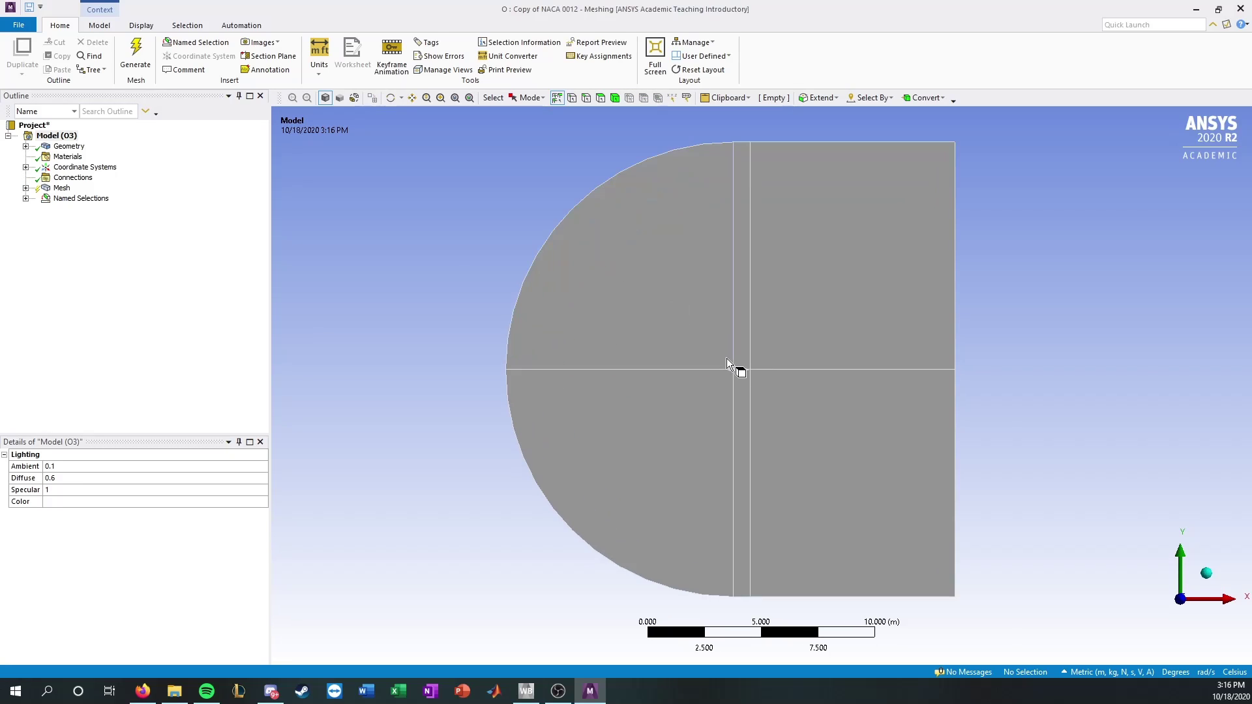
scroll(656, 275, up, 10)
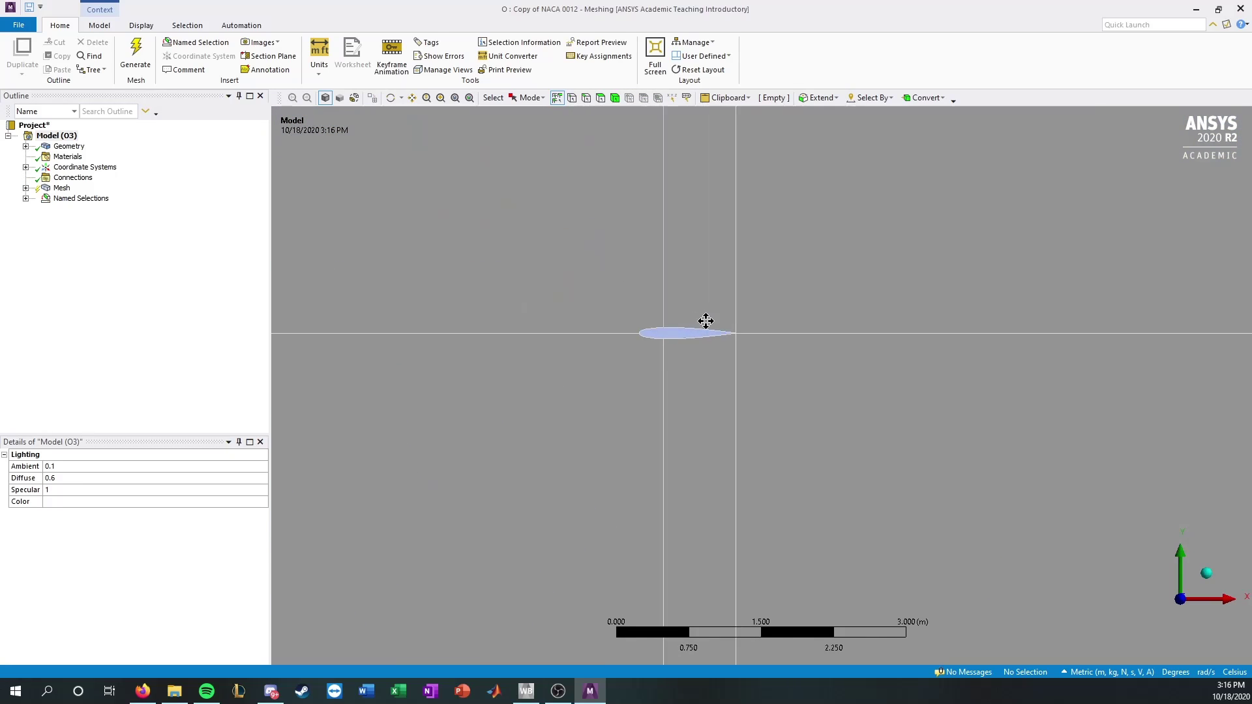
scroll(906, 420, up, 5)
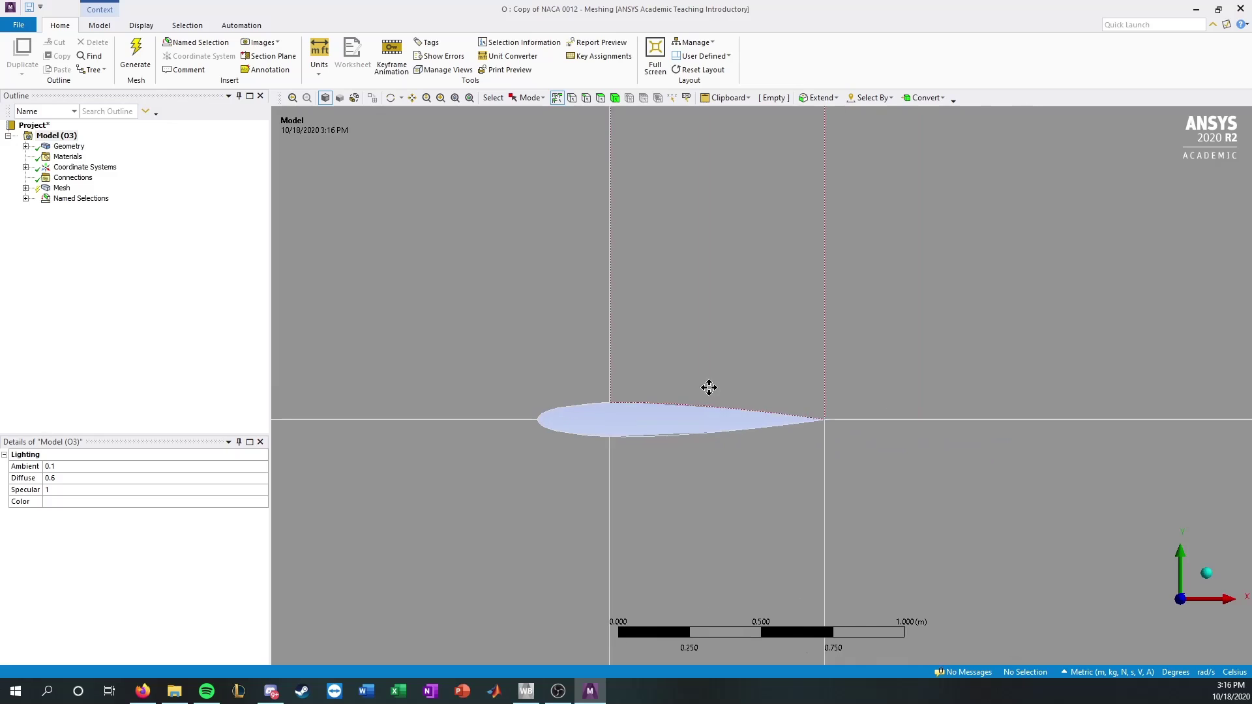
click(25, 188)
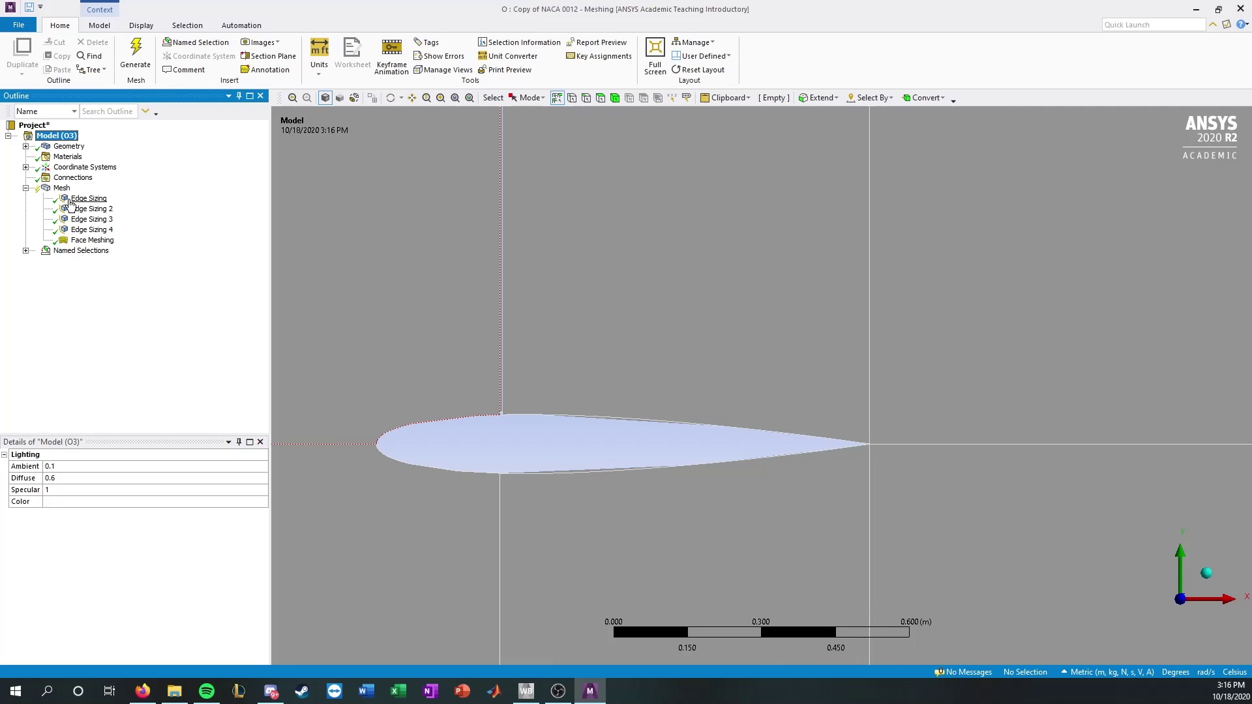
scroll(391, 391, up, 1)
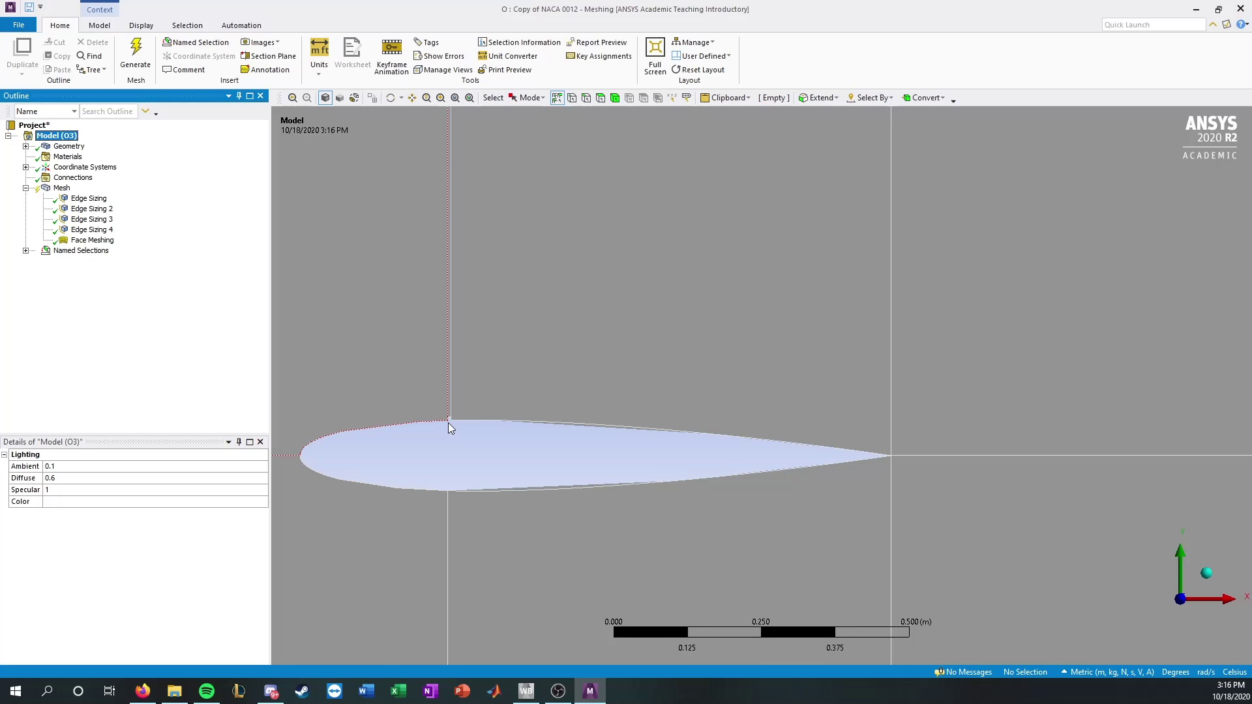
scroll(446, 427, up, 3)
ctrl+middle_drag(417, 436, 655, 429)
scroll(504, 433, up, 3)
Step: Using edge selection, inspect the long vertical edge above the cutout, the cutout's short downstream edge, and the region back to the trailing edge
click(584, 99)
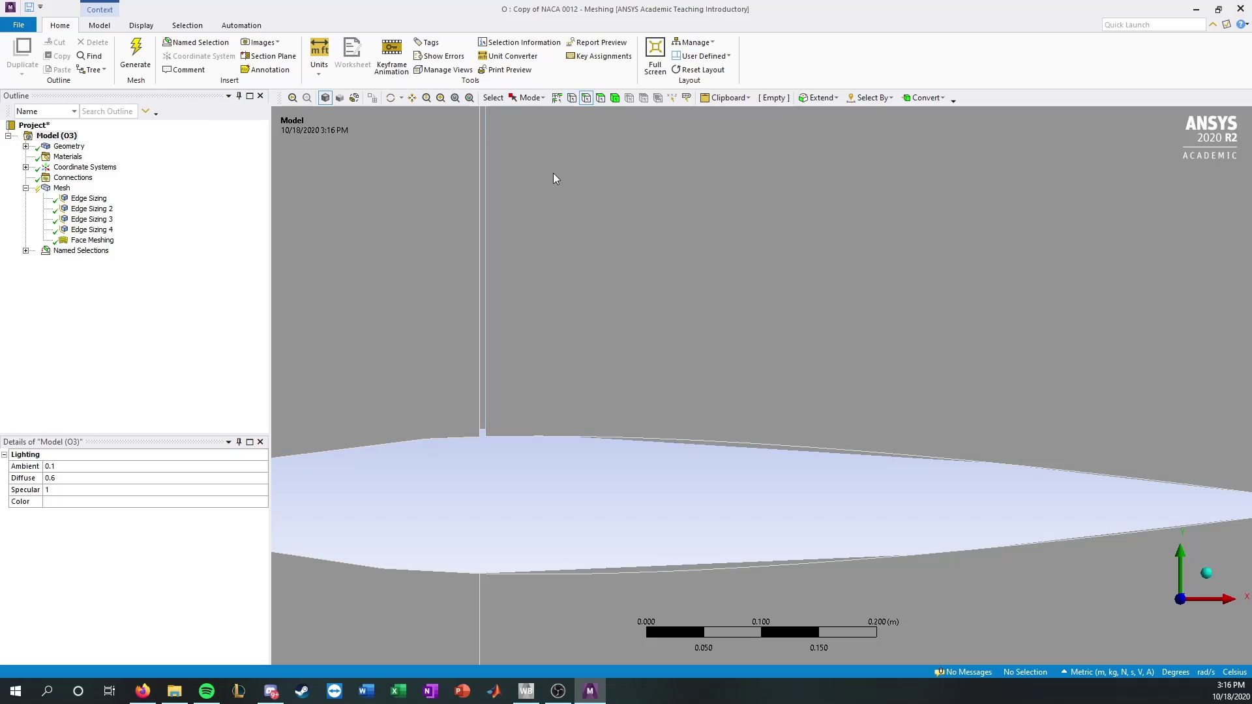
click(487, 237)
scroll(490, 416, up, 3)
ctrl+middle_drag(391, 459, 606, 424)
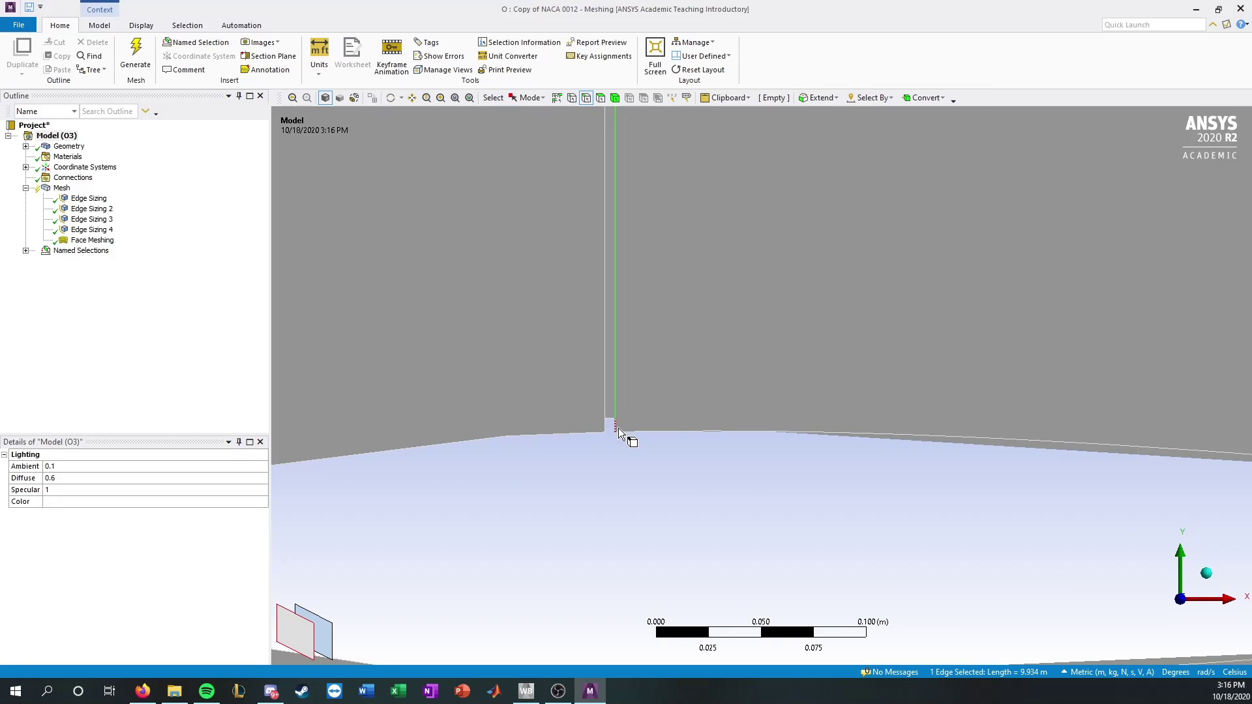
click(618, 427)
scroll(613, 420, down, 1)
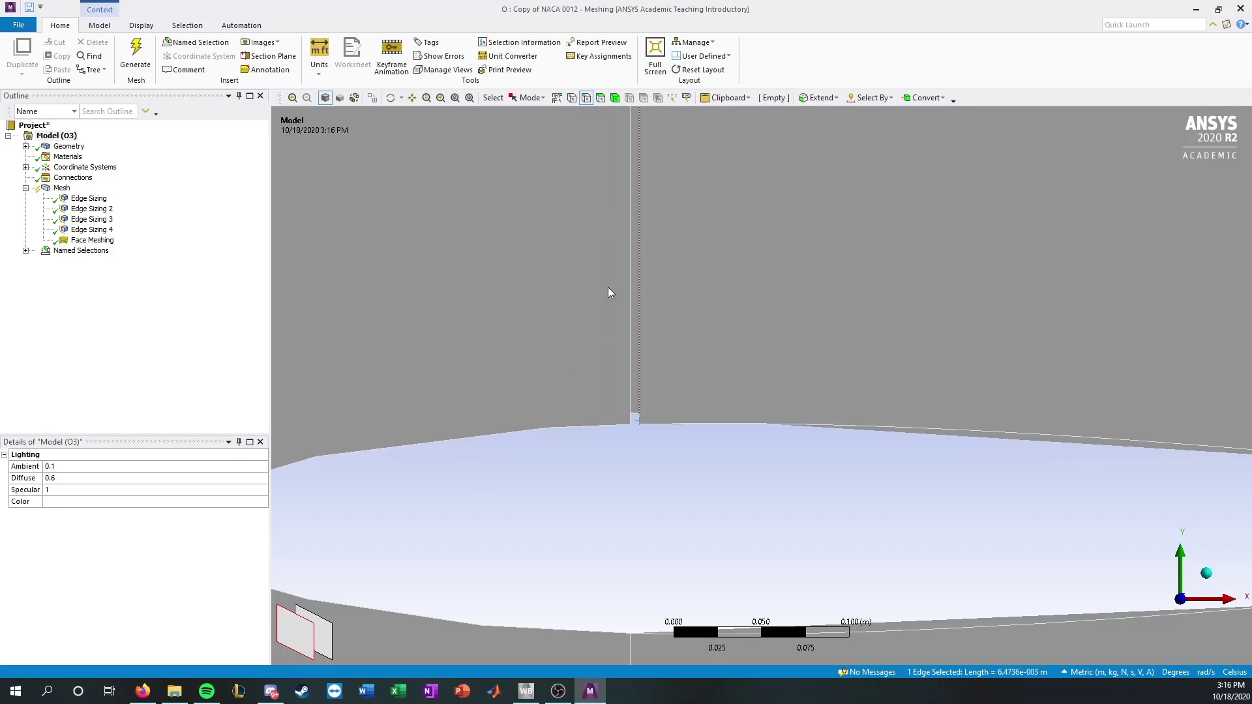
scroll(763, 382, down, 3)
ctrl+middle_drag(814, 380, 403, 381)
scroll(982, 327, down, 2)
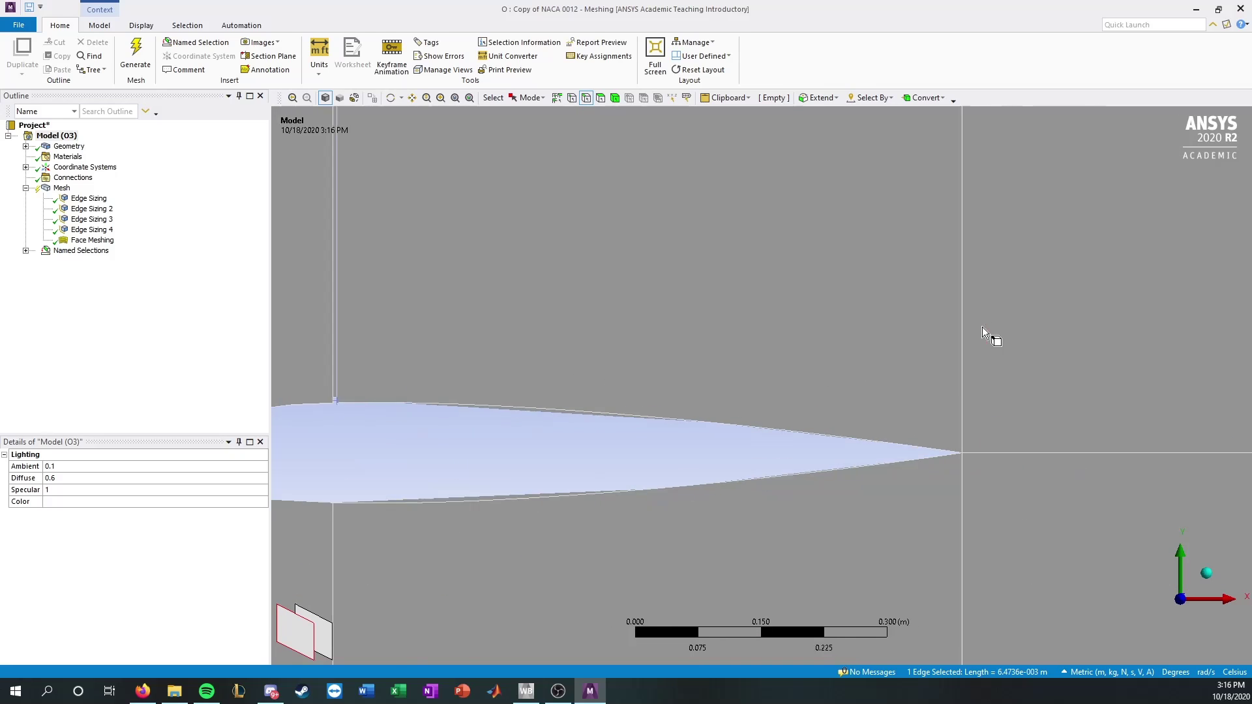
ctrl+middle_drag(908, 291, 843, 425)
scroll(766, 304, down, 2)
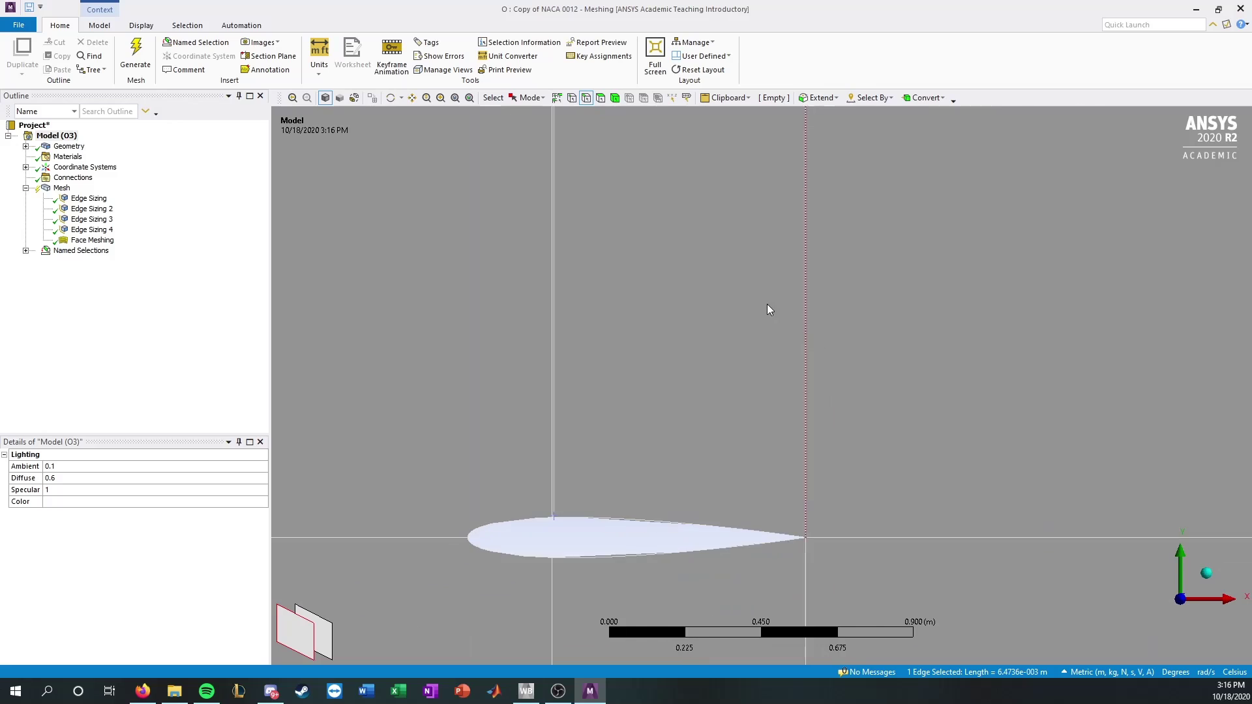
Step: Reopen the geometry scope of the first Edge Sizing and select the upper outlet edge and the vertical edge above the trailing edge
click(90, 198)
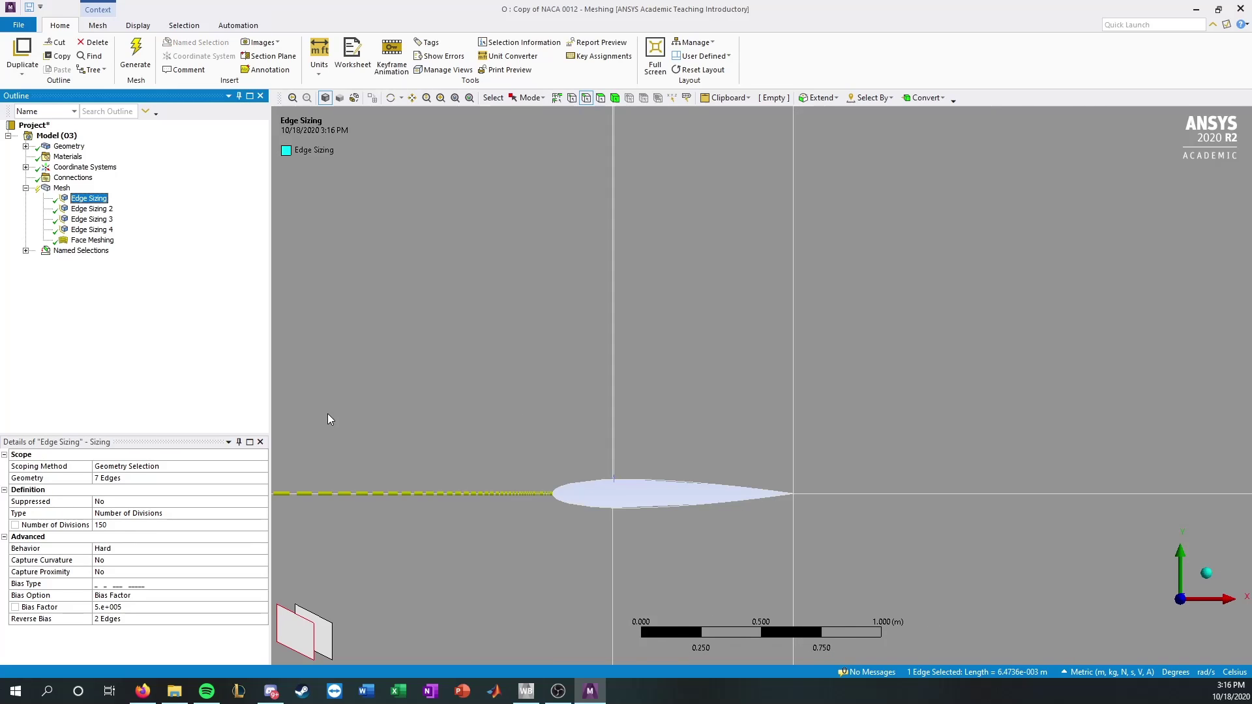
scroll(521, 394, down, 5)
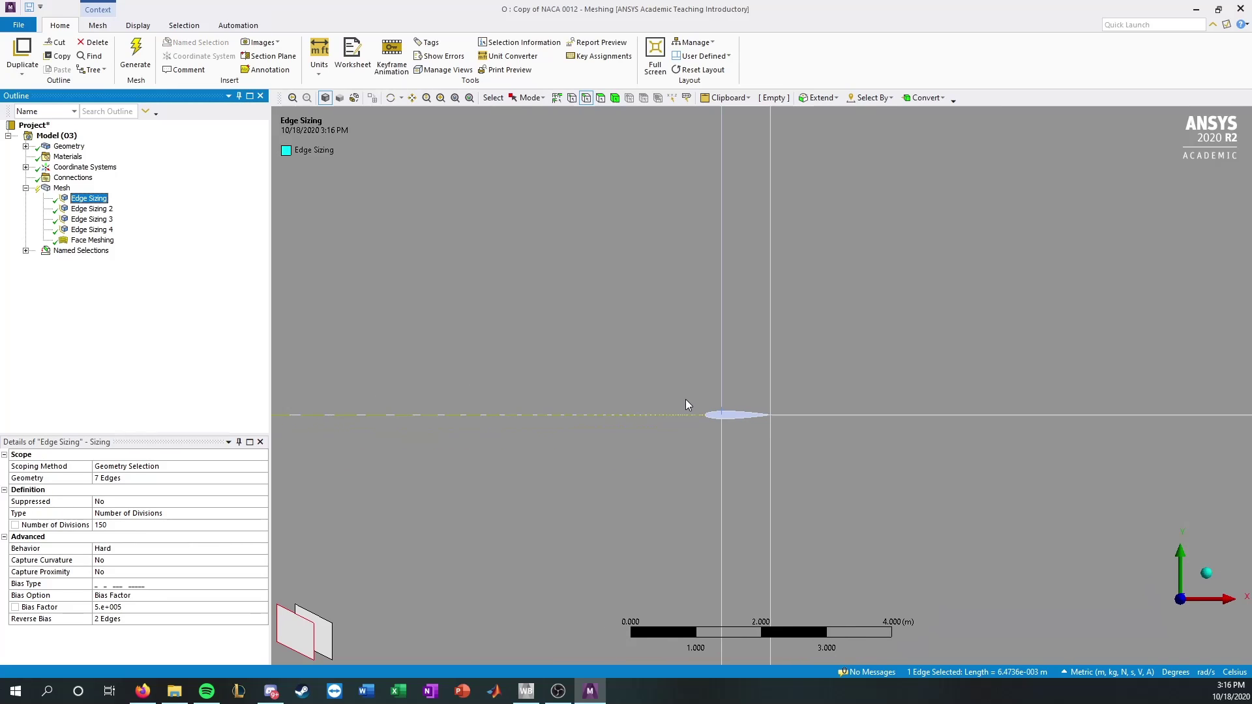
click(139, 607)
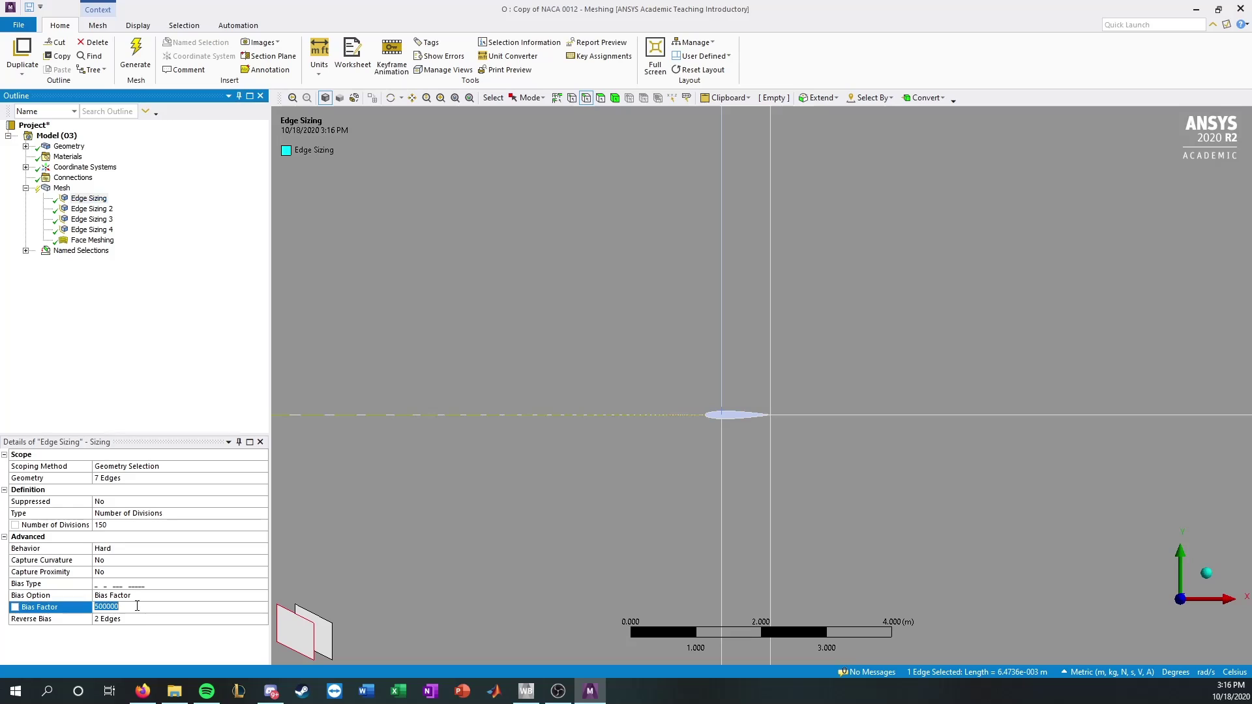
scroll(785, 388, up, 2)
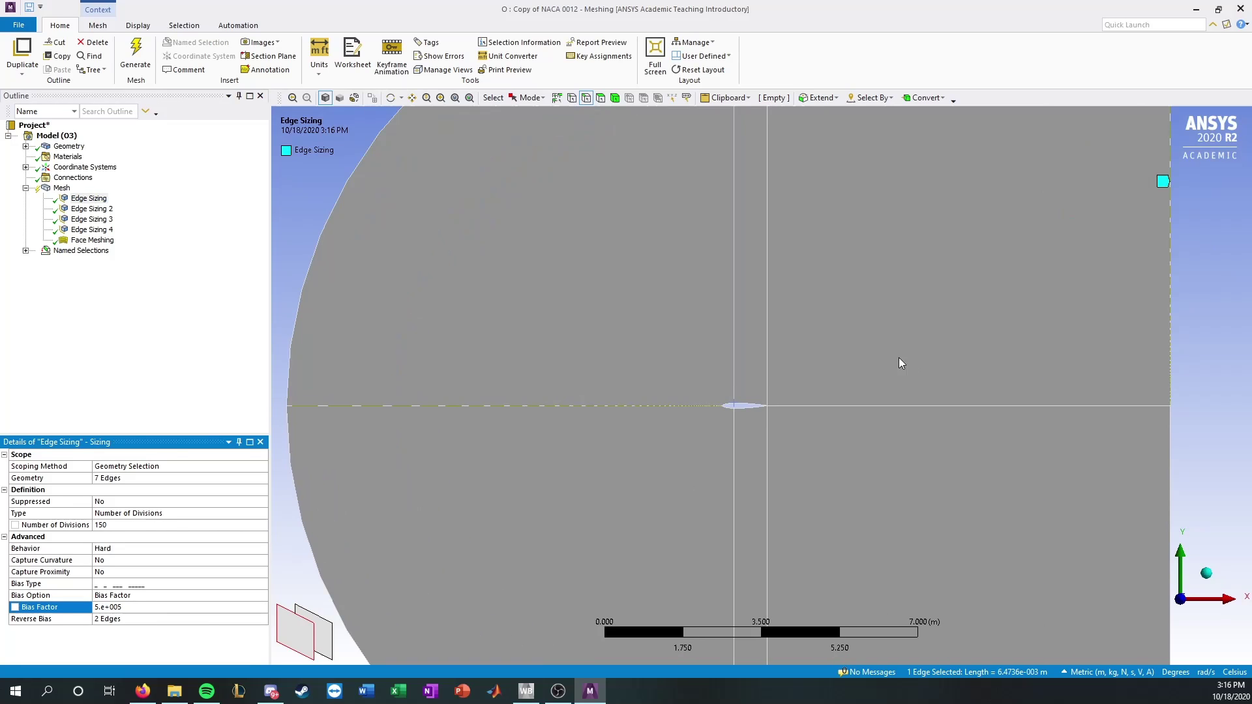
click(154, 479)
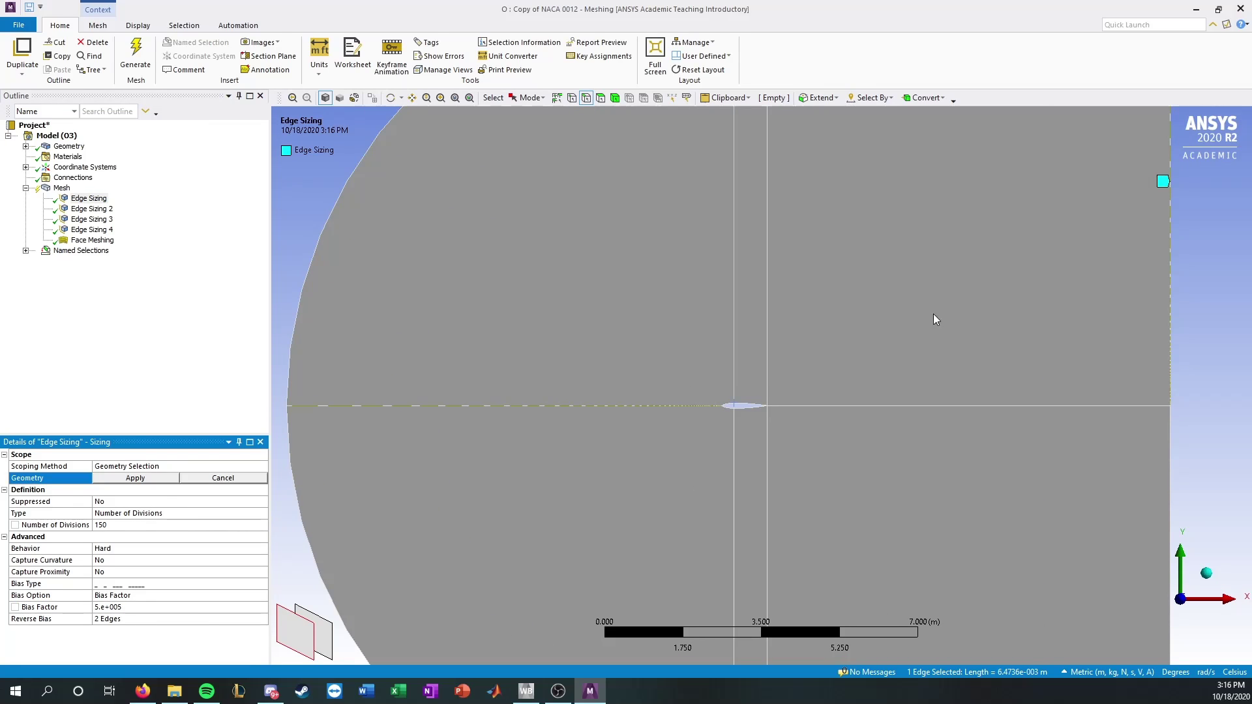
click(319, 234)
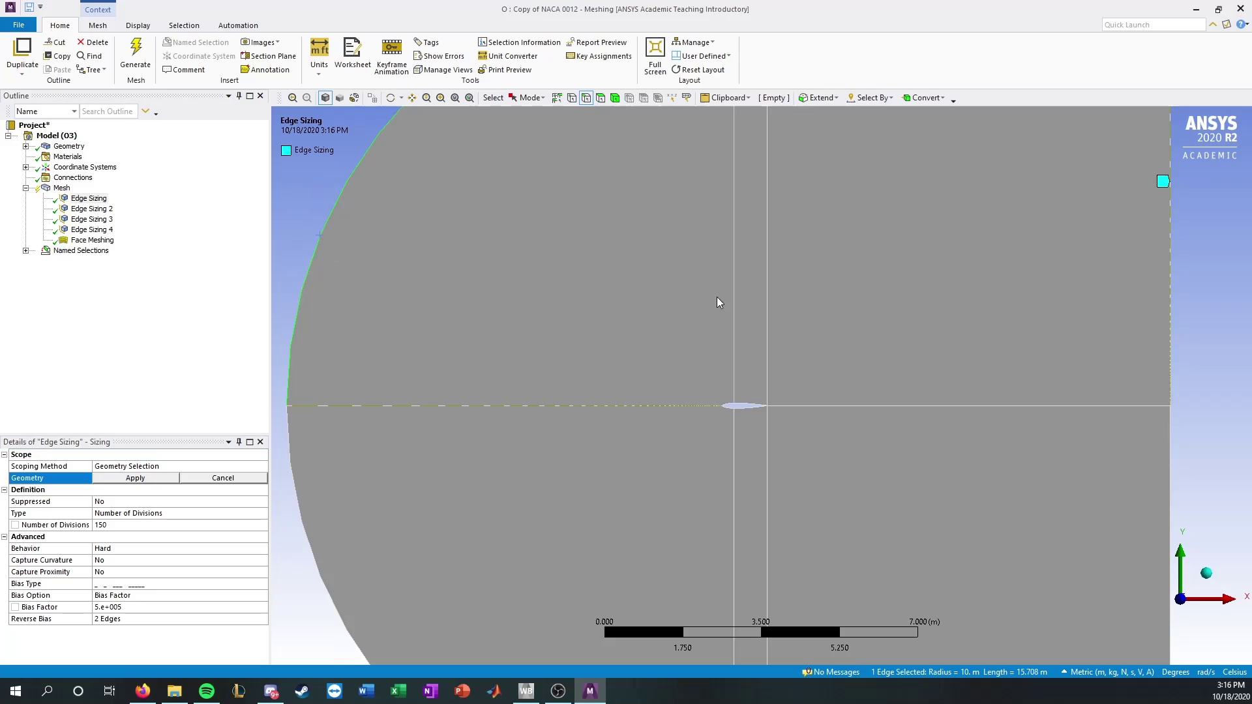
click(1170, 266)
ctrl+click(768, 304)
Step: Examine the two closely spaced vertical edges above the rectangular cutout and their position along the airfoil
scroll(685, 380, up, 3)
scroll(686, 380, up, 6)
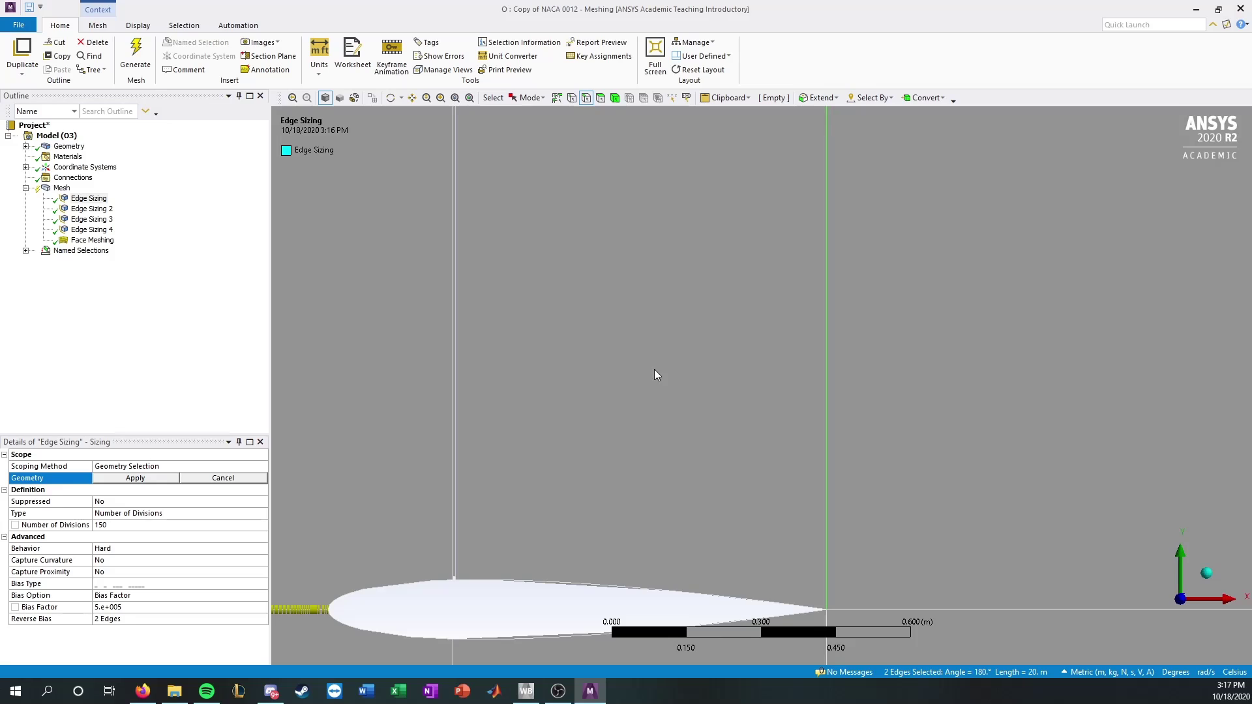
ctrl+middle_drag(654, 369, 1100, 246)
scroll(894, 449, up, 3)
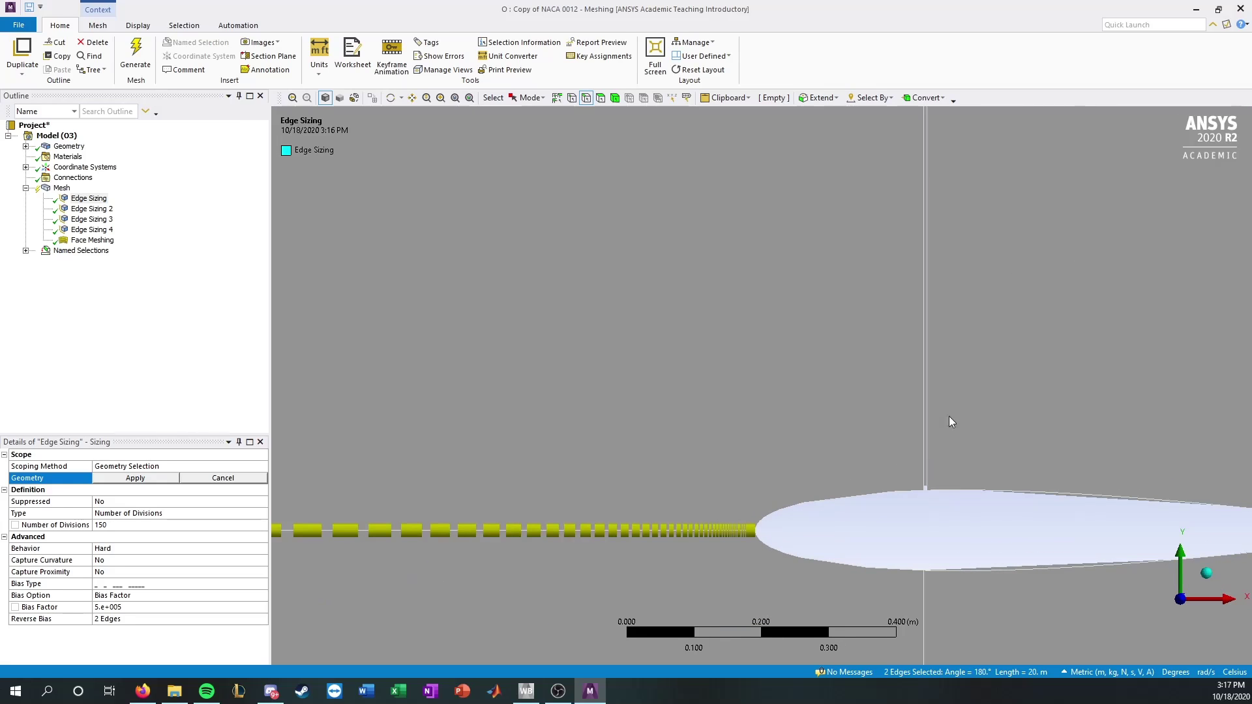
scroll(976, 412, up, 1)
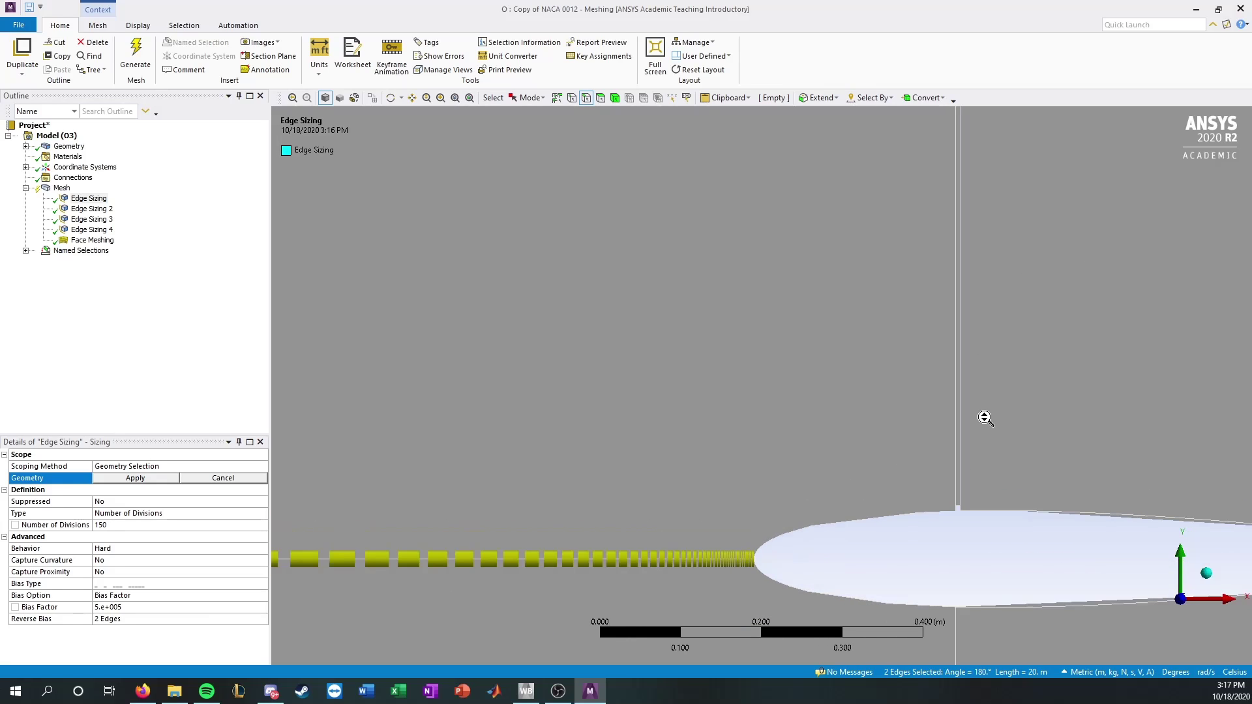
scroll(965, 511, up, 2)
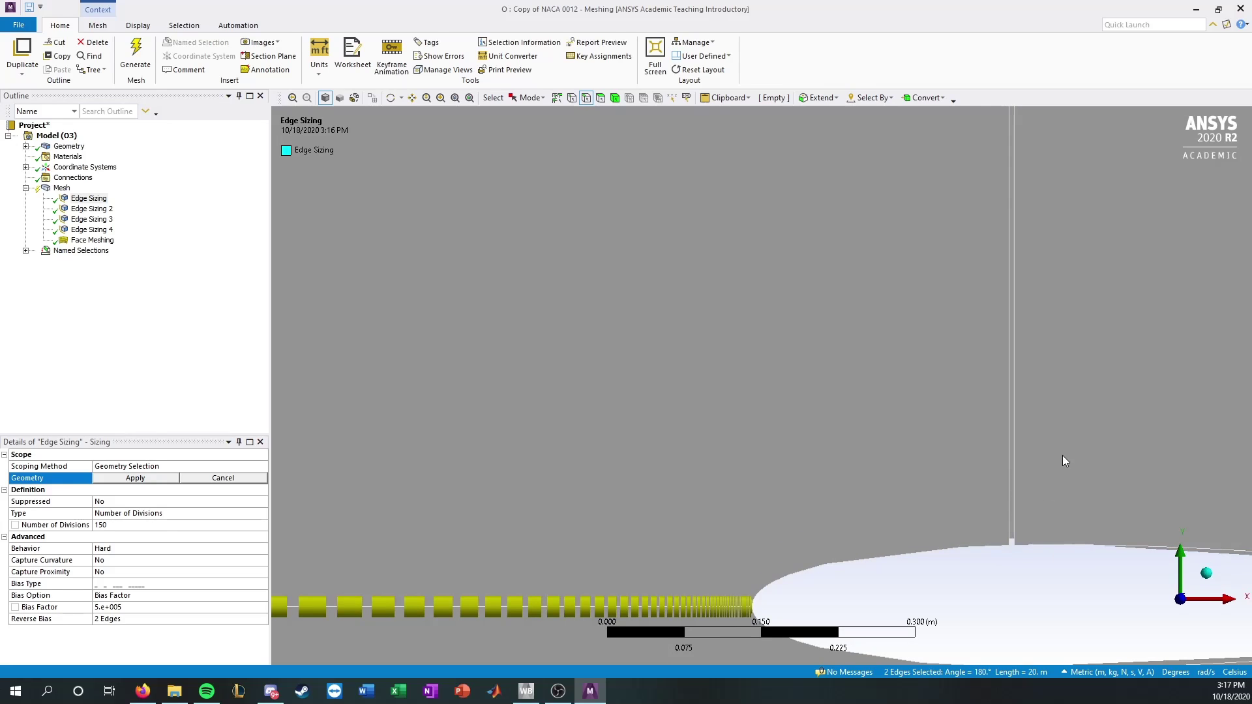
scroll(908, 370, up, 4)
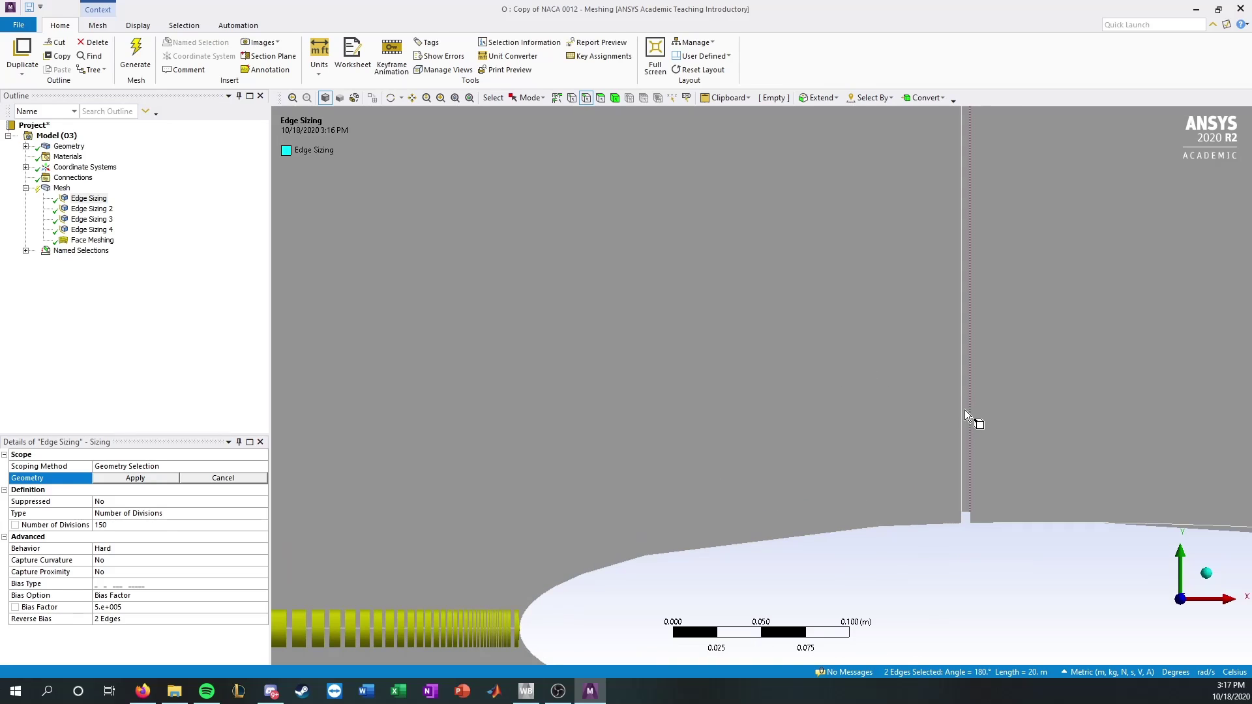
ctrl+middle_drag(975, 442, 880, 386)
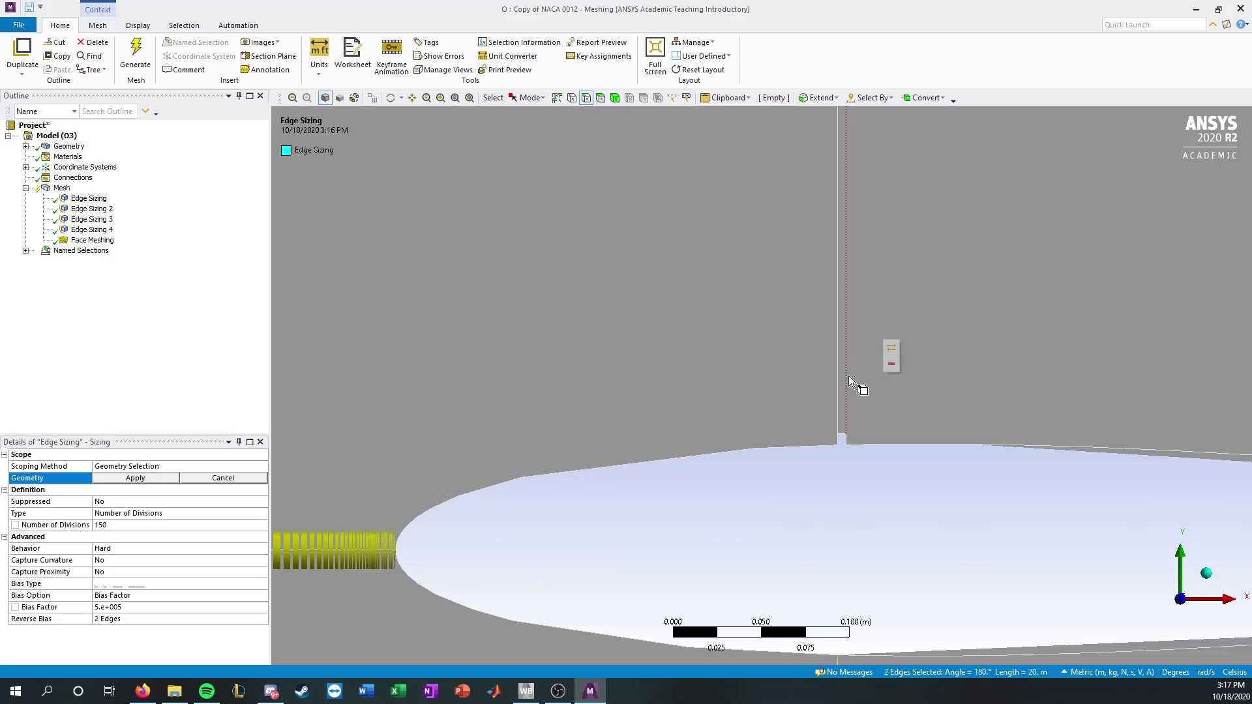
scroll(847, 375, down, 6)
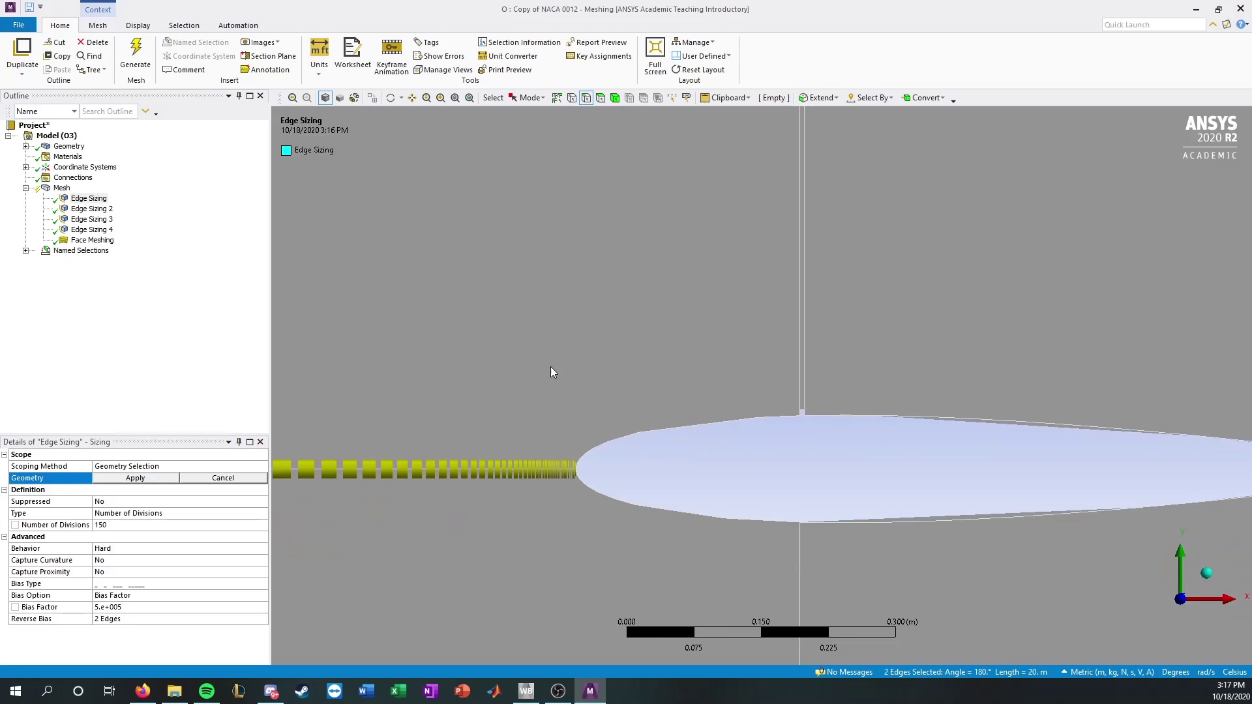
scroll(867, 370, down, 2)
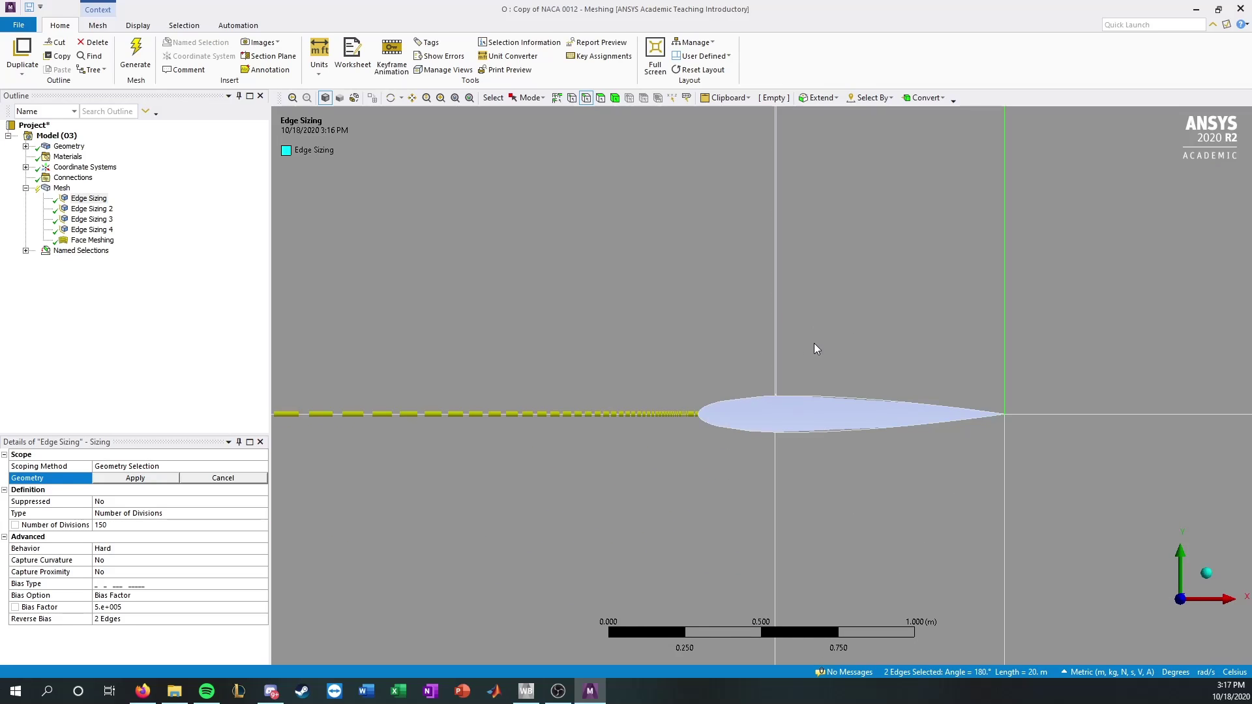
Step: Add the upstream horizontal edge, both lower vertical edges and the lower outlet edge to the Edge Sizing scope, and set its bias factor to 50000
scroll(910, 355, down, 8)
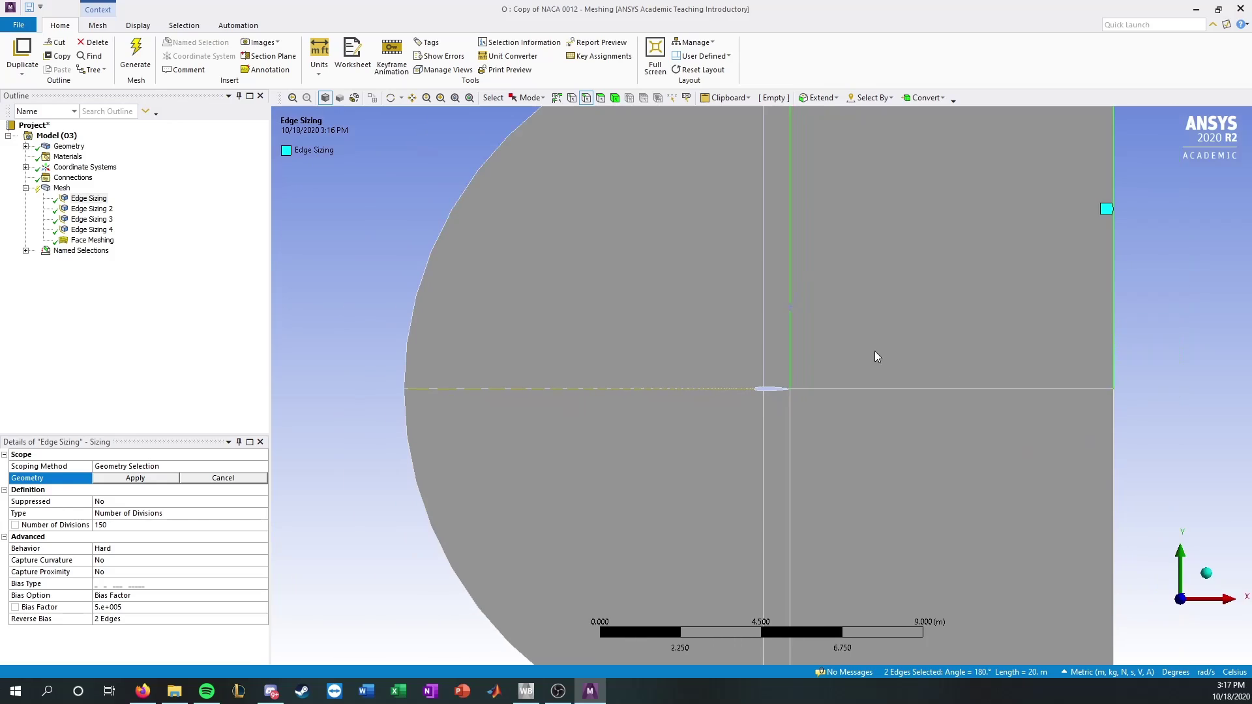
ctrl+click(686, 389)
ctrl+click(764, 437)
ctrl+click(789, 437)
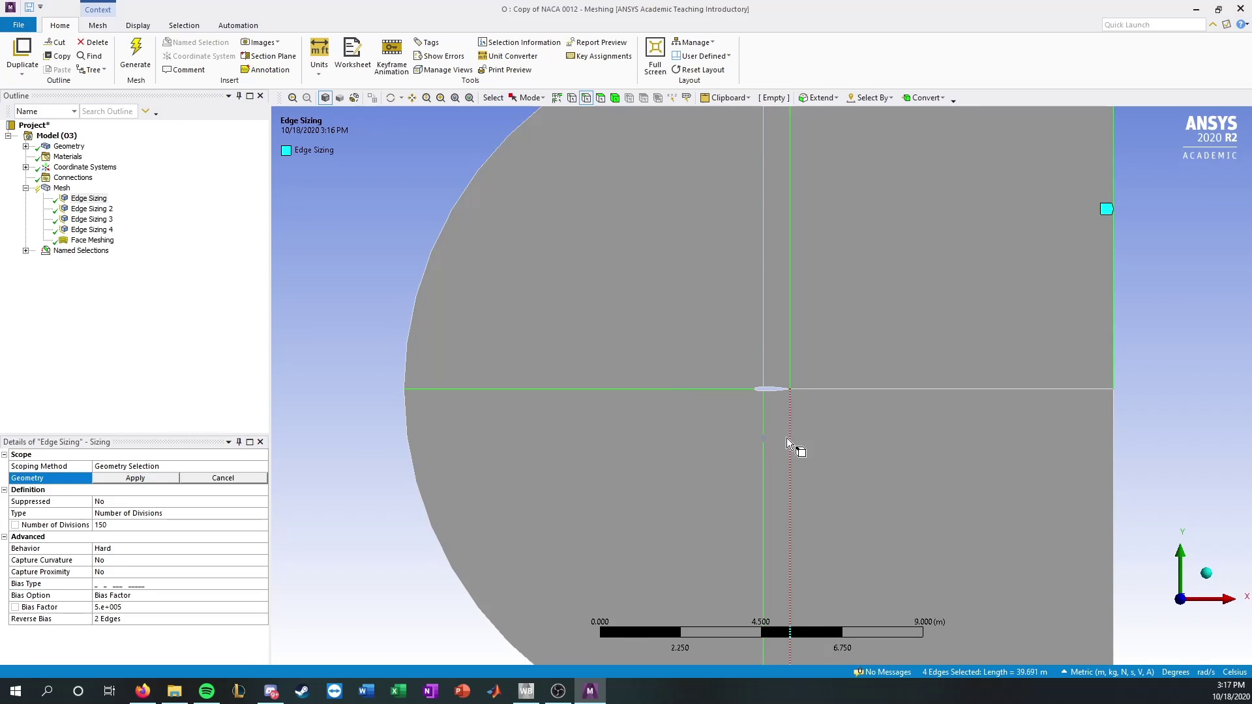
ctrl+click(1112, 429)
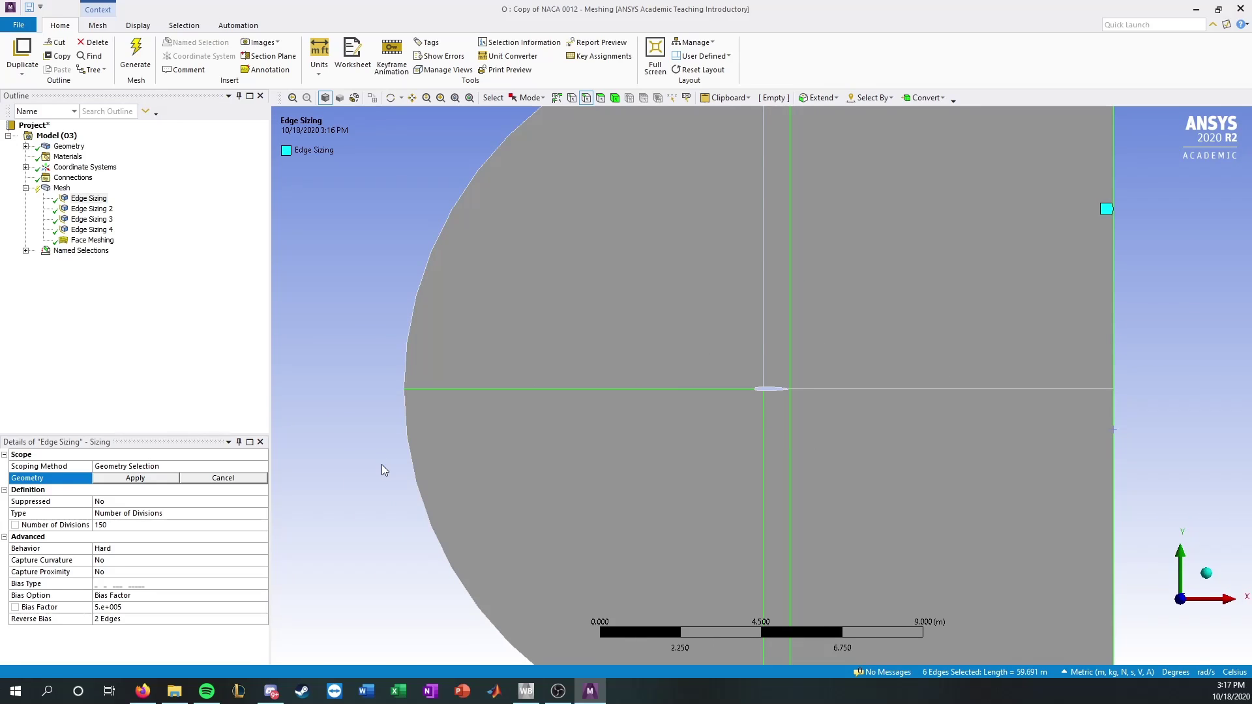
click(154, 479)
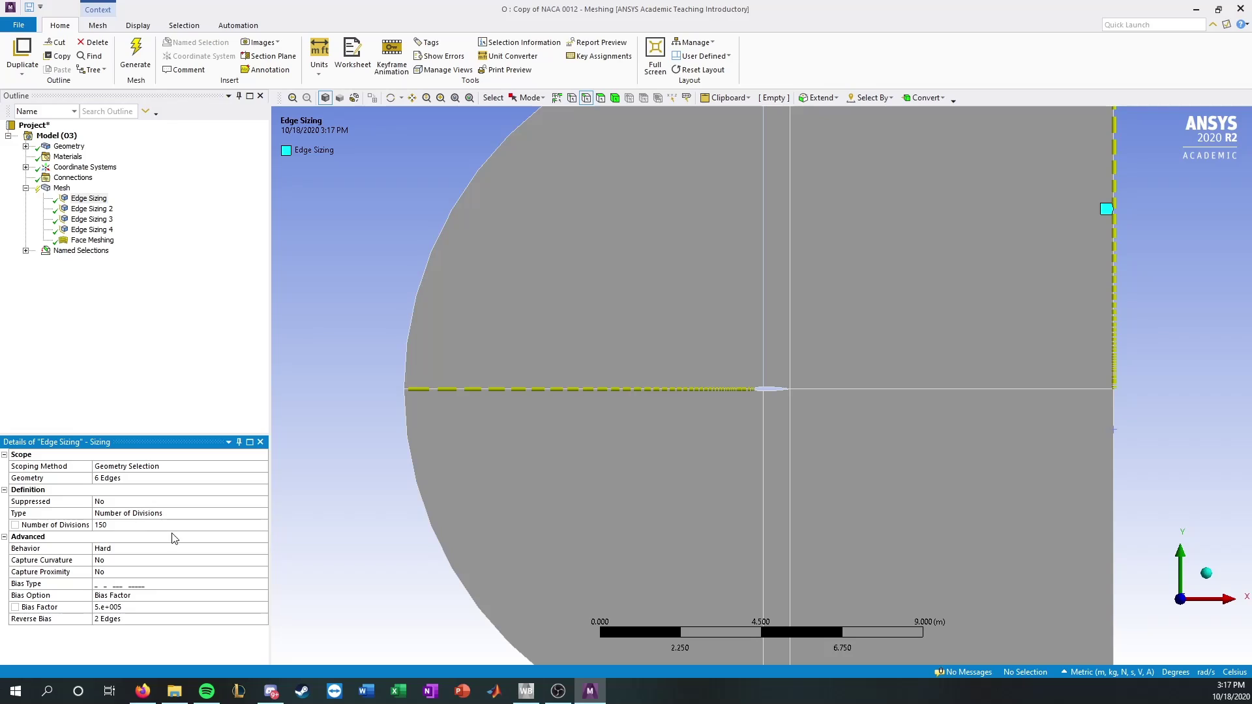
click(135, 606)
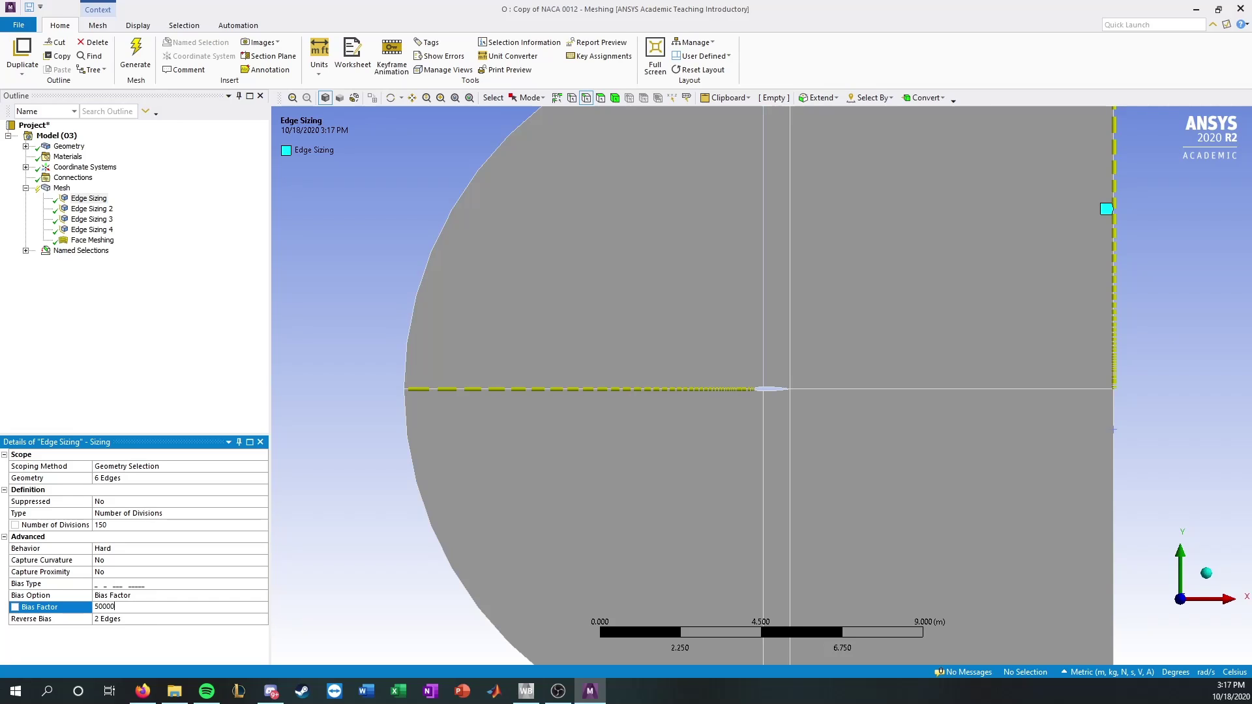
key(Return)
Step: Examine the Edge Sizing bias spacing and direction at the leading edge, trailing edge and outlet, and check the edges above the cutout
scroll(832, 363, up, 10)
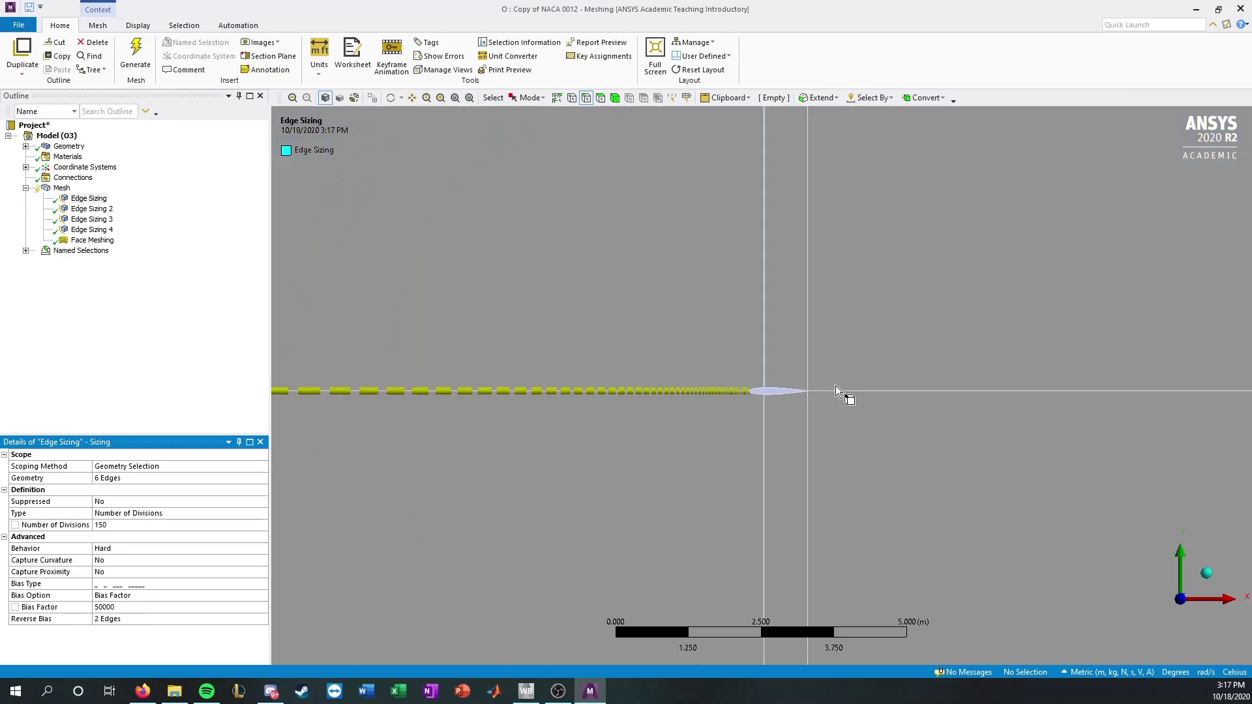
scroll(1011, 347, up, 2)
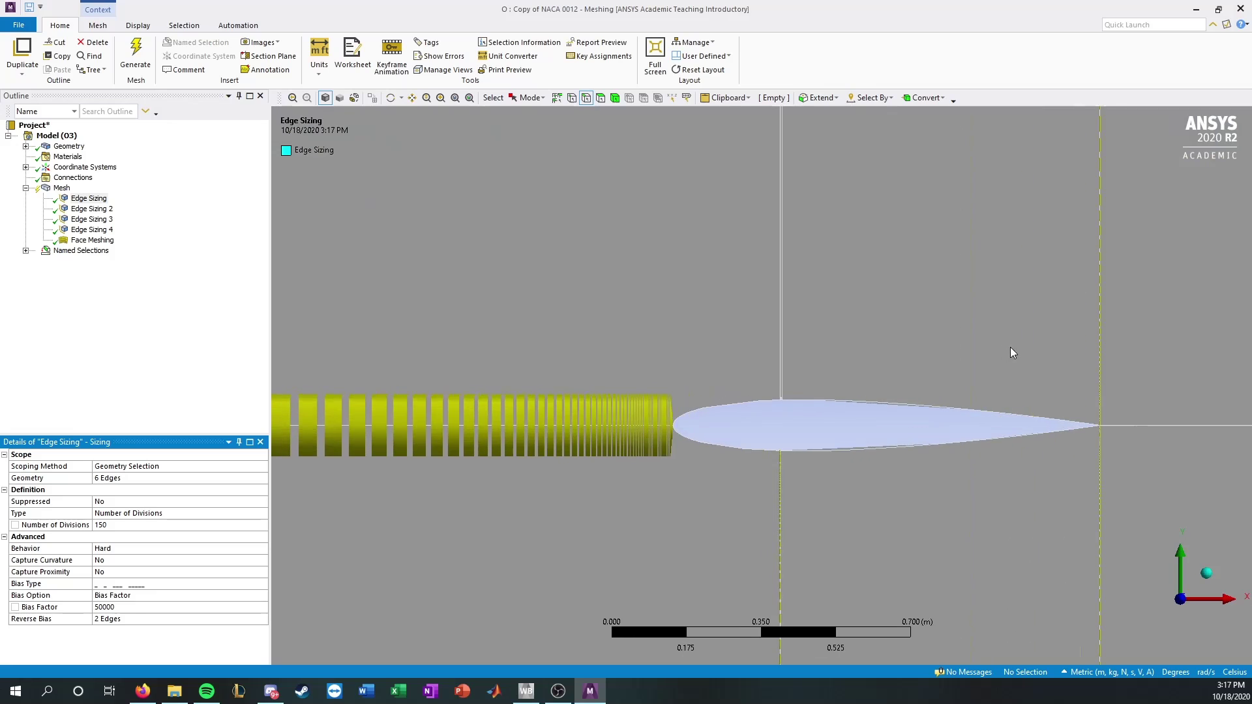
ctrl+middle_drag(1048, 347, 679, 326)
scroll(1075, 342, down, 1)
scroll(1076, 336, down, 3)
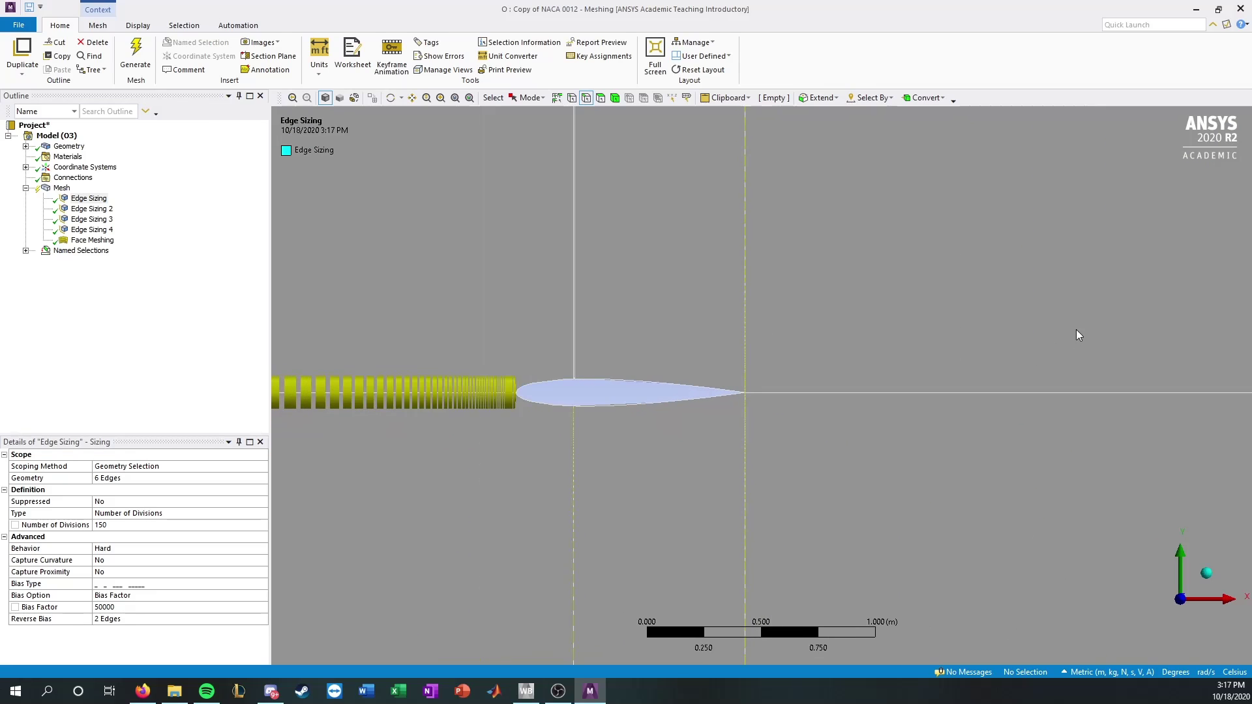
ctrl+middle_drag(1099, 347, 558, 345)
scroll(558, 345, down, 2)
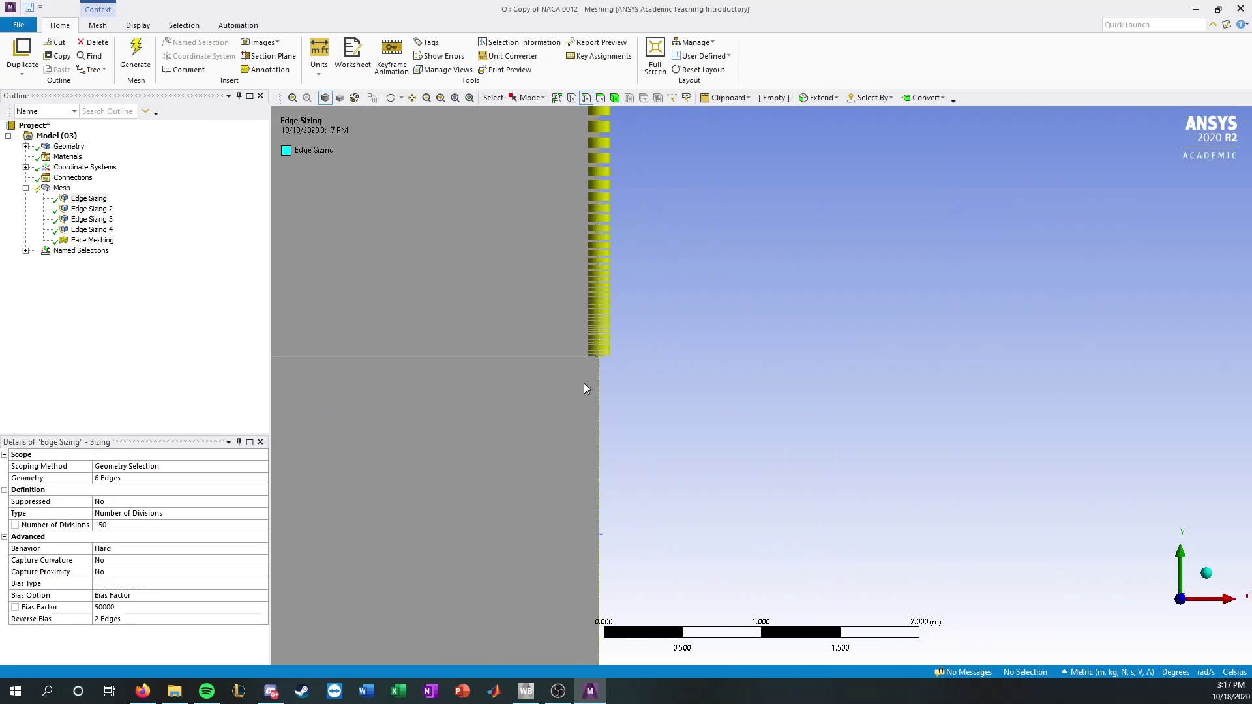
scroll(478, 384, down, 4)
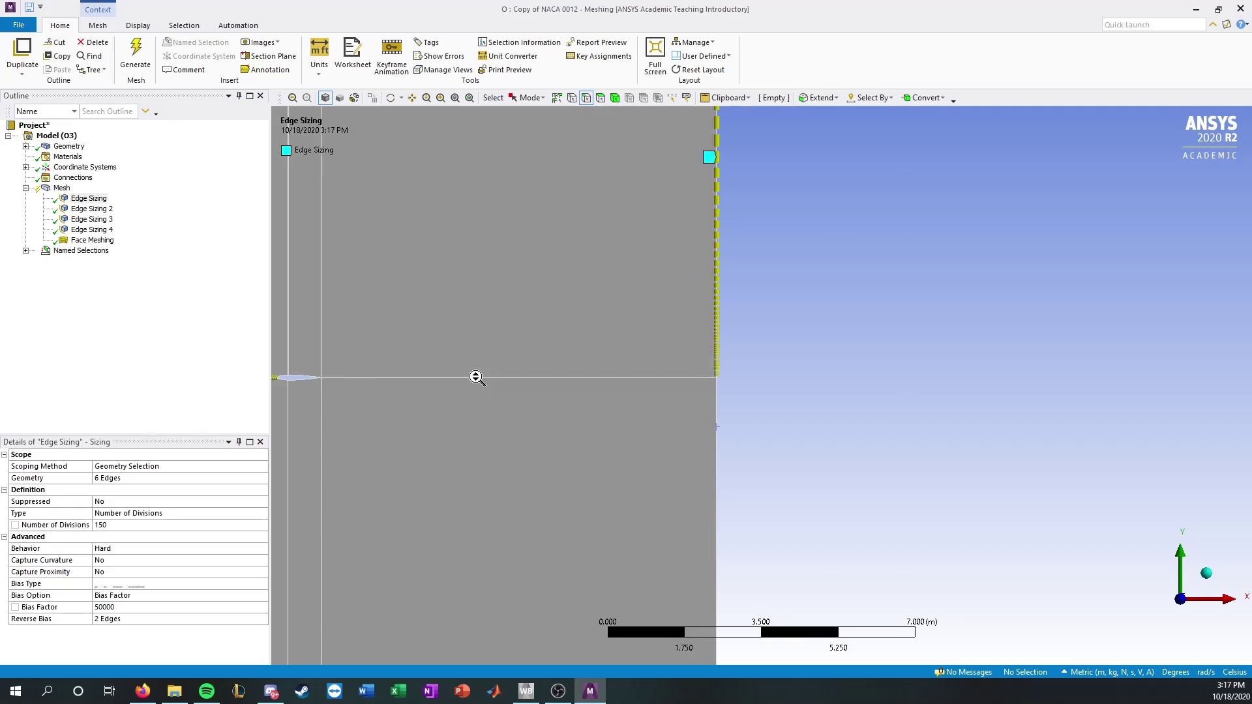
ctrl+middle_drag(518, 382, 843, 406)
scroll(746, 397, up, 5)
scroll(616, 374, up, 3)
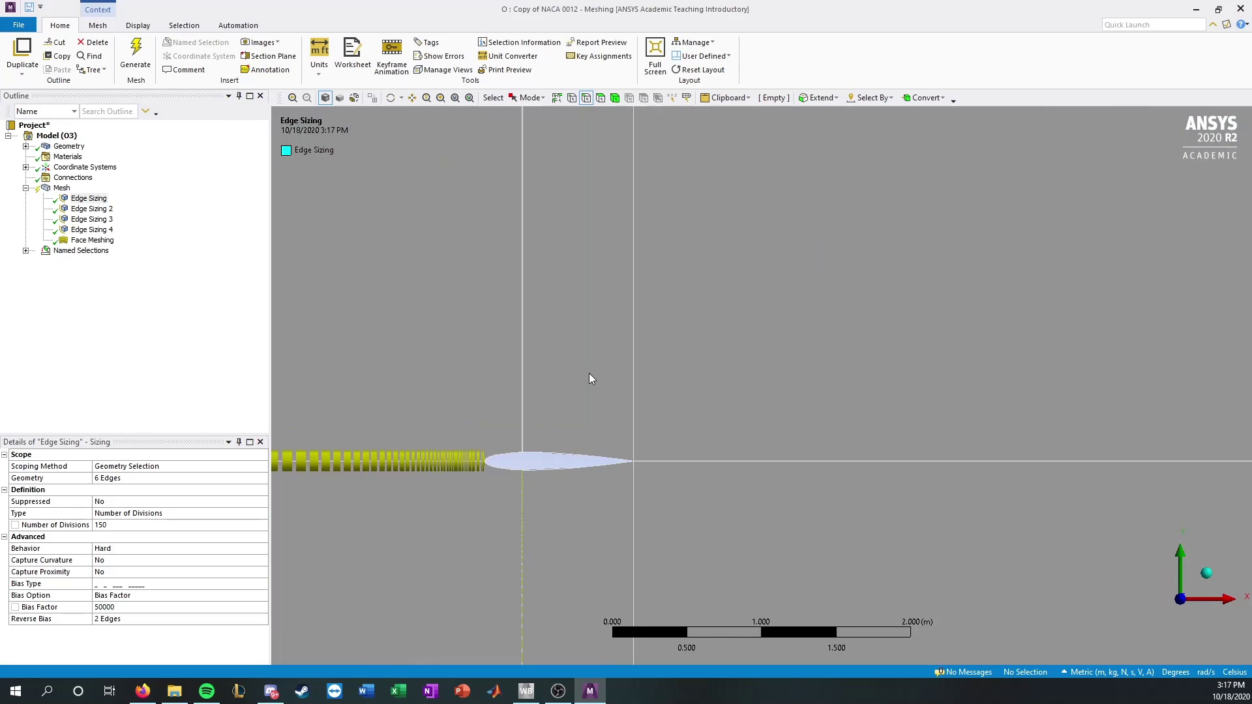
ctrl+middle_drag(590, 375, 757, 350)
scroll(718, 381, up, 2)
scroll(623, 414, up, 4)
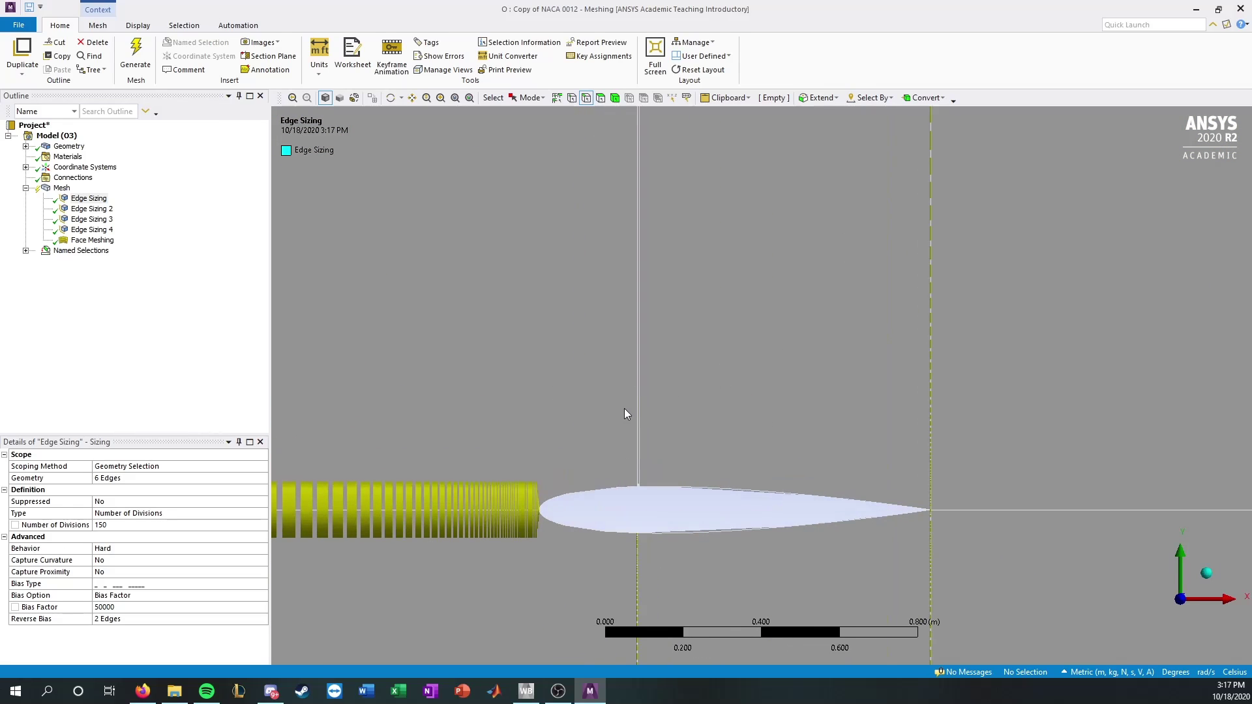
ctrl+middle_drag(596, 433, 734, 316)
scroll(604, 424, up, 7)
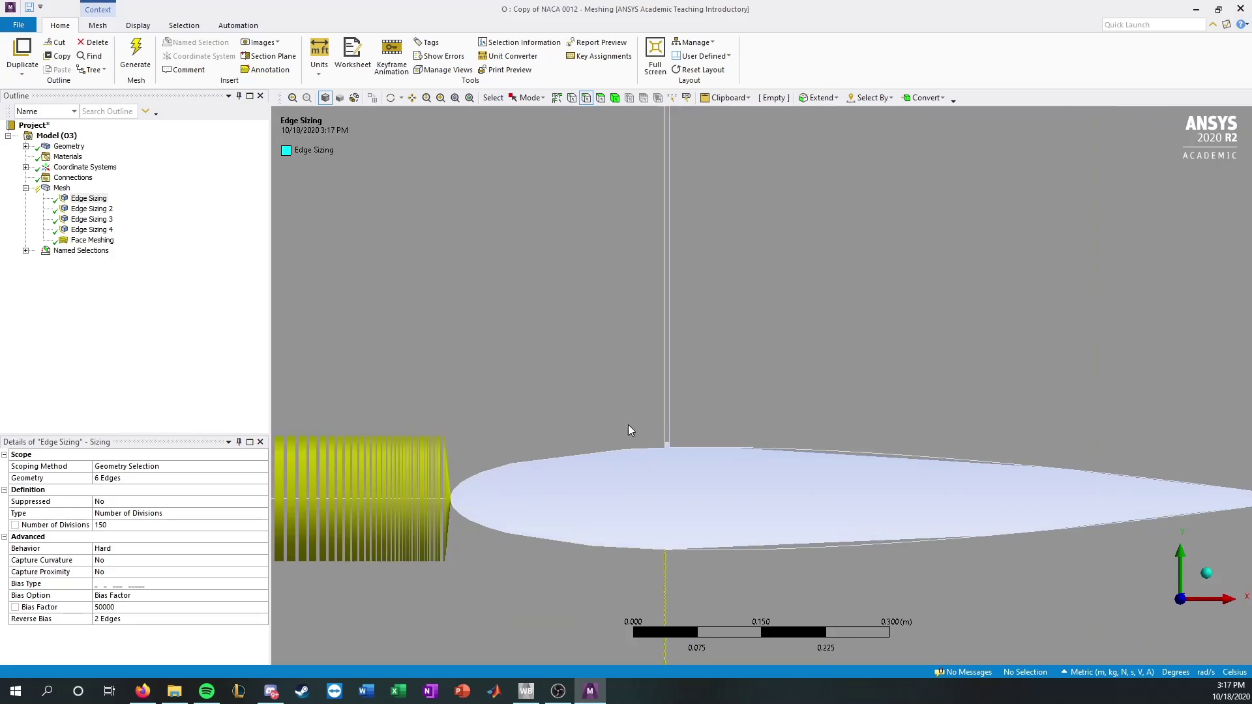
ctrl+middle_drag(593, 424, 817, 306)
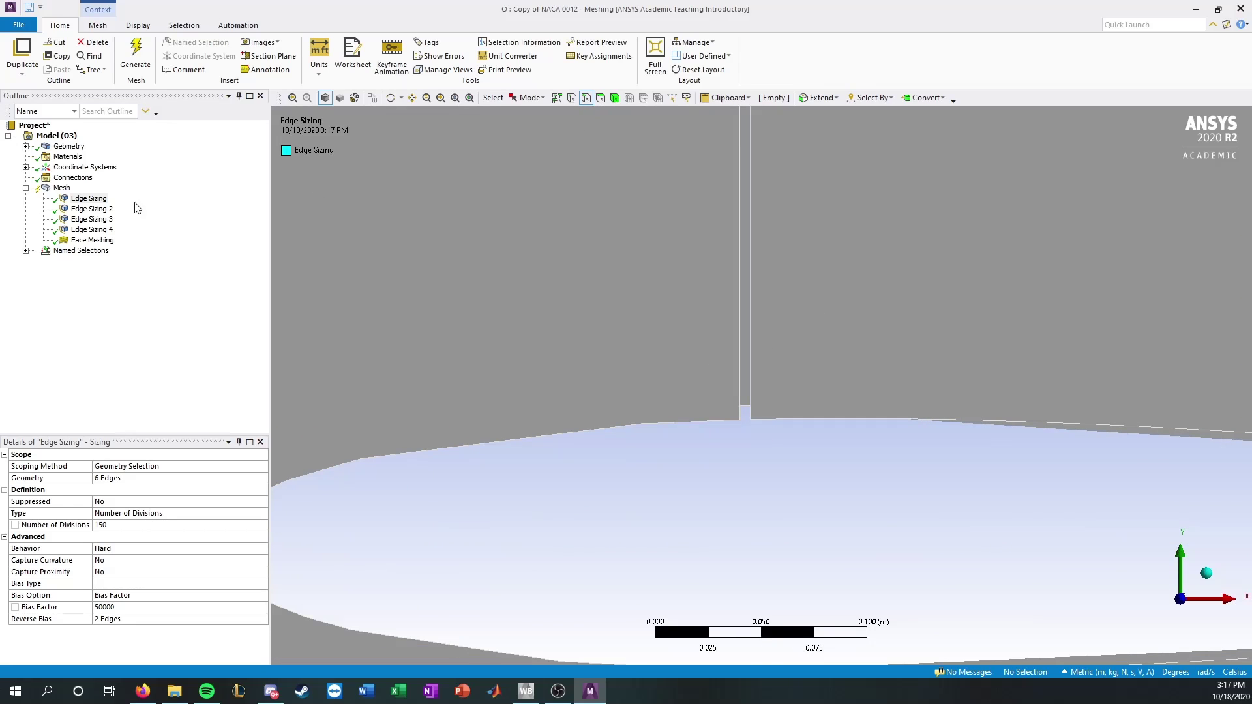
Step: Review the settings of Edge Sizing 2 and its scoped edges across the whole fluid domain
click(88, 209)
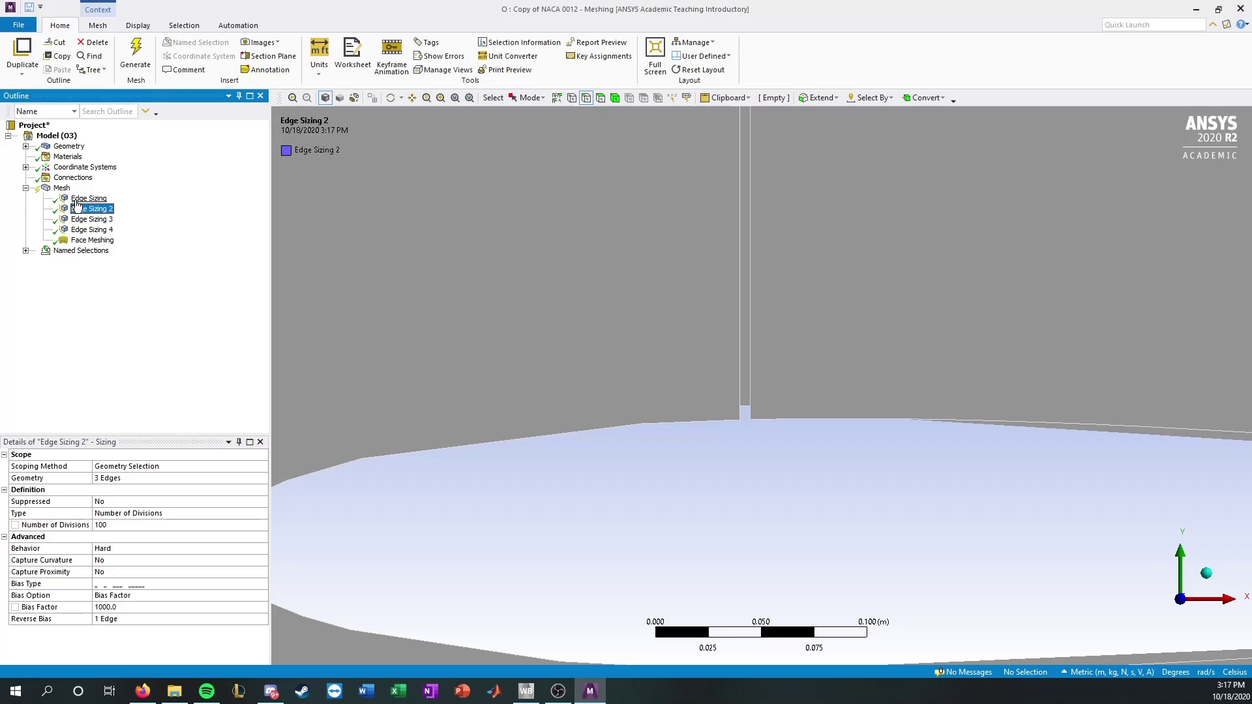
click(73, 199)
click(88, 209)
scroll(648, 464, down, 8)
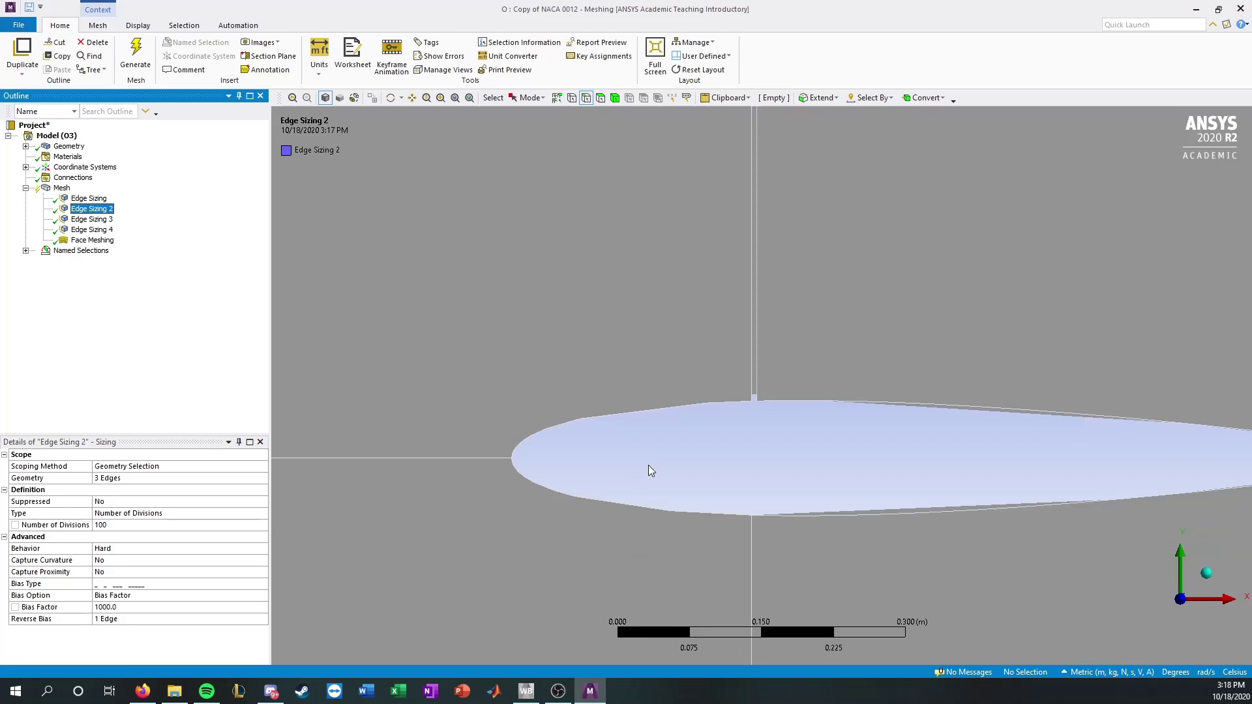
scroll(714, 391, down, 10)
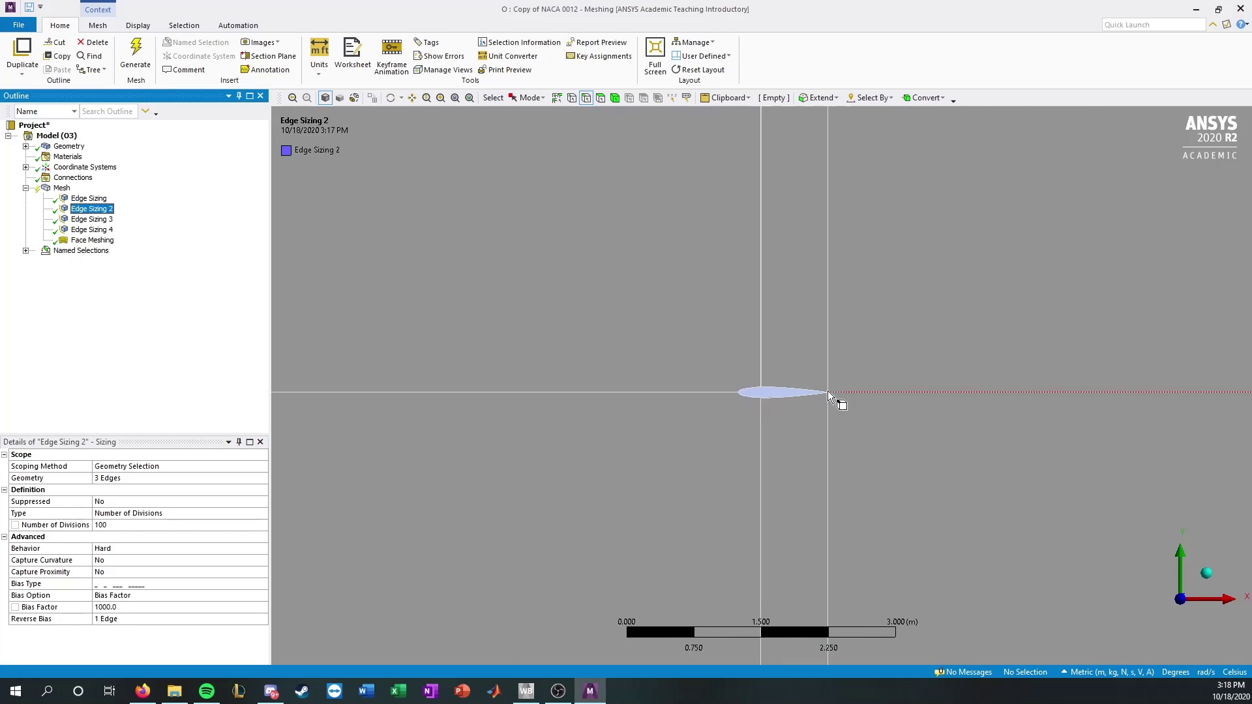
scroll(910, 228, down, 5)
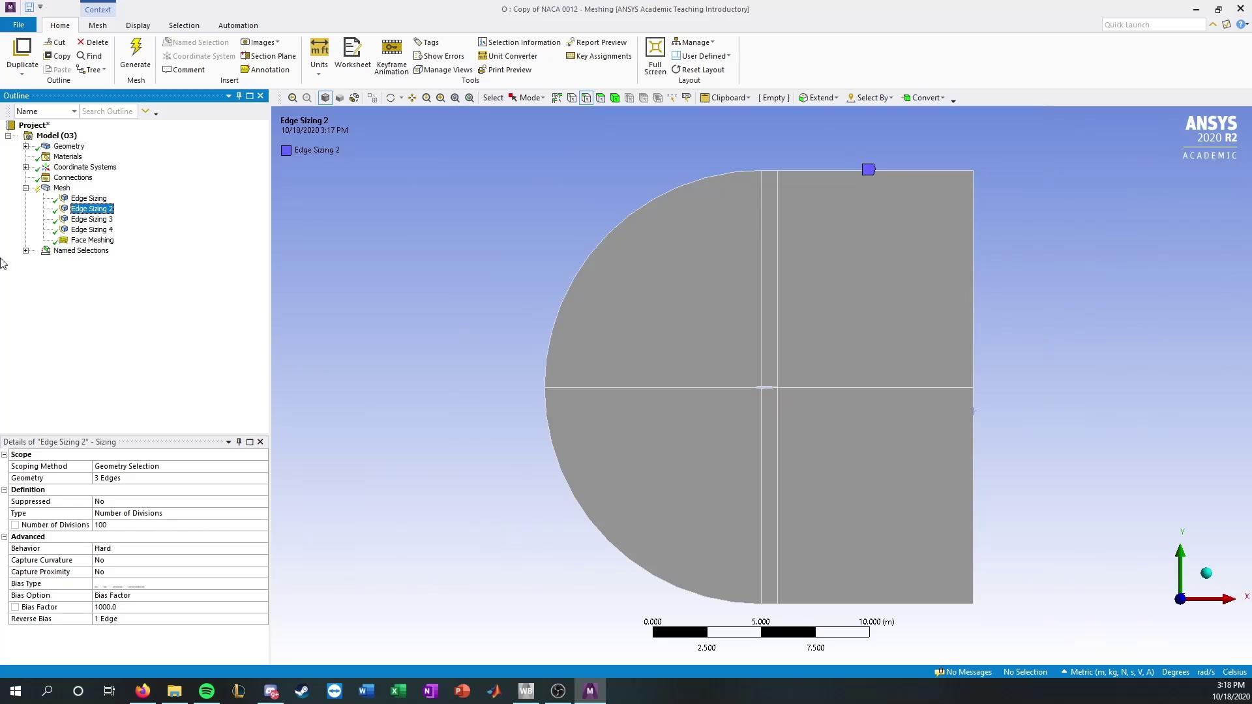
Step: Rescope Edge Sizing 3 to three edges: the upper far-field edge downstream of the cutout, the aft lower airfoil surface, and the lower far-field edge
click(78, 220)
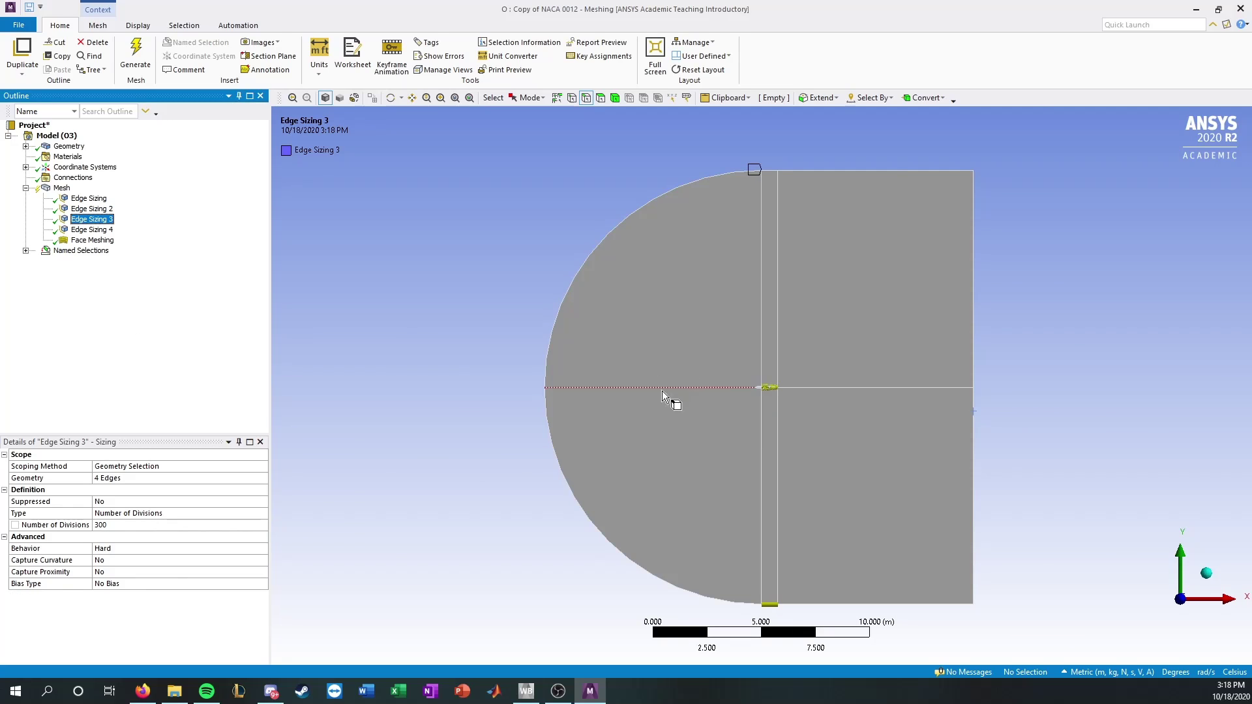
click(149, 480)
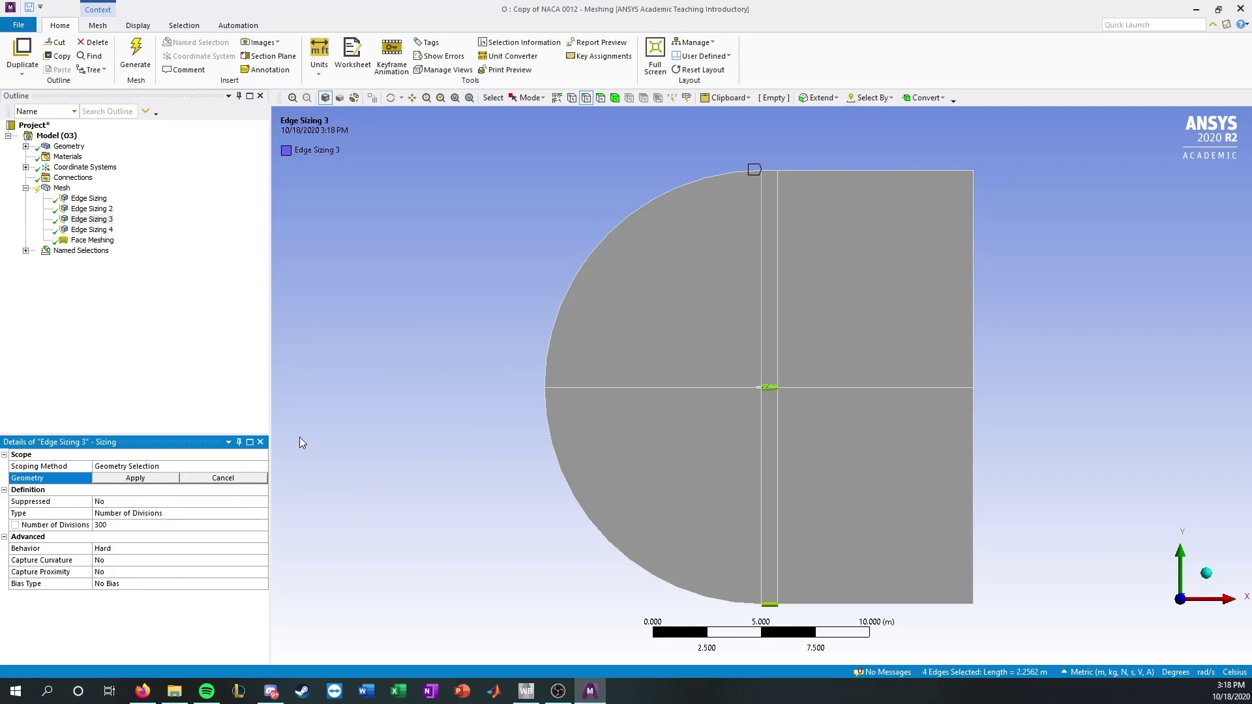
scroll(709, 248, up, 5)
scroll(697, 391, down, 3)
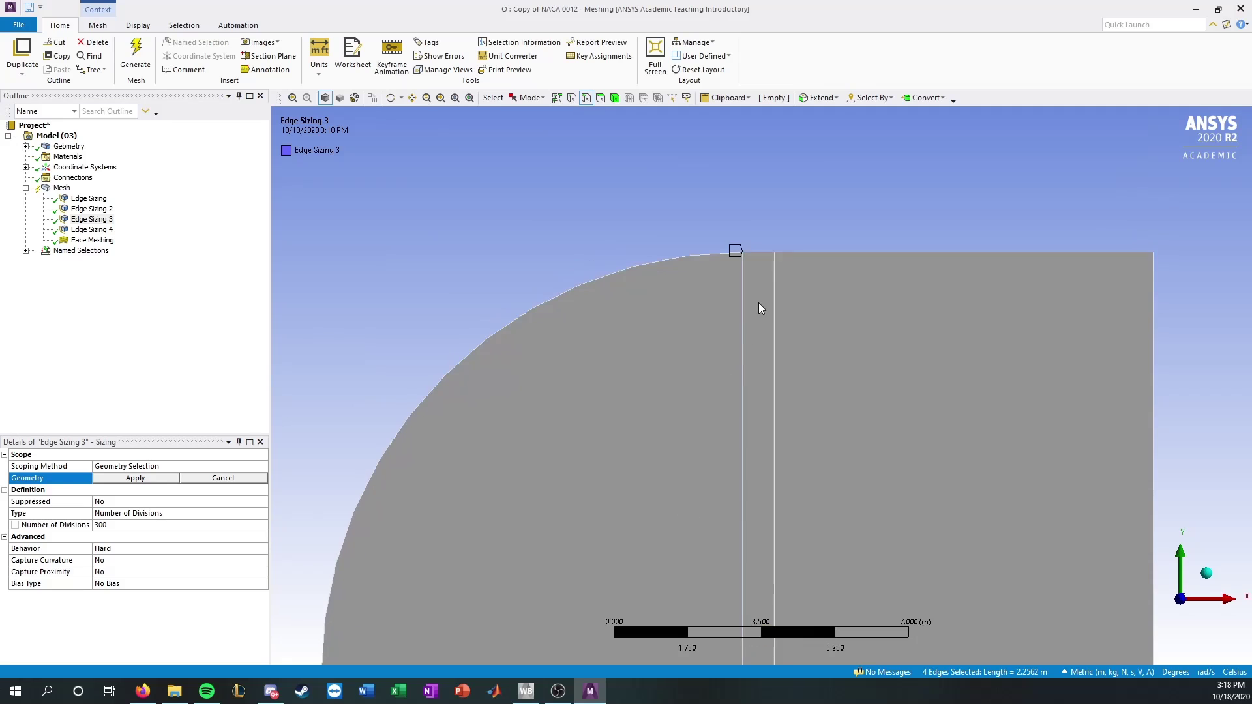
click(750, 420)
scroll(777, 243, up, 2)
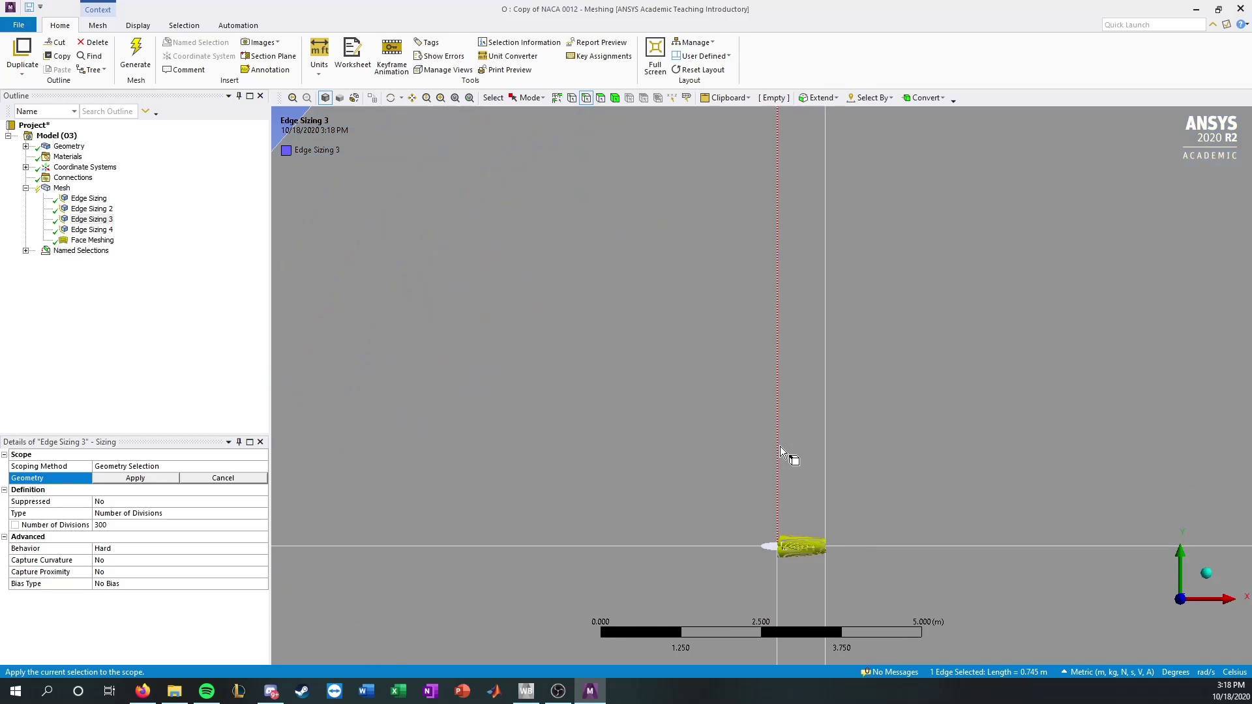
ctrl+middle_drag(779, 446, 733, 342)
scroll(811, 433, up, 4)
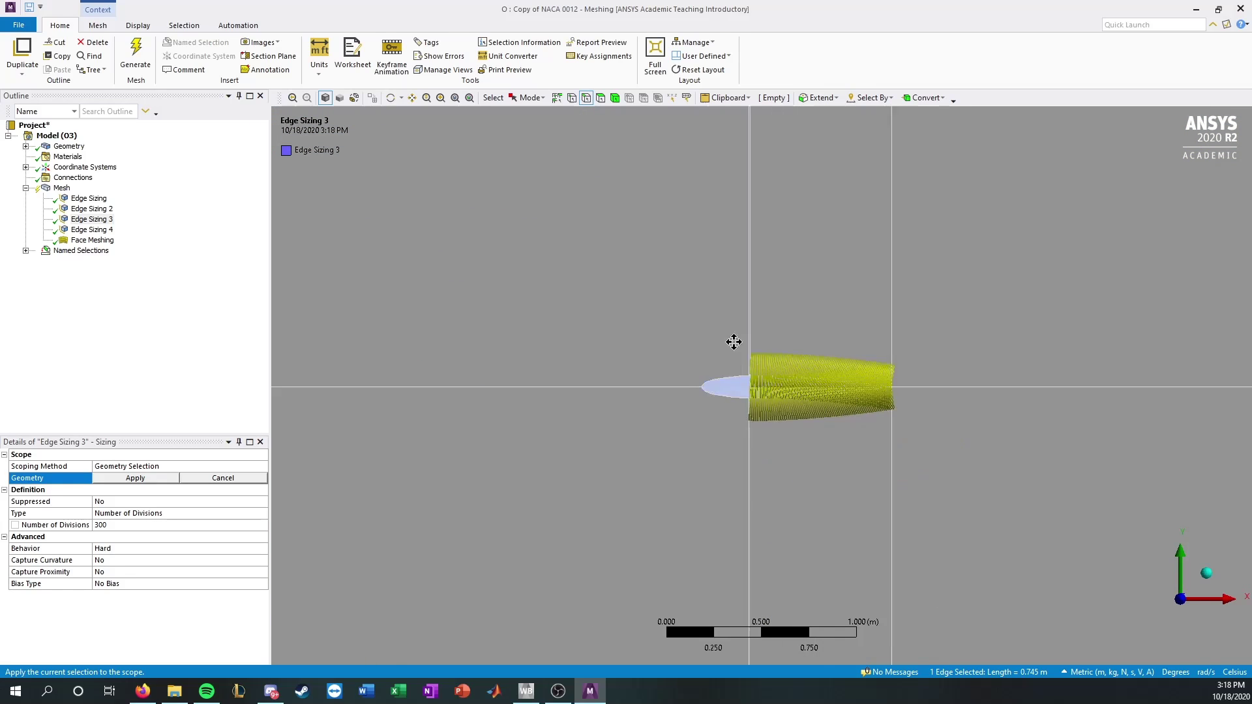
scroll(717, 362, up, 4)
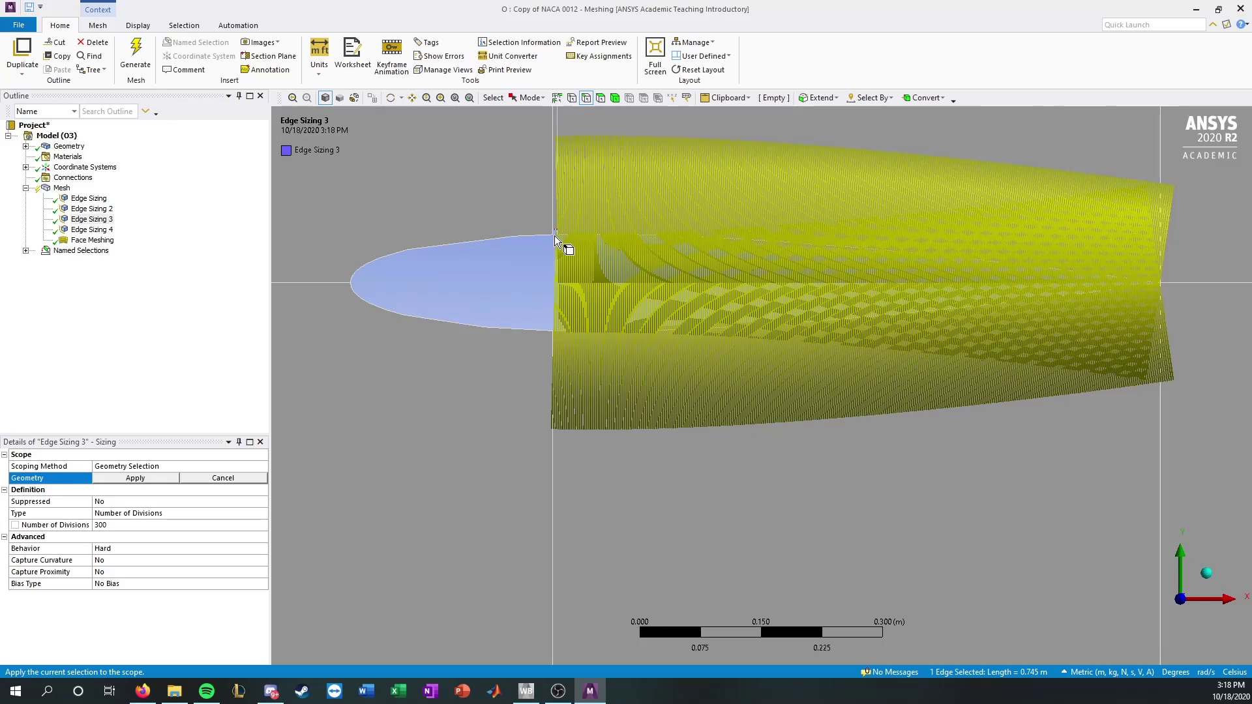
scroll(551, 235, up, 2)
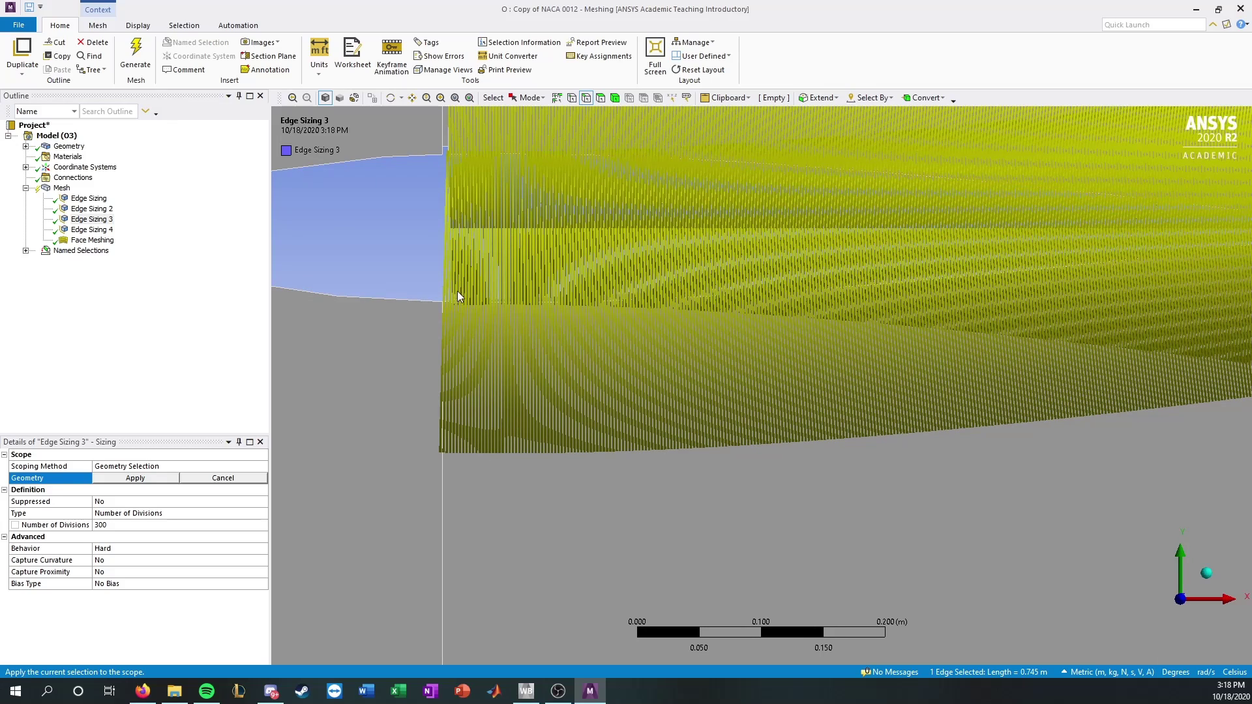
ctrl+click(472, 300)
scroll(571, 283, down, 4)
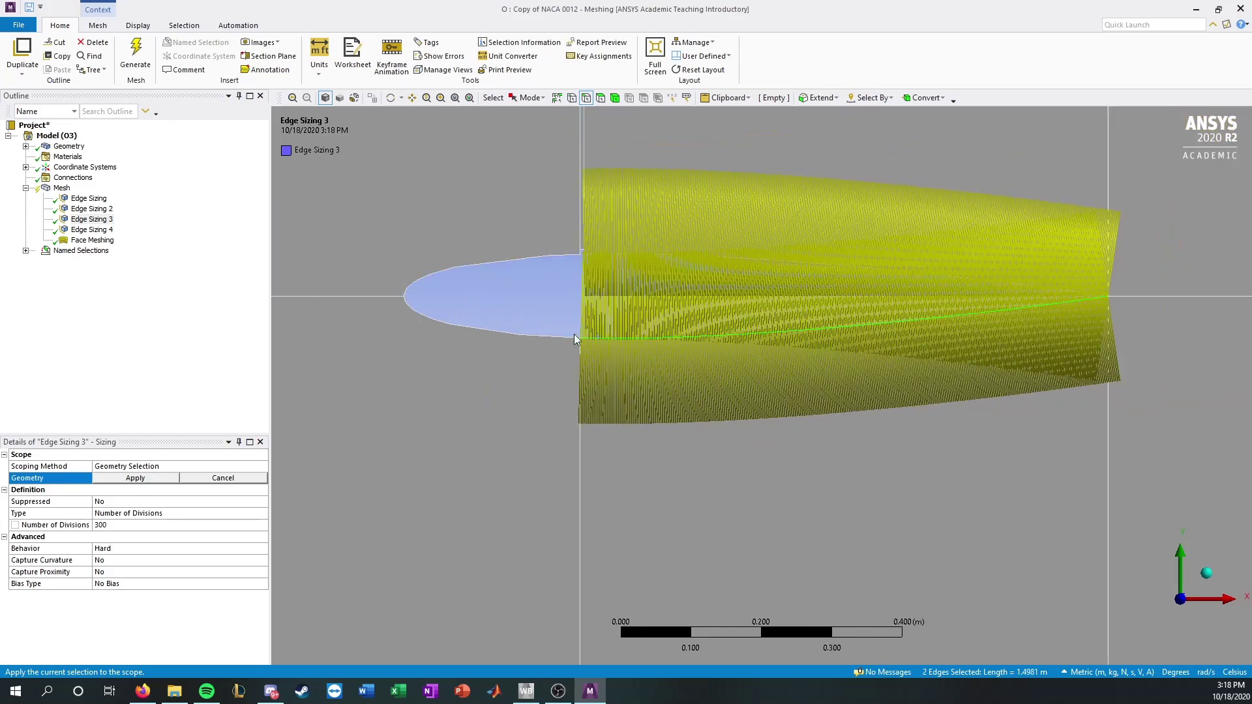
scroll(656, 345, down, 5)
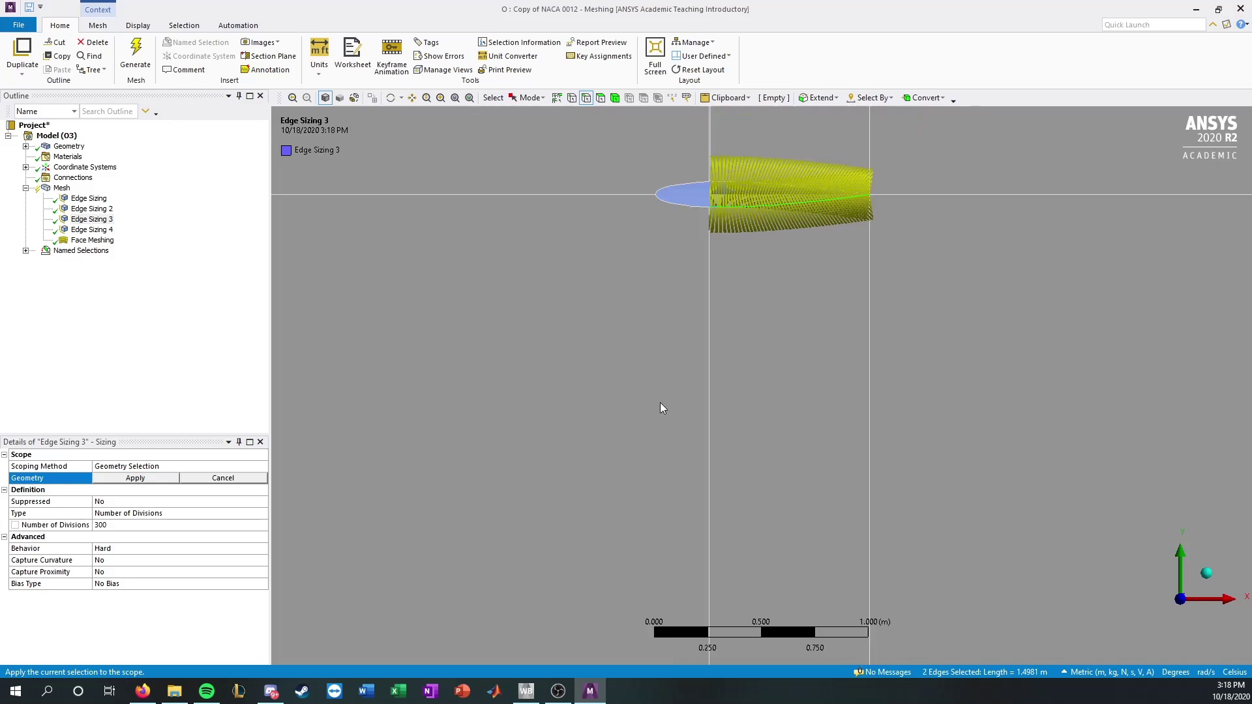
scroll(698, 383, down, 3)
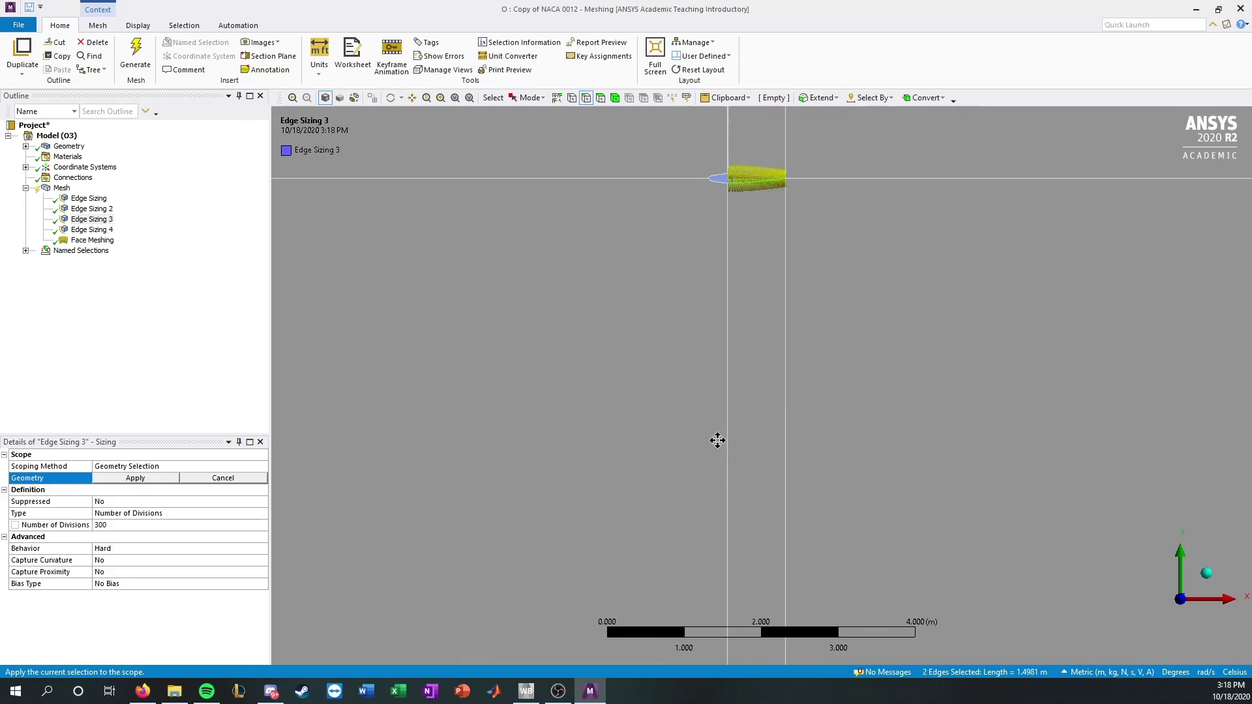
ctrl+click(719, 587)
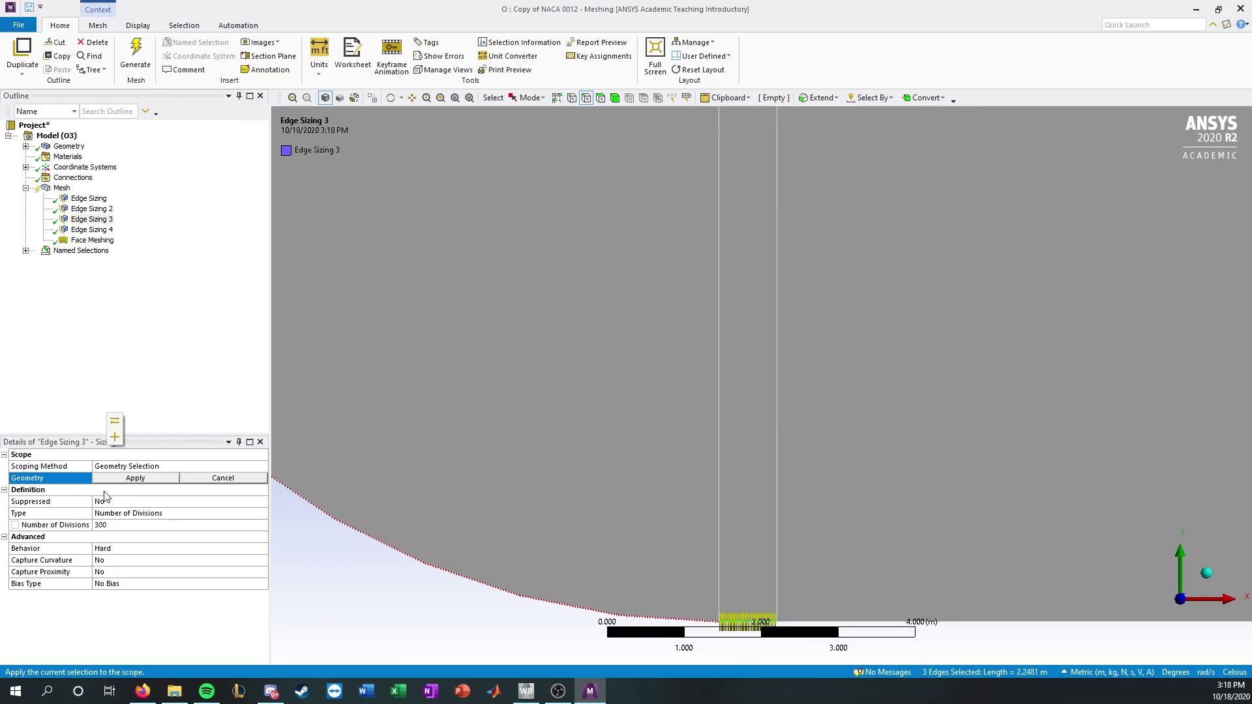
click(118, 478)
Step: Examine the edges around the airfoil and cutout, and review the scopes of Edge Sizing, Edge Sizing 2 and Edge Sizing 4
ctrl+middle_drag(743, 270, 738, 593)
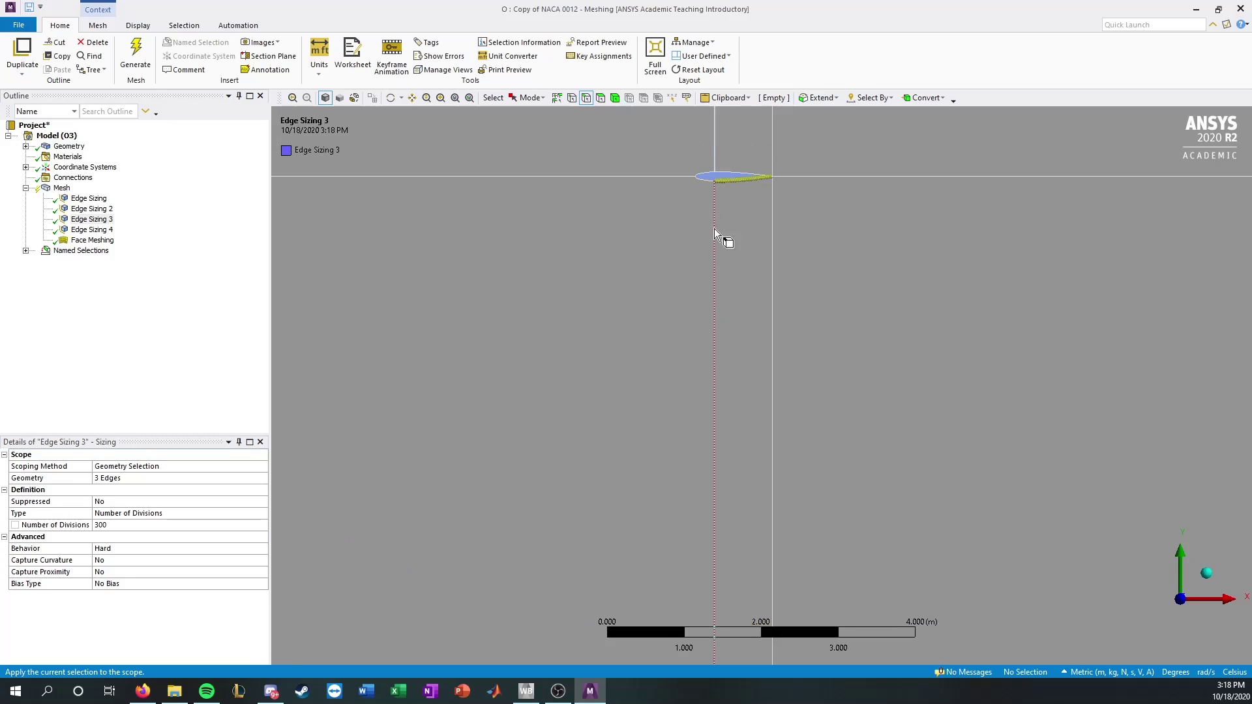
ctrl+middle_drag(716, 194, 737, 324)
scroll(737, 324, up, 2)
ctrl+middle_drag(678, 227, 667, 466)
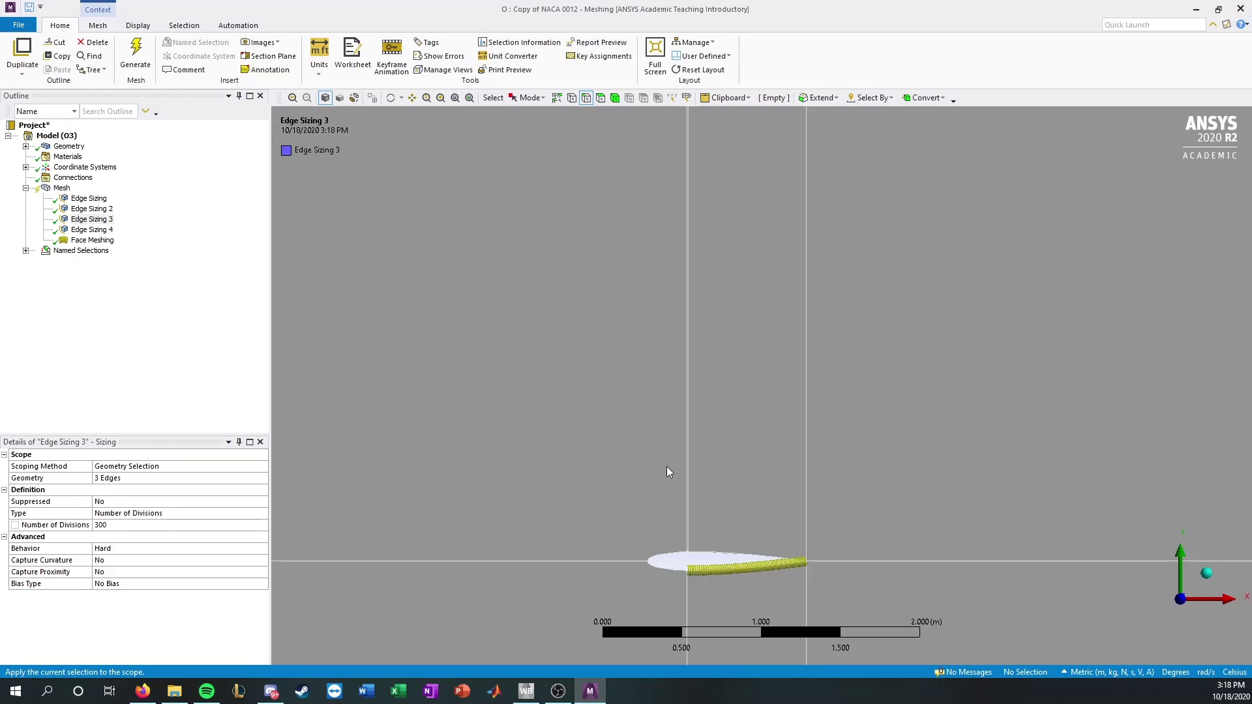
scroll(706, 484, up, 2)
ctrl+middle_drag(721, 428, 753, 323)
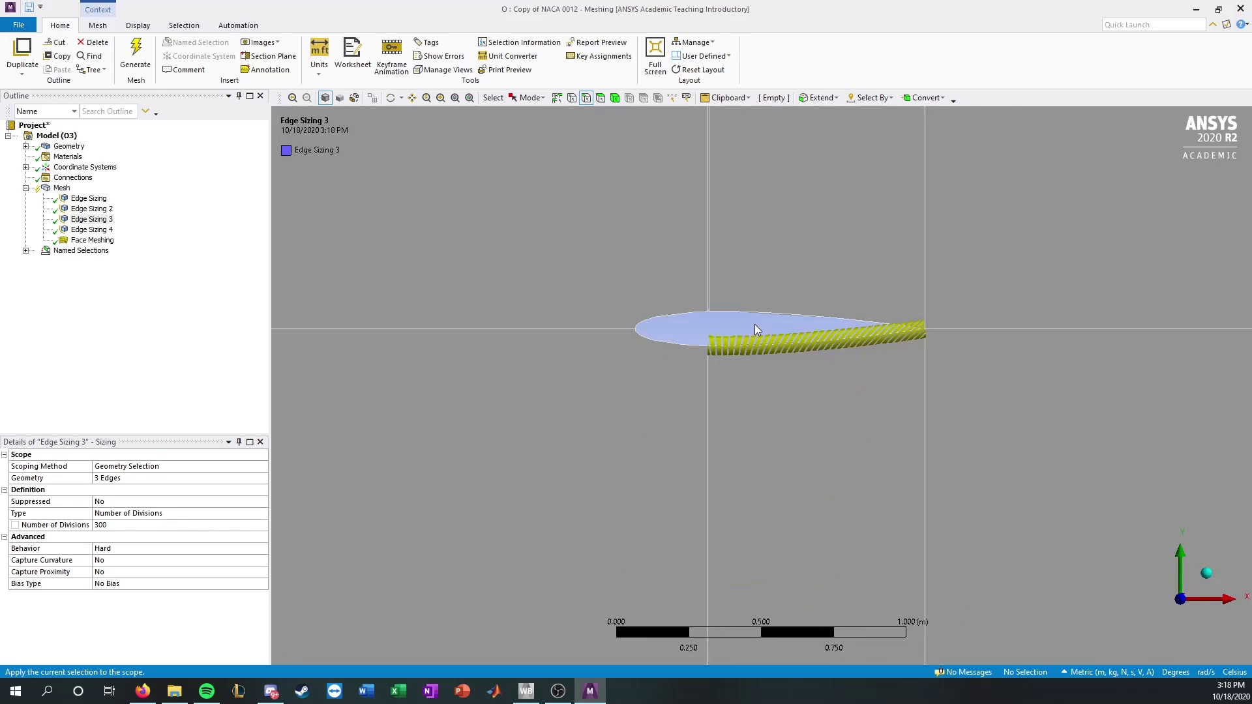
scroll(677, 262, up, 2)
scroll(676, 262, up, 1)
ctrl+middle_drag(672, 228, 711, 414)
scroll(663, 409, up, 3)
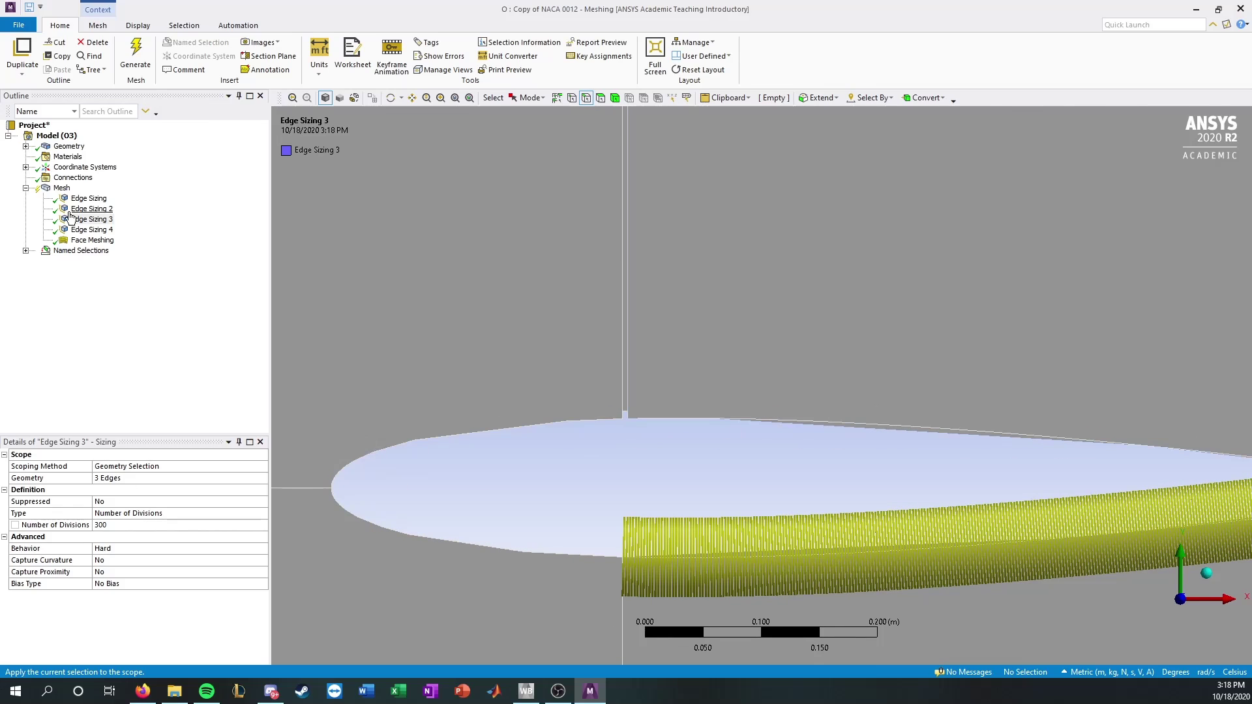
click(89, 199)
click(89, 208)
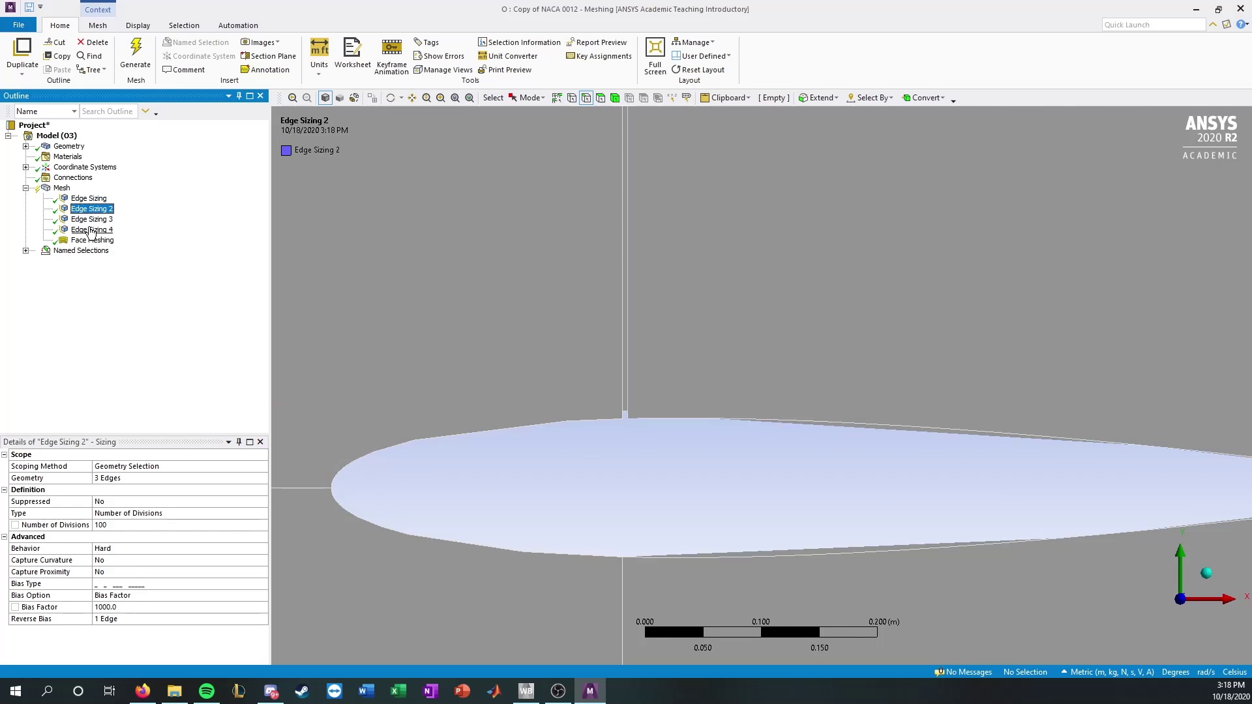
click(92, 231)
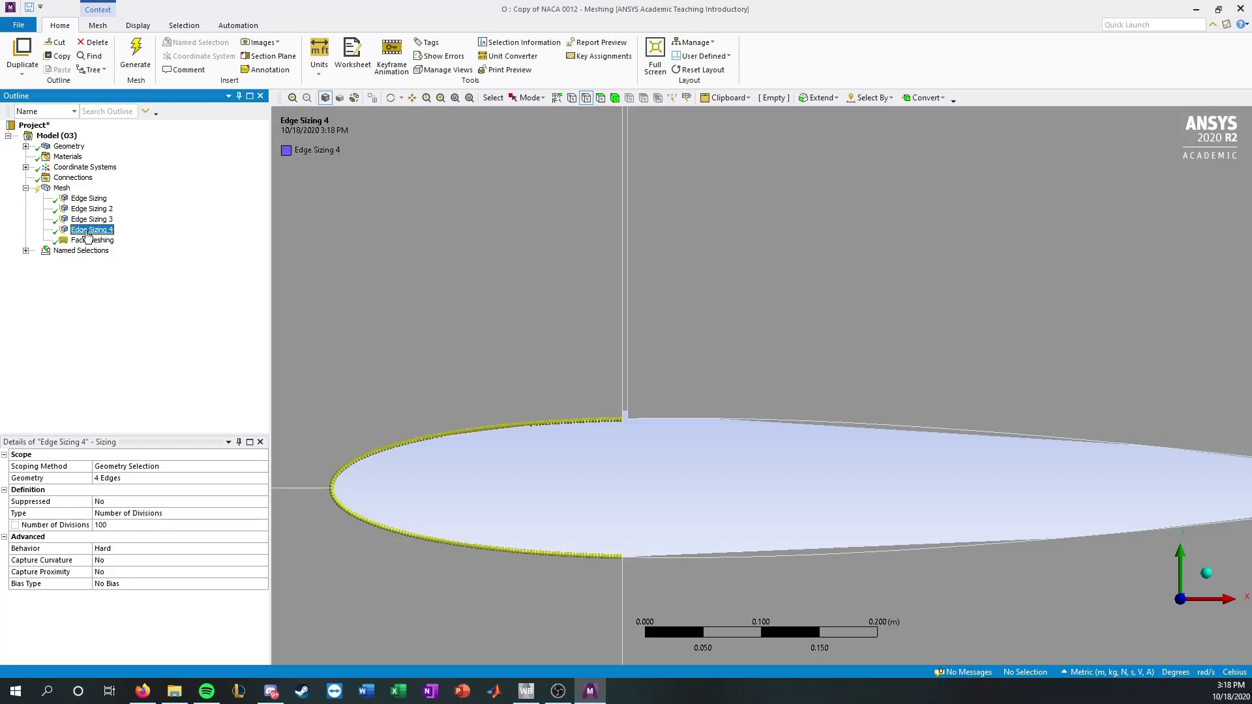
Step: Insert a new mesh sizing scoped to the two closely spaced vertical edges above the rectangular cutout
right_click(54, 190)
mouse_move(130, 194)
click(226, 218)
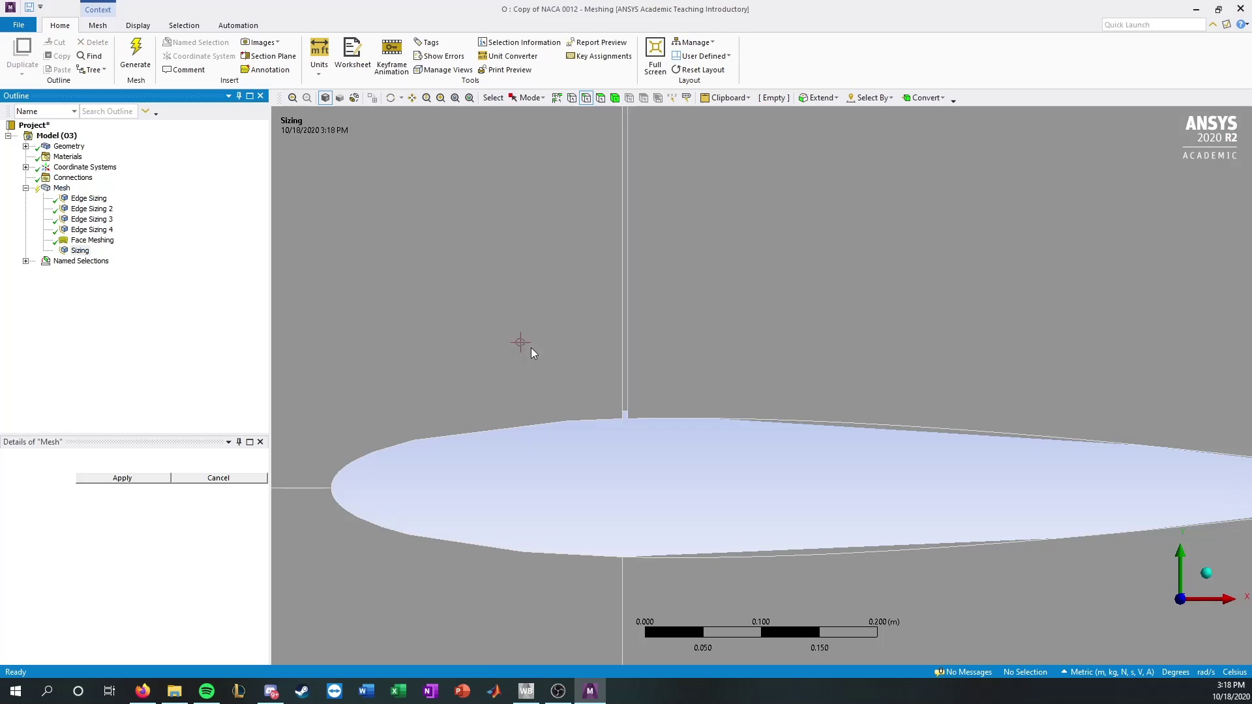
click(628, 352)
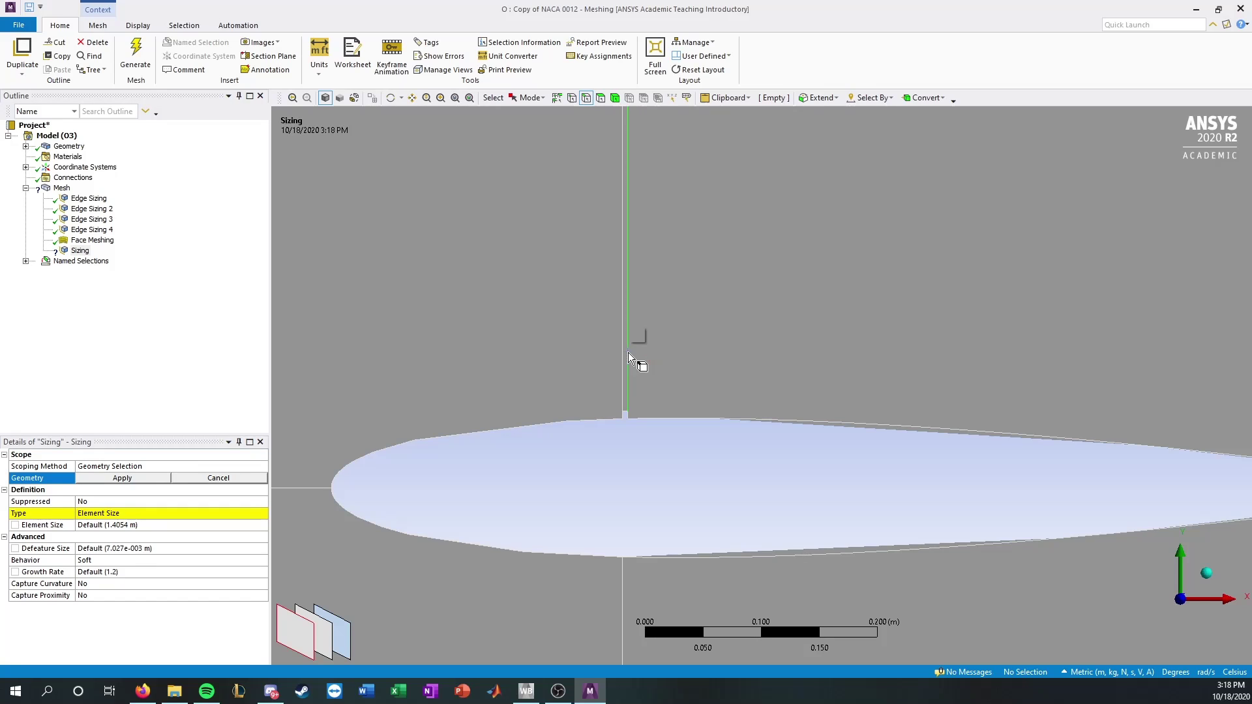
click(122, 479)
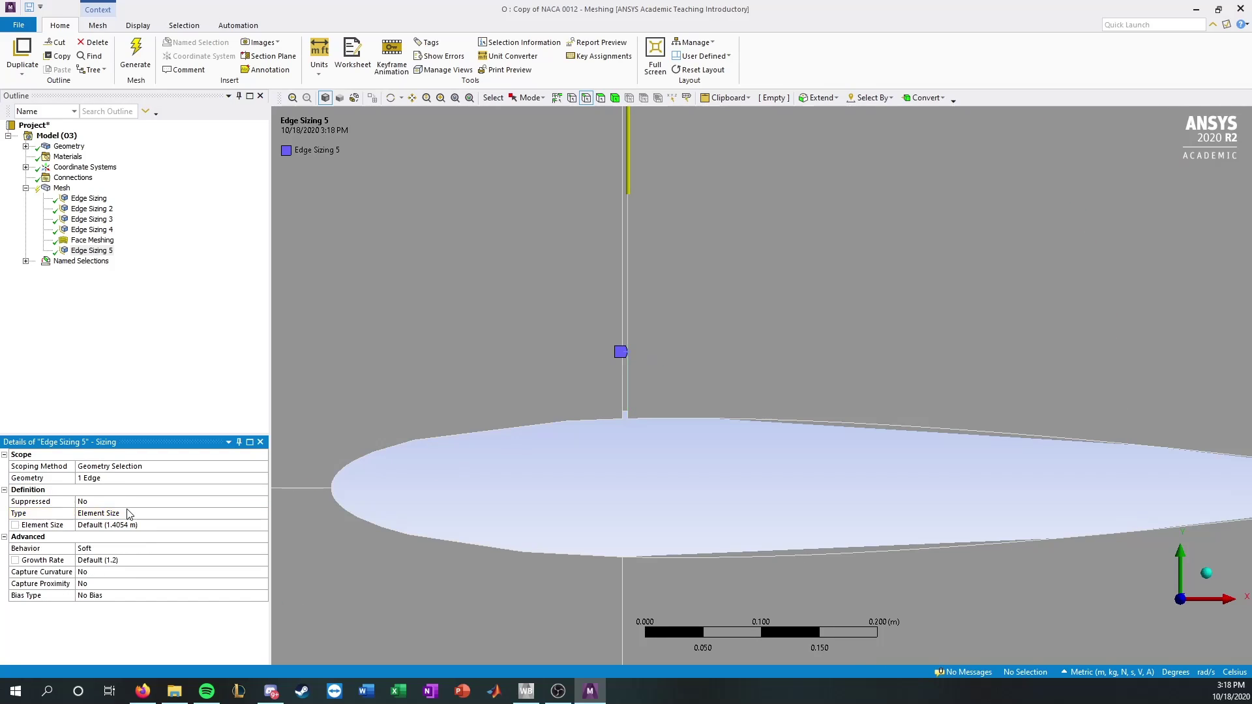
click(156, 514)
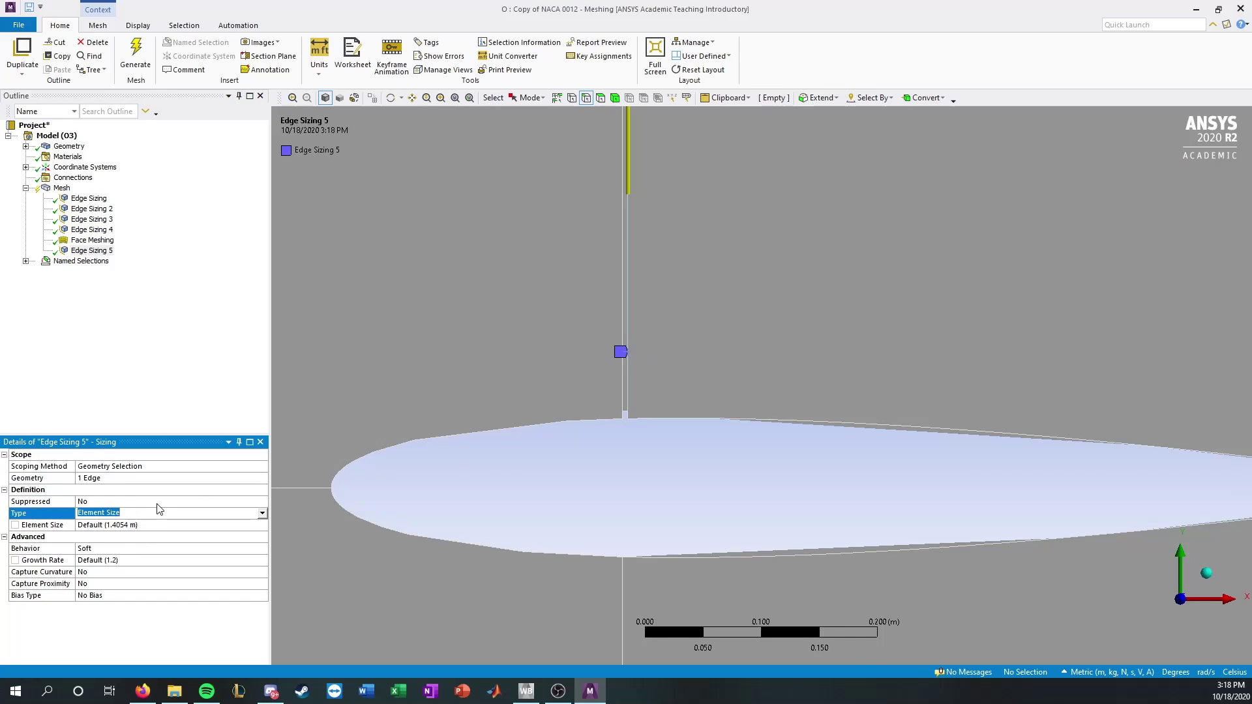
click(88, 253)
click(93, 480)
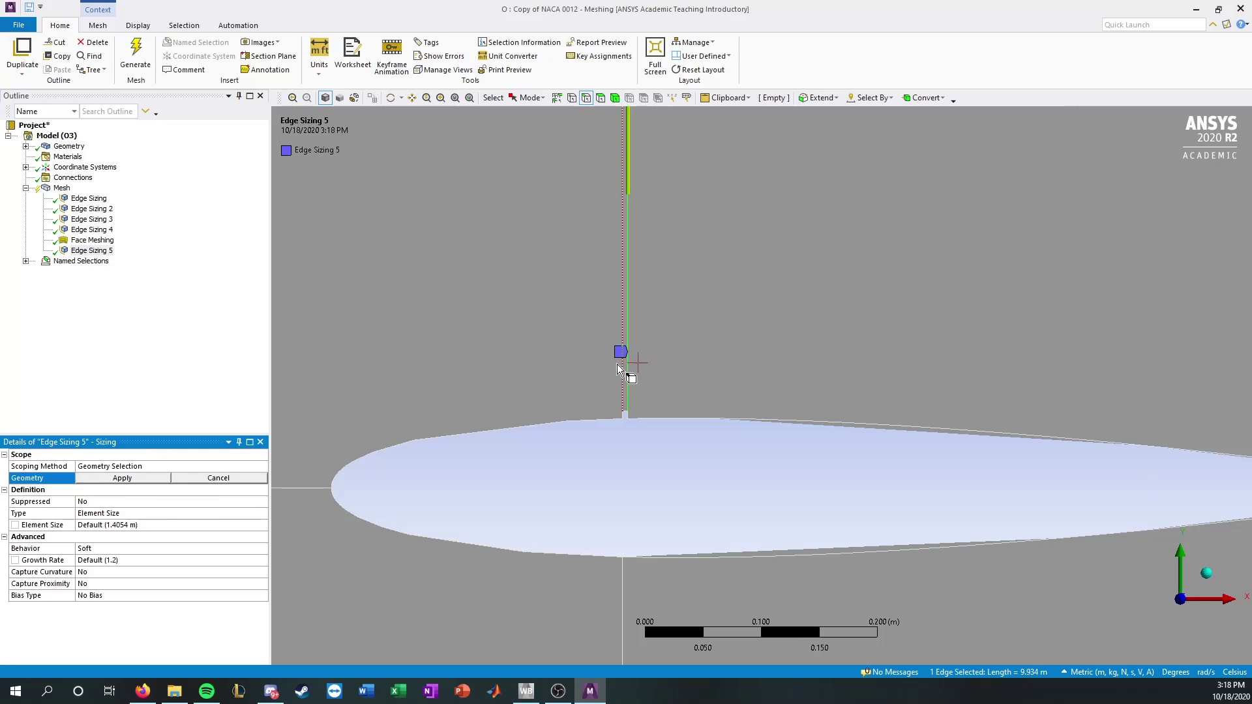
ctrl+click(623, 365)
click(167, 481)
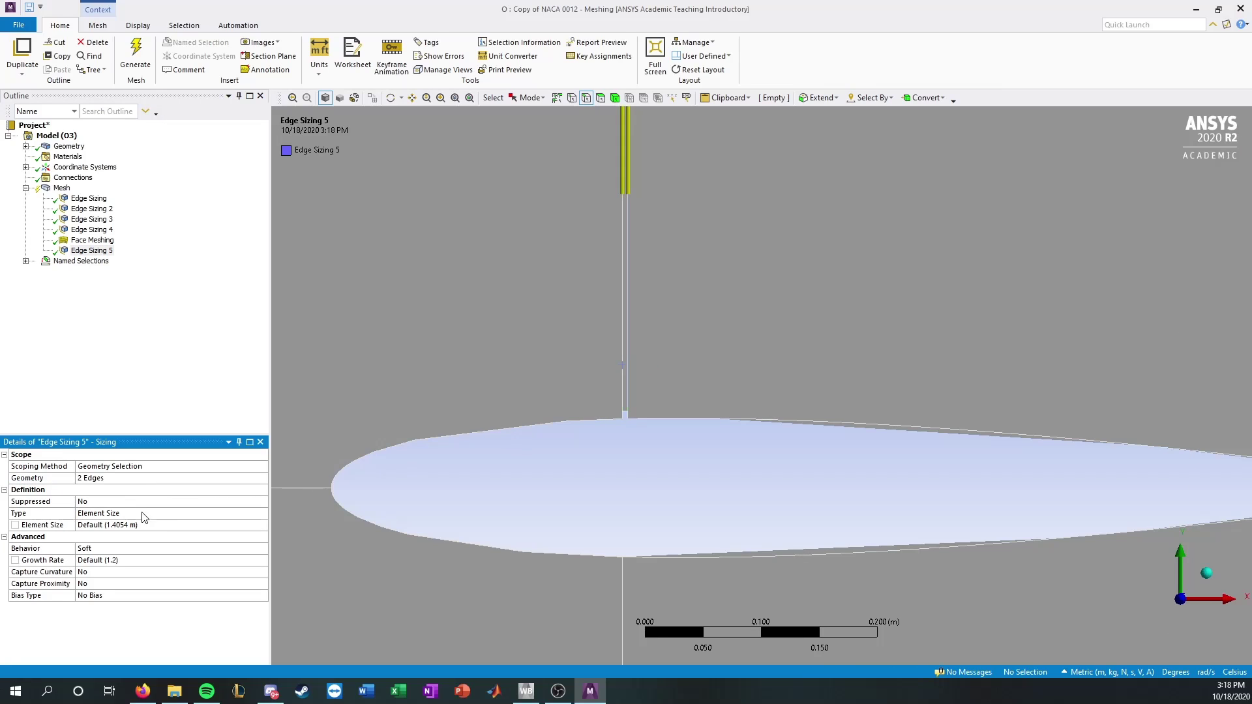
Step: Define Edge Sizing 5 by Number of Divisions with 130 divisions
click(142, 513)
click(263, 514)
click(219, 536)
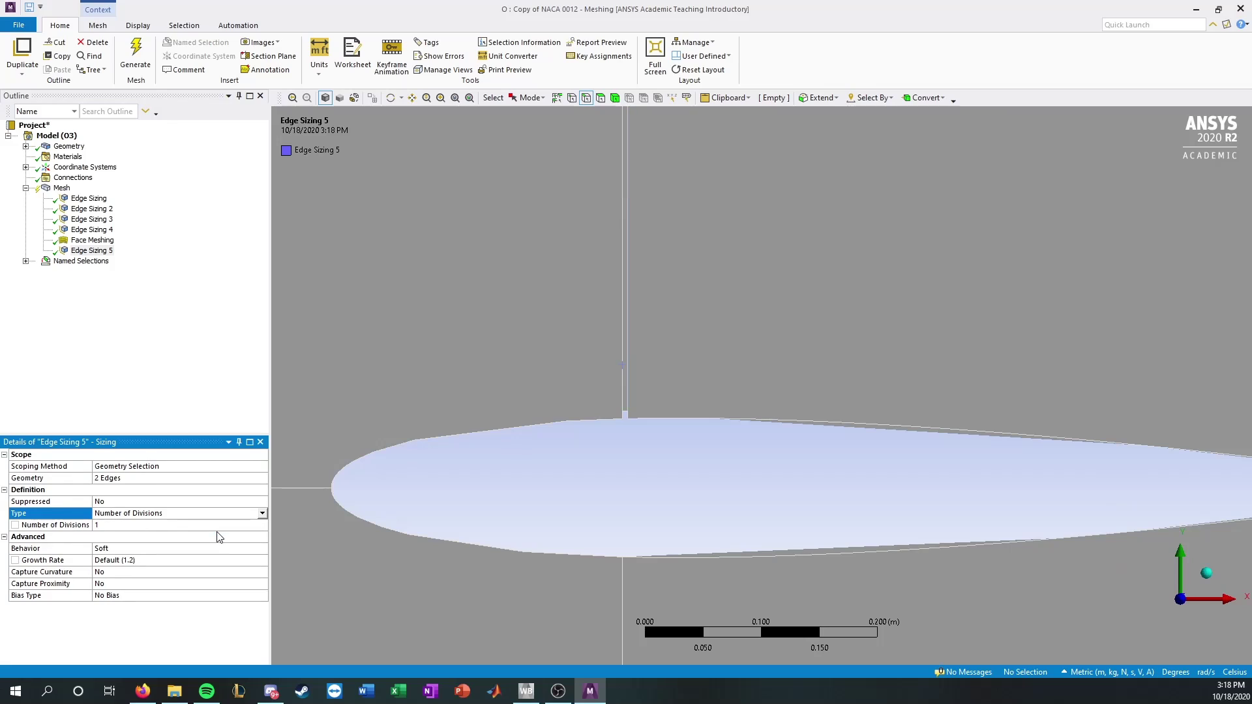
click(167, 526)
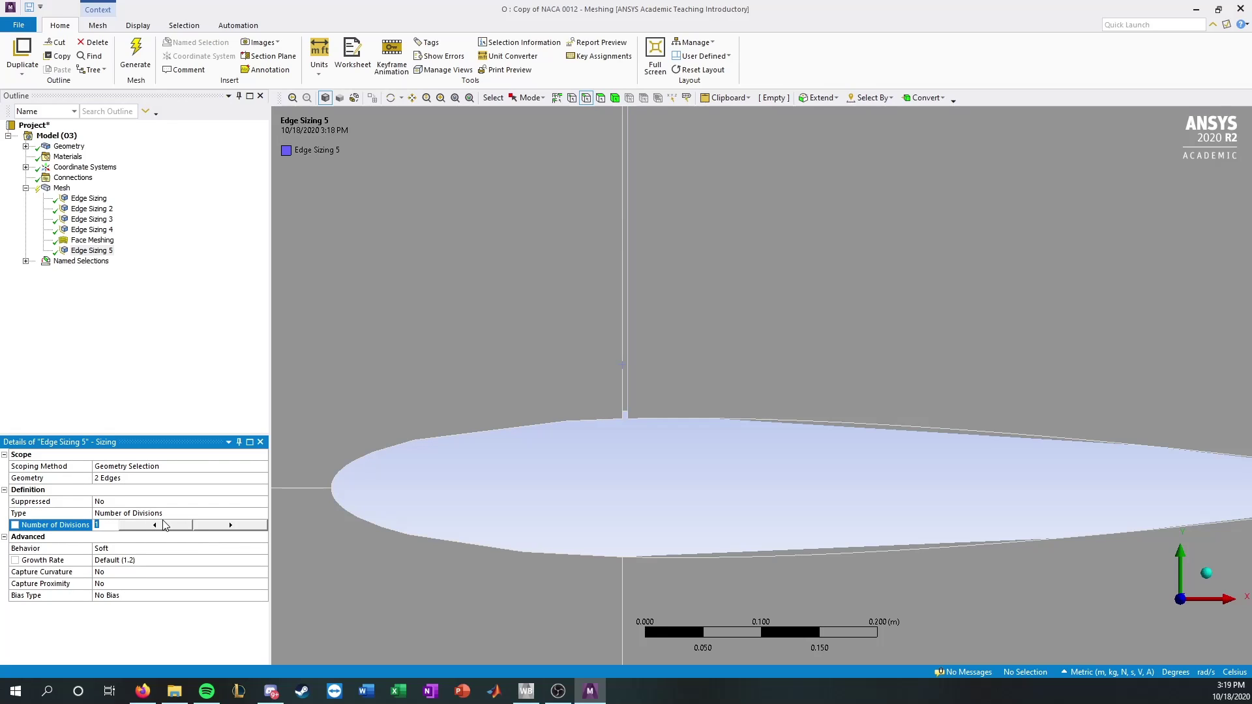
text(130)
key(Return)
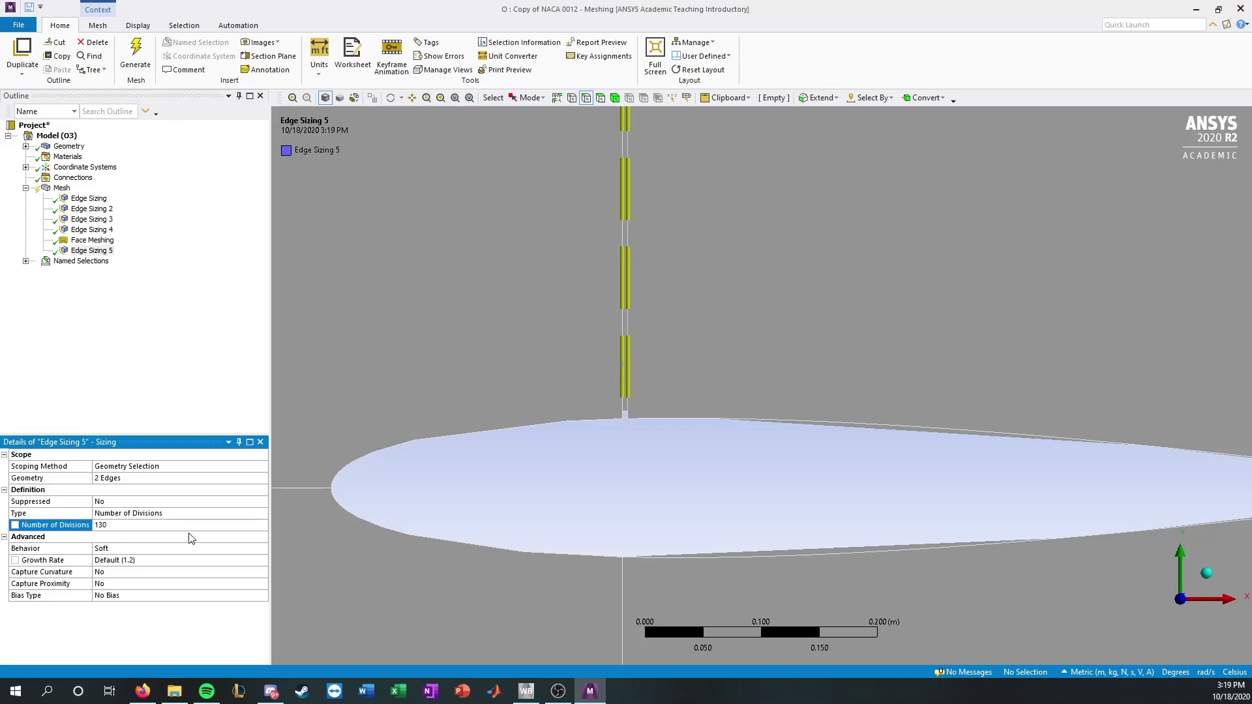
Step: Apply a one-directional short-to-long bias to Edge Sizing 5 with a bias factor of 10000
click(263, 596)
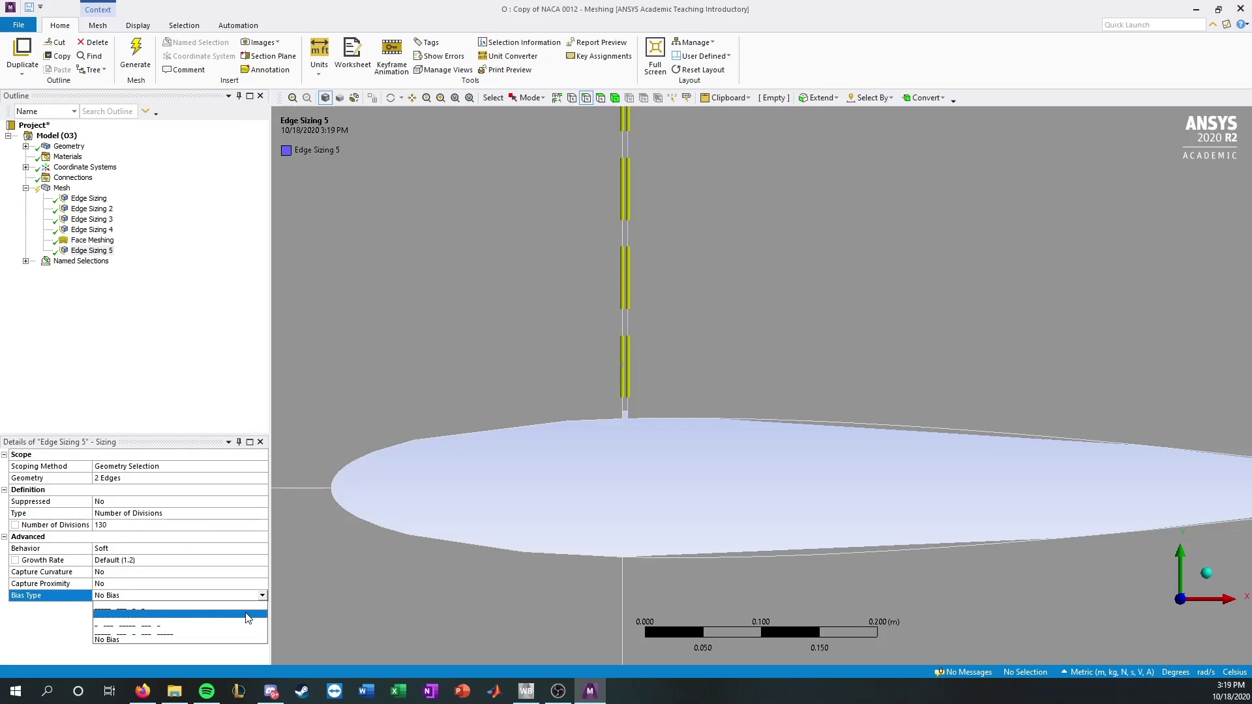
click(247, 618)
click(155, 619)
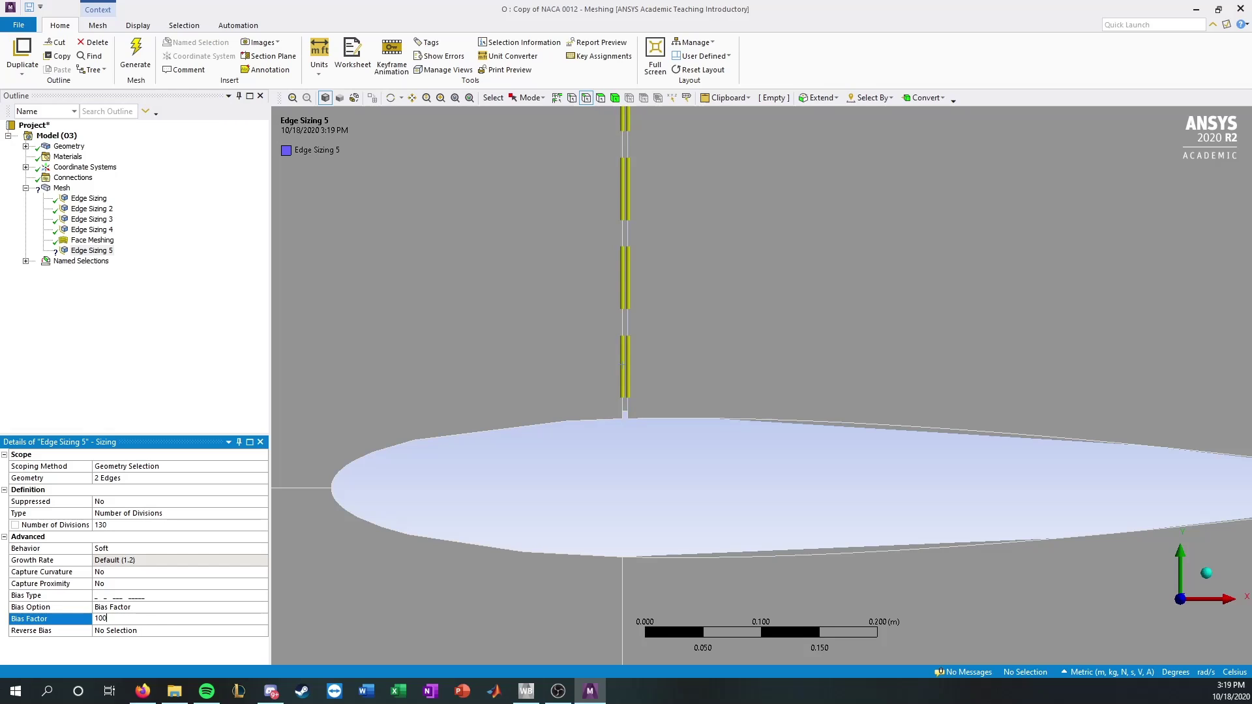
text(10000)
key(Return)
Step: Compare with the Edge Sizing bias settings, set Edge Sizing 5's bias factor to 50000, and inspect the spacing just above the cutout
click(90, 197)
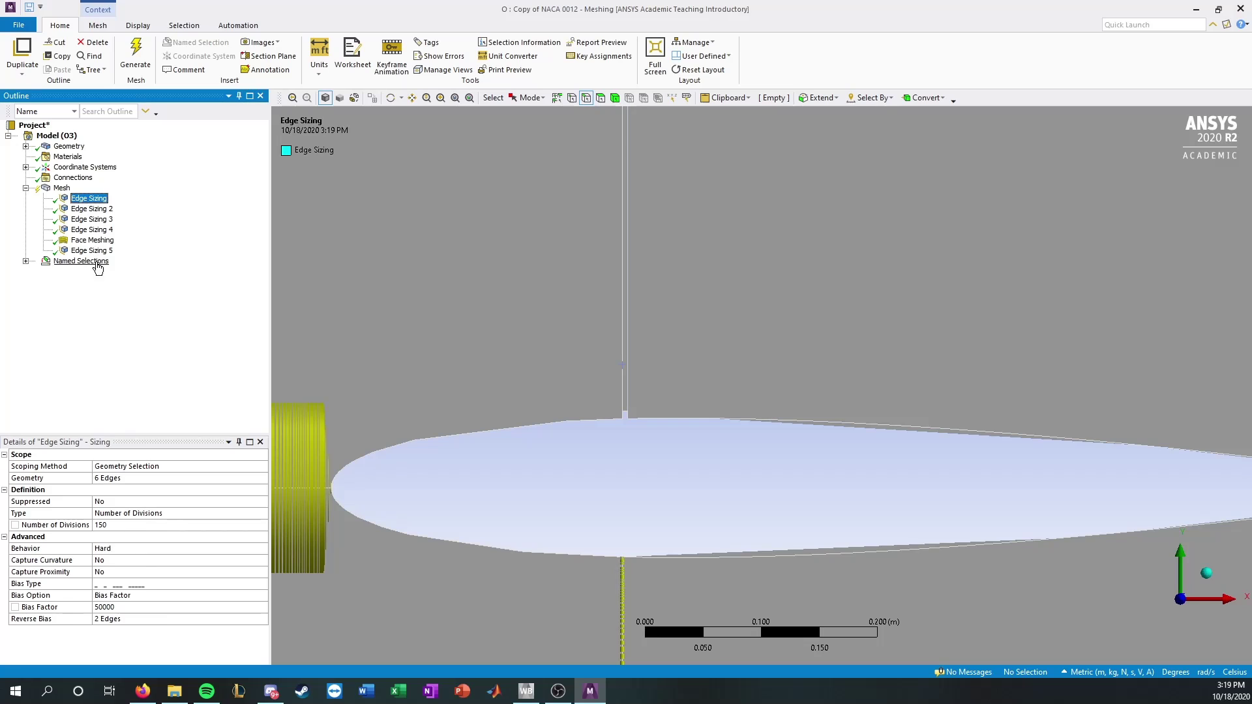
click(92, 240)
click(92, 251)
click(139, 619)
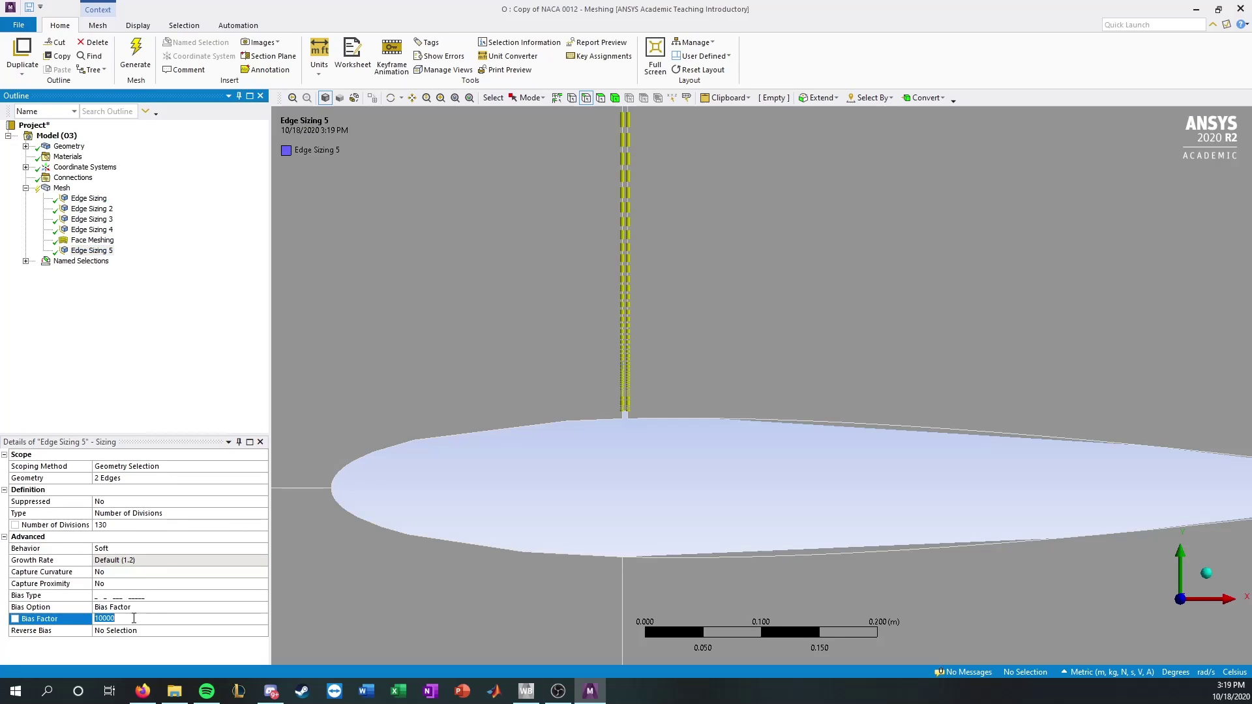
text(5)
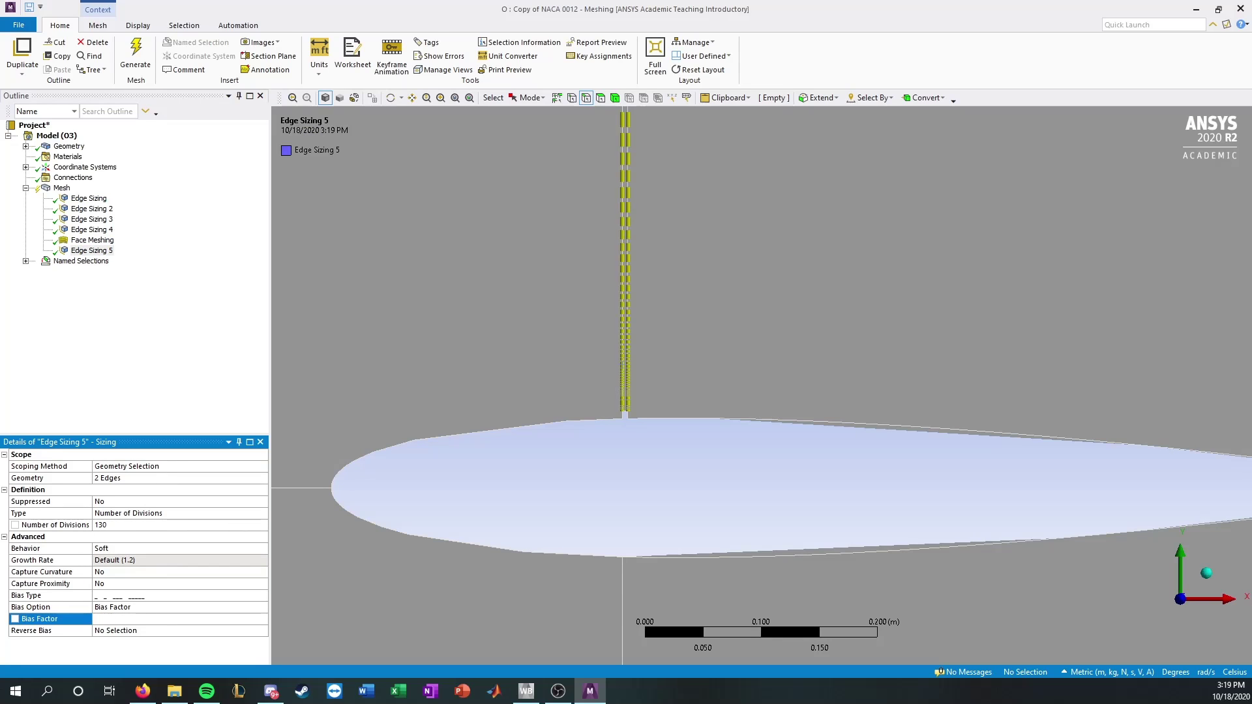
text(0000)
scroll(533, 431, up, 4)
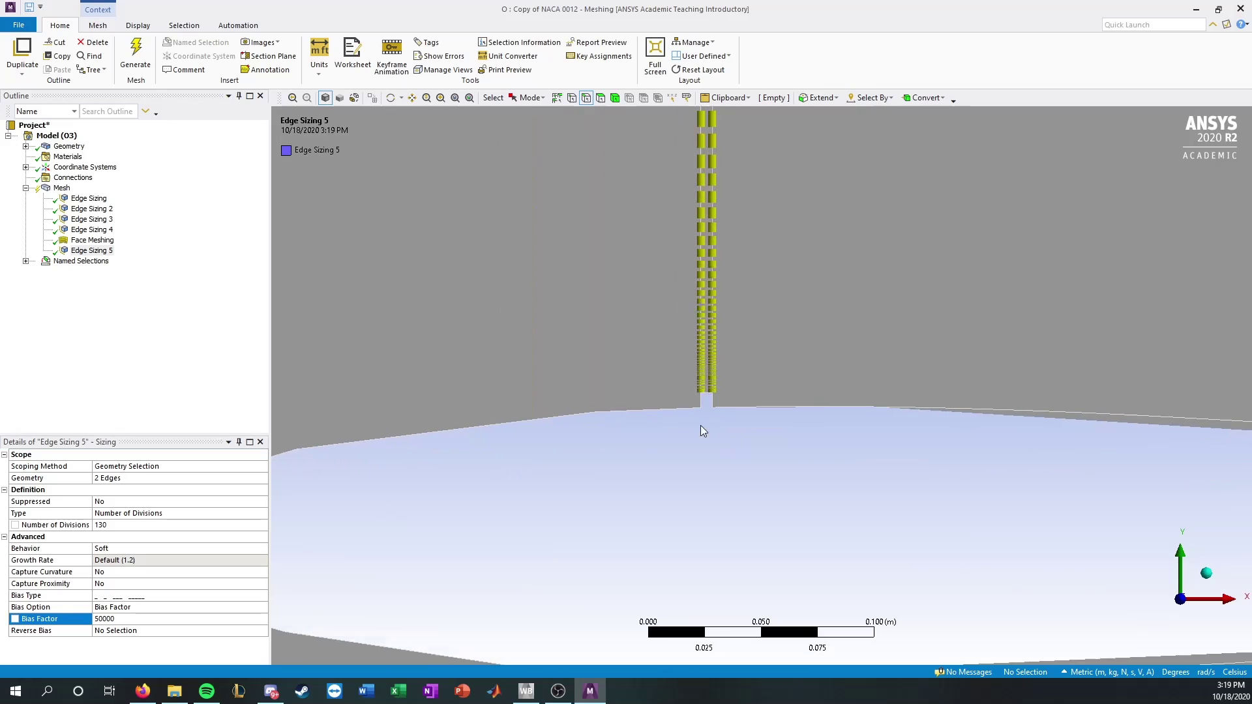
scroll(632, 399, up, 6)
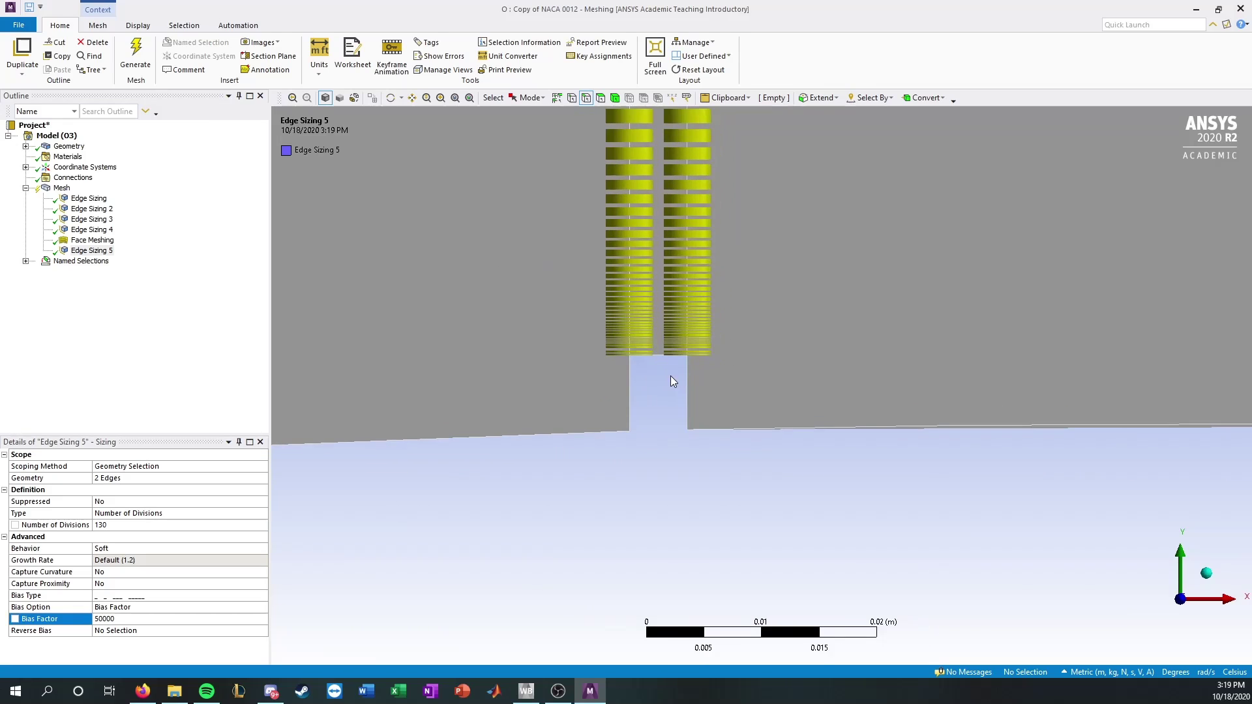
scroll(671, 381, up, 3)
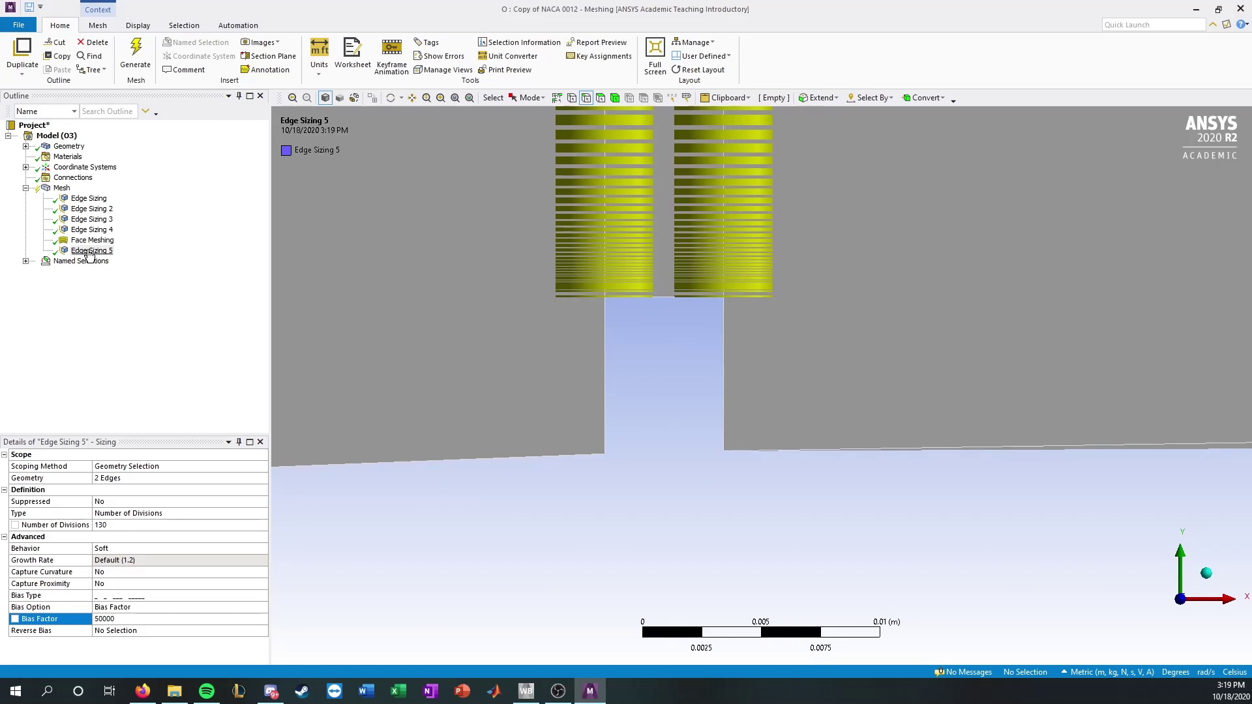
Step: Insert a new mesh sizing scoped to the two vertical side edges of the rectangular cutout
right_click(62, 187)
mouse_move(113, 195)
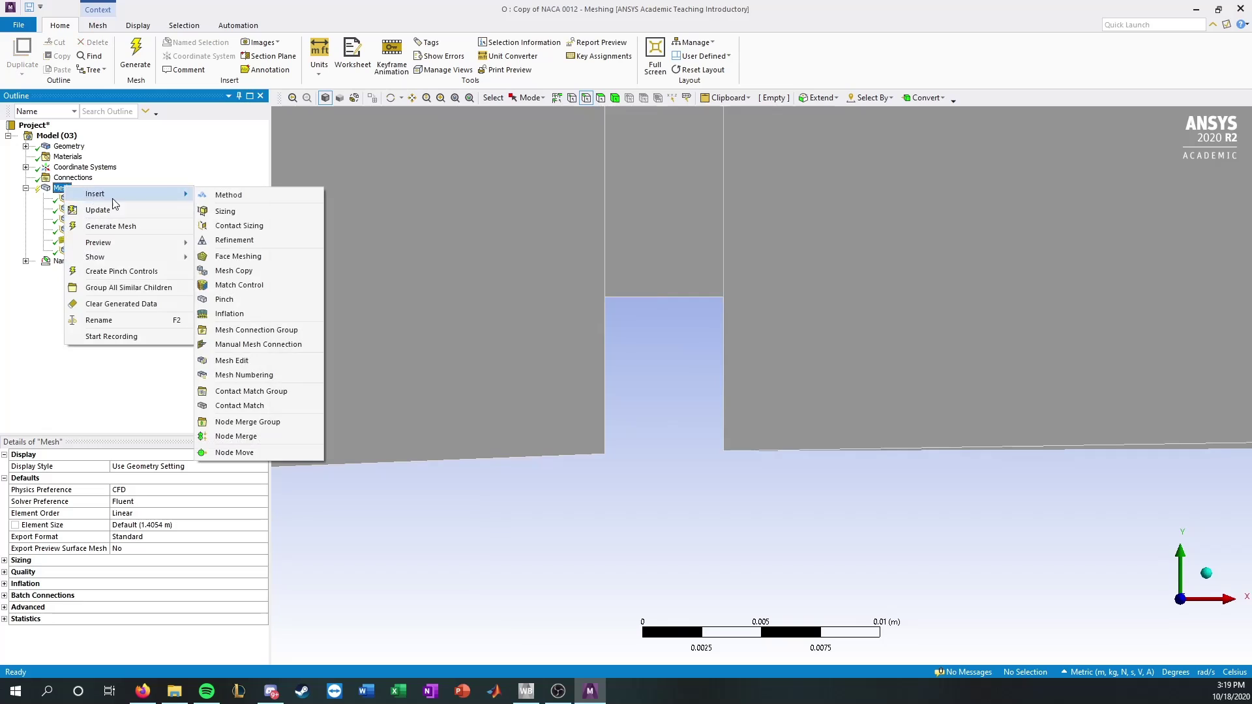
click(225, 211)
click(604, 386)
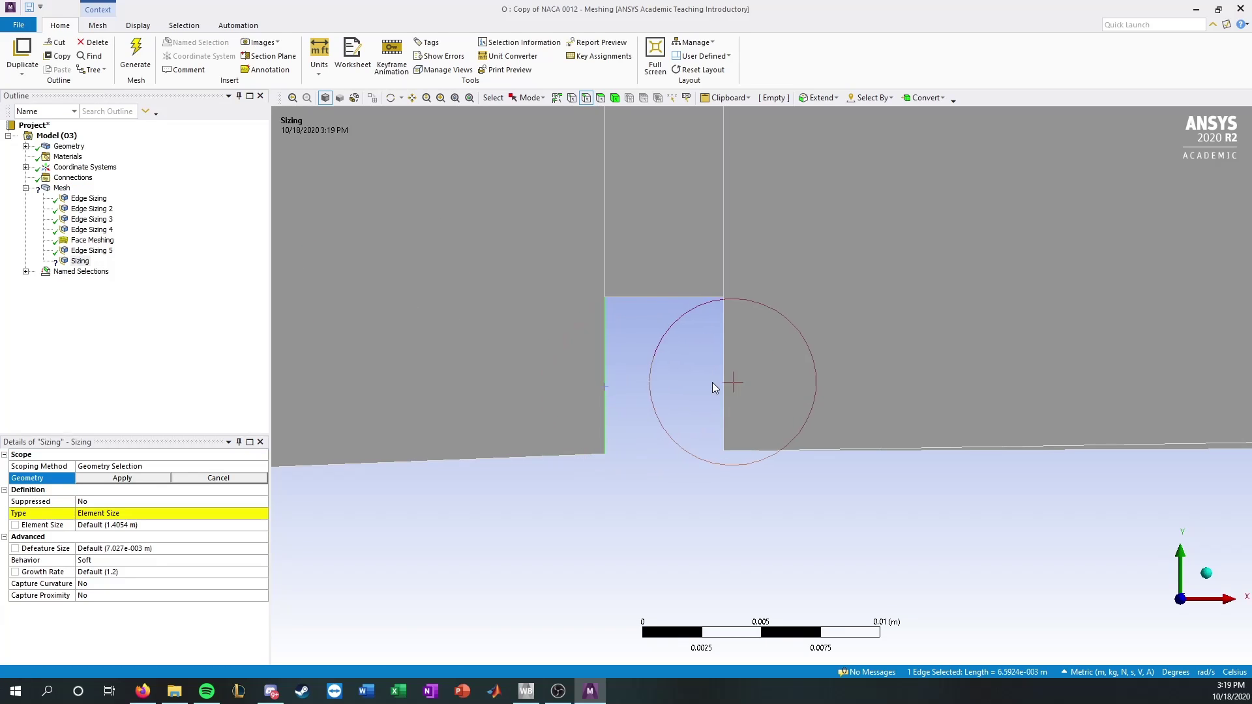
ctrl+click(724, 380)
click(122, 477)
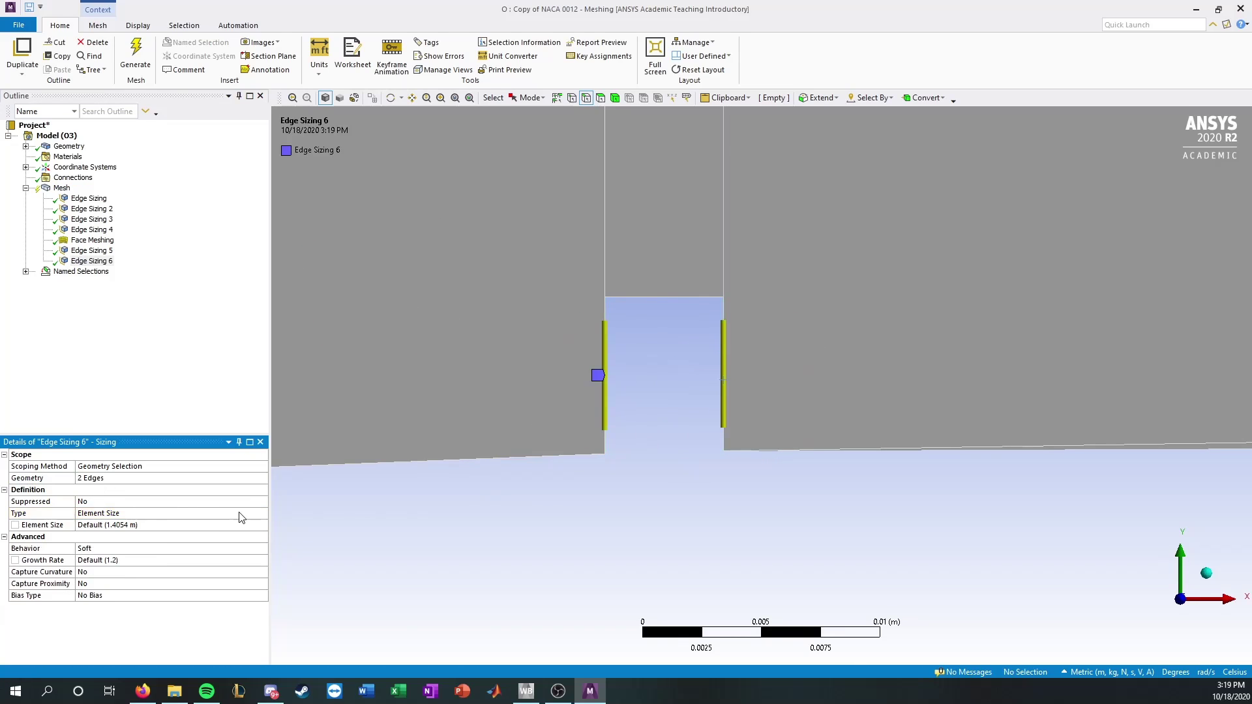
Step: Define Edge Sizing 6 by Number of Divisions with 20 divisions
click(255, 513)
click(266, 513)
click(243, 531)
click(141, 525)
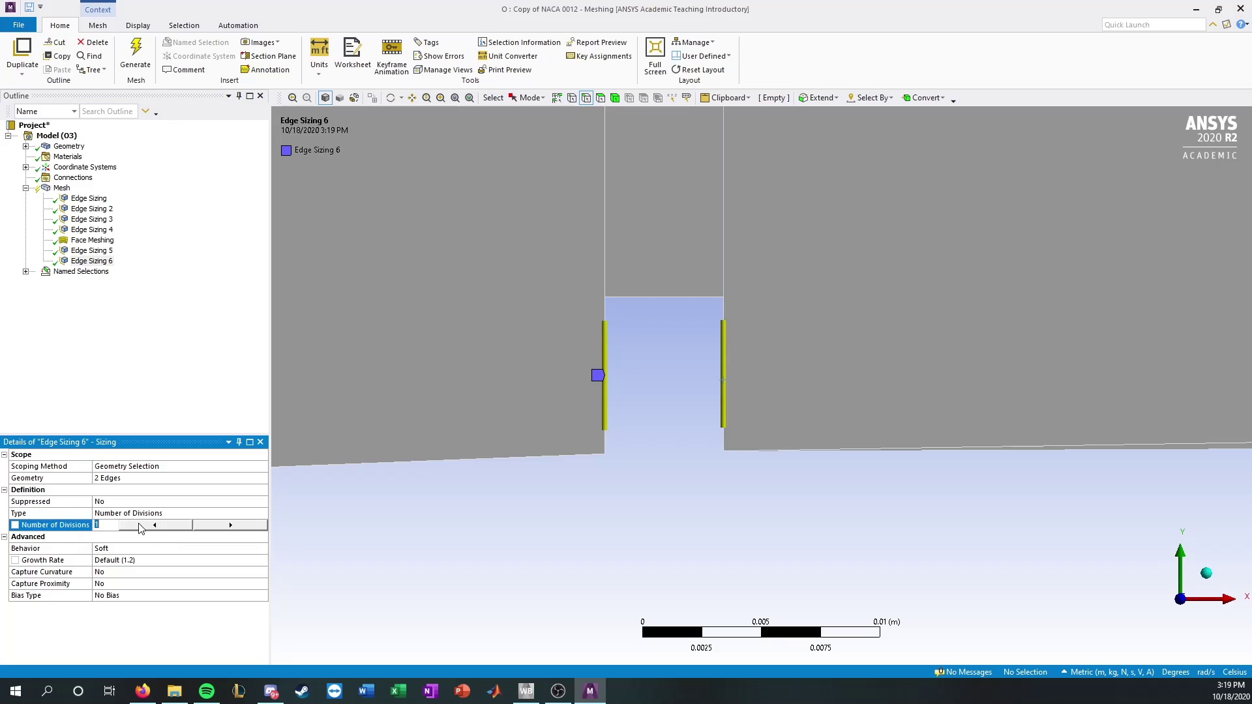
text(20)
key(Return)
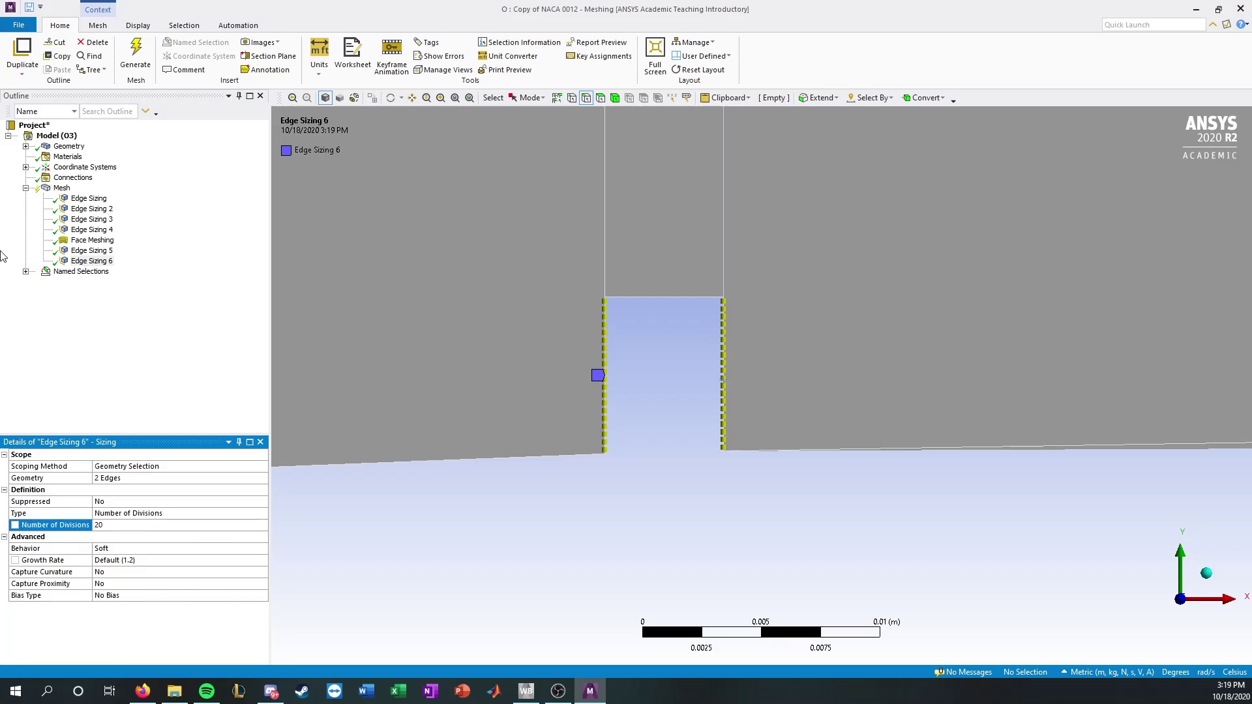
Step: Set Edge Sizing 5 to 100 divisions with a bias factor of 10000
click(88, 198)
click(91, 250)
click(86, 262)
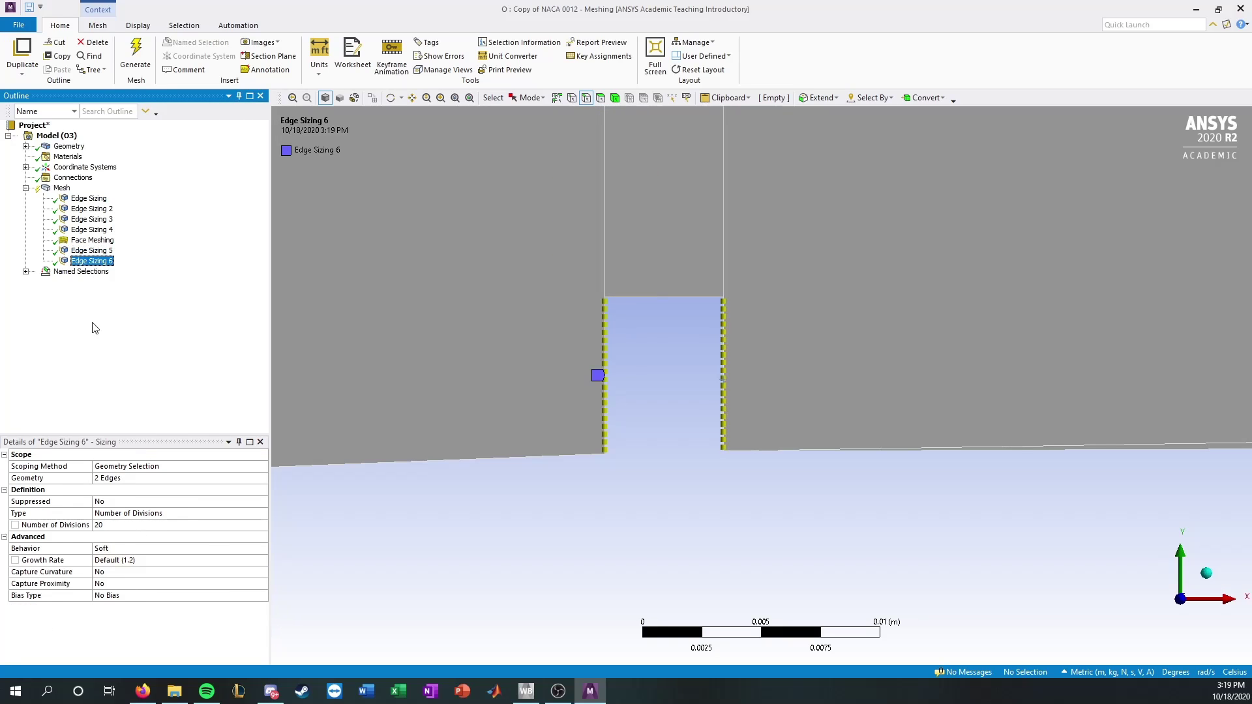
click(92, 251)
click(132, 526)
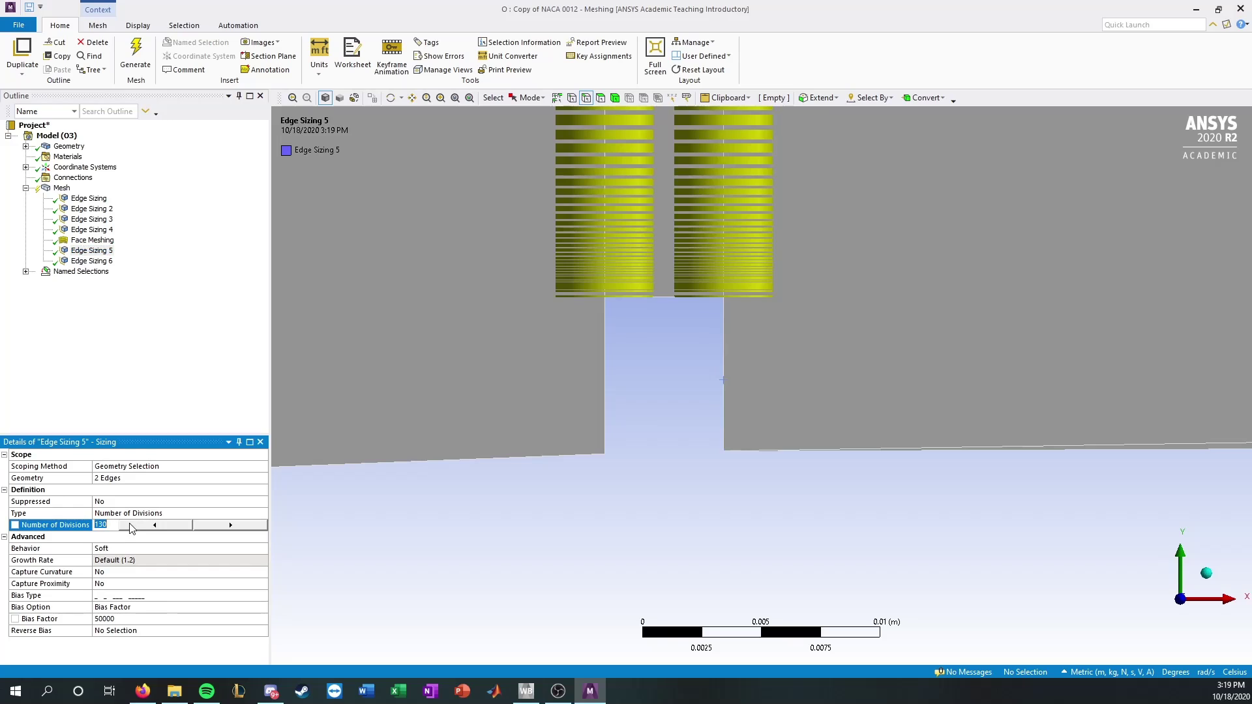
text(100)
key(Return)
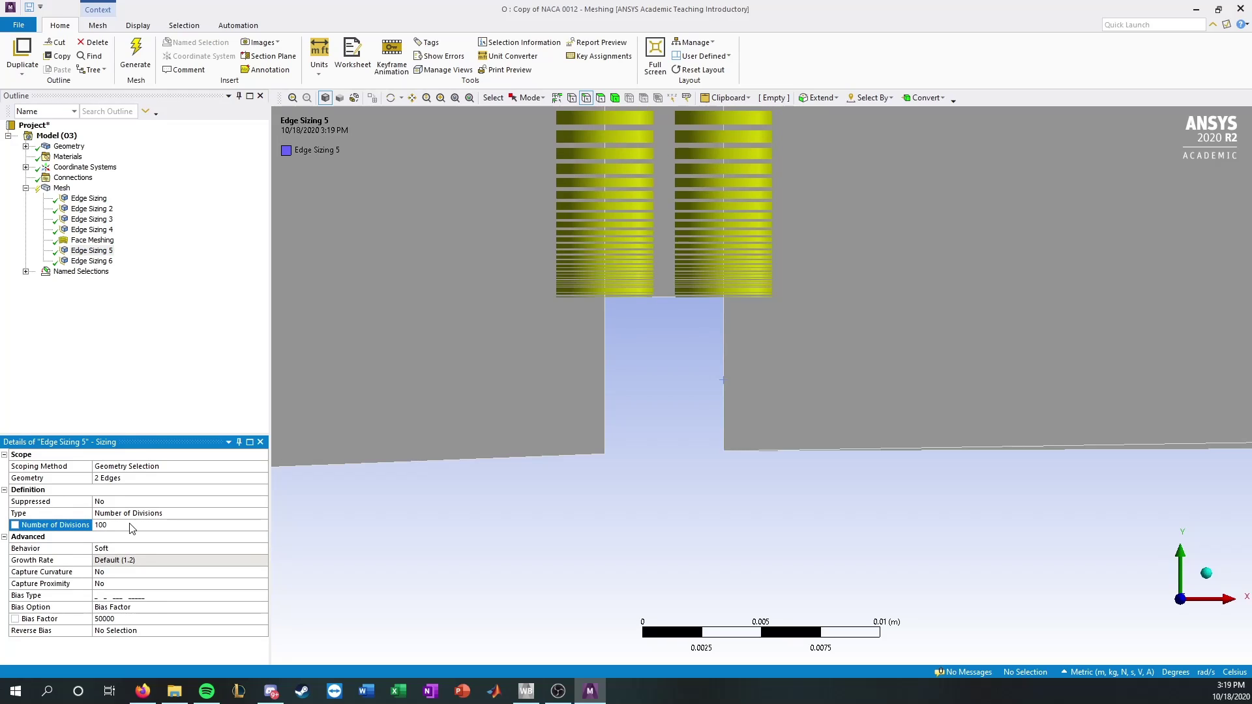
click(265, 619)
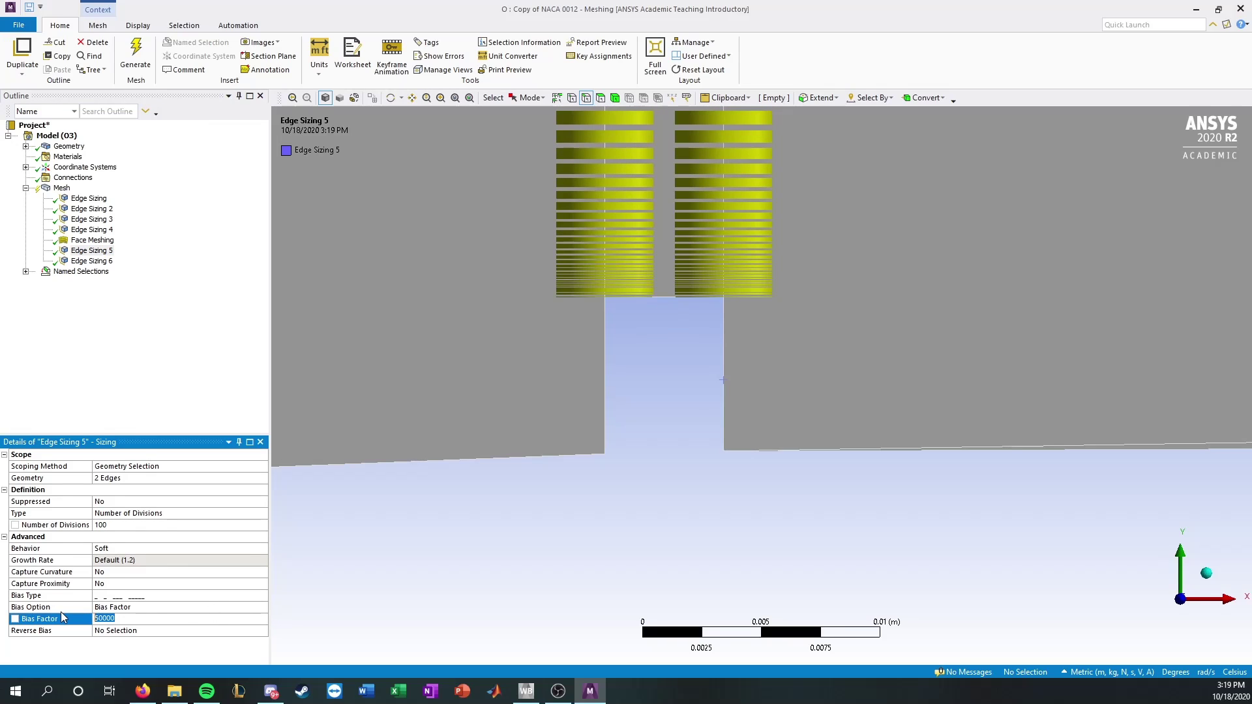
text(10000)
key(Return)
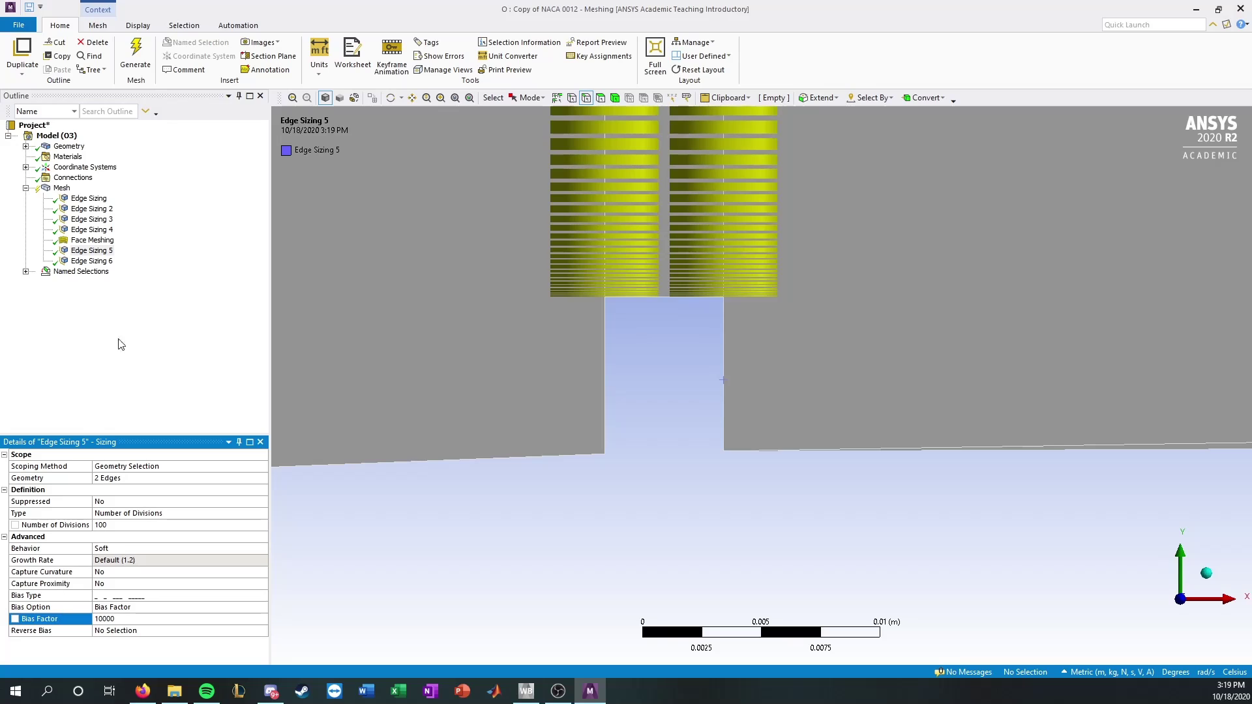
Step: Set Edge Sizing 6's number of divisions to 50
click(91, 261)
click(127, 528)
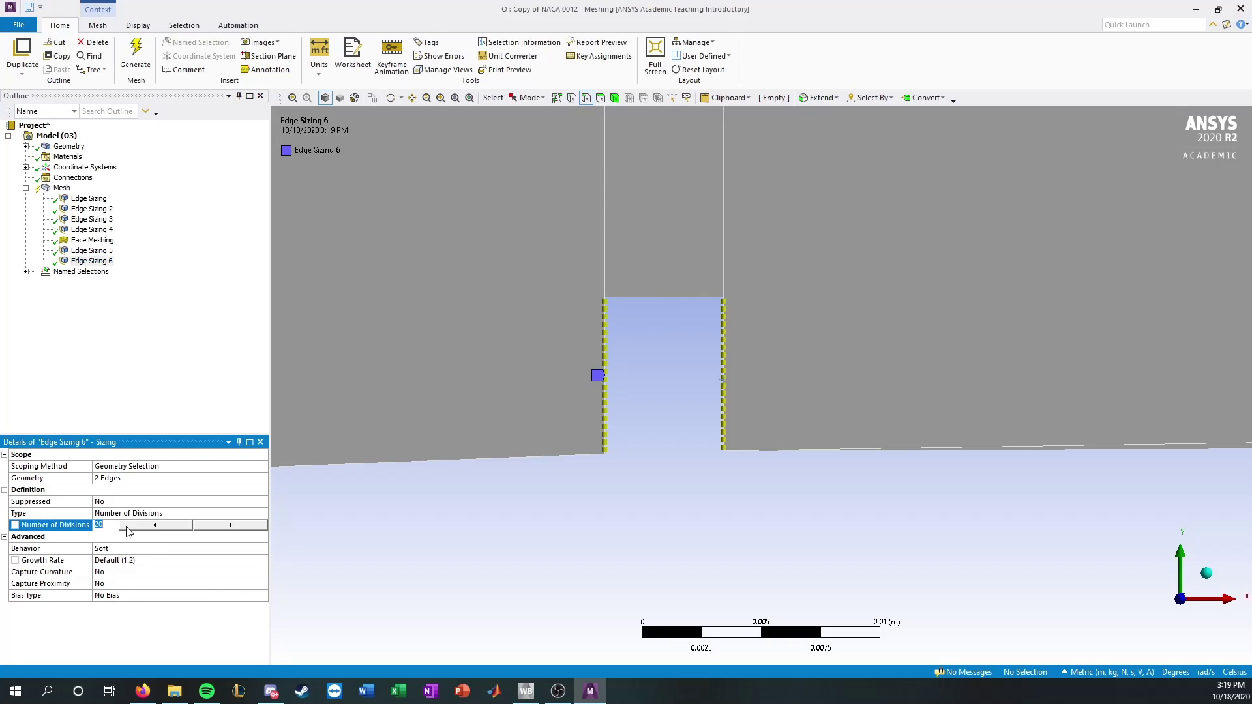
text(50)
key(Return)
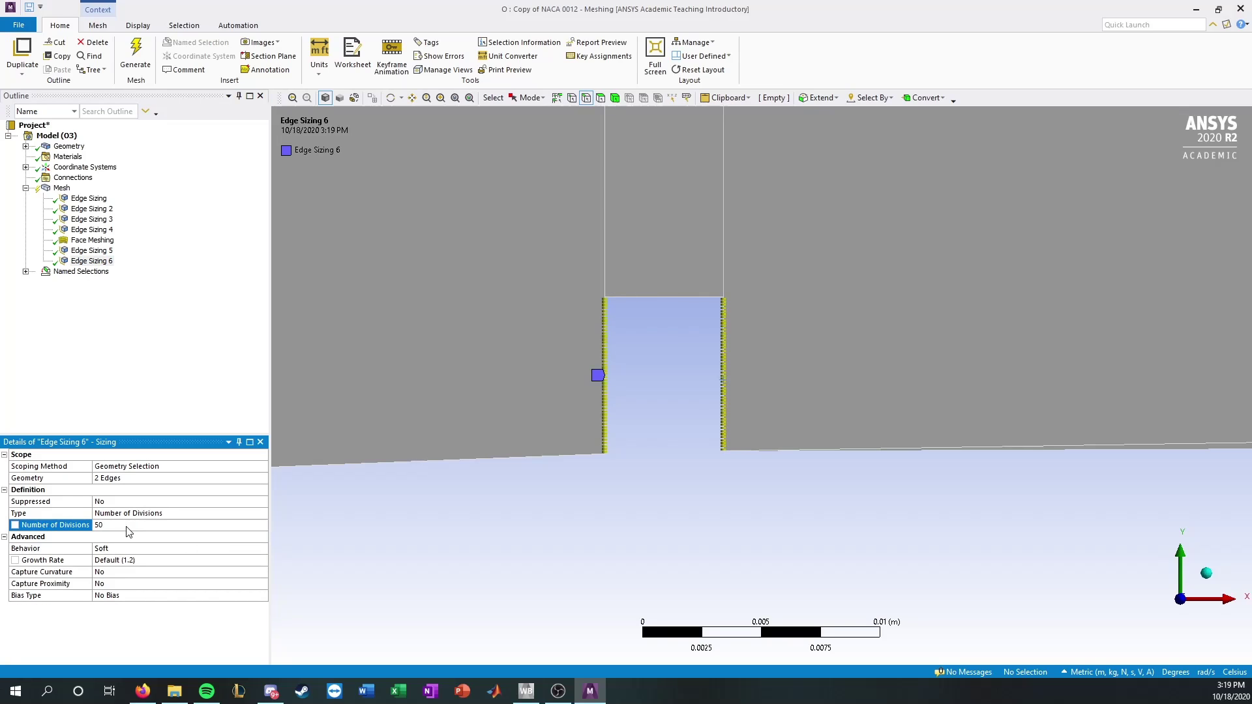
Step: Compare the divisions of Edge Sizing, Edge Sizing 5 and Edge Sizing 6 around the cutout and along the airfoil
click(95, 262)
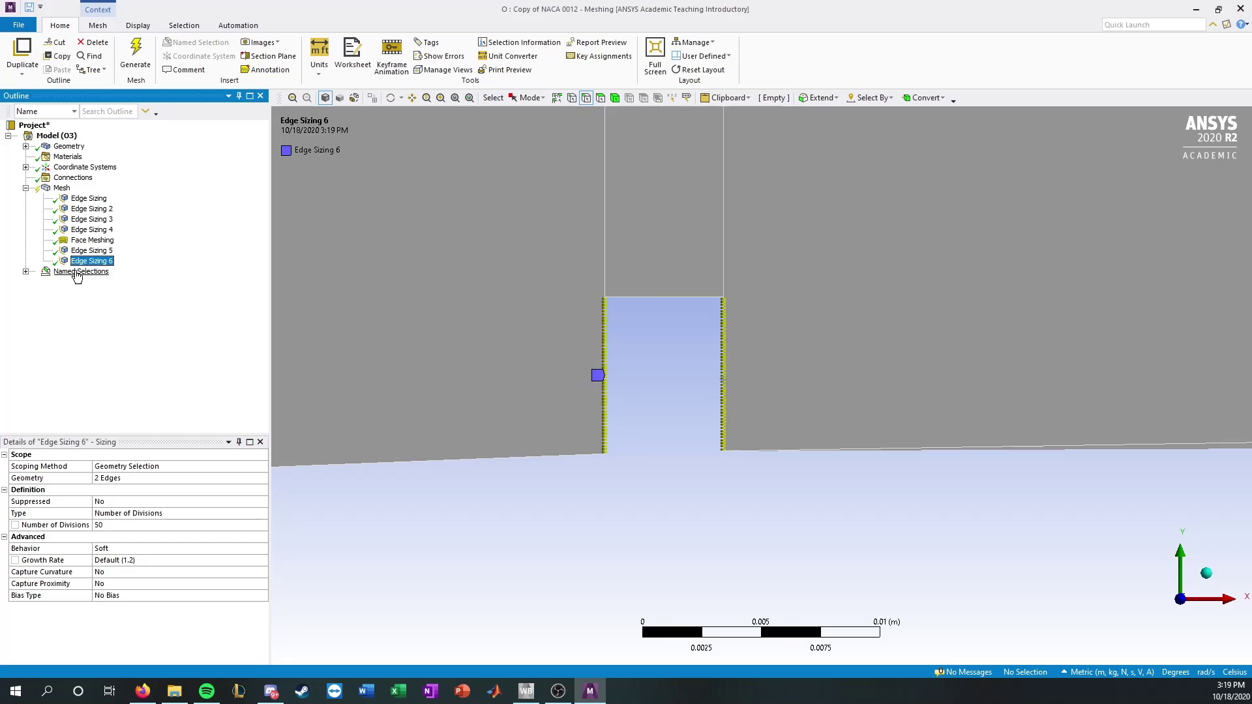
key(Up)
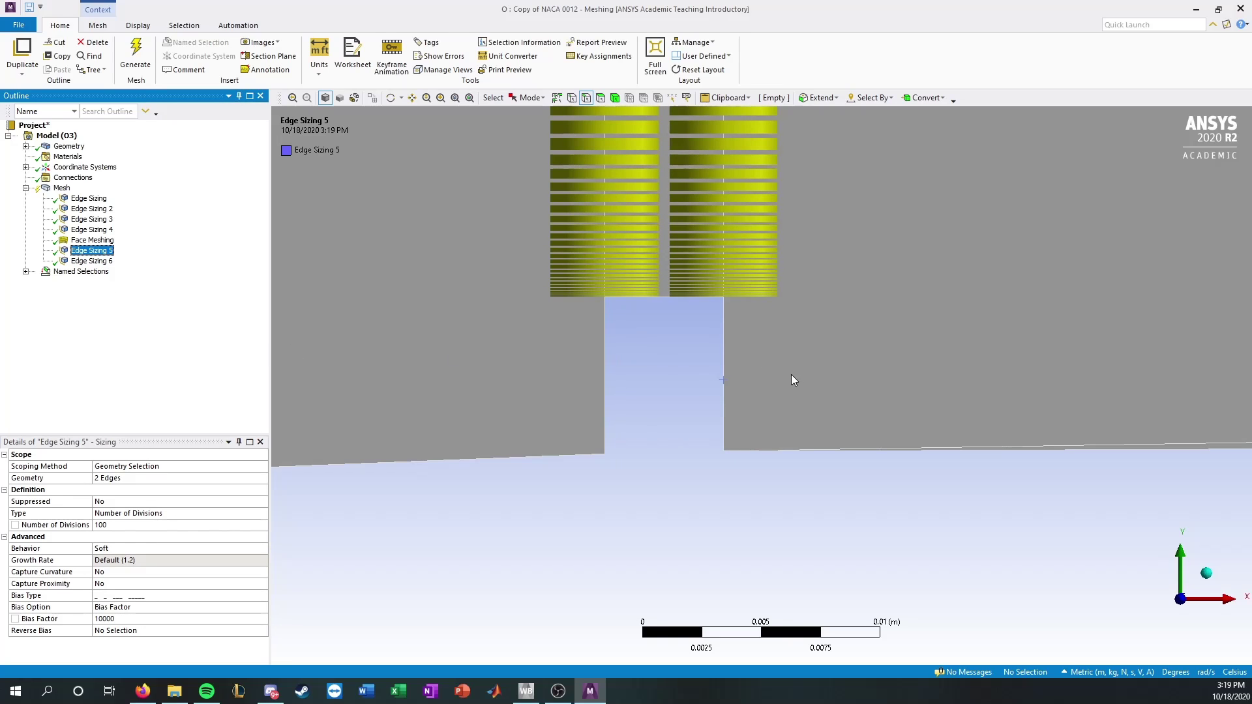
scroll(796, 378, down, 8)
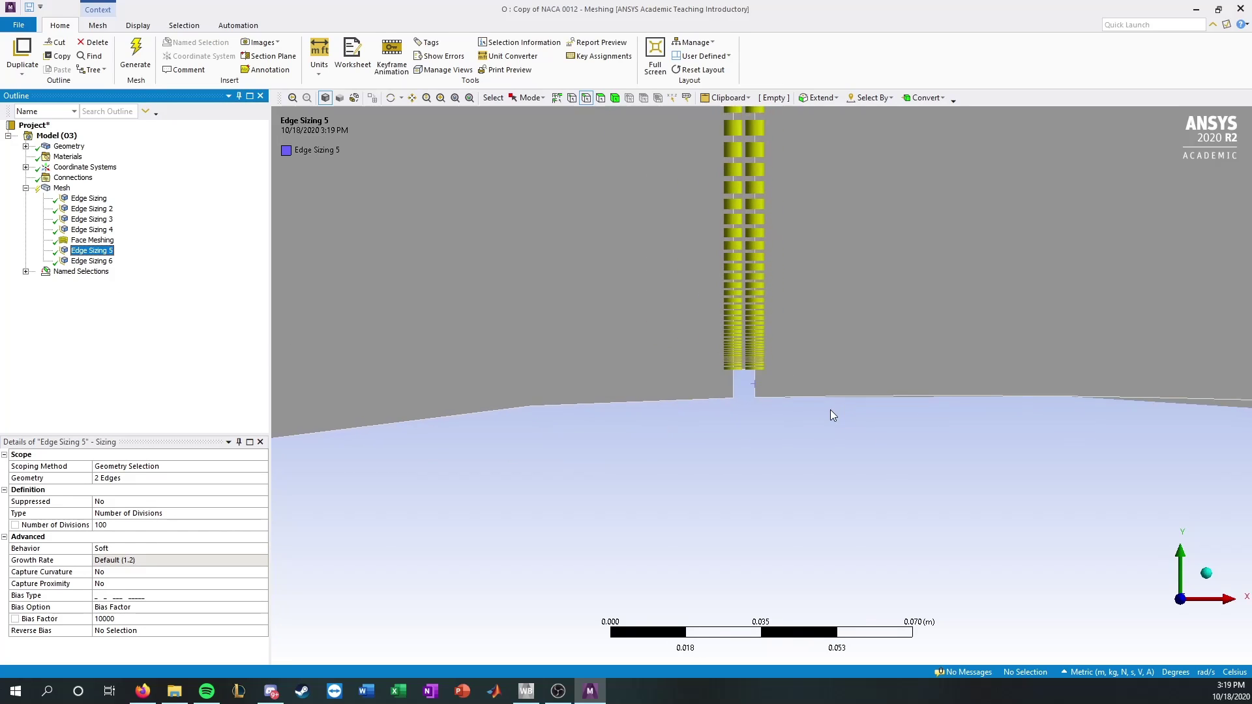
scroll(830, 410, down, 5)
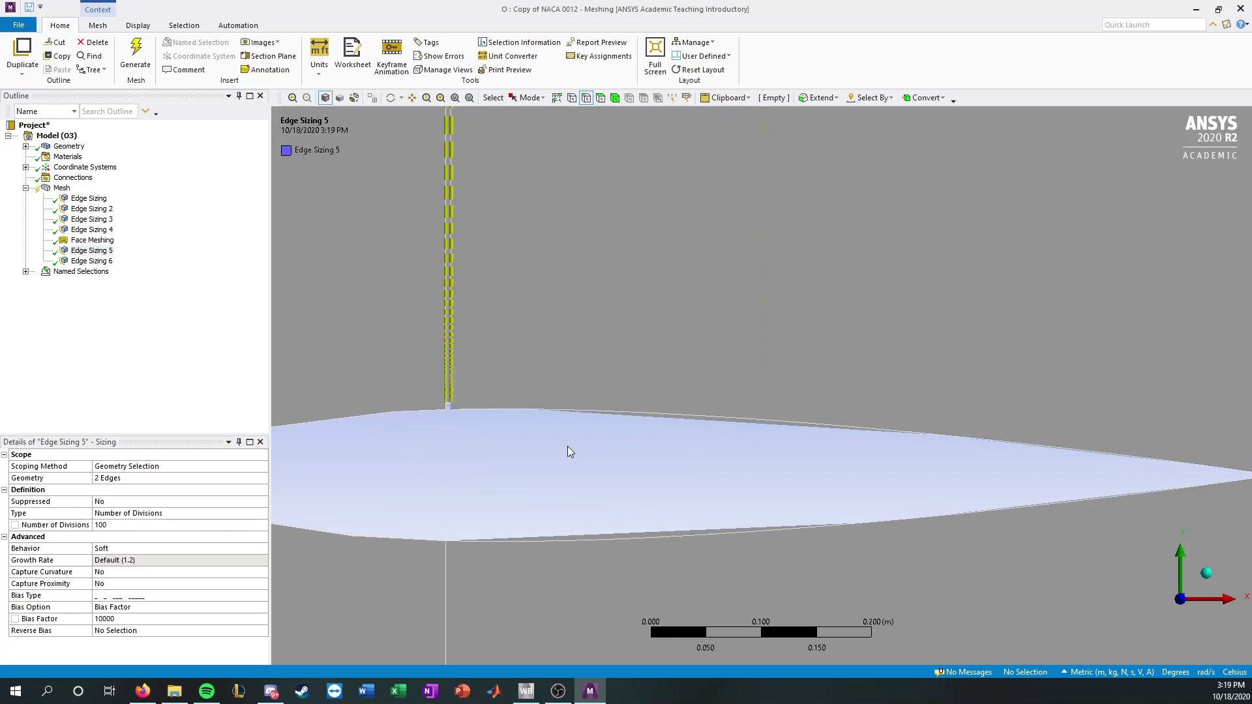
scroll(687, 382, down, 2)
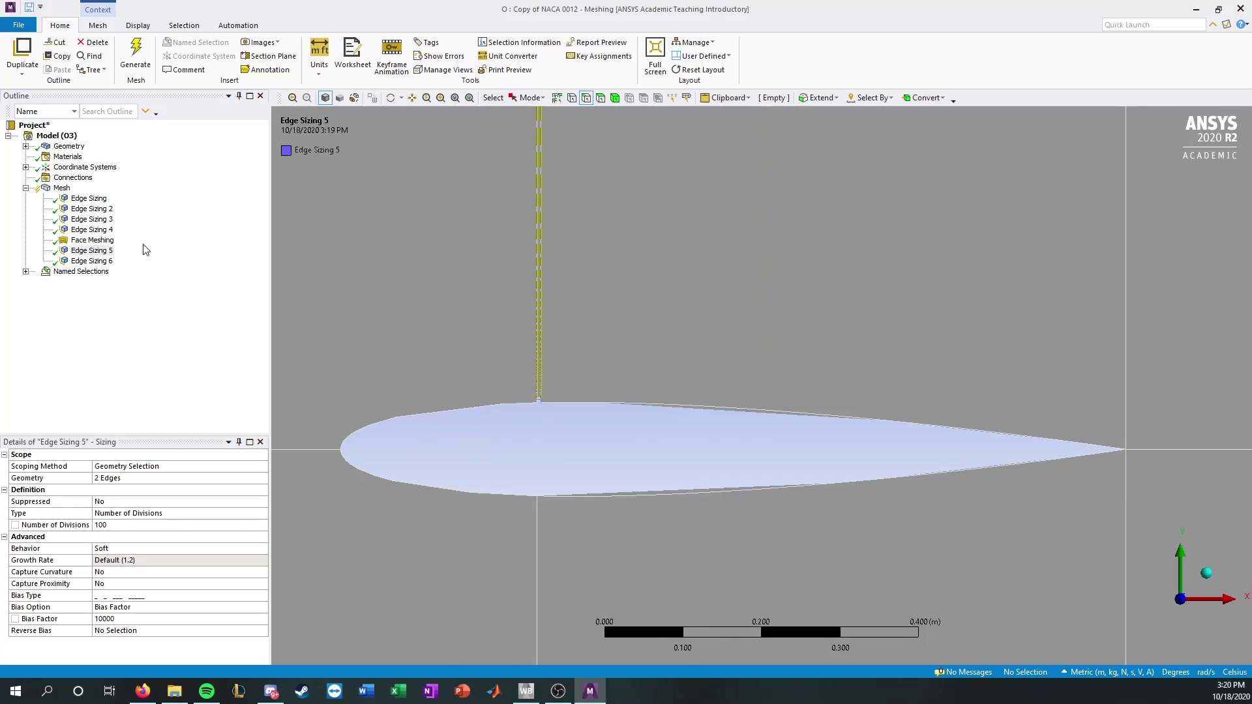
click(88, 198)
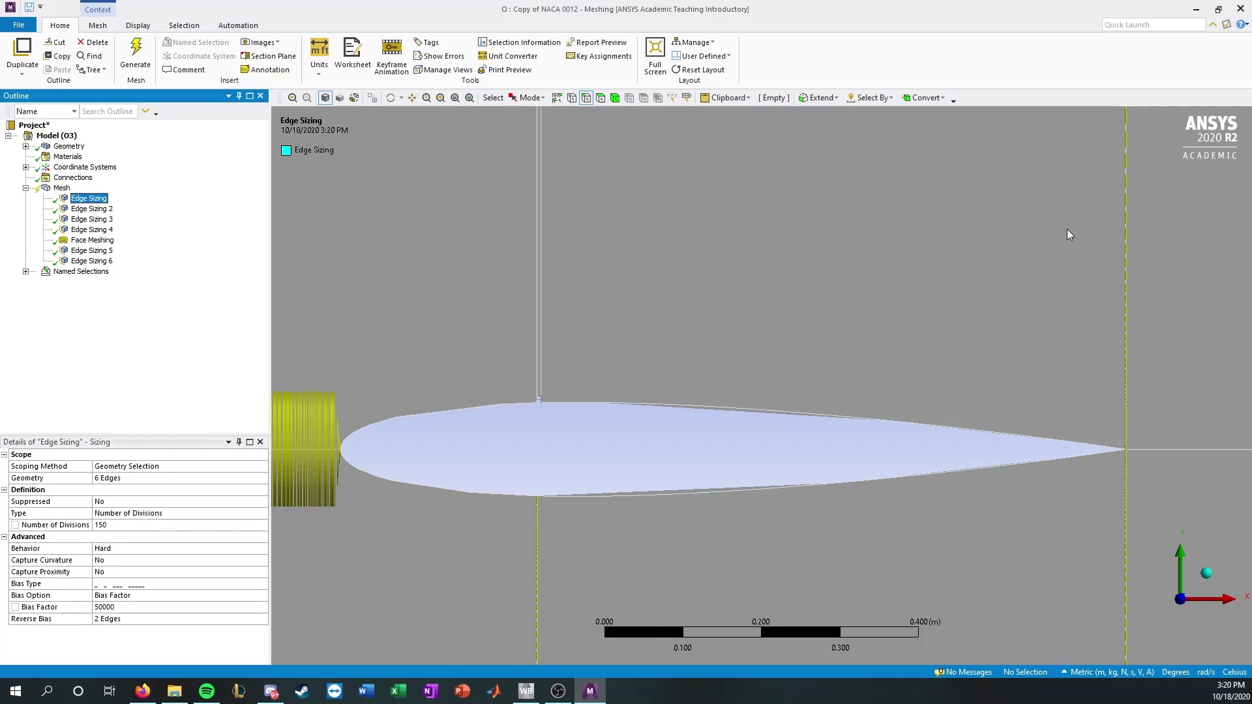
scroll(800, 416, up, 4)
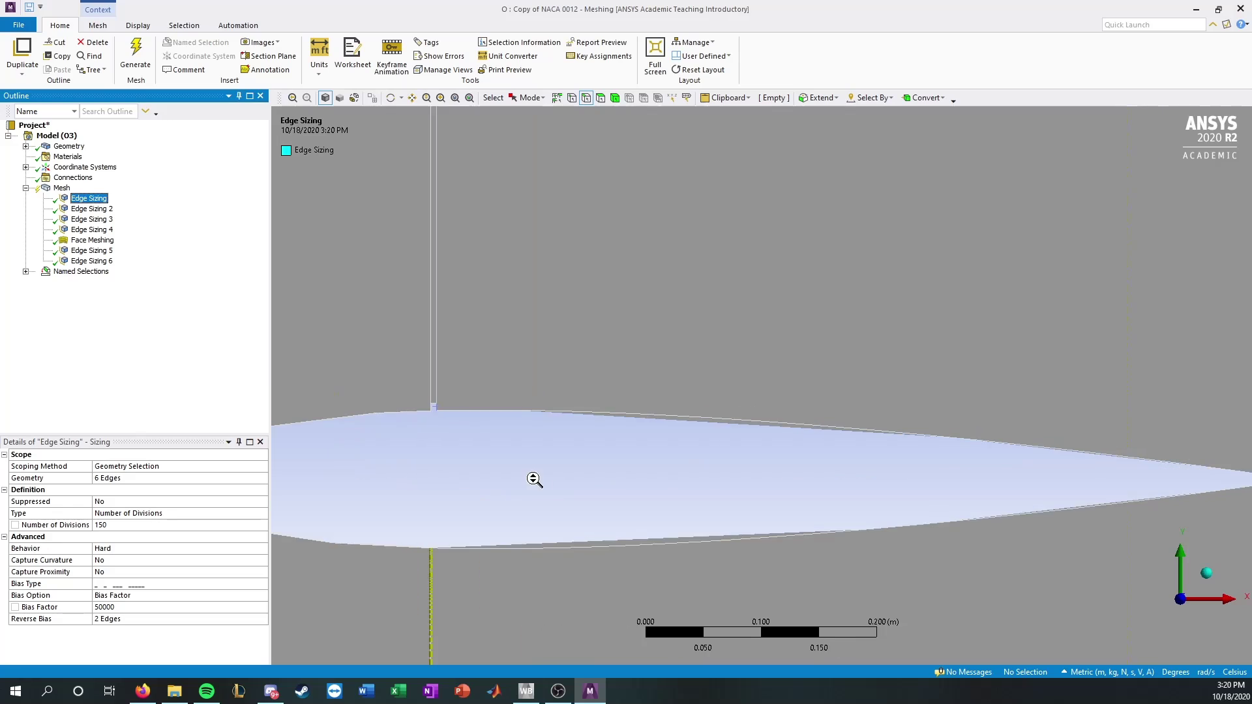
click(106, 261)
scroll(619, 381, up, 2)
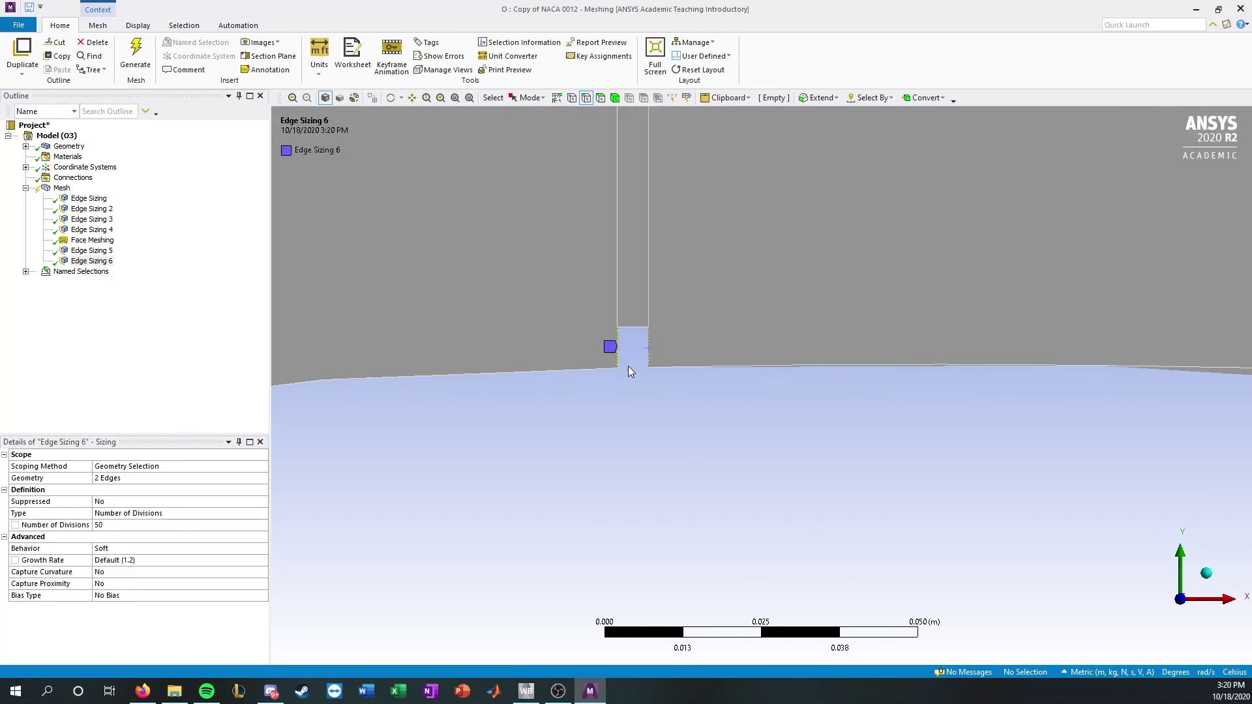
scroll(628, 369, up, 1)
click(92, 250)
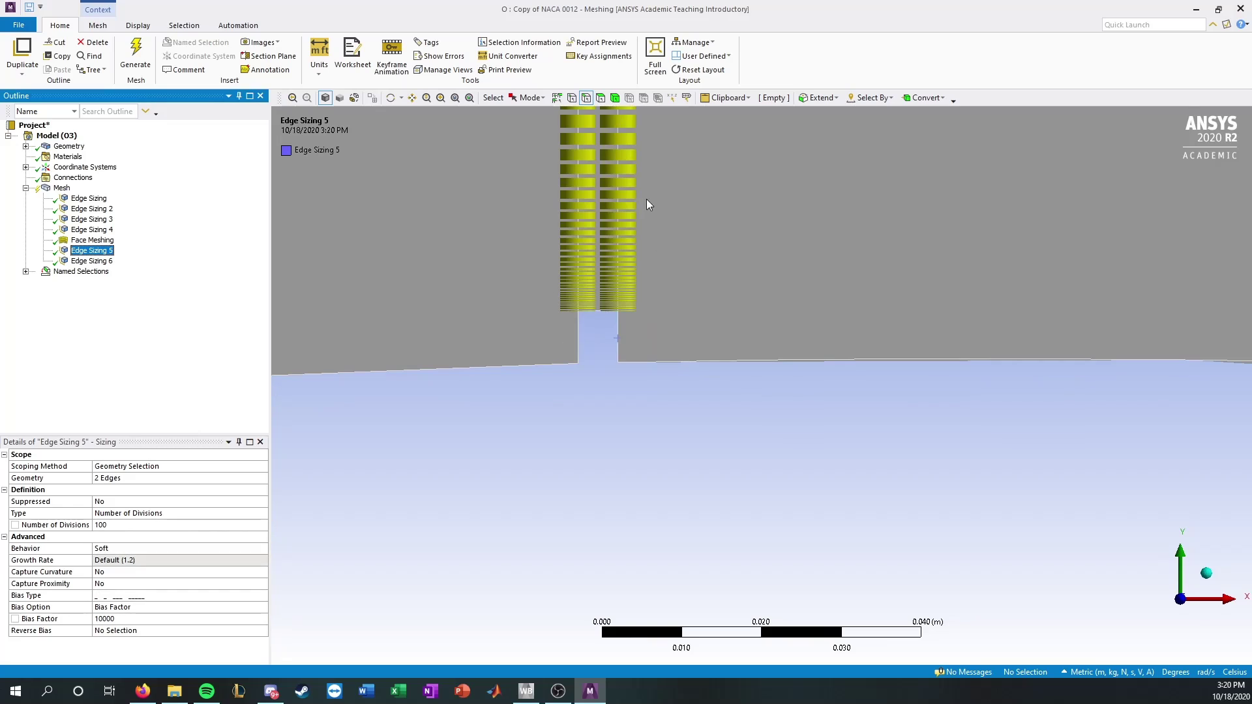
scroll(646, 327, down, 2)
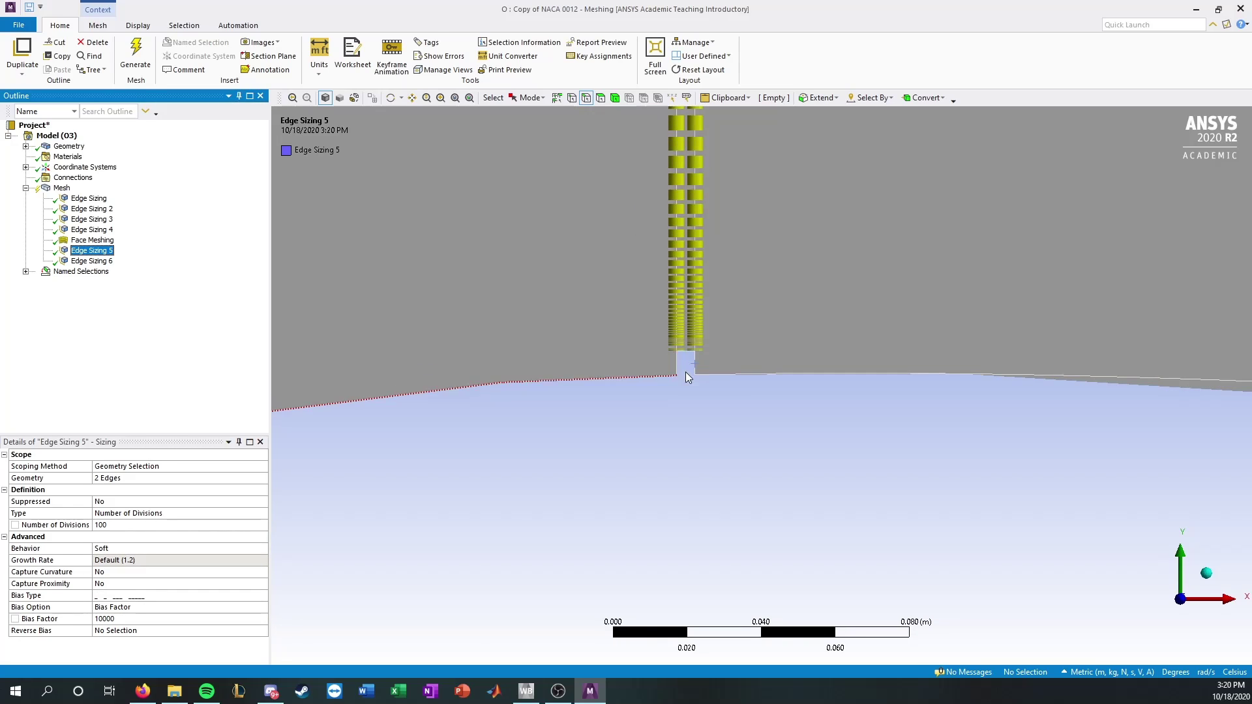
Step: Add the narrow strip face above the cutout to the Face Meshing scope
click(85, 240)
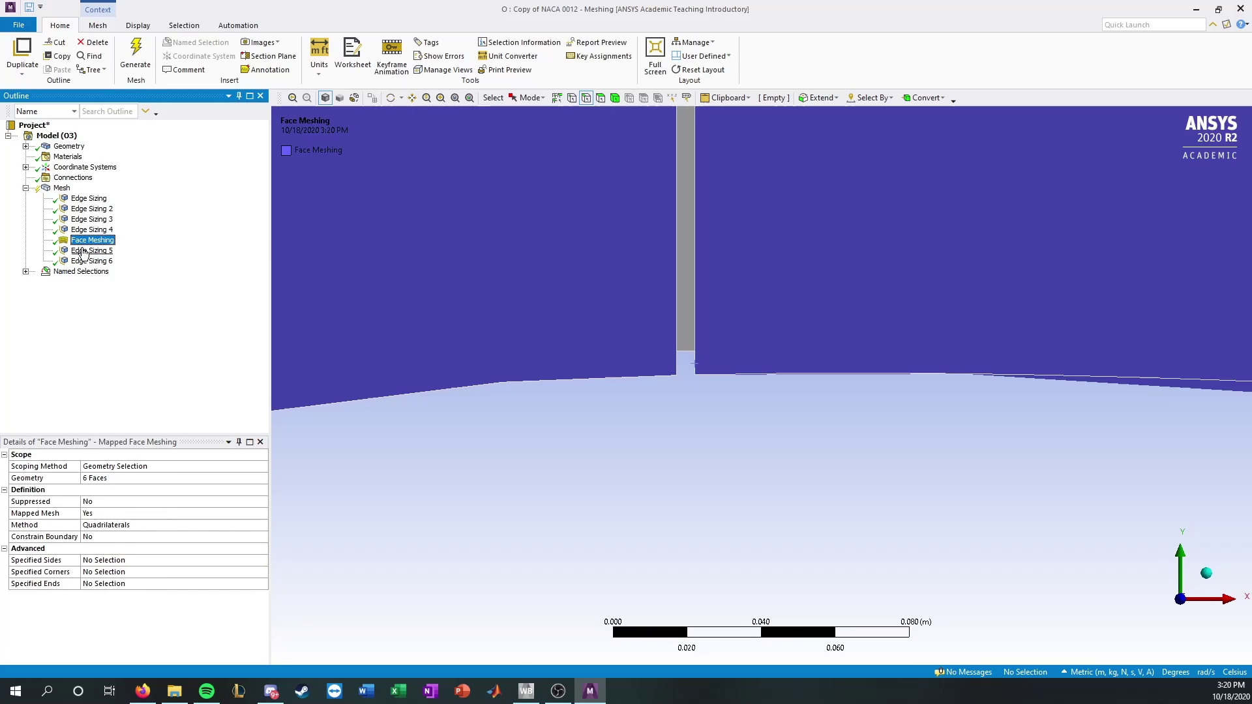
click(128, 478)
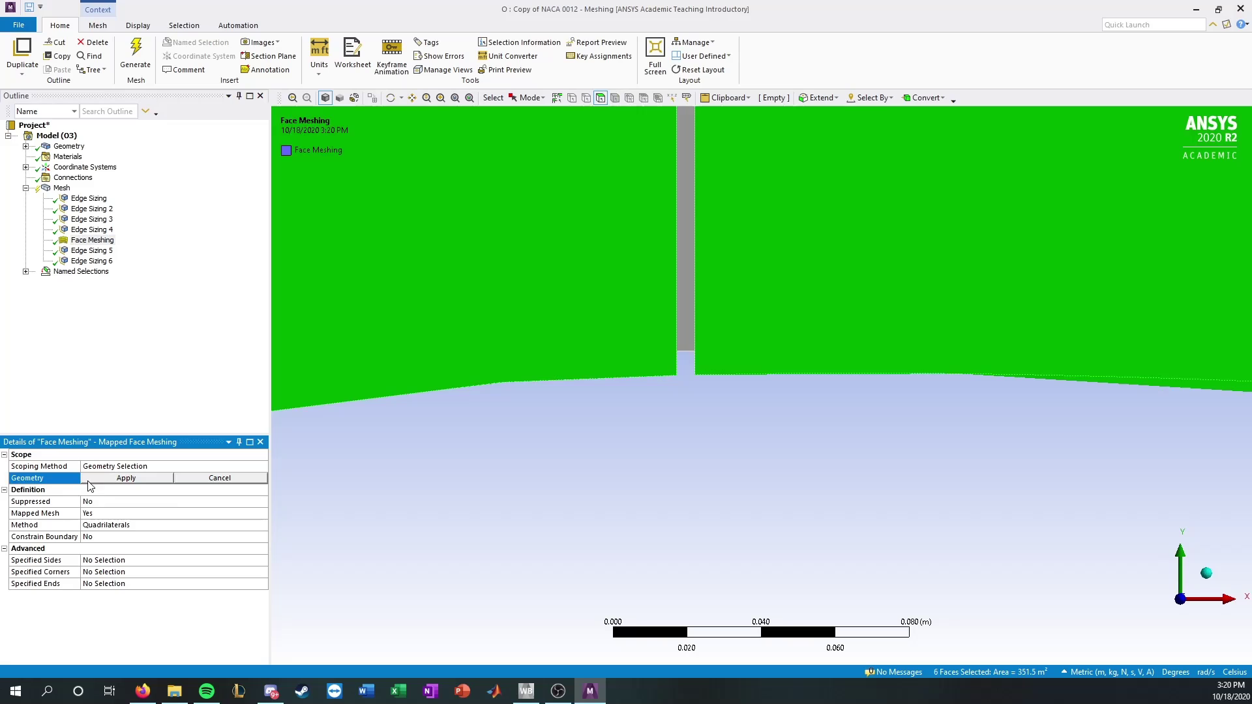
ctrl+click(690, 270)
click(126, 478)
Step: Review which edges Edge Sizings 3 to 6 cover and check the airfoil surface for edges without a sizing
click(88, 262)
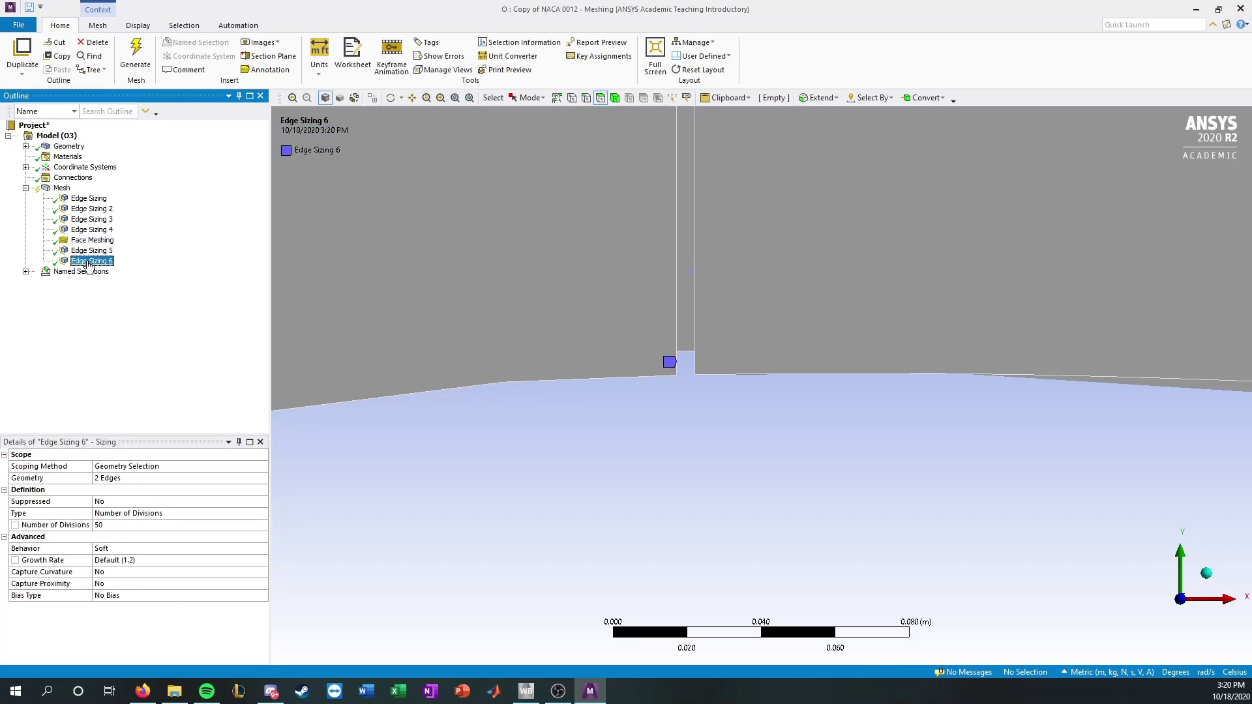
click(89, 251)
click(89, 261)
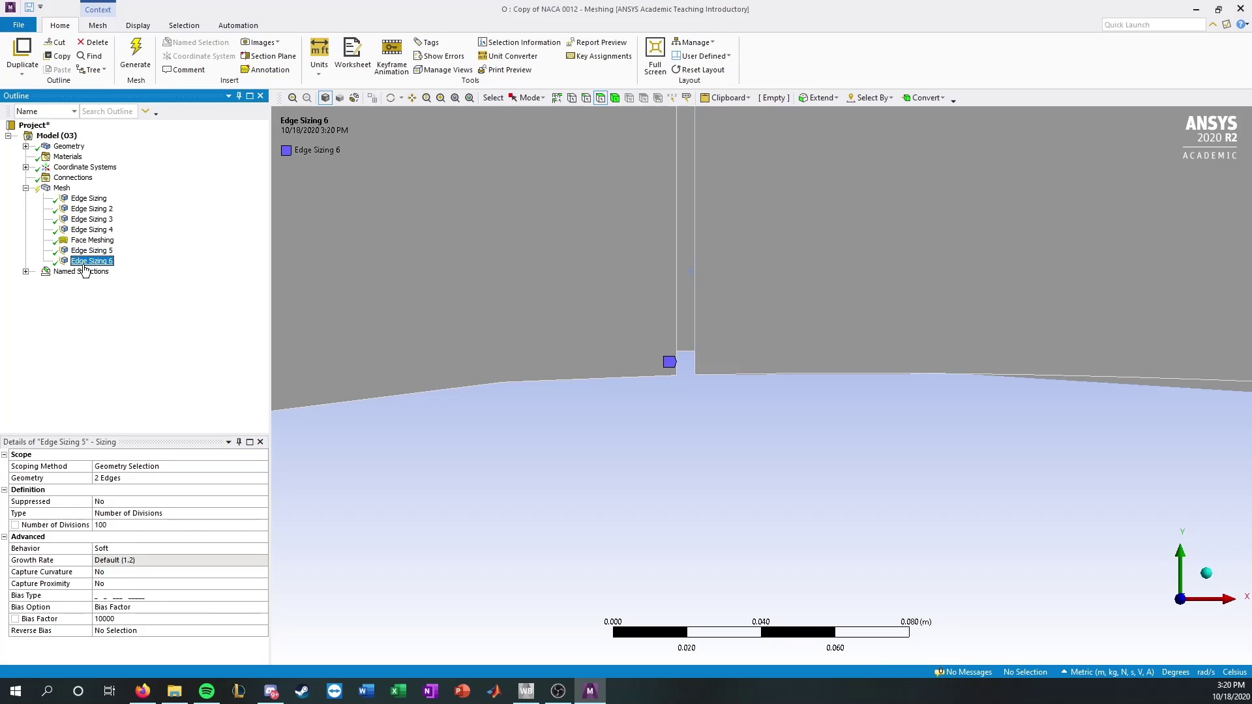
click(90, 230)
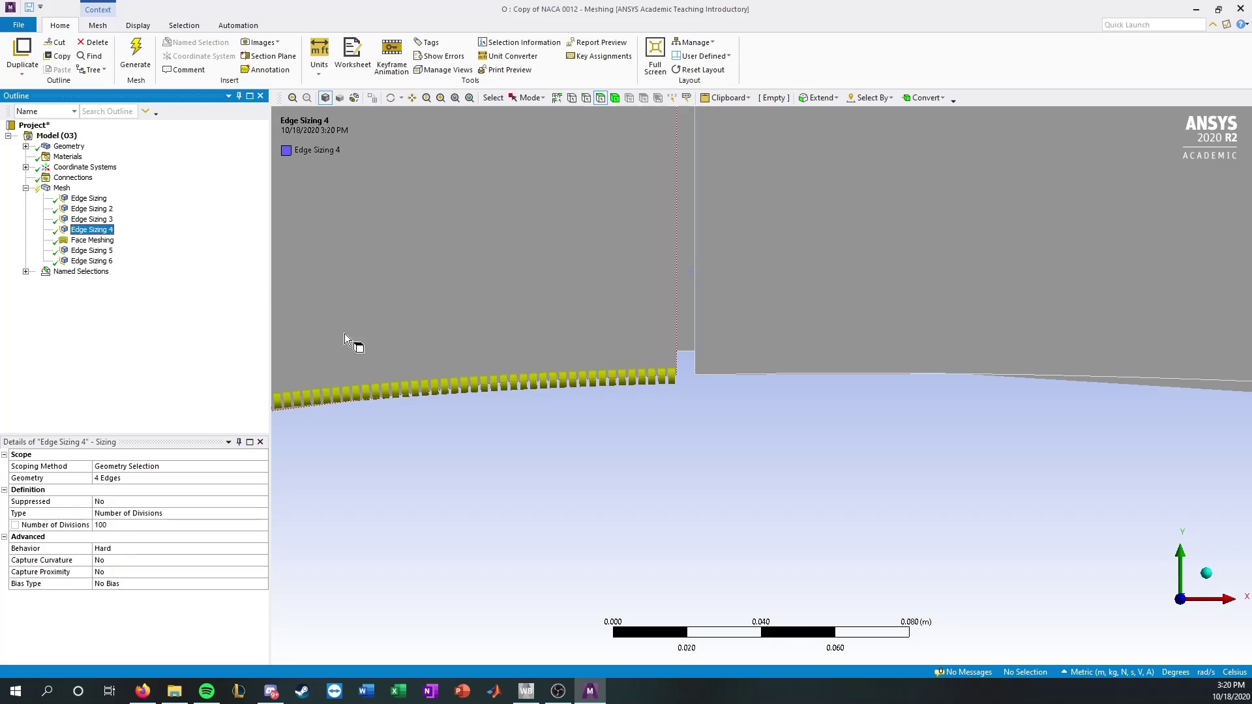
click(91, 220)
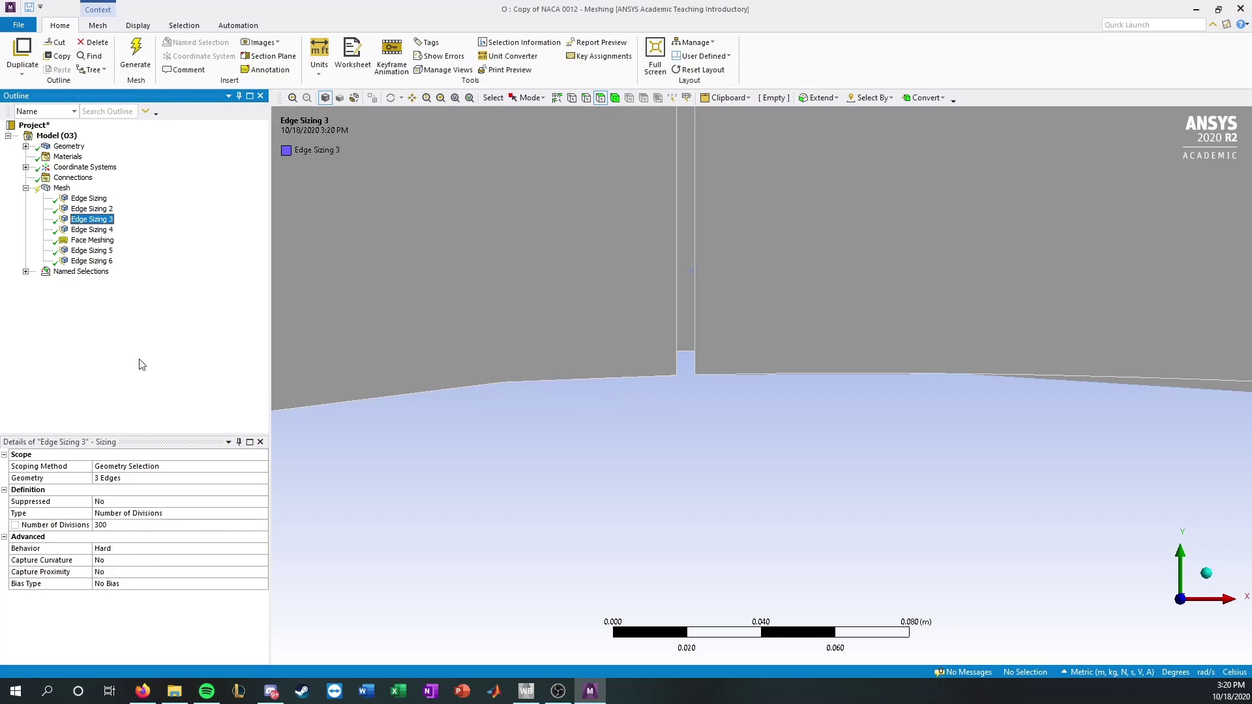
scroll(673, 338, down, 3)
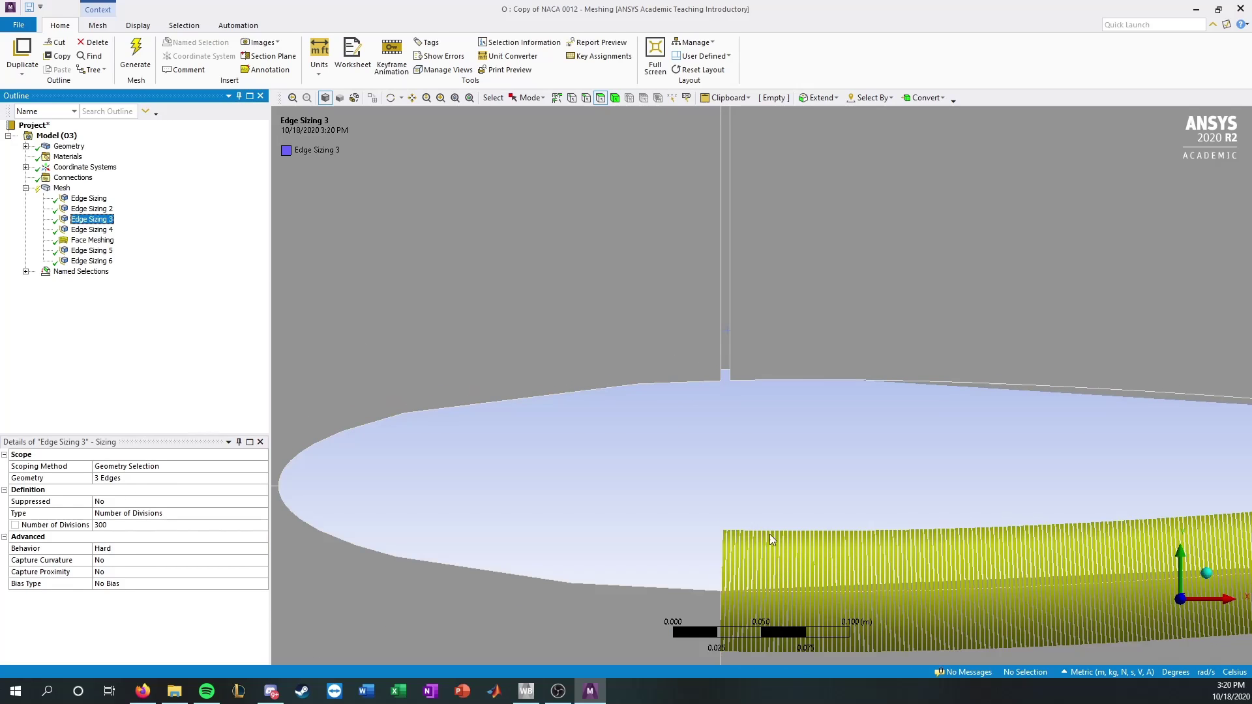
ctrl+middle_drag(903, 260, 723, 290)
scroll(592, 269, down, 2)
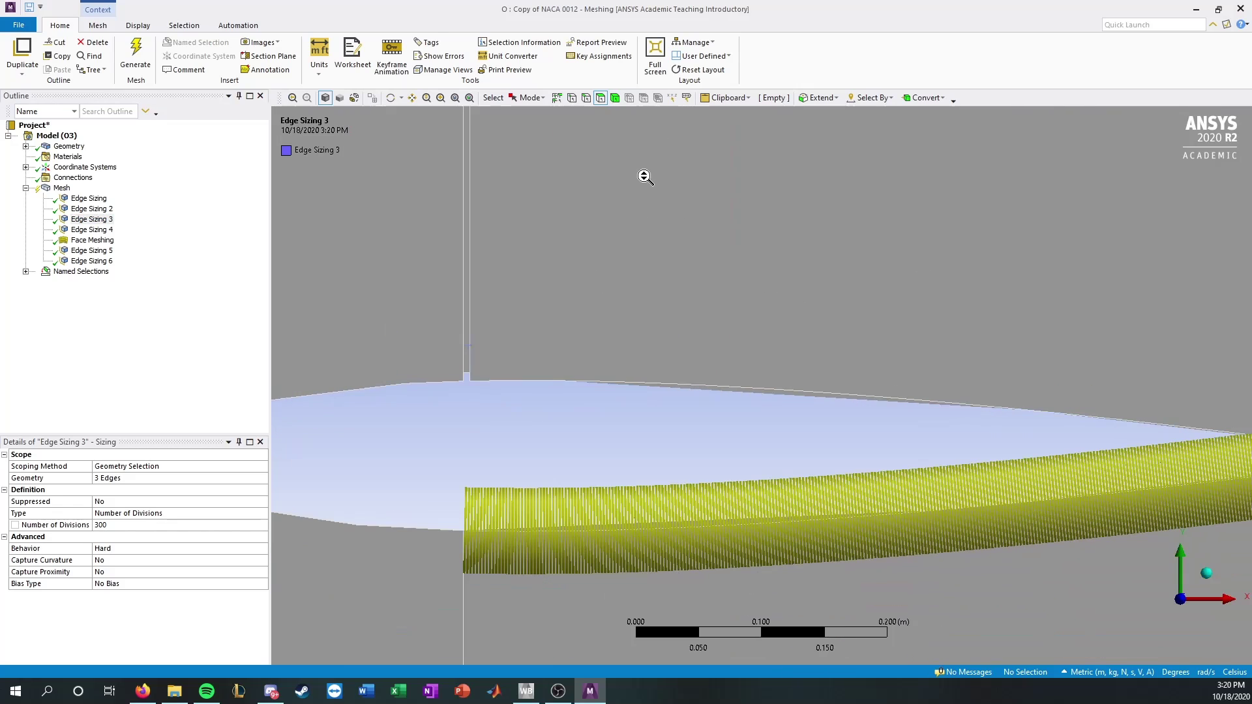
scroll(438, 382, up, 3)
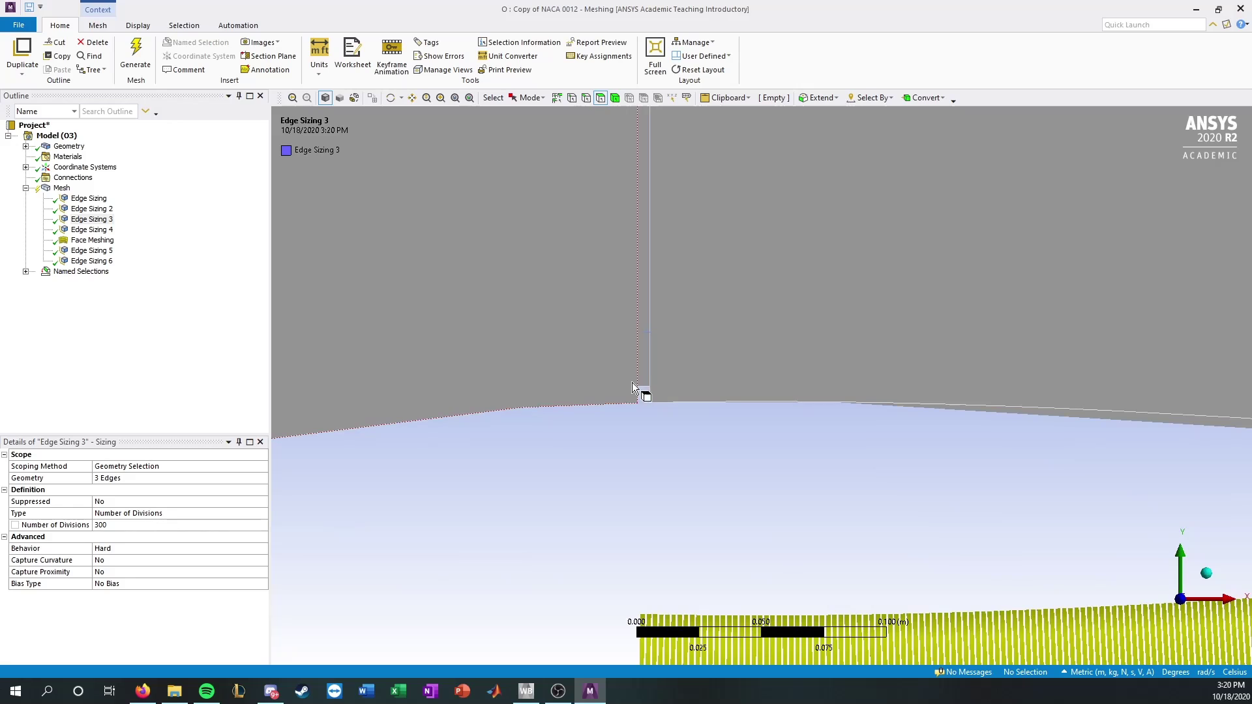
Step: Insert a new mesh sizing scoped to the airfoil's upper surface edge behind the cutout
click(62, 188)
right_click(62, 188)
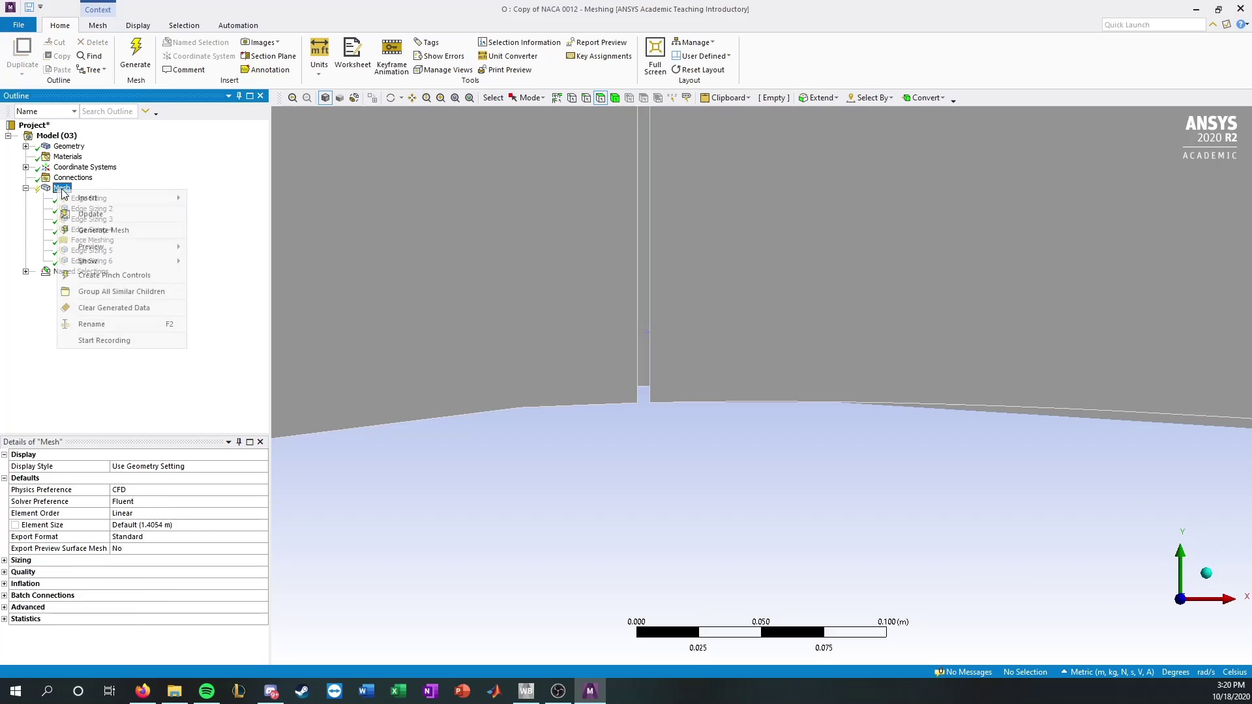
mouse_move(121, 205)
click(217, 215)
scroll(650, 402, up, 1)
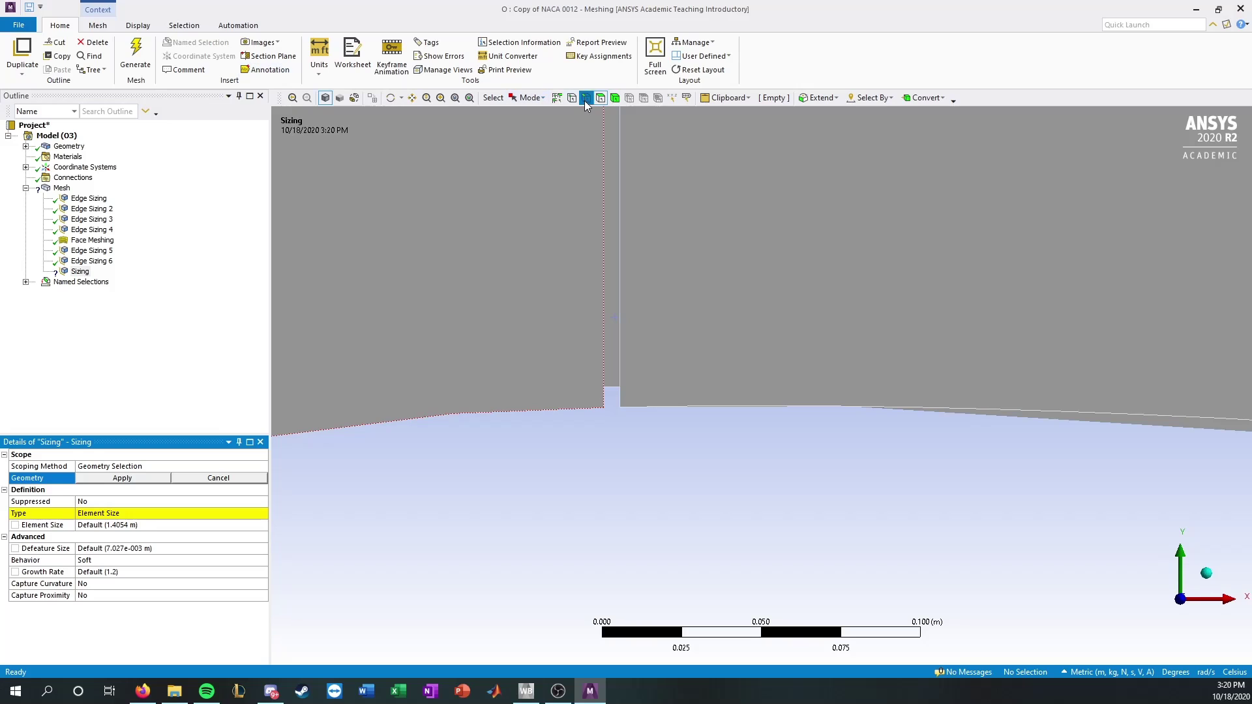
click(584, 97)
click(667, 405)
click(122, 478)
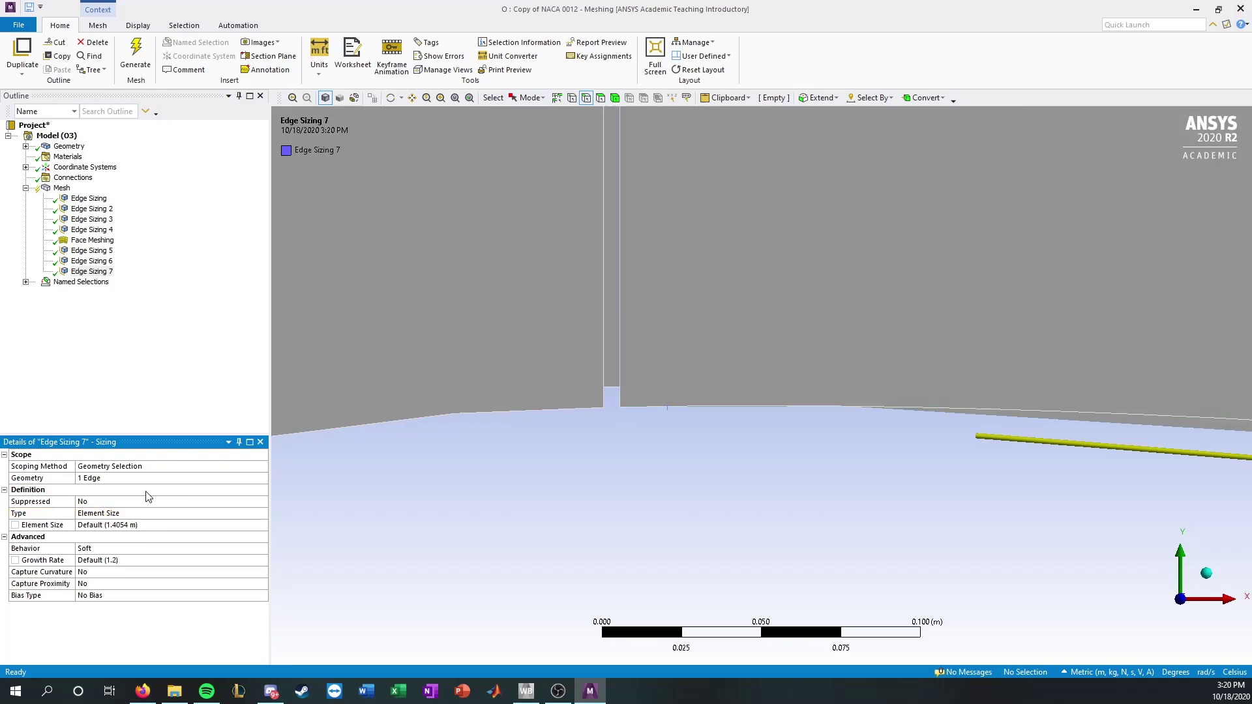
Step: Set Edge Sizing 7 on the upper surface edge behind the cutout to 250 divisions with hard behavior
click(131, 514)
click(263, 514)
click(215, 533)
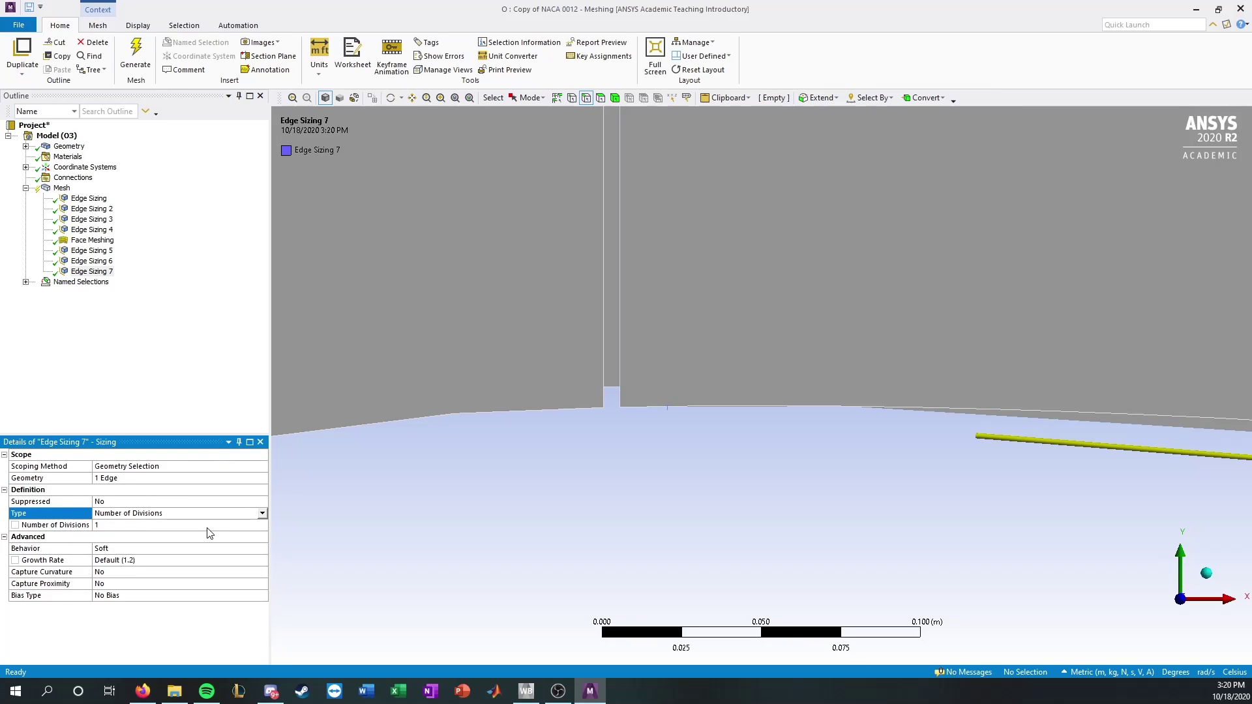
text(2)
key(Return)
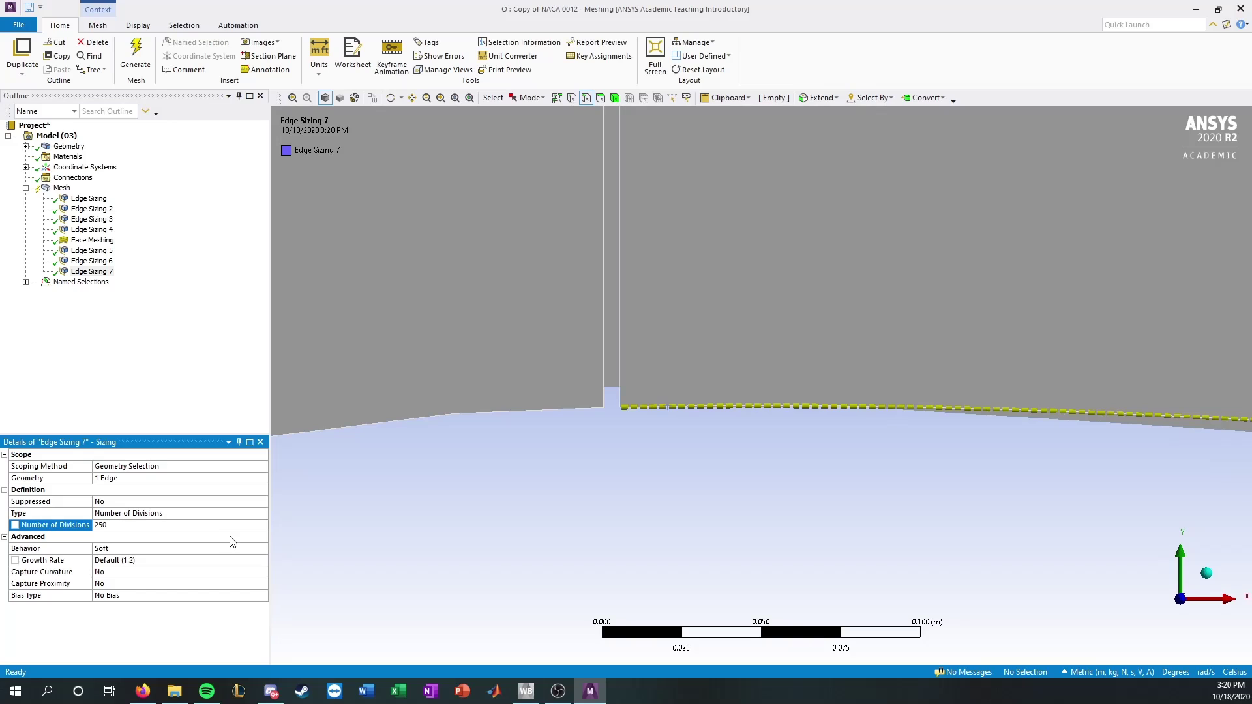
click(260, 549)
click(253, 570)
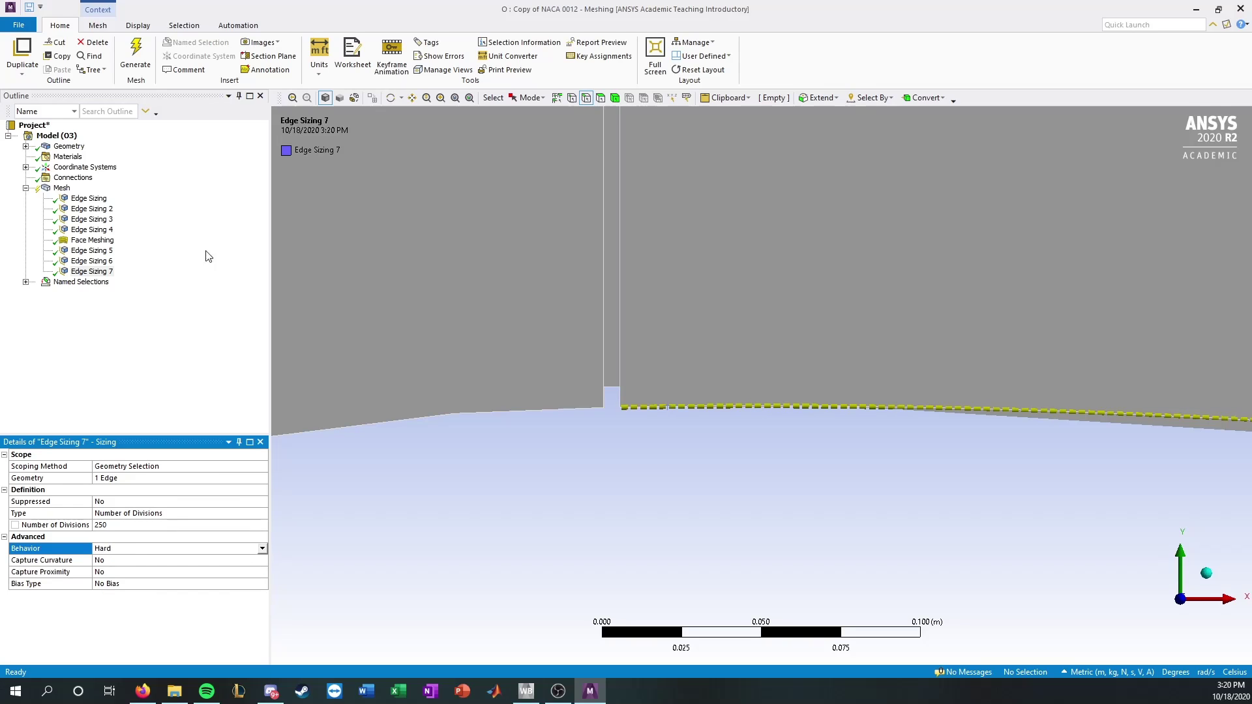
Step: Insert a new mesh sizing scoped to the short horizontal edge at the top of the cutout
right_click(60, 194)
mouse_move(92, 193)
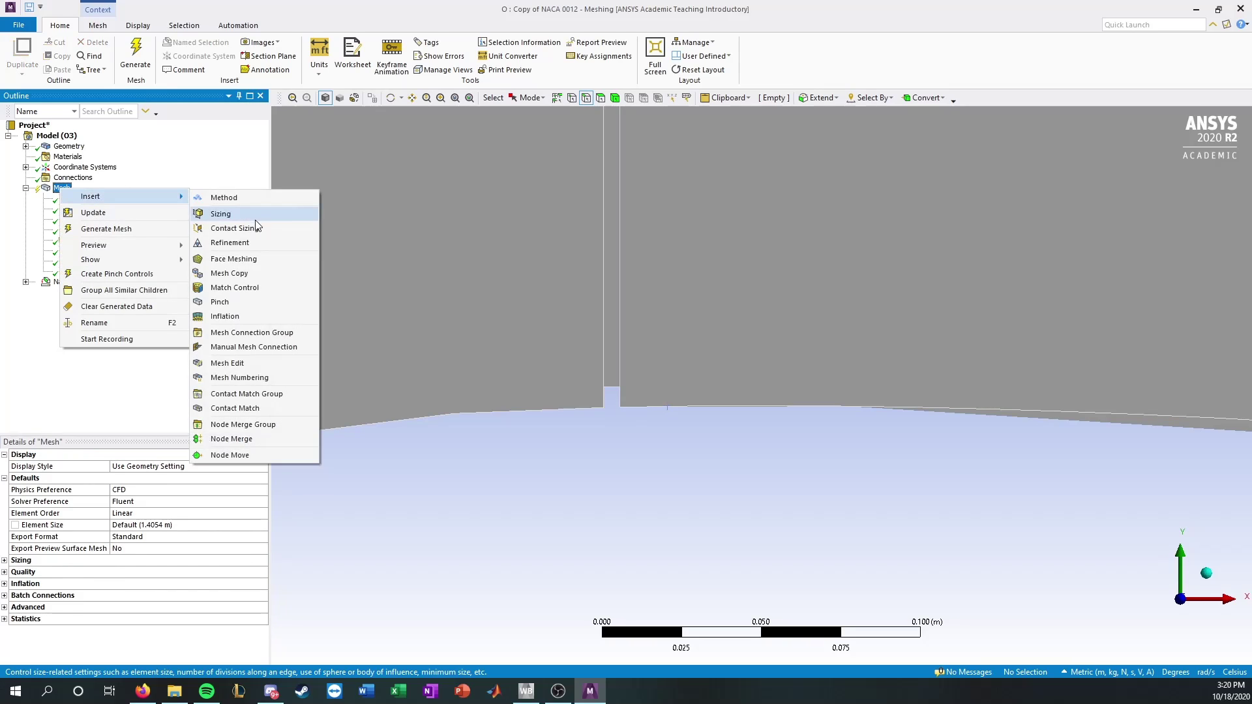
click(218, 209)
scroll(561, 409, up, 2)
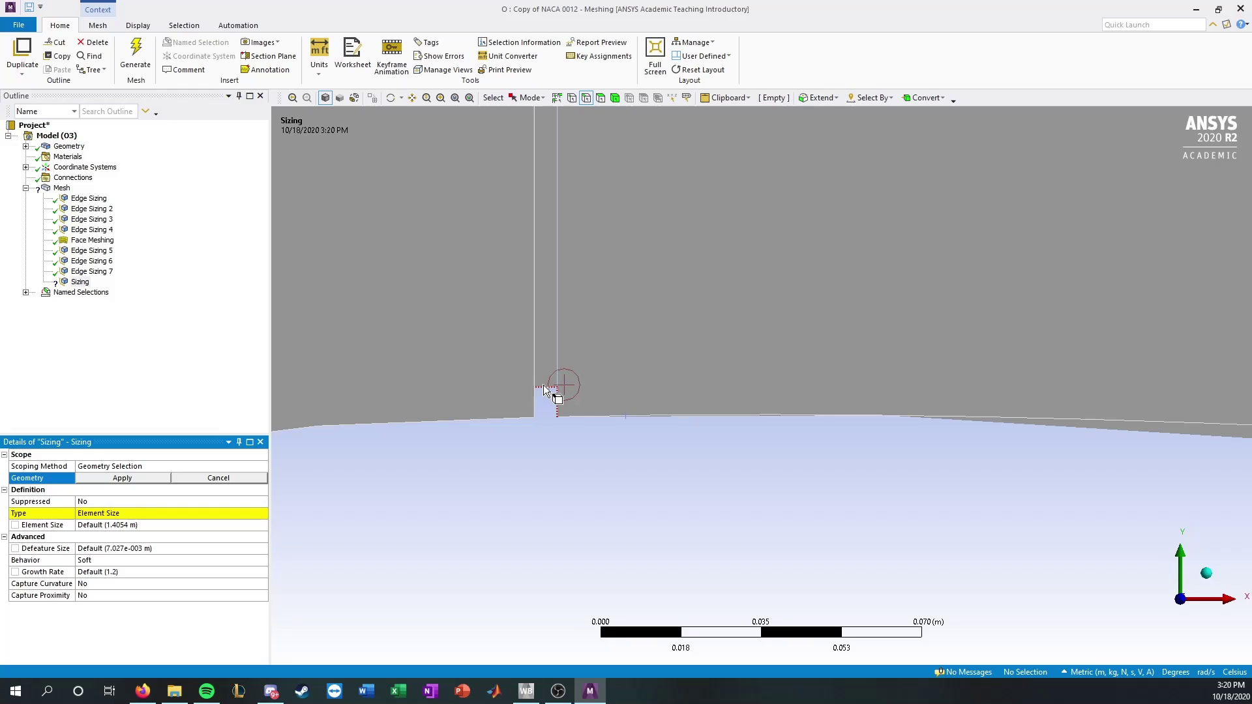
click(544, 388)
click(145, 479)
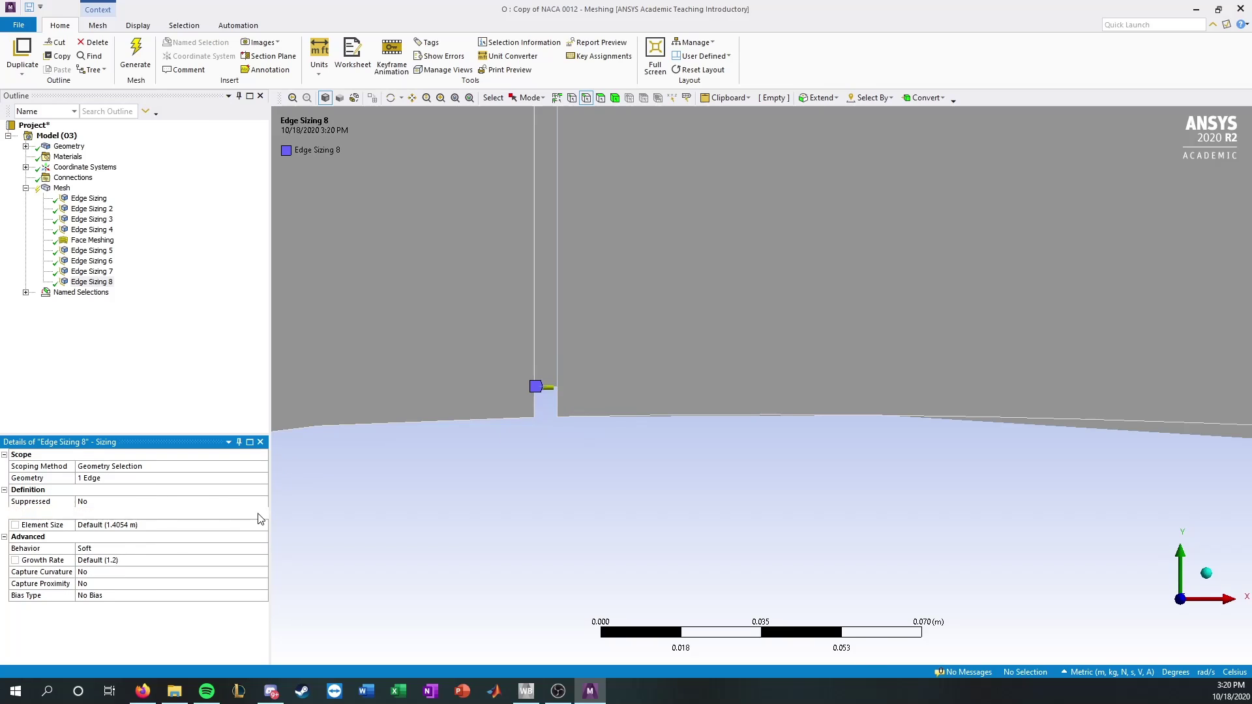
Step: Define the cutout's top edge sizing by number of divisions, with 50 divisions and hard behavior
click(260, 514)
click(229, 532)
click(129, 548)
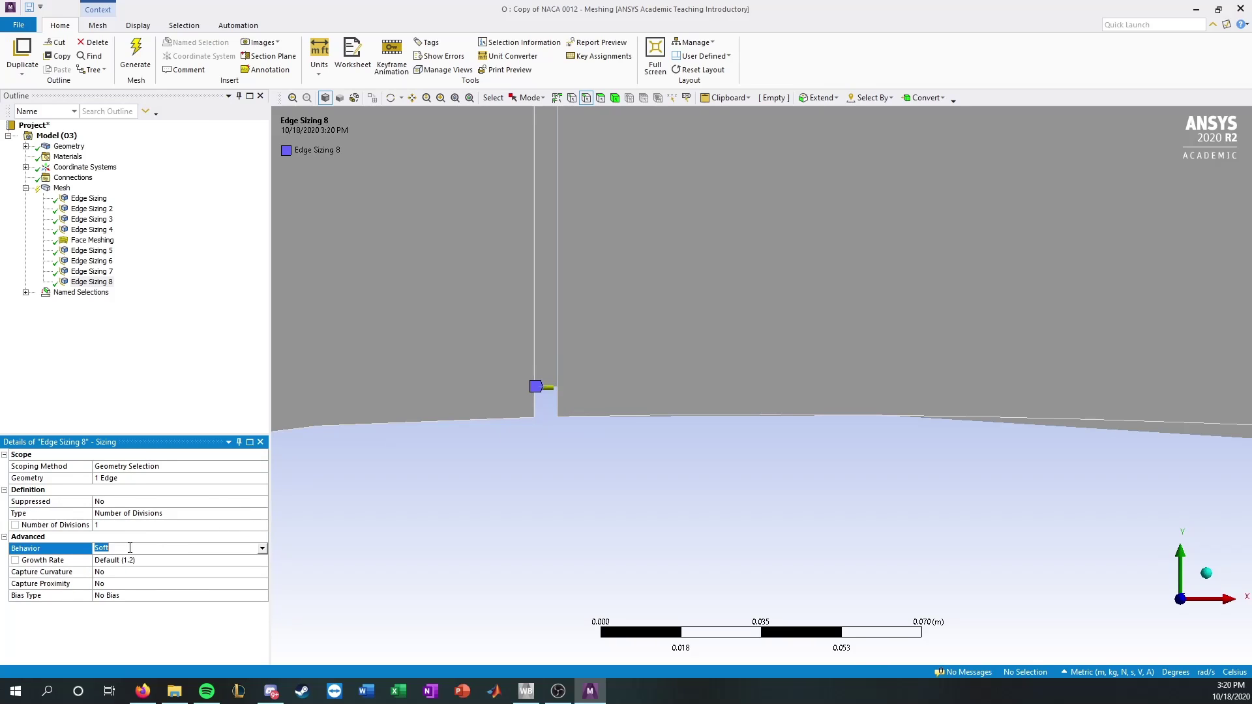
click(208, 526)
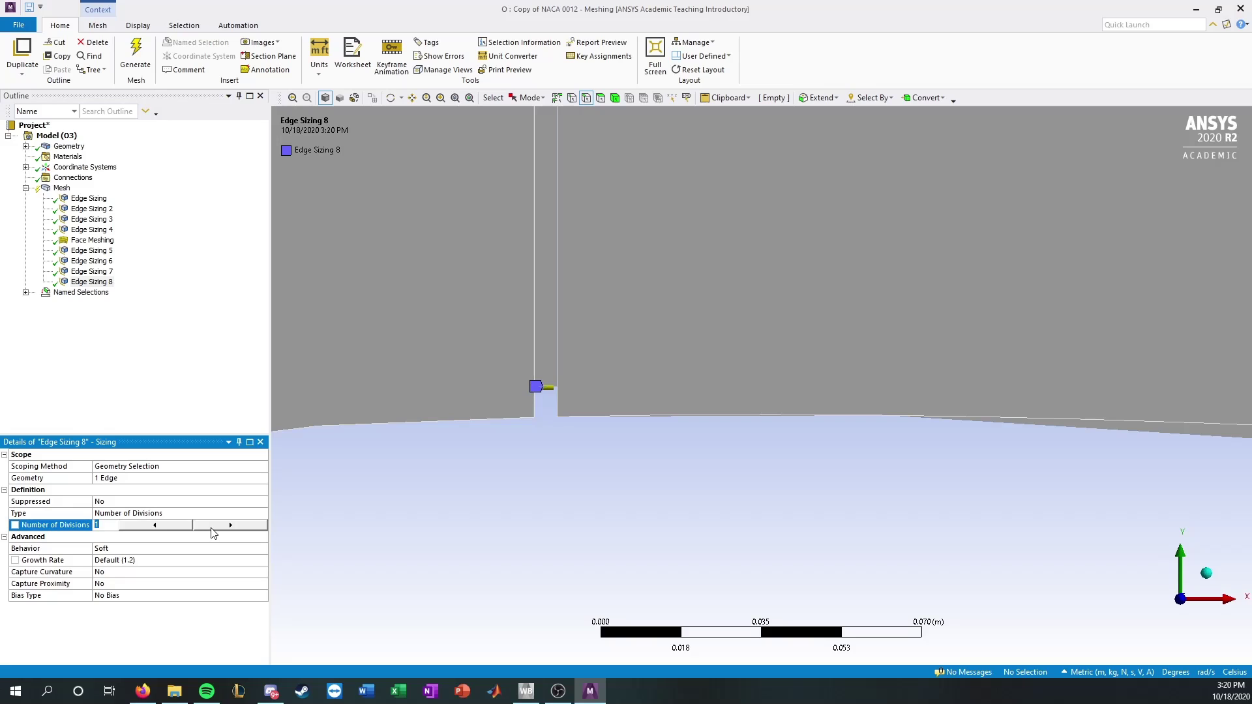
text(50)
key(Return)
click(260, 551)
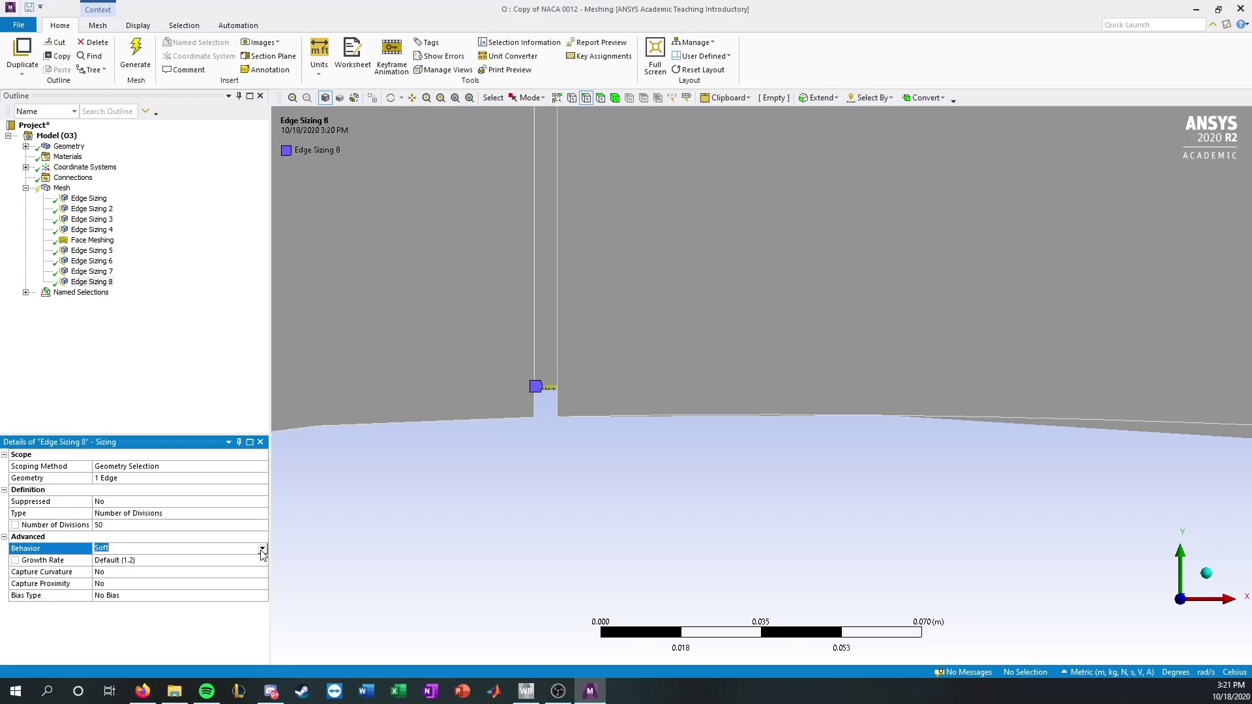
click(261, 549)
click(254, 563)
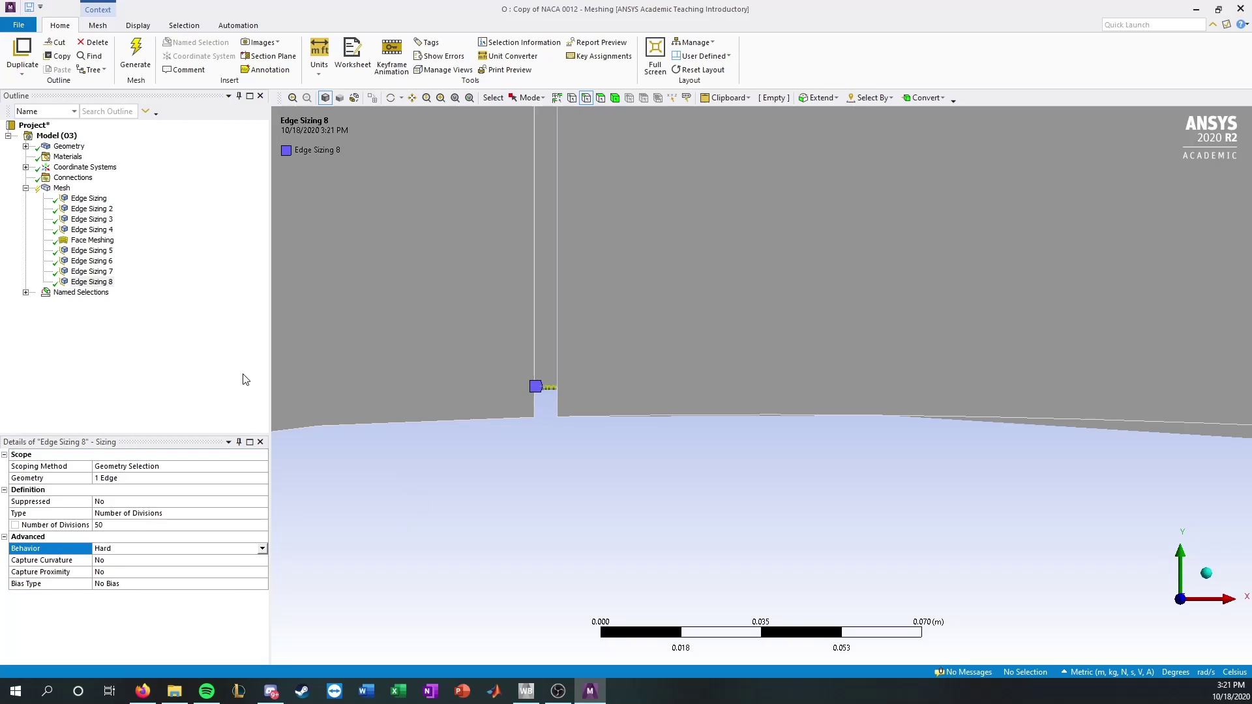
Step: Compare the division spacing of Edge Sizing 7 behind the cutout with that of Edge Sizing 8 on the cutout's top edge
scroll(471, 420, up, 2)
click(101, 272)
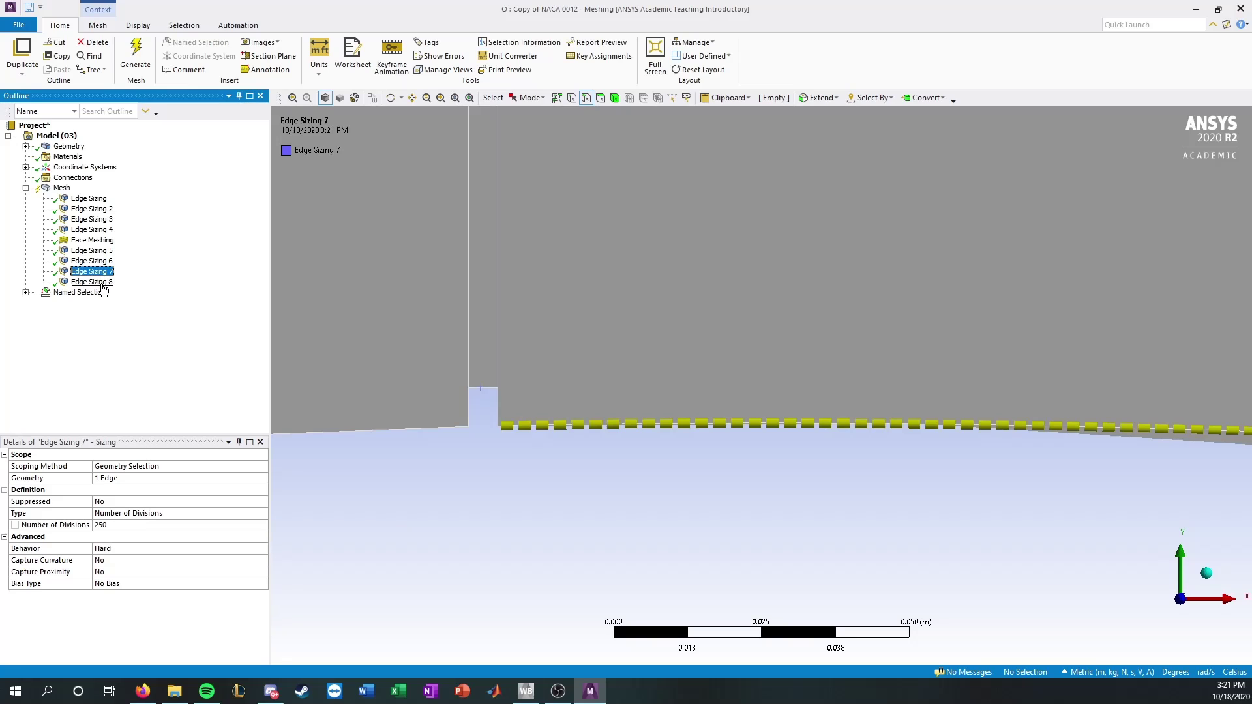
click(91, 261)
click(91, 271)
scroll(311, 386, up, 2)
ctrl+middle_drag(310, 391, 776, 377)
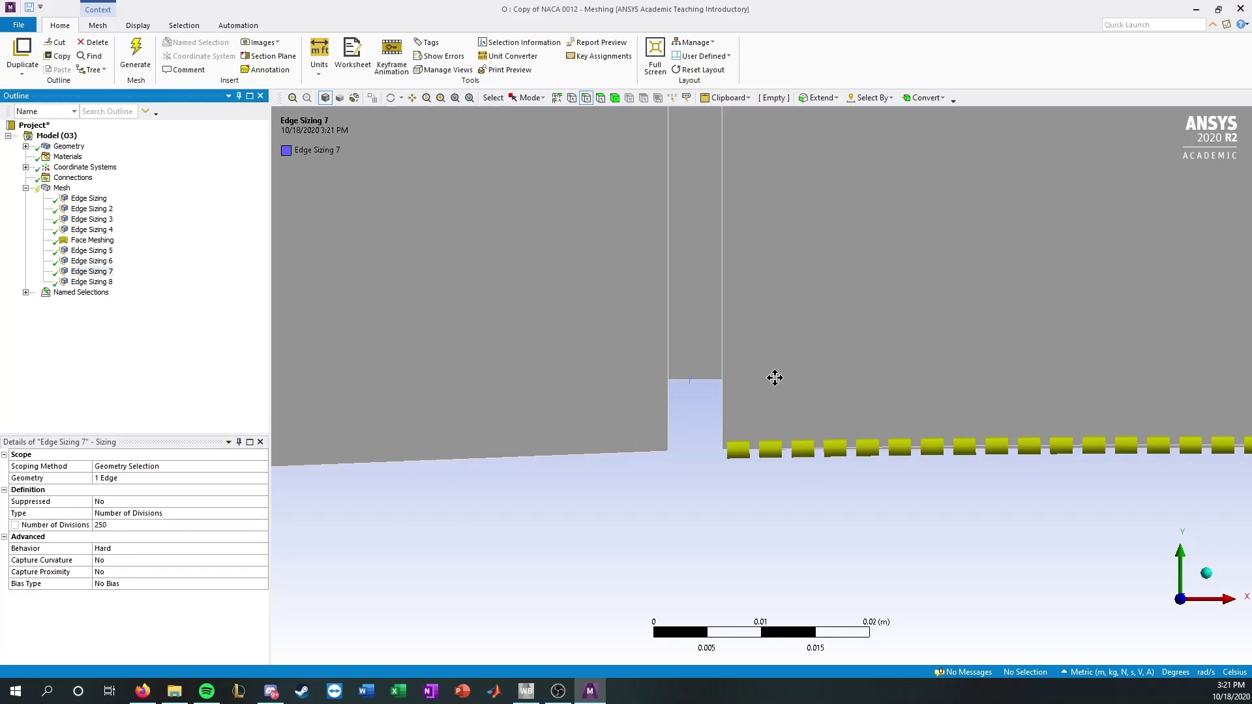
scroll(665, 389, up, 2)
click(83, 283)
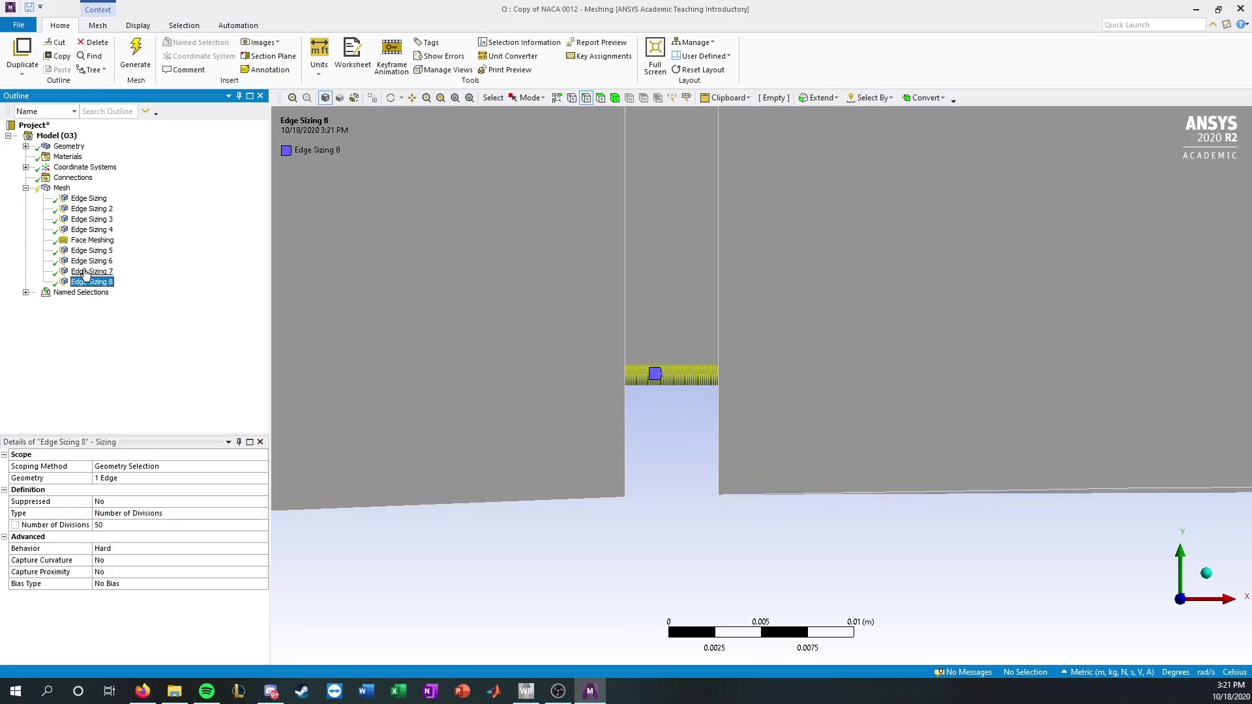
scroll(652, 396, down, 2)
scroll(746, 432, up, 2)
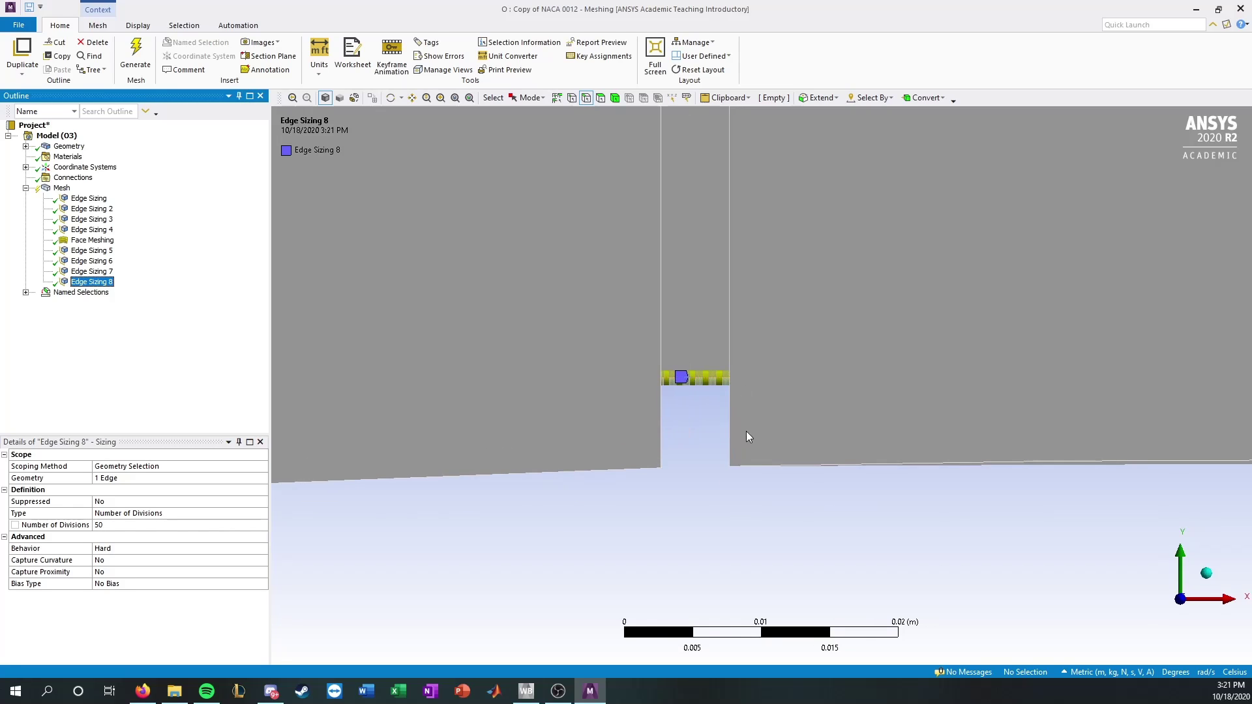
click(109, 273)
scroll(770, 417, down, 3)
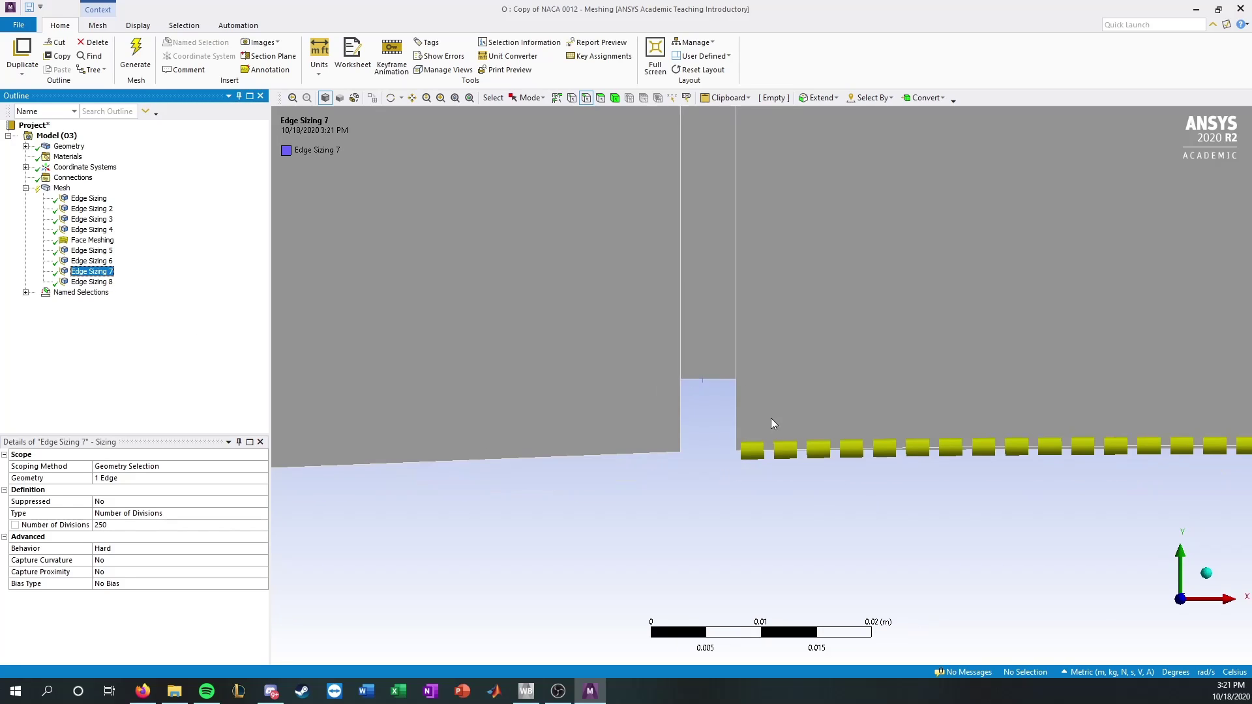
middle_drag(967, 459, 711, 459)
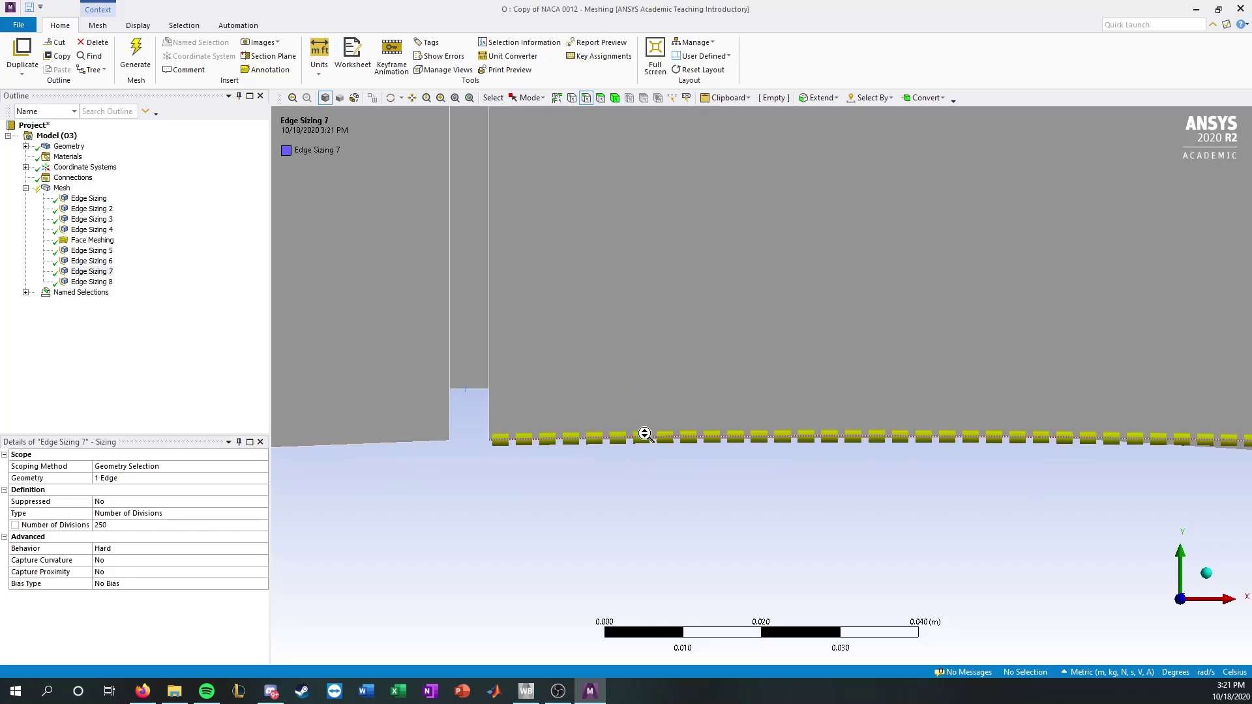
scroll(640, 433, down, 3)
Step: Bias Edge Sizing 7 with a bias factor of 100 so its divisions get finer toward the cutout
click(264, 584)
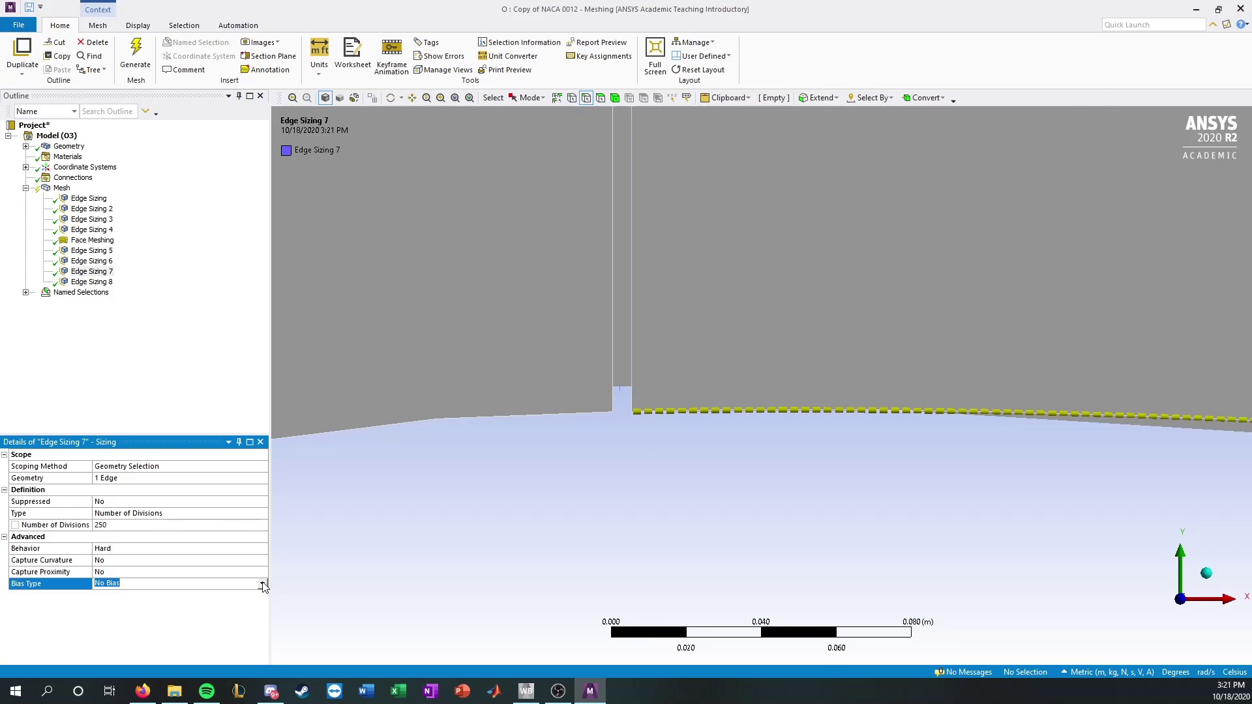
click(238, 606)
click(189, 607)
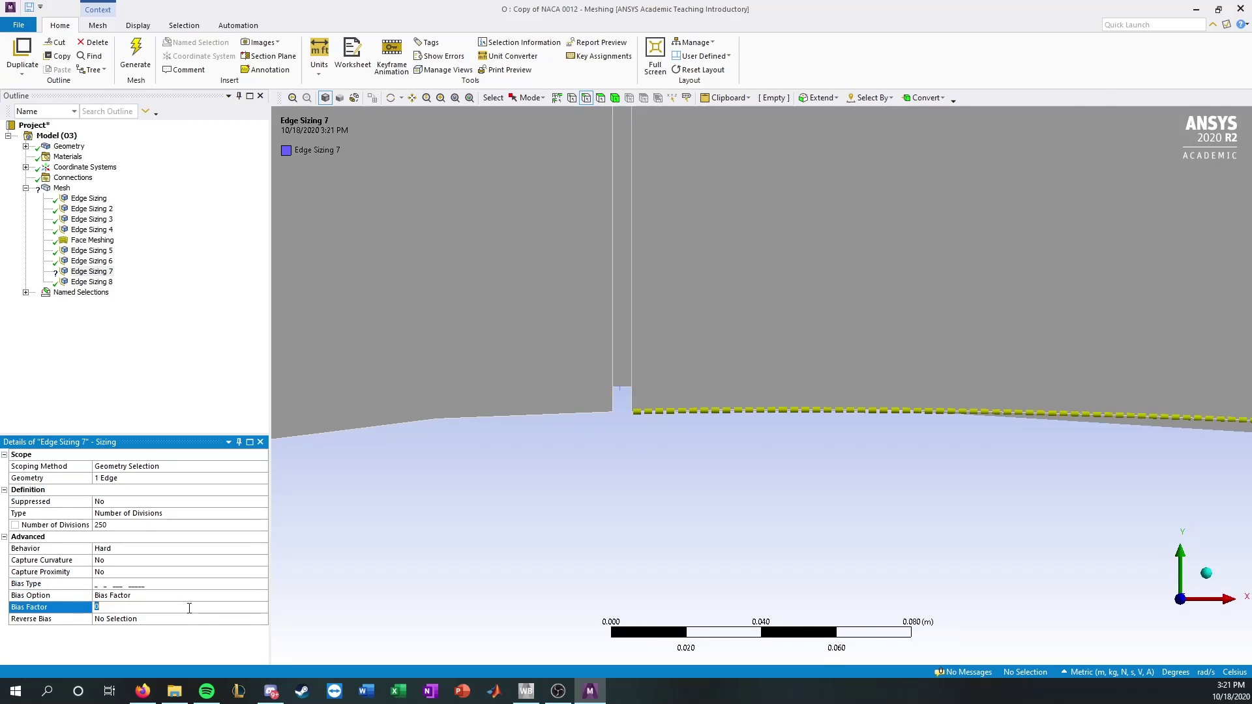
text(100)
key(Return)
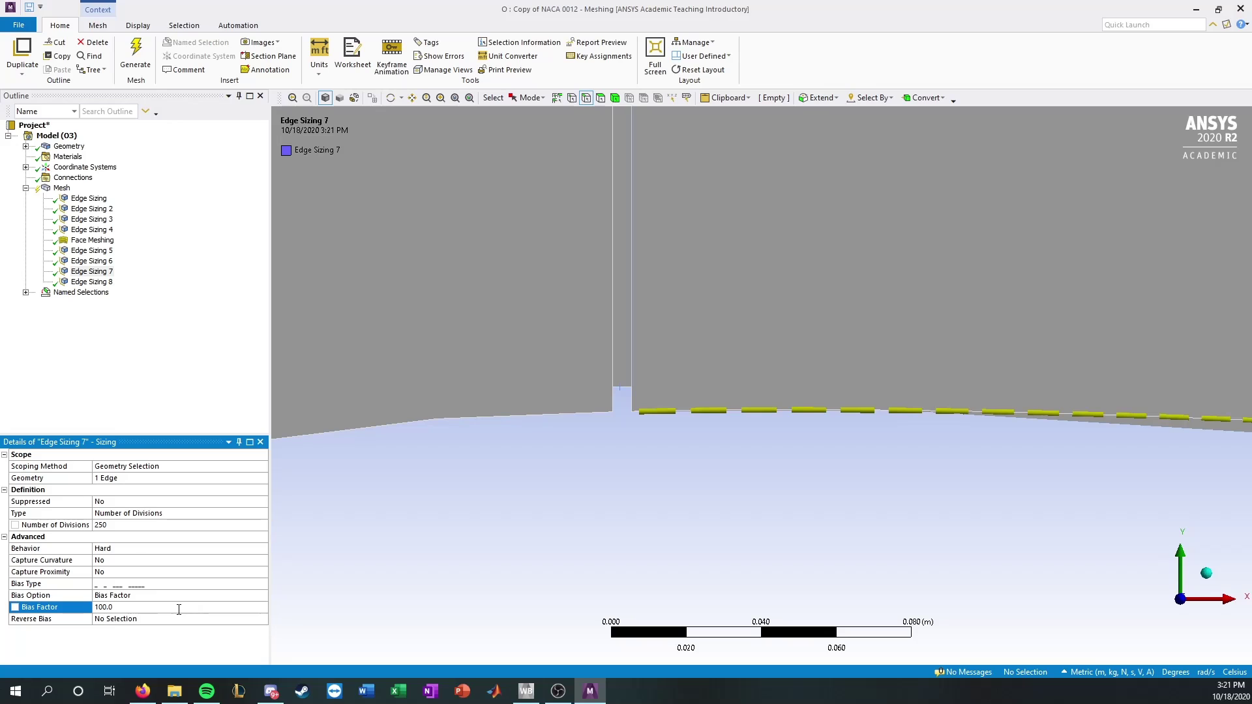
click(261, 584)
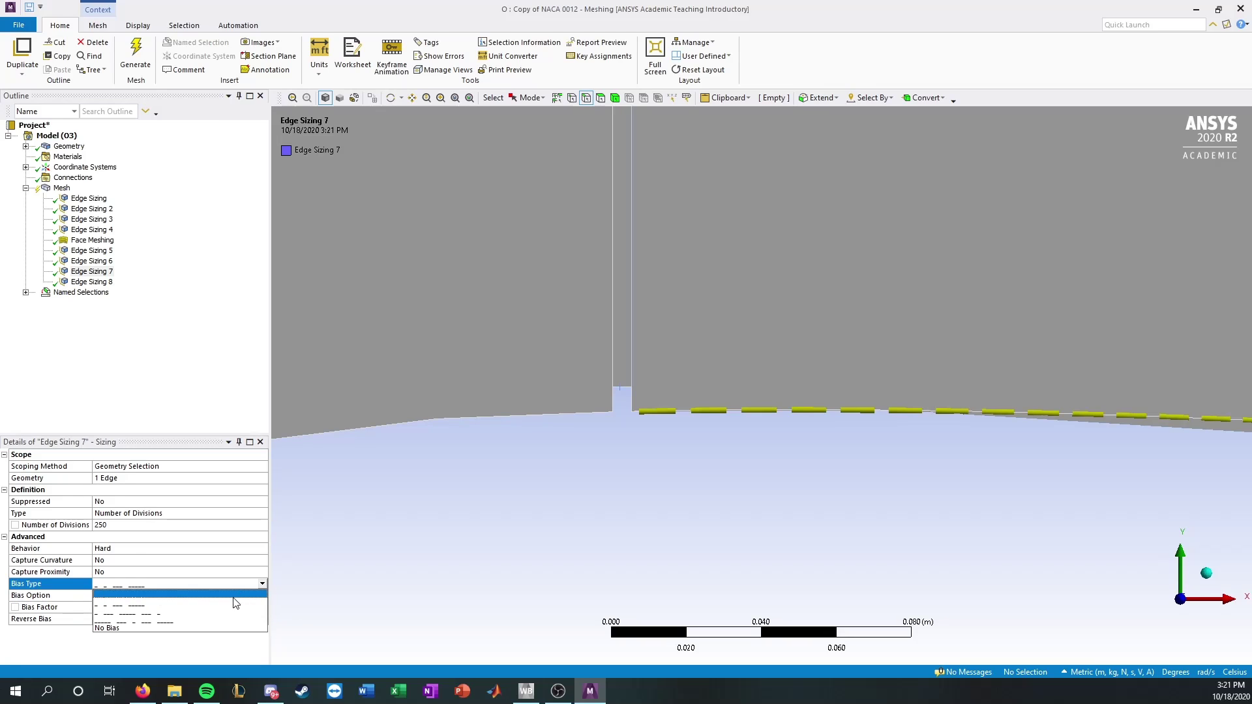
click(237, 605)
scroll(627, 421, up, 3)
scroll(628, 423, up, 5)
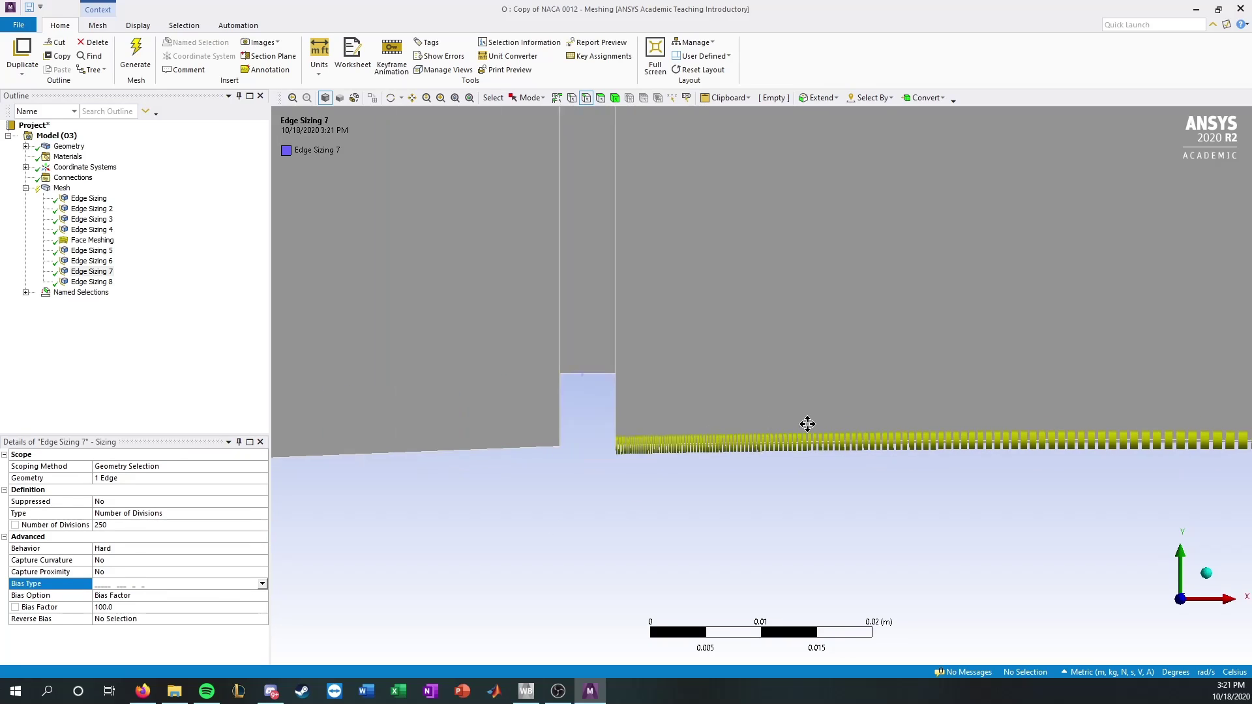
Step: Check Edge Sizing 8 and the Face Meshing scope, and generate the mesh
click(86, 282)
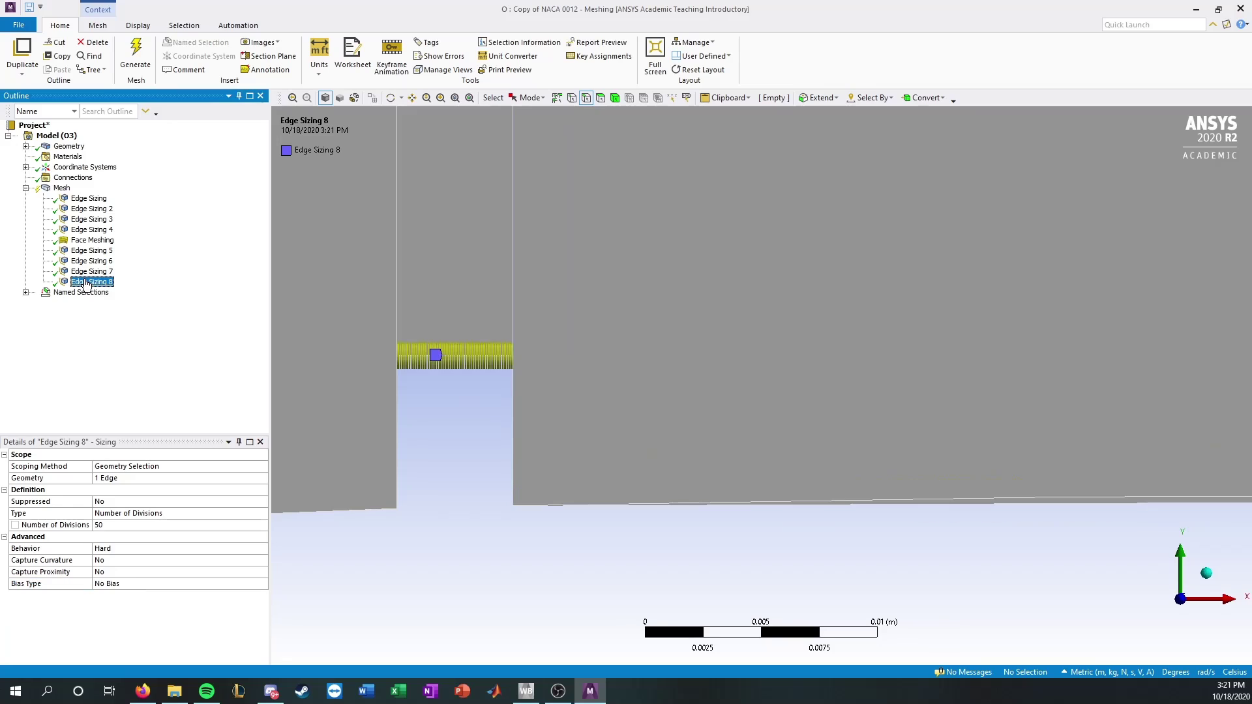
click(85, 240)
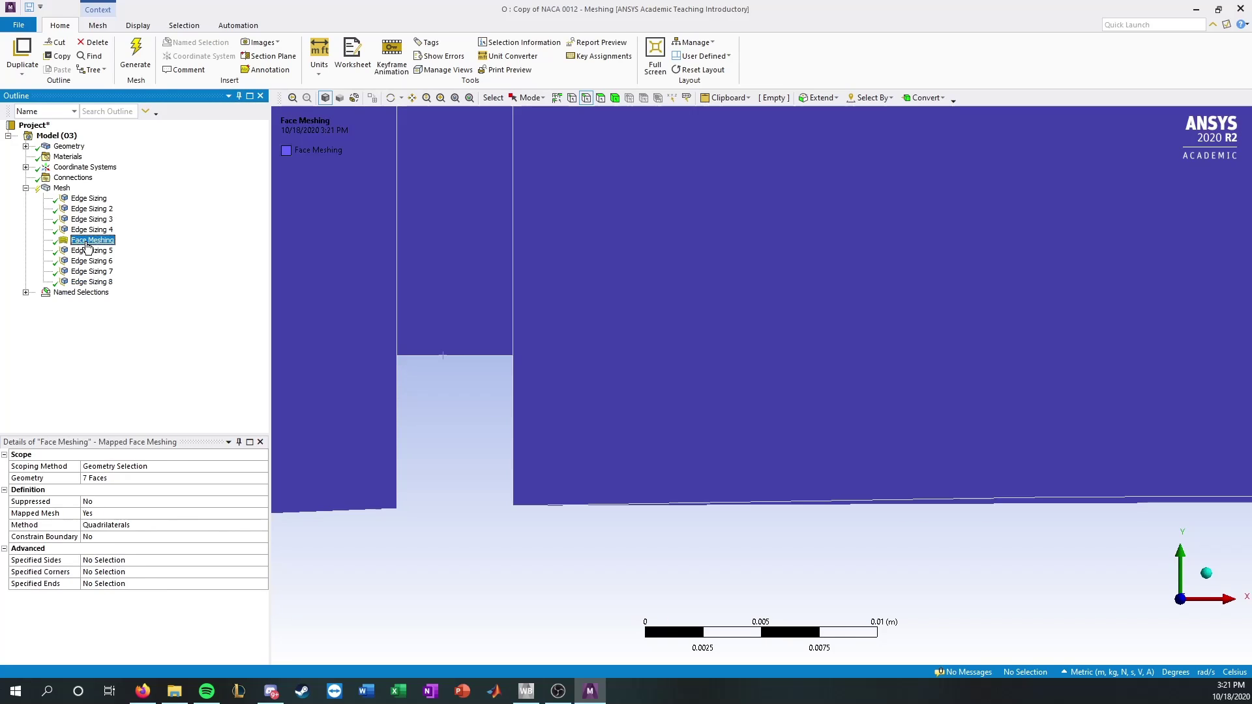
scroll(875, 523, down, 5)
scroll(876, 523, down, 6)
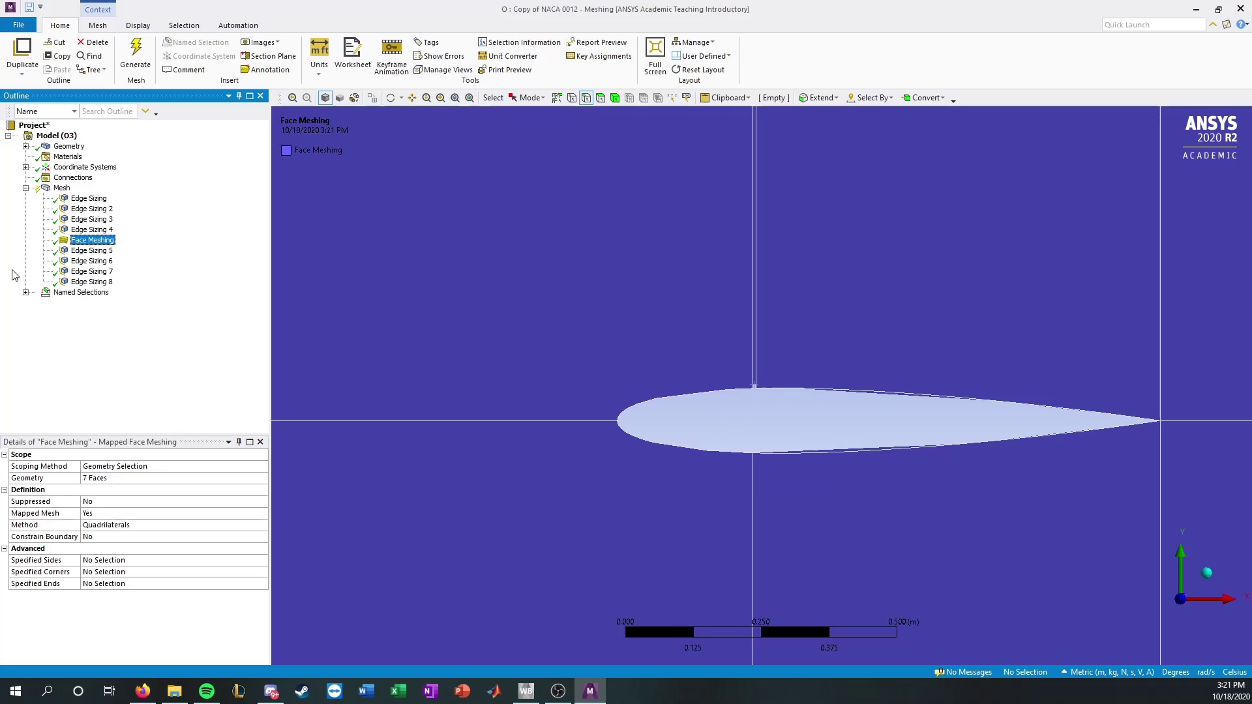
right_click(62, 191)
click(104, 231)
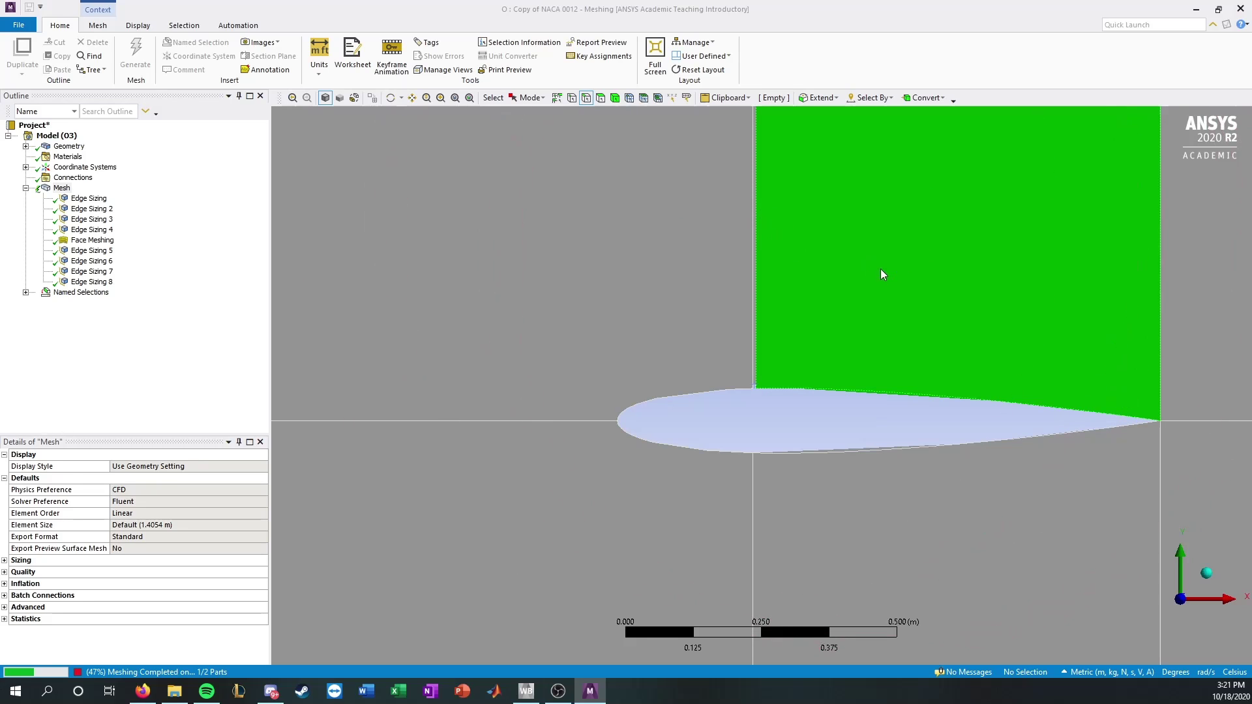
middle_drag(897, 275, 952, 254)
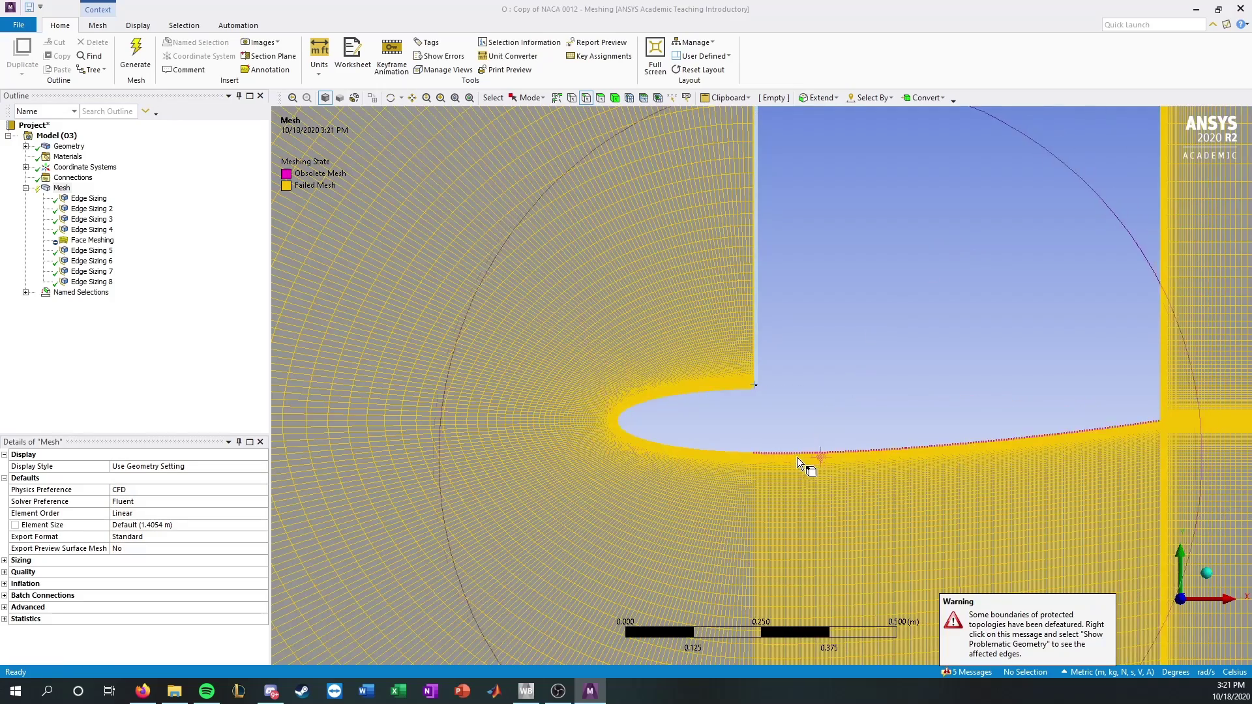
Step: Inspect the generated mesh around the cutout, in the strip above it and over the region behind it
scroll(792, 460, up, 2)
scroll(791, 460, up, 10)
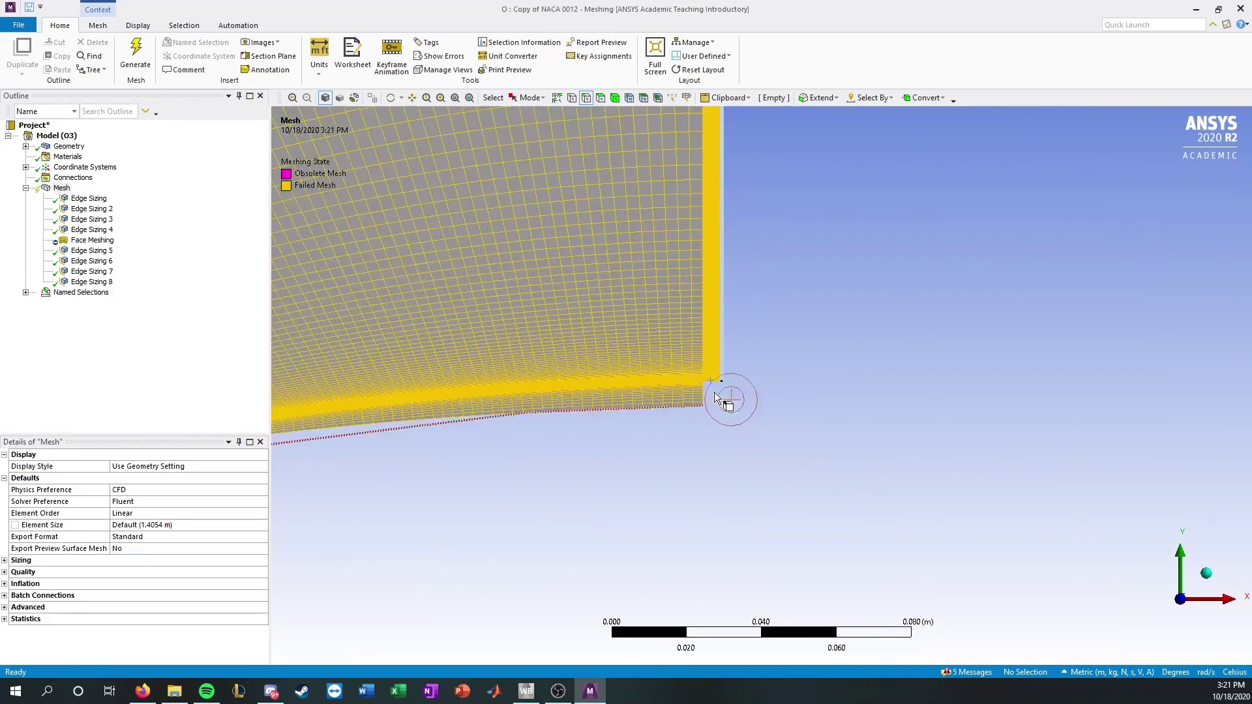
scroll(672, 387, up, 6)
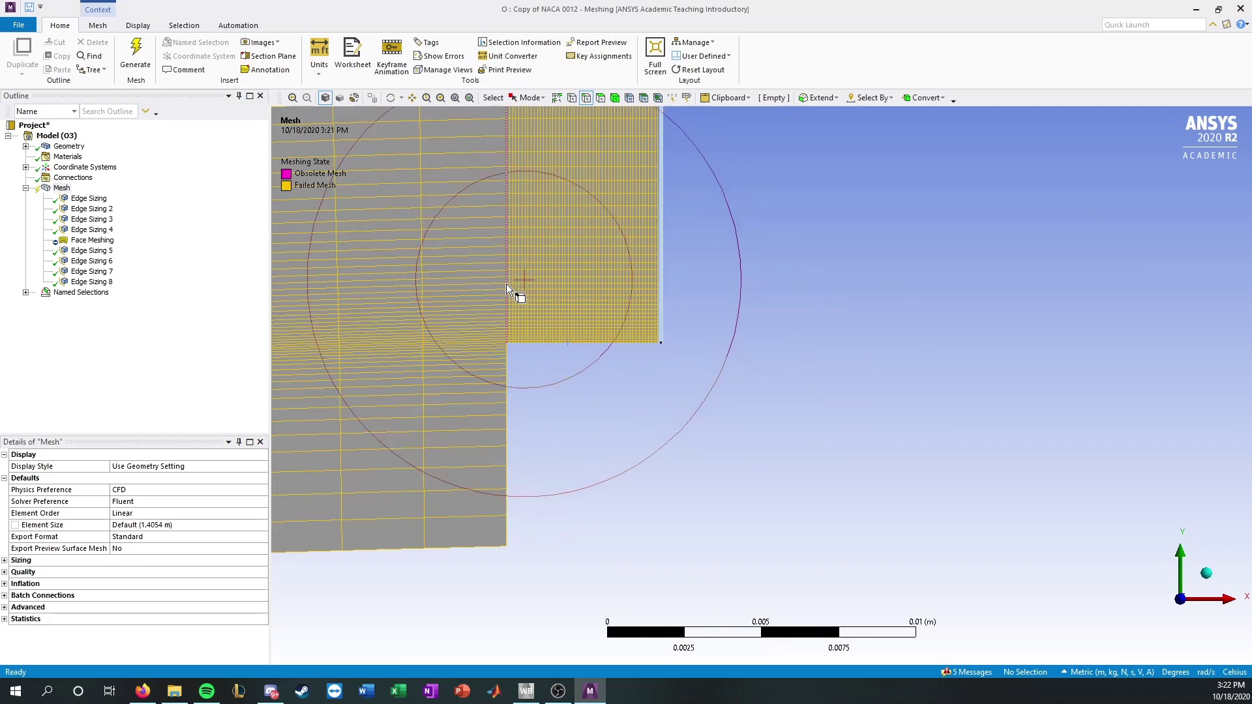
click(63, 189)
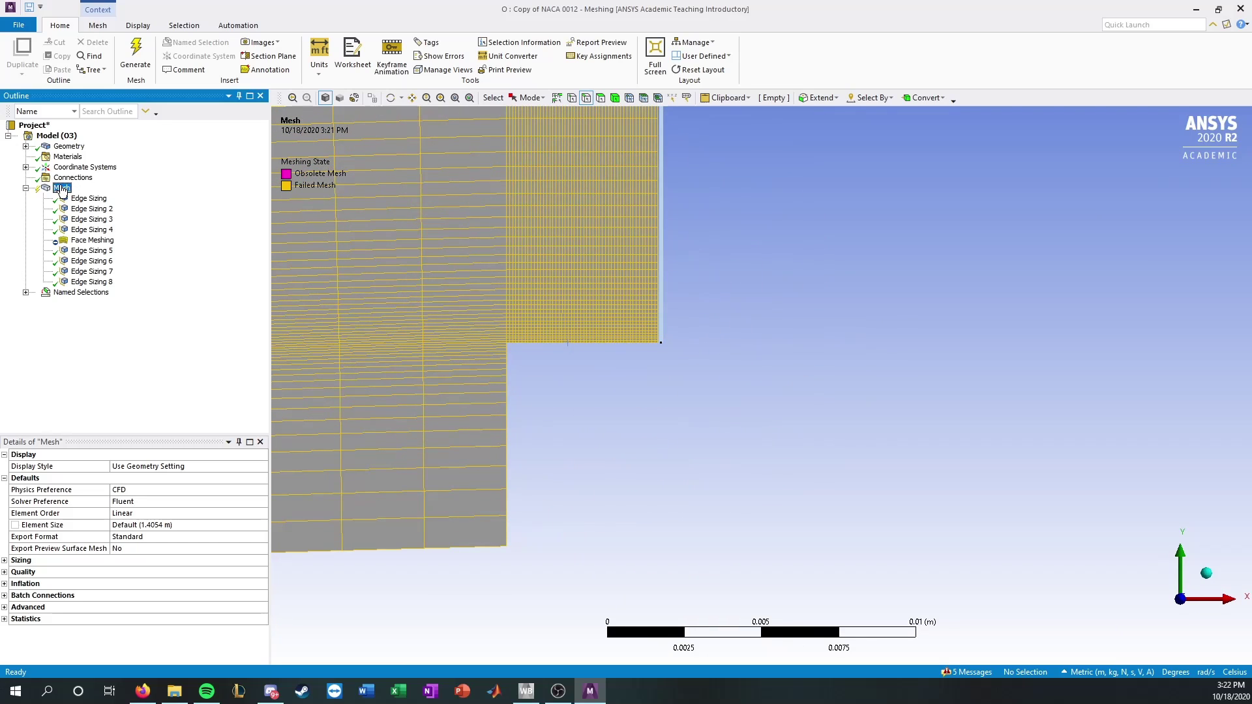
click(75, 199)
click(64, 190)
scroll(546, 303, down, 8)
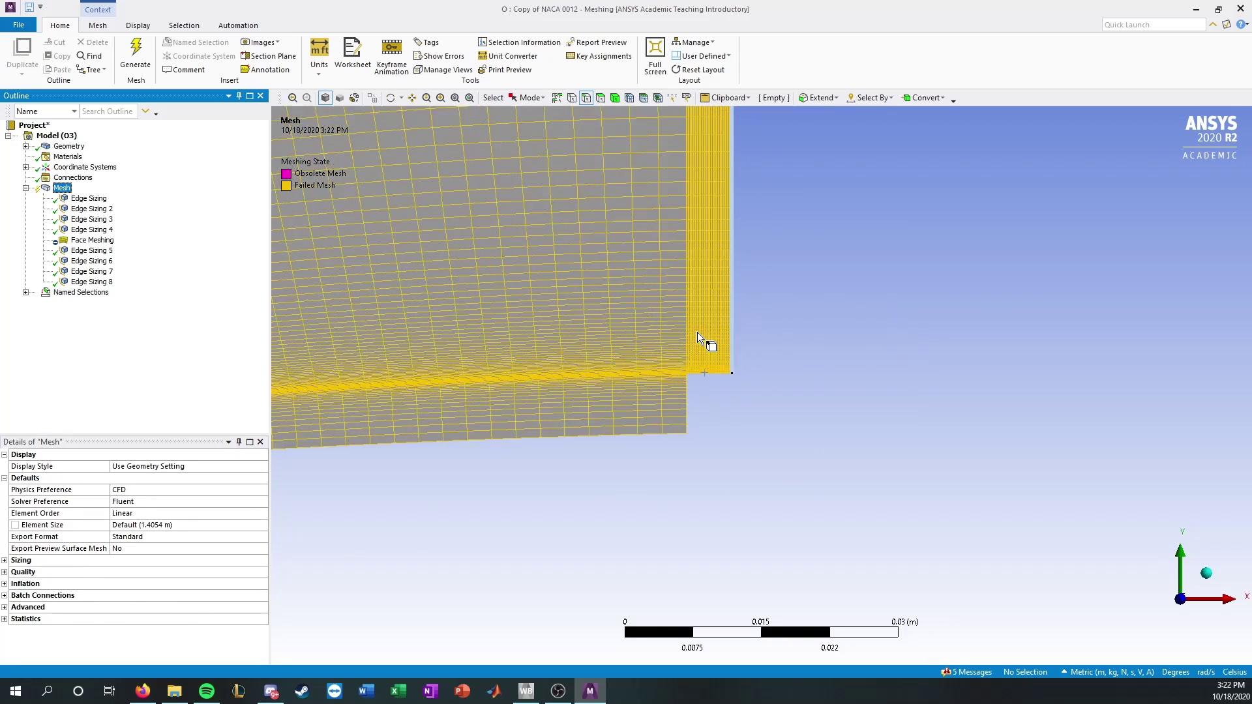
scroll(652, 334, up, 2)
scroll(798, 404, up, 2)
scroll(815, 405, down, 8)
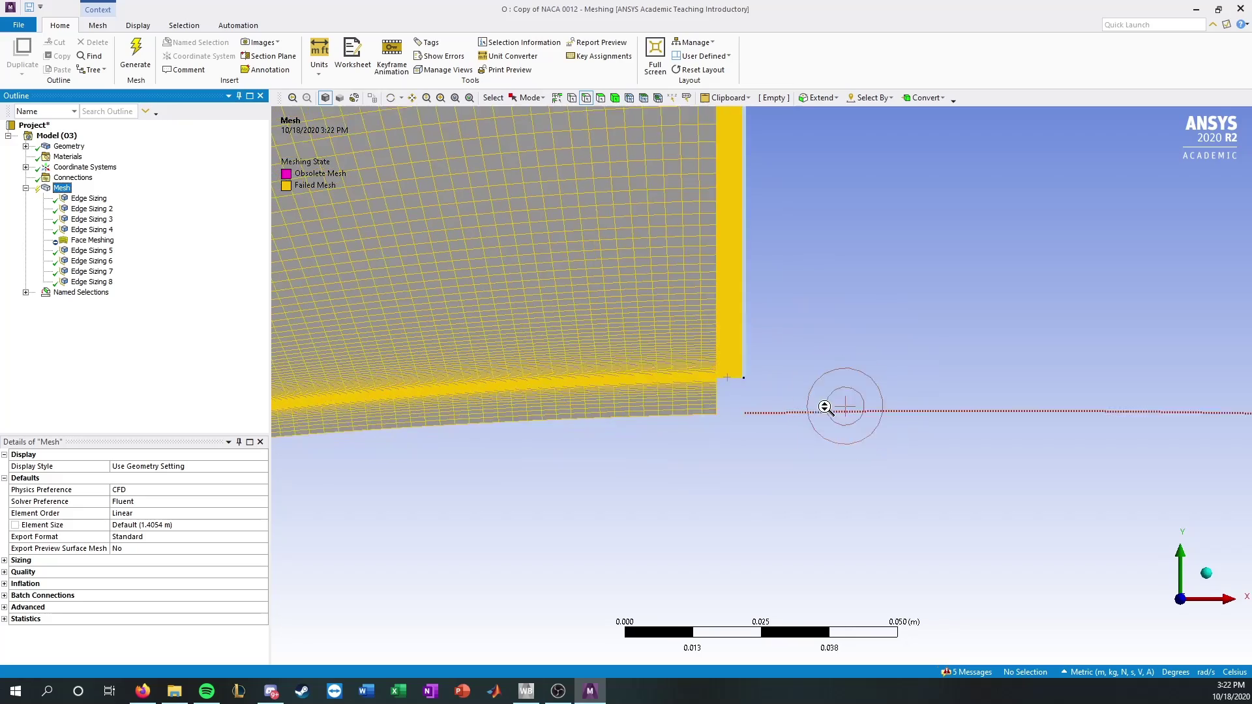
ctrl+middle_drag(941, 431, 634, 455)
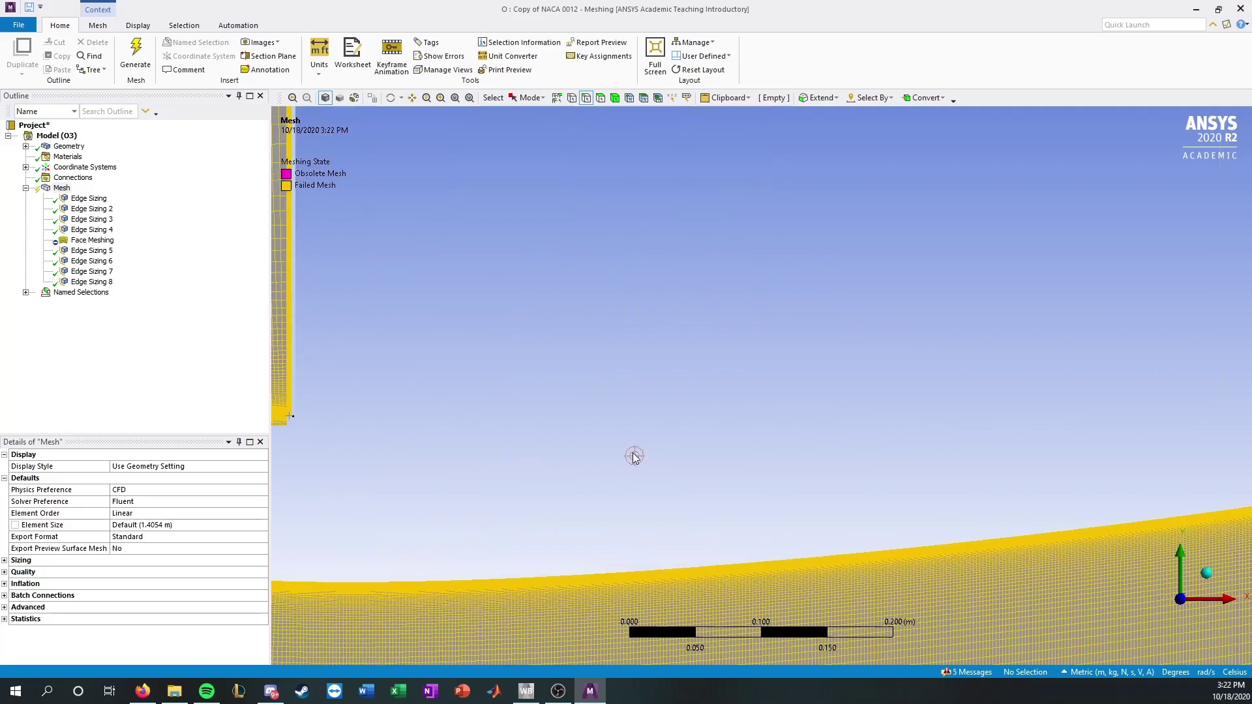
scroll(654, 433, down, 2)
Step: Compare the edges and divisions covered by Edge Sizing 7 and Edge Sizing 8 around the cutout on the airfoil's upper surface
click(61, 187)
click(76, 198)
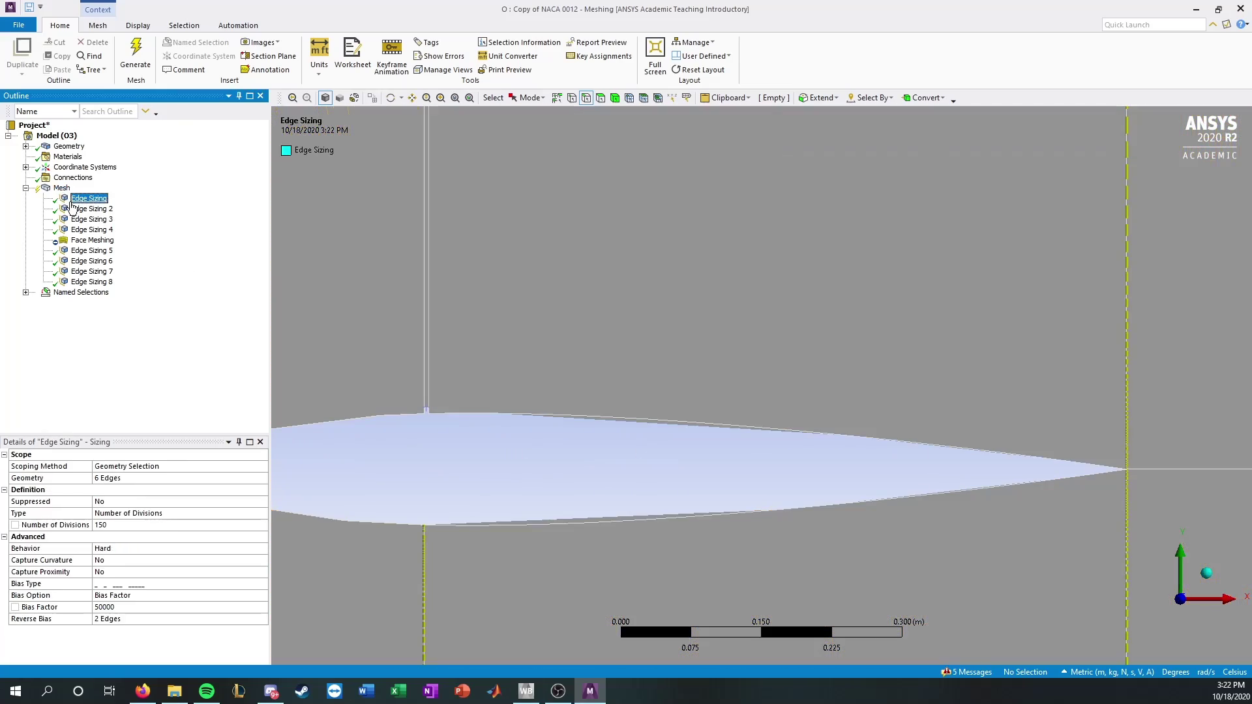
click(91, 282)
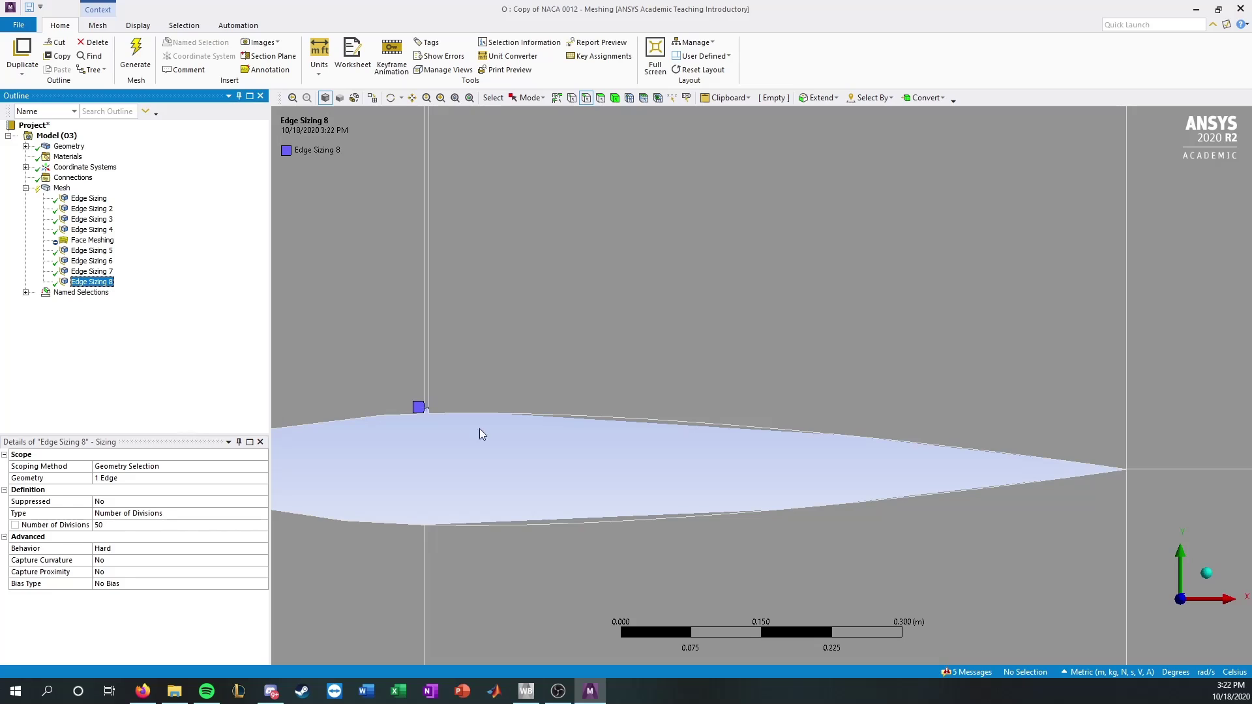
scroll(386, 447, up, 4)
ctrl+middle_drag(568, 419, 748, 405)
scroll(385, 427, up, 1)
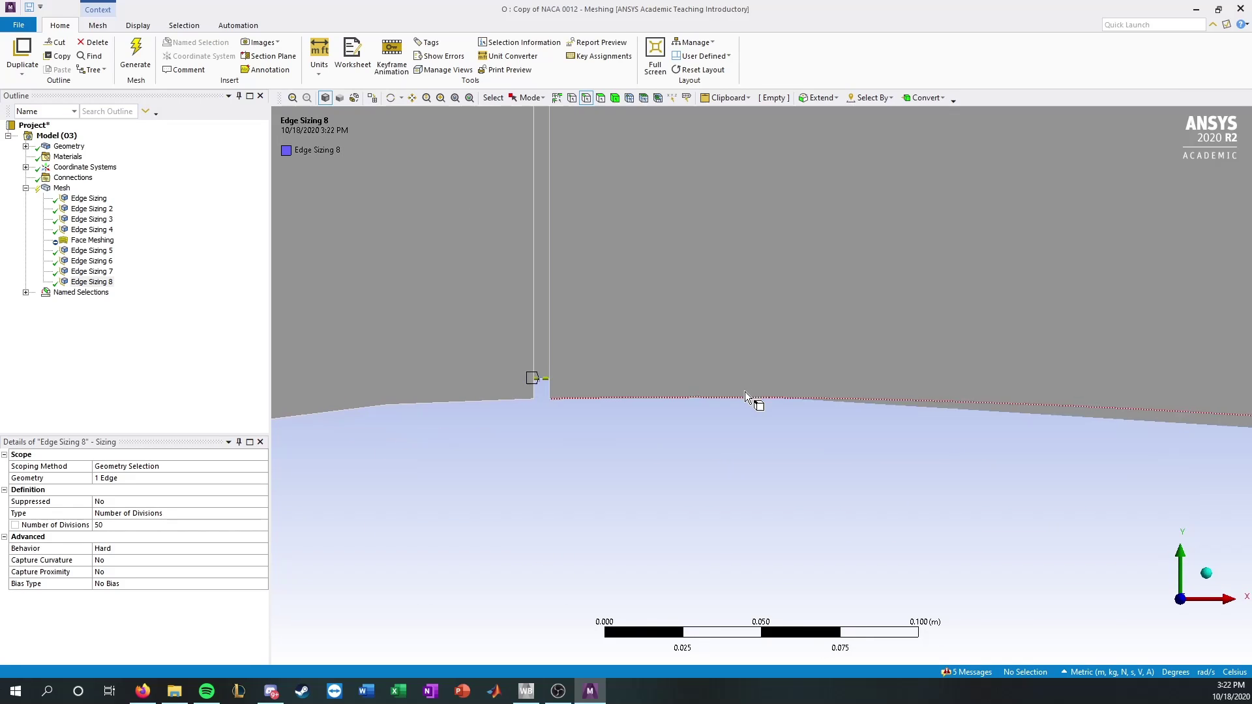
click(97, 273)
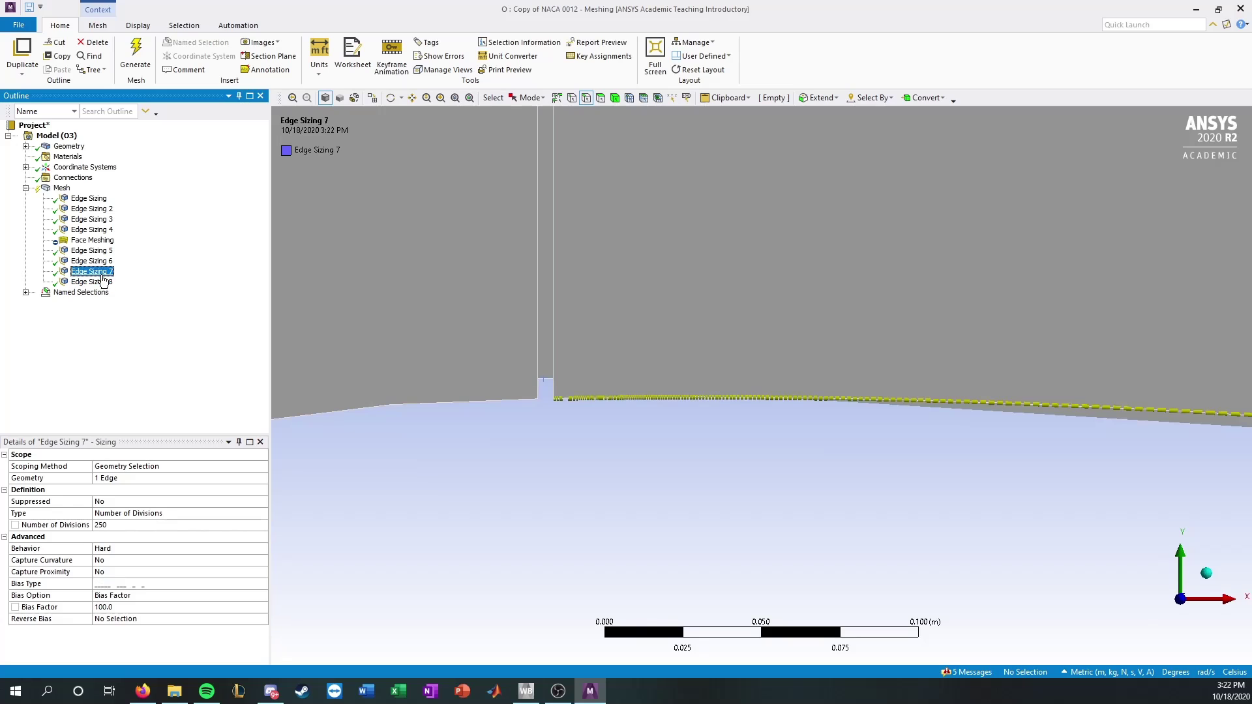
ctrl+middle_drag(584, 435, 545, 425)
scroll(604, 430, up, 2)
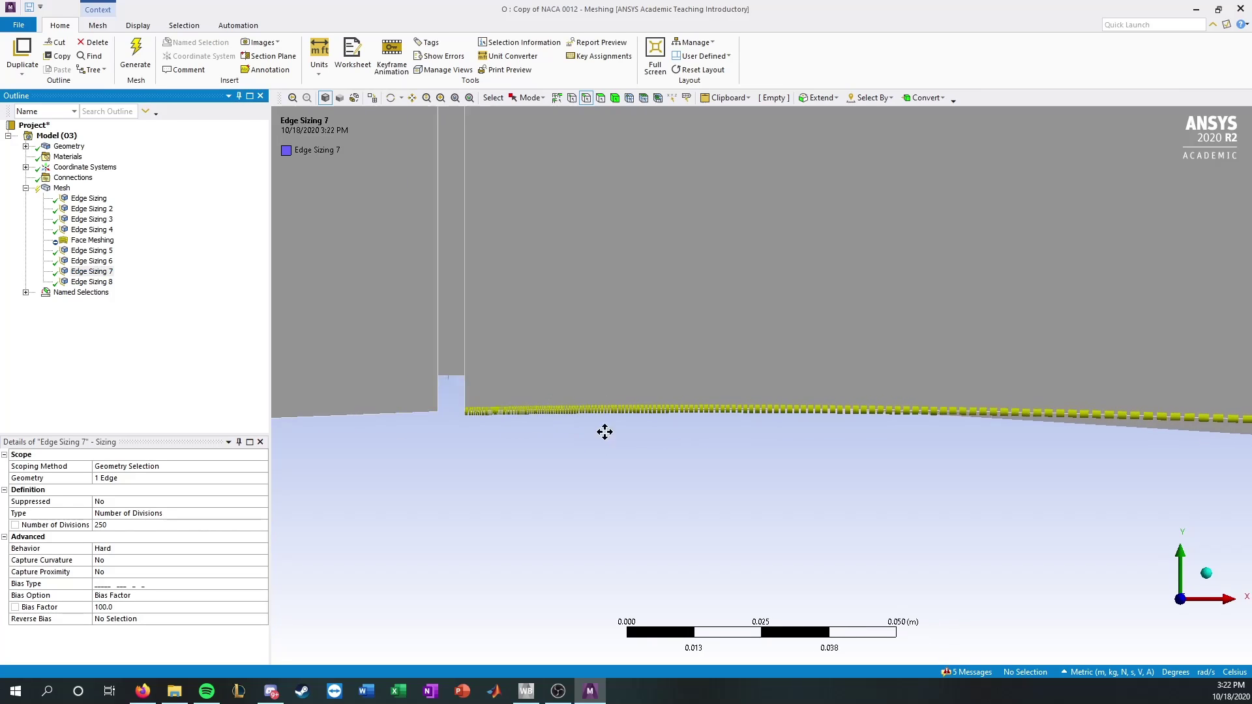
click(105, 284)
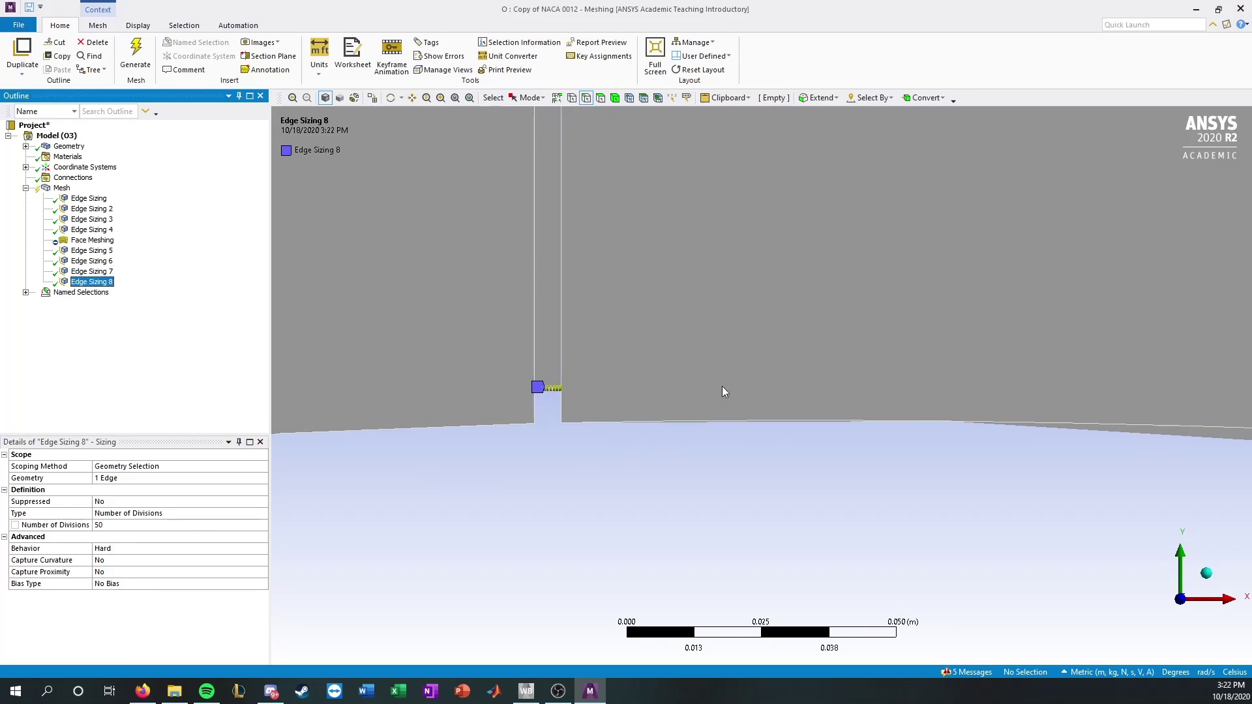
Step: Examine the domain's upper boundary above the cutout and check which edge sizings apply to its edges
scroll(722, 386, down, 7)
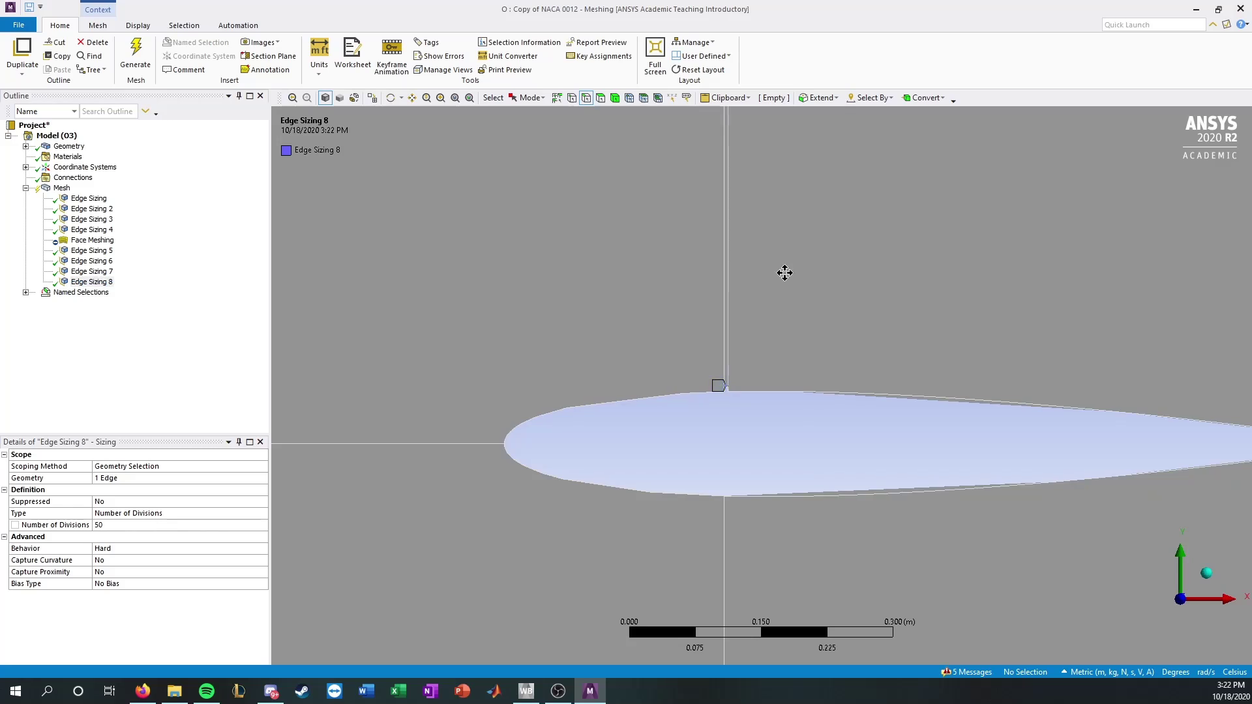
ctrl+middle_drag(784, 273, 618, 555)
scroll(678, 303, down, 3)
ctrl+middle_drag(695, 271, 601, 414)
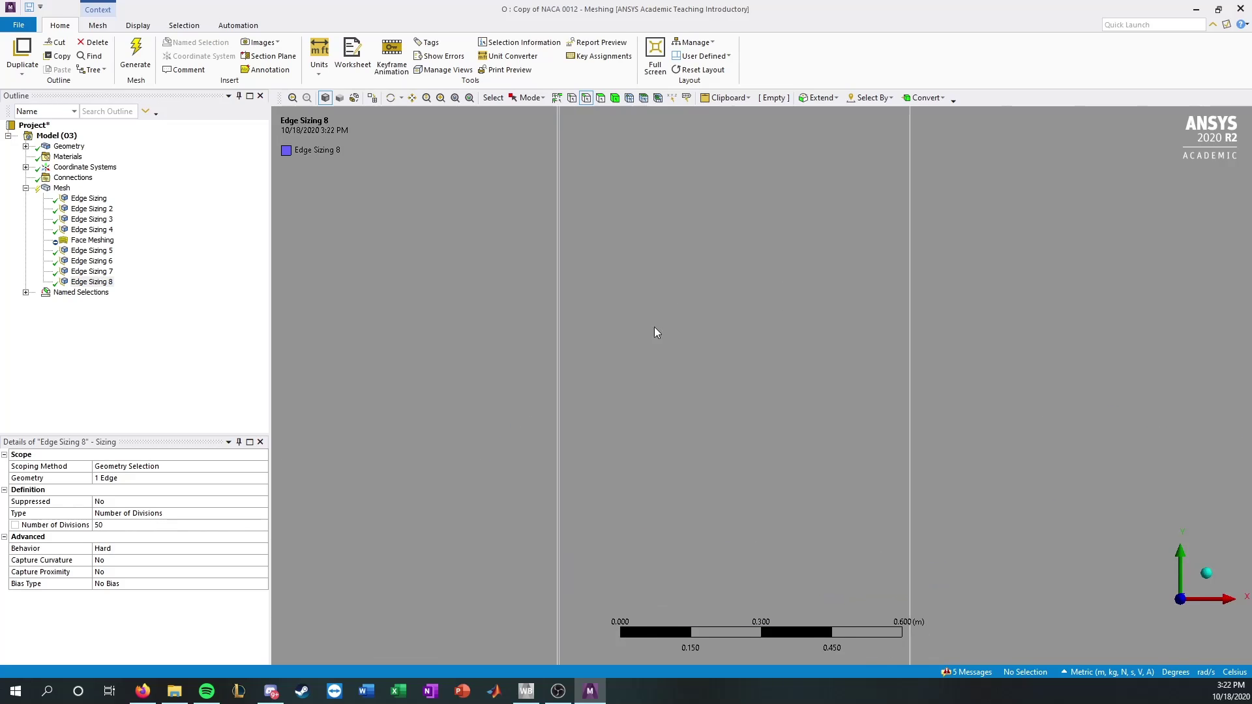
scroll(655, 326, down, 3)
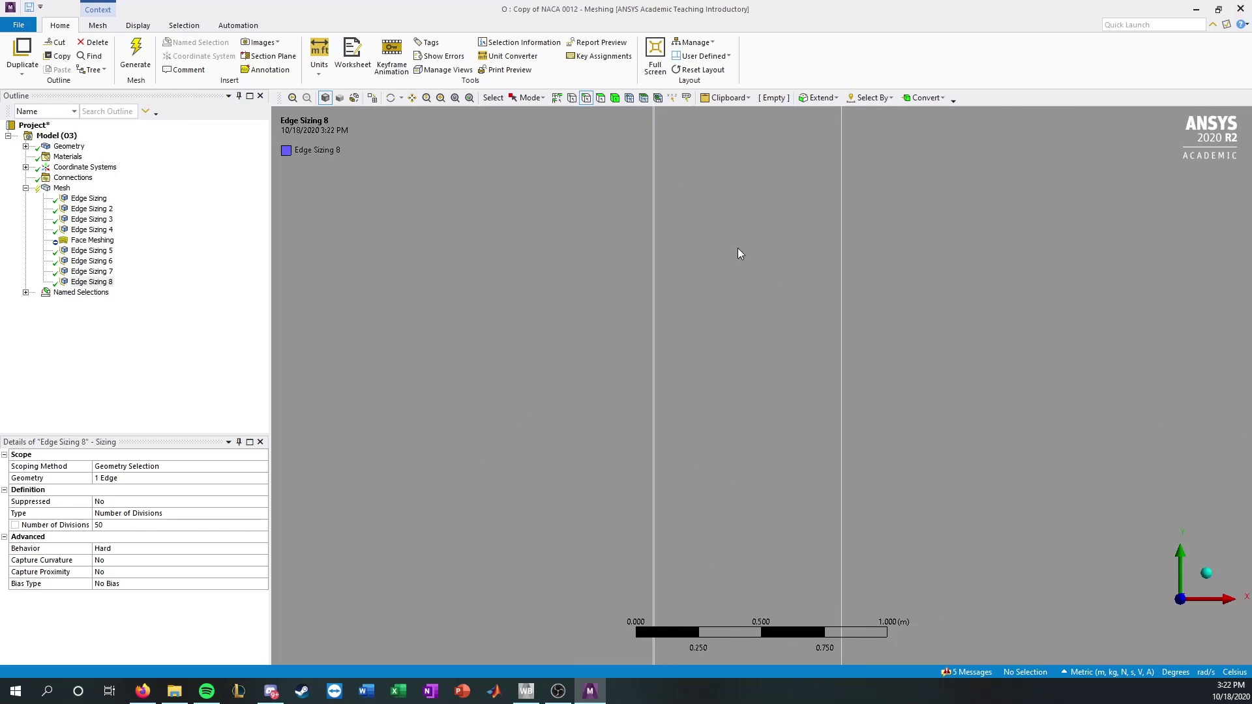
scroll(768, 225, down, 3)
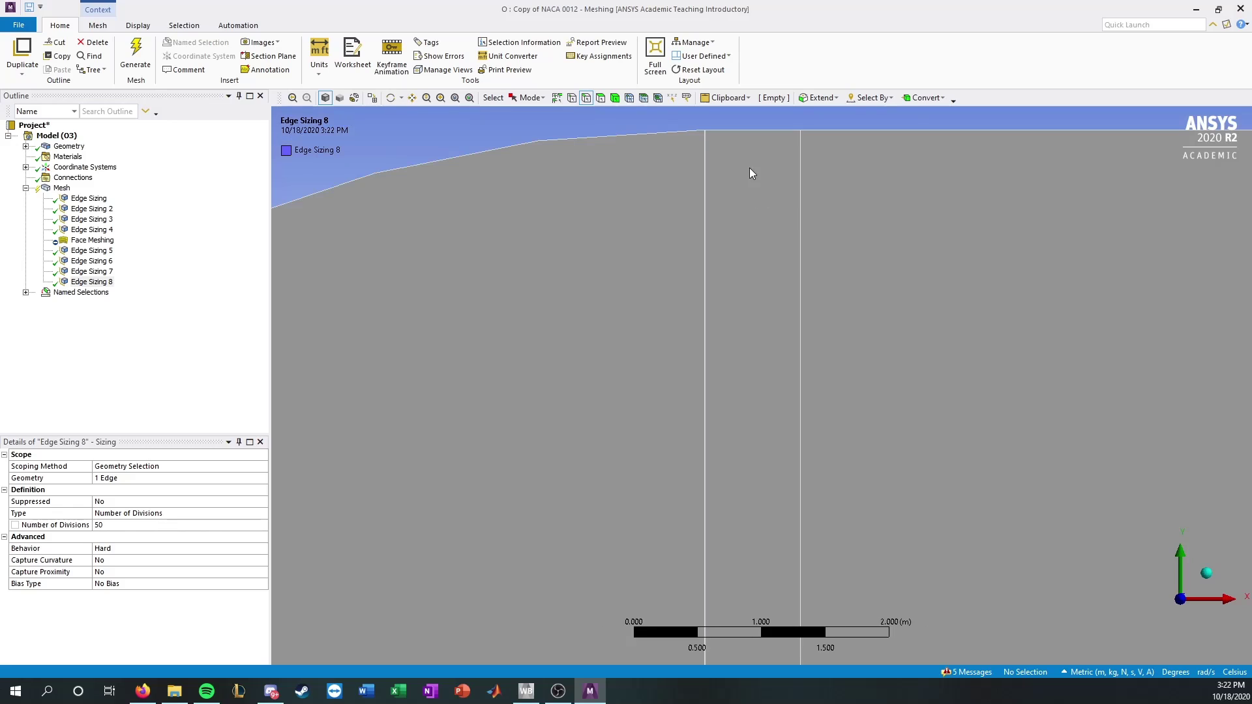
ctrl+middle_drag(717, 135, 716, 413)
scroll(673, 355, up, 4)
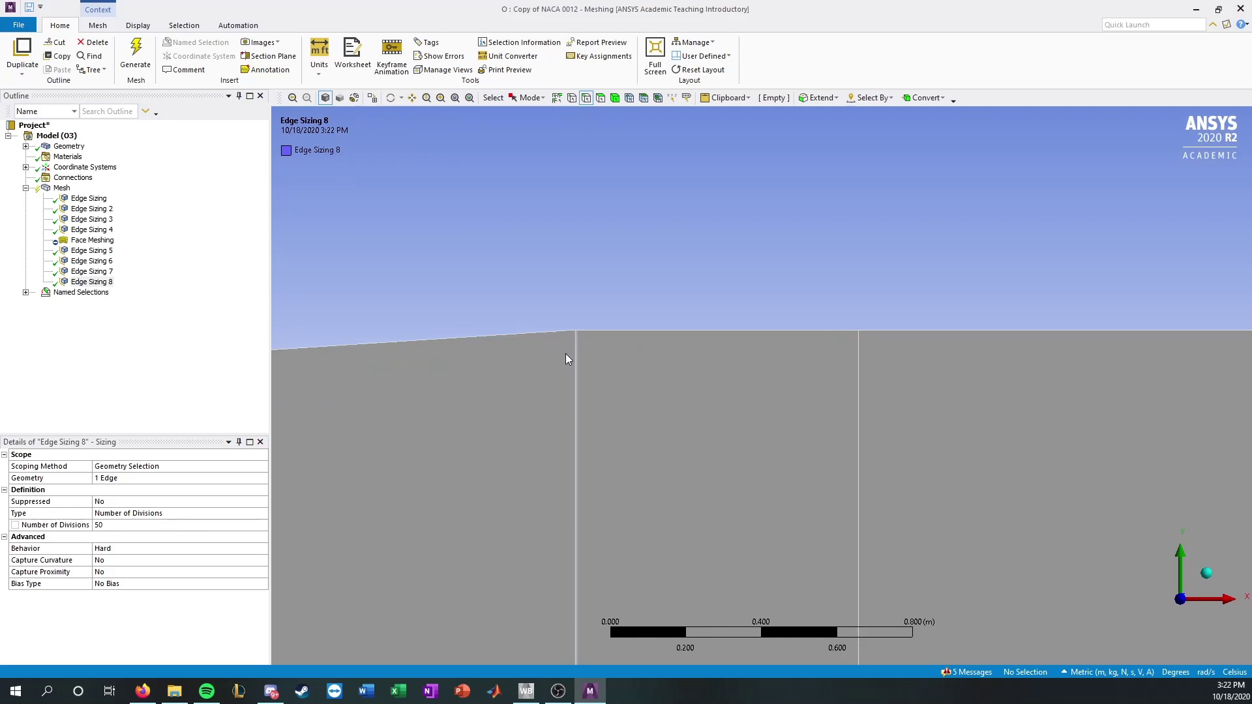
scroll(575, 350, up, 1)
click(108, 281)
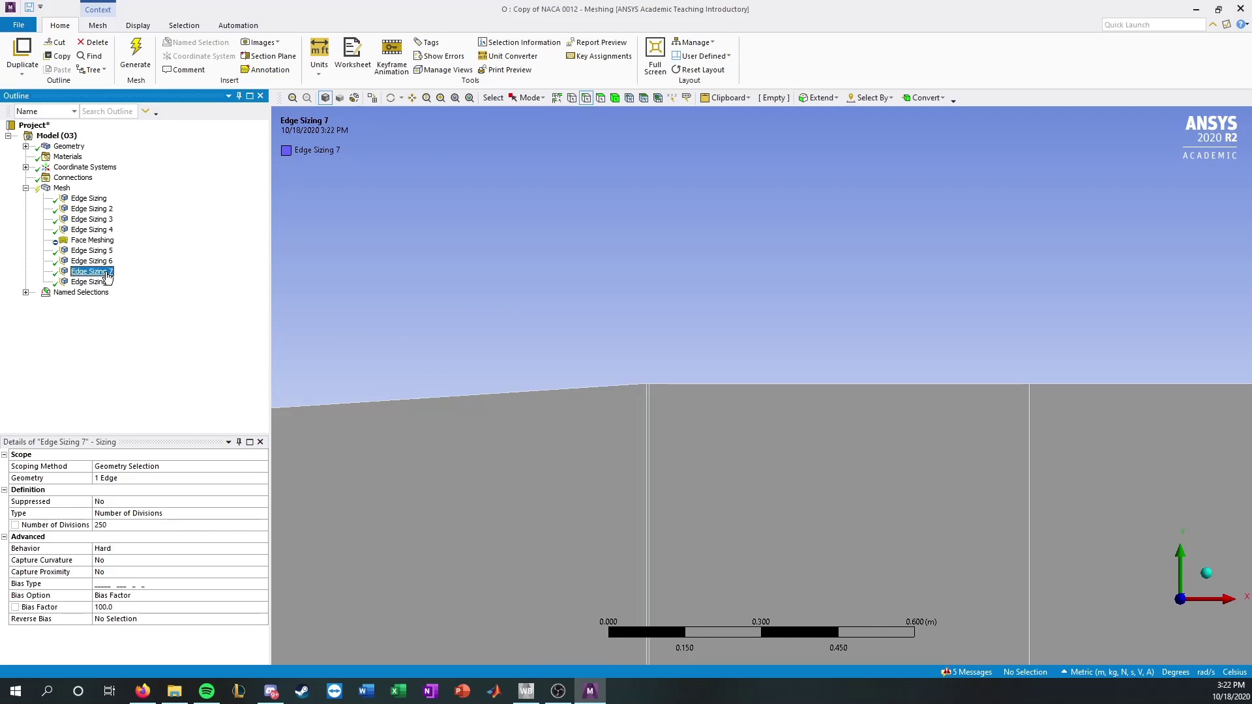
key(Up)
key(Up)
key(Up)
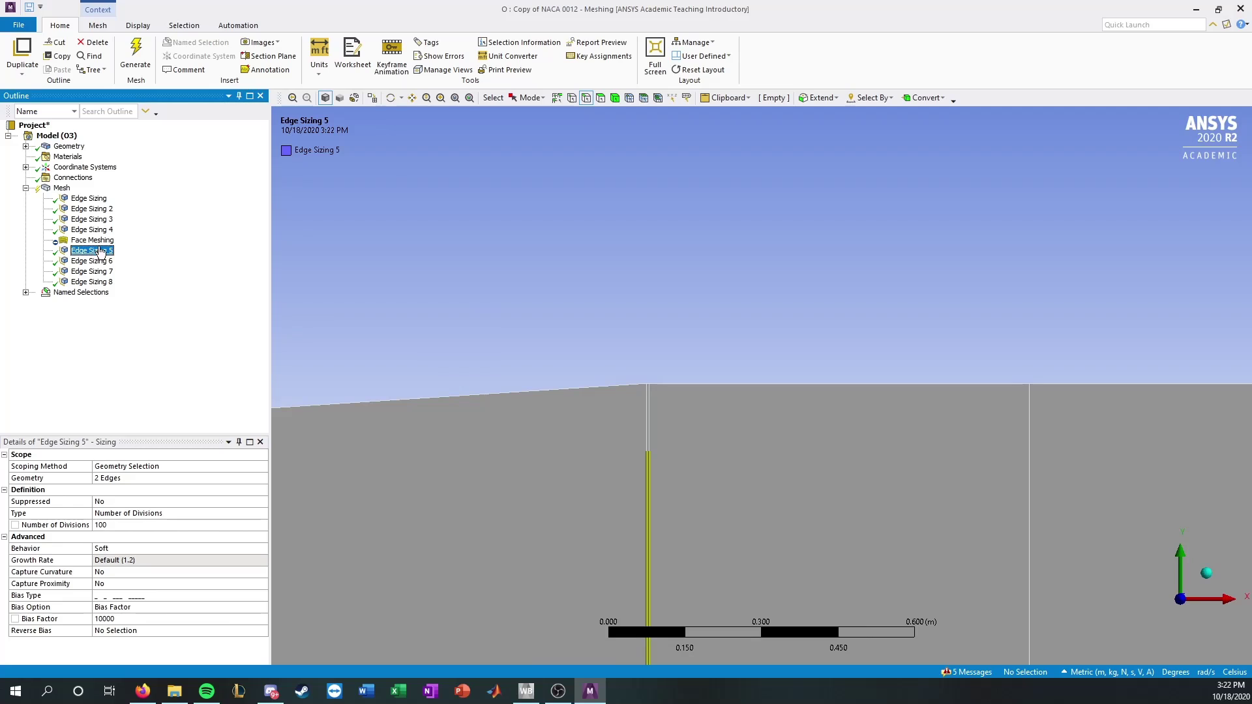
click(89, 230)
Step: Remove the domain's upper boundary edge directly behind the narrow strip from the Edge Sizing 3 geometry scope
click(92, 220)
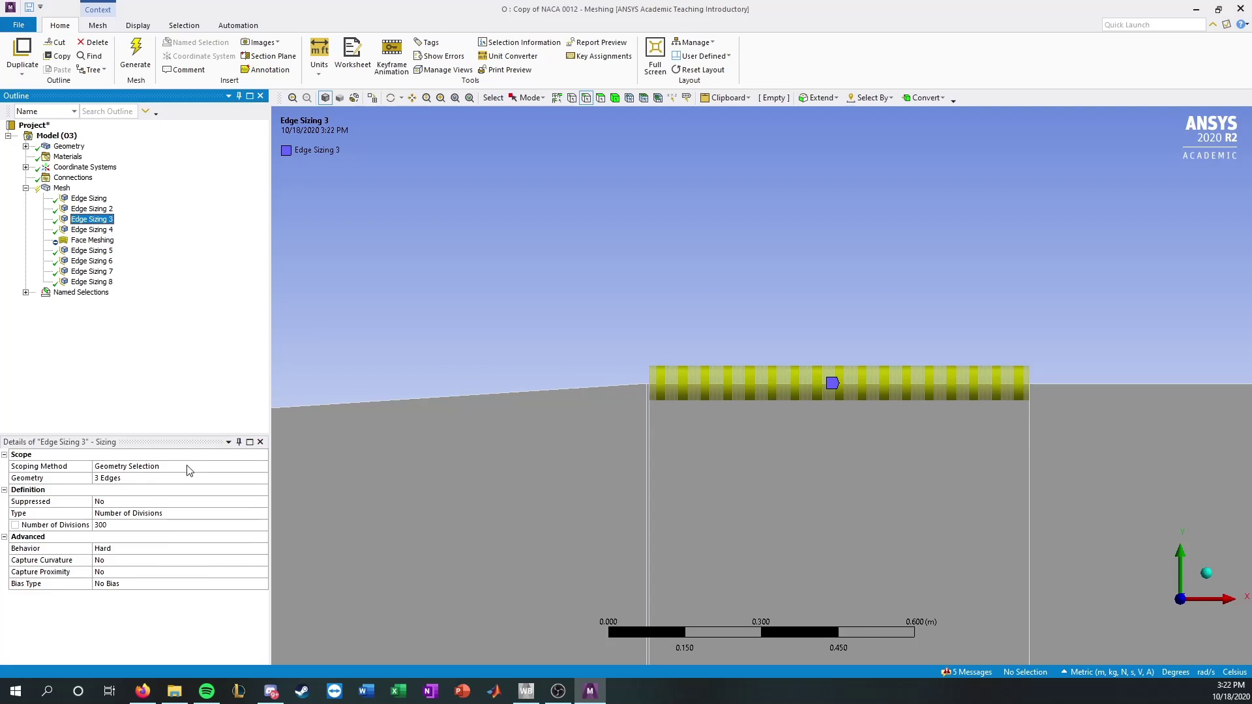
click(155, 479)
ctrl+click(724, 377)
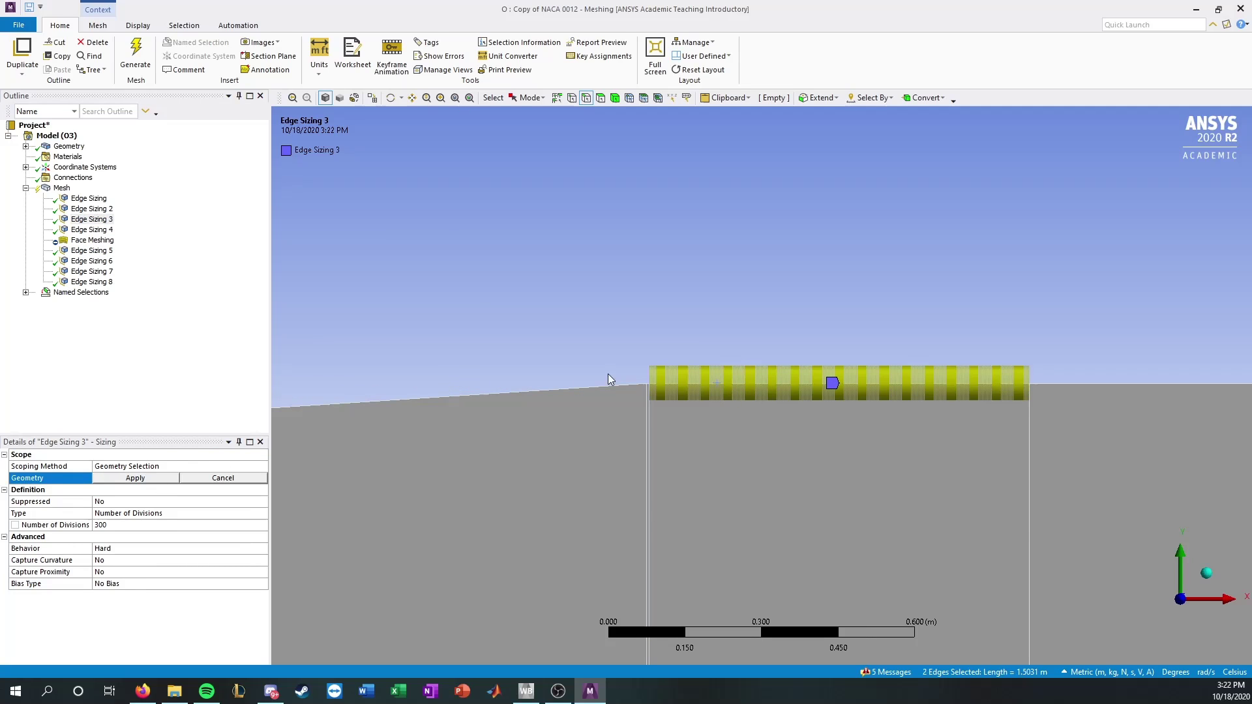
click(136, 477)
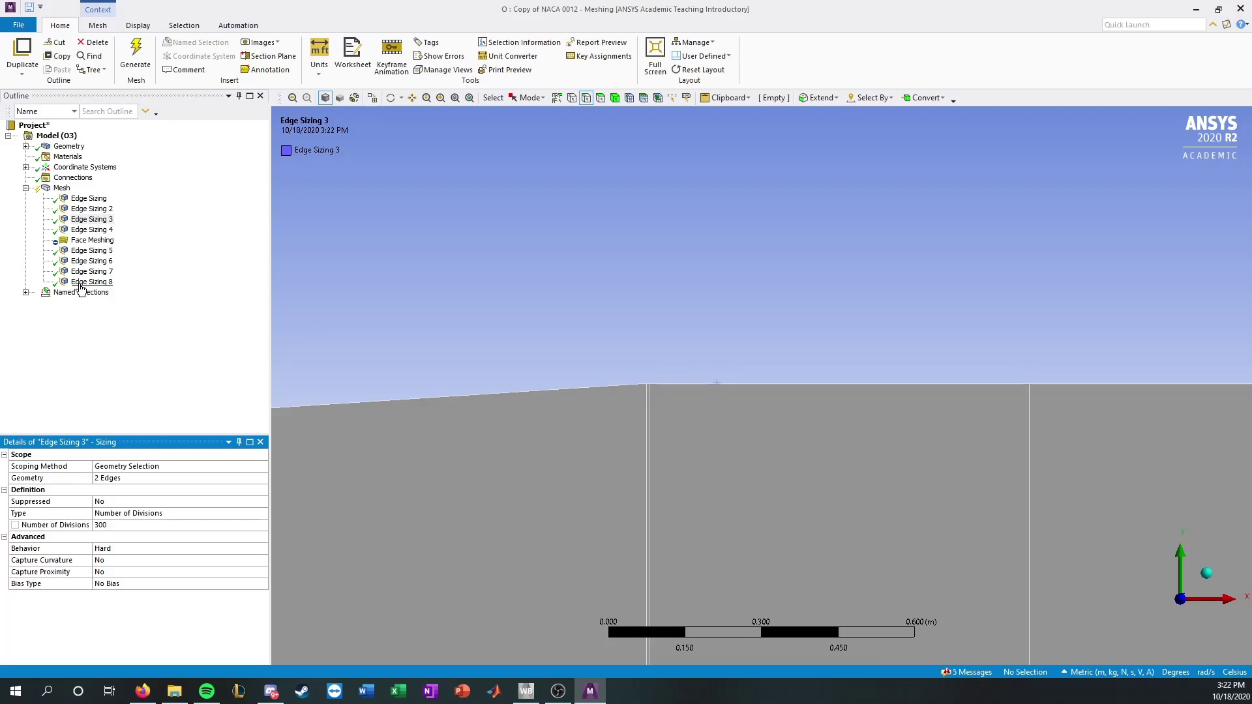
Step: Add the short upper boundary edge of the narrow strip above the cutout to the Edge Sizing 8 scope
click(79, 285)
click(130, 479)
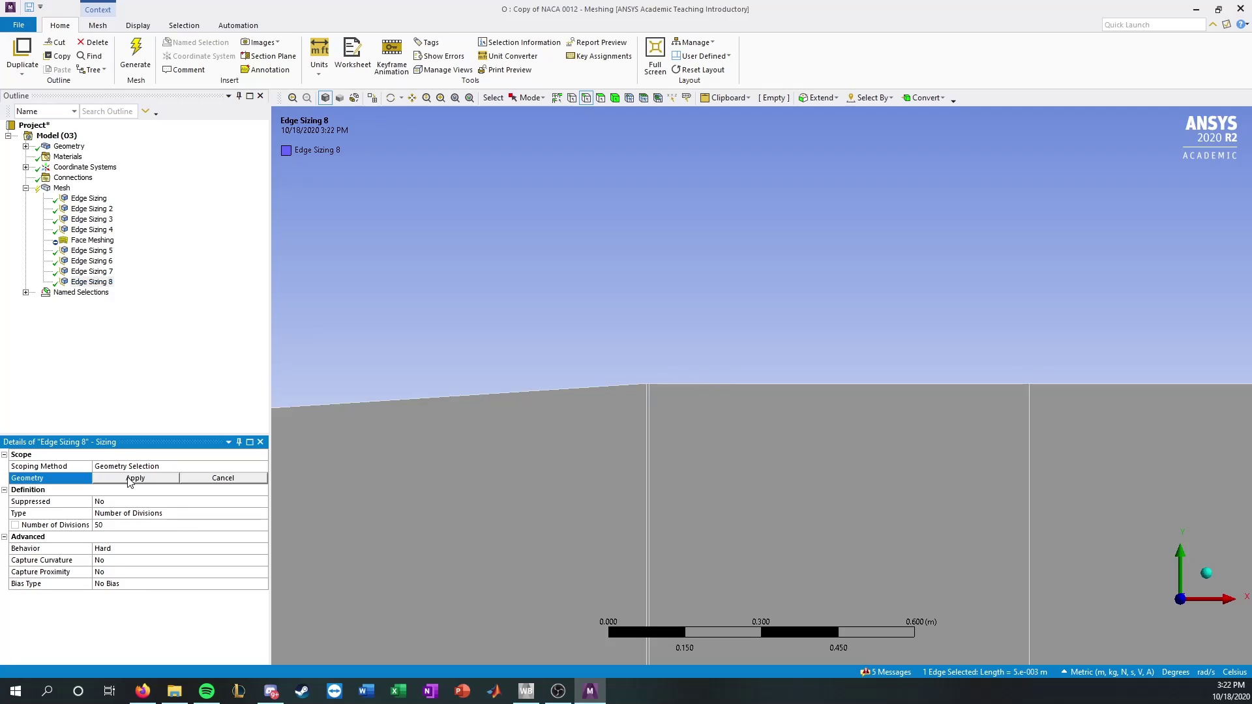
scroll(484, 357, up, 5)
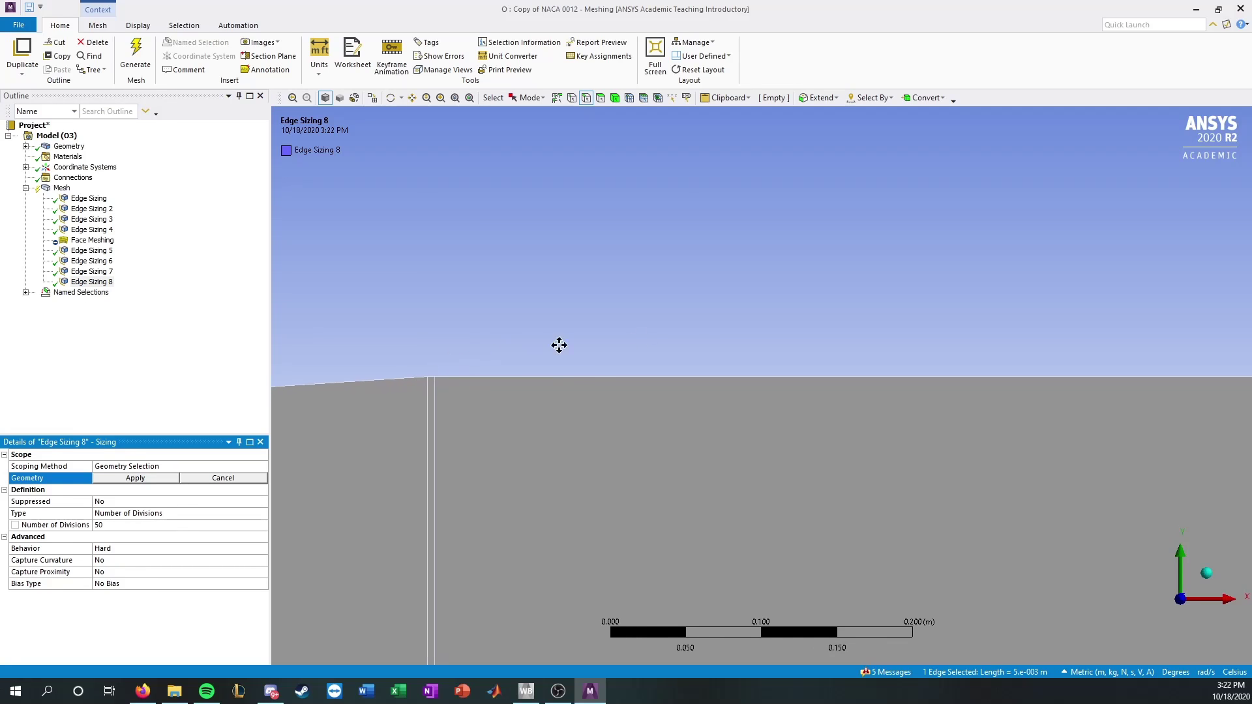
scroll(672, 317, up, 2)
ctrl+click(686, 321)
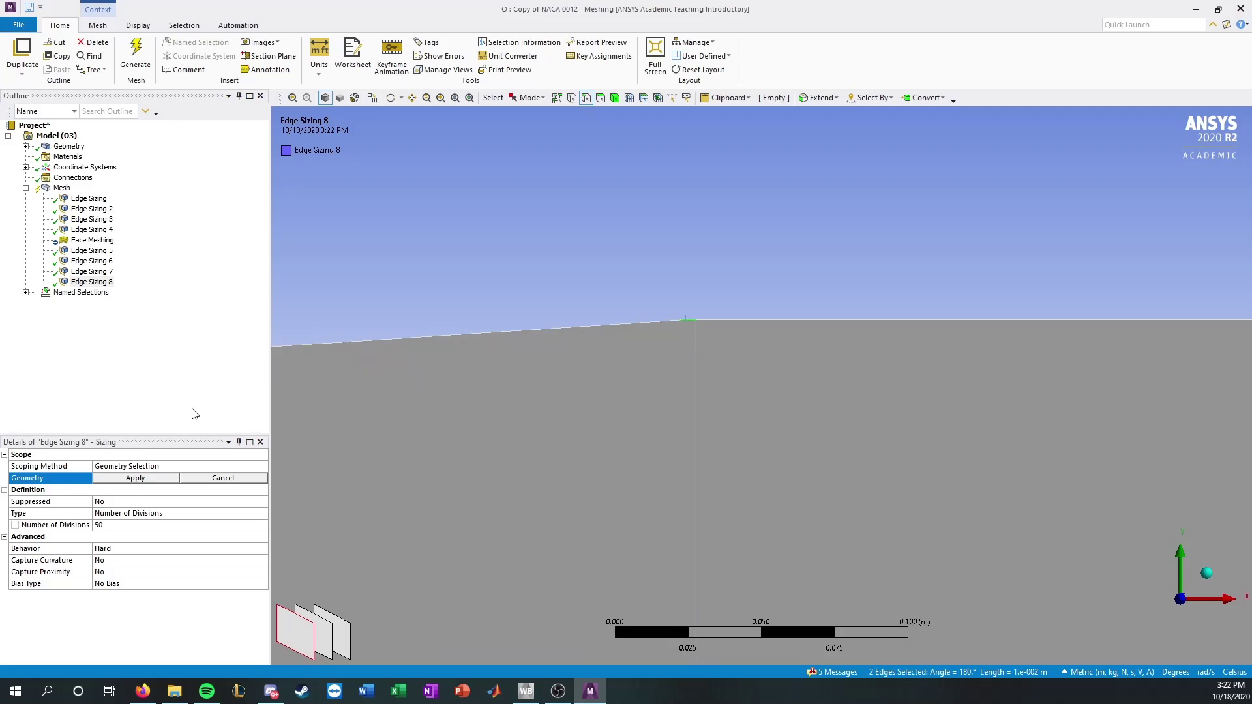
click(135, 479)
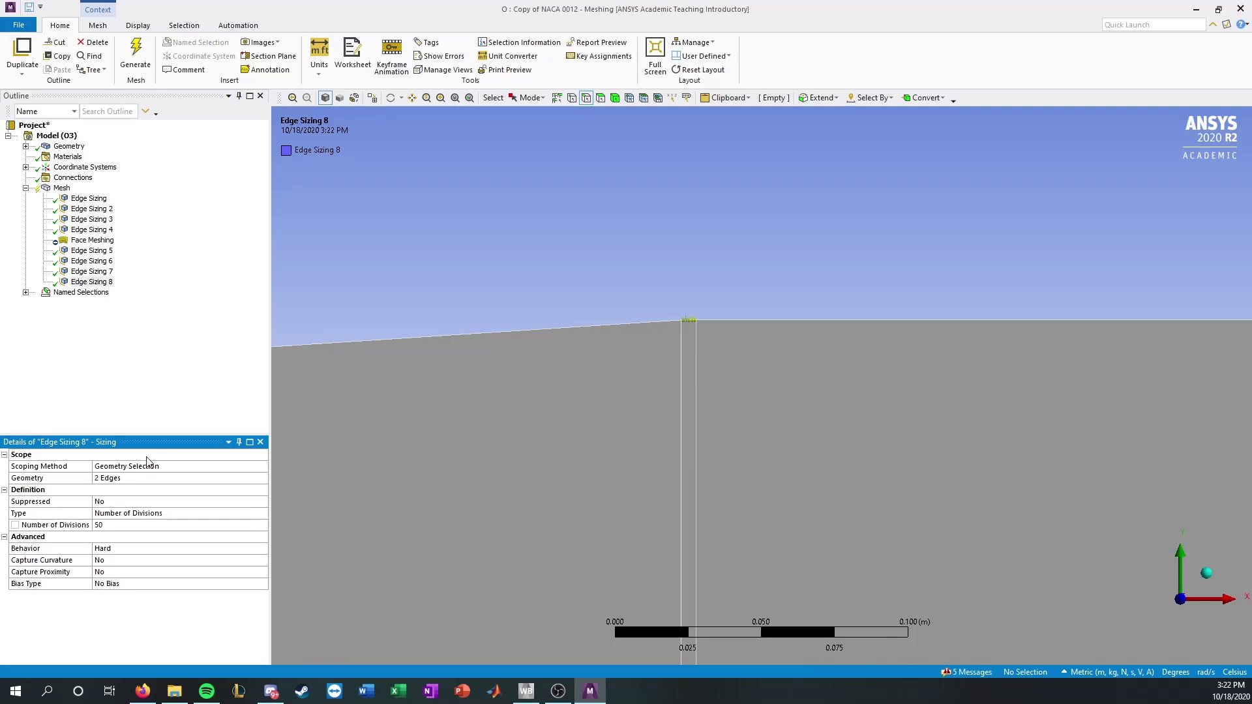
Step: Add the domain's upper boundary edge directly behind the narrow strip to the Edge Sizing 7 scope
click(91, 271)
click(175, 480)
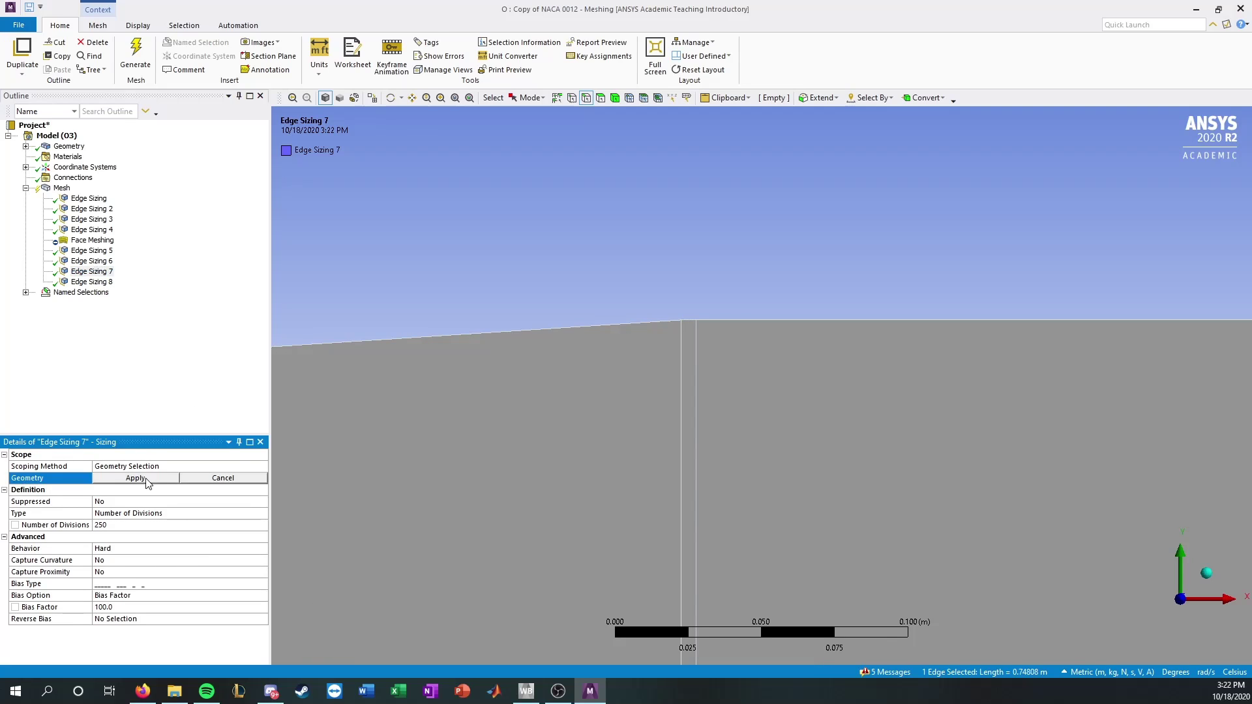
ctrl+click(706, 319)
click(135, 478)
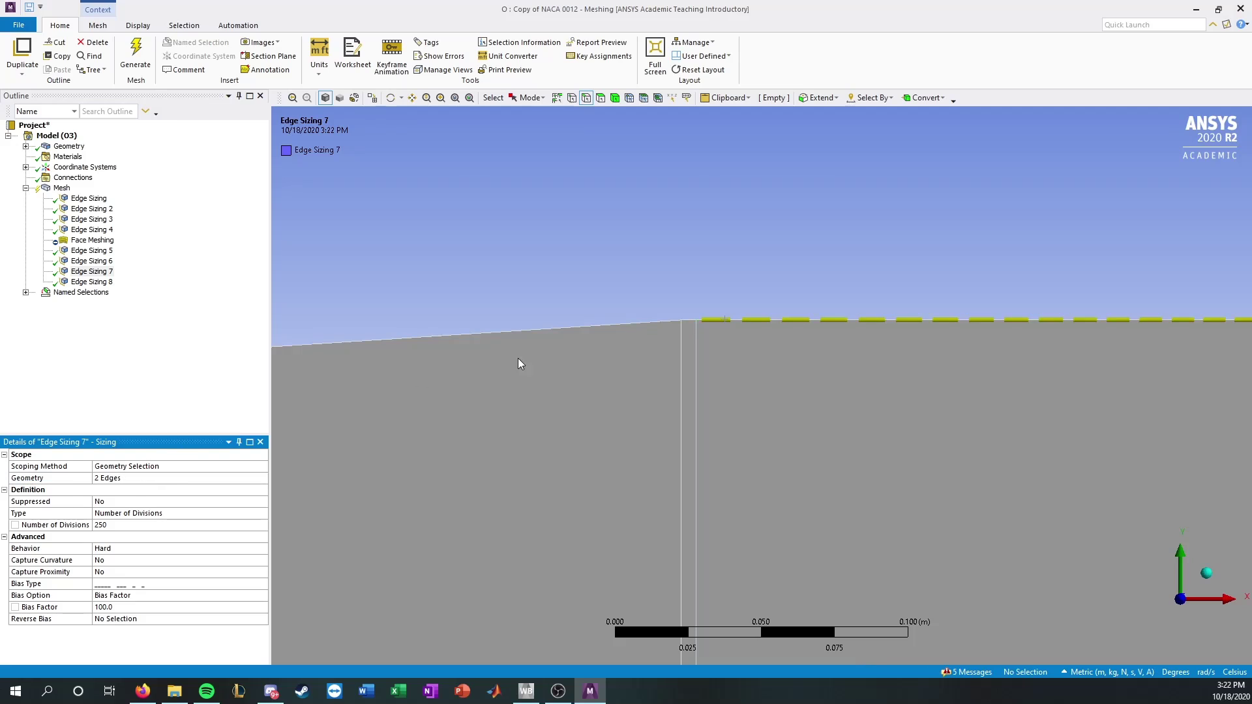
Step: Reverse the Edge Sizing 7 bias on the upper boundary edge so its divisions get finer toward the narrow strip
scroll(713, 326, down, 3)
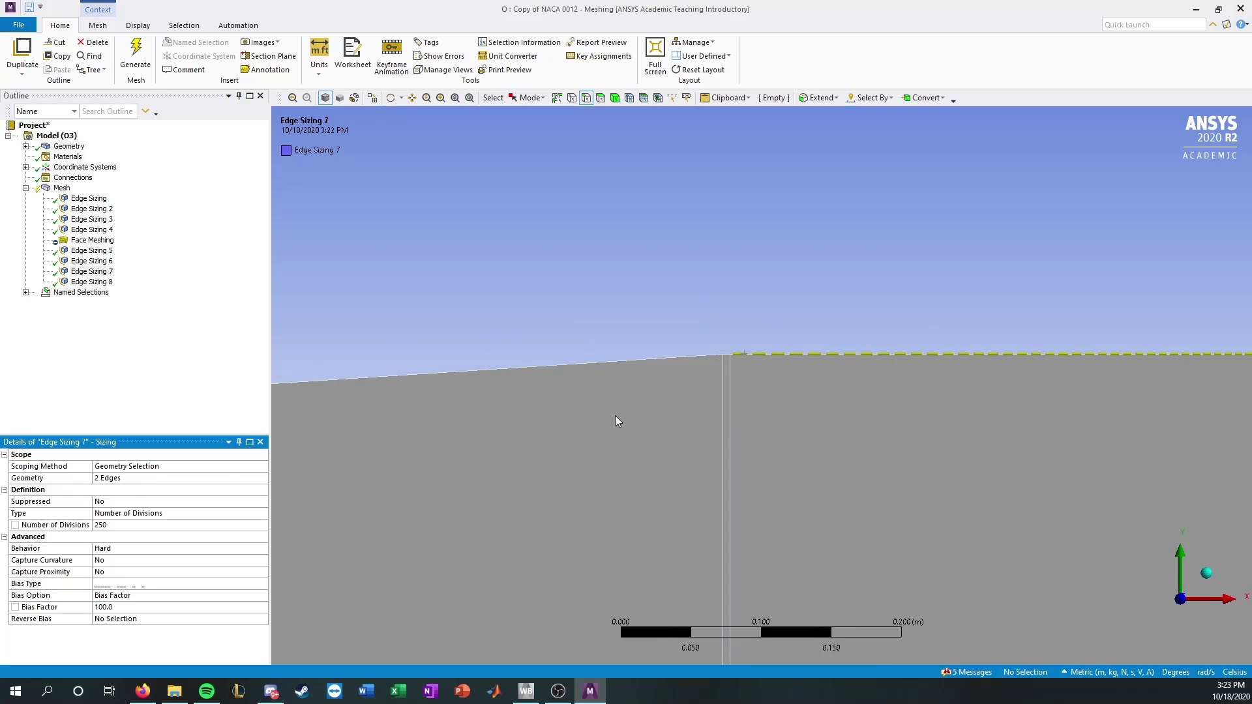
ctrl+middle_drag(671, 456, 495, 344)
scroll(436, 376, down, 2)
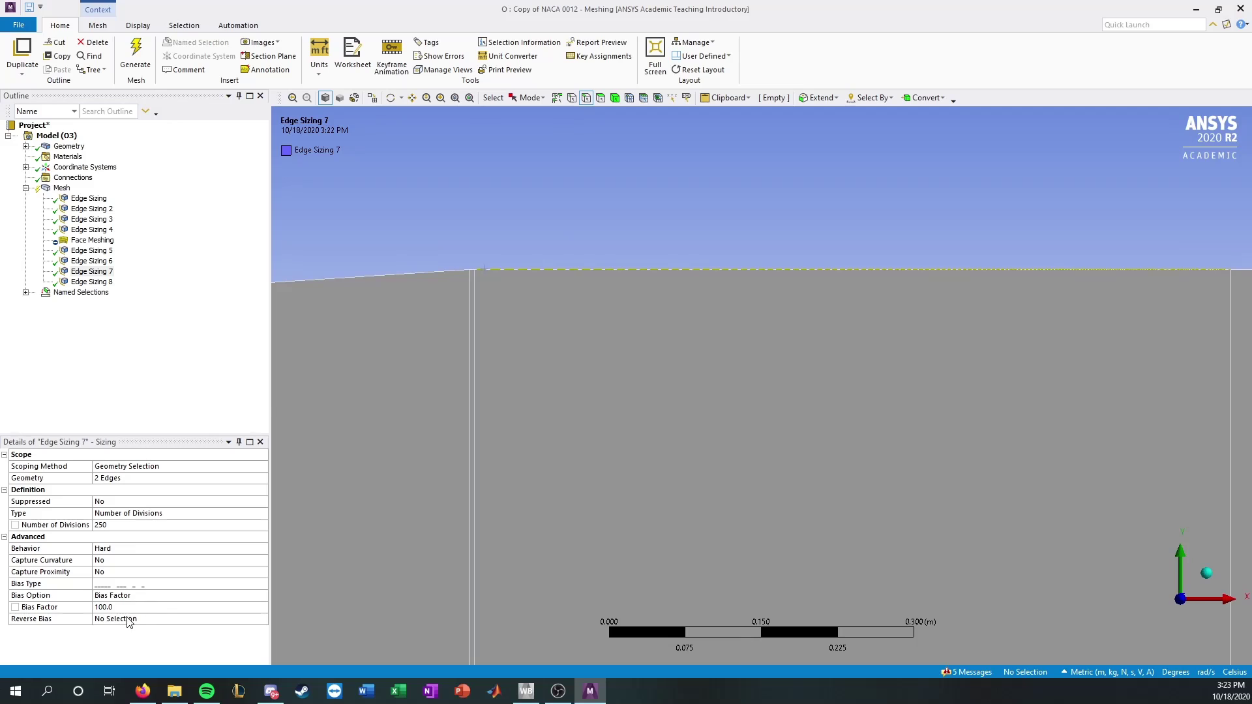
click(152, 621)
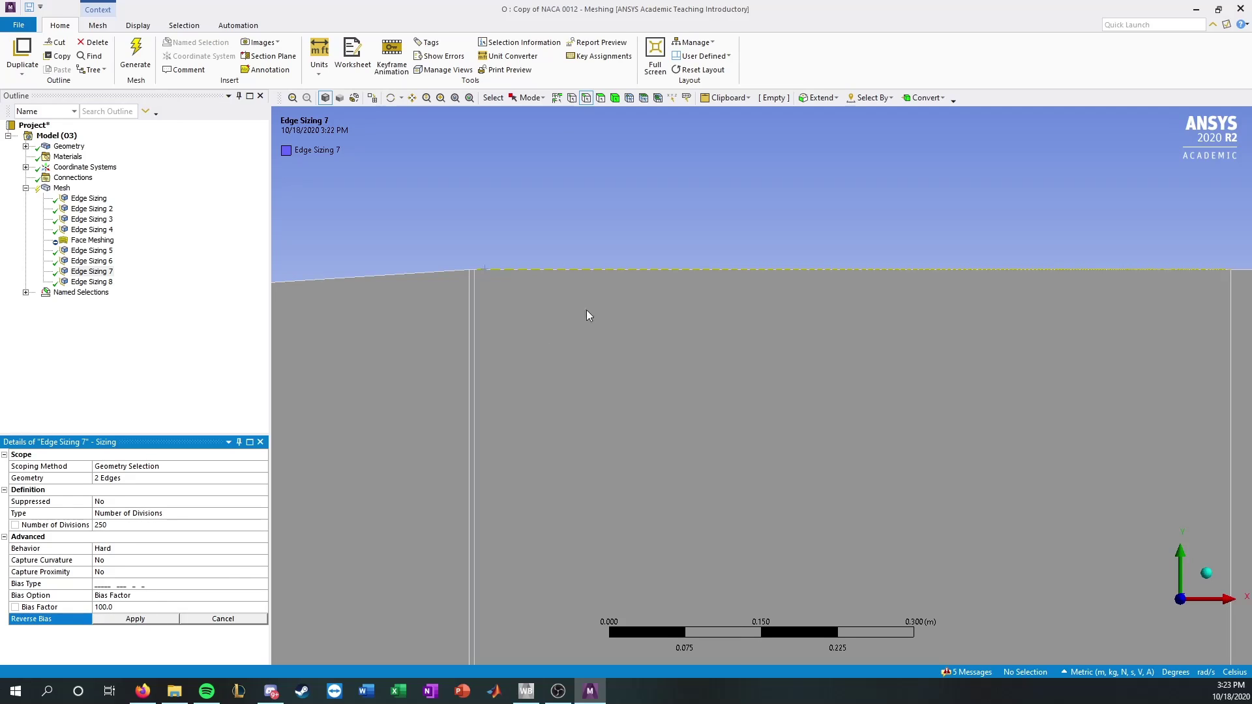
click(588, 268)
click(130, 618)
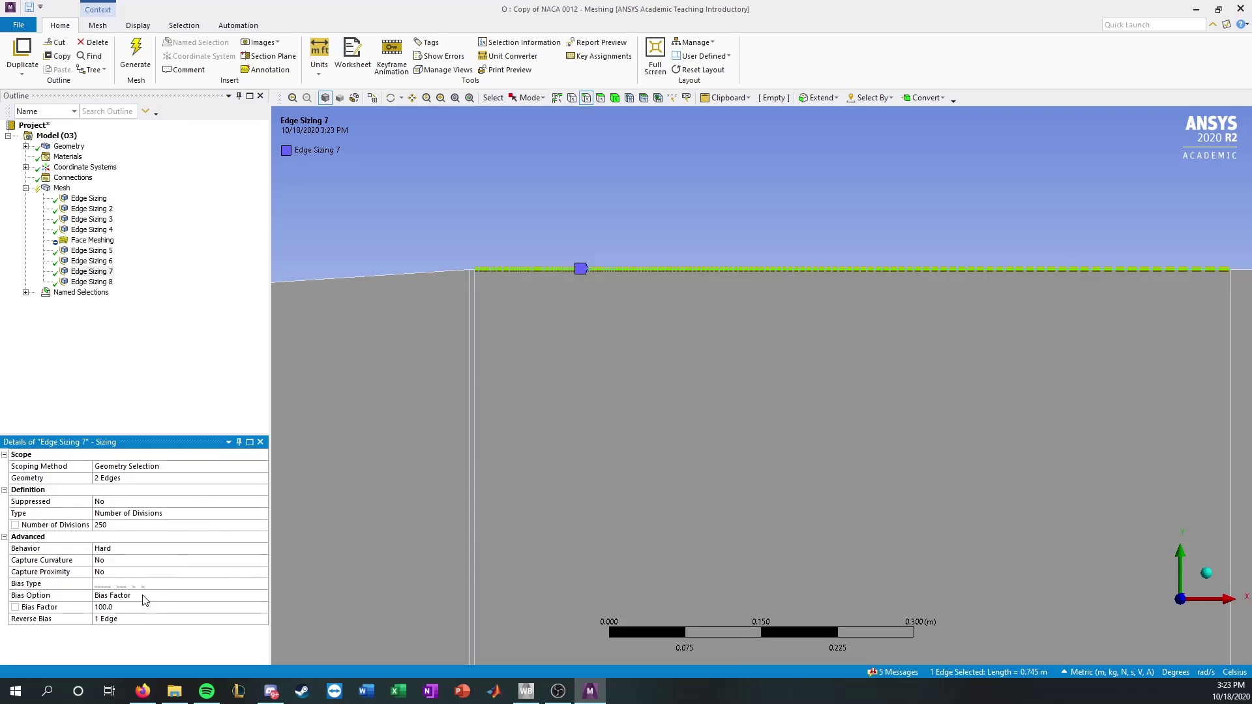
scroll(497, 321, down, 1)
ctrl+middle_drag(475, 475, 612, 299)
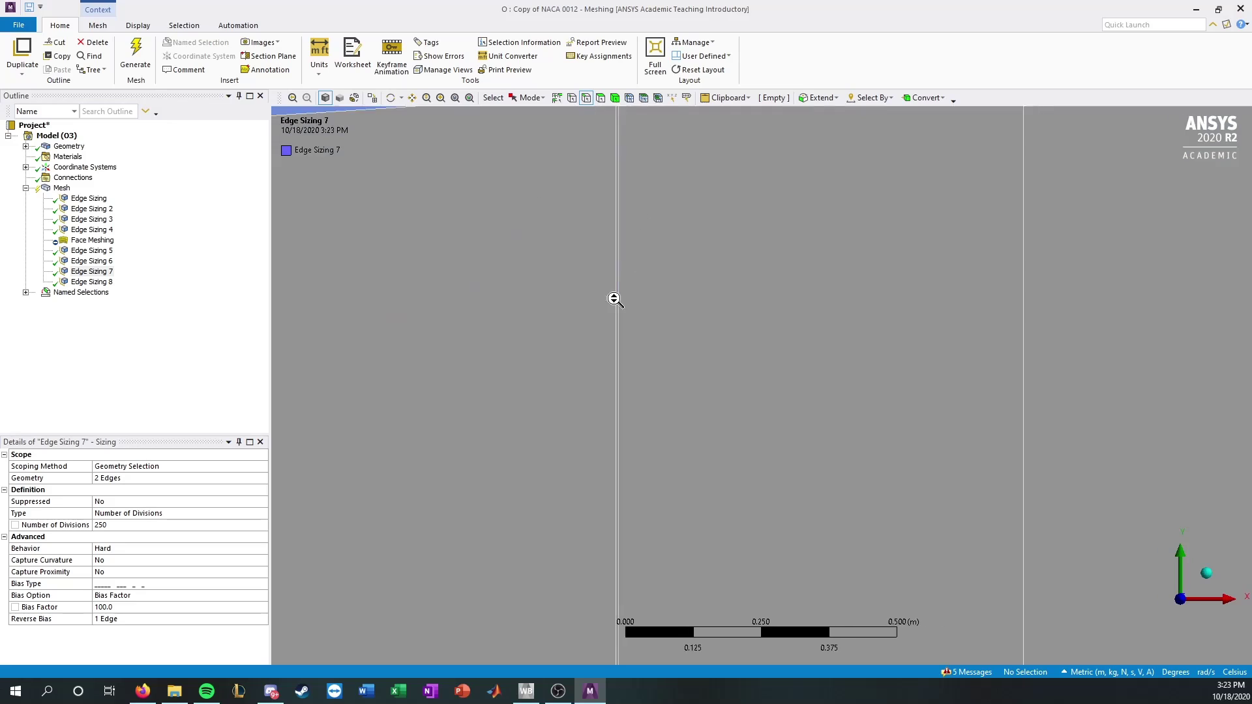
Step: Examine the Edge Sizing 7 edges from the domain's upper boundary down to the airfoil's upper surface and trailing edge
scroll(651, 168, down, 1)
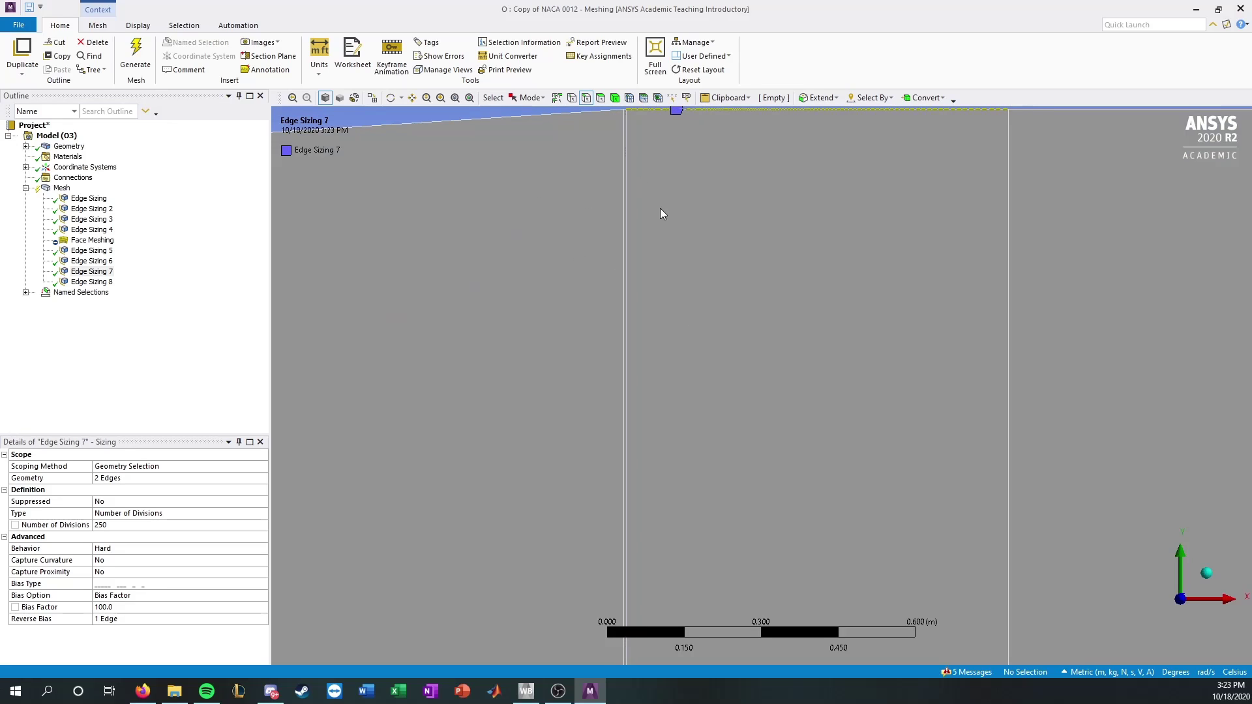
ctrl+middle_drag(688, 470, 669, 202)
mouse_move(686, 495)
ctrl+middle_down()
mouse_move(683, 216)
mouse_move(699, 241)
ctrl+middle_up()
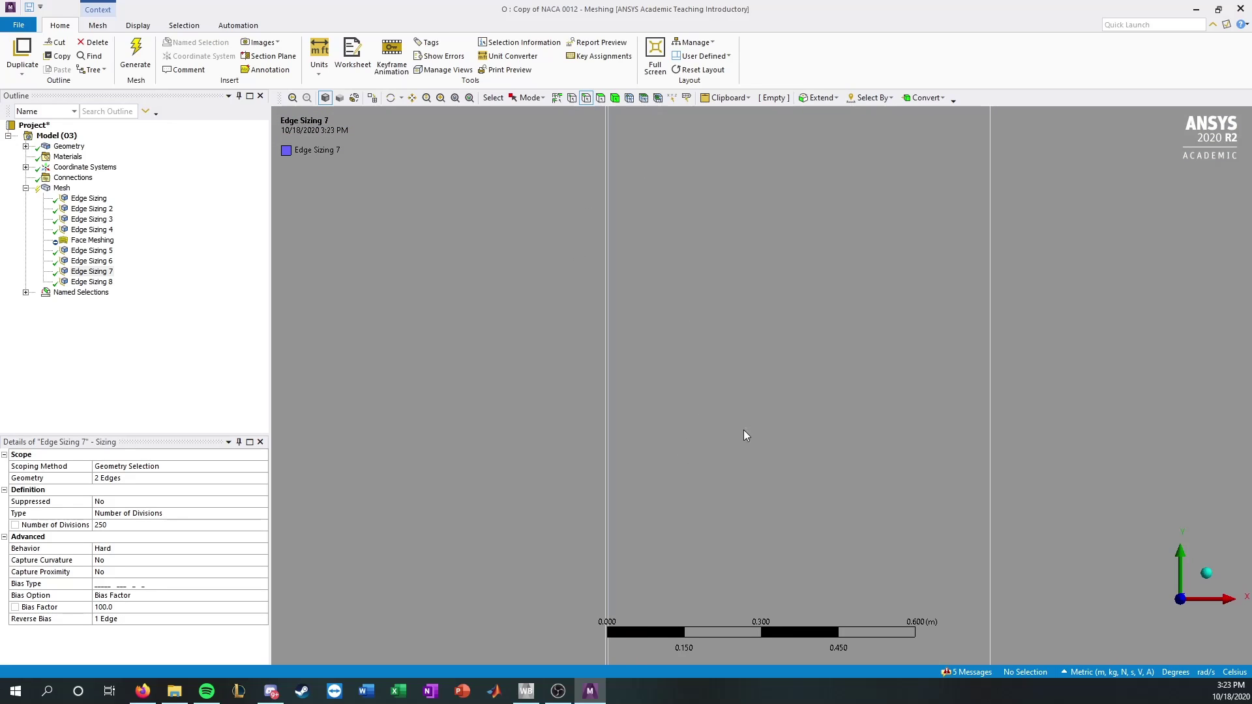
ctrl+middle_drag(743, 482, 699, 228)
ctrl+middle_drag(746, 457, 765, 261)
scroll(763, 432, down, 4)
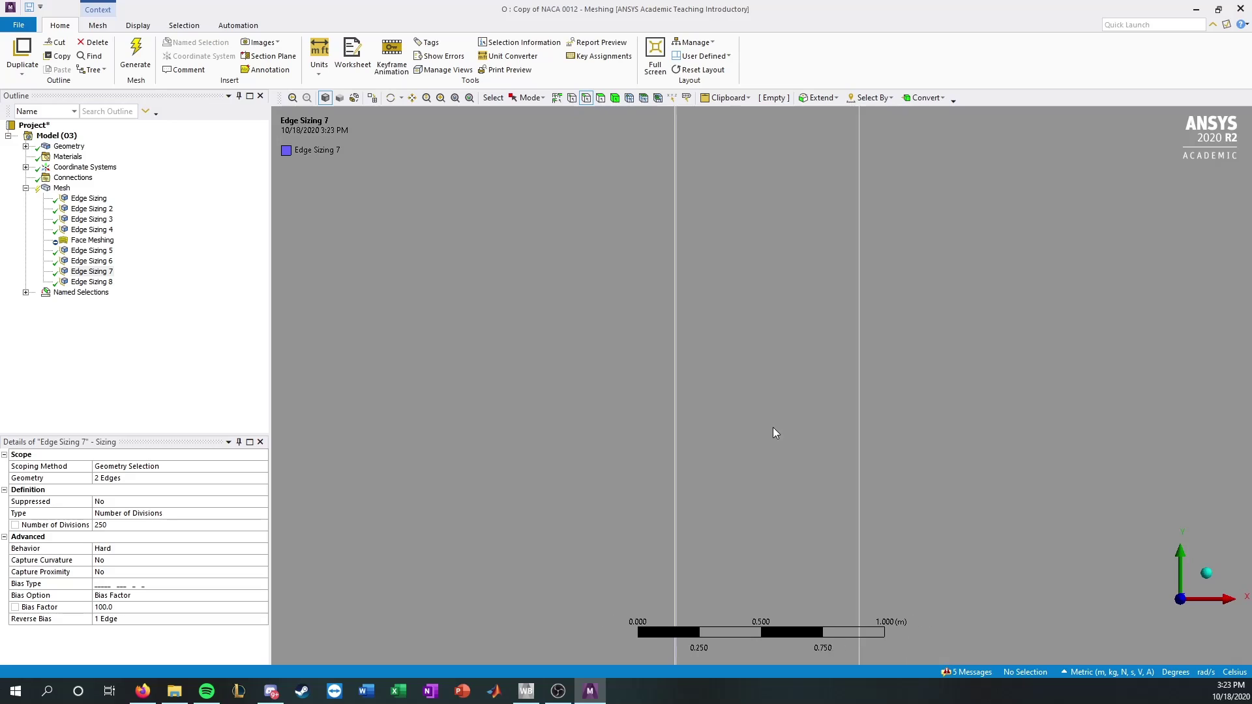
scroll(776, 433, down, 2)
ctrl+middle_drag(780, 526, 804, 194)
scroll(729, 401, up, 2)
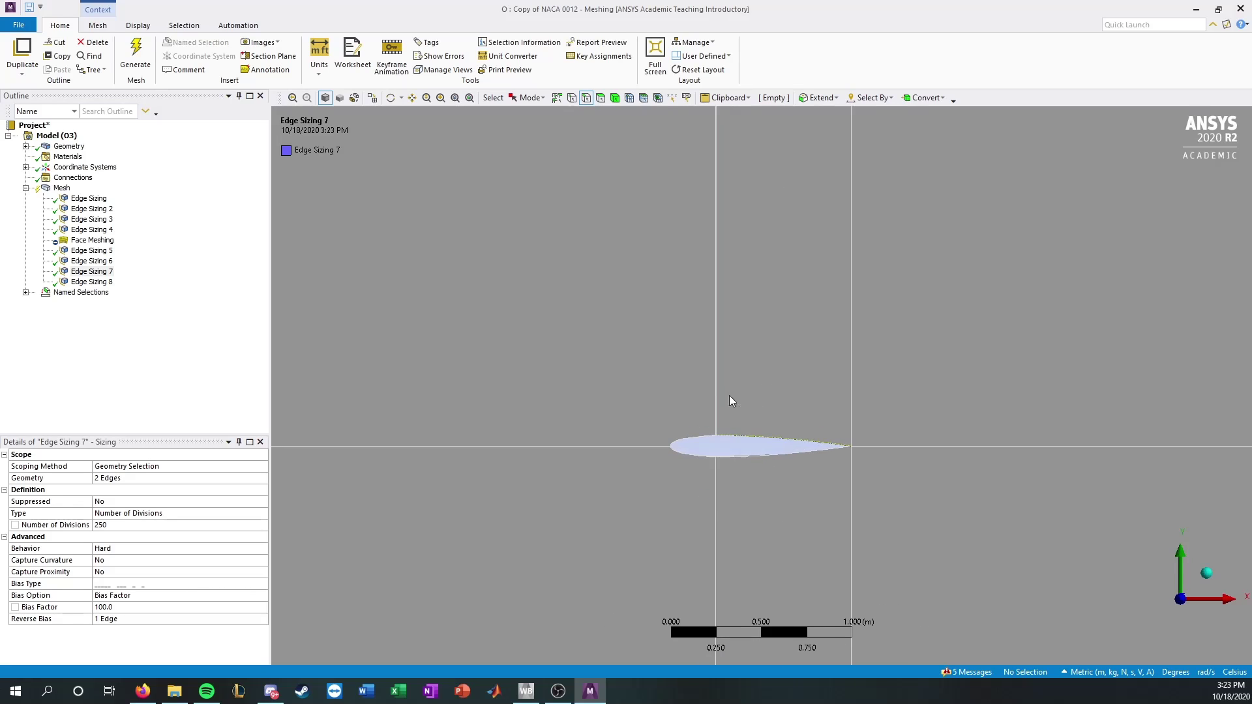
ctrl+middle_drag(729, 401, 709, 447)
scroll(698, 397, up, 4)
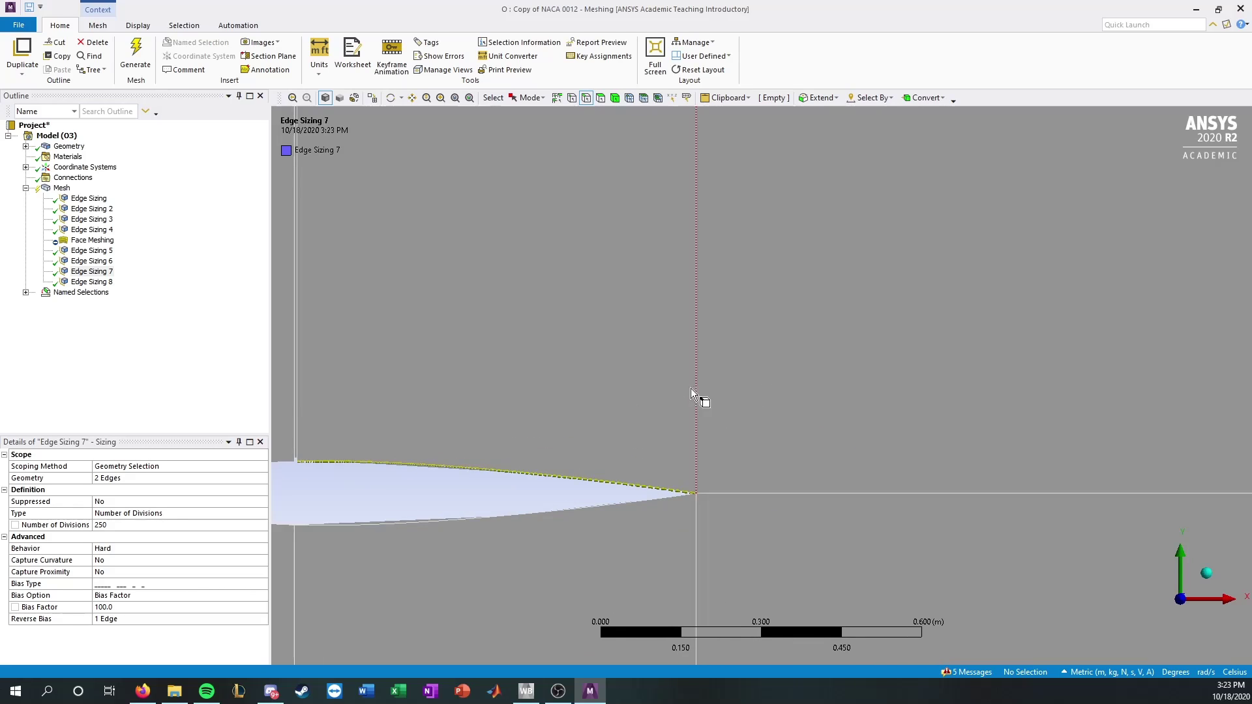
Step: Check the Edge Sizing 8 settings and generate the mesh around the airfoil
click(95, 272)
click(91, 282)
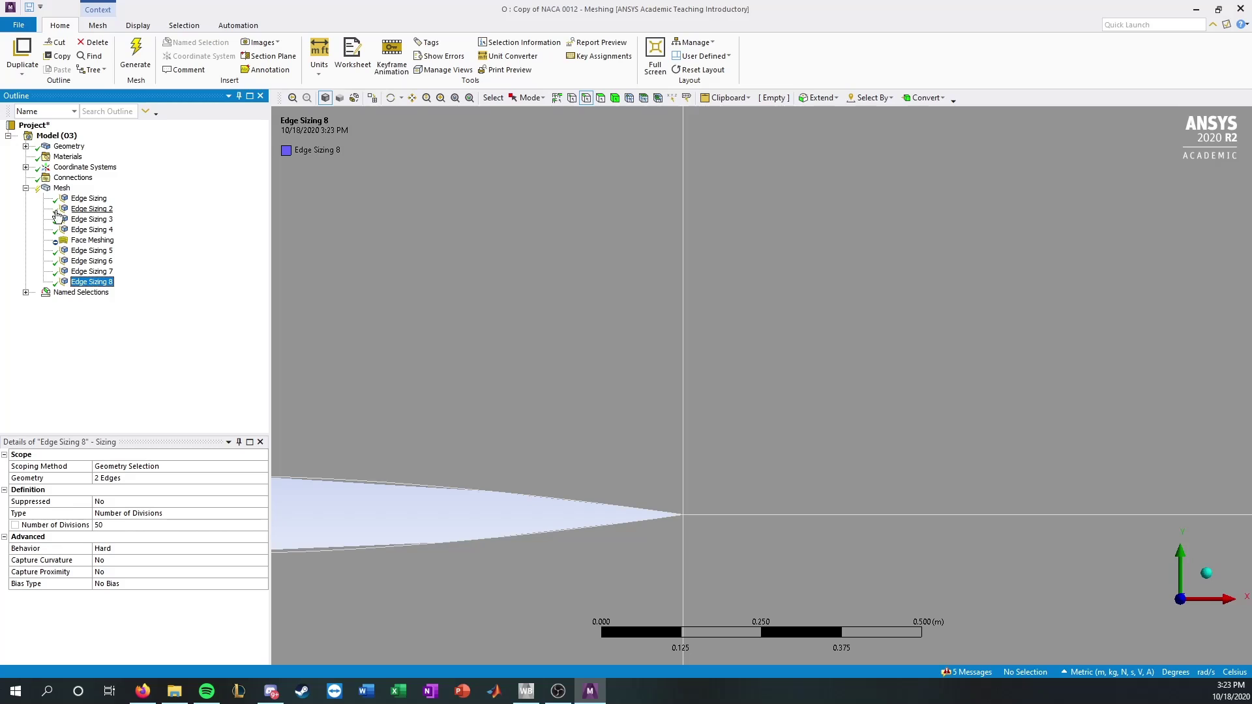
right_click(62, 189)
click(146, 237)
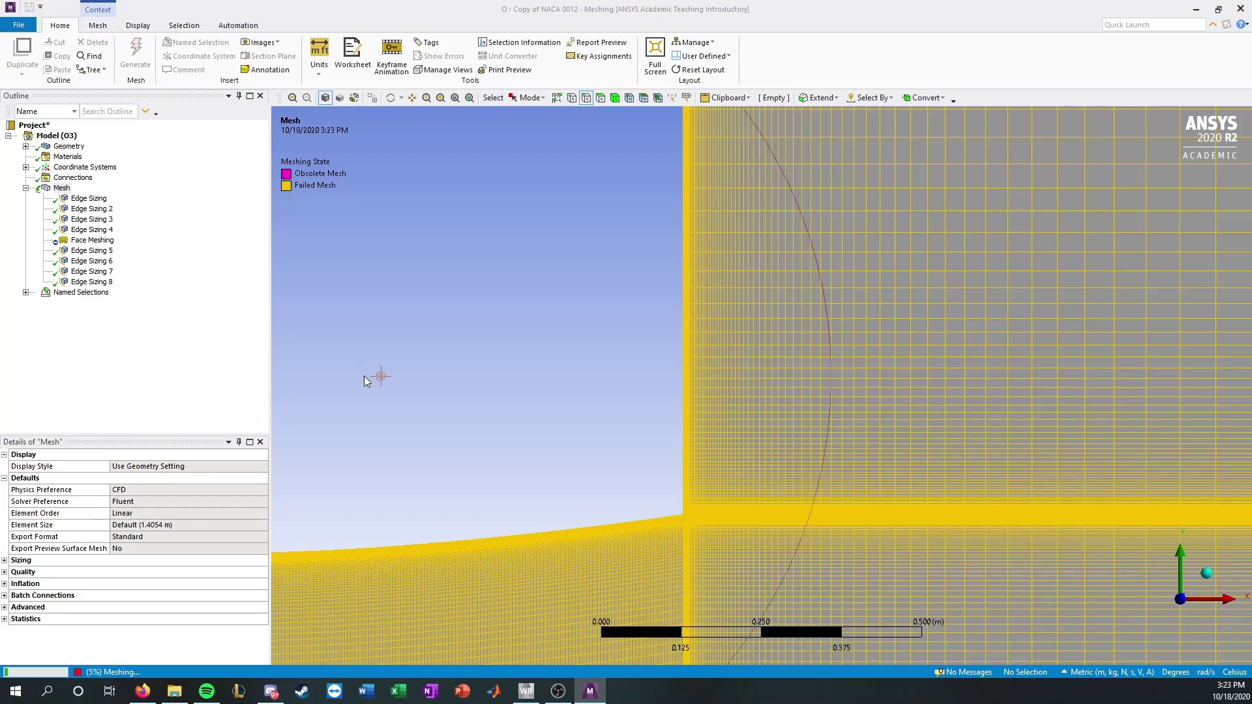
ctrl+middle_drag(498, 390, 831, 407)
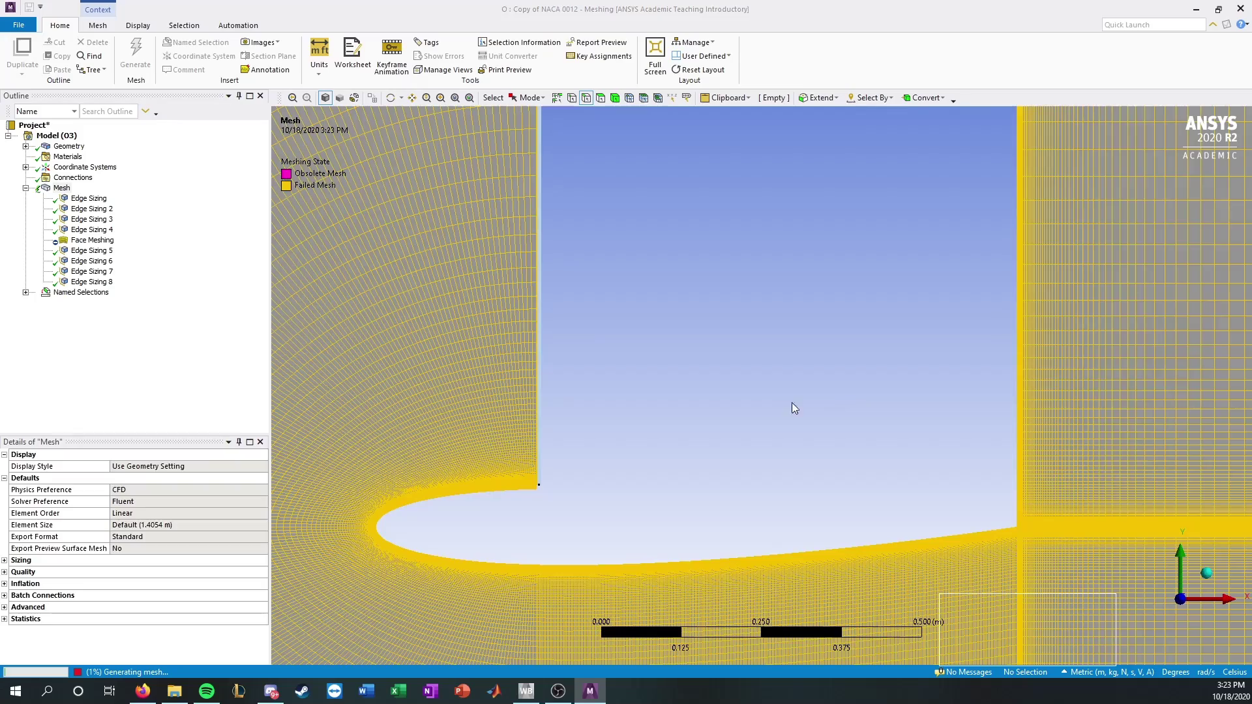
scroll(521, 498, up, 3)
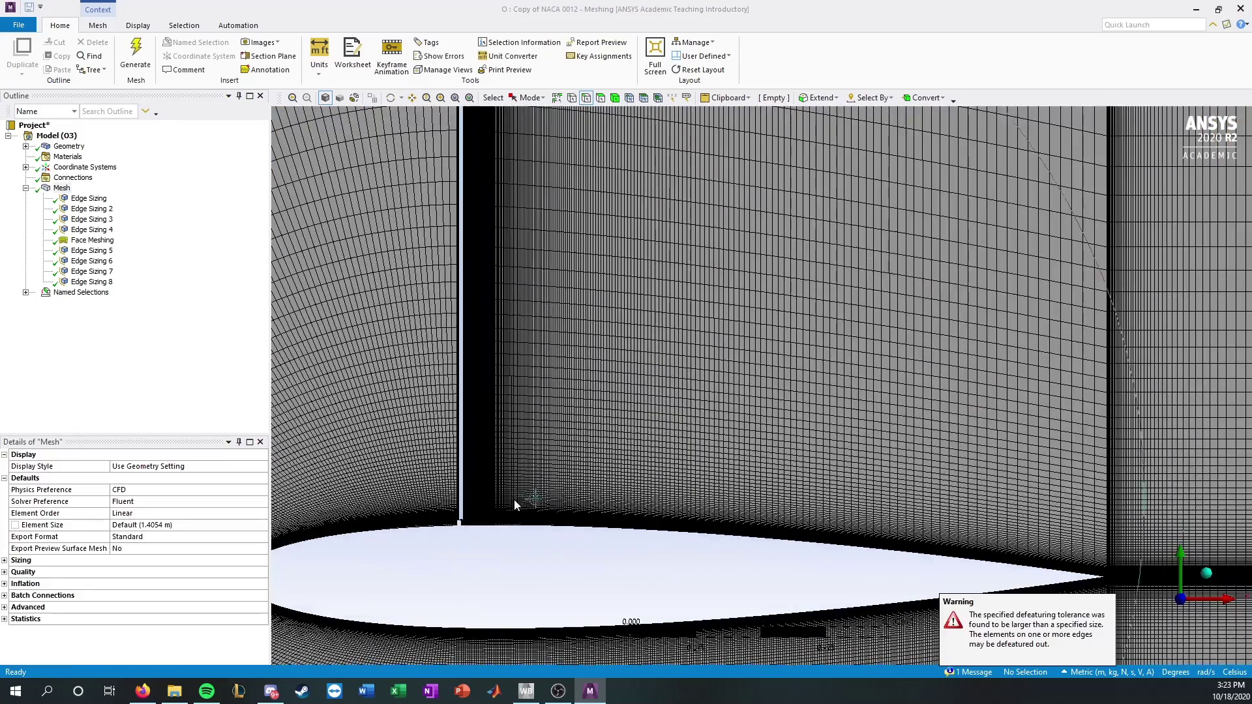
Step: Examine the generated mesh on the airfoil's upper surface and at its trailing edge
ctrl+middle_drag(515, 502, 793, 450)
ctrl+middle_drag(903, 447, 875, 442)
ctrl+middle_drag(945, 497, 679, 379)
scroll(832, 471, up, 4)
scroll(710, 441, up, 4)
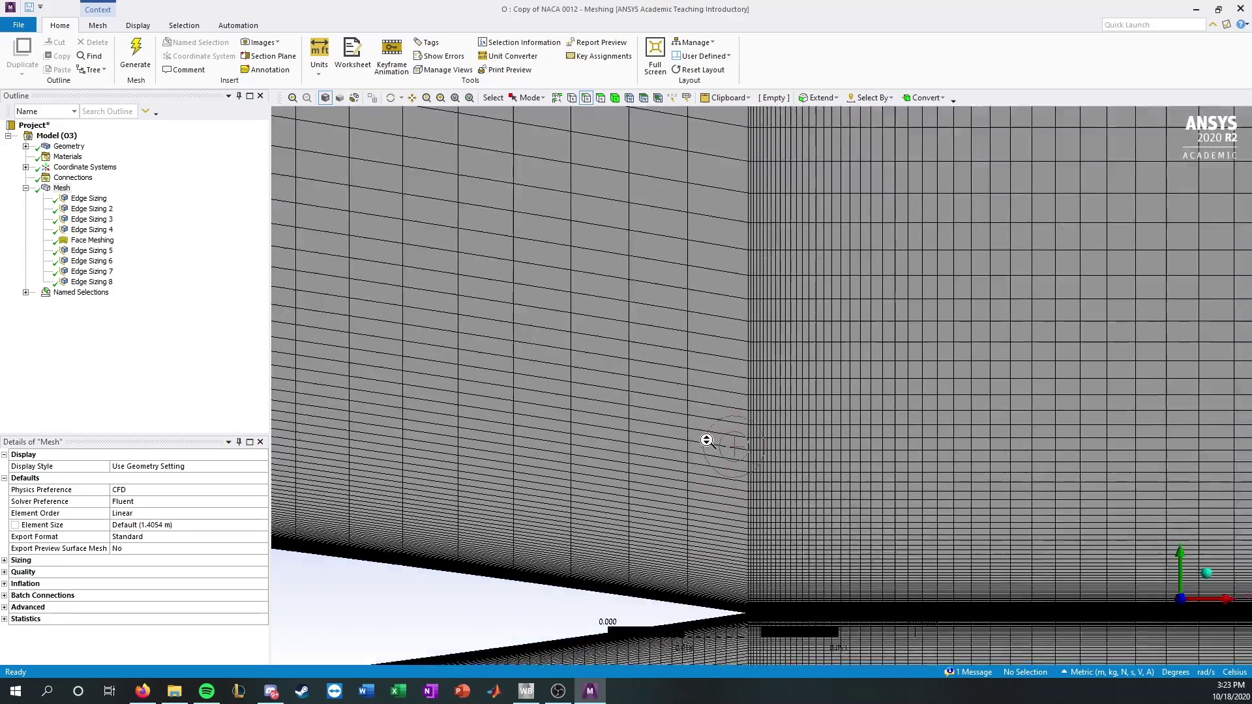
scroll(777, 477, up, 2)
scroll(777, 477, up, 1)
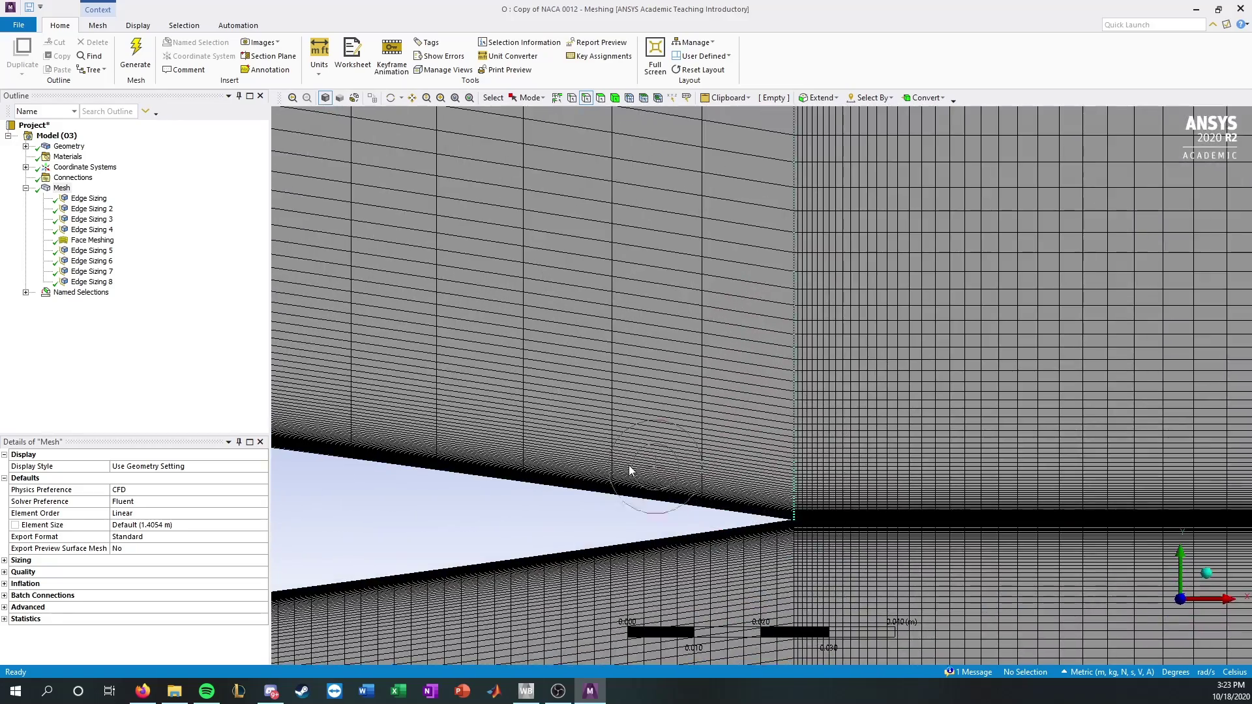
scroll(762, 469, down, 3)
ctrl+middle_drag(653, 425, 740, 392)
scroll(492, 418, down, 2)
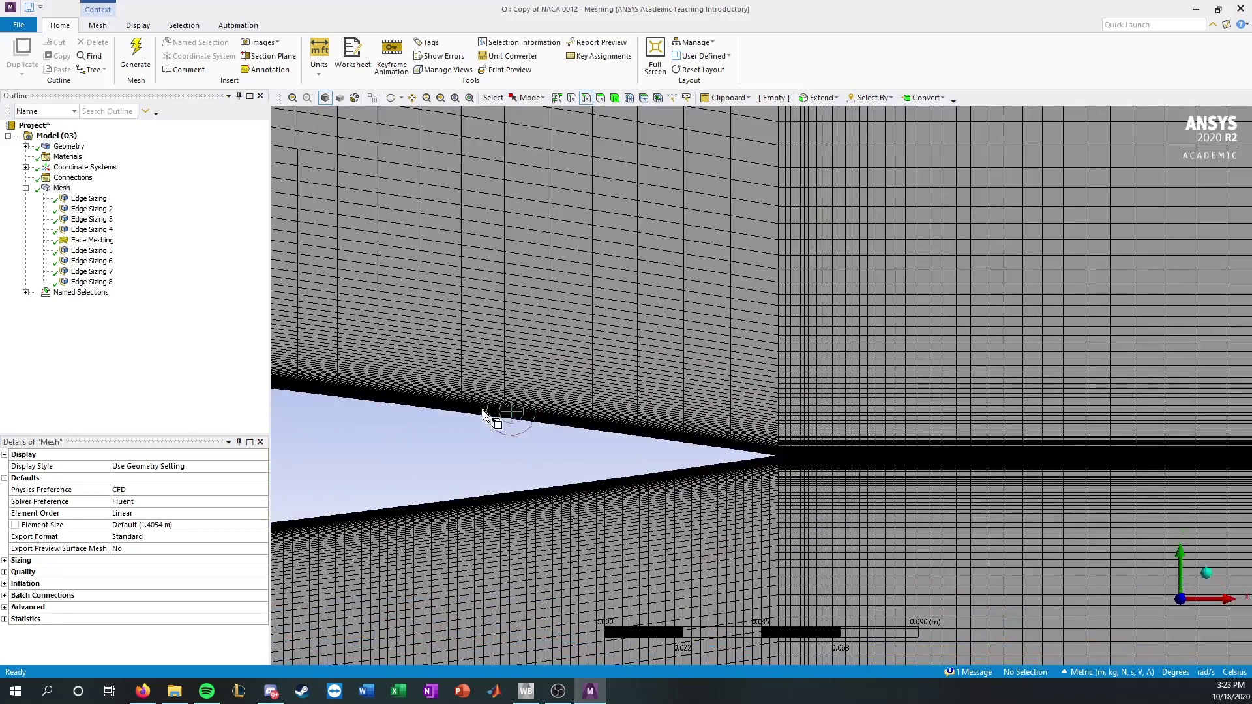
Step: Examine the mesh along the airfoil's upper surface towards the slot, comparing cell widths on both sides of it
ctrl+middle_drag(469, 405, 985, 423)
scroll(538, 415, down, 1)
scroll(438, 404, down, 1)
ctrl+middle_drag(438, 404, 1029, 425)
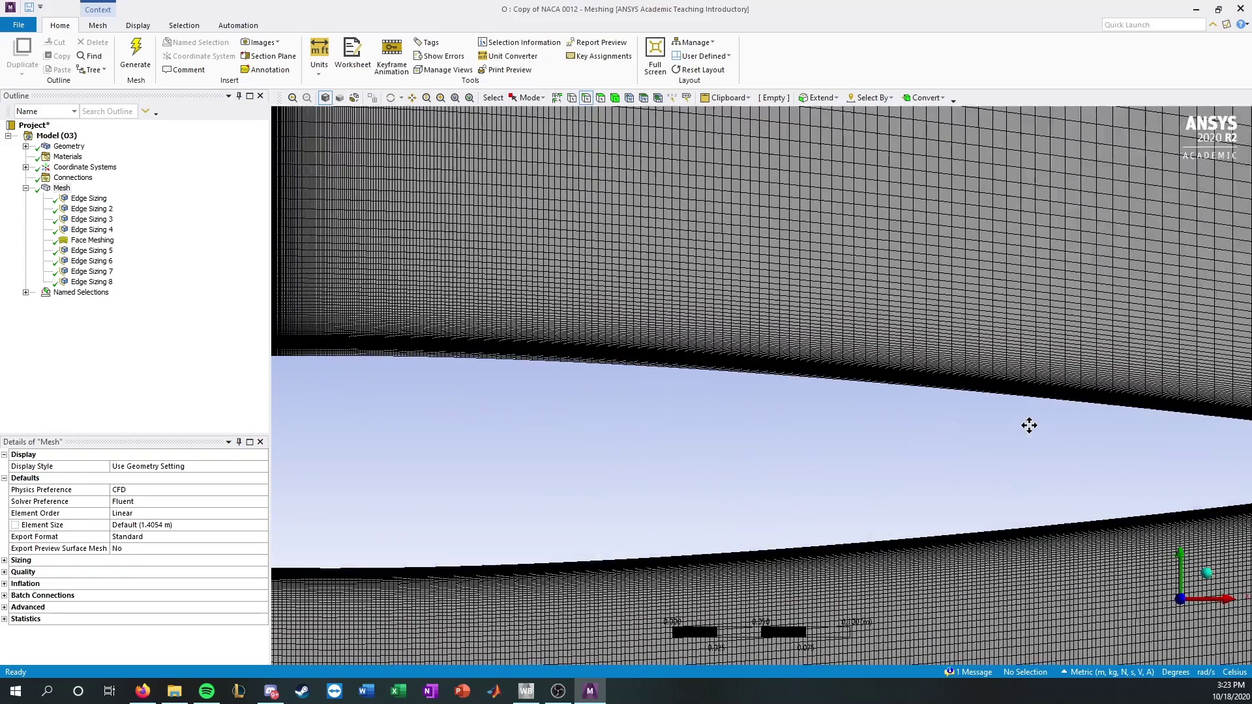
ctrl+middle_drag(601, 380, 663, 350)
scroll(662, 346, up, 5)
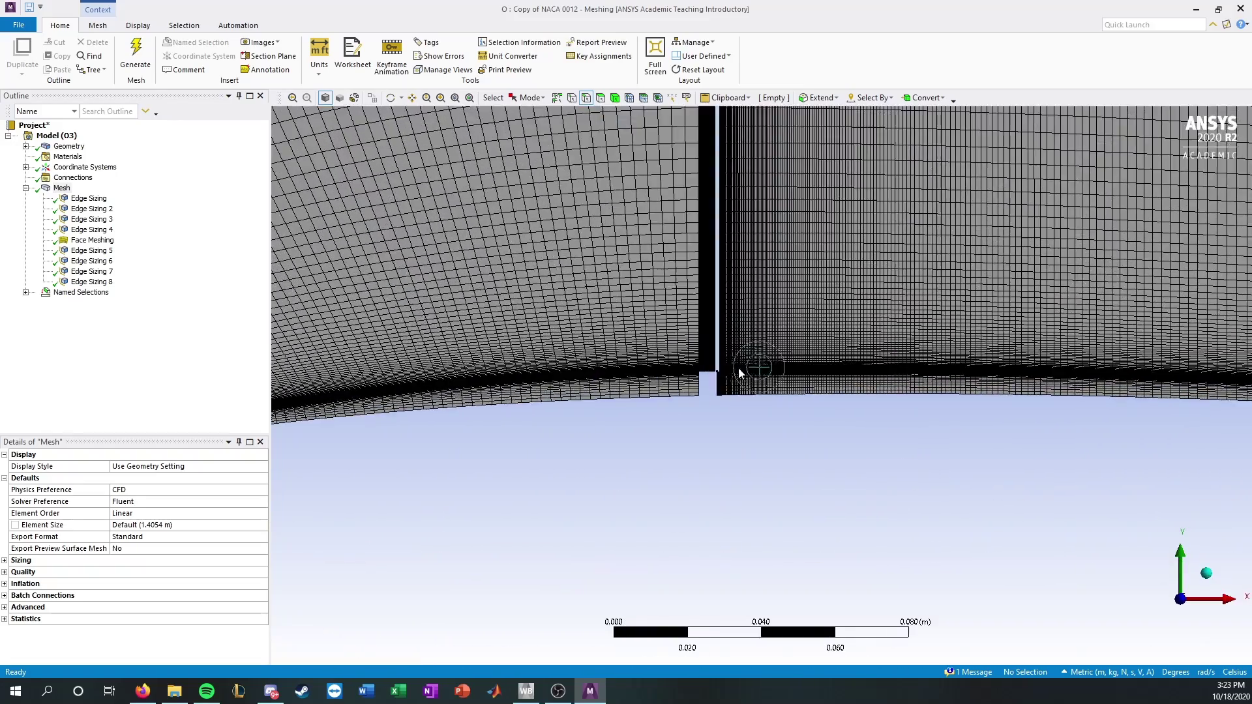
scroll(601, 362, up, 5)
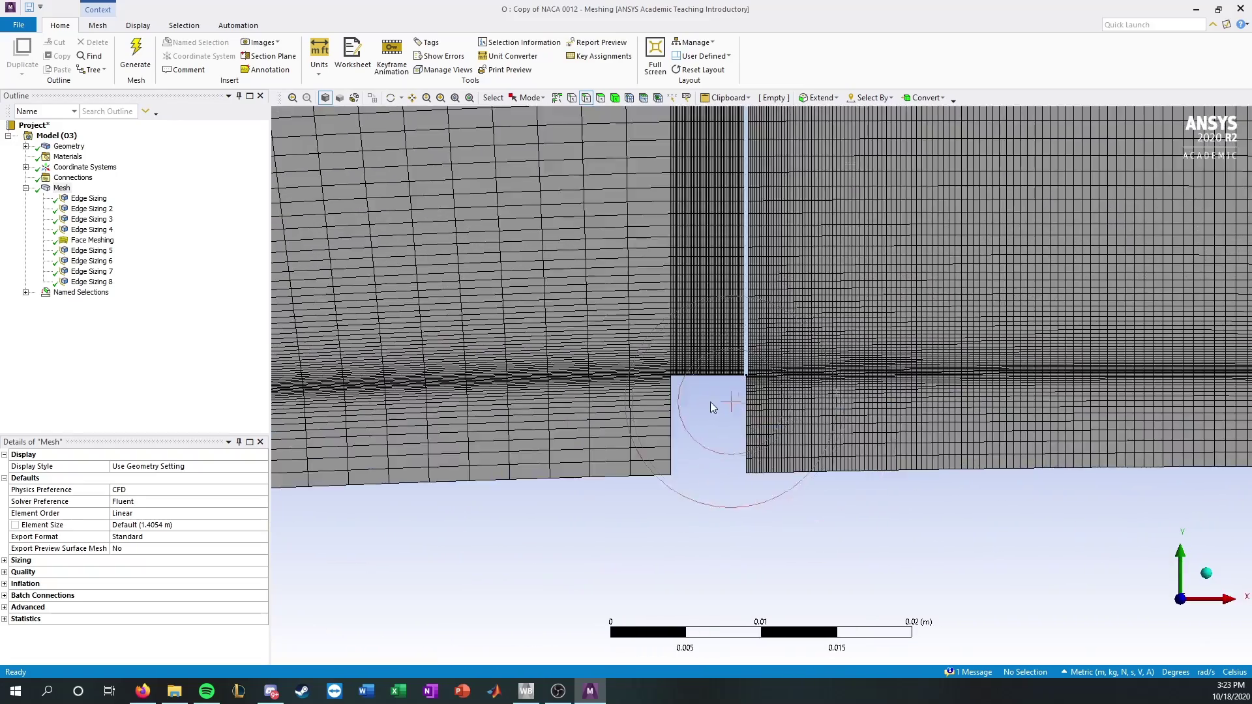
scroll(354, 343, down, 2)
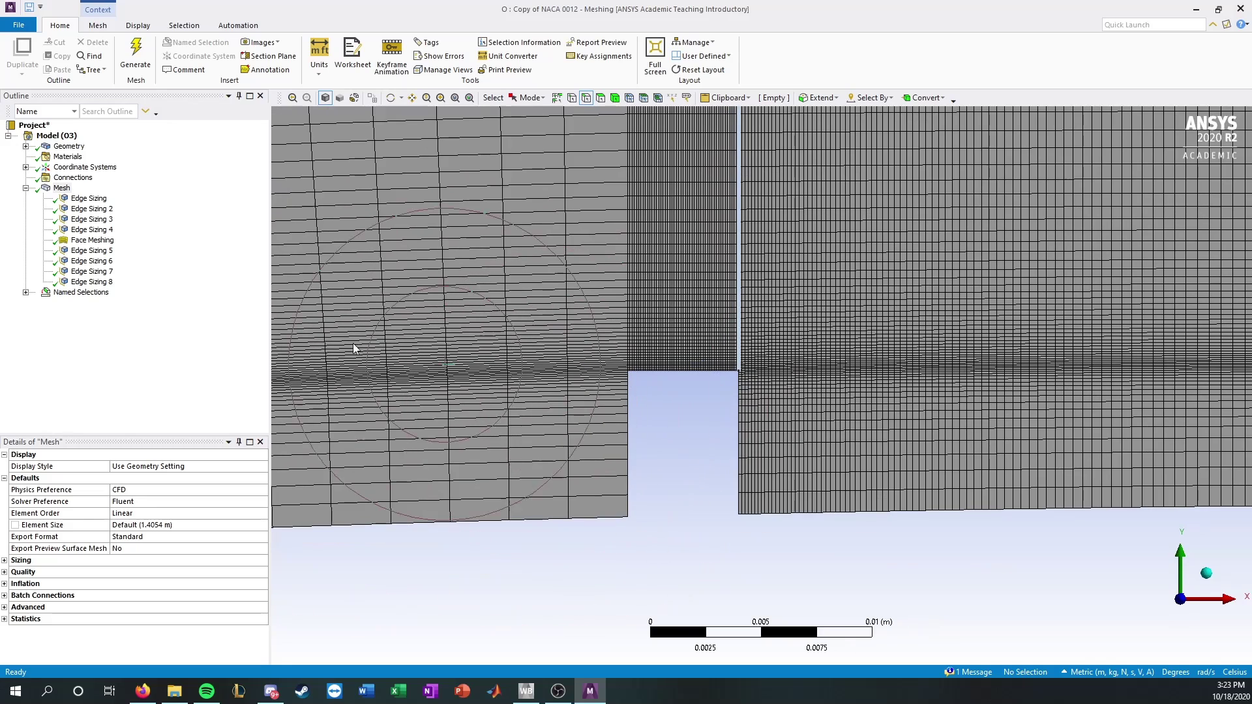
scroll(340, 364, down, 2)
Step: Go through the edge sizings and set the number of divisions of Edge Sizing 4 on the airfoil's surface edges to 200
click(95, 271)
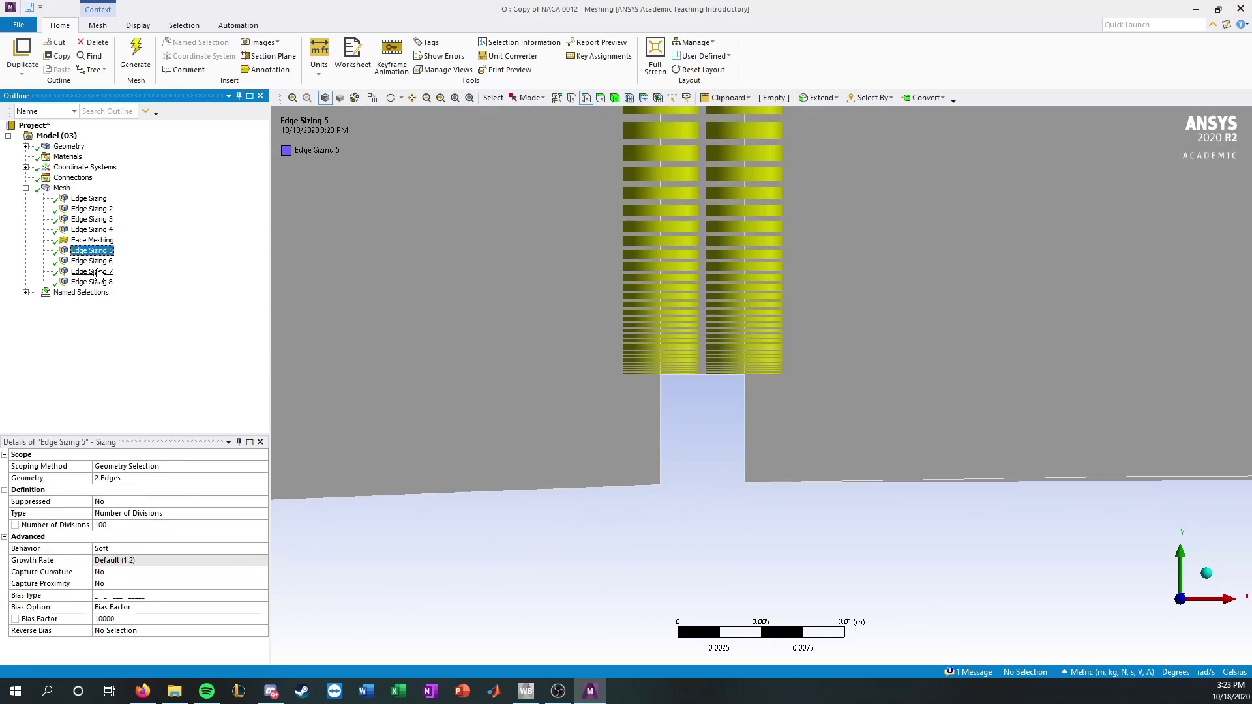
click(95, 282)
click(94, 271)
click(97, 261)
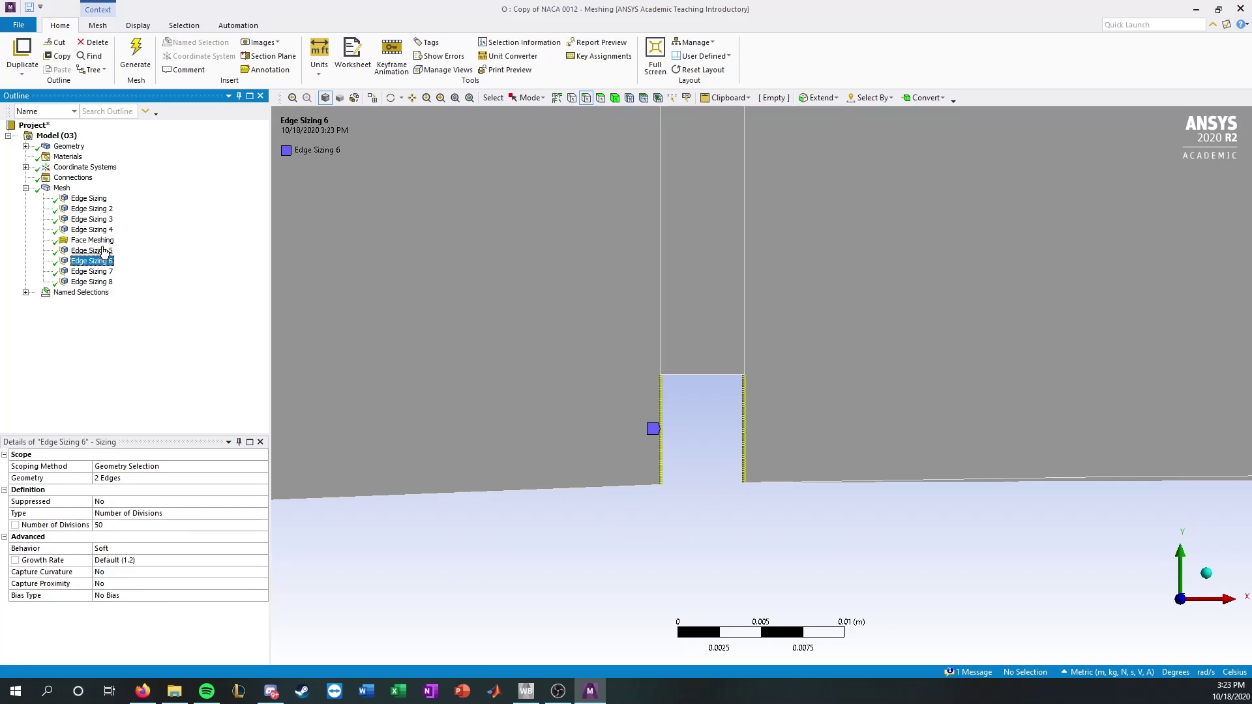
key(Up)
key(Up)
key(Up)
key(Up)
key(Up)
key(Down)
key(Down)
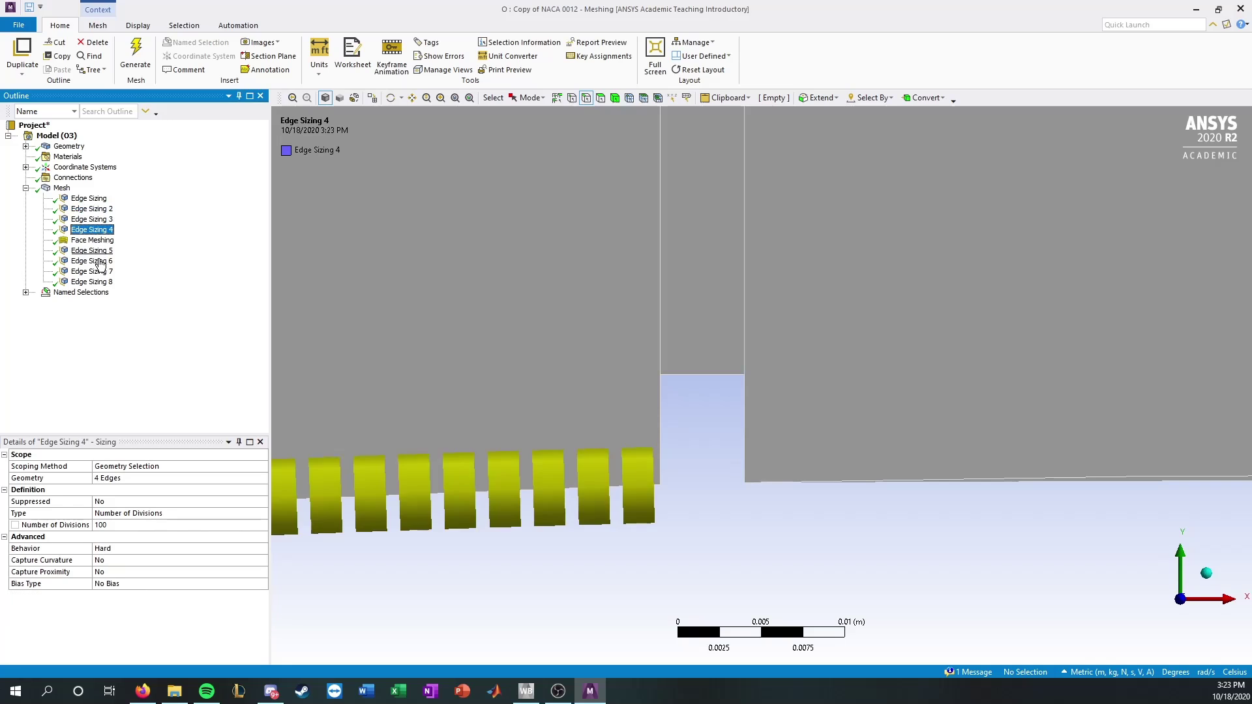
click(135, 527)
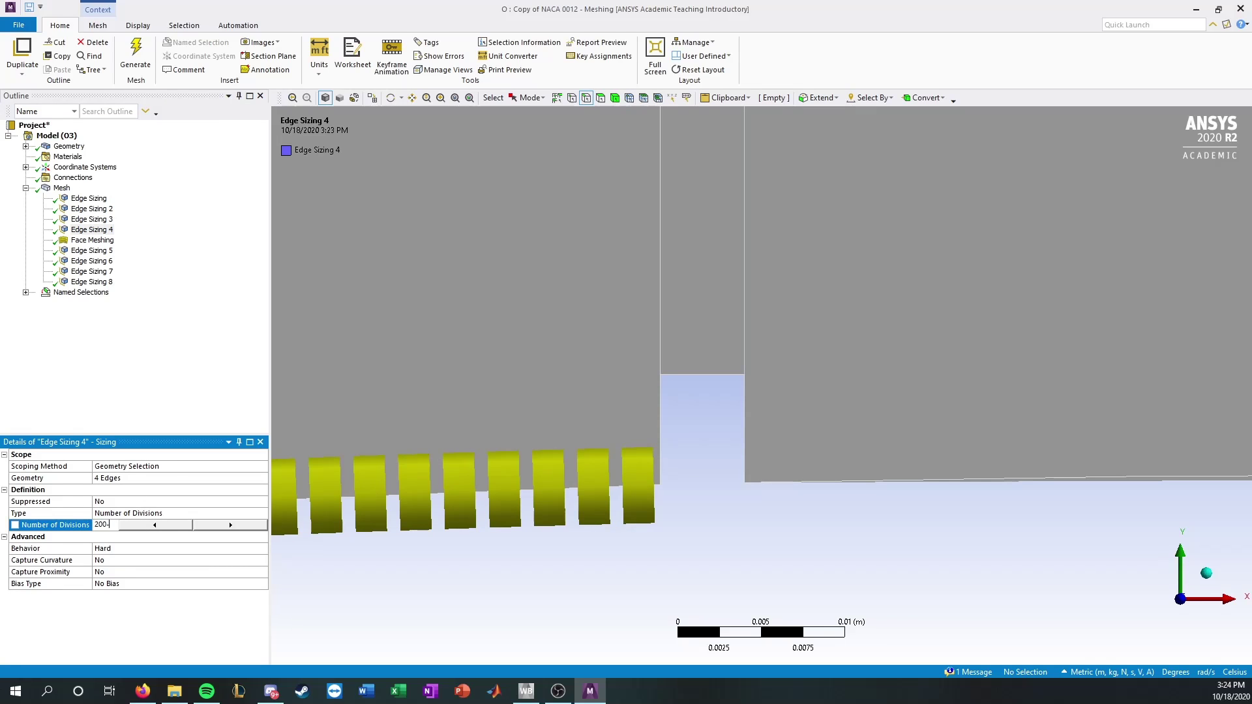
key(Return)
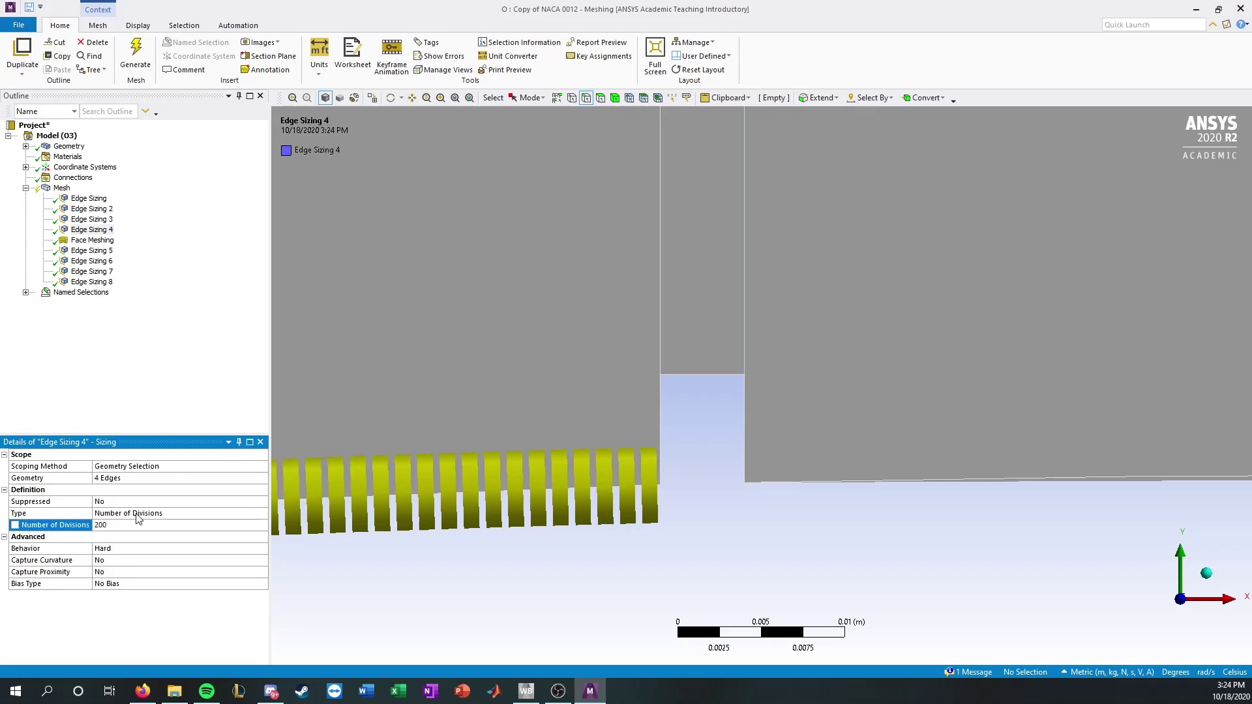
Step: Show the mesh statistics to read the node and element counts
click(60, 188)
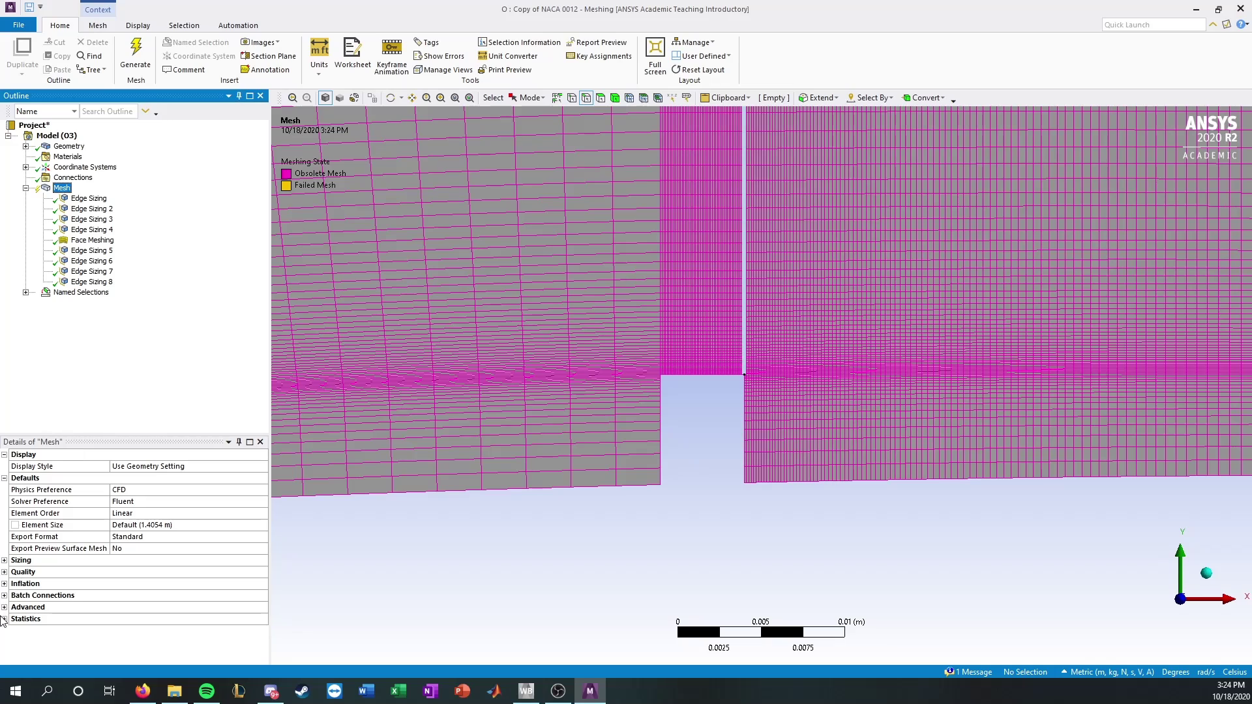
click(4, 619)
click(47, 189)
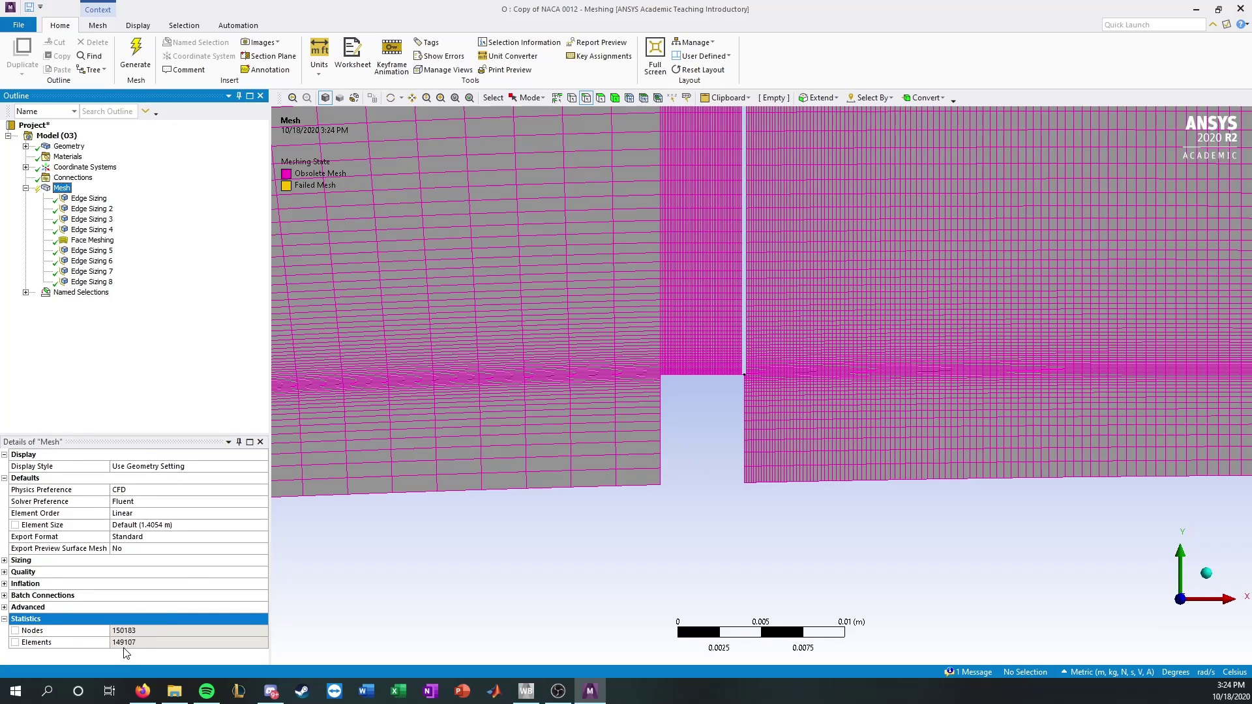
Step: Review Edge Sizing 8 and Edge Sizing 4, following the latter's divisions from the slot to the trailing edge
click(89, 282)
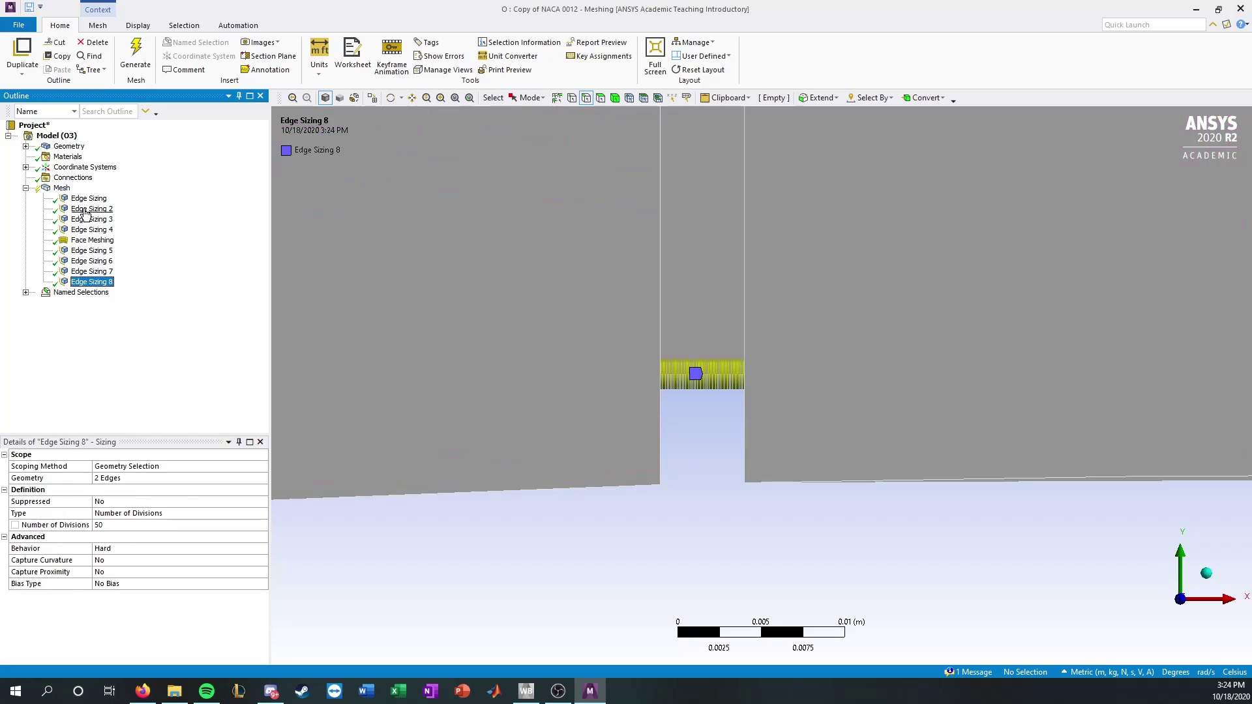
click(85, 208)
click(90, 230)
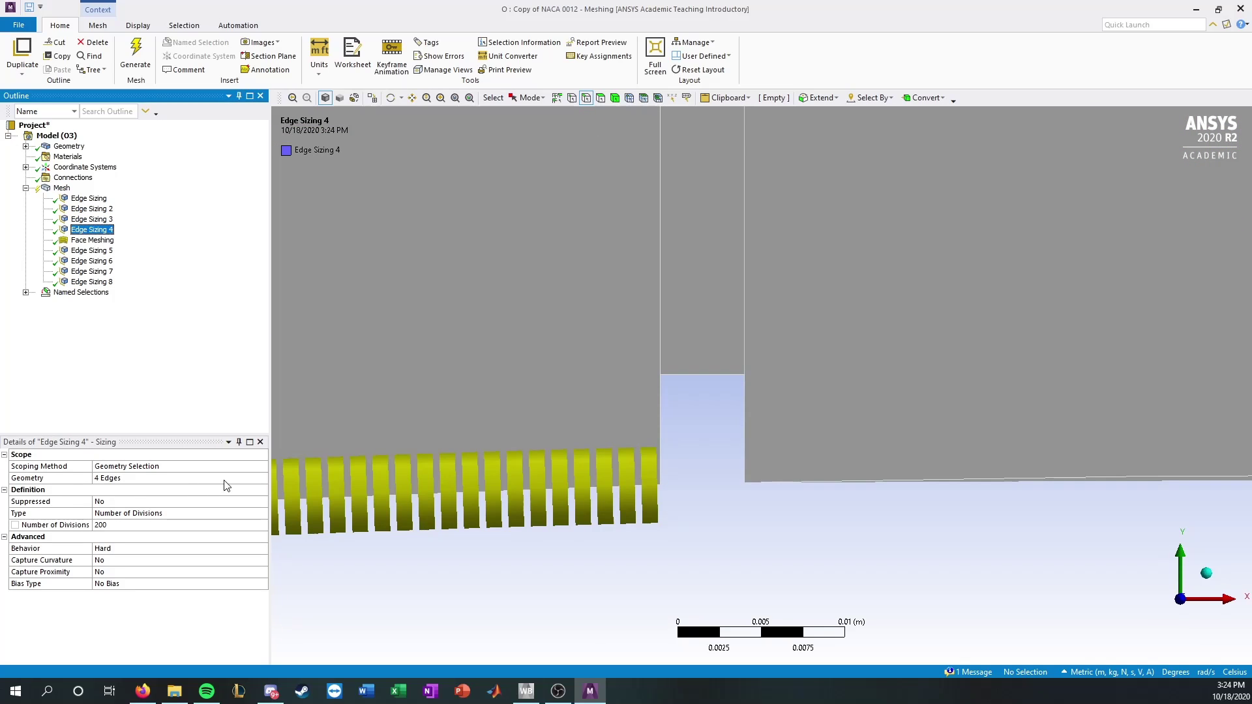
scroll(818, 413, down, 5)
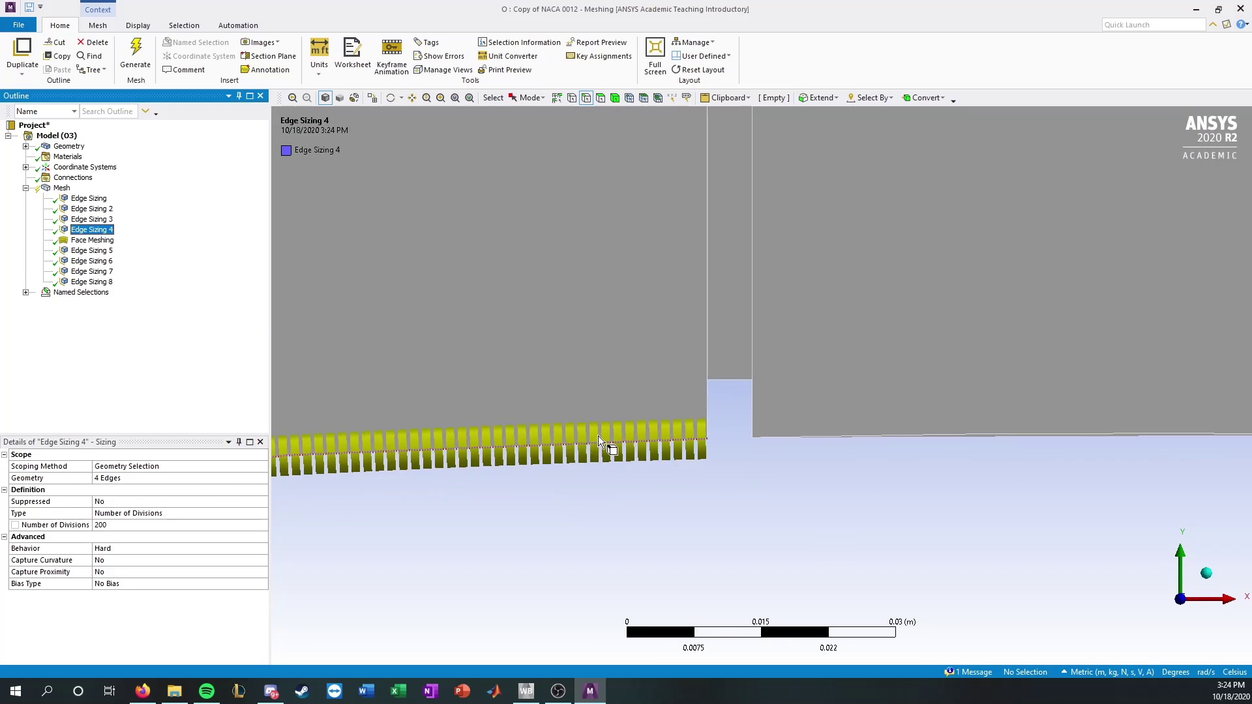
scroll(939, 452, down, 5)
ctrl+middle_drag(1026, 470, 548, 441)
ctrl+middle_drag(1082, 448, 546, 424)
scroll(904, 409, up, 5)
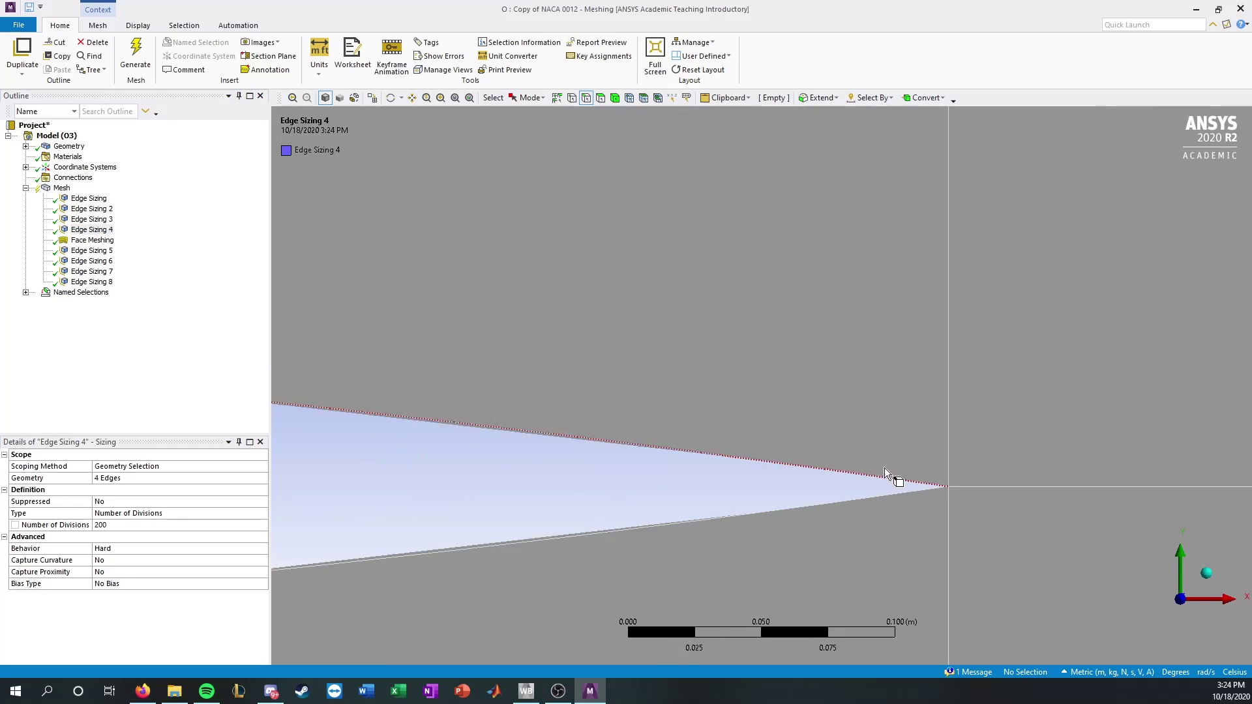
Step: Display the mesh and inspect the transition between airfoil surface cells and wake cells at the trailing edge
click(47, 190)
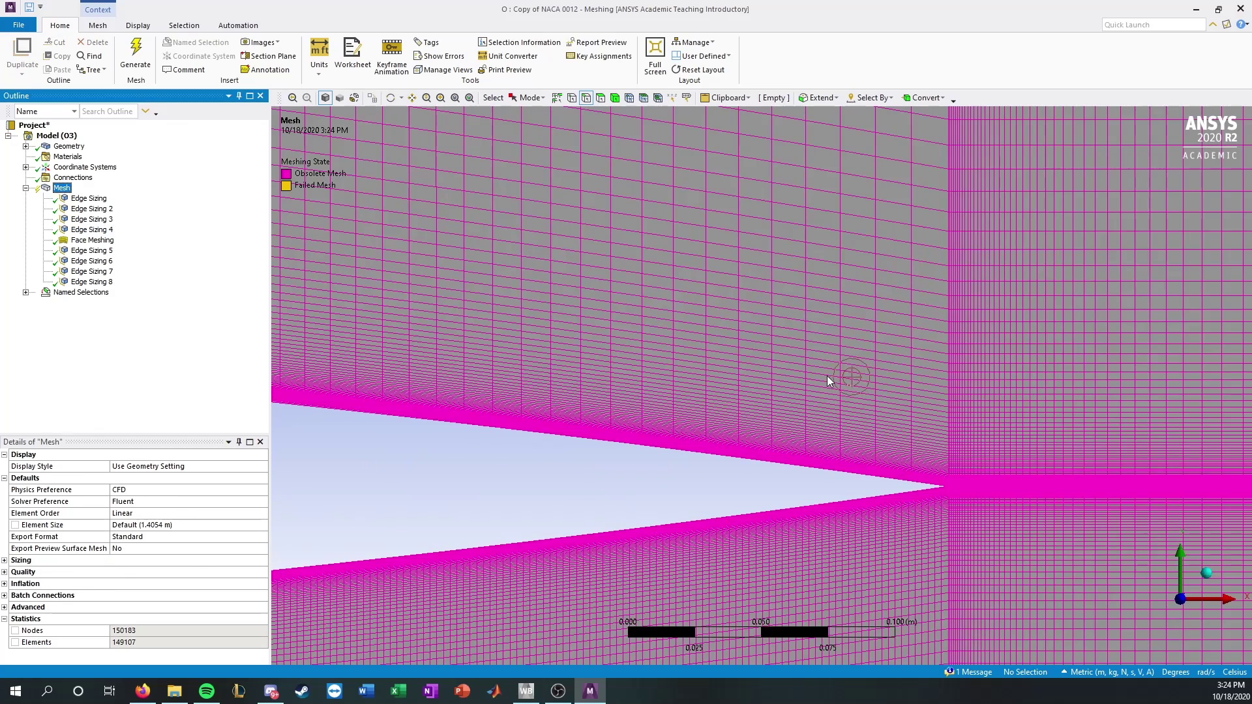
scroll(698, 424, up, 3)
scroll(711, 502, up, 3)
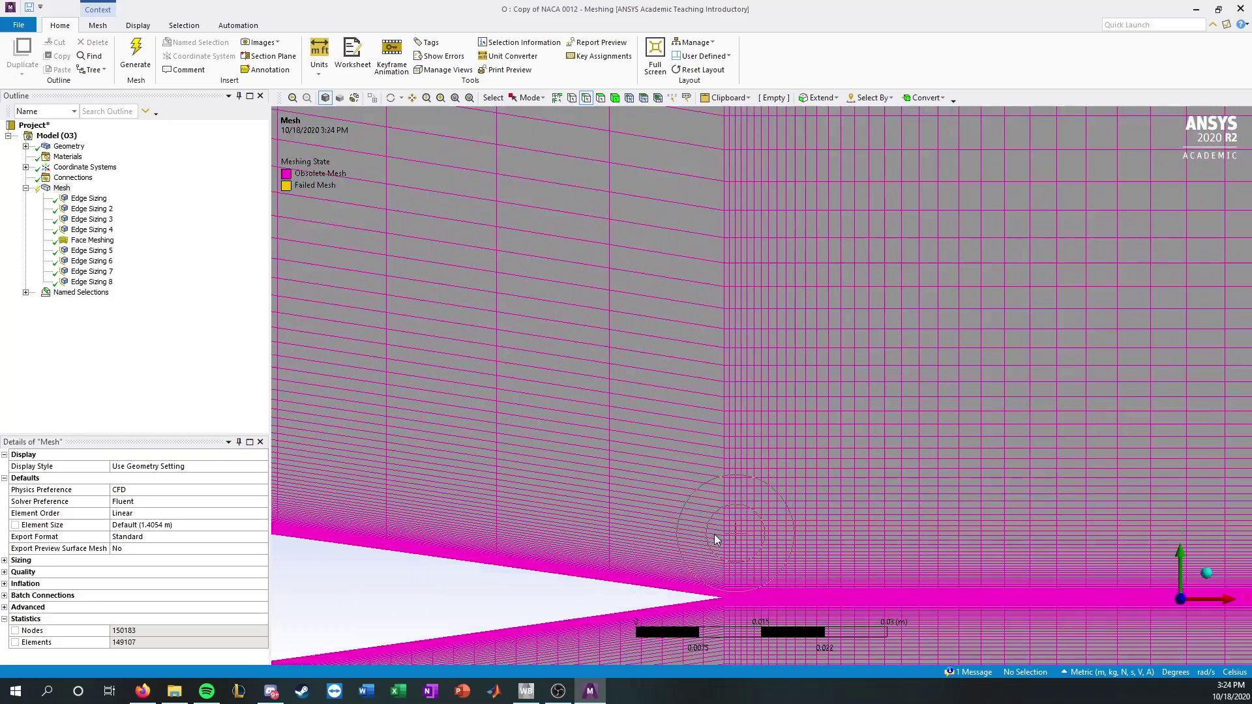
scroll(671, 567, down, 5)
scroll(754, 461, up, 5)
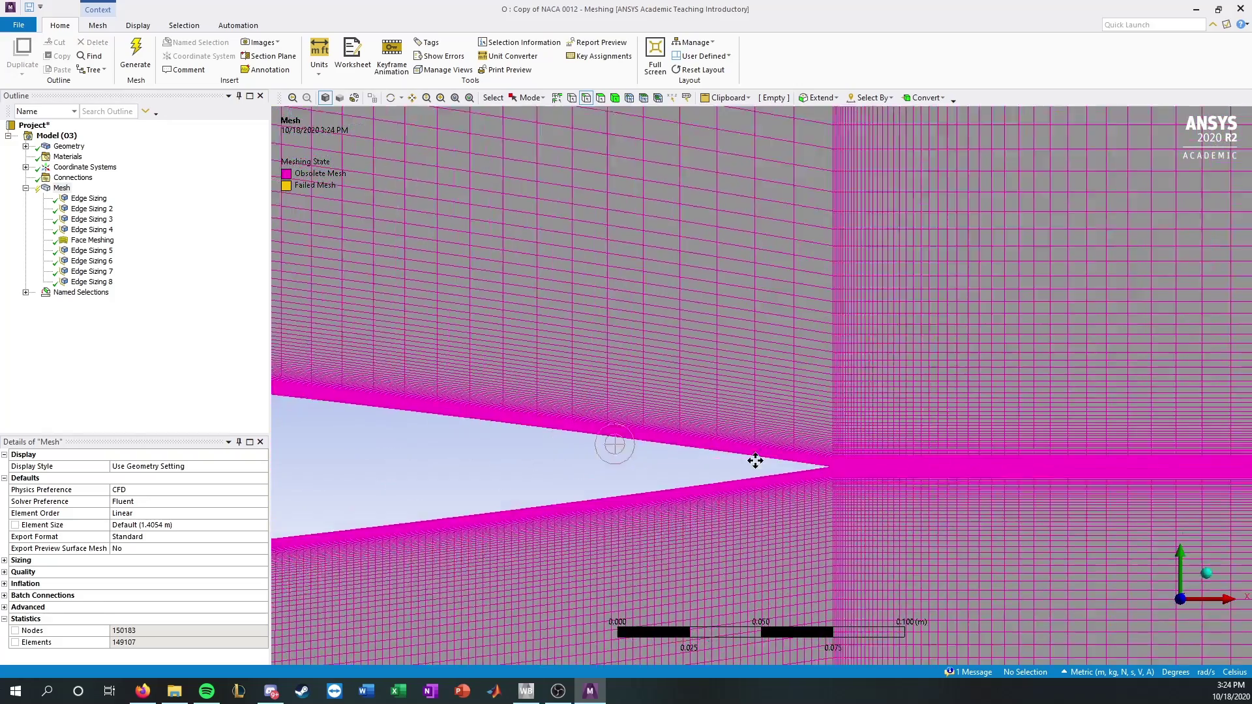
scroll(659, 371, up, 2)
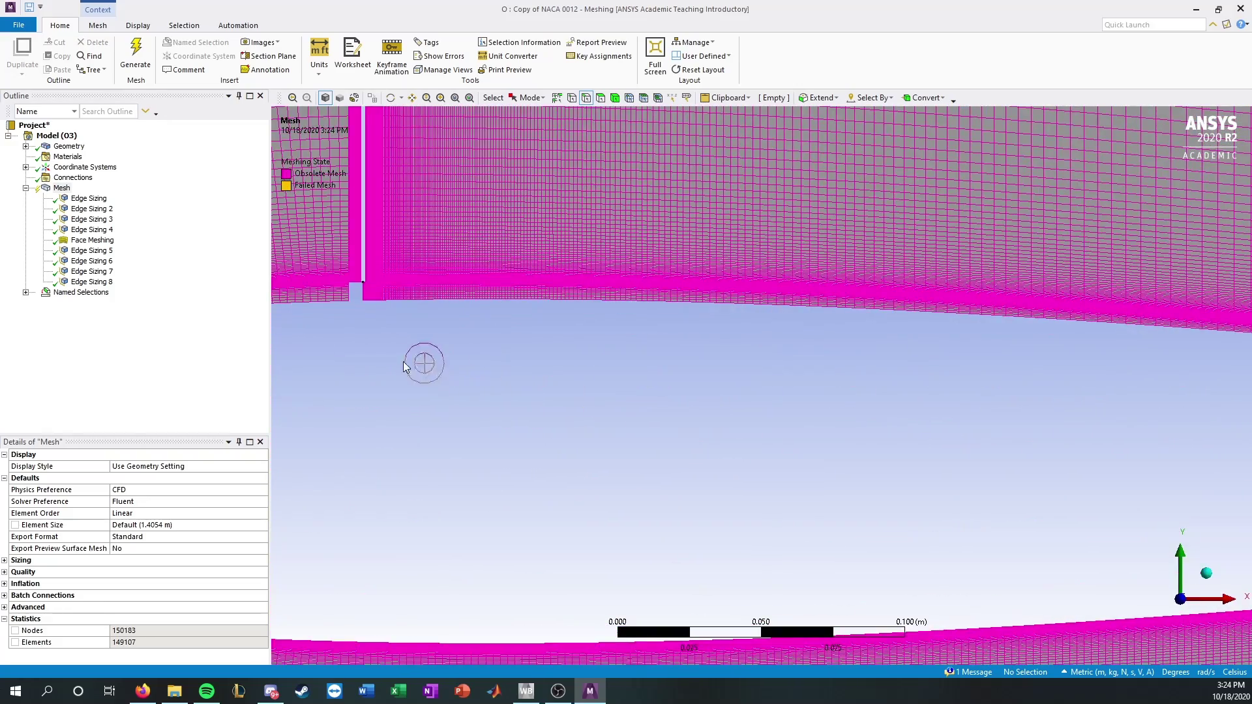
Step: Inspect the mesh around the slot corners and along the airfoil's upper surface behind the slot
ctrl+middle_drag(367, 323, 622, 365)
scroll(613, 336, up, 5)
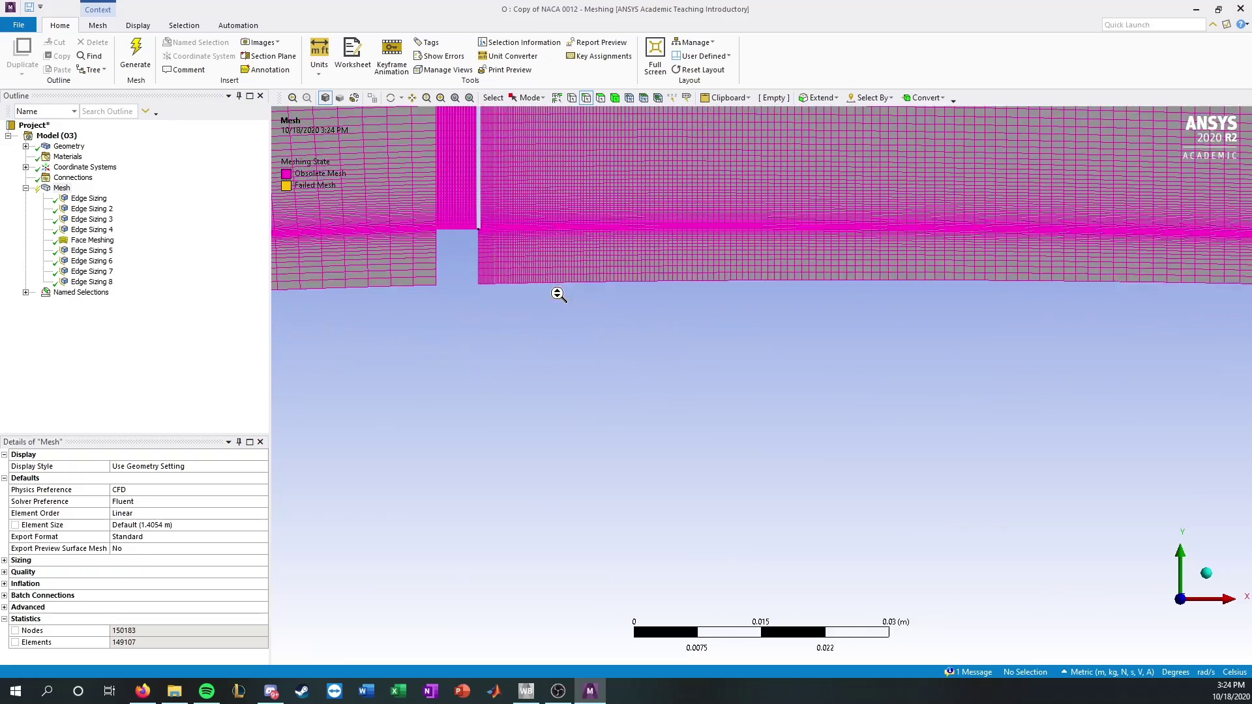
ctrl+middle_drag(572, 309, 763, 404)
scroll(693, 378, up, 2)
scroll(600, 282, up, 3)
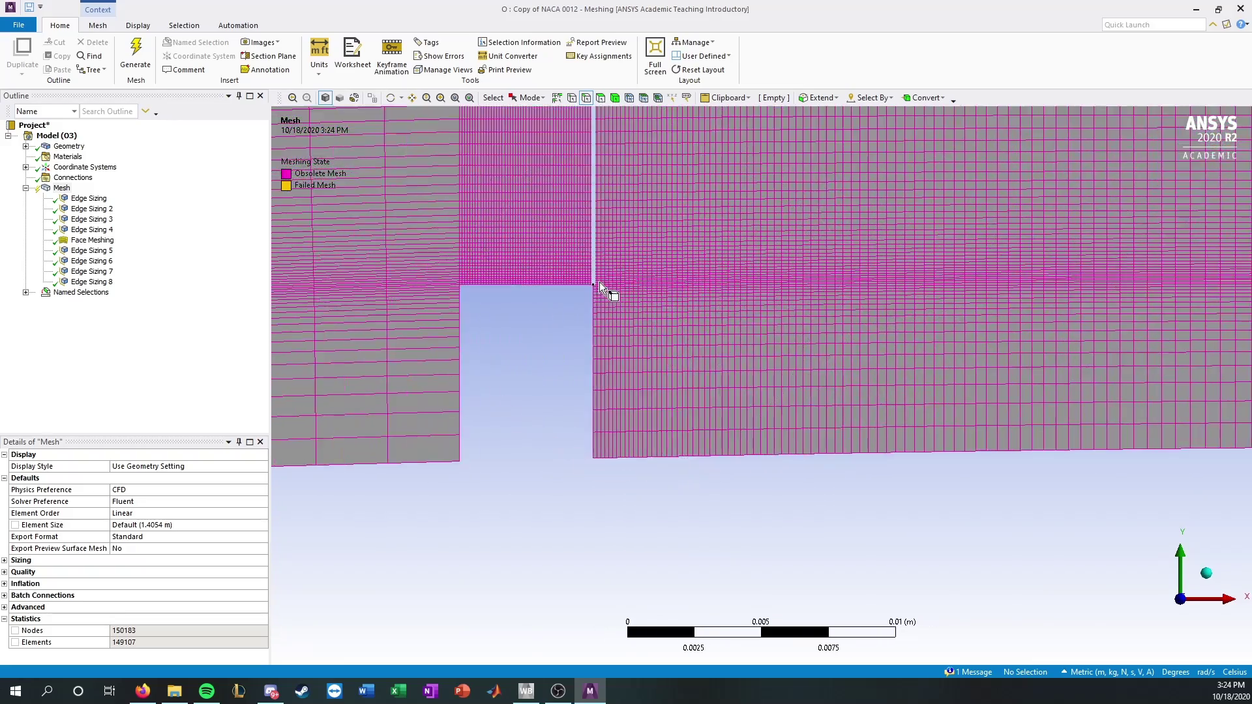
scroll(779, 354, down, 4)
ctrl+middle_drag(776, 419, 411, 436)
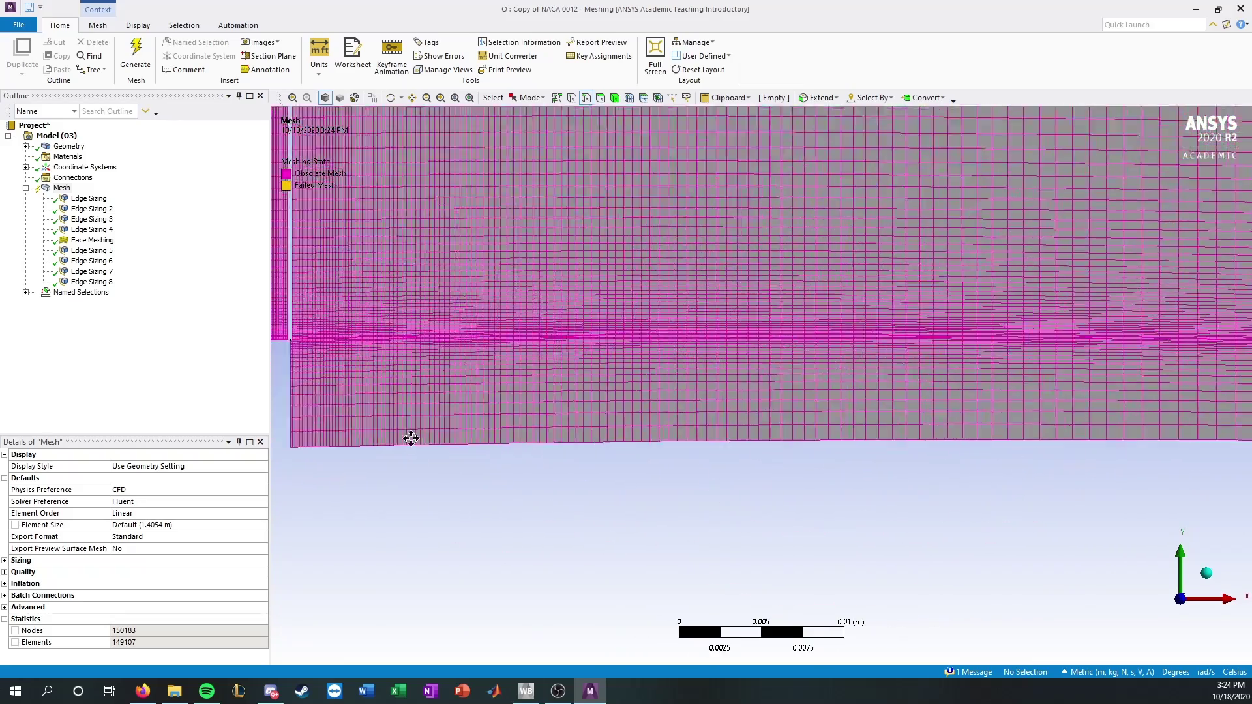
ctrl+middle_drag(1102, 426, 601, 441)
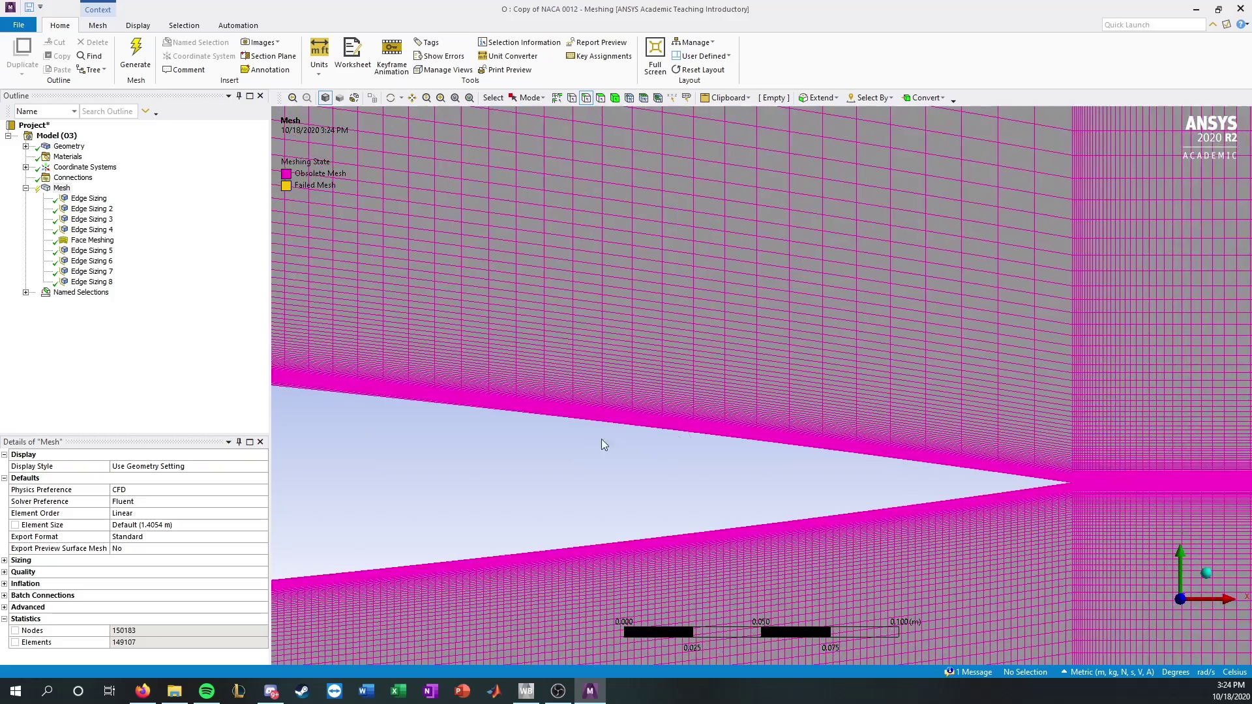
Step: Set Edge Sizing 7, along the upper surface behind the slot, to 350 divisions with a bias factor of 50
scroll(1079, 483, up, 4)
ctrl+middle_drag(1087, 483, 536, 385)
scroll(802, 438, up, 7)
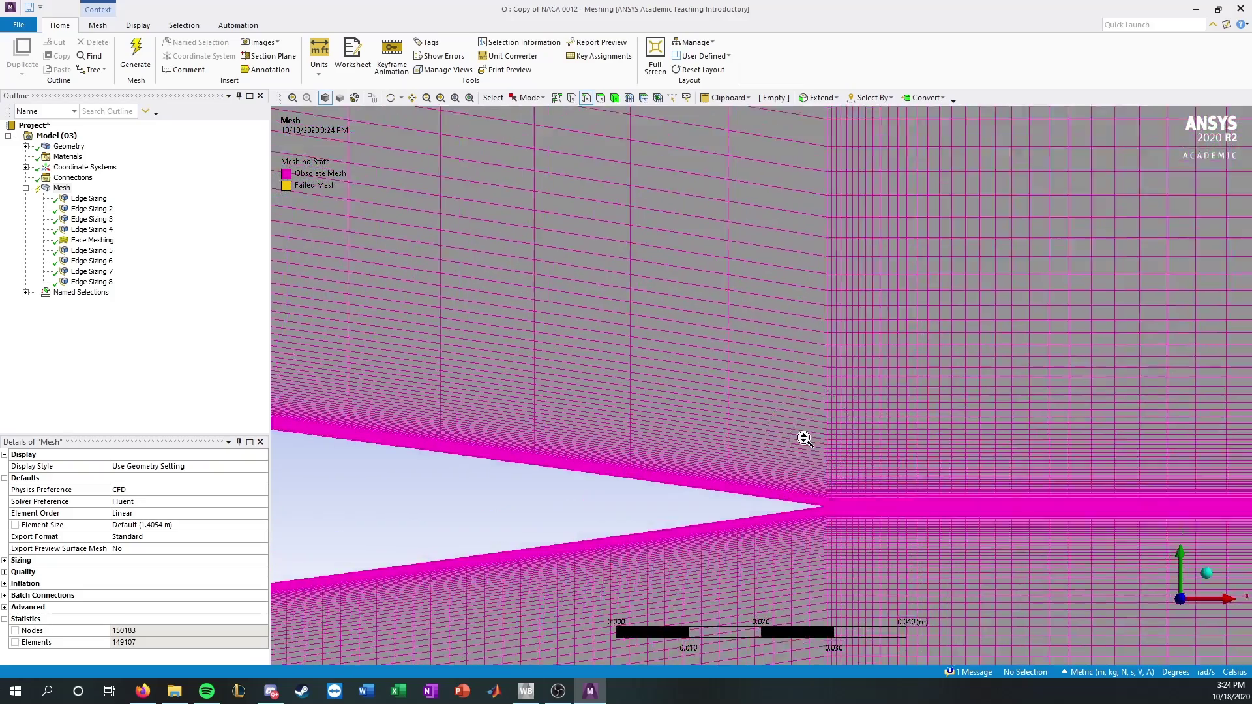
click(92, 250)
click(92, 260)
click(91, 271)
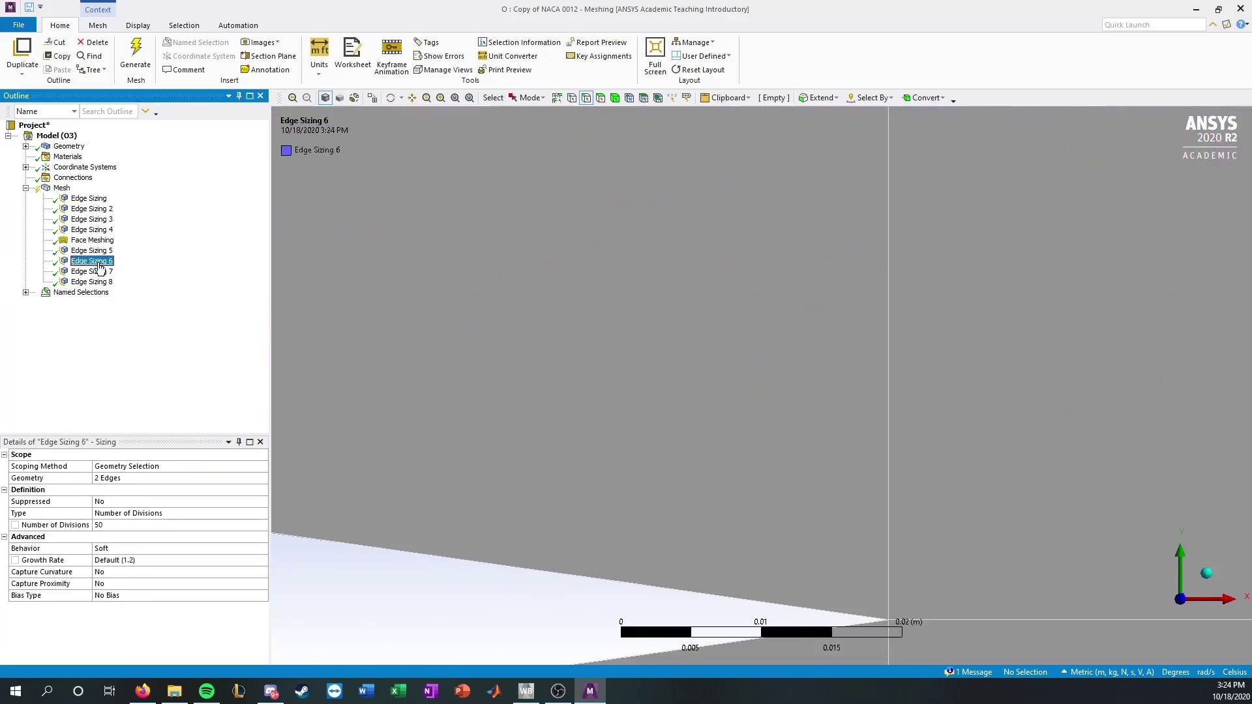
click(99, 282)
click(96, 273)
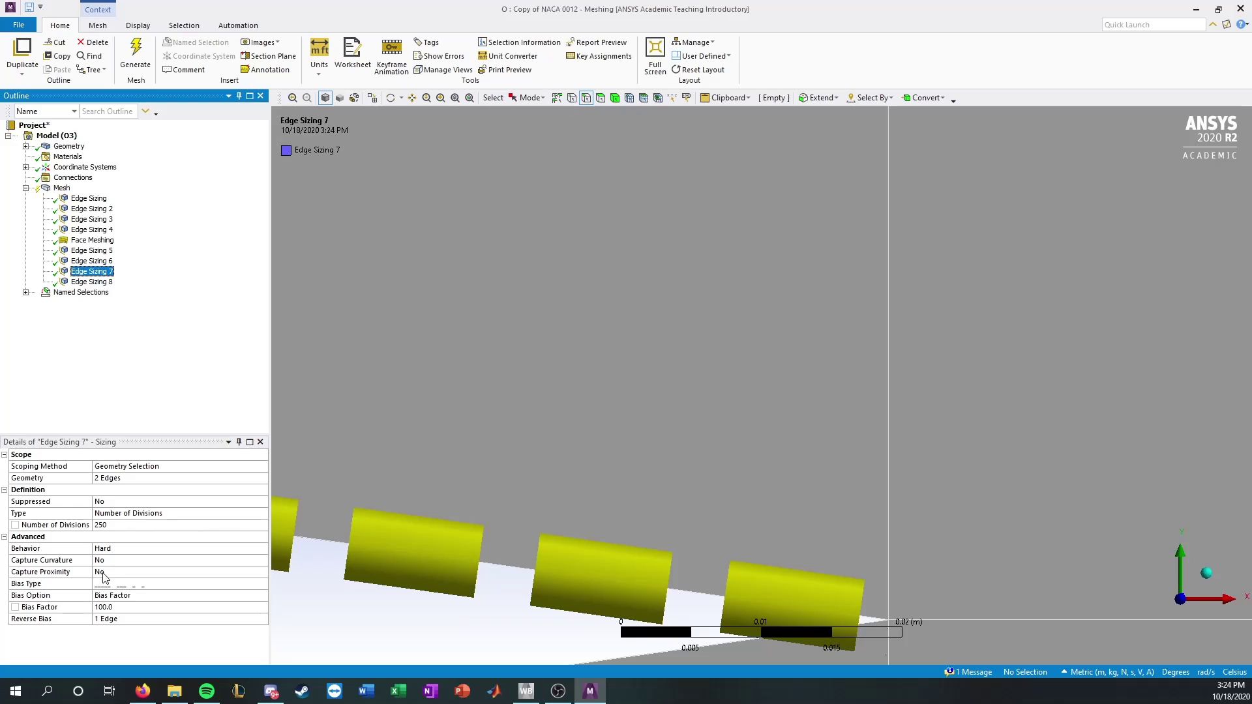
click(138, 526)
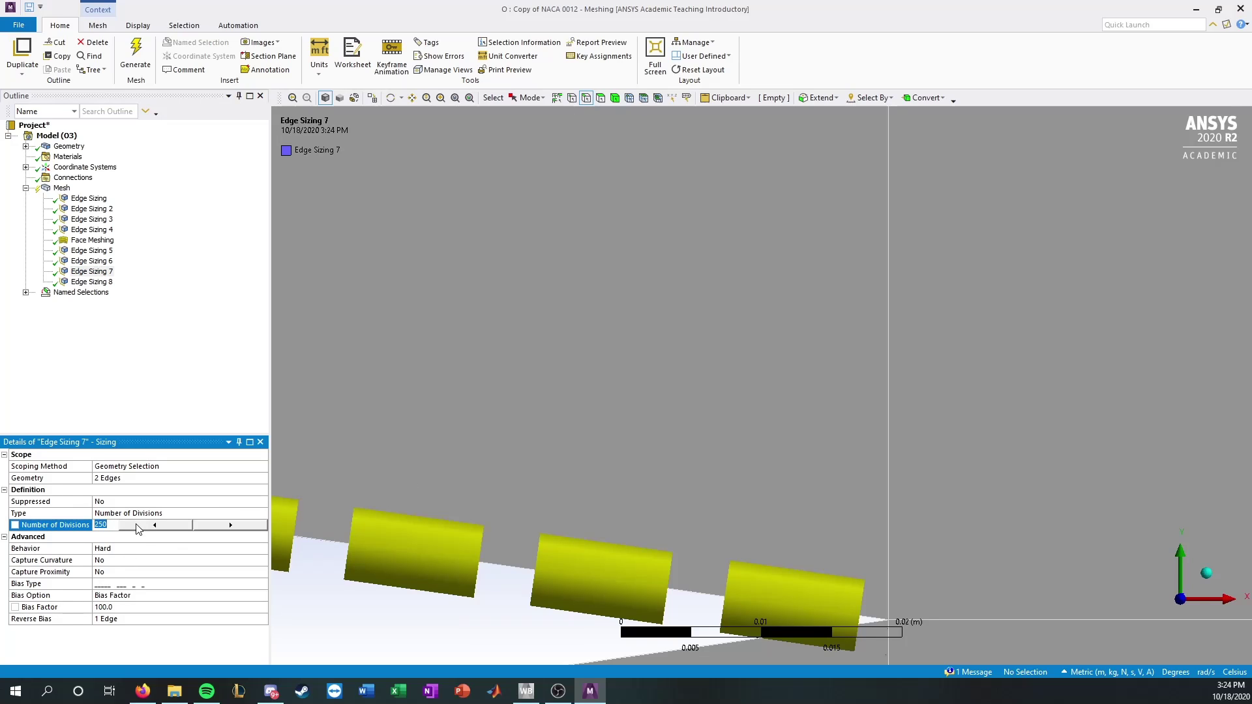
text(350)
key(Return)
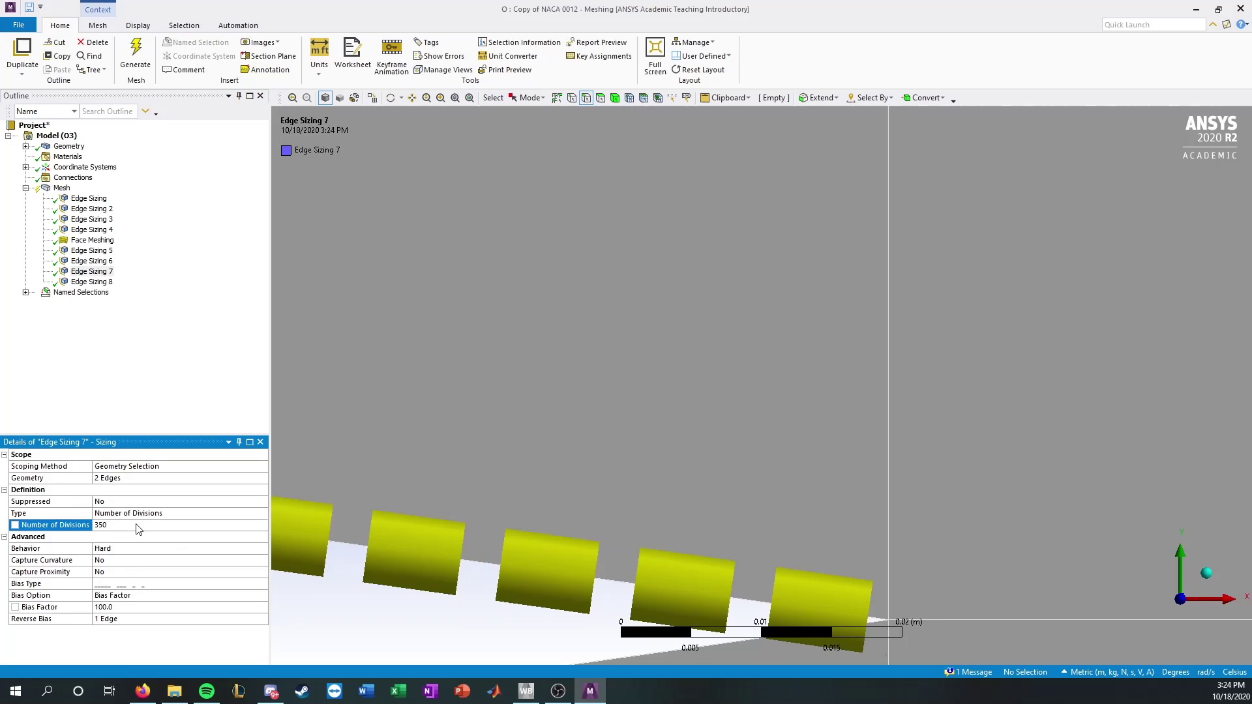
click(143, 607)
key(Return)
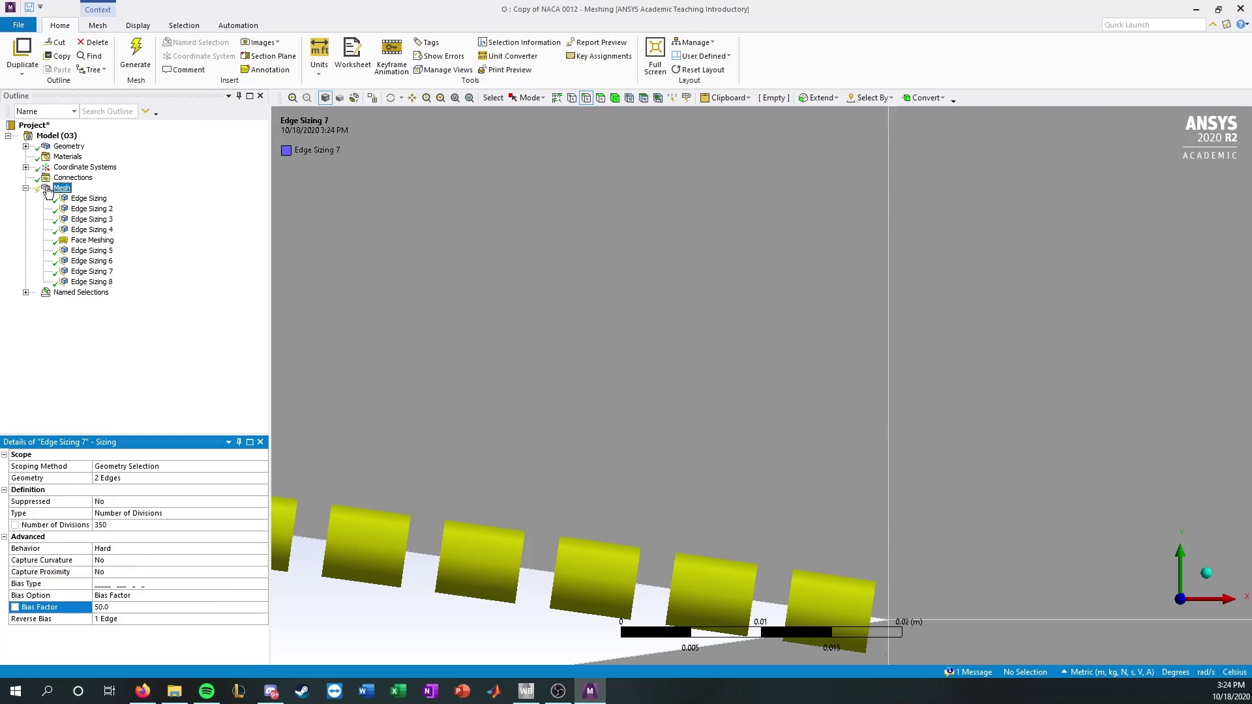
Step: Regenerate the mesh and check the cell spacing at the trailing edge
right_click(90, 191)
click(115, 229)
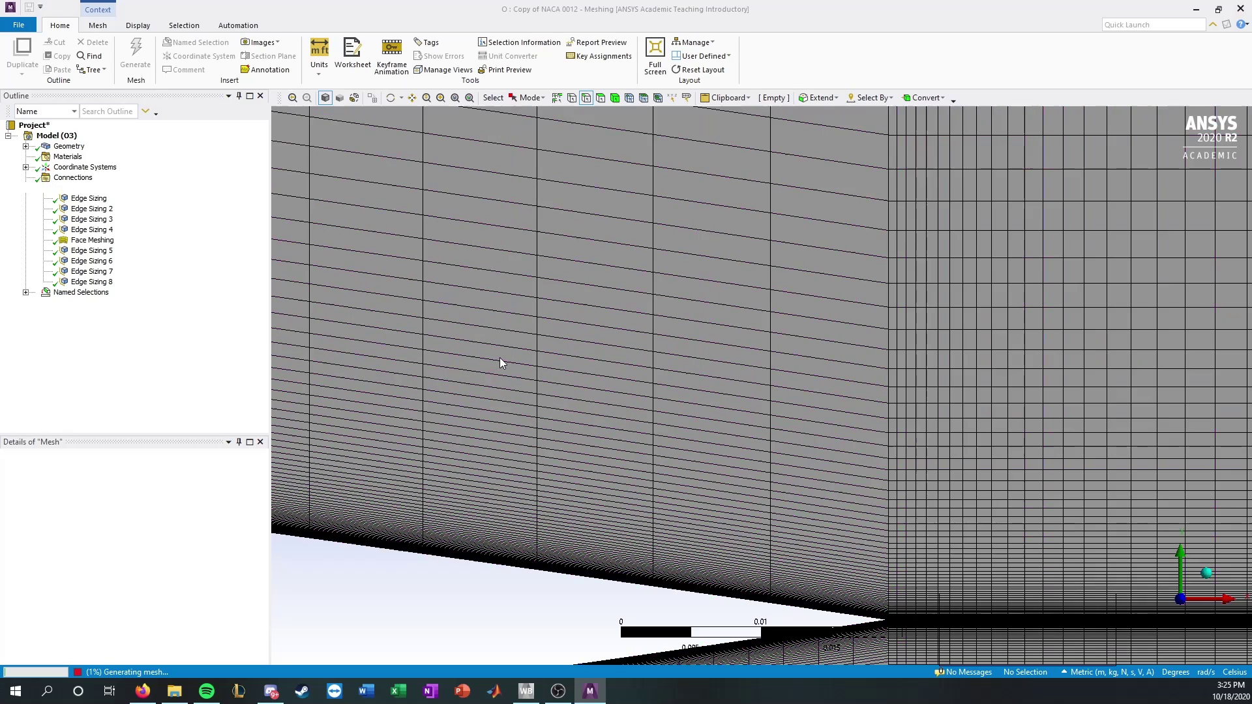
scroll(501, 358, down, 5)
scroll(458, 381, down, 4)
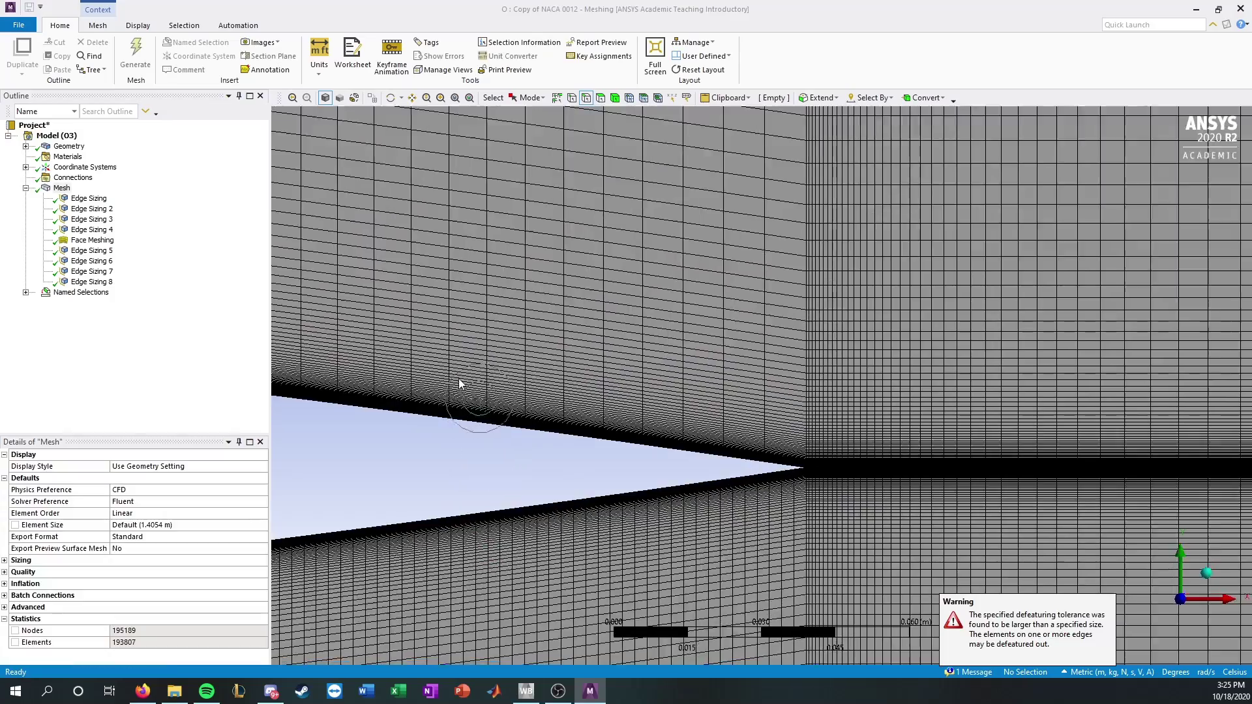
scroll(749, 366, up, 5)
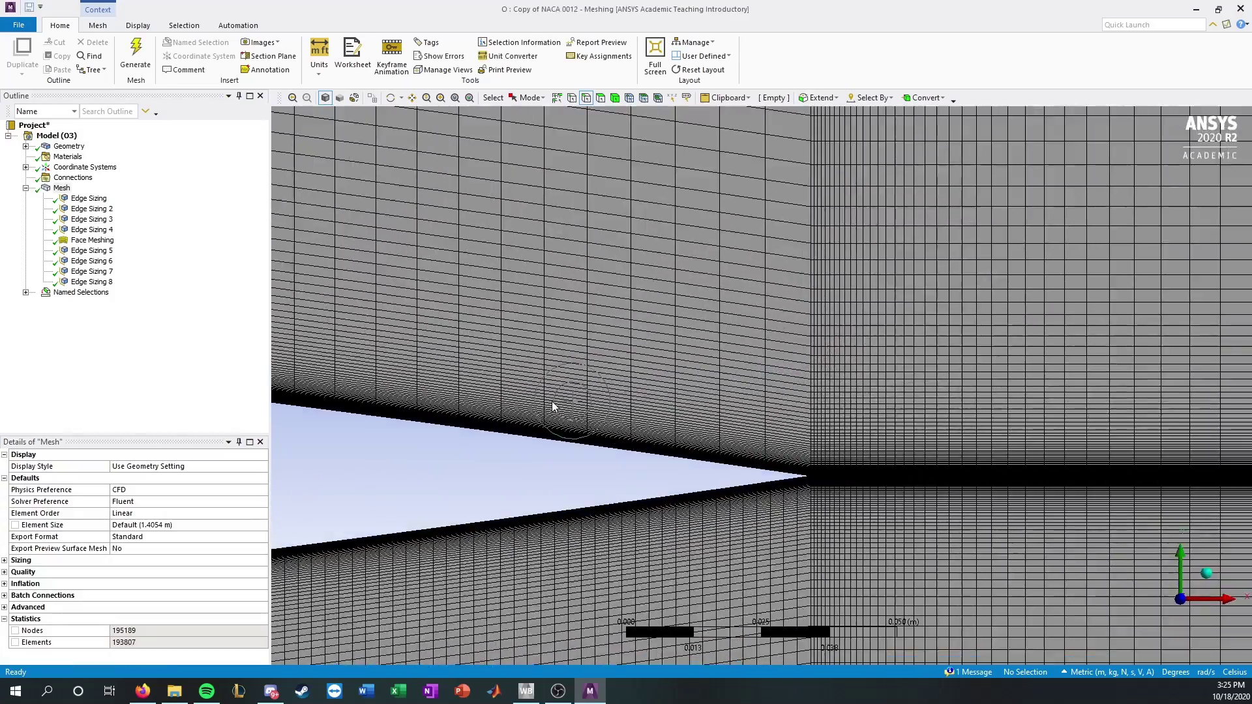
Step: Inspect the regenerated mesh along the upper surface from the trailing edge to the slot and around the slot corners
ctrl+middle_drag(431, 399, 972, 363)
scroll(479, 345, down, 6)
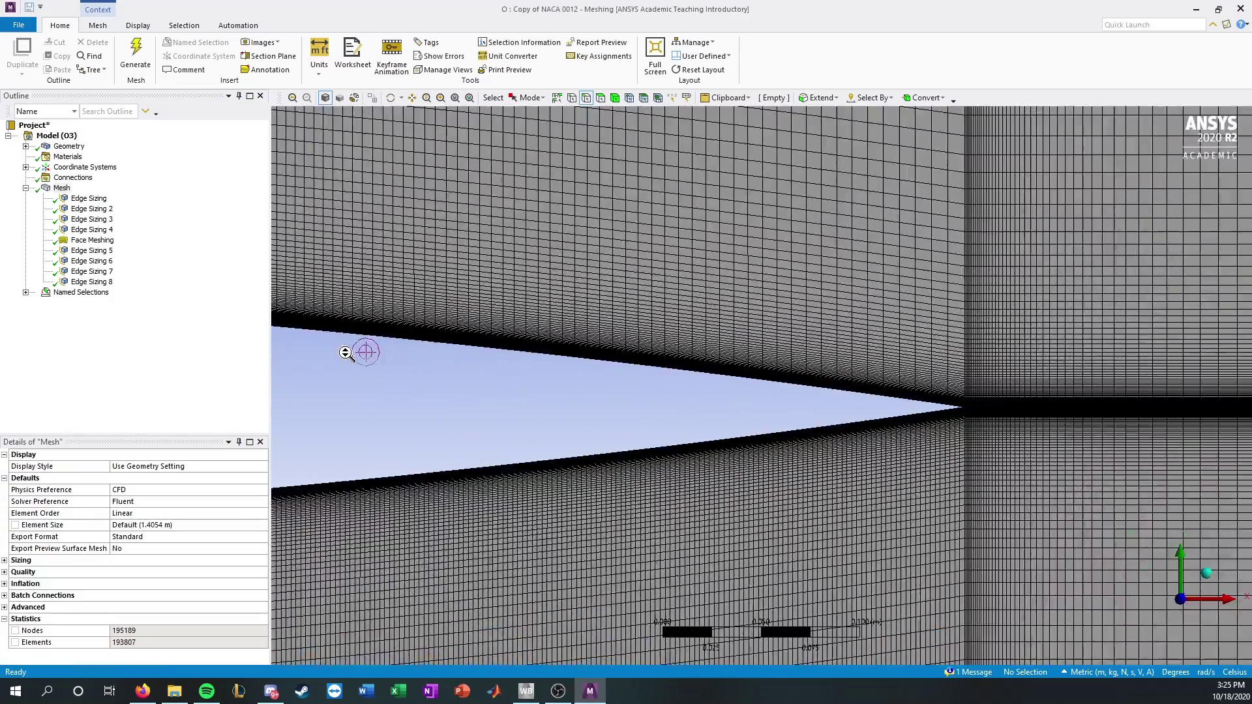
ctrl+middle_drag(349, 353, 945, 374)
ctrl+middle_drag(574, 325, 1226, 337)
scroll(492, 330, up, 2)
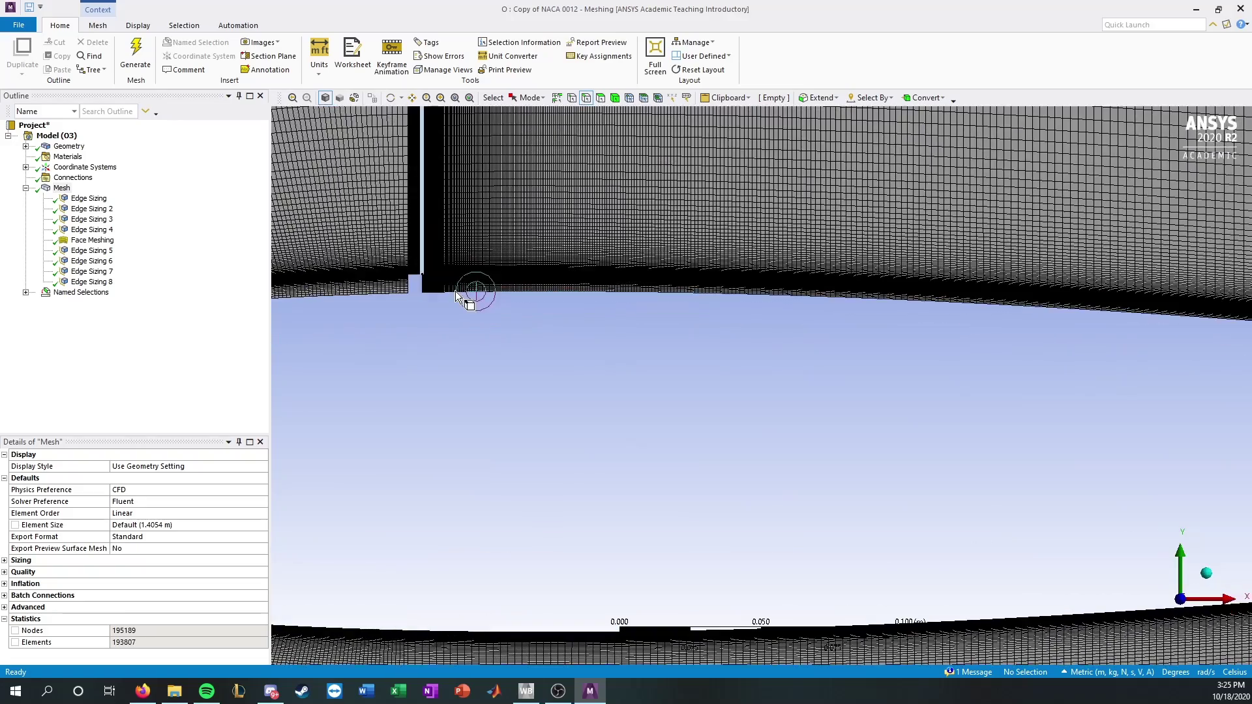
ctrl+middle_drag(474, 293, 795, 393)
scroll(750, 399, up, 10)
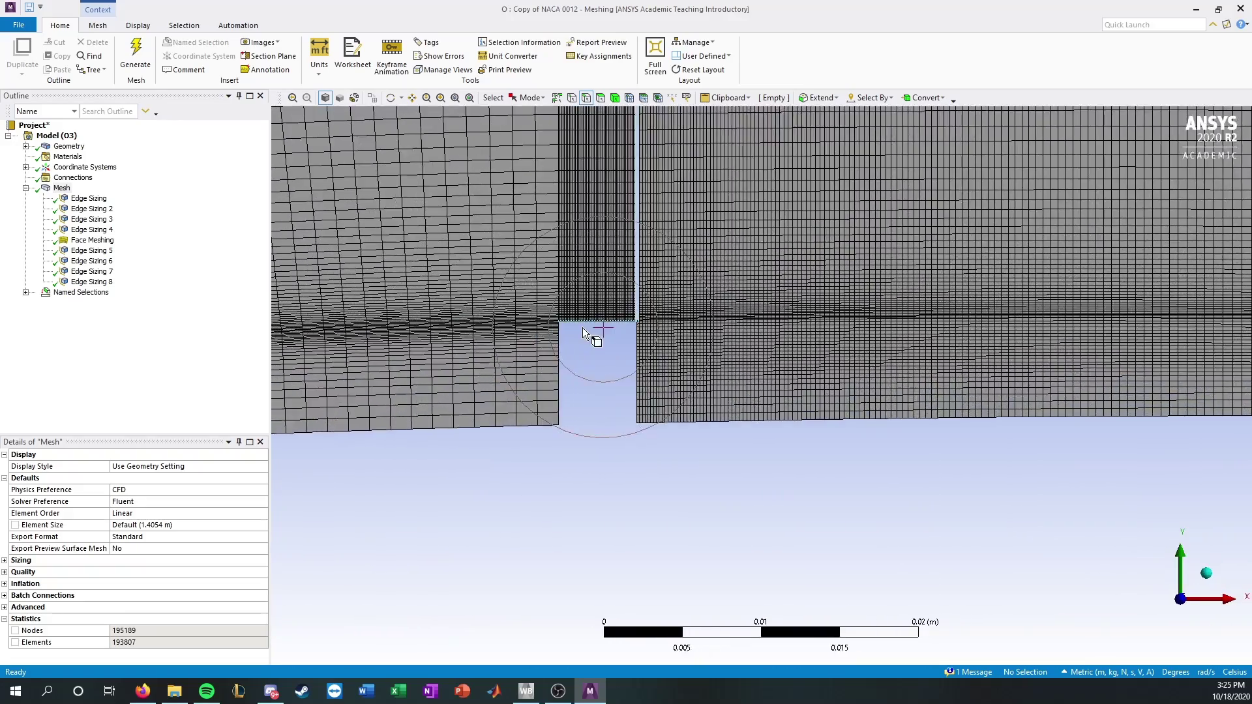
scroll(554, 266, down, 3)
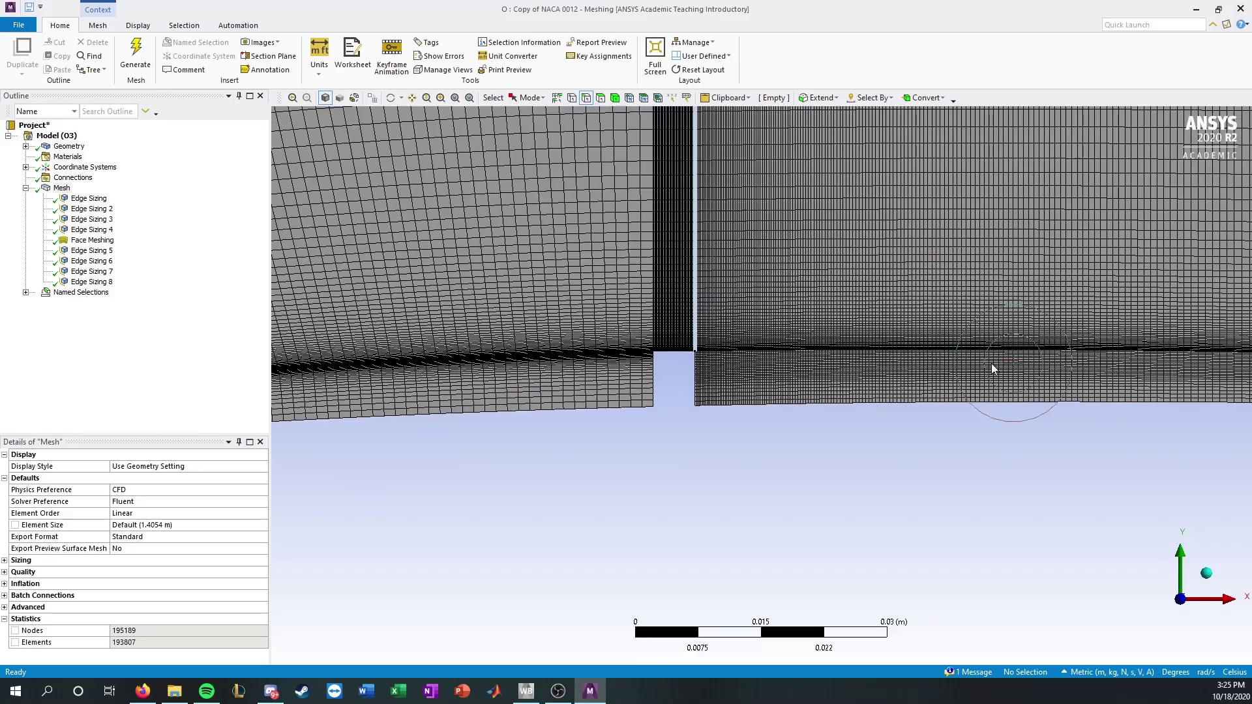
scroll(717, 352, up, 5)
ctrl+middle_drag(972, 353, 656, 396)
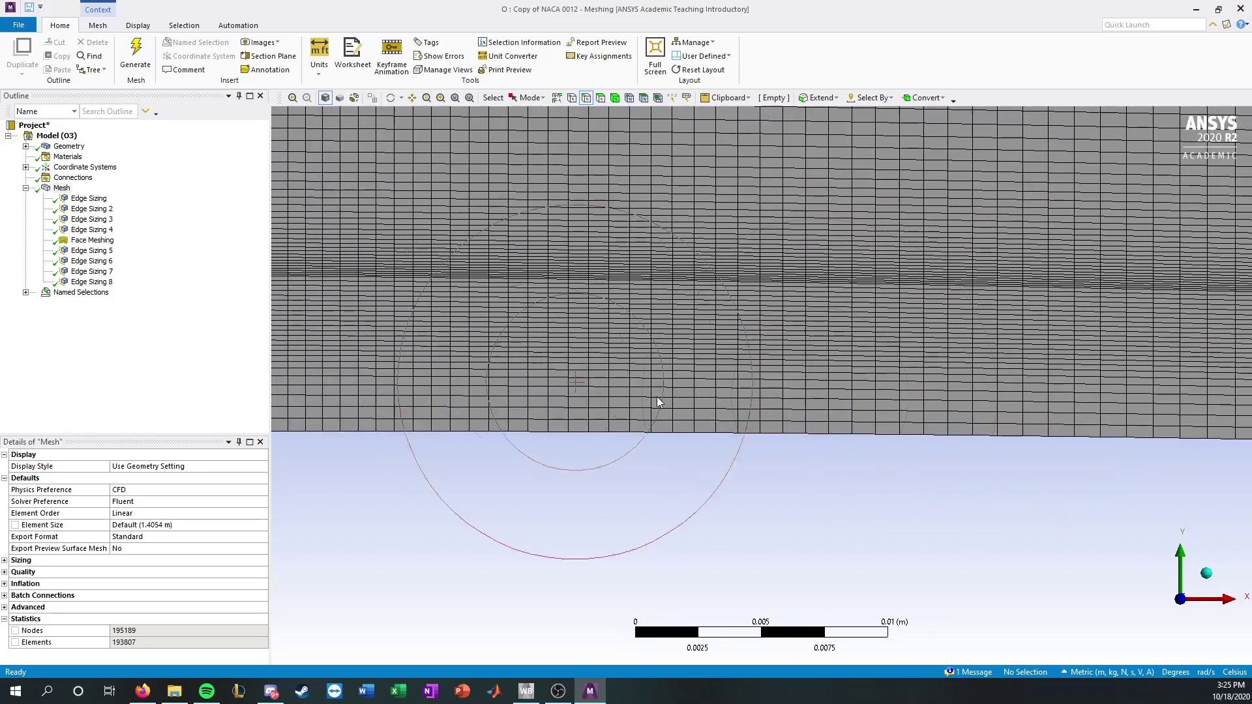
ctrl+middle_drag(925, 380, 1036, 331)
scroll(628, 380, down, 2)
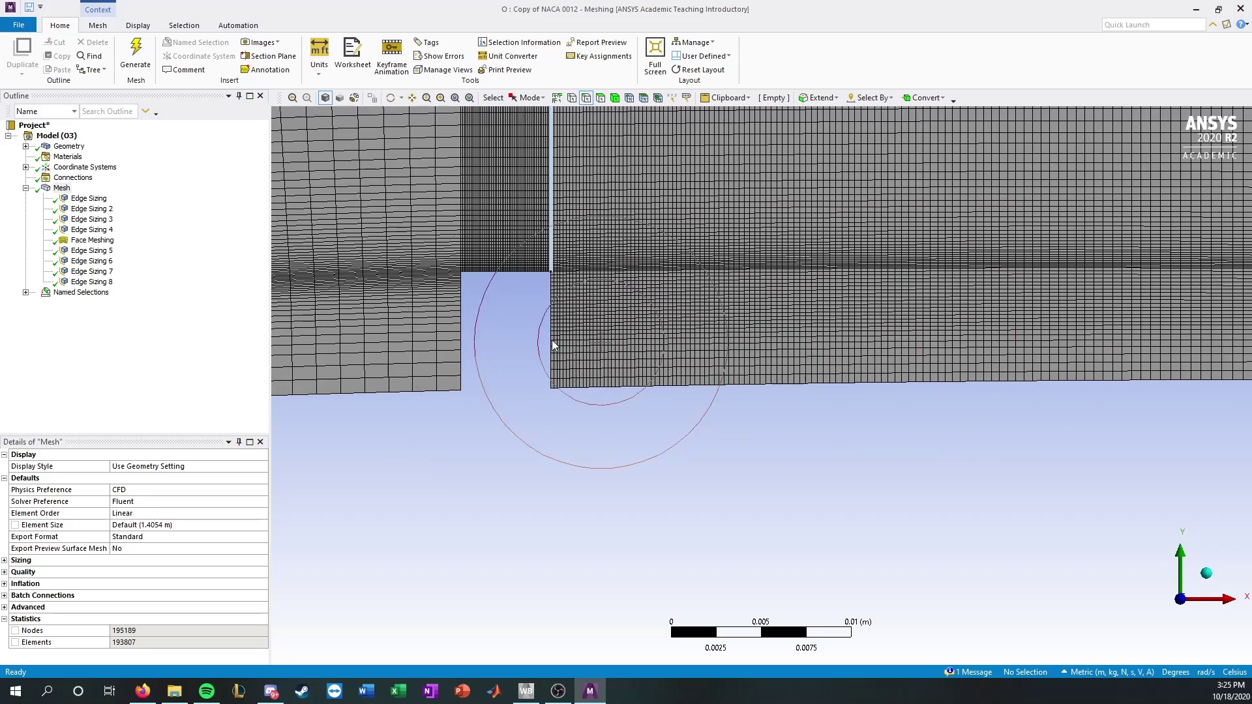
scroll(522, 340, up, 2)
Step: Review the edge sizings to find the one that controls the slot's two side walls
click(90, 232)
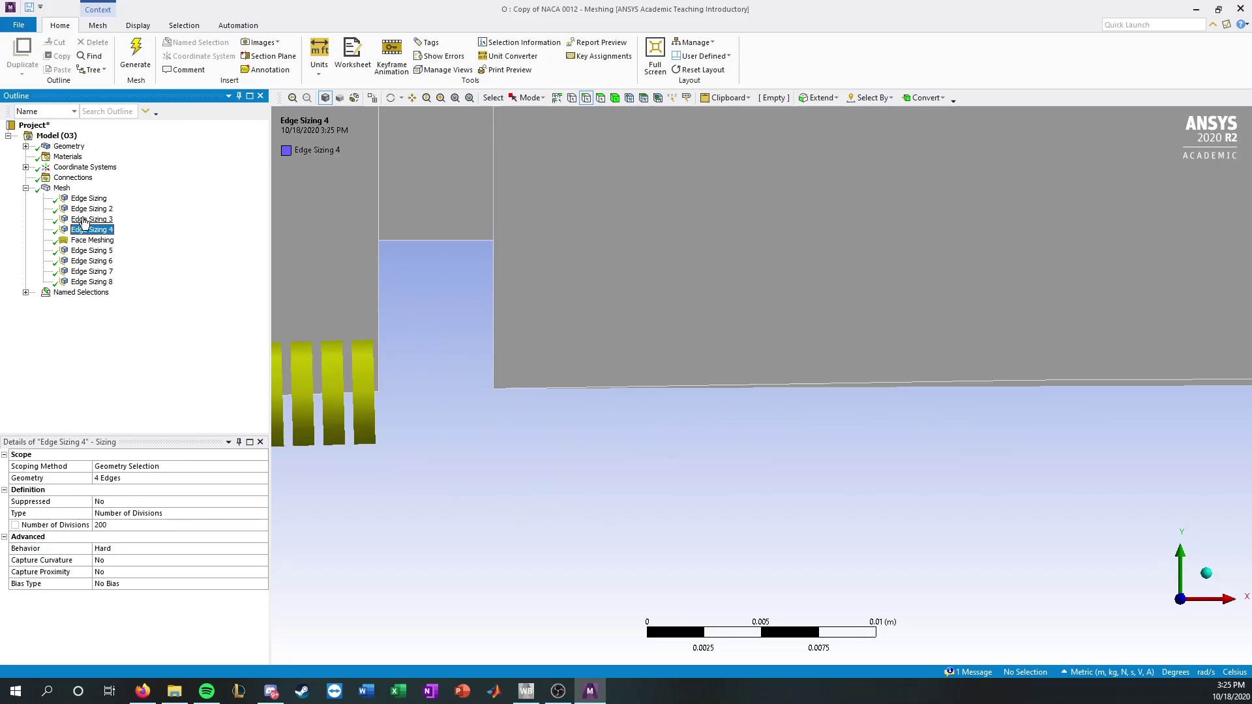
click(90, 210)
click(88, 199)
click(90, 209)
click(90, 251)
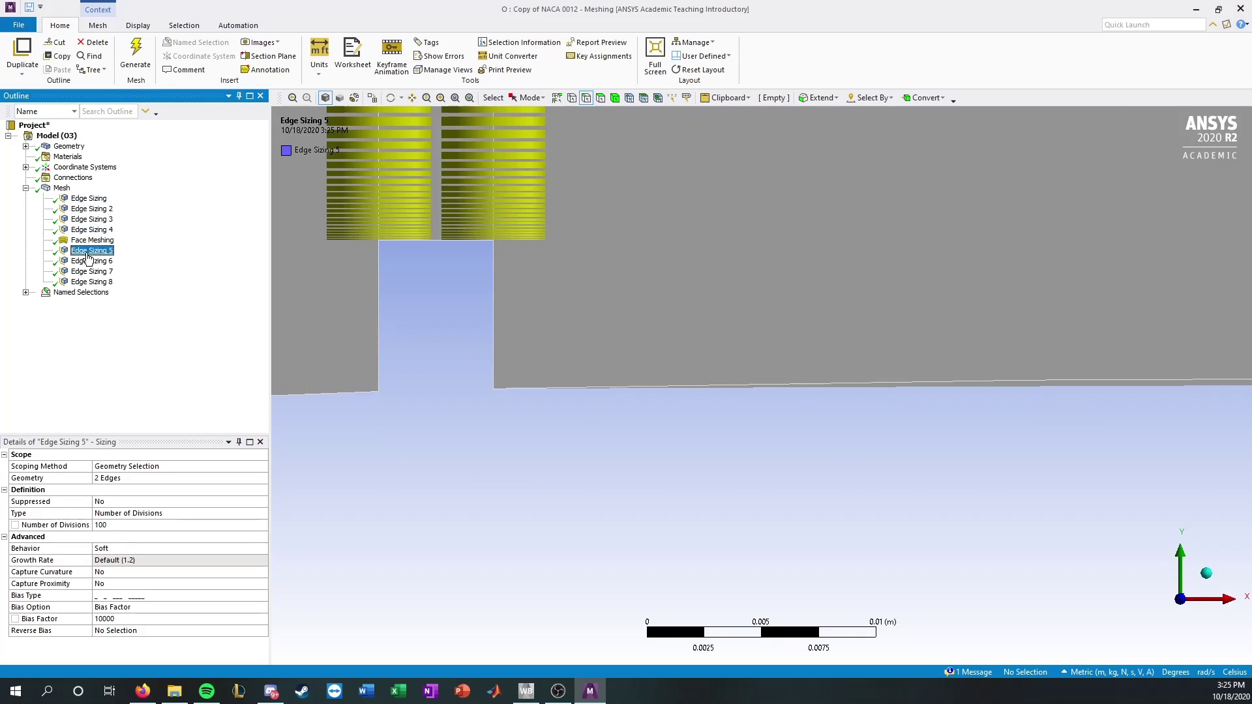
click(90, 262)
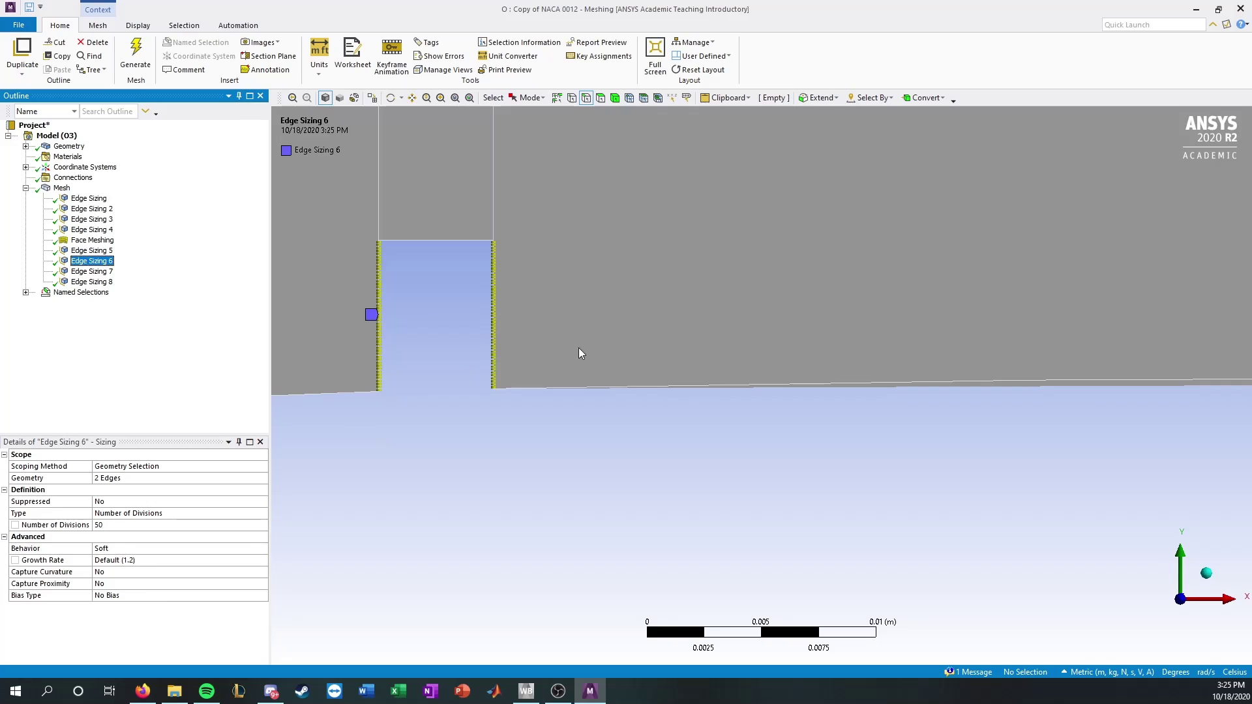
scroll(581, 353, down, 2)
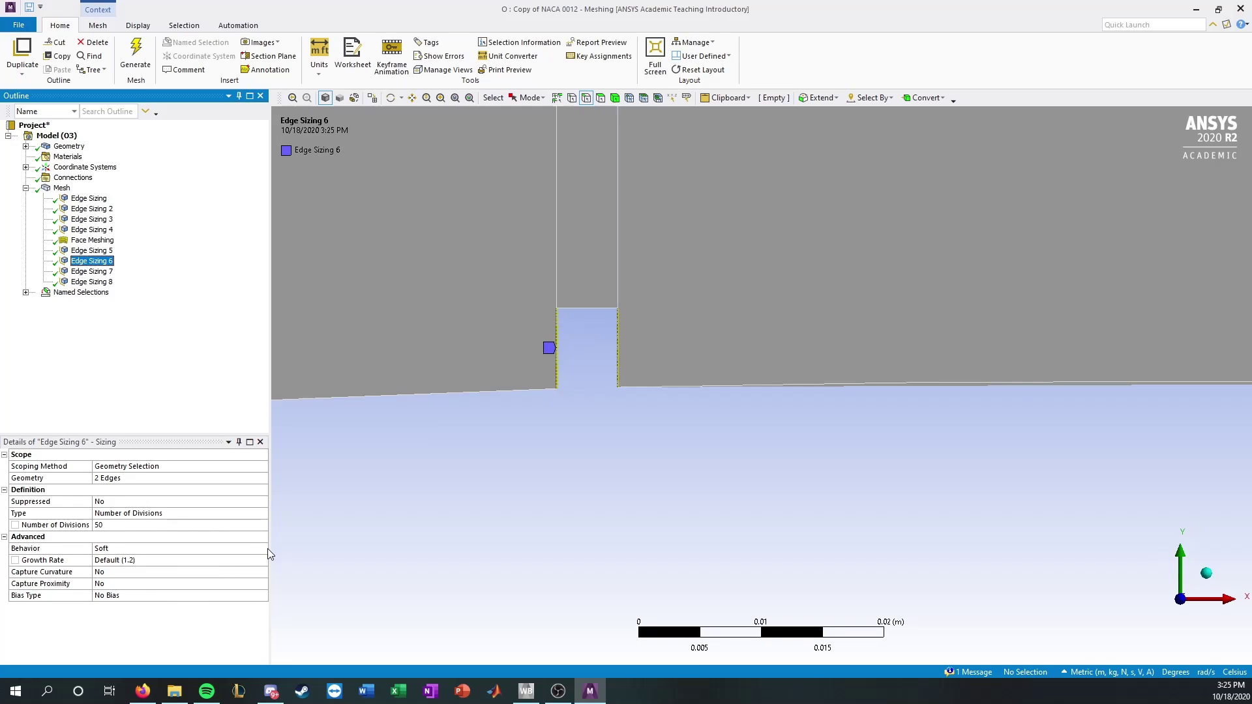
click(530, 482)
Step: Display the mesh and compare the cells on both sides of the slot
click(62, 188)
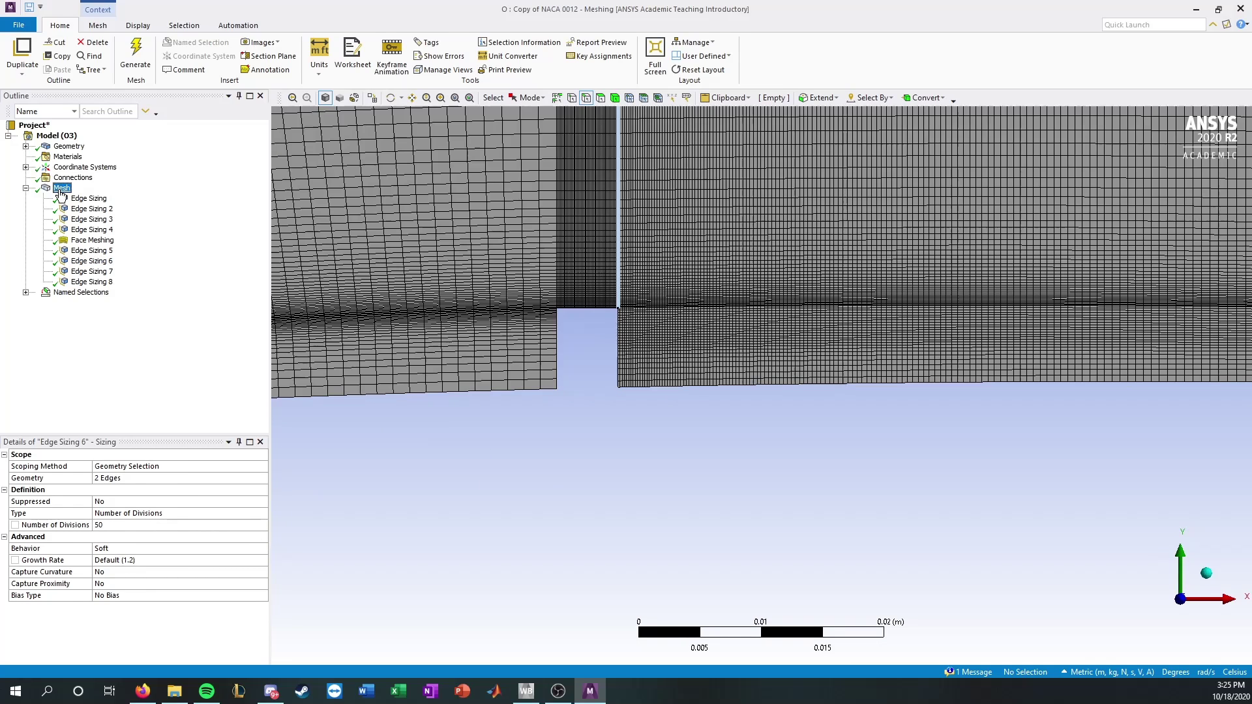
scroll(530, 369, down, 2)
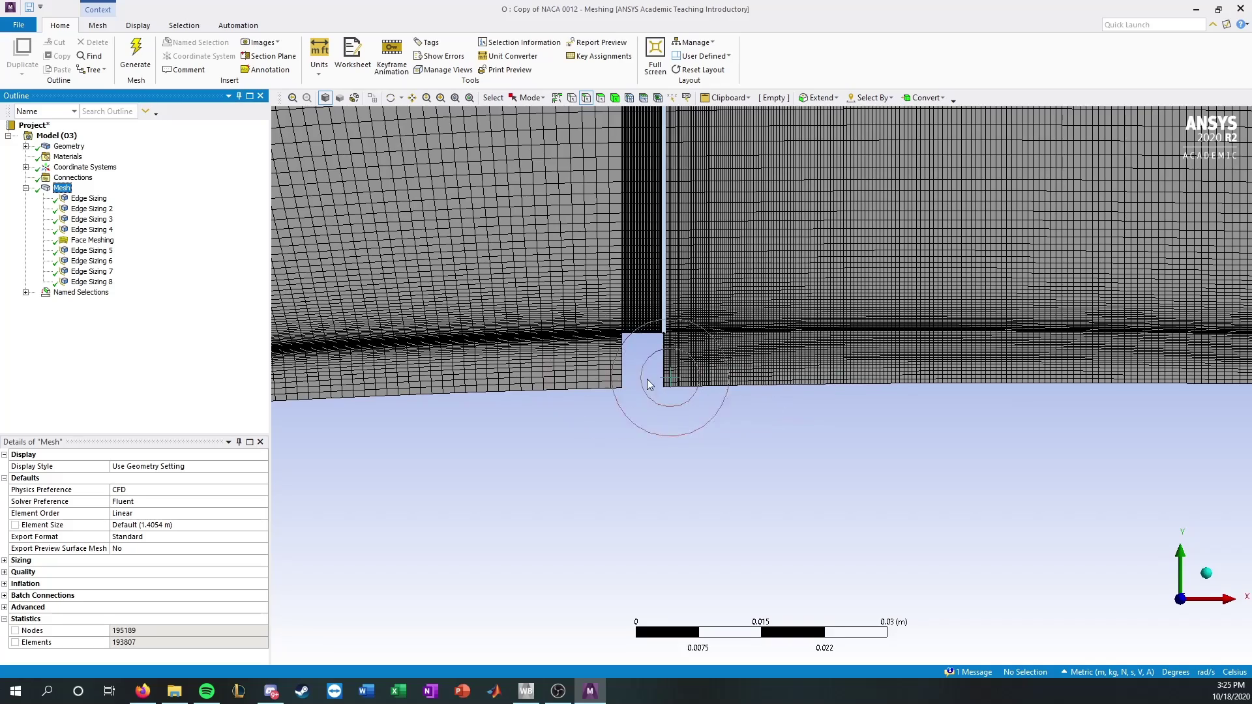
scroll(646, 378, down, 4)
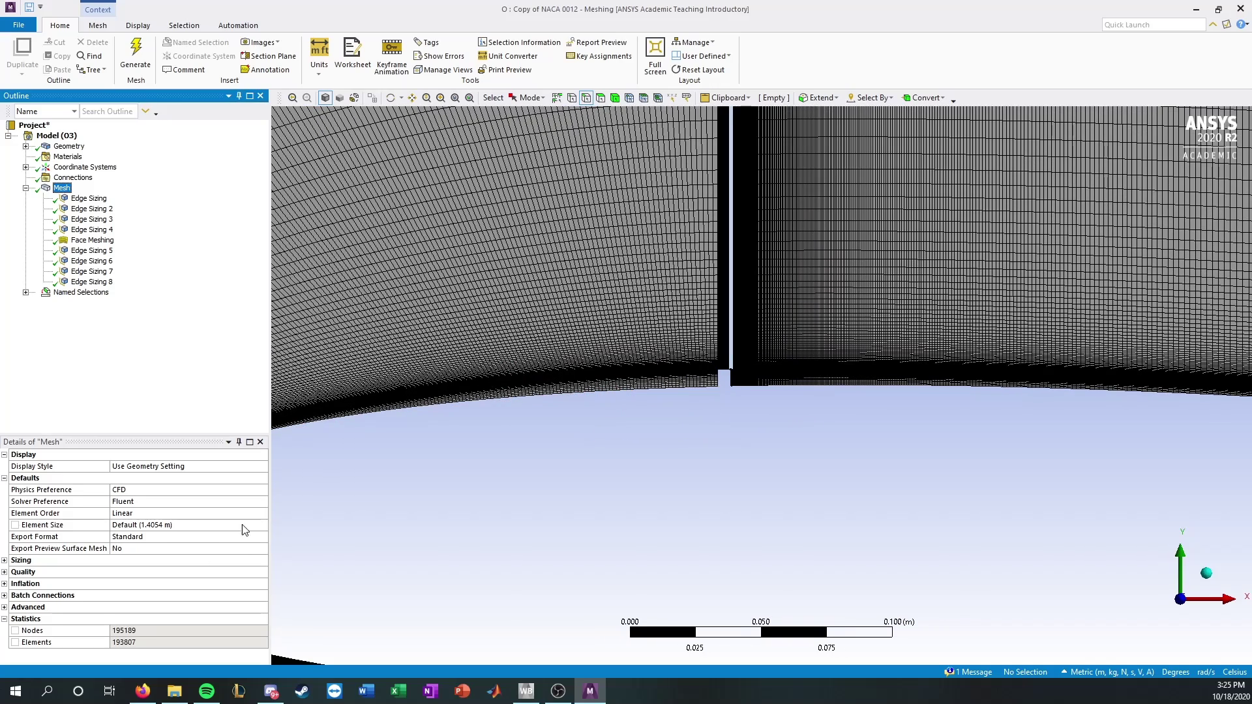
Step: Set the behavior of Edge Sizing 6, on the slot's side walls, to Hard
click(94, 281)
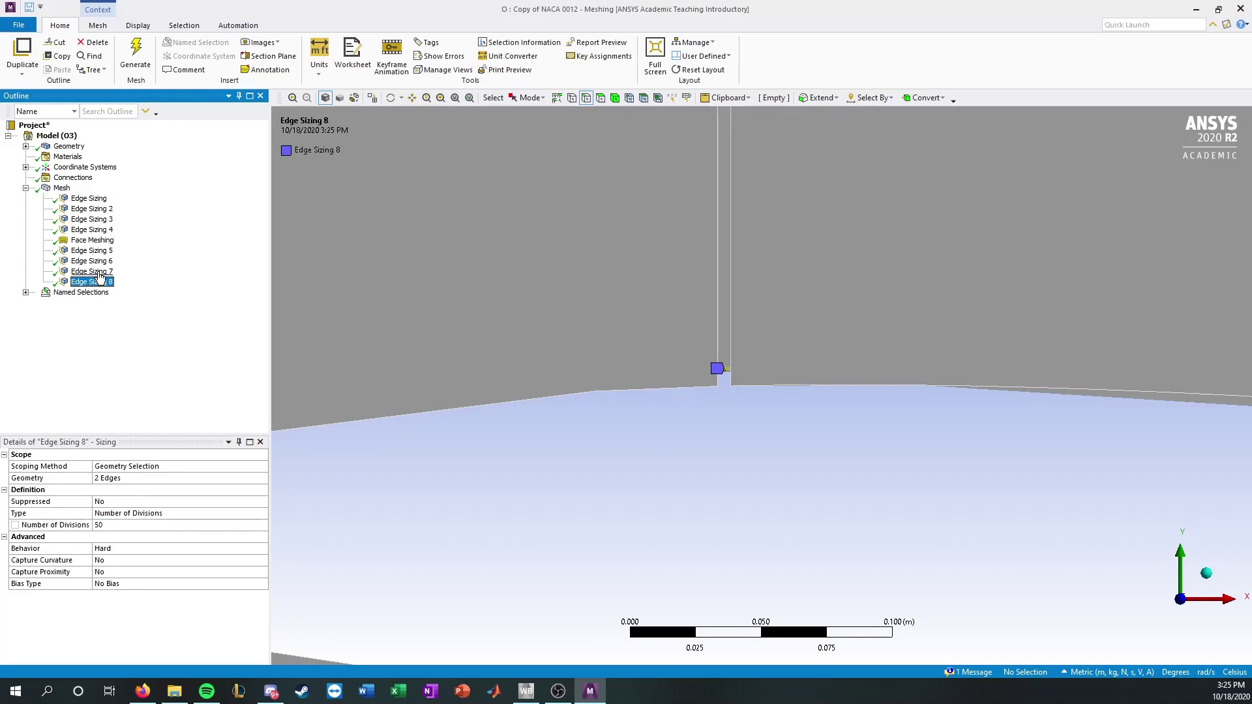
click(98, 262)
click(260, 549)
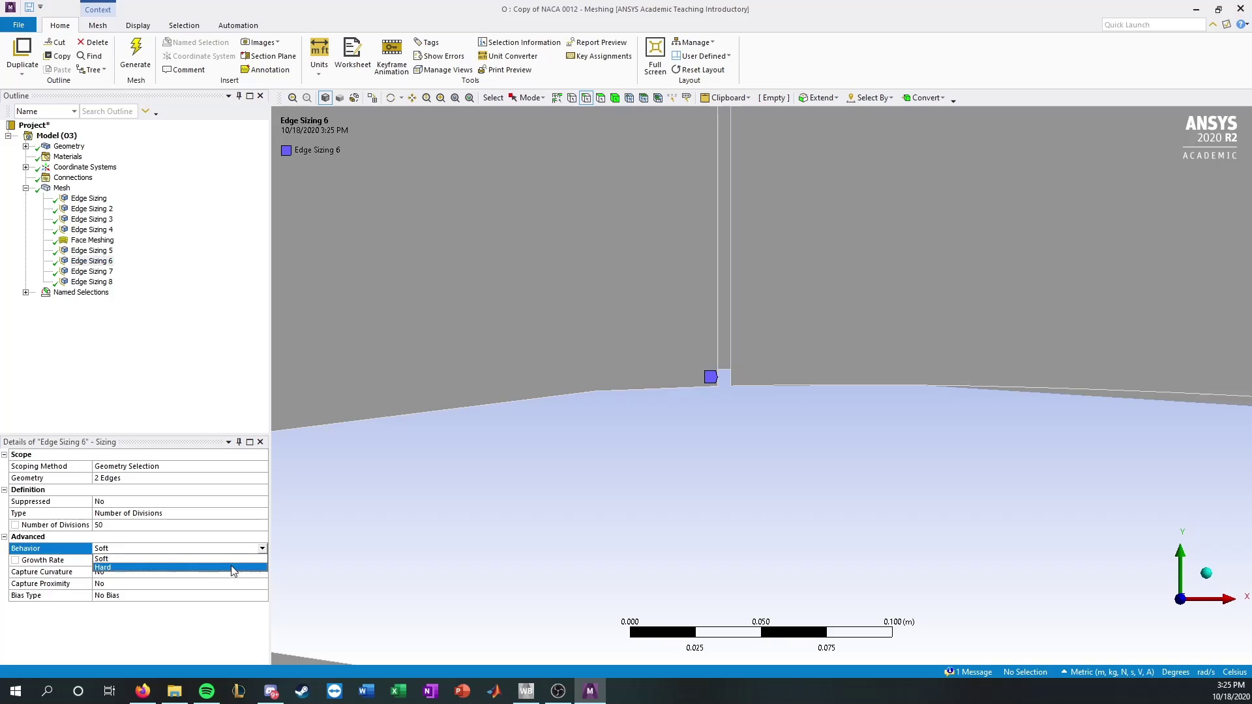
click(163, 572)
Step: Regenerate the mesh with the updated slot wall sizing
right_click(65, 188)
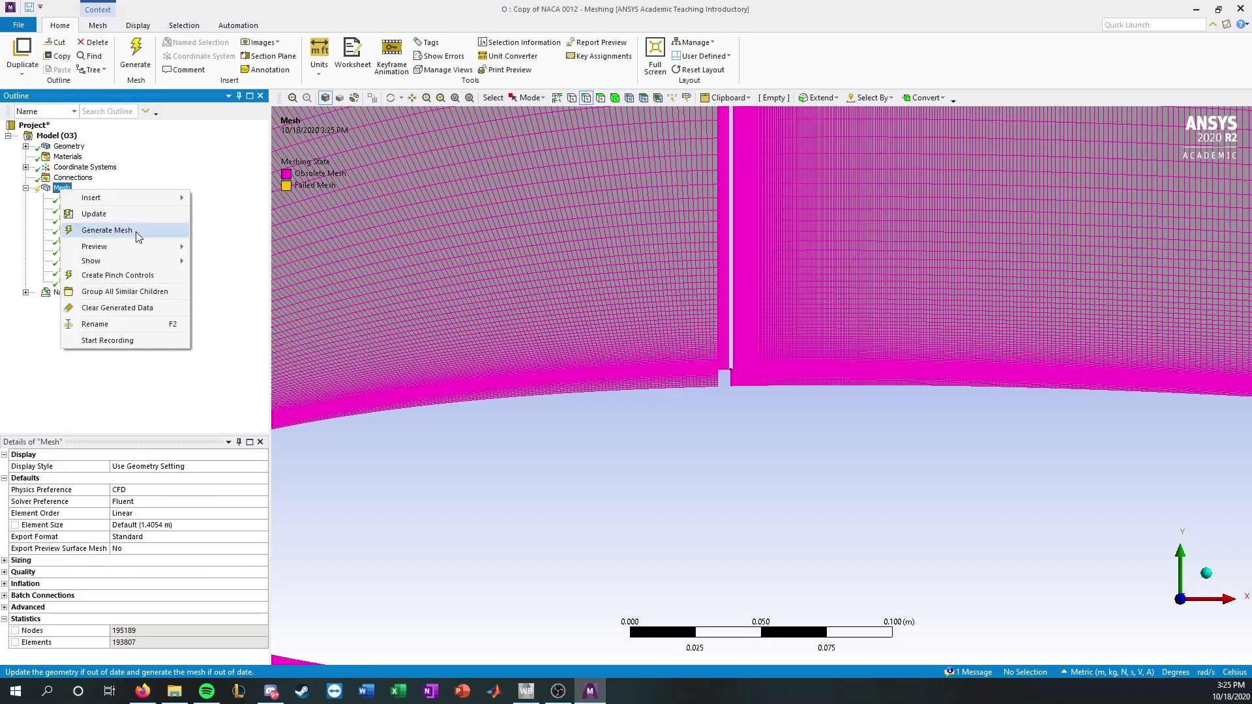
click(137, 235)
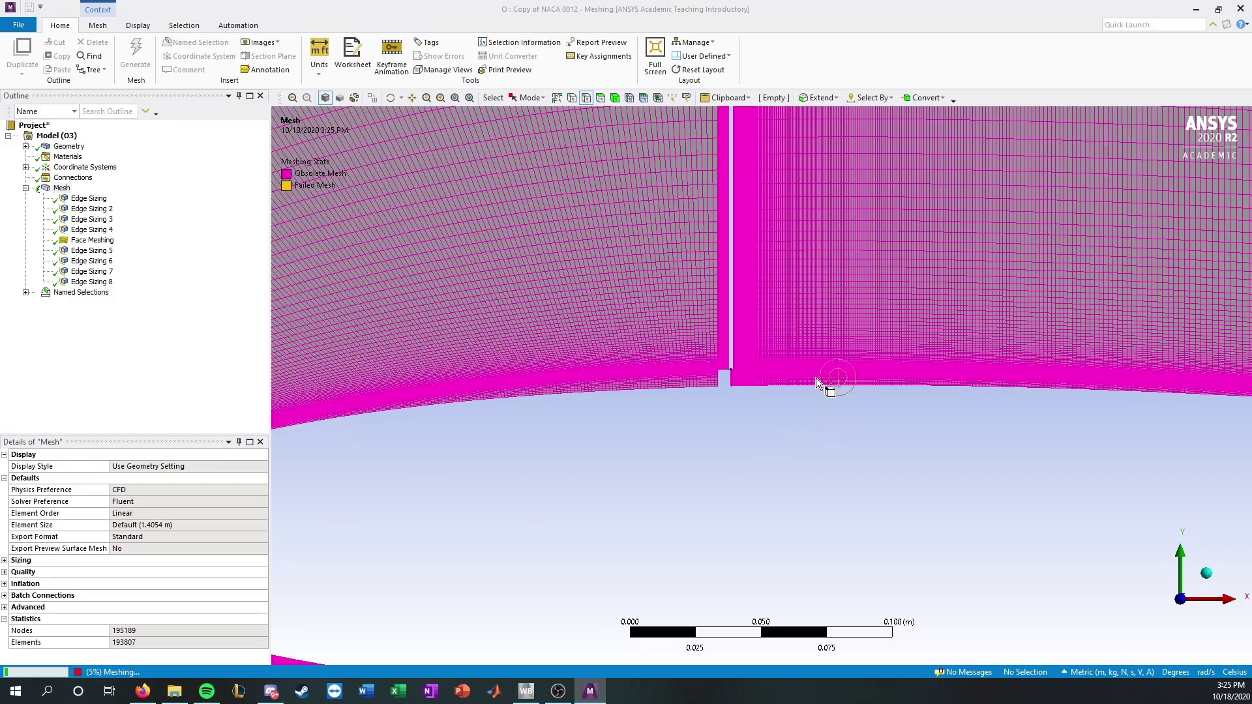
scroll(732, 383, up, 5)
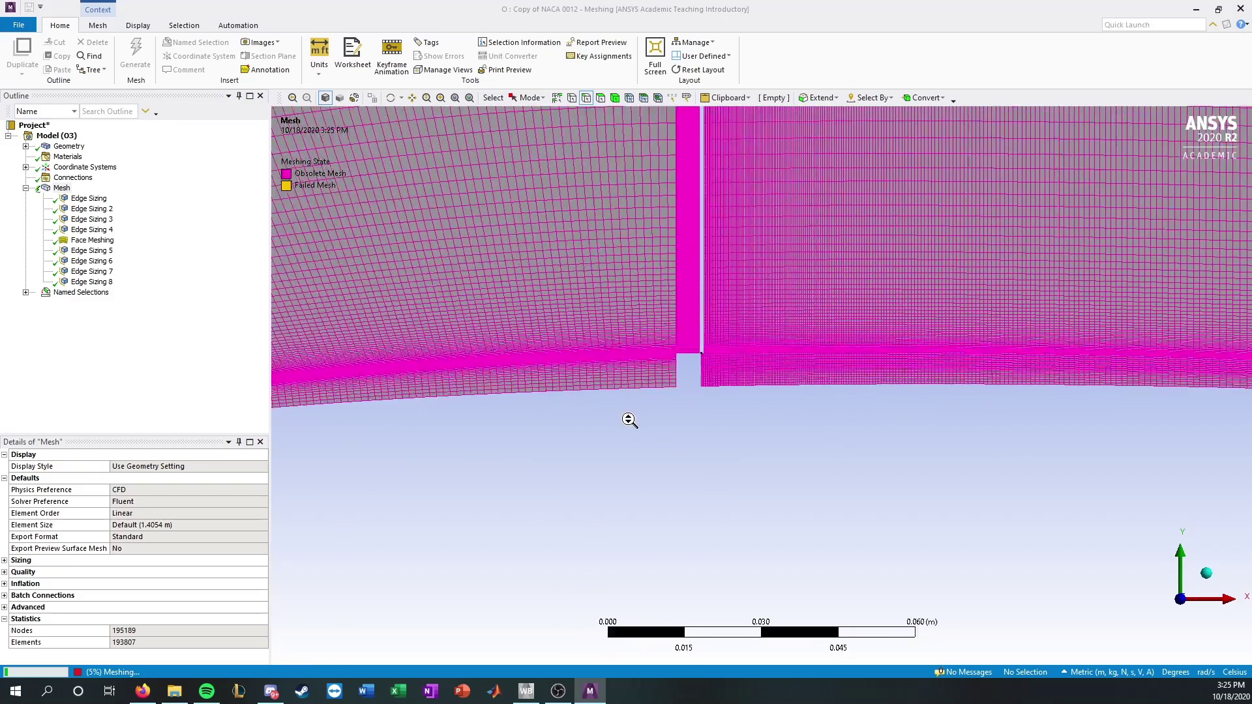
scroll(606, 384, up, 10)
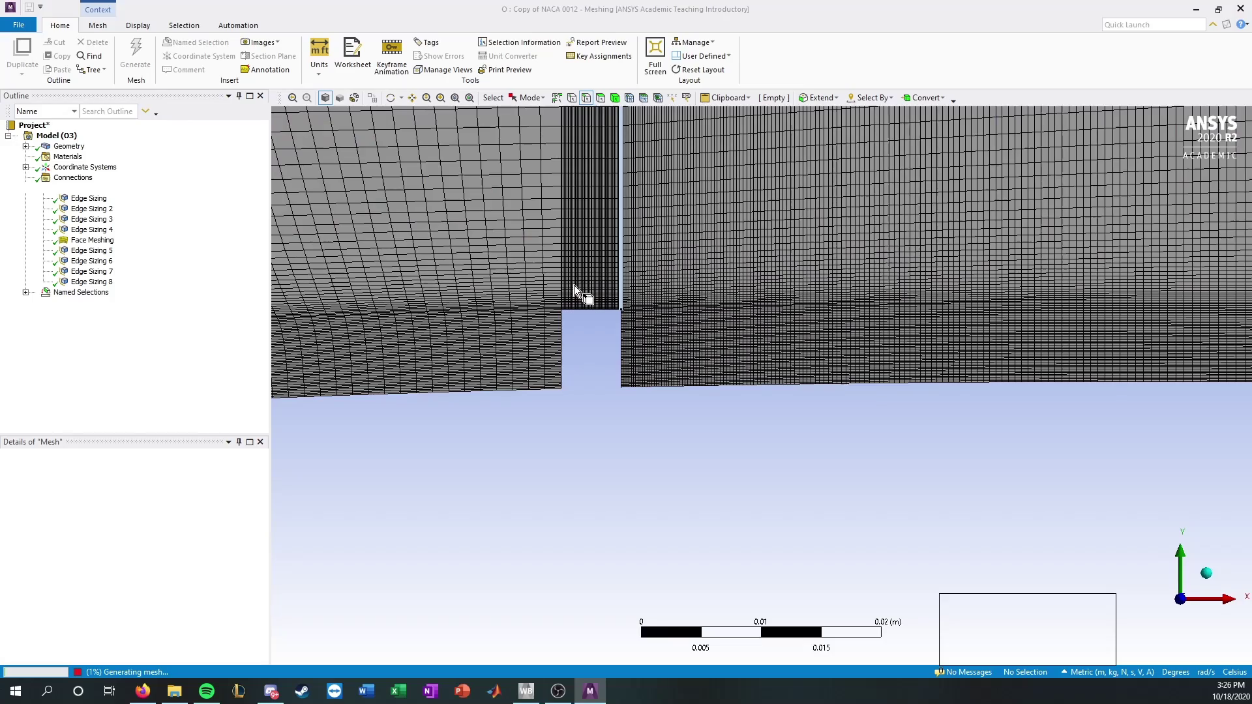
Step: Inspect the cells along the slot's side walls and in the layers next to the slot
scroll(536, 301, up, 4)
ctrl+middle_drag(501, 299, 707, 299)
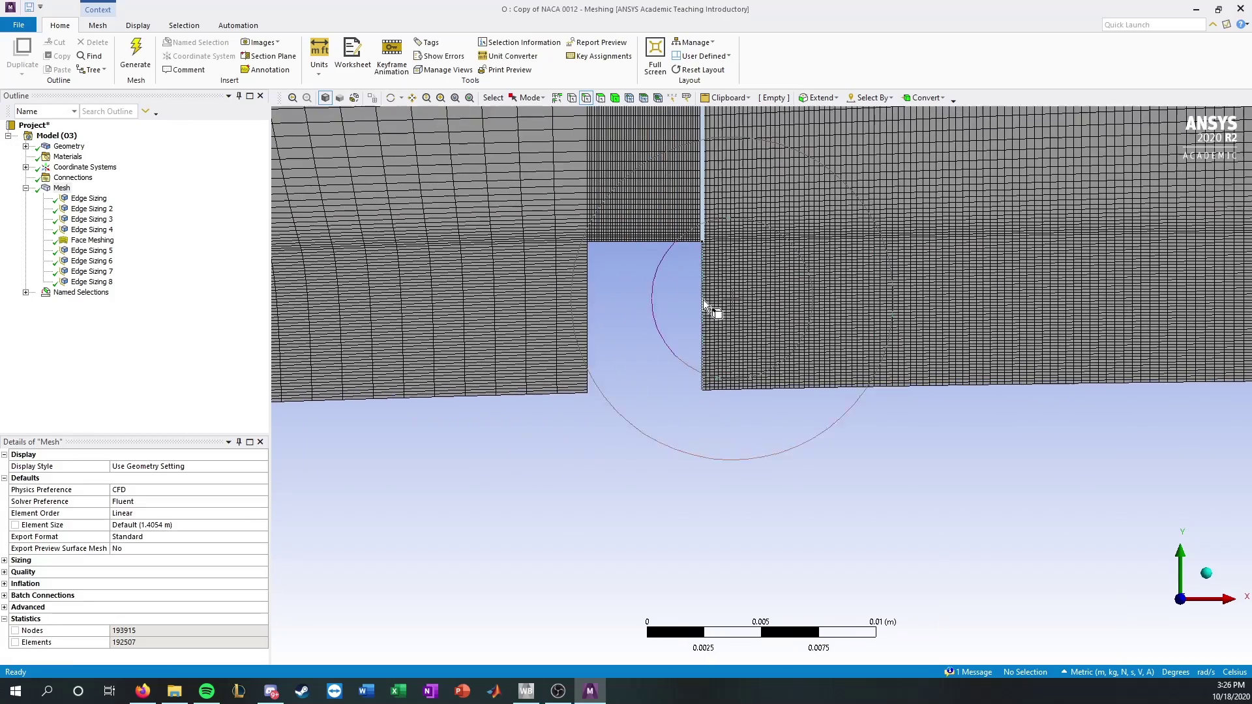
scroll(782, 264, up, 2)
scroll(678, 300, down, 5)
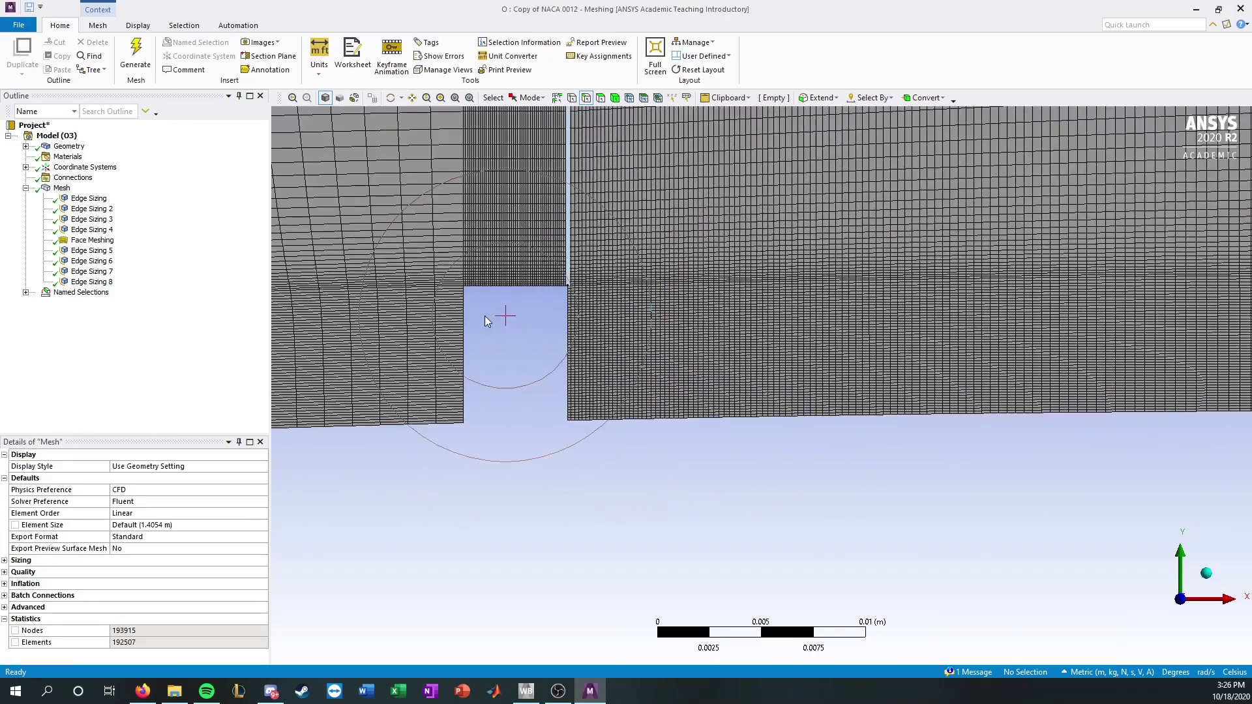
scroll(557, 349, down, 6)
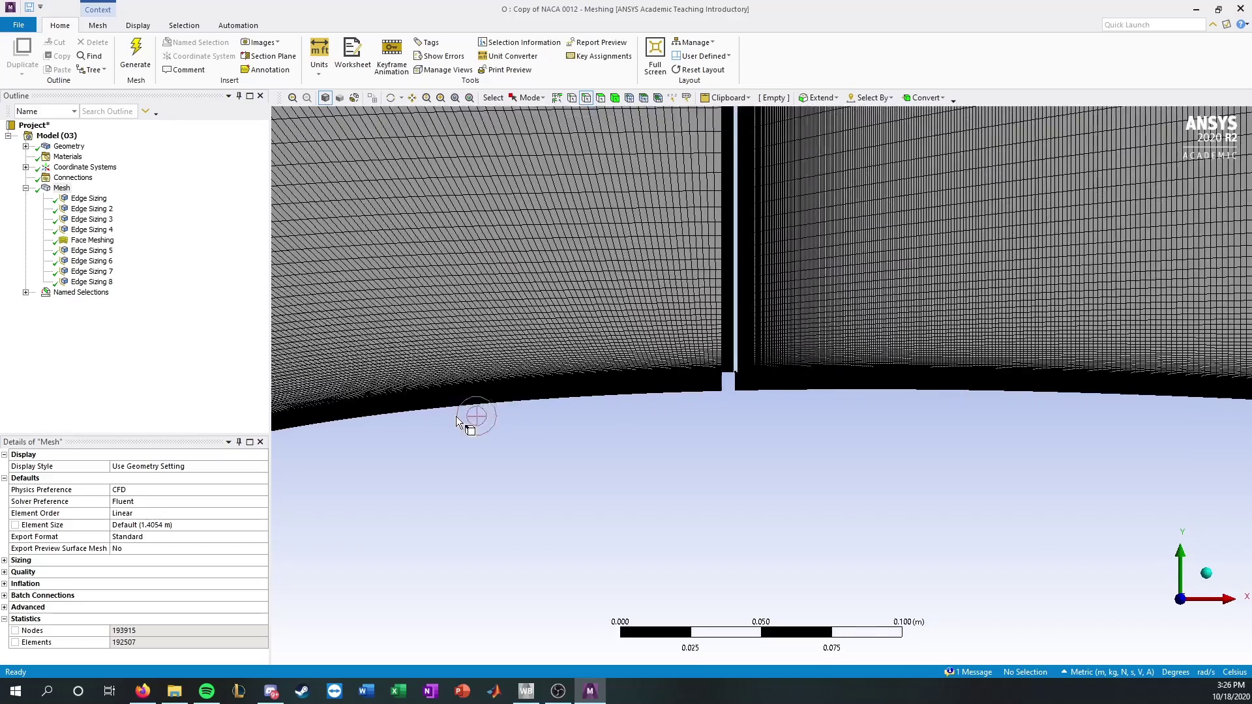
Step: Inspect the near-wall mesh along the airfoil's upper surface from the slot to the trailing edge
ctrl+middle_drag(464, 454, 767, 342)
ctrl+middle_drag(943, 467, 644, 382)
scroll(652, 391, up, 1)
scroll(819, 319, up, 5)
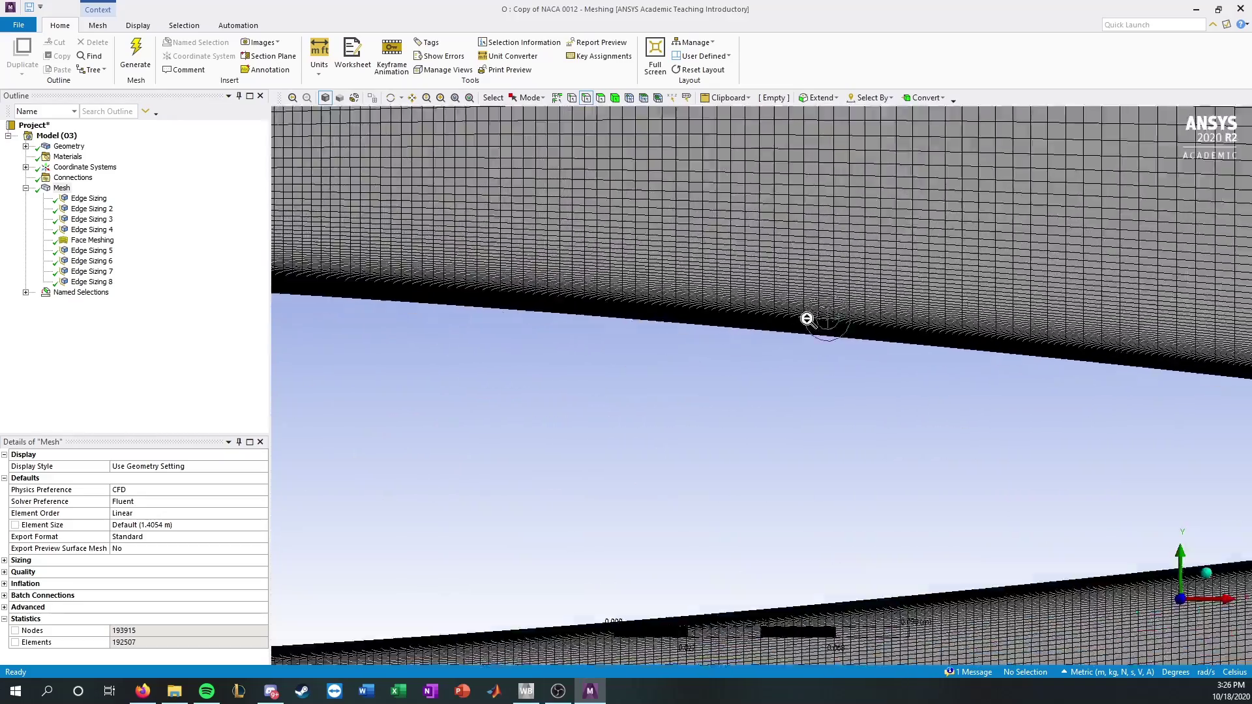
ctrl+middle_drag(851, 303, 704, 395)
scroll(704, 353, up, 2)
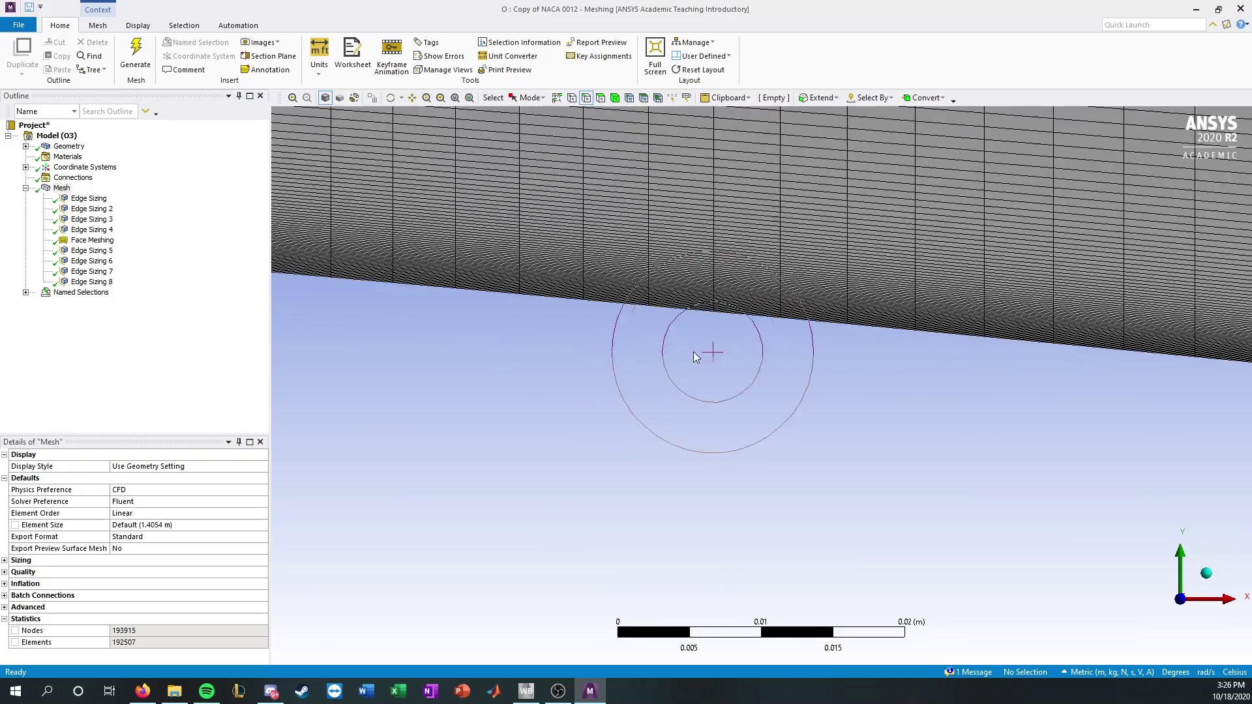
ctrl+middle_drag(913, 318, 785, 391)
scroll(781, 328, down, 1)
scroll(781, 328, down, 2)
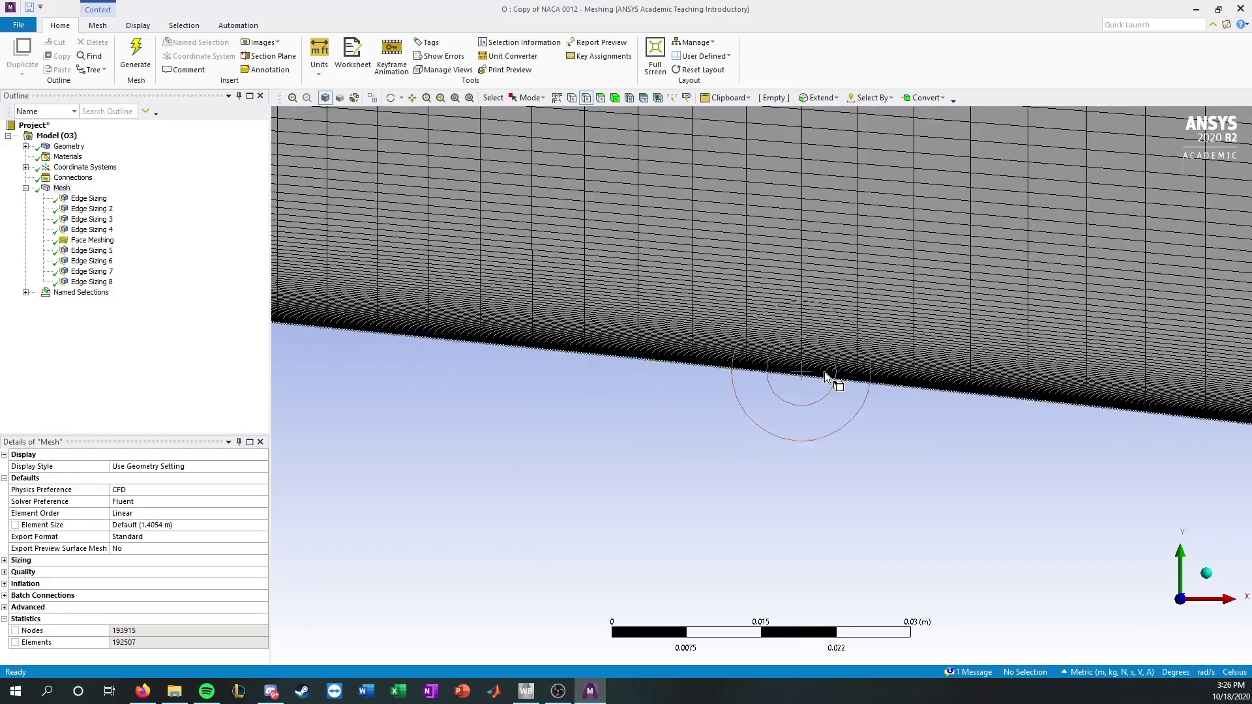
ctrl+middle_drag(969, 349, 902, 322)
scroll(872, 413, up, 1)
scroll(841, 391, up, 4)
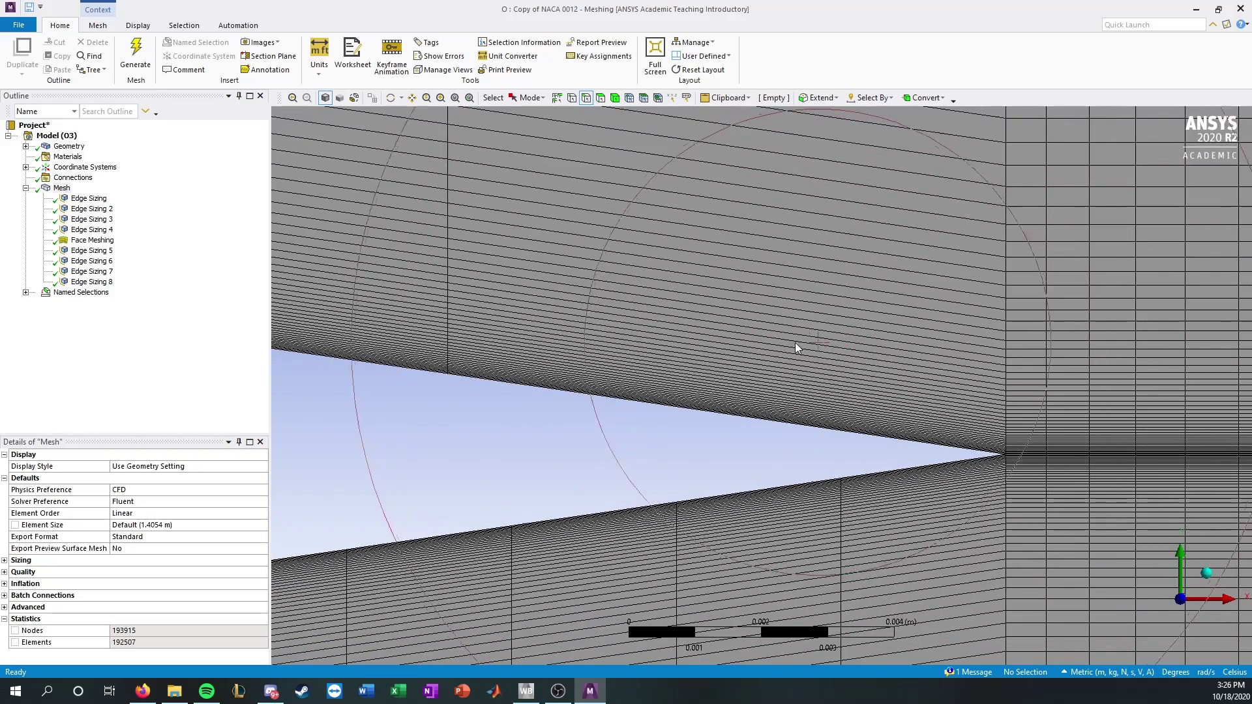
Step: Inspect the mesh from the trailing edge back along the airfoil to the cells around the upper-surface slot
scroll(717, 322, down, 2)
scroll(604, 297, down, 6)
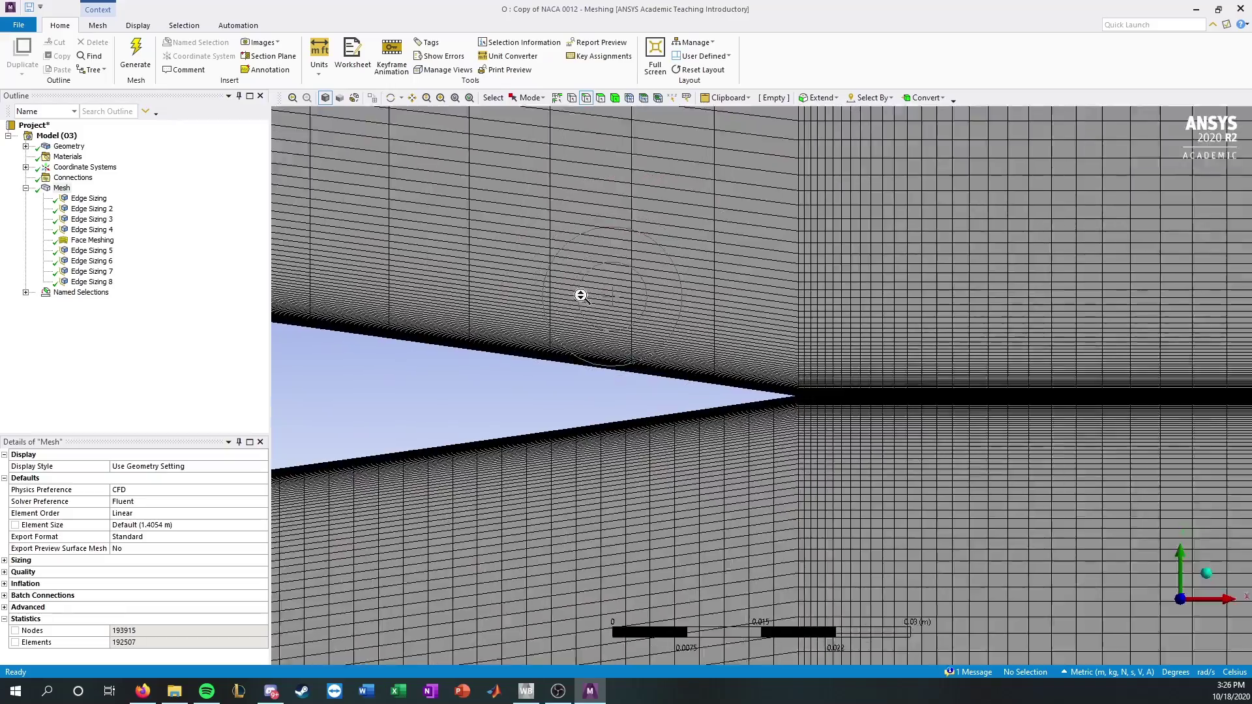
scroll(555, 279, down, 5)
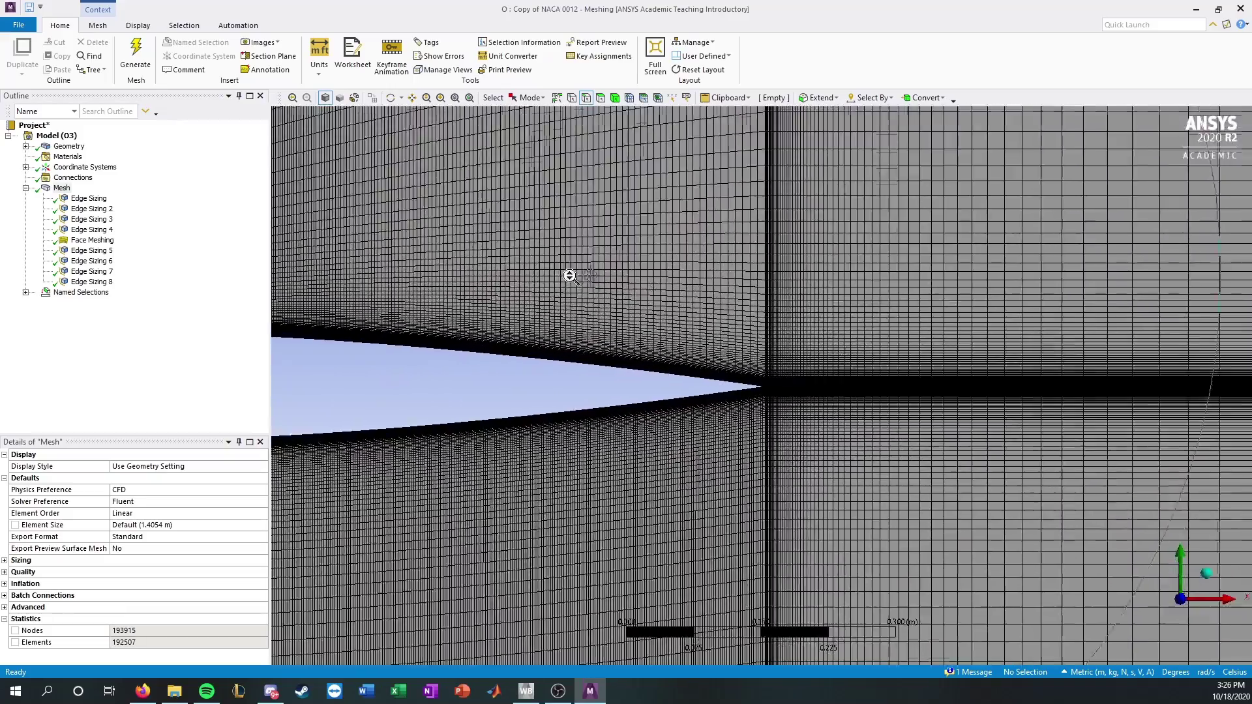
ctrl+middle_drag(582, 282, 973, 335)
scroll(485, 360, up, 3)
ctrl+middle_drag(397, 389, 629, 374)
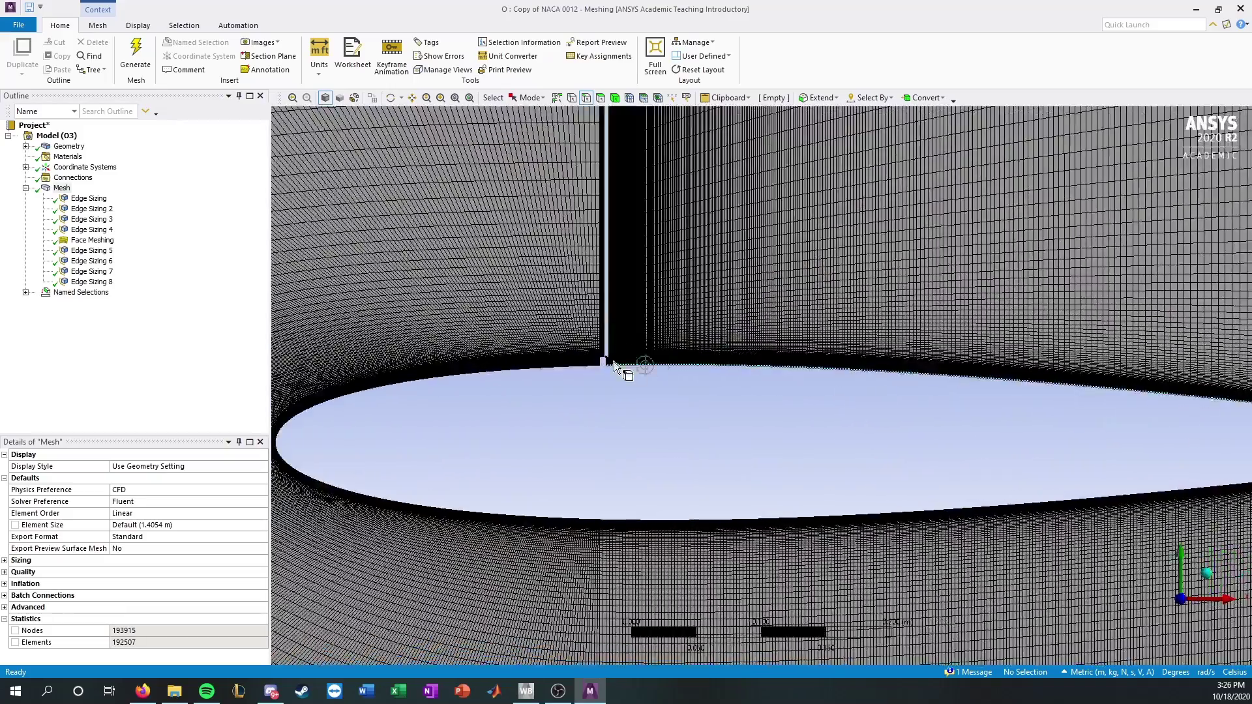
scroll(496, 355, up, 6)
ctrl+middle_drag(531, 327, 923, 365)
scroll(671, 327, up, 6)
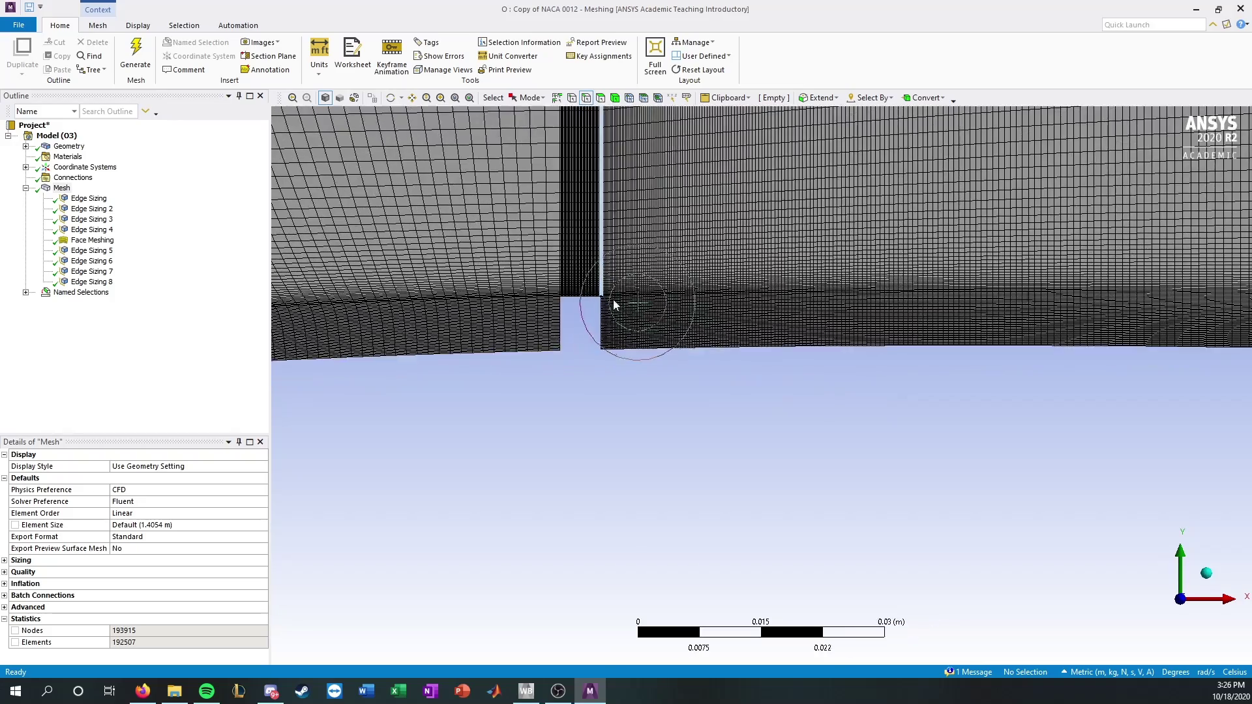
ctrl+middle_drag(542, 254, 481, 363)
scroll(661, 392, up, 3)
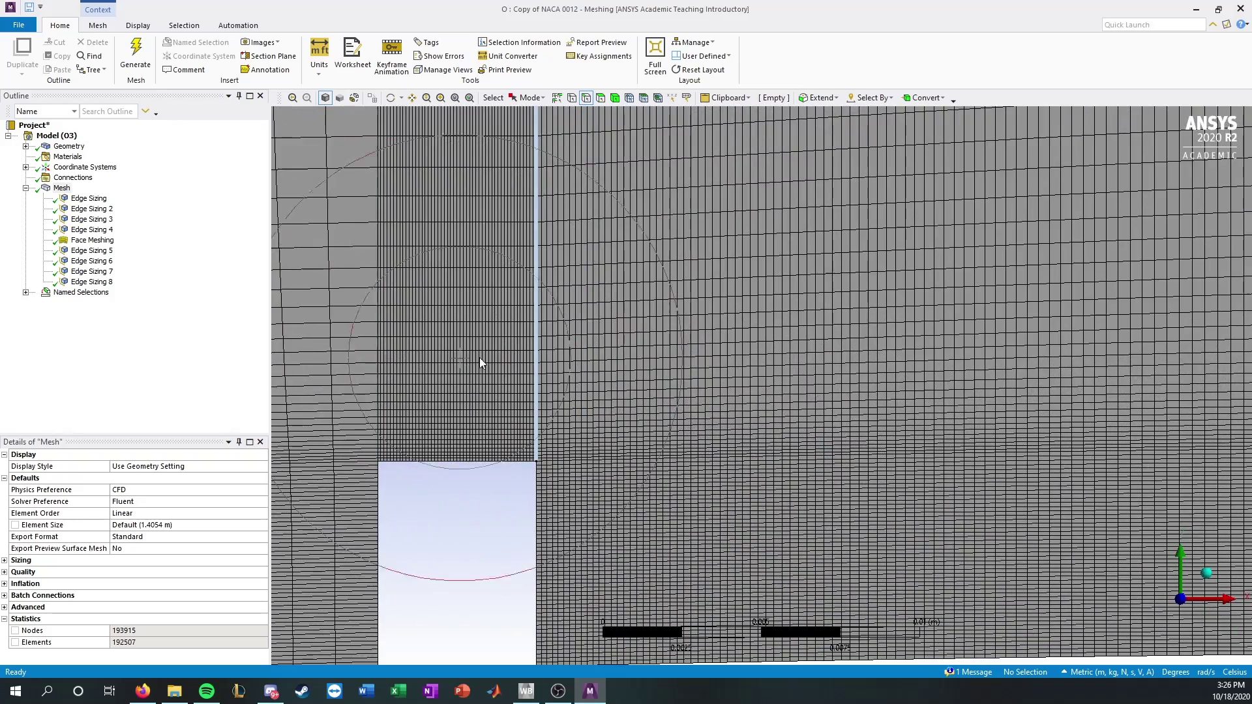
Step: Set the number of divisions of Edge Sizing 7, on the upper surface behind the slot, to 500
click(85, 281)
click(92, 271)
click(91, 260)
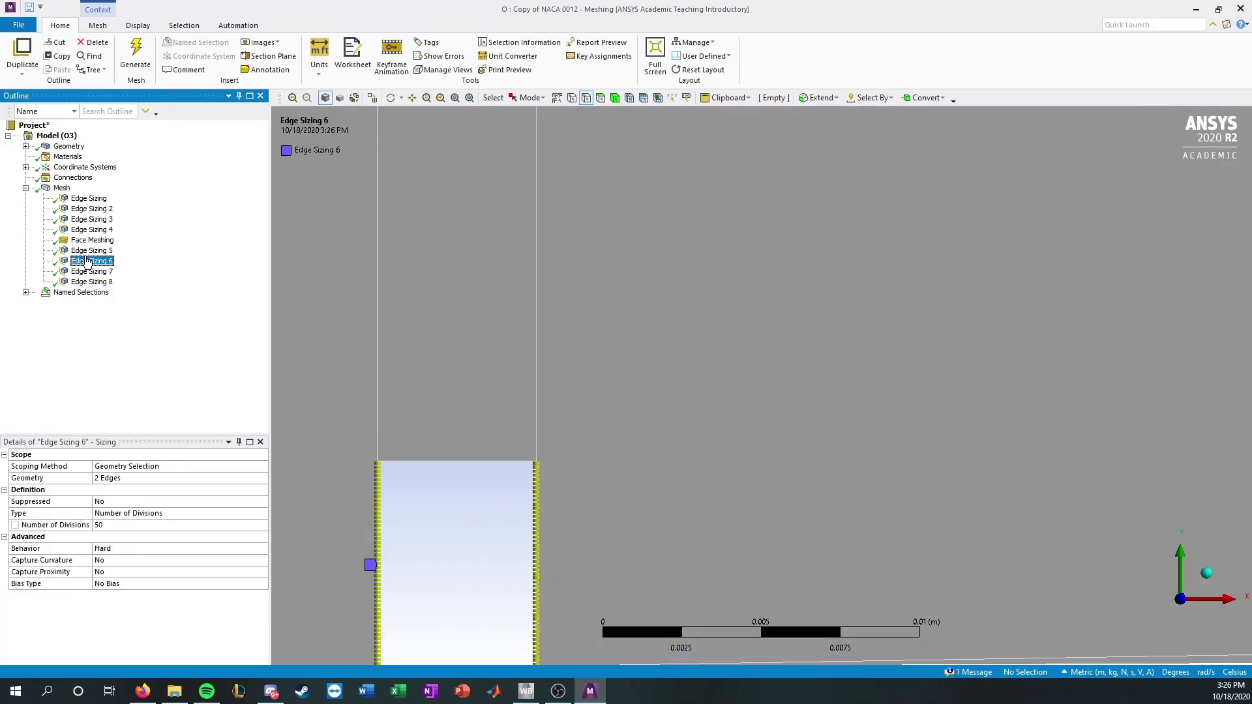
click(93, 271)
scroll(779, 431, down, 3)
ctrl+middle_drag(878, 468, 549, 413)
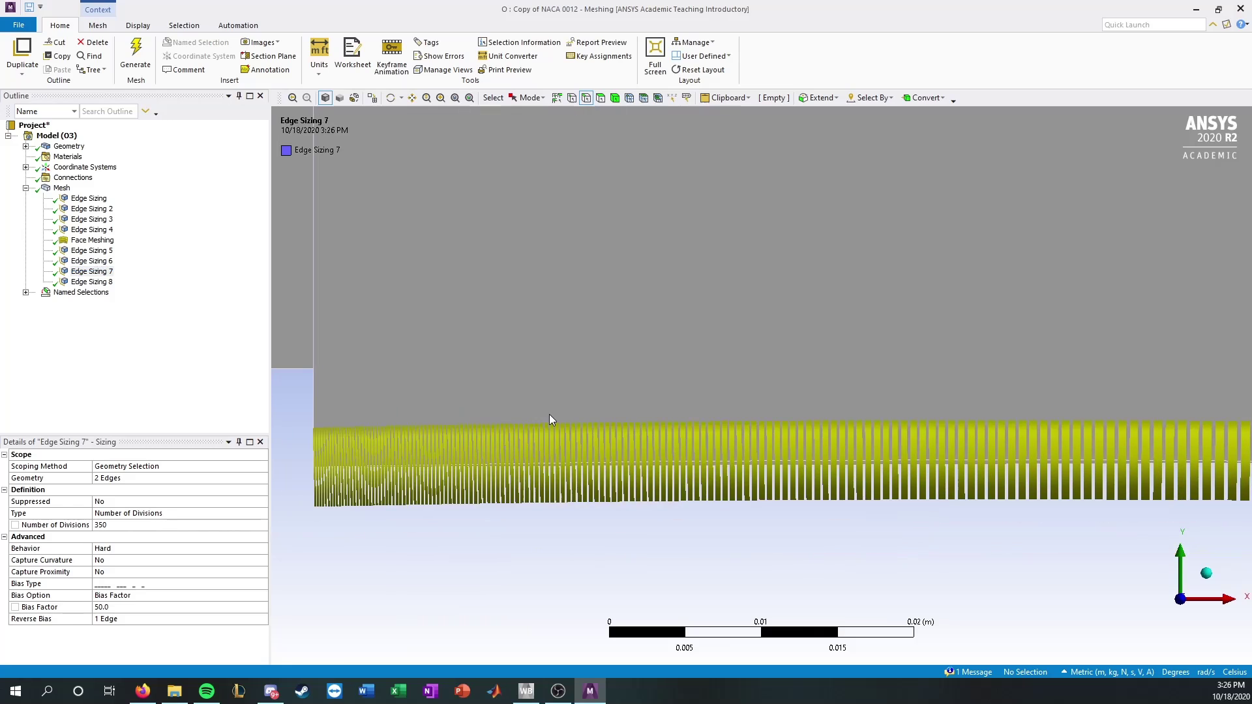
scroll(777, 444, down, 1)
scroll(778, 445, down, 1)
ctrl+middle_drag(1074, 443, 810, 438)
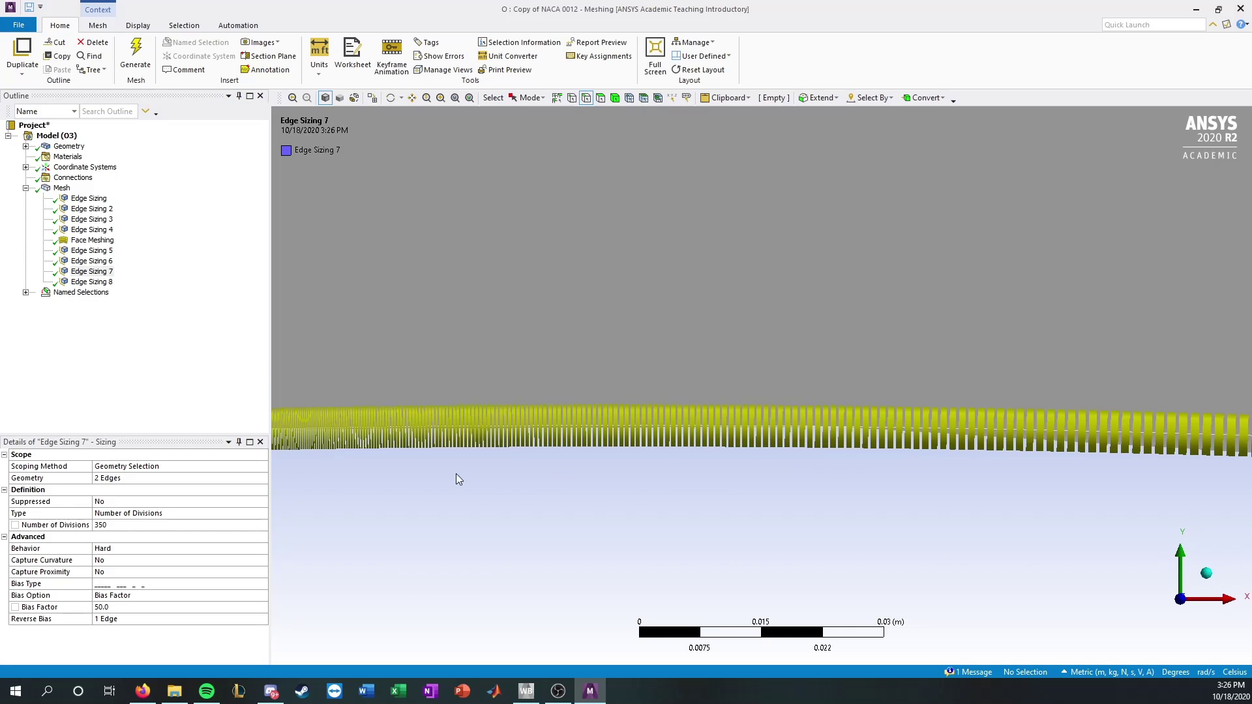
scroll(455, 473, down, 1)
click(198, 529)
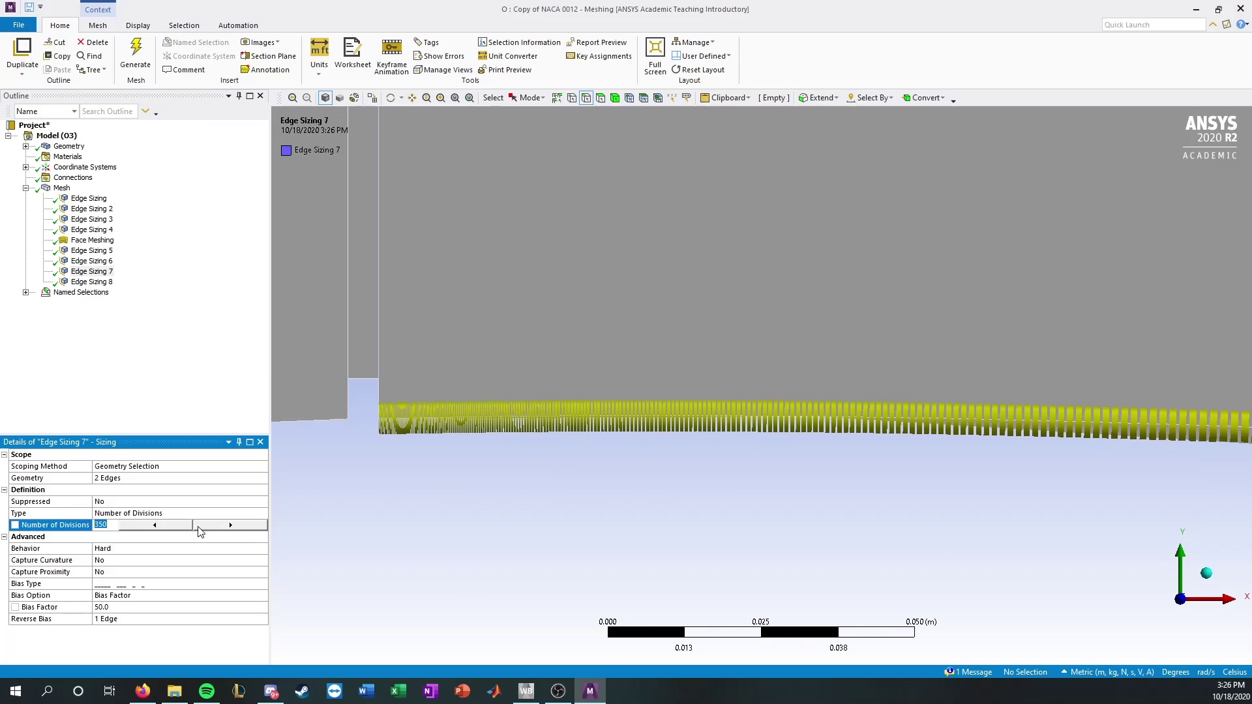
text(500)
key(Return)
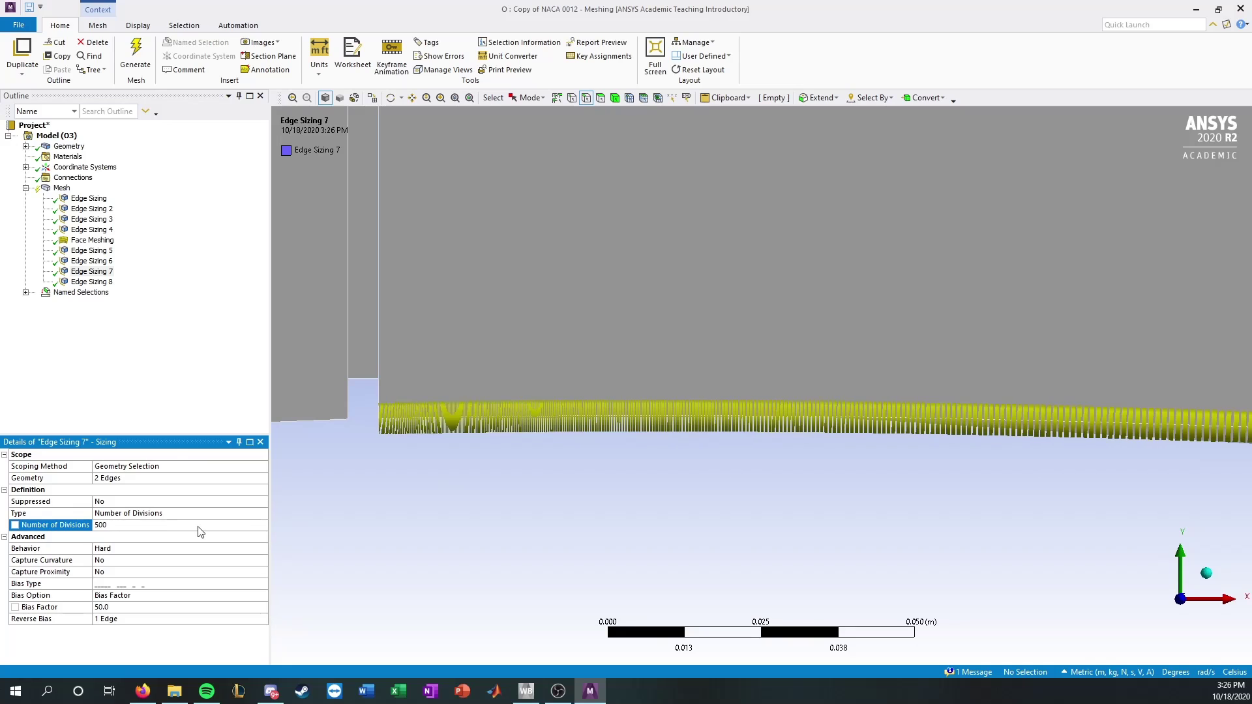
Step: Check the Edge Sizing 7 spacing toward the trailing edge and set its bias factor to 10
mouse_move(1004, 486)
ctrl+middle_down()
mouse_move(662, 455)
mouse_move(554, 417)
ctrl+middle_up()
ctrl+middle_drag(1069, 408, 626, 349)
ctrl+middle_drag(1050, 365, 600, 339)
ctrl+middle_drag(1108, 339, 587, 311)
ctrl+middle_drag(952, 332, 496, 305)
ctrl+middle_drag(945, 343, 384, 303)
ctrl+middle_drag(1161, 319, 634, 262)
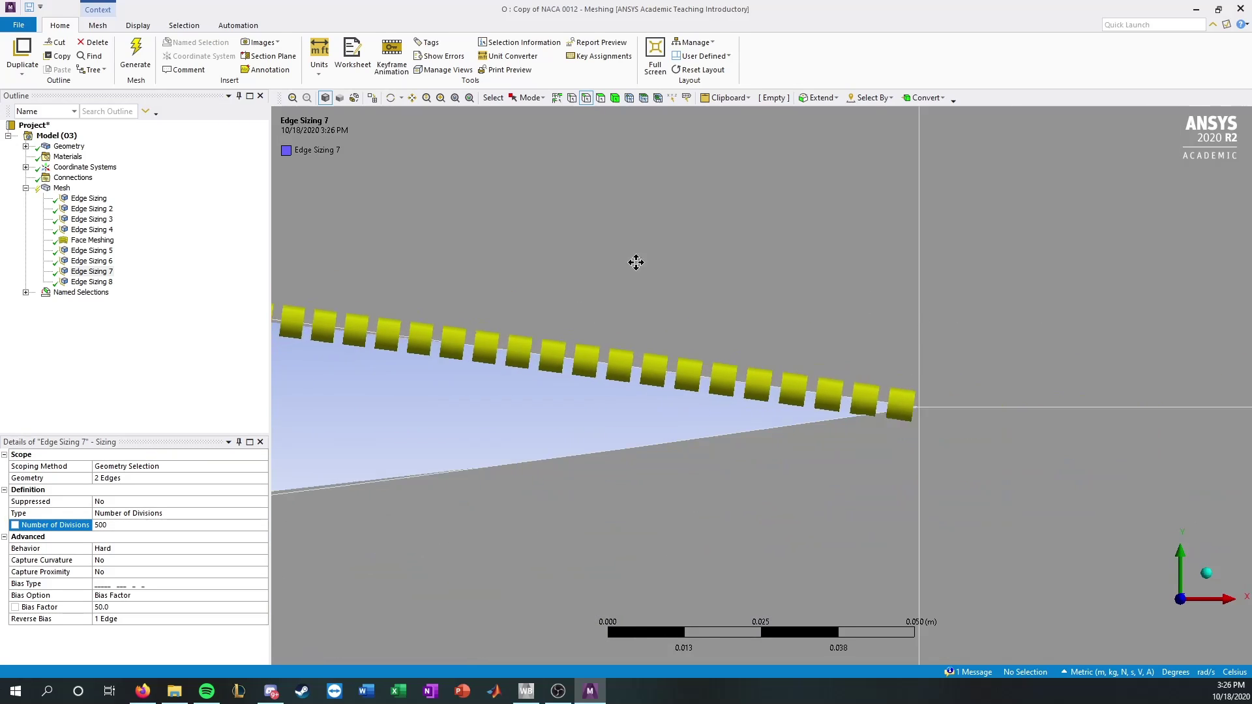
scroll(894, 422, up, 3)
scroll(901, 427, up, 1)
click(139, 608)
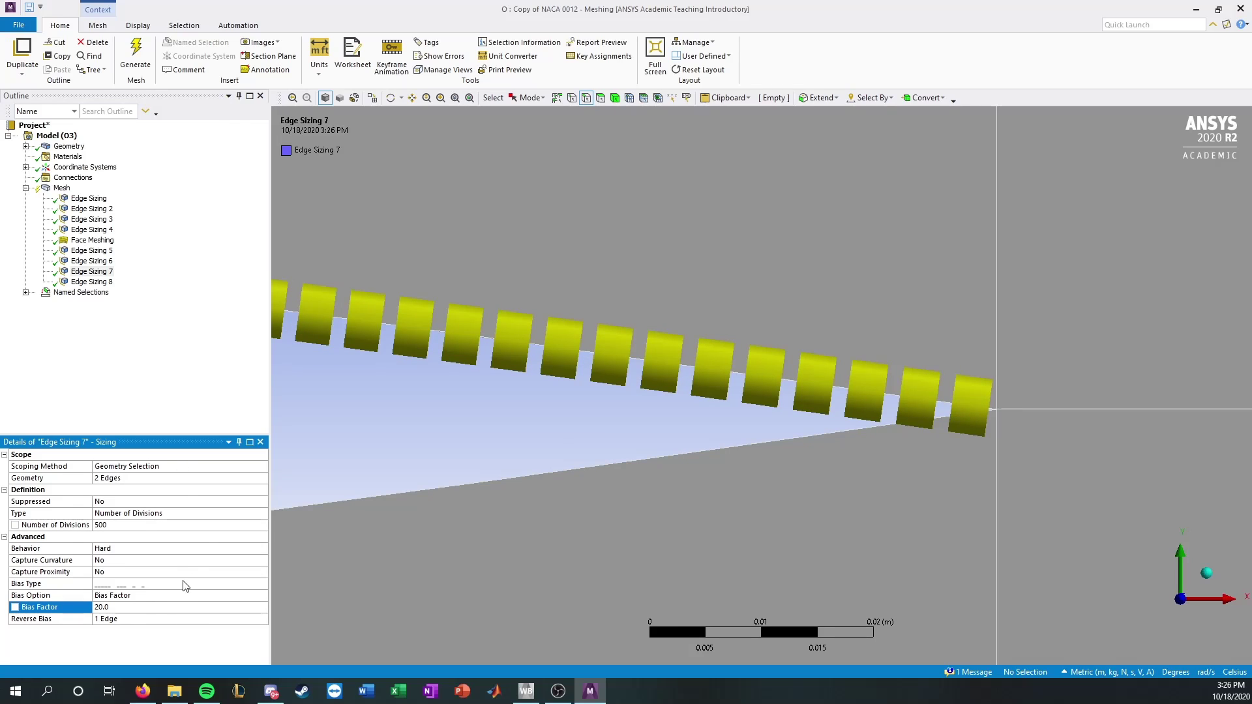
text(10)
key(Return)
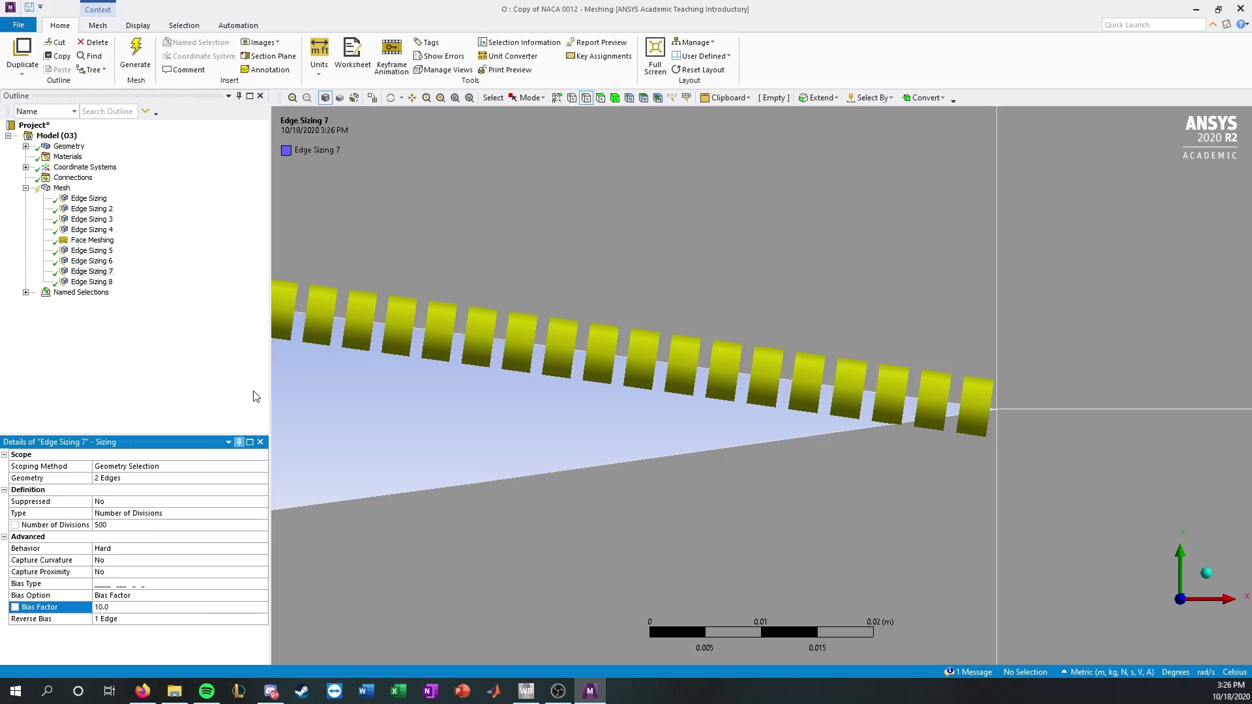
Step: Regenerate the mesh with the updated Edge Sizing 7 settings
right_click(62, 188)
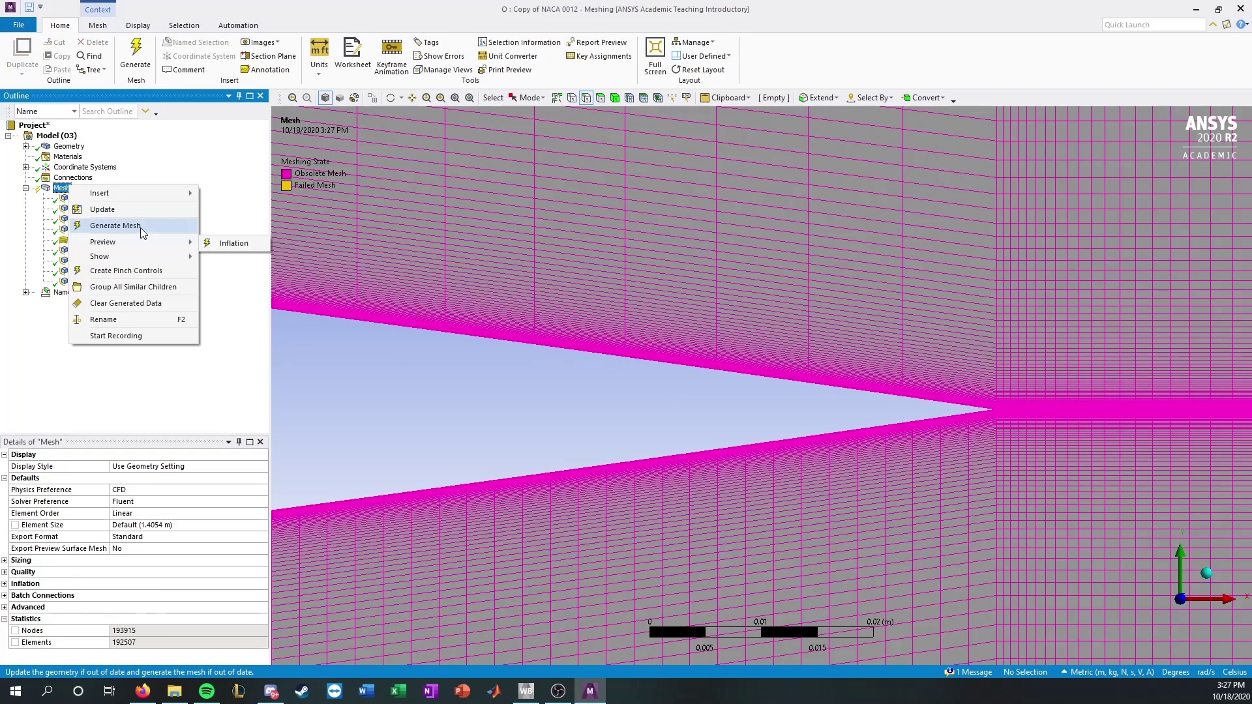
click(142, 227)
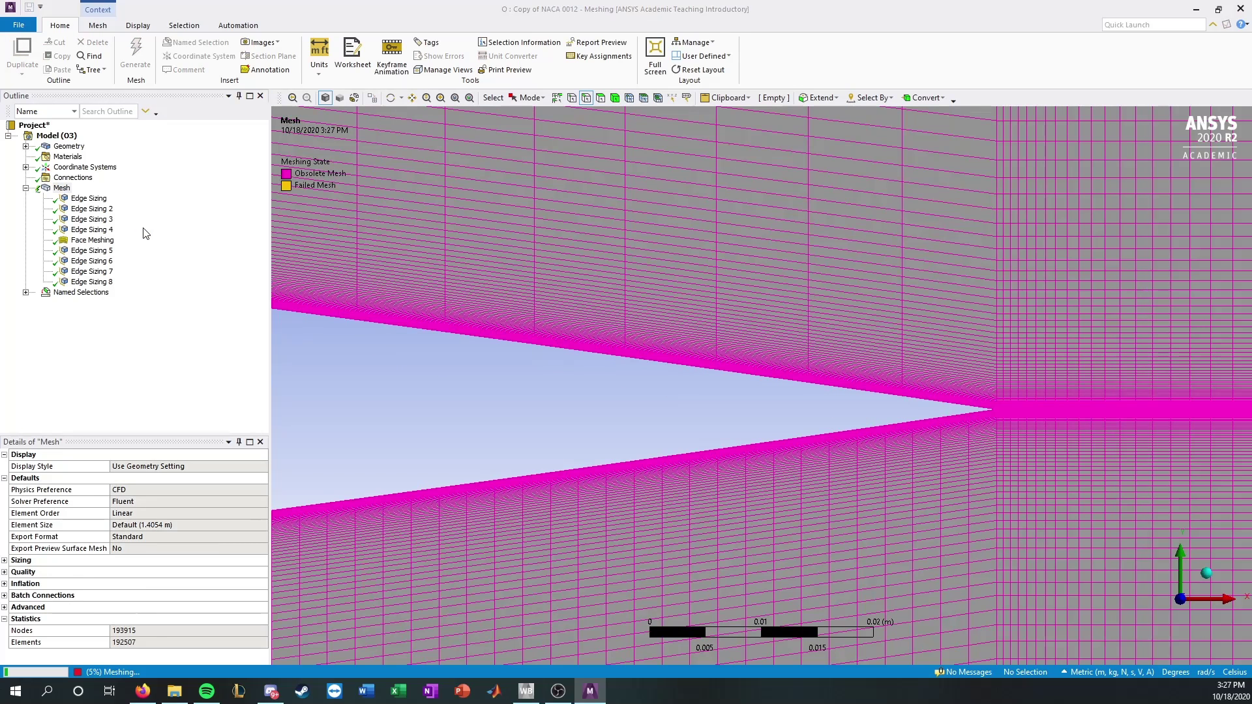
Step: Inspect the mesh along the upper surface and compare the cell spacing on both sides of the slot
scroll(598, 399, down, 2)
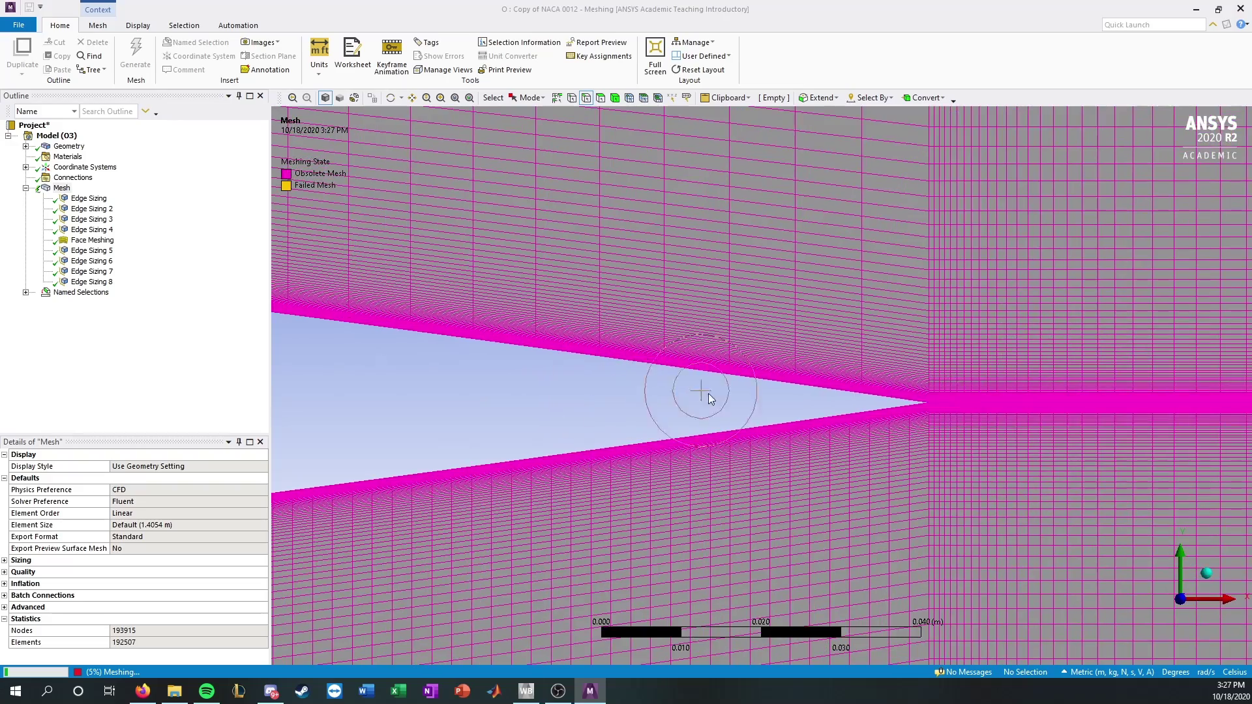
scroll(1084, 391, up, 3)
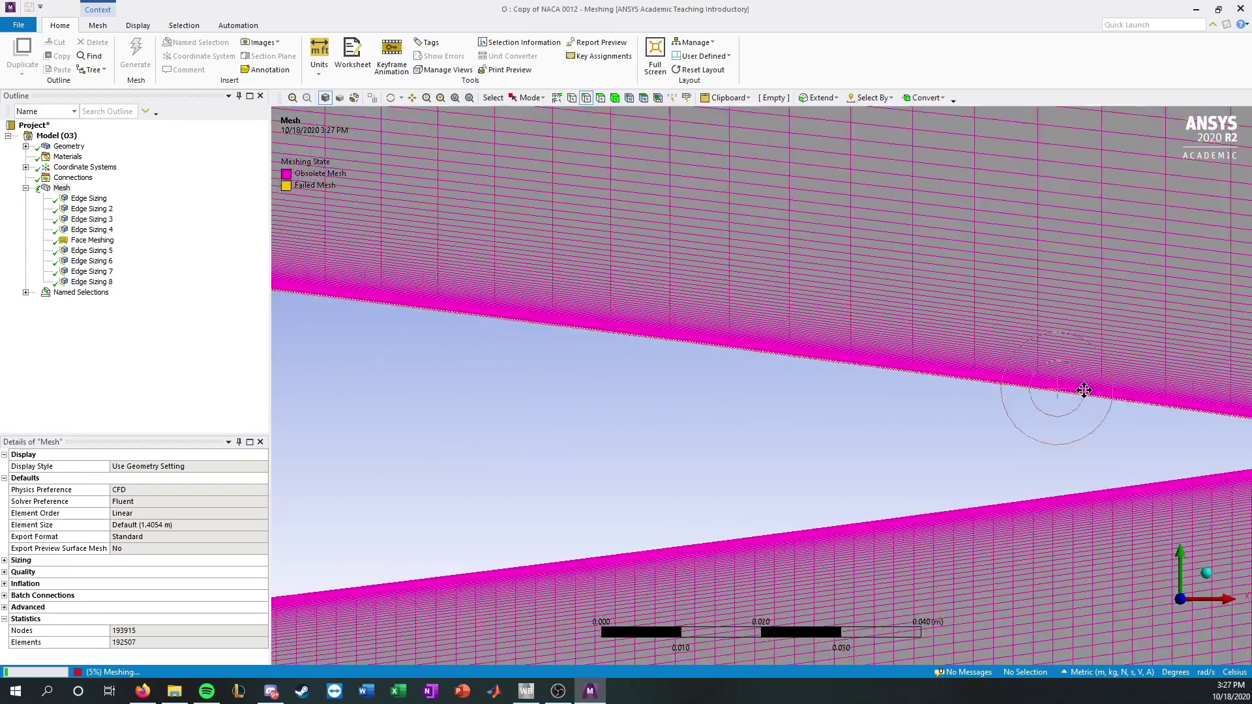
scroll(506, 346, down, 2)
scroll(1093, 364, down, 3)
scroll(581, 341, down, 2)
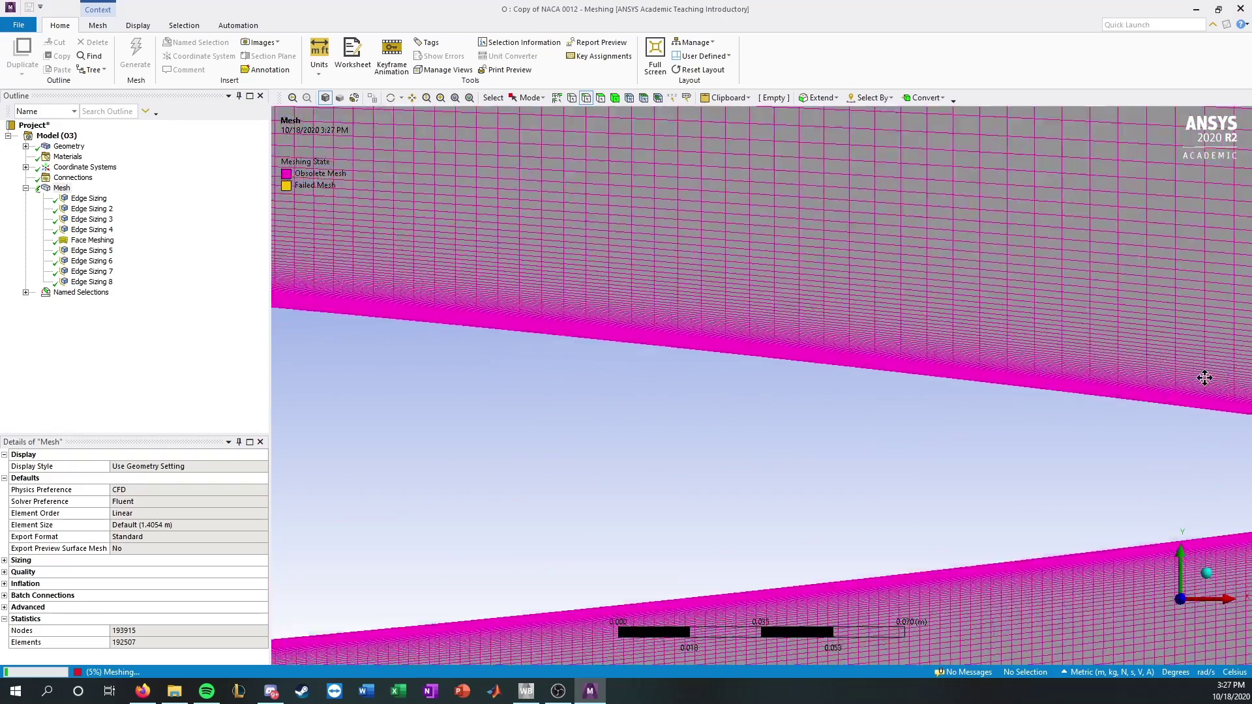
scroll(395, 347, down, 2)
scroll(737, 366, up, 2)
scroll(660, 380, up, 2)
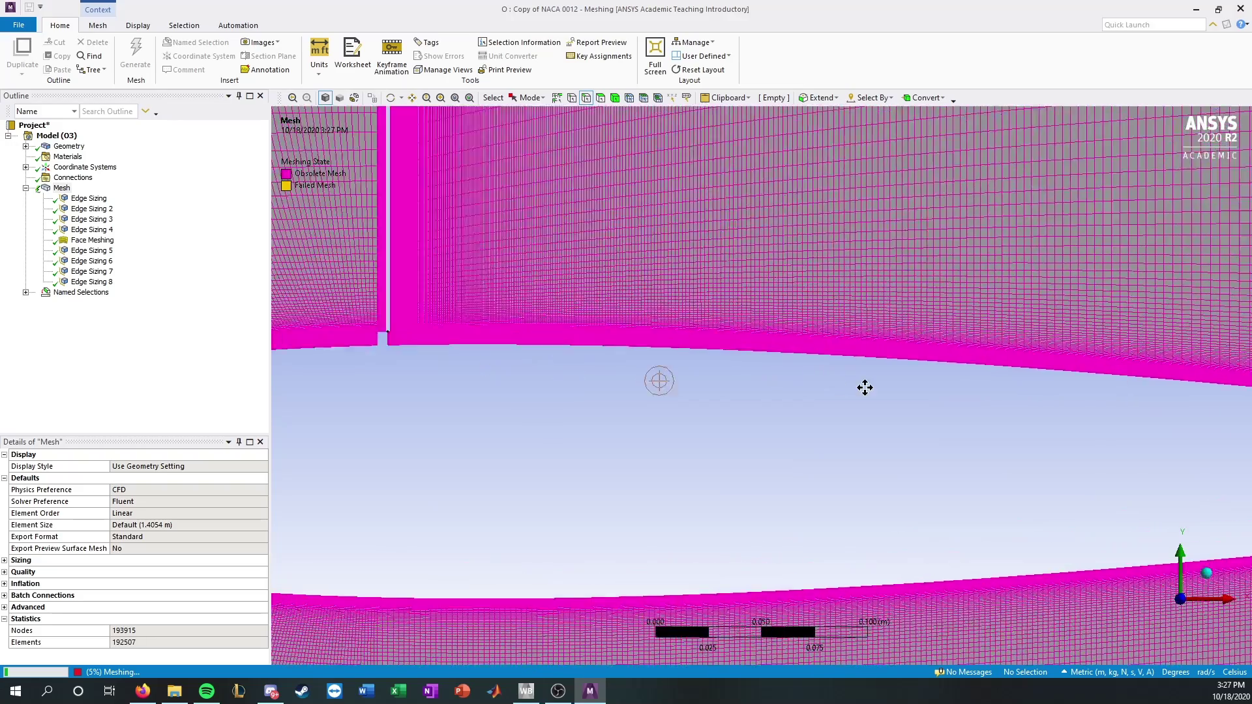
scroll(584, 313, up, 2)
scroll(958, 481, down, 1)
scroll(889, 456, up, 2)
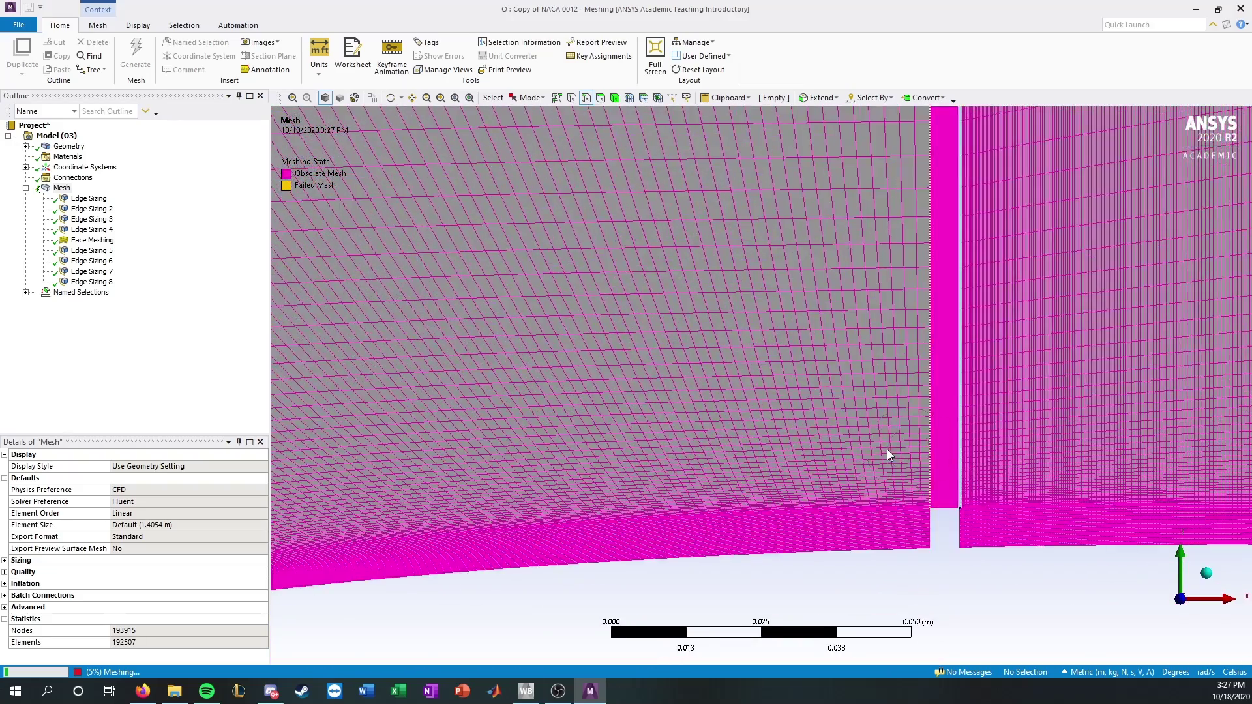
scroll(897, 450, up, 2)
scroll(764, 442, up, 1)
scroll(762, 439, up, 2)
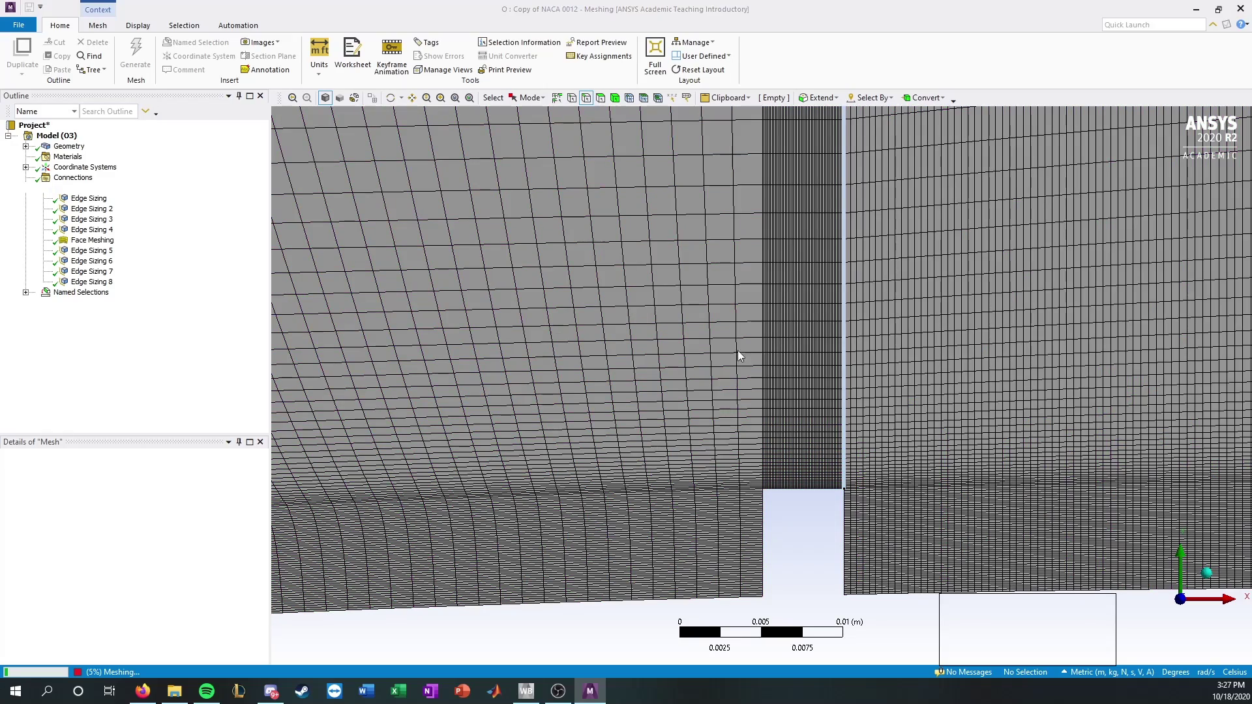
scroll(1029, 465, up, 2)
ctrl+middle_drag(1028, 465, 822, 379)
ctrl+middle_drag(639, 390, 756, 376)
scroll(756, 375, up, 3)
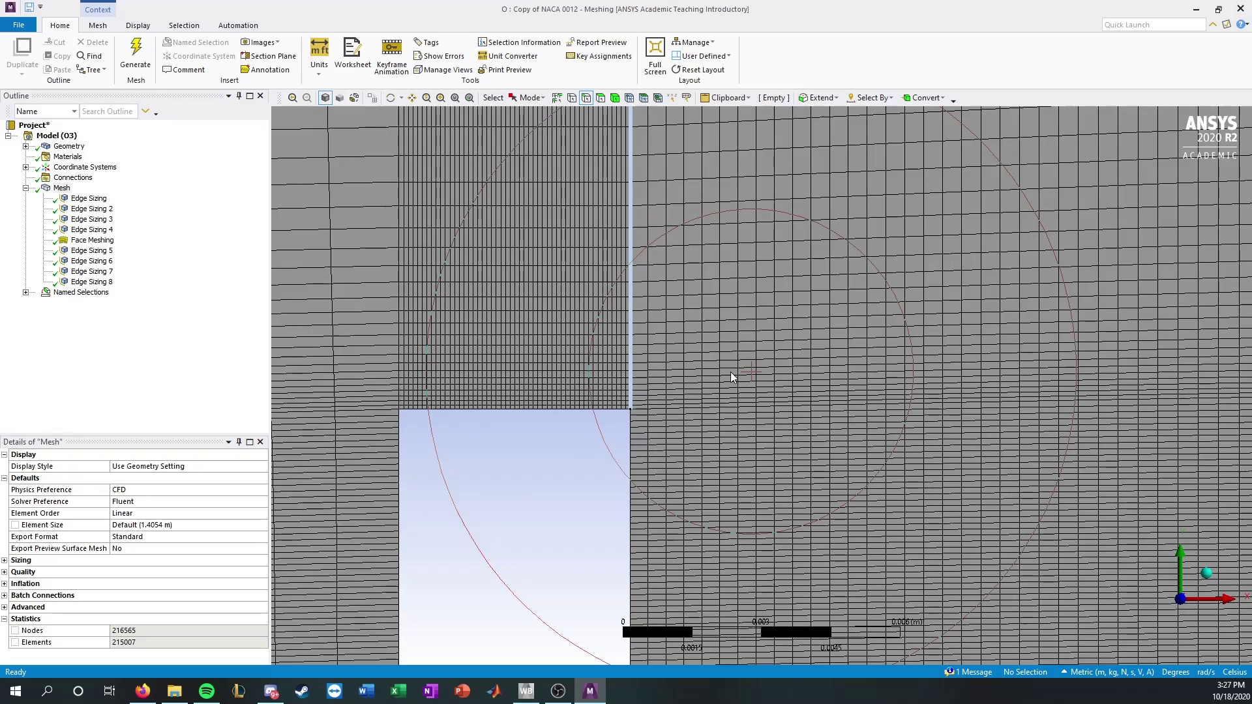
scroll(962, 435, down, 8)
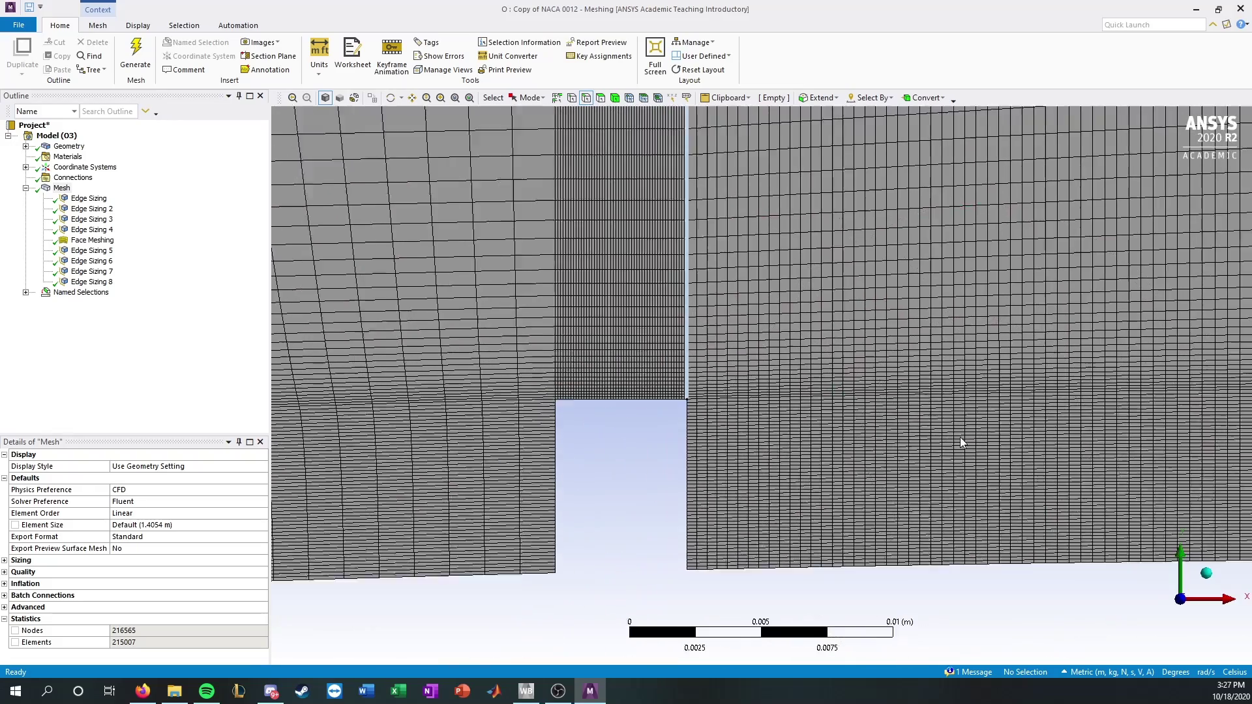
scroll(676, 378, up, 6)
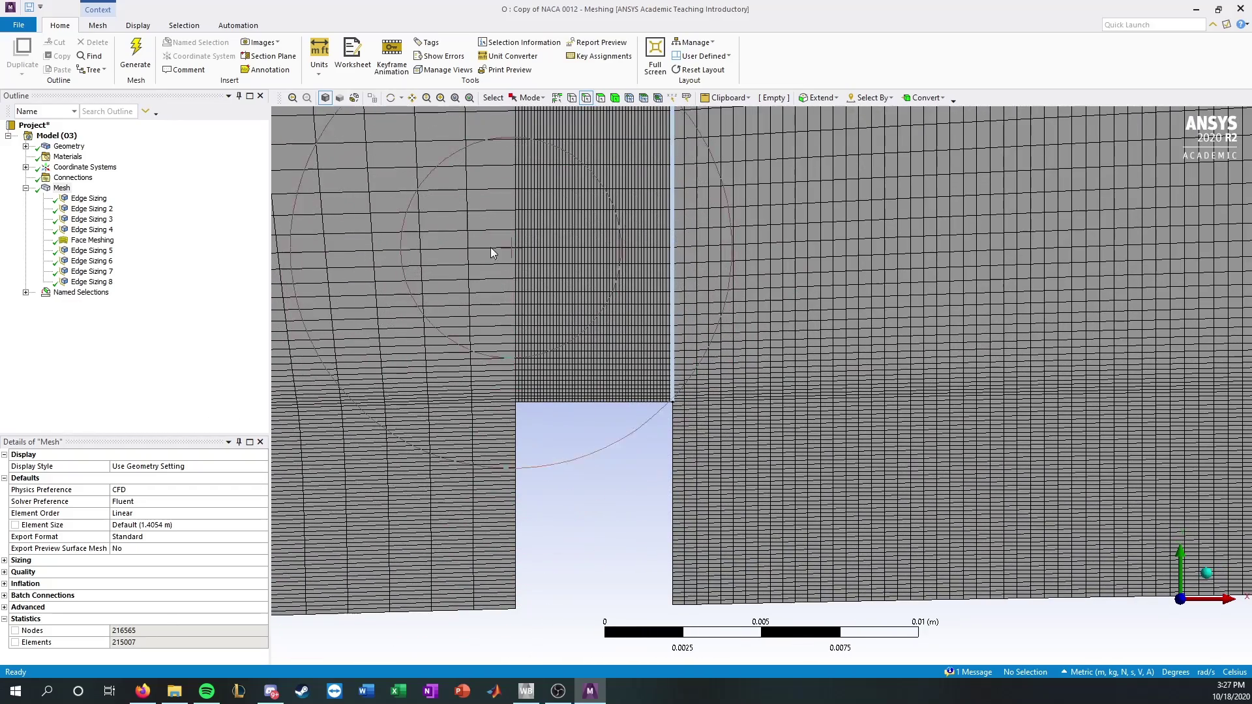
Step: Set the number of divisions of Edge Sizing 4, covering the airfoil surface ahead of the slot, to 300
click(91, 281)
click(92, 271)
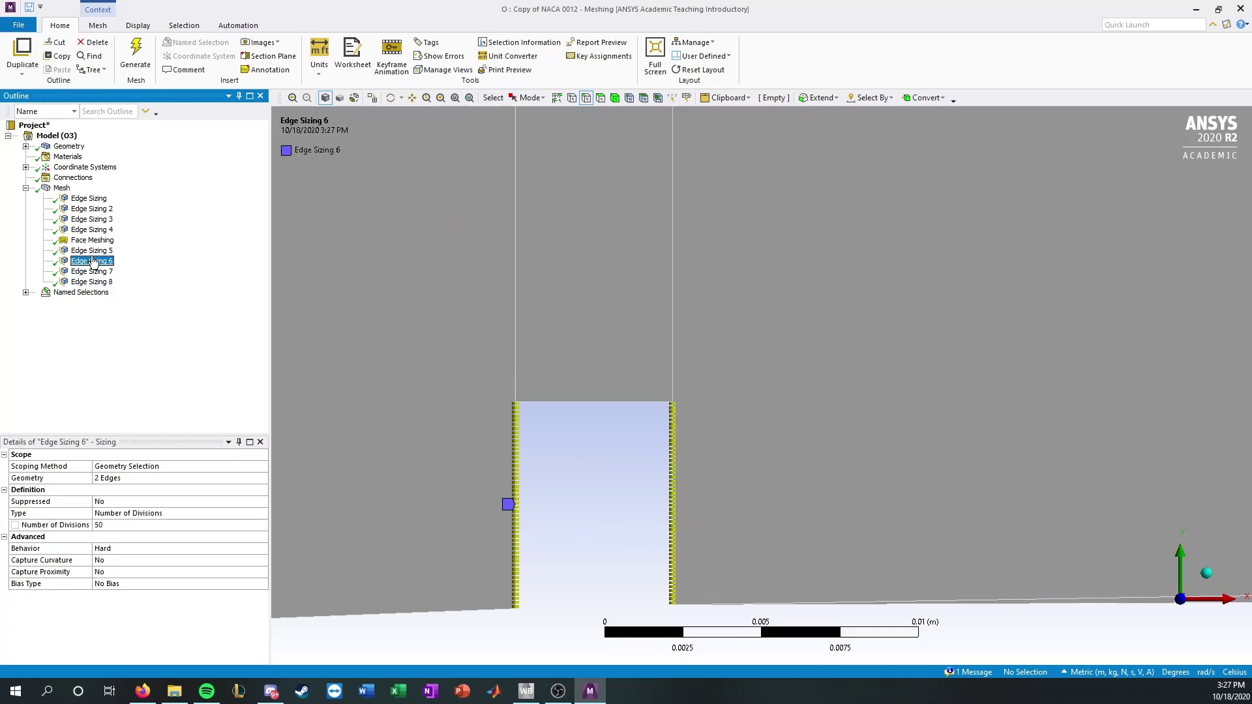
click(91, 240)
click(92, 219)
click(94, 209)
click(93, 230)
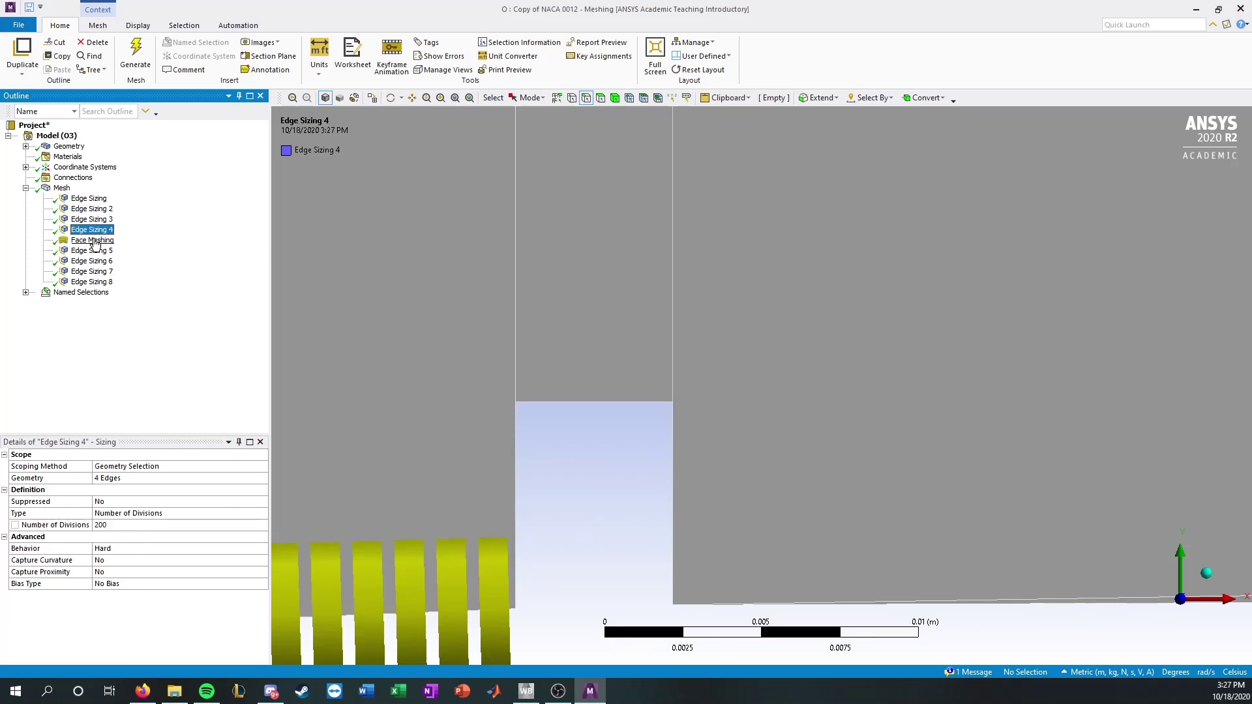
click(142, 528)
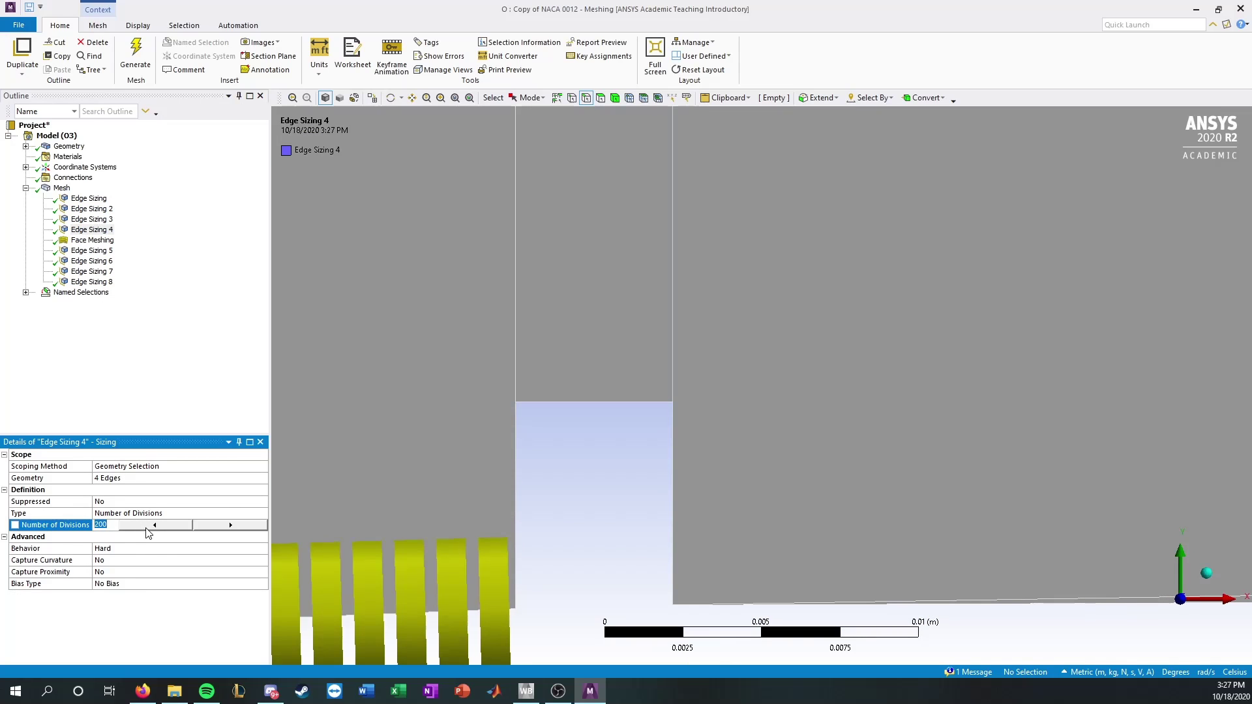
text(300)
key(Return)
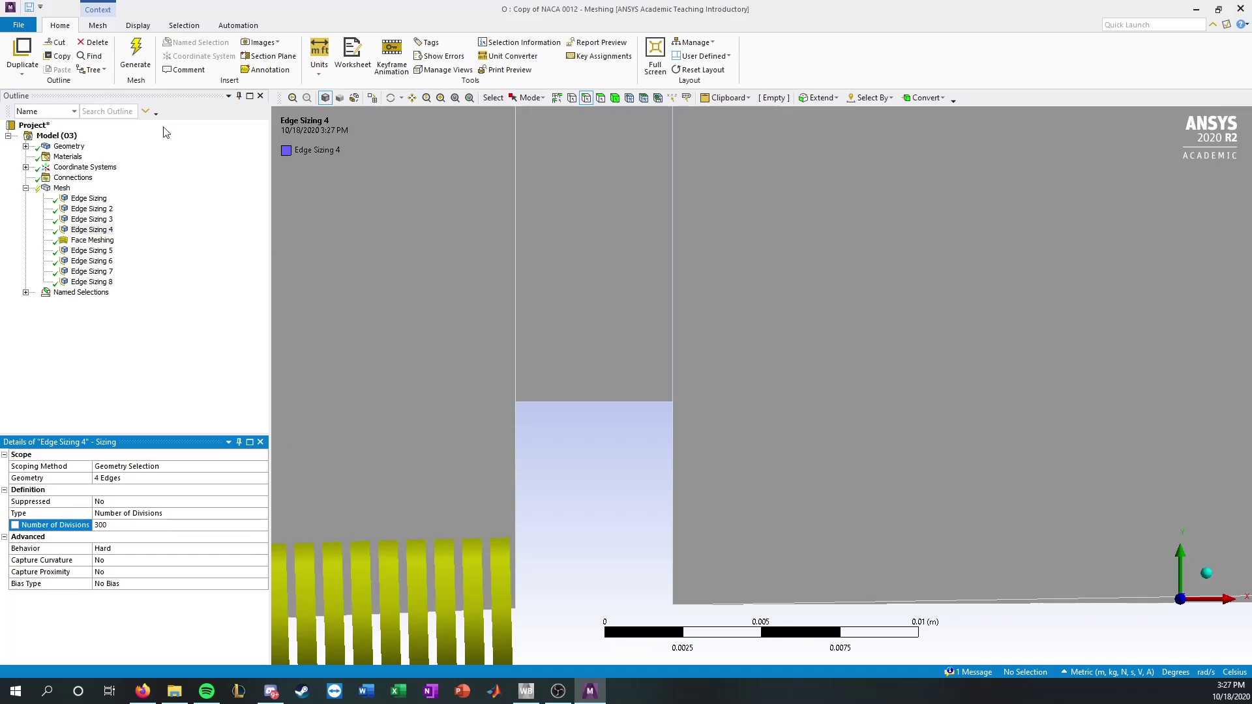
Step: Regenerate the mesh with the updated Edge Sizing 4 divisions
right_click(65, 183)
click(61, 188)
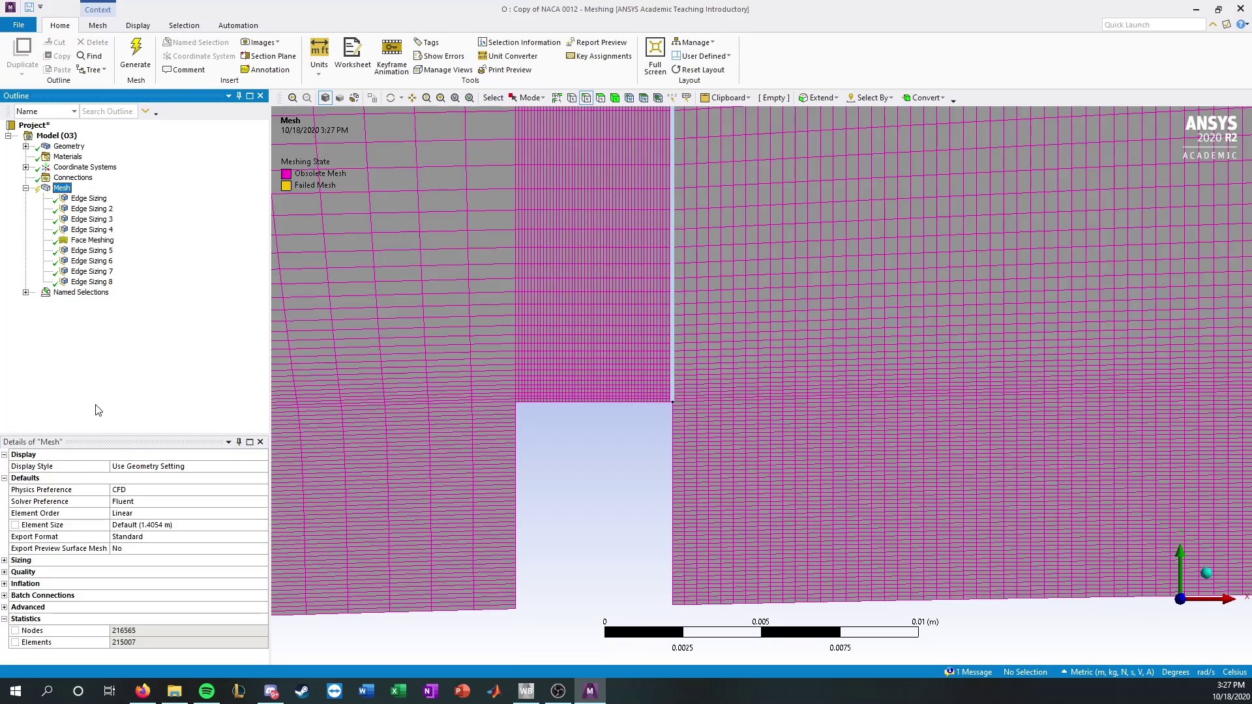
click(91, 230)
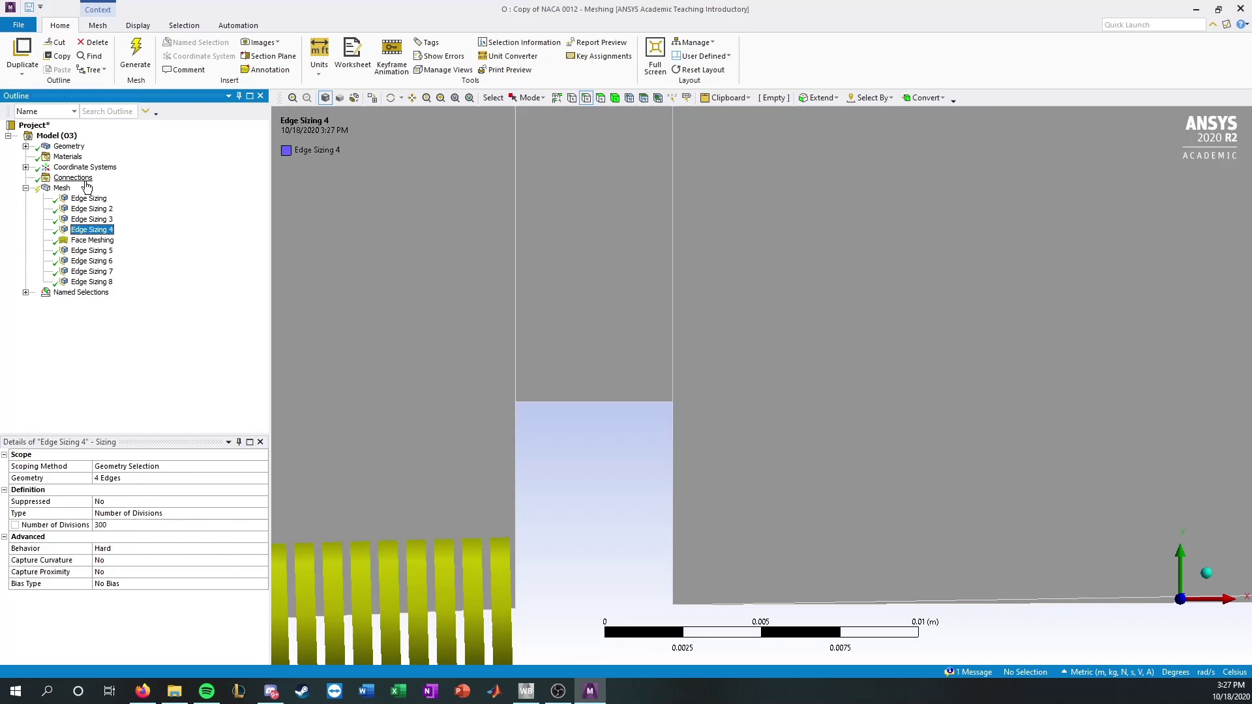
right_click(63, 191)
click(131, 232)
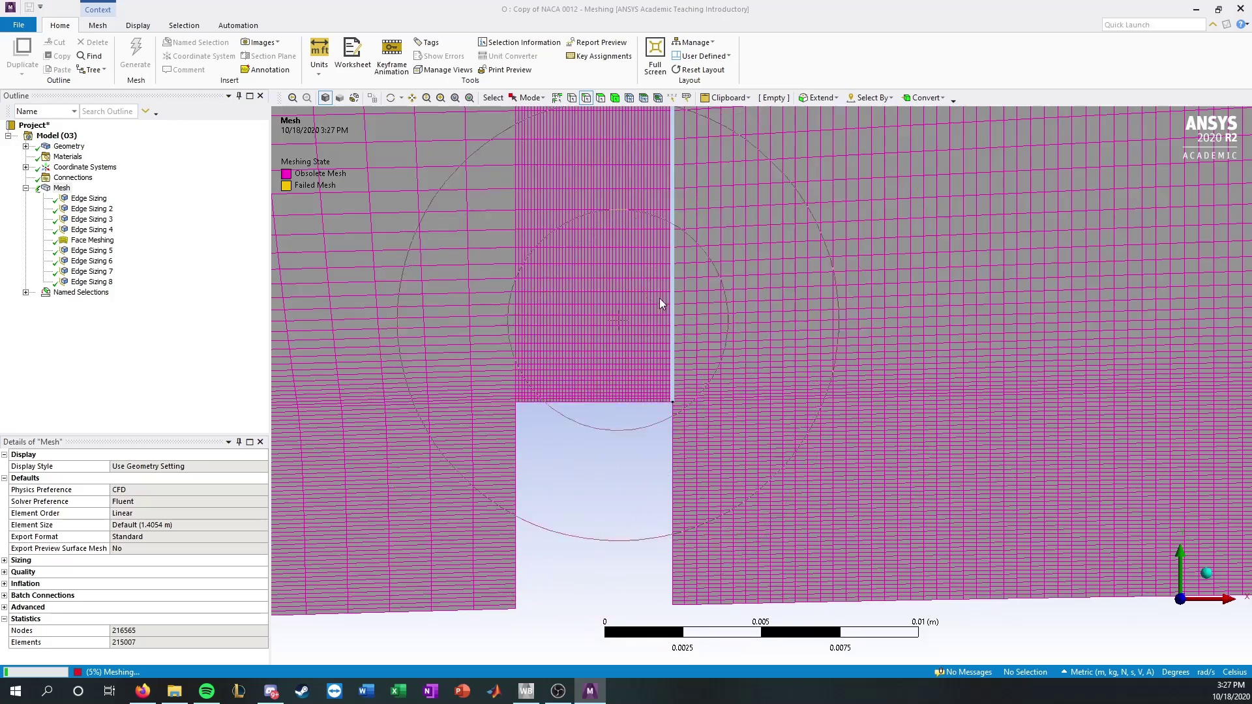
Step: Inspect the refined mesh around the slot and across the airfoil to the trailing edge
scroll(659, 299, down, 5)
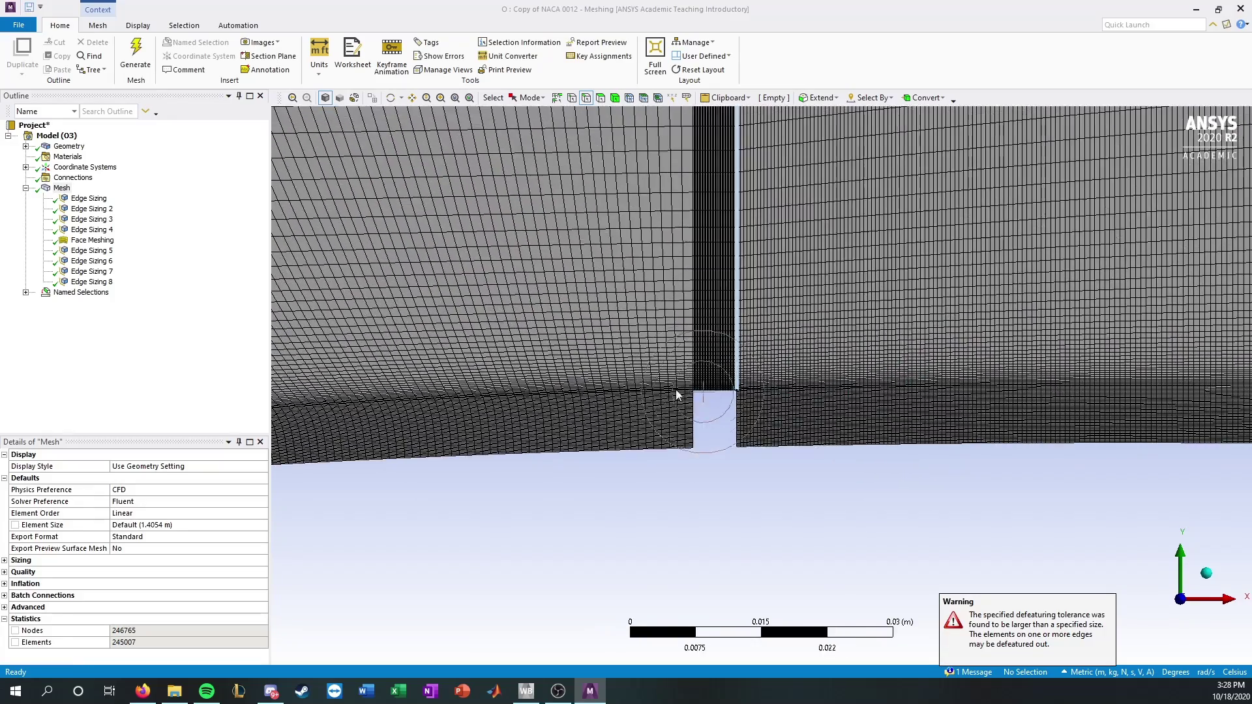
scroll(676, 394, up, 3)
scroll(916, 407, up, 2)
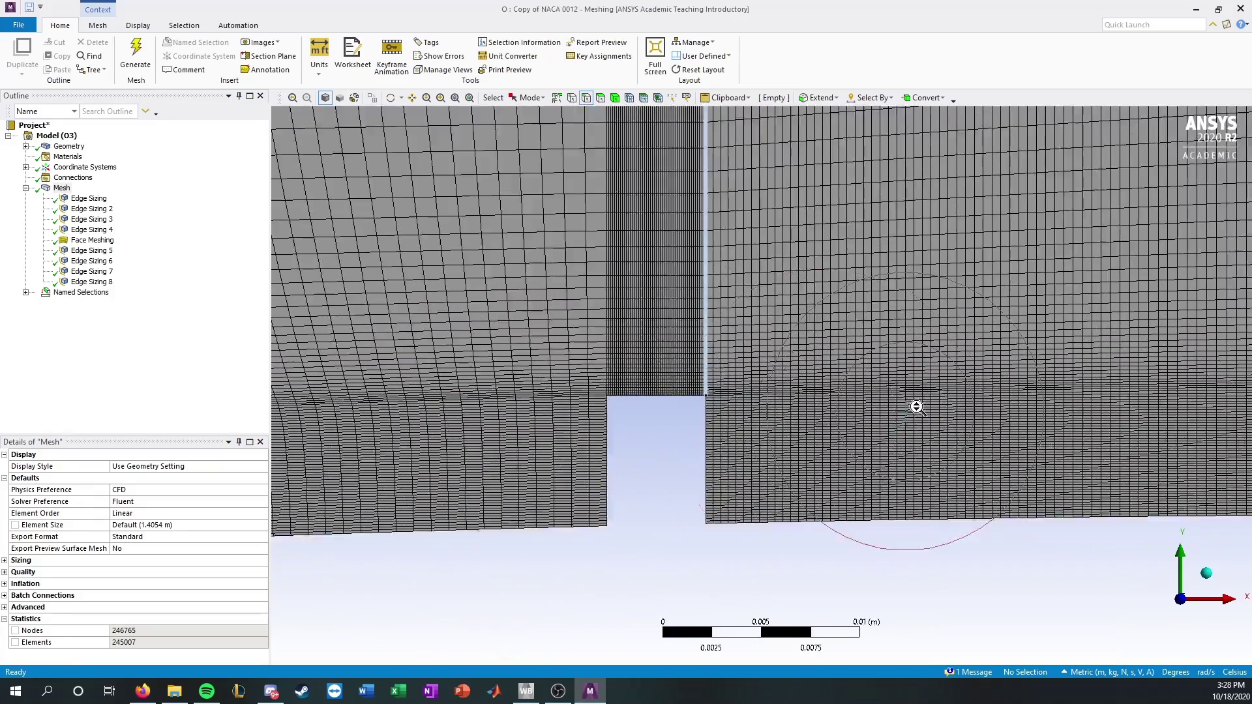
scroll(916, 407, down, 10)
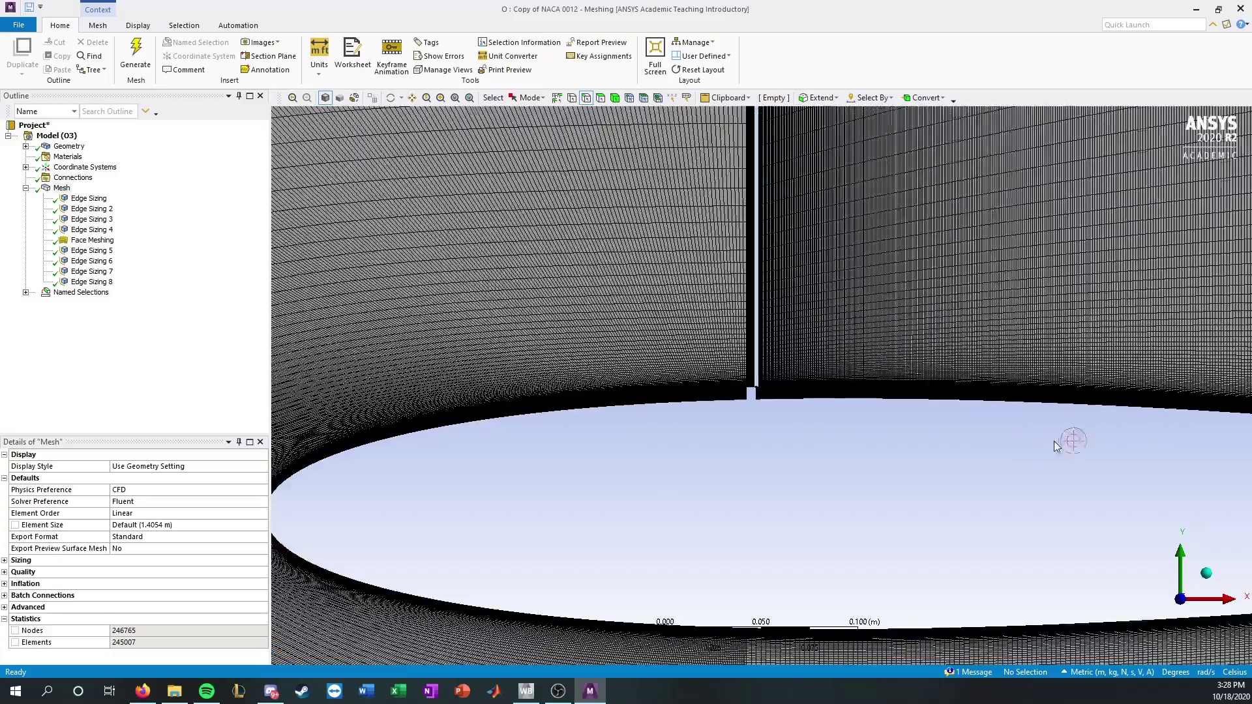
scroll(1055, 441, down, 7)
ctrl+middle_drag(1077, 464, 594, 481)
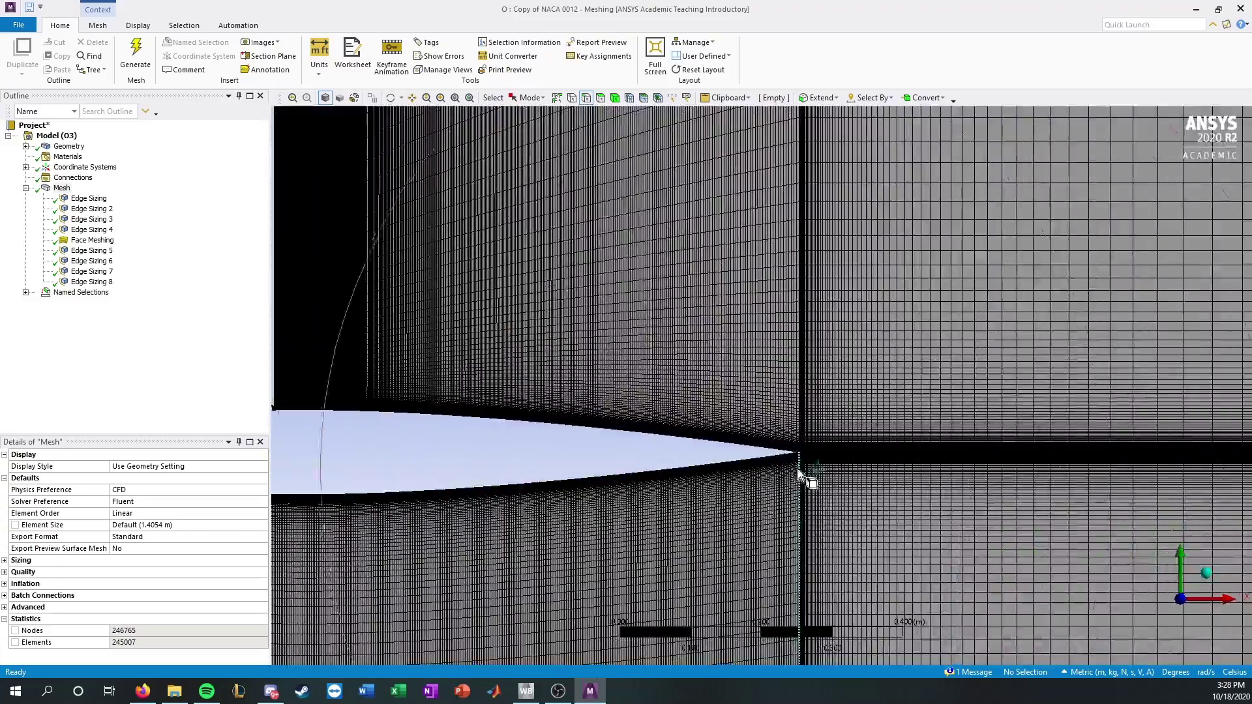
Step: Examine the first cell layer height along the airfoil's upper surface near the trailing edge against the scale ruler
scroll(801, 473, up, 6)
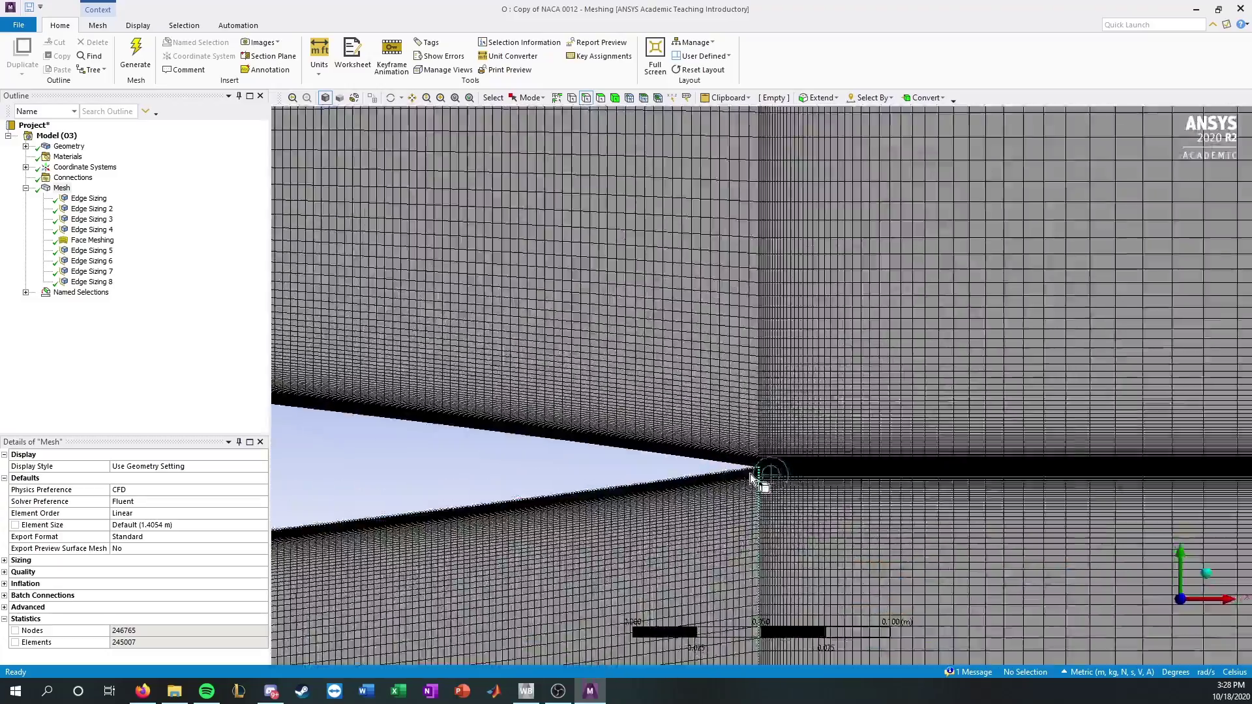
scroll(751, 478, up, 8)
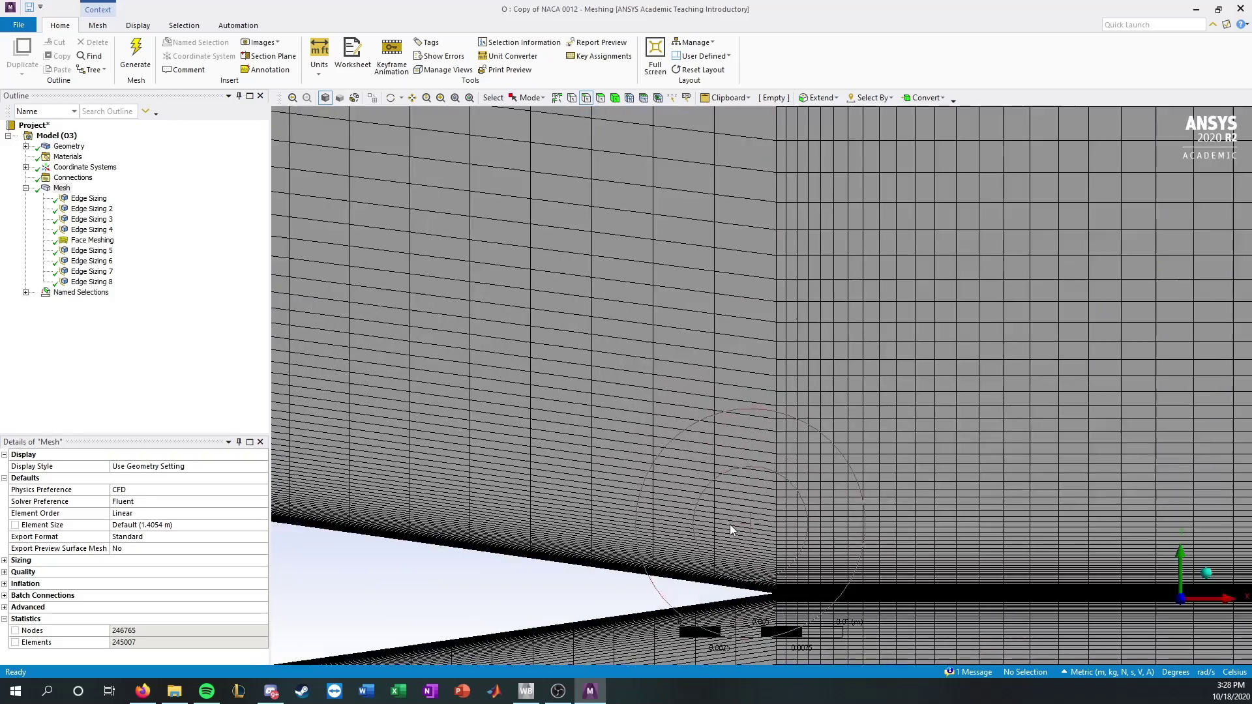
scroll(730, 524, up, 3)
ctrl+middle_drag(736, 561, 813, 390)
scroll(814, 449, up, 3)
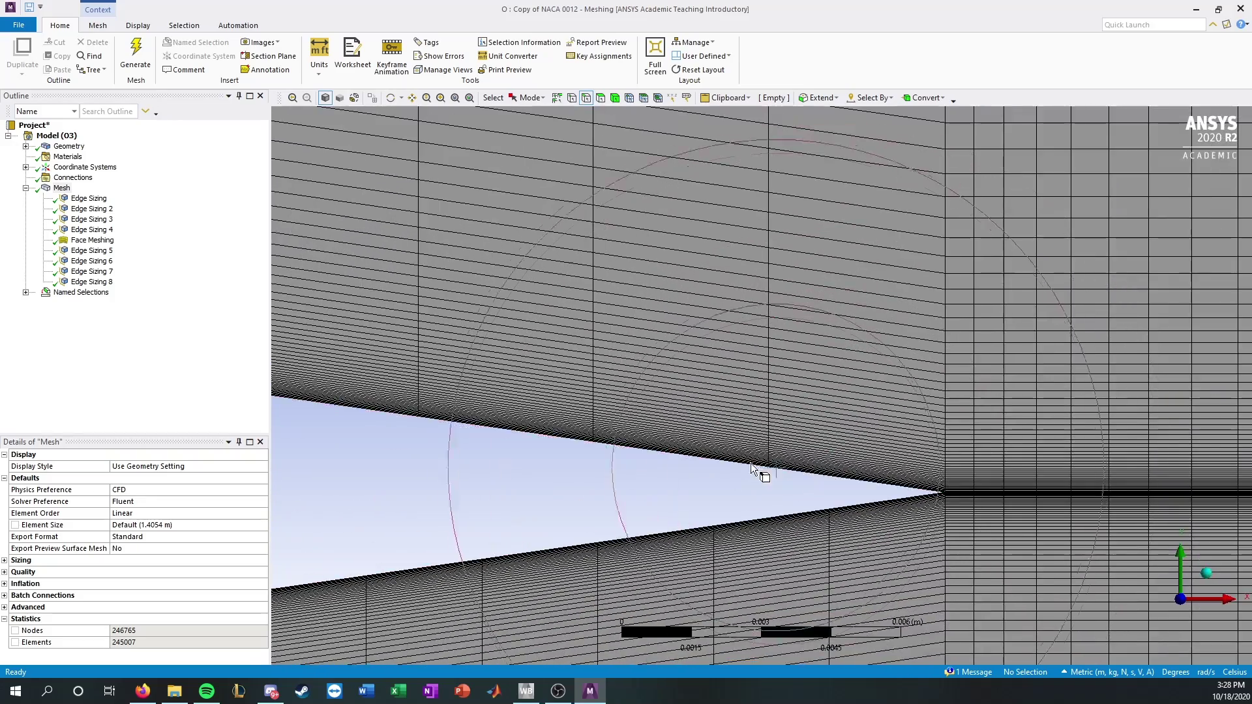
scroll(750, 463, up, 5)
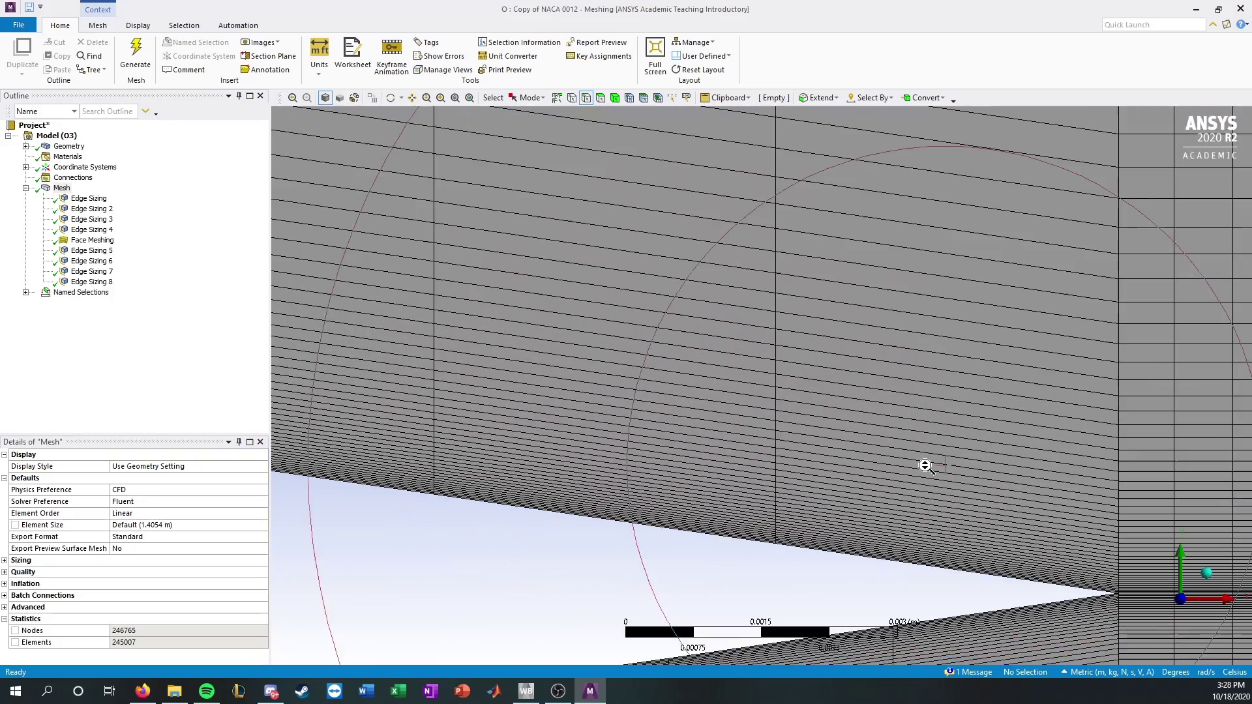
scroll(651, 440, up, 5)
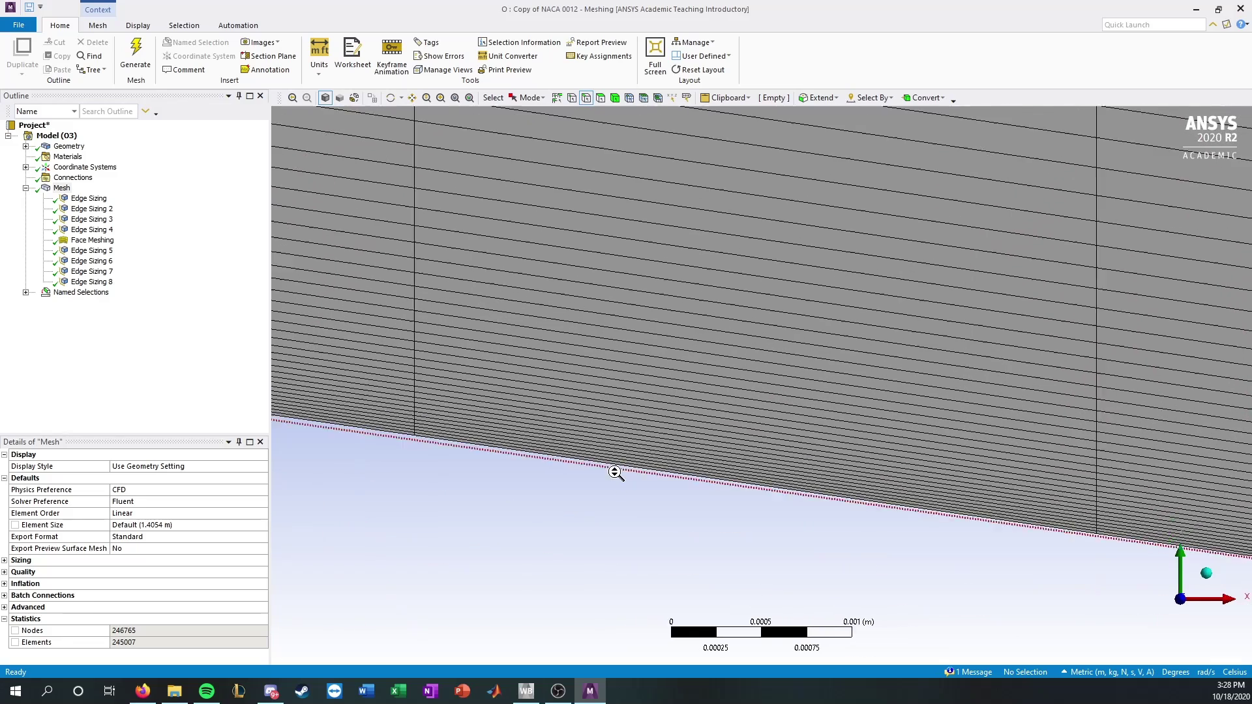
scroll(615, 474, up, 5)
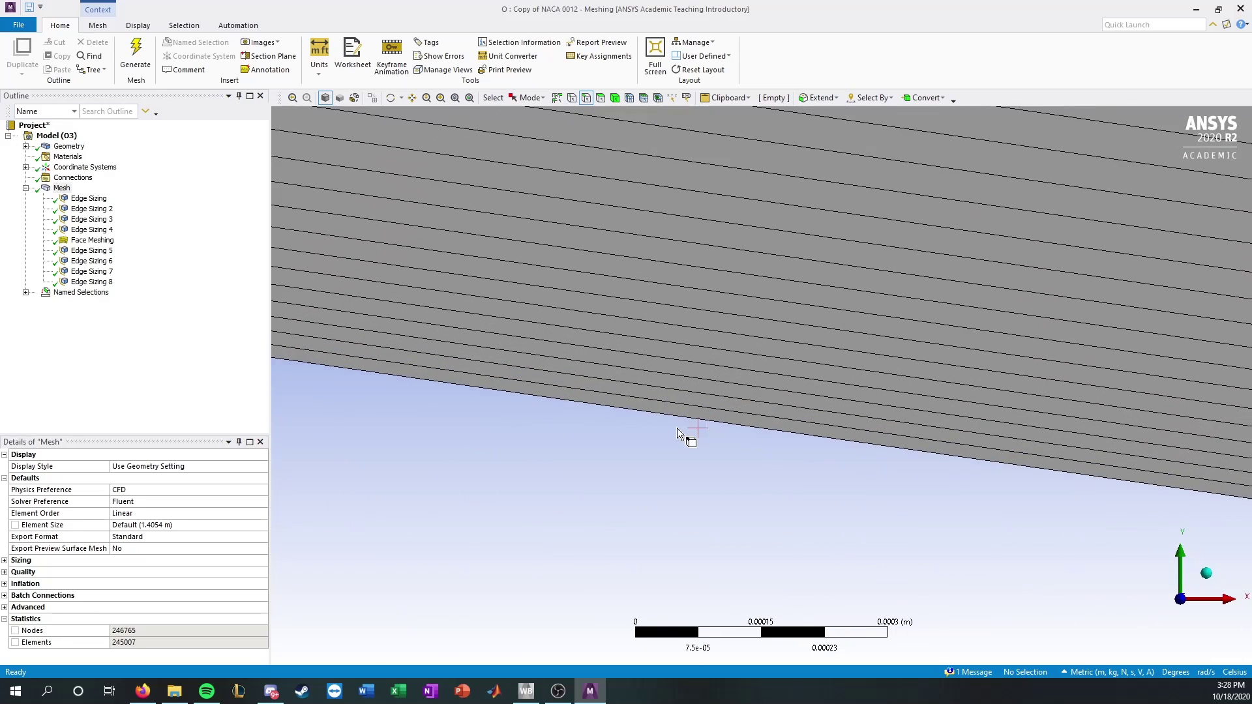
scroll(659, 419, up, 5)
ctrl+middle_drag(655, 429, 726, 498)
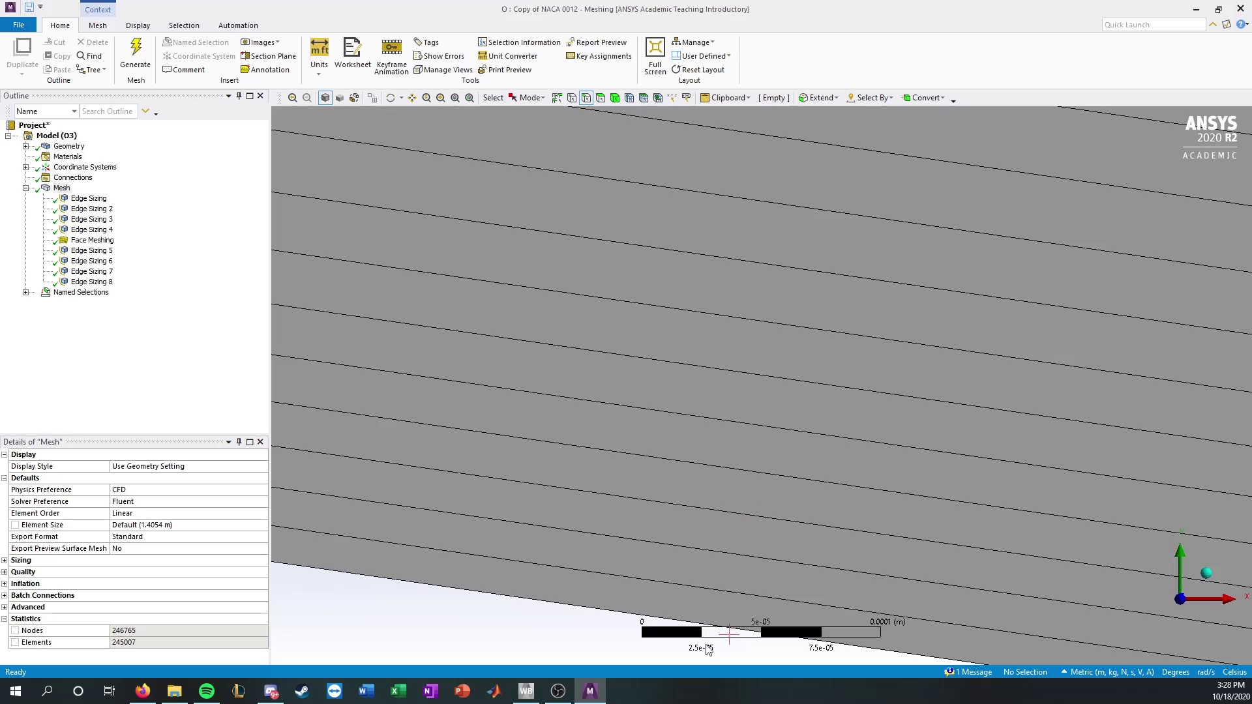
Step: Switch to Firefox, search for a y+ calculator in a new tab and open the Pointwise Y+ calculator
click(143, 691)
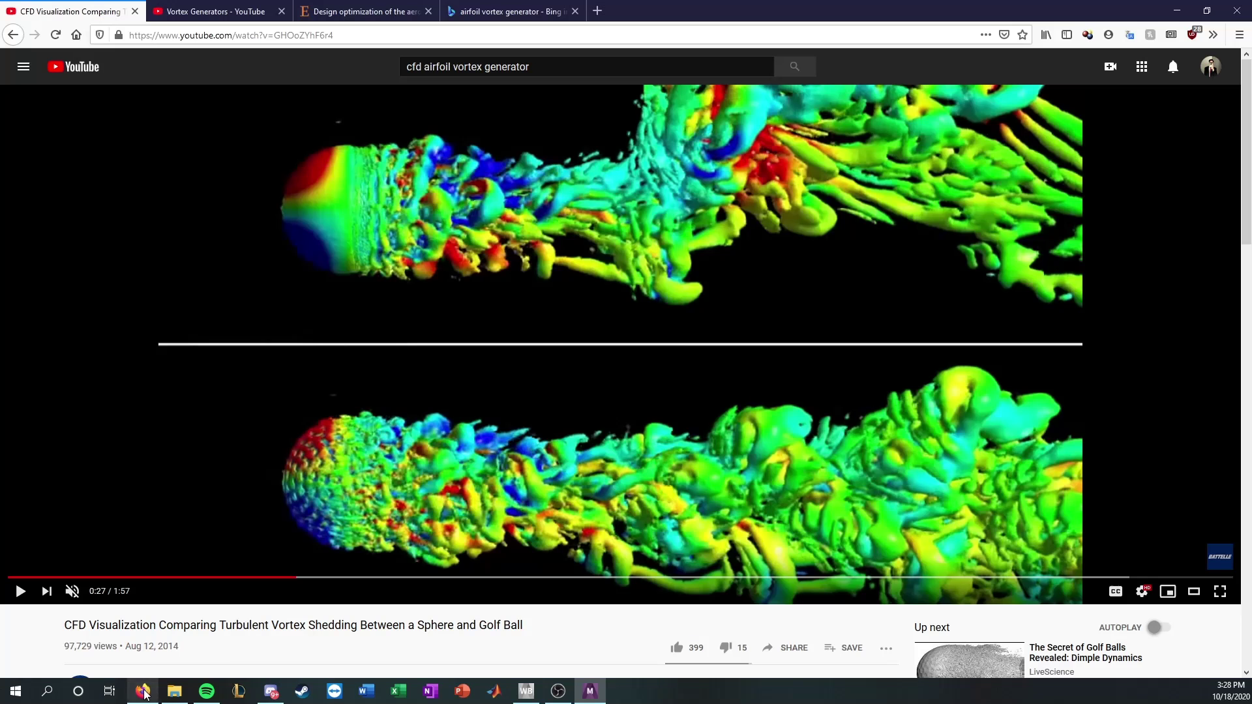
click(599, 11)
text(y+ c)
key(Down)
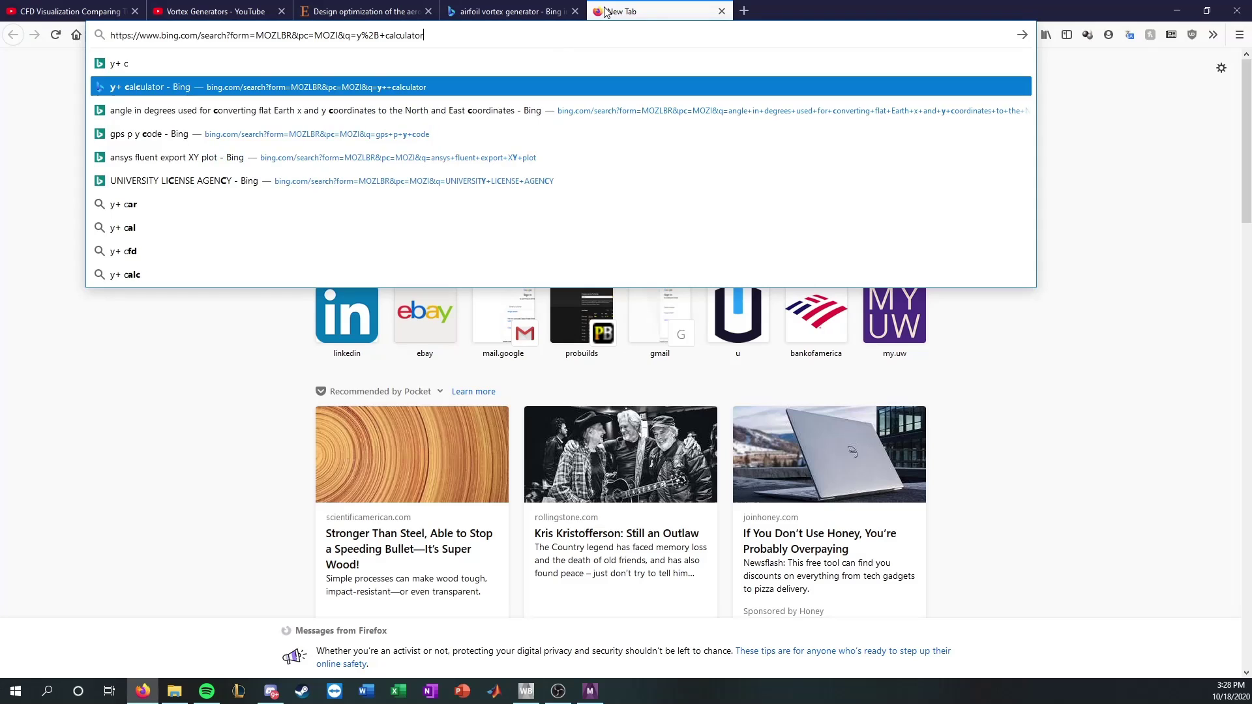
key(Return)
click(273, 168)
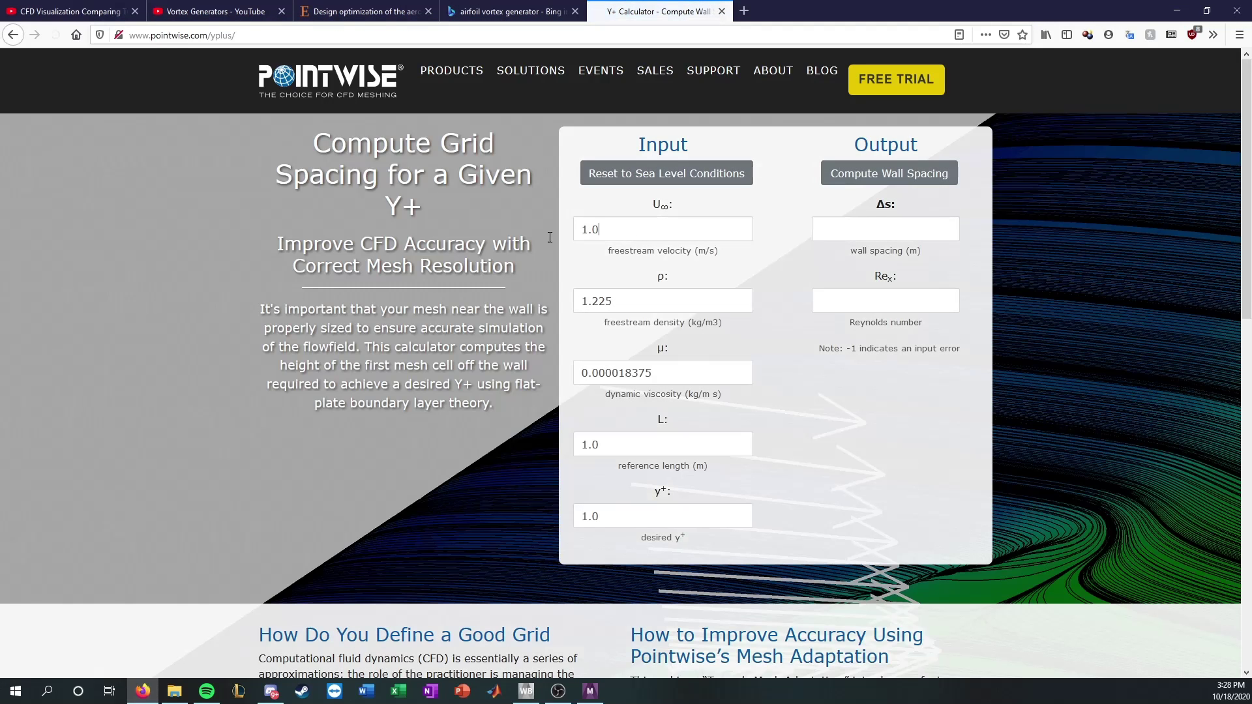
Step: Compute the wall spacing for a freestream velocity of 10 m/s, keeping the default air properties, reference length and desired y+ of 1.0
key(BackSpace)
key(BackSpace)
key(BackSpace)
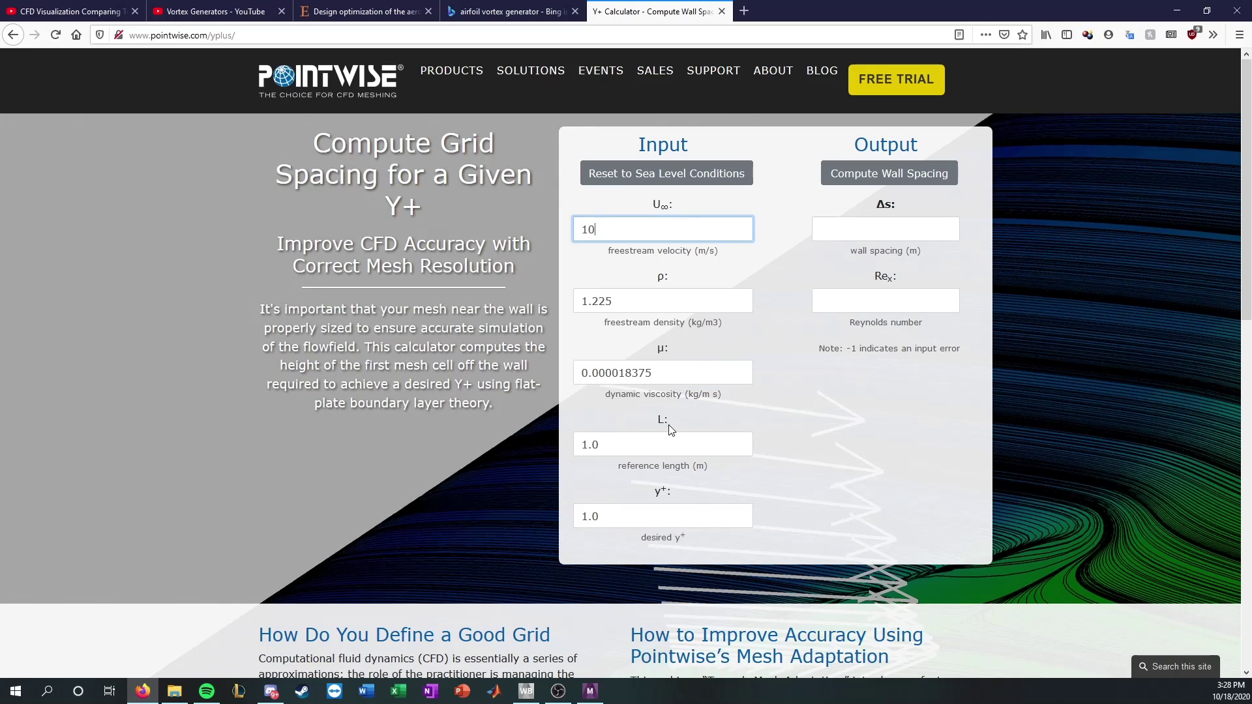
click(858, 175)
click(864, 228)
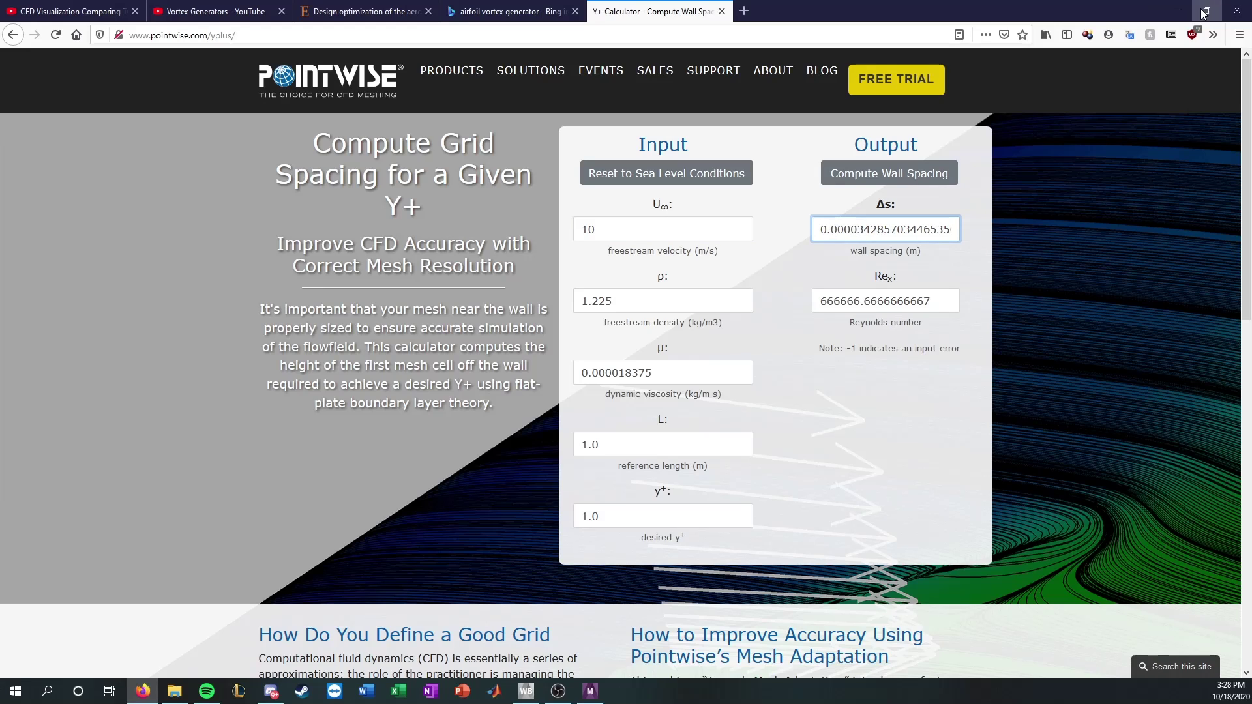
Step: Return to the Meshing window and examine the near-wall layers from the trailing edge forward along the airfoil
click(1177, 10)
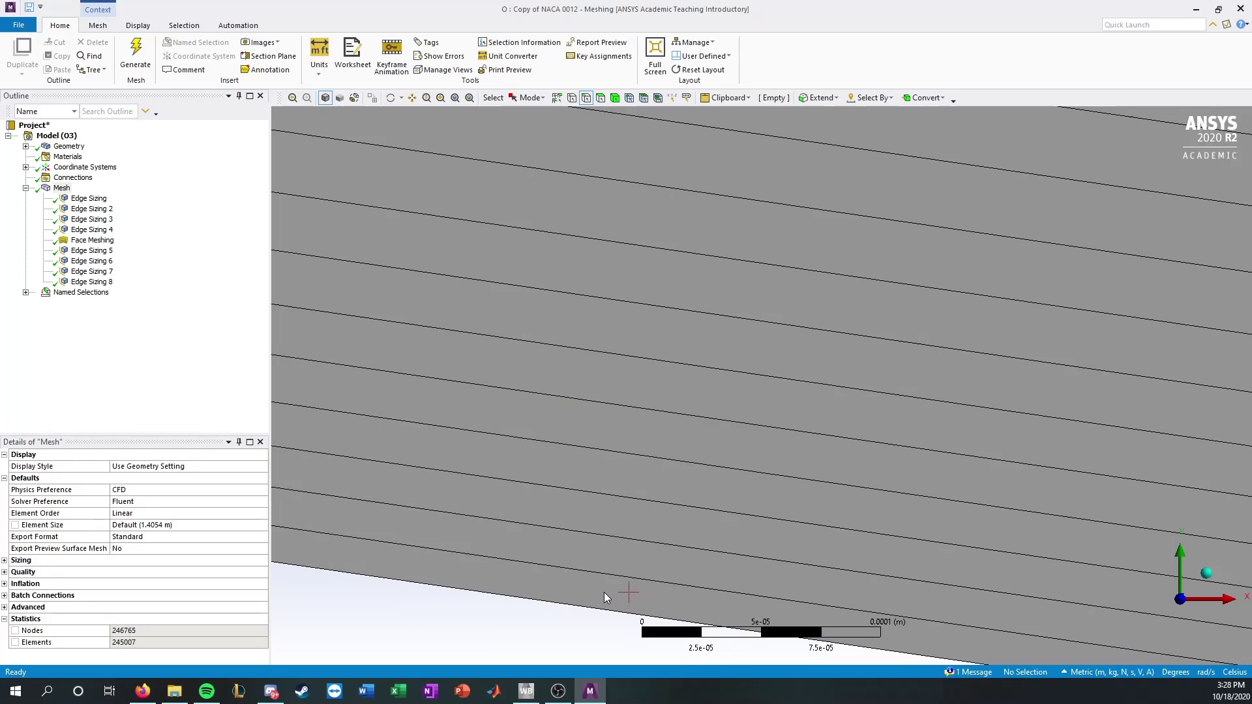
scroll(604, 591, down, 8)
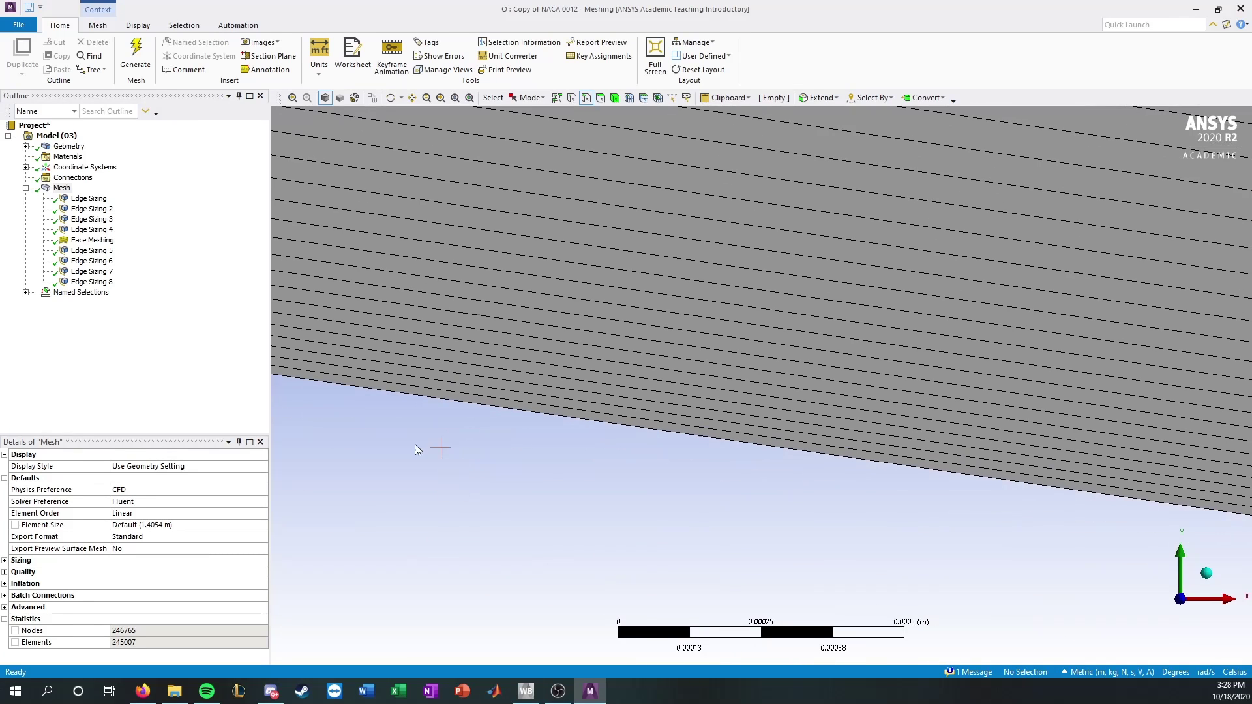
scroll(441, 434, down, 5)
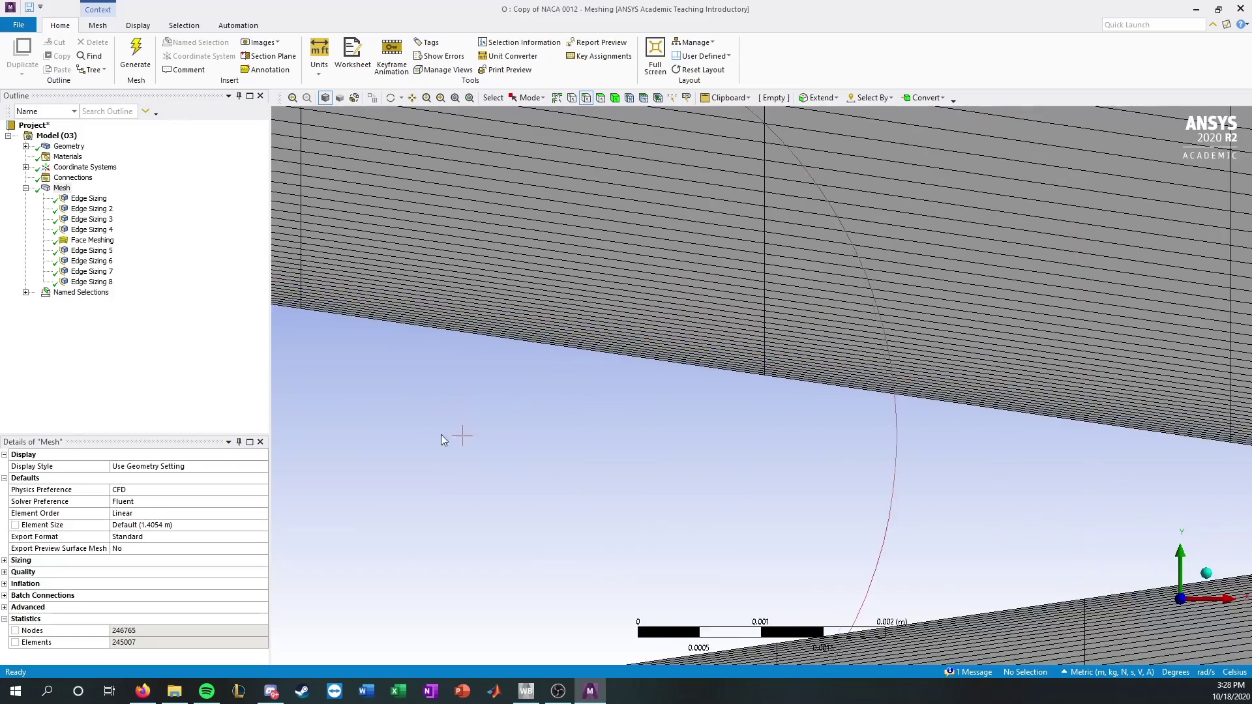
scroll(441, 434, down, 7)
ctrl+middle_drag(378, 394, 1140, 380)
scroll(414, 382, down, 7)
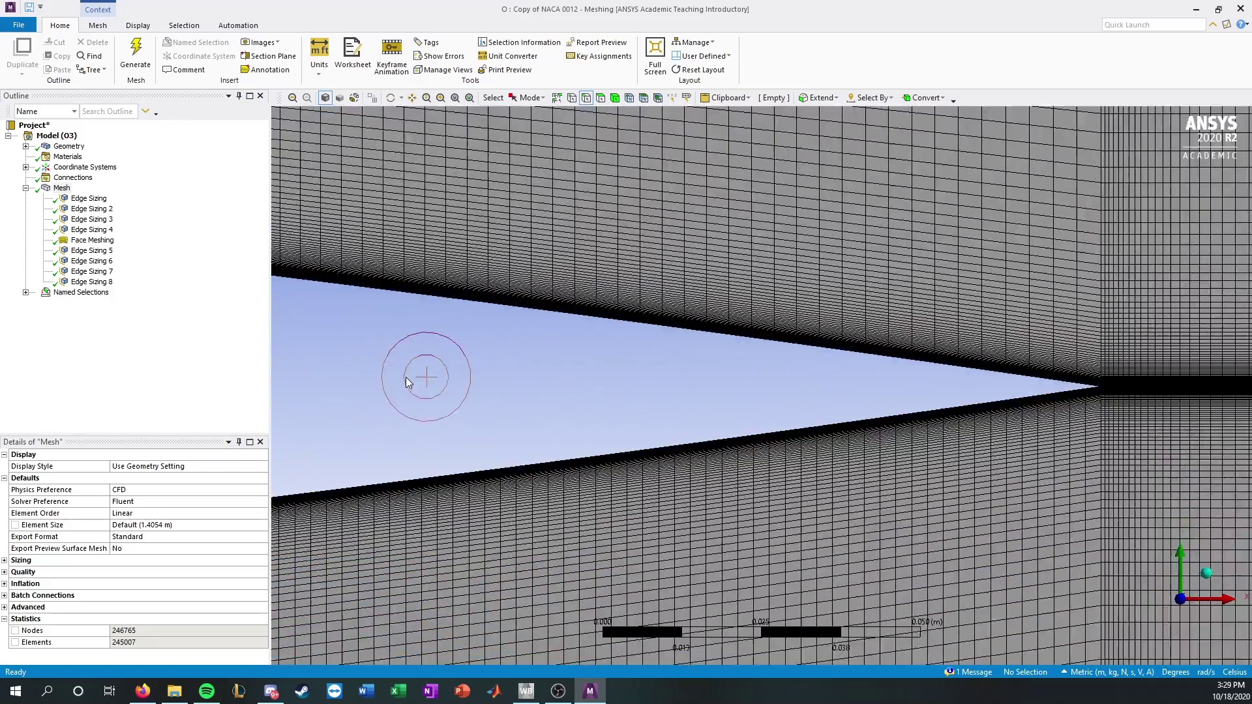
scroll(391, 385, up, 5)
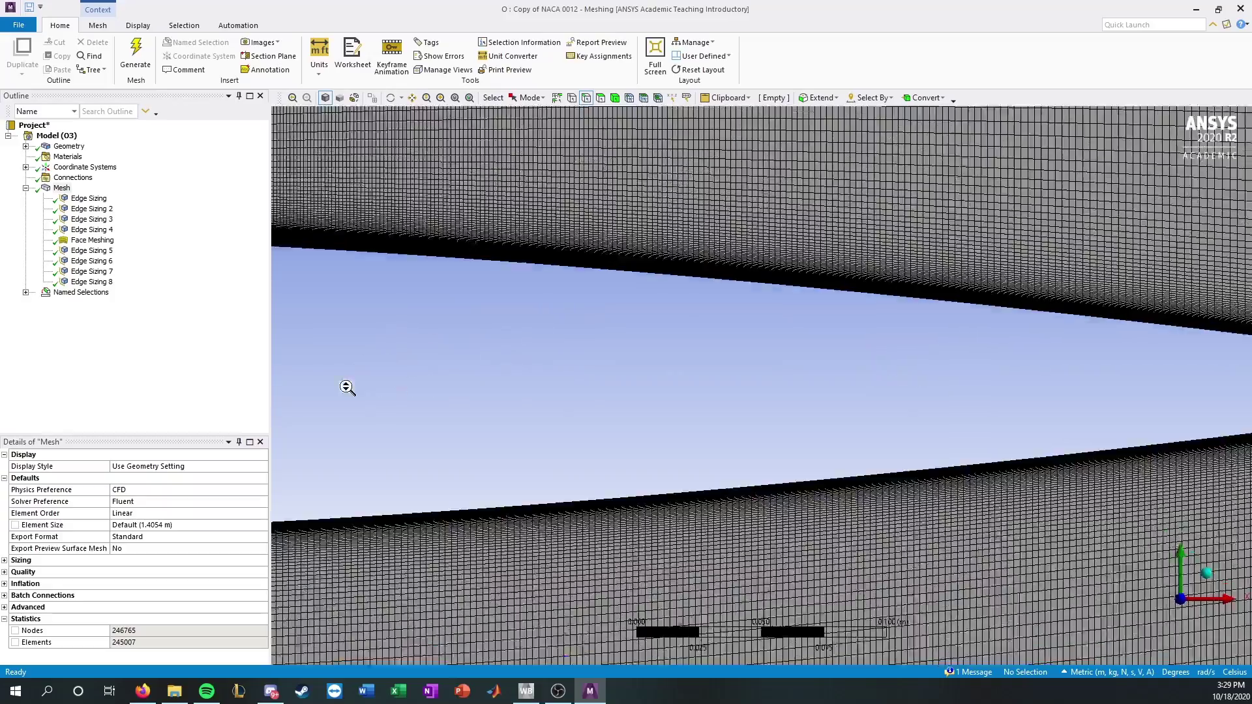
scroll(346, 387, down, 6)
Step: Inspect the mesh inside the slot and compare its cell sizes with the neighbouring blocks
scroll(705, 391, up, 8)
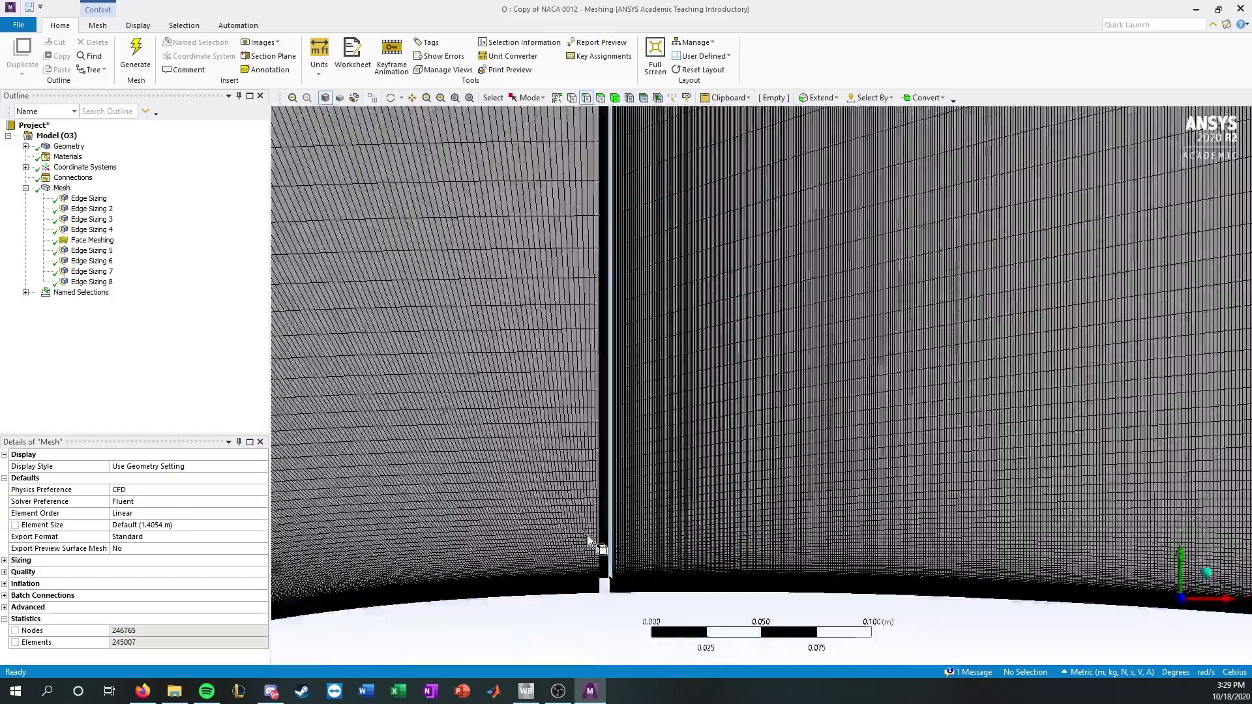
scroll(588, 535, up, 6)
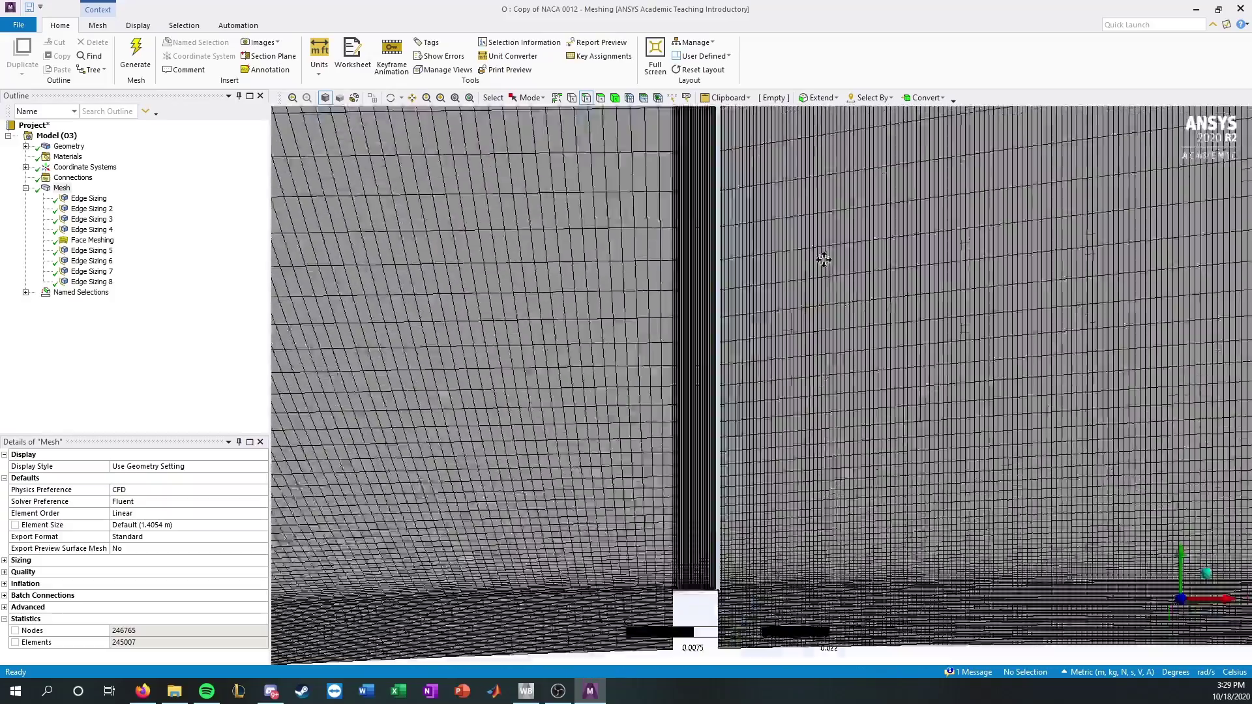
scroll(757, 414, up, 5)
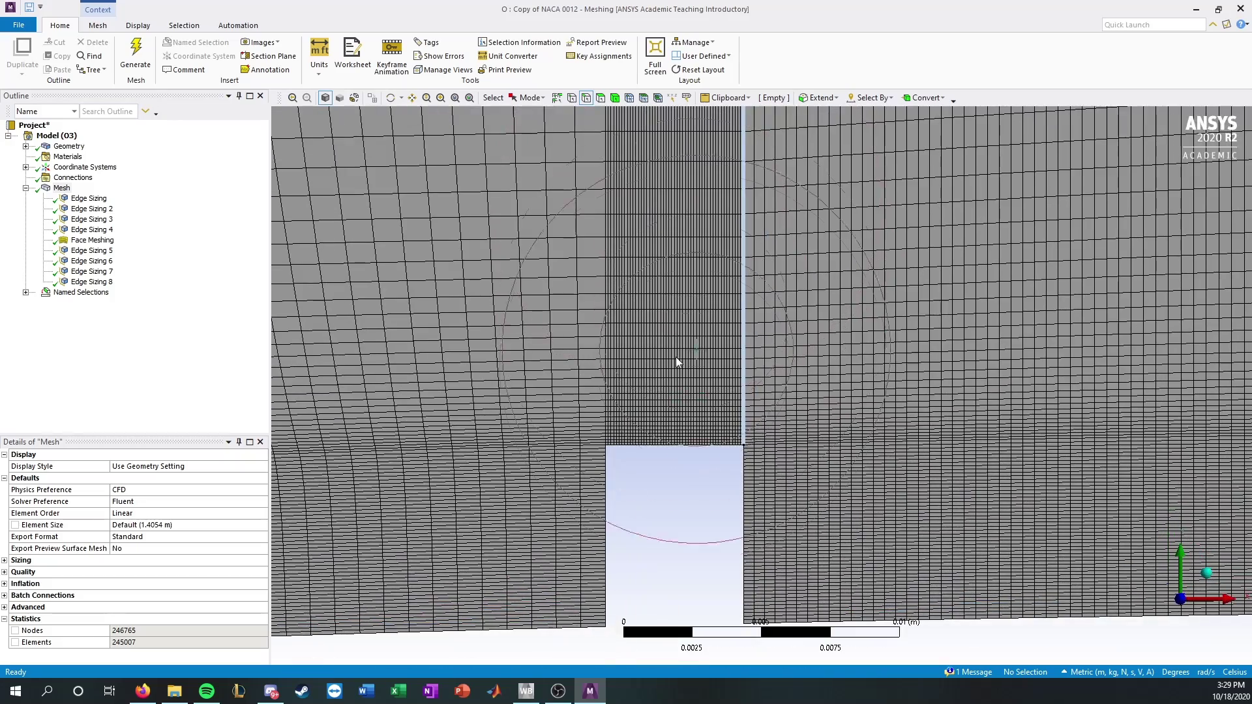
scroll(676, 358, up, 6)
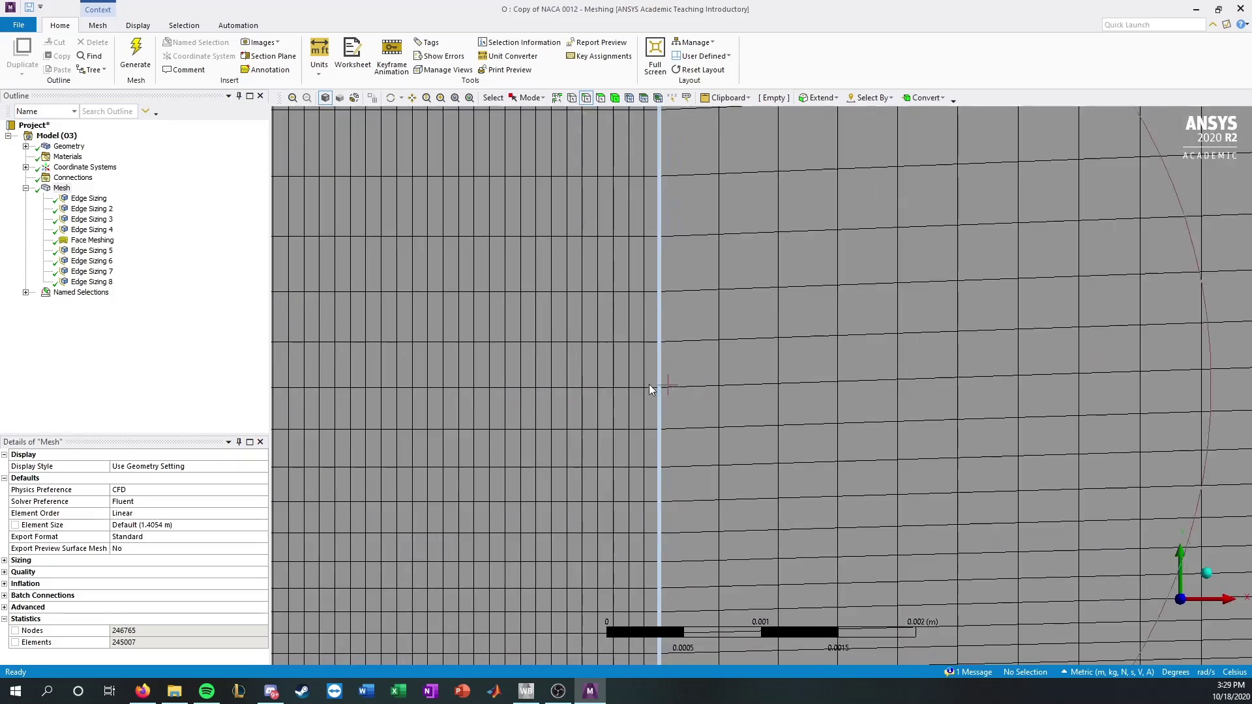
ctrl+middle_drag(648, 385, 836, 174)
scroll(670, 363, up, 5)
ctrl+middle_drag(669, 329, 658, 305)
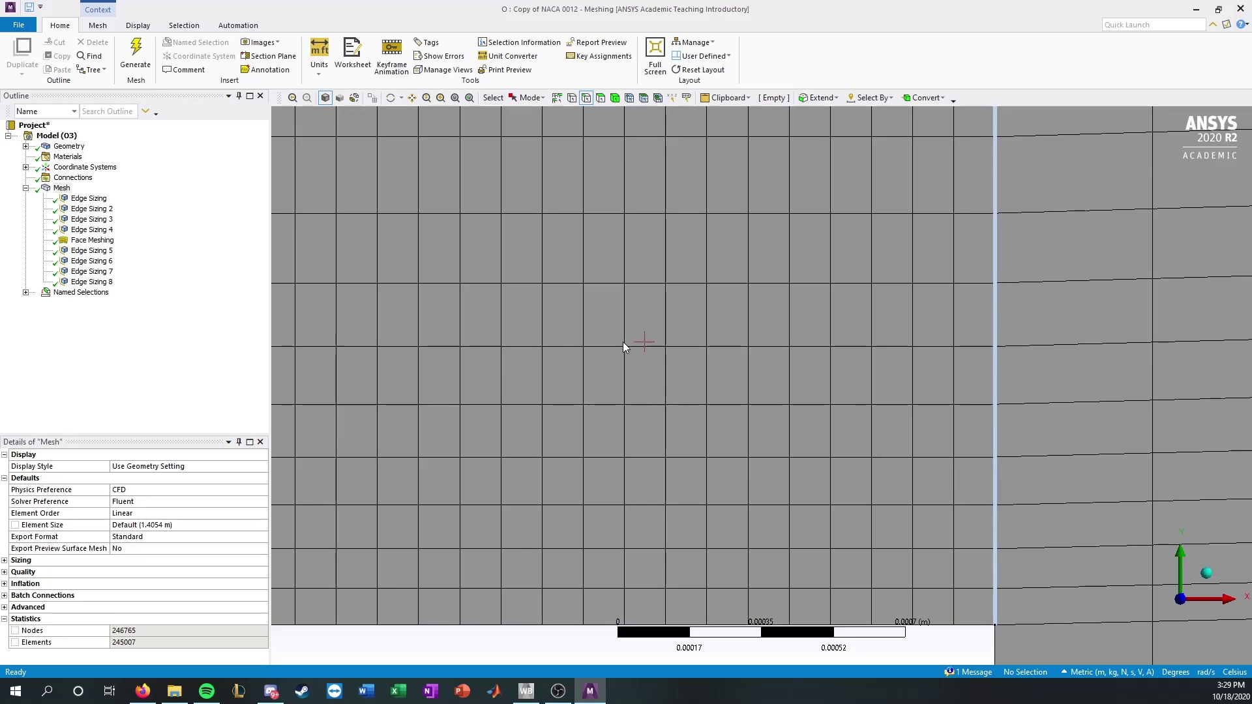
scroll(623, 368, down, 5)
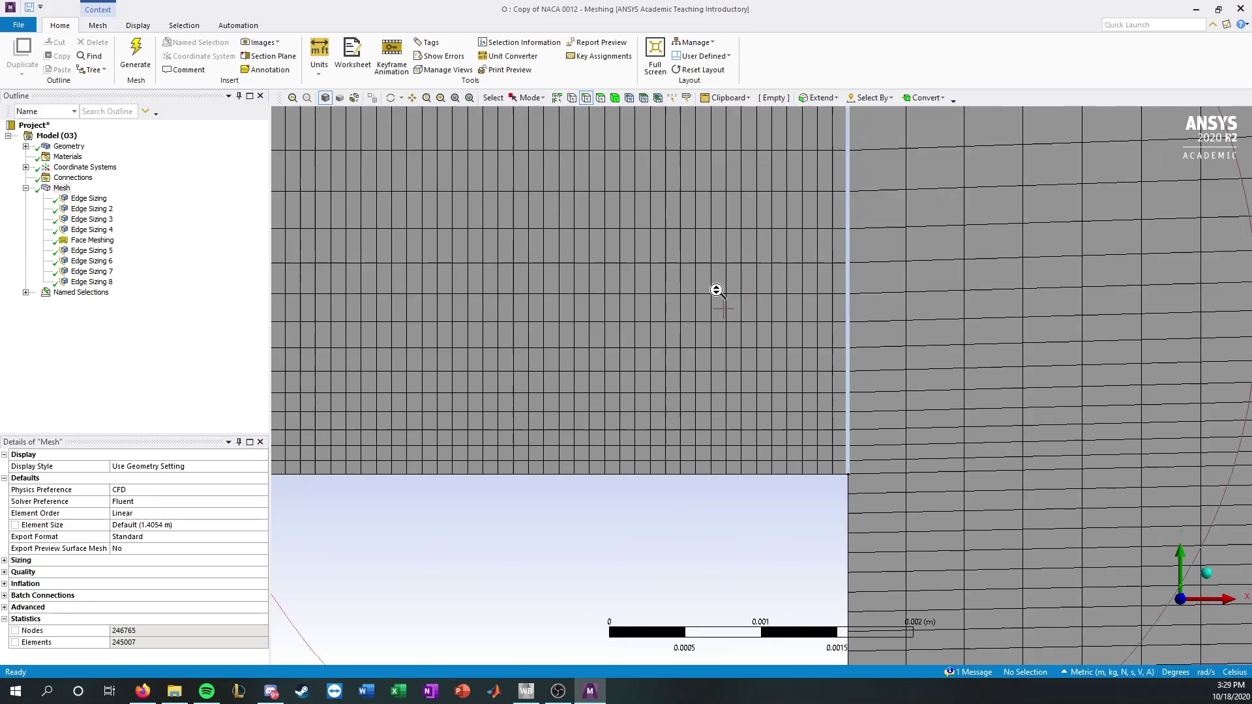
scroll(716, 292, down, 1)
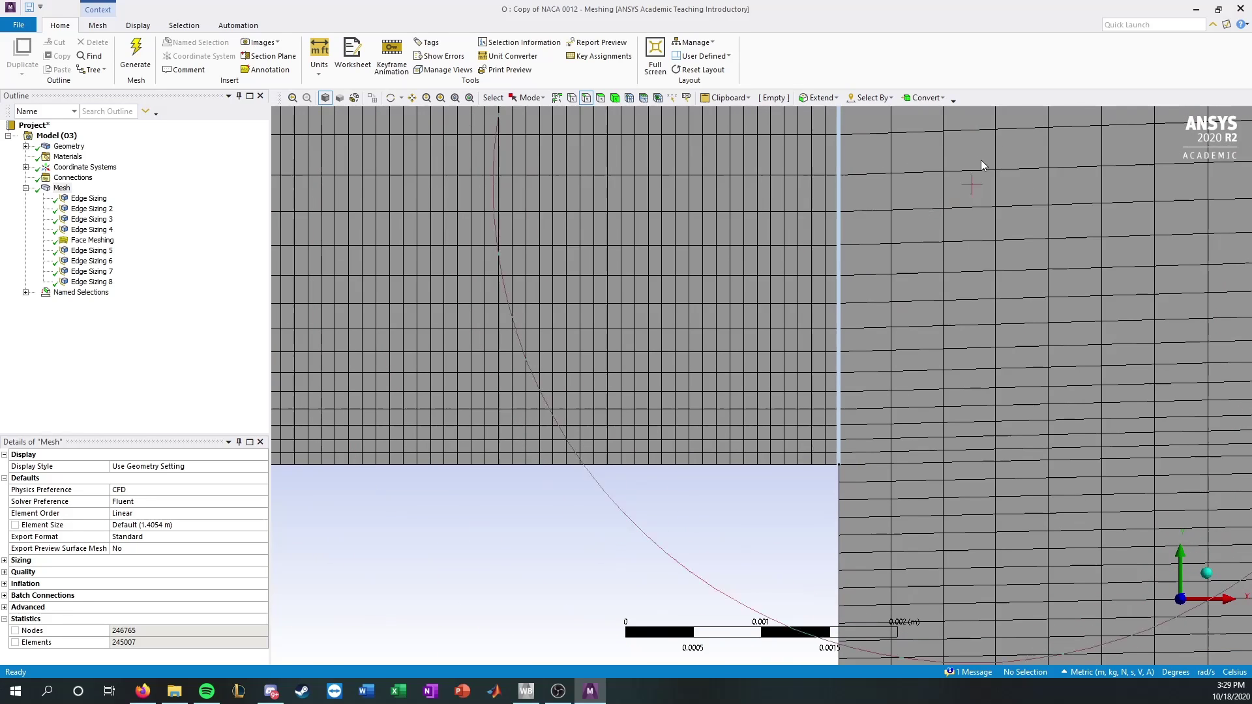
Step: Close the Meshing window and update the Mesh cell of system O, Copy of NACA 0012, in Workbench
click(1242, 9)
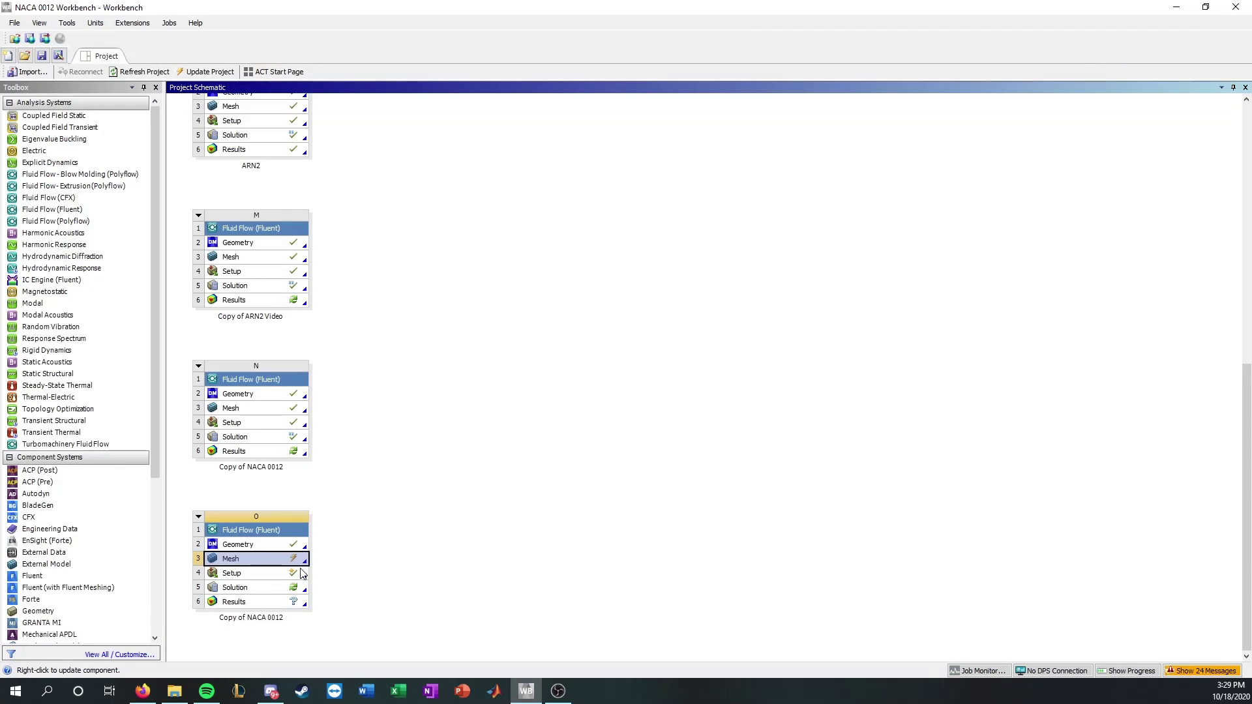
right_click(256, 563)
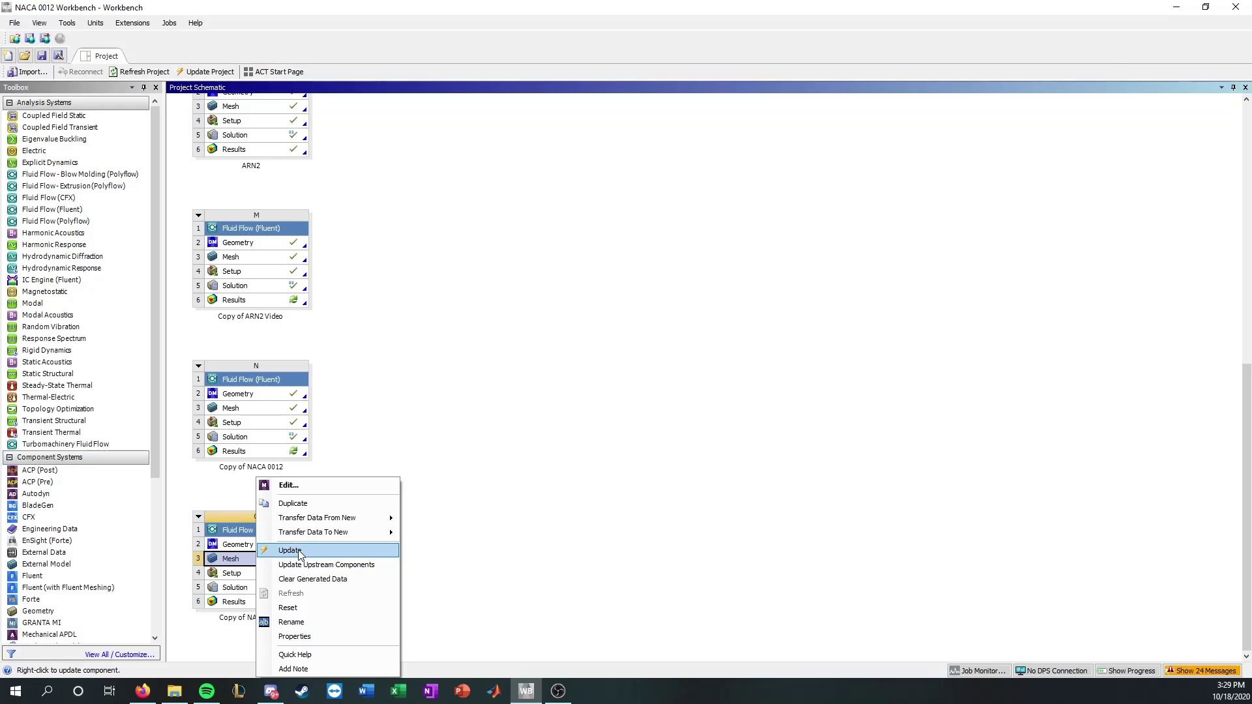
click(290, 551)
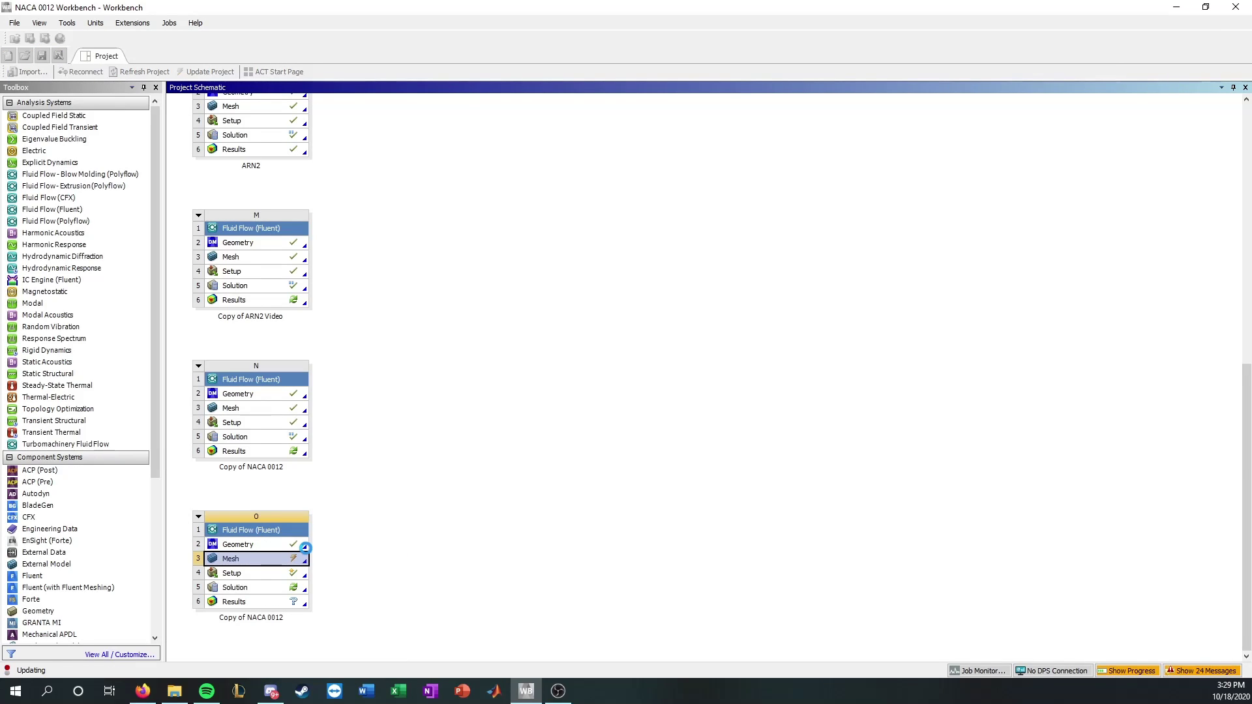
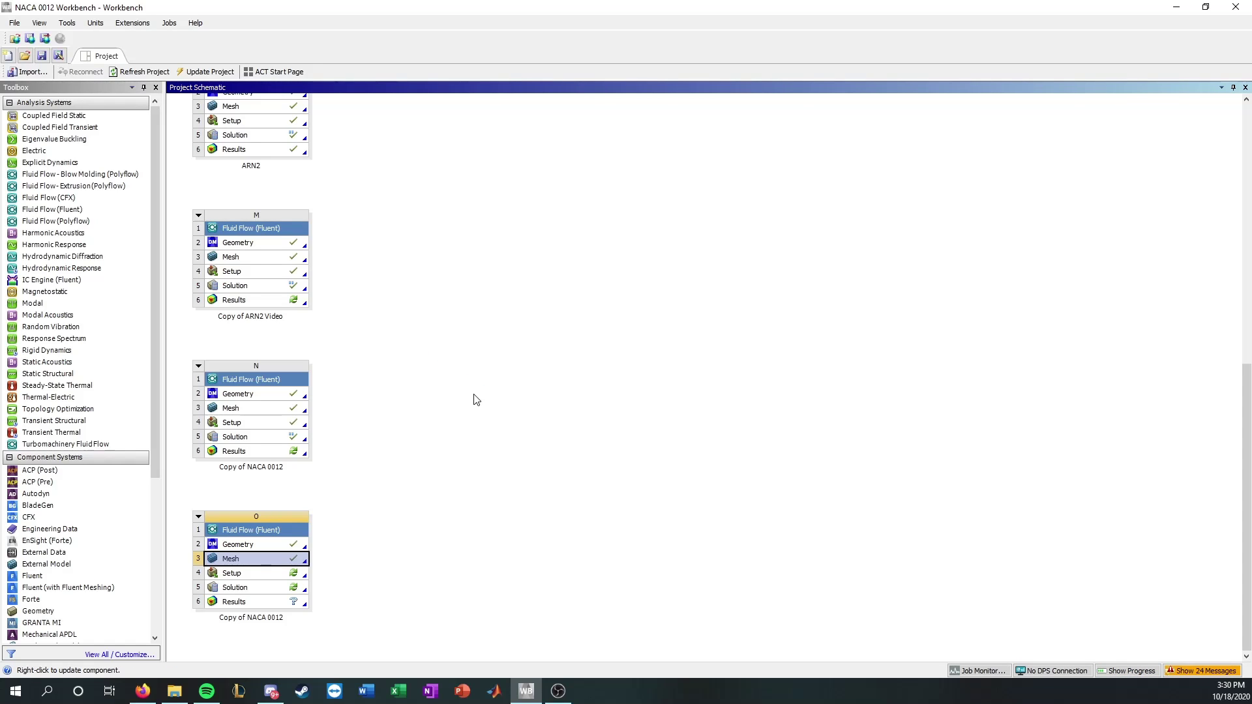
Step: Open the Setup of system O, Copy of NACA 0012, and start Fluent with Double Precision enabled
double_click(269, 573)
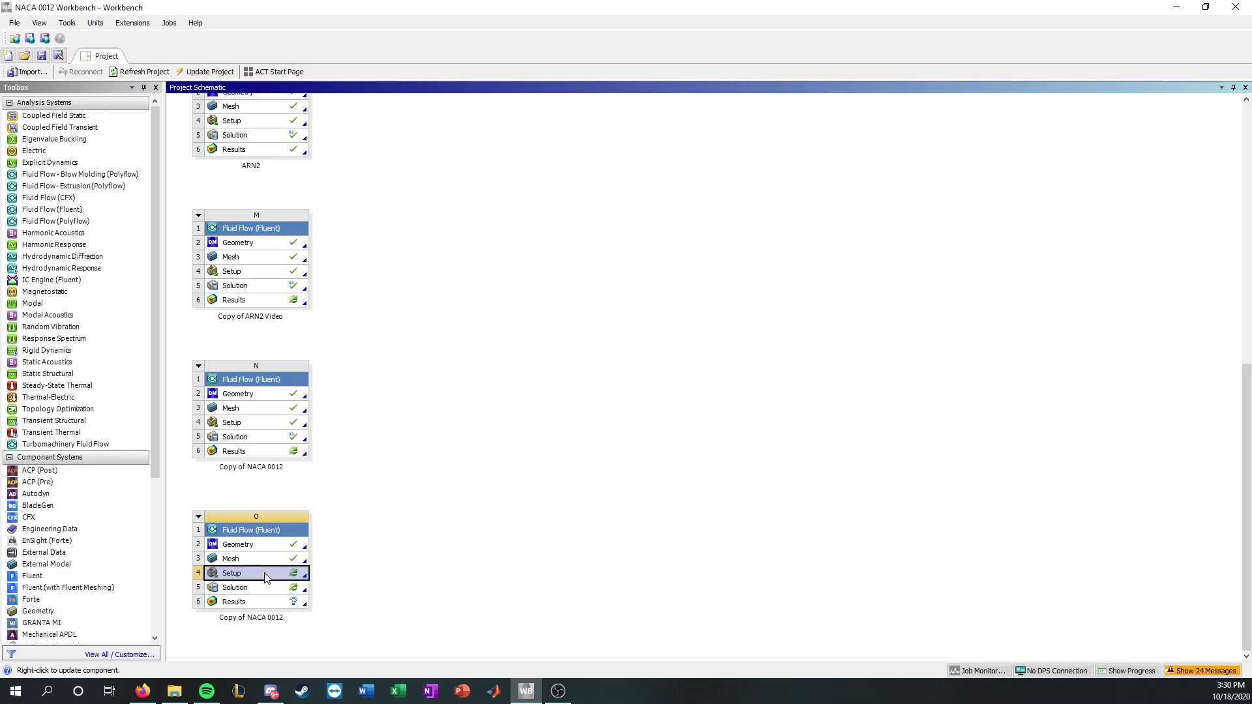
click(605, 389)
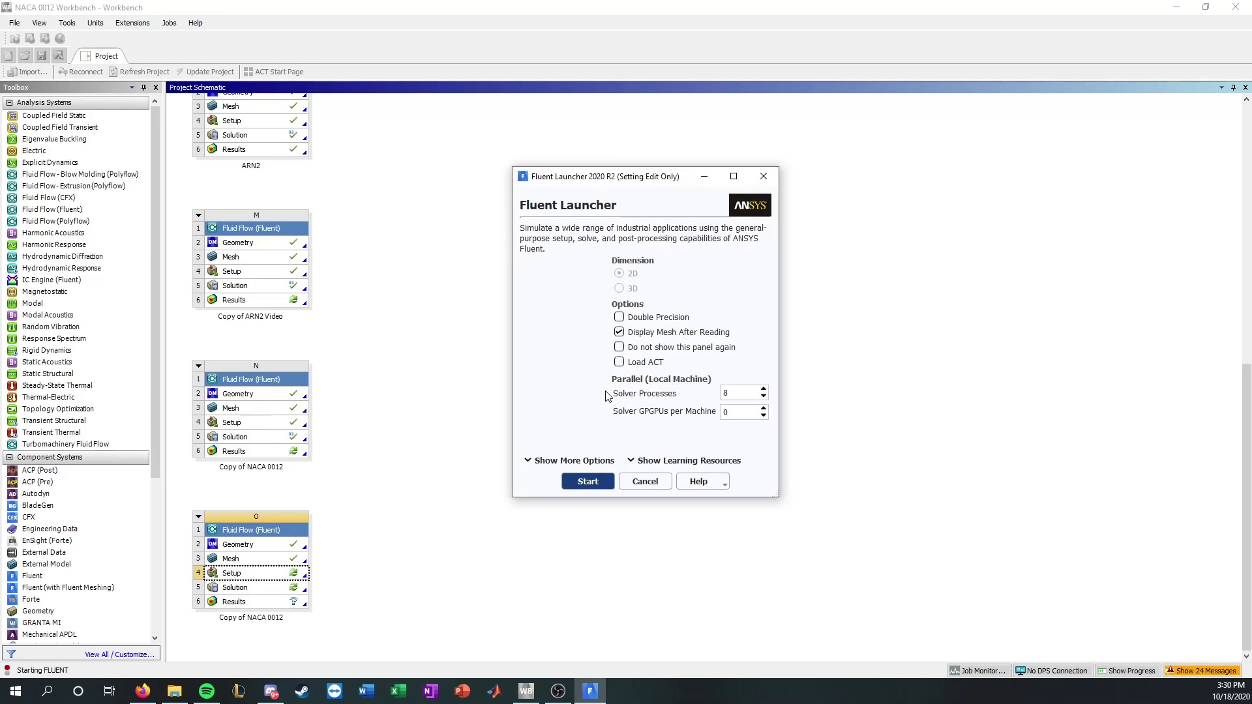
click(619, 318)
click(587, 484)
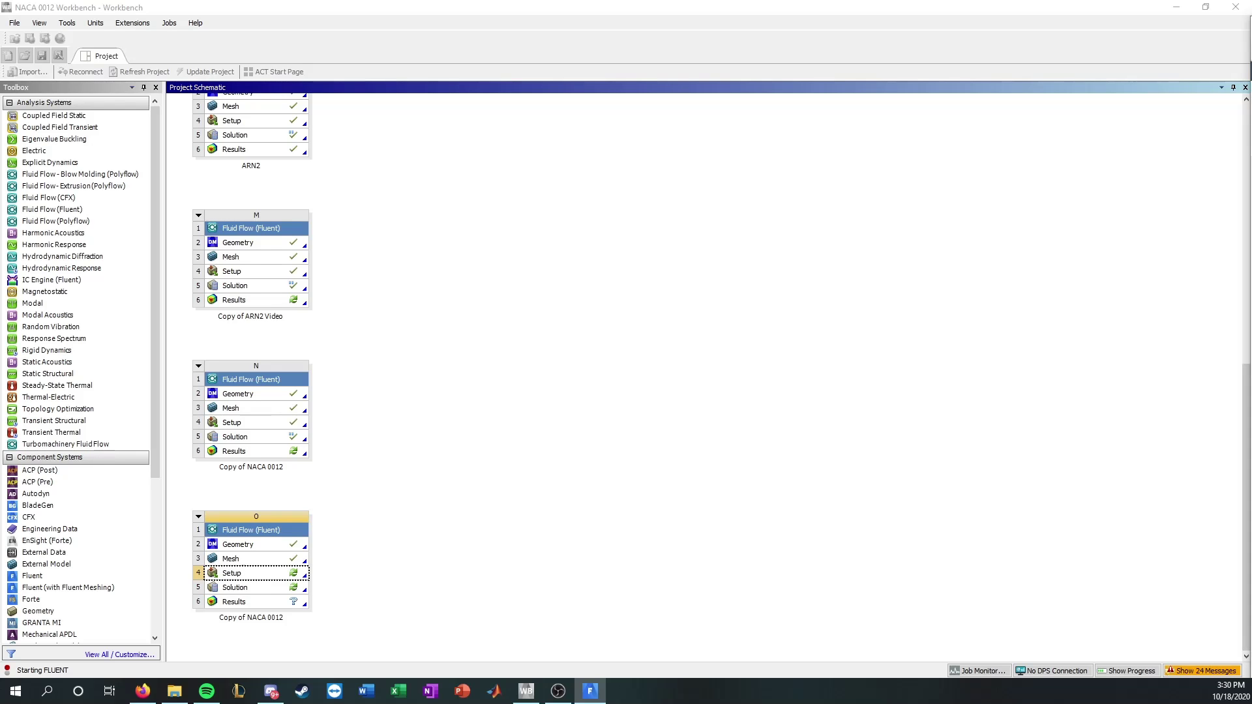
Step: Dismiss the solver note in Fluent and examine the loaded mesh around the airfoil
drag(1251, 27, 540, 0)
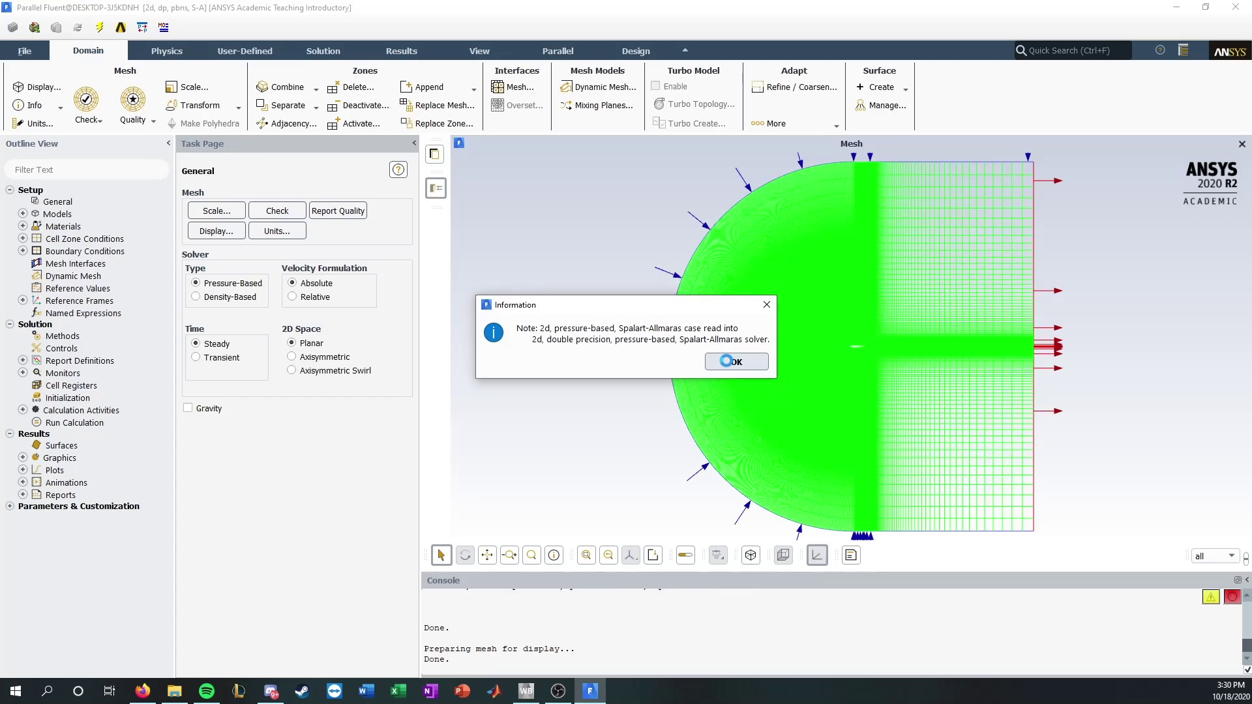
click(1079, 461)
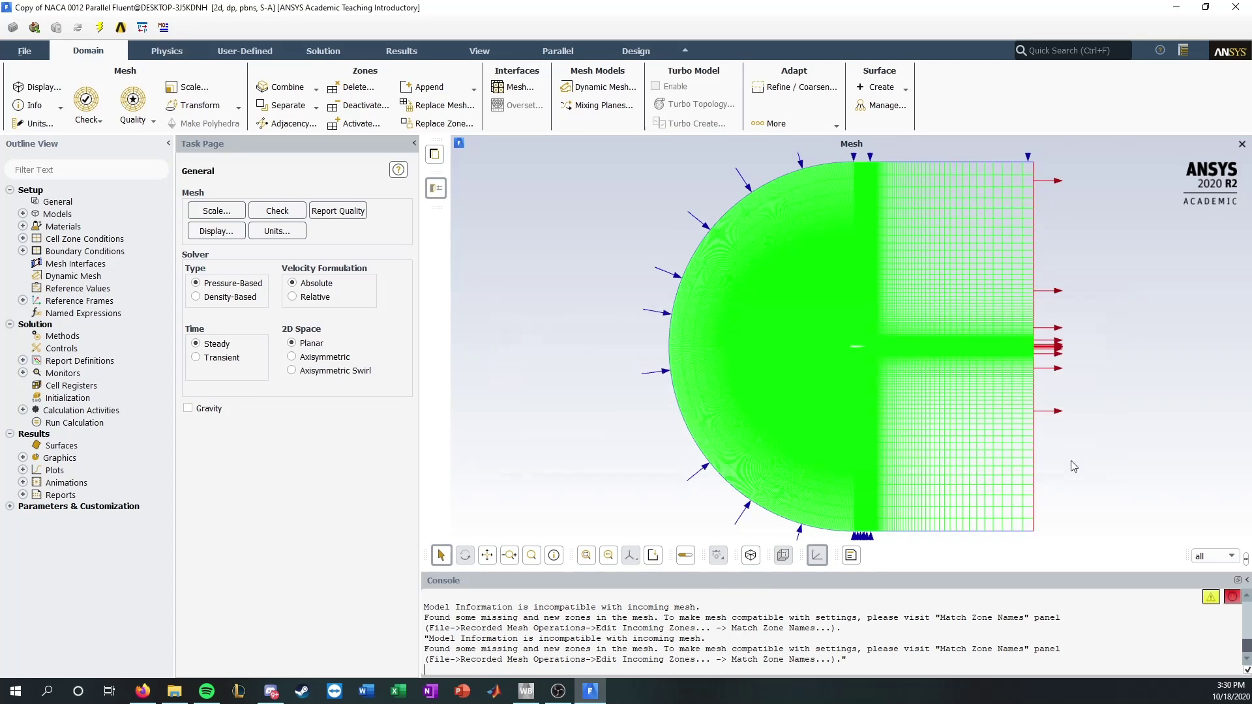
scroll(934, 202, up, 2)
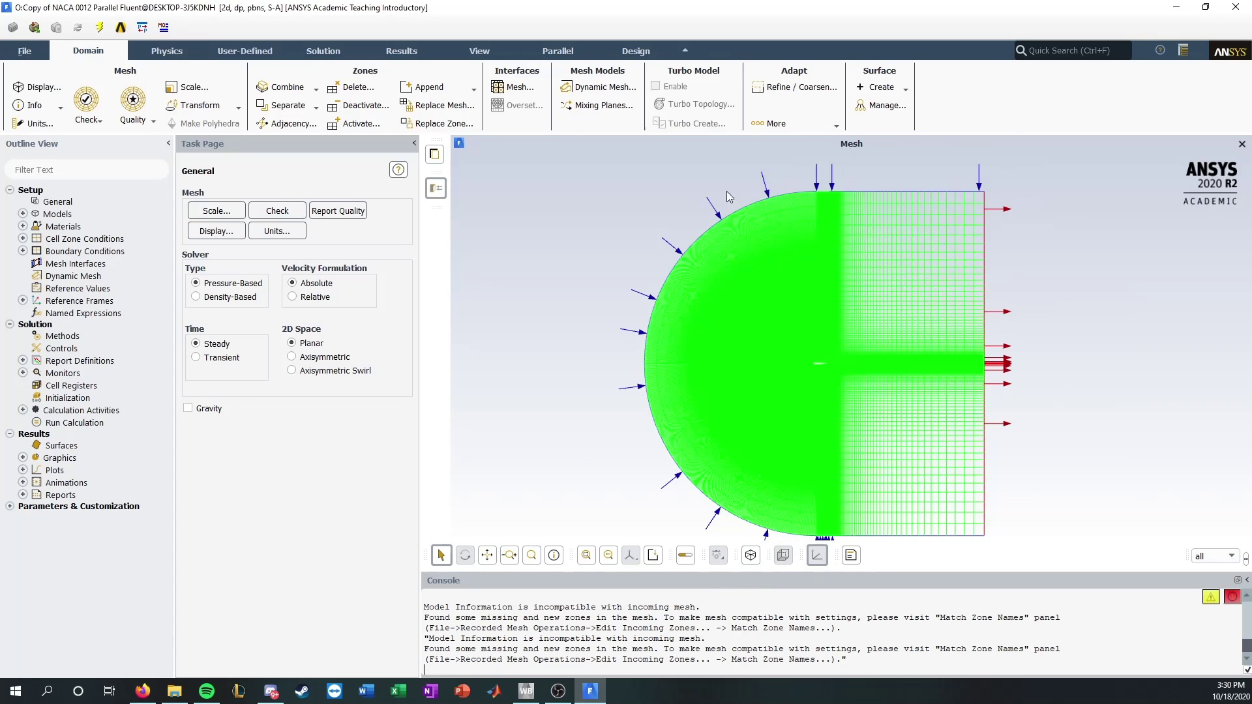
scroll(896, 463, up, 2)
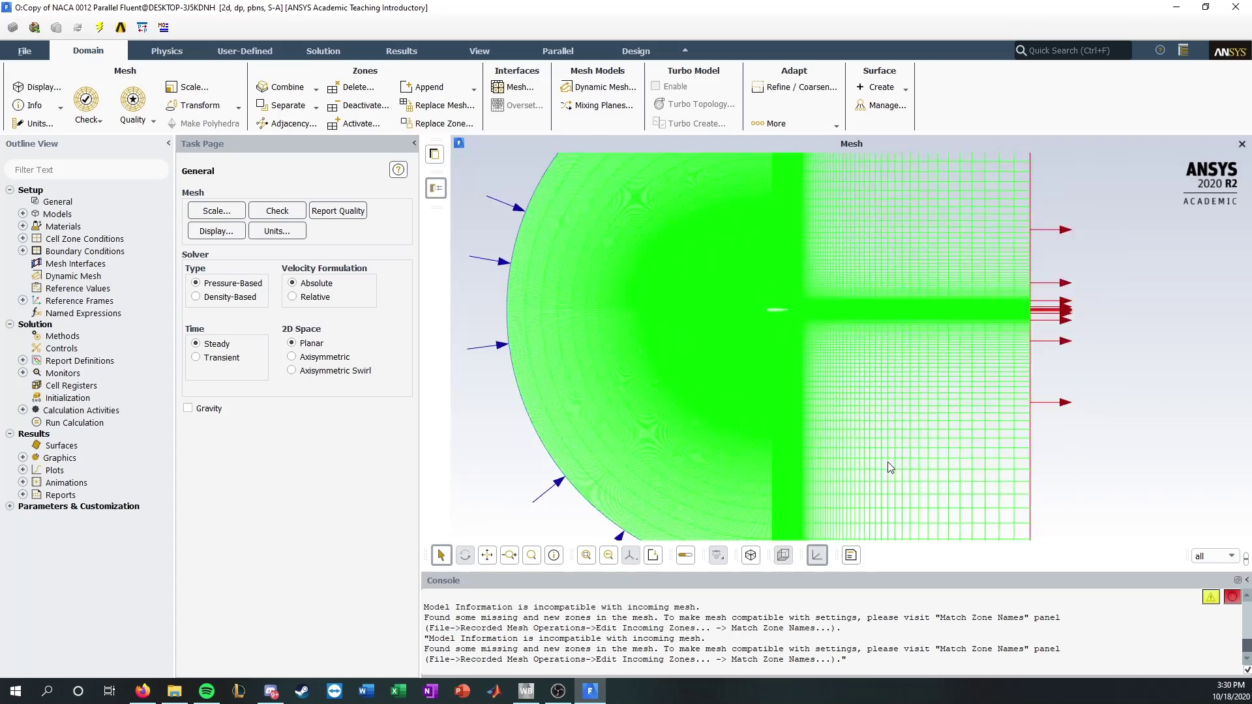
Step: Examine the full domain mesh and the cells around the airfoil's upper surface and slot
scroll(887, 462, down, 3)
scroll(919, 485, down, 2)
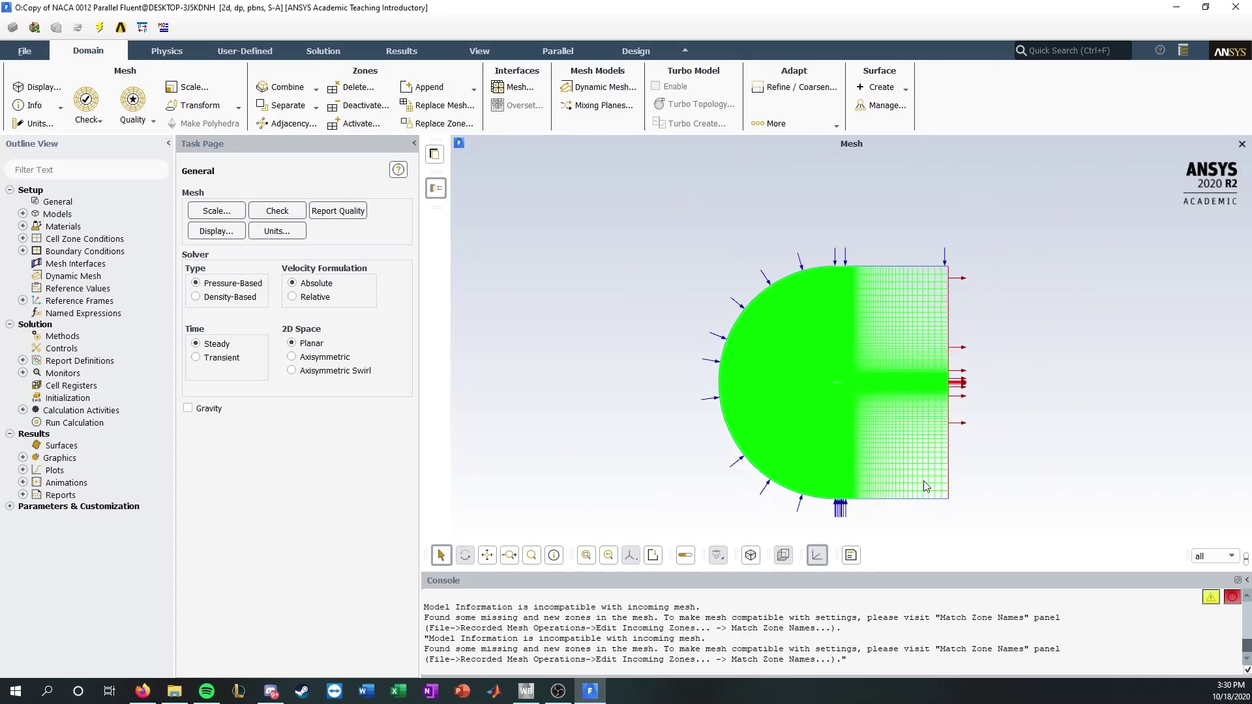
scroll(890, 386, up, 5)
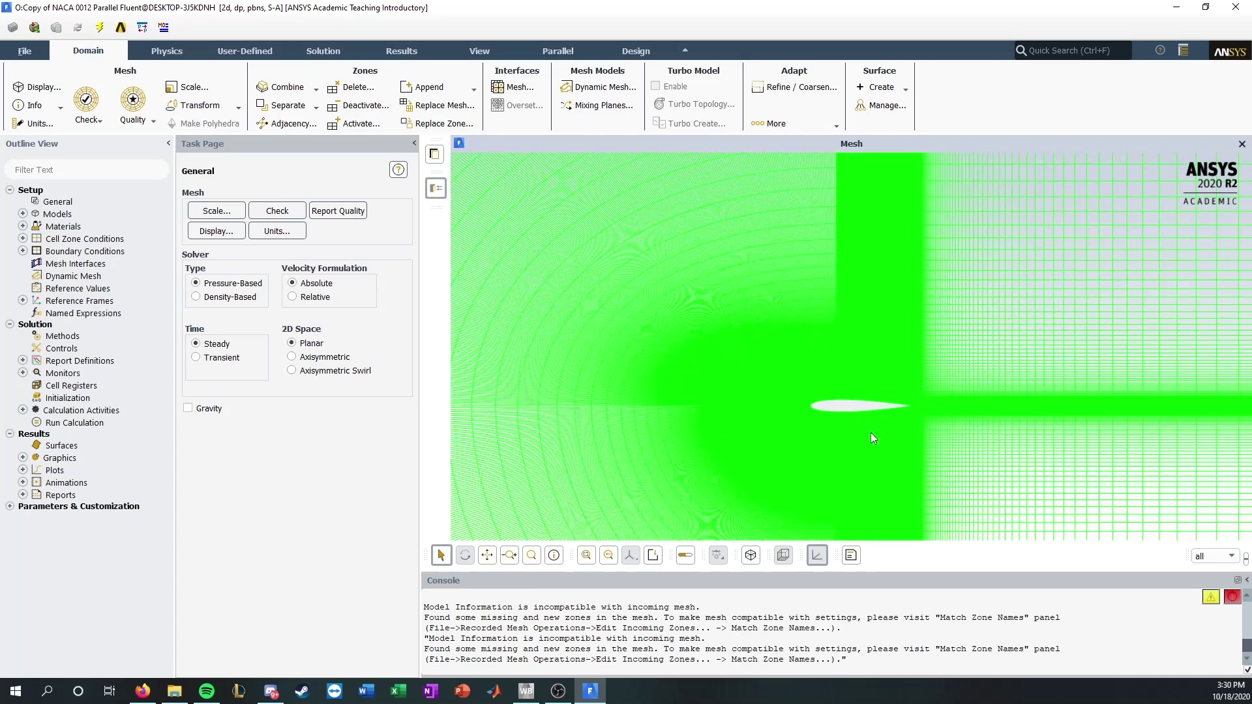
scroll(924, 395, up, 2)
scroll(620, 417, down, 2)
scroll(921, 369, up, 3)
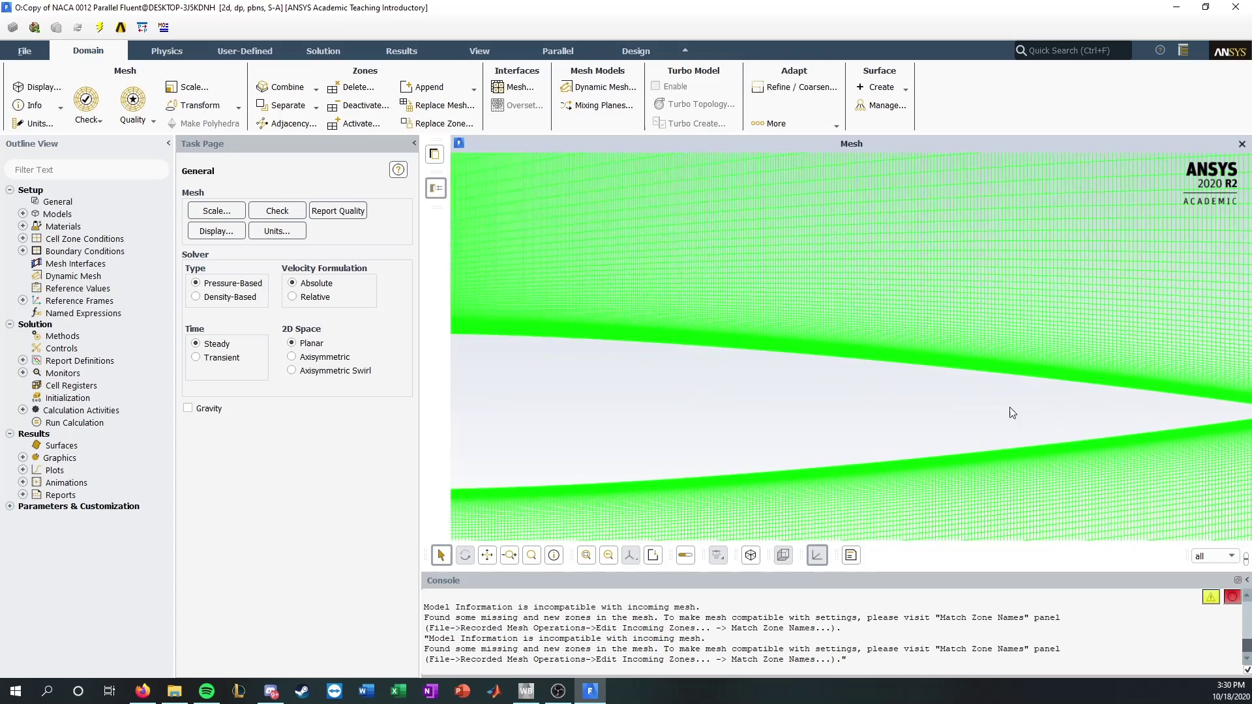
scroll(496, 339, up, 1)
drag(495, 339, 642, 349)
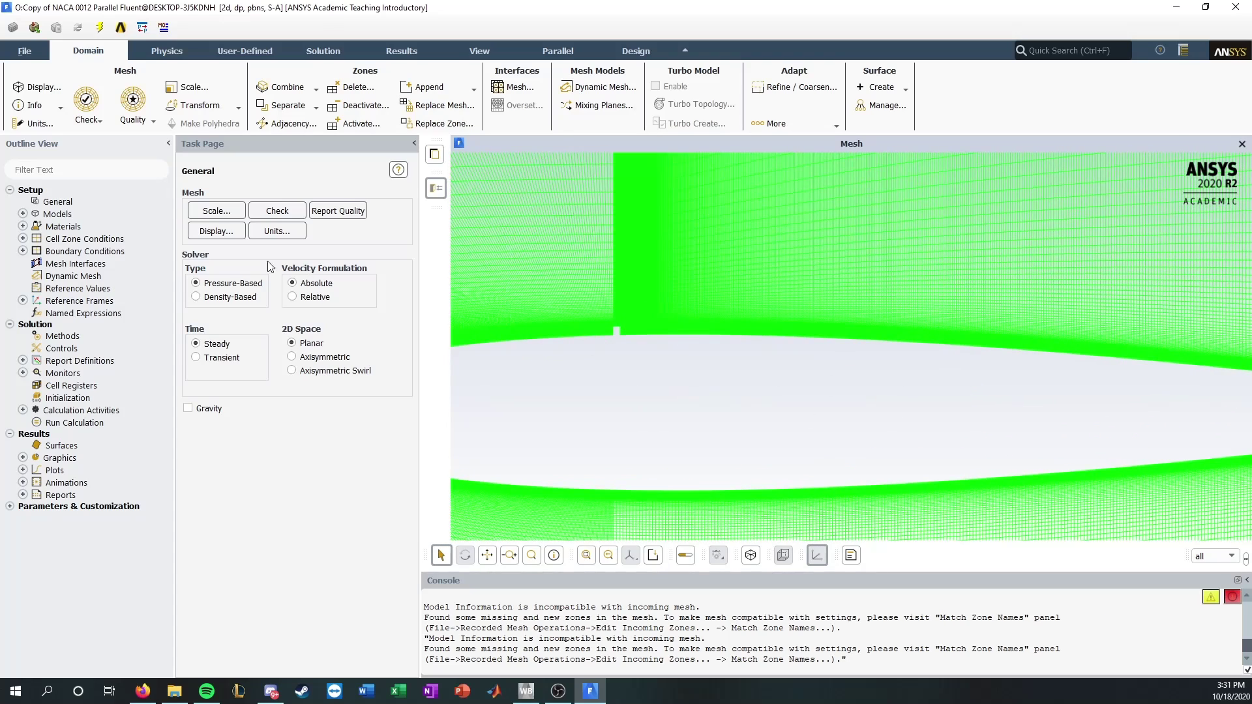
Step: Review the setup entries for models, materials, cell zone conditions and boundary conditions
click(23, 213)
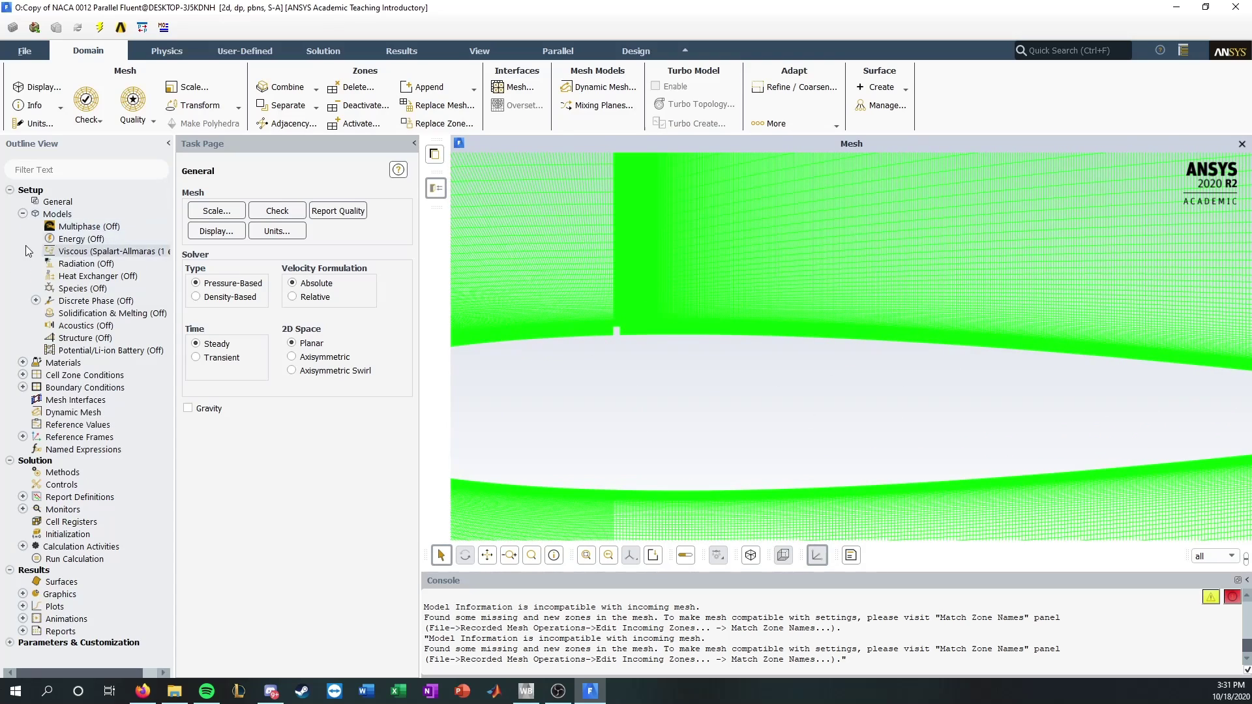
click(23, 214)
click(23, 238)
click(23, 264)
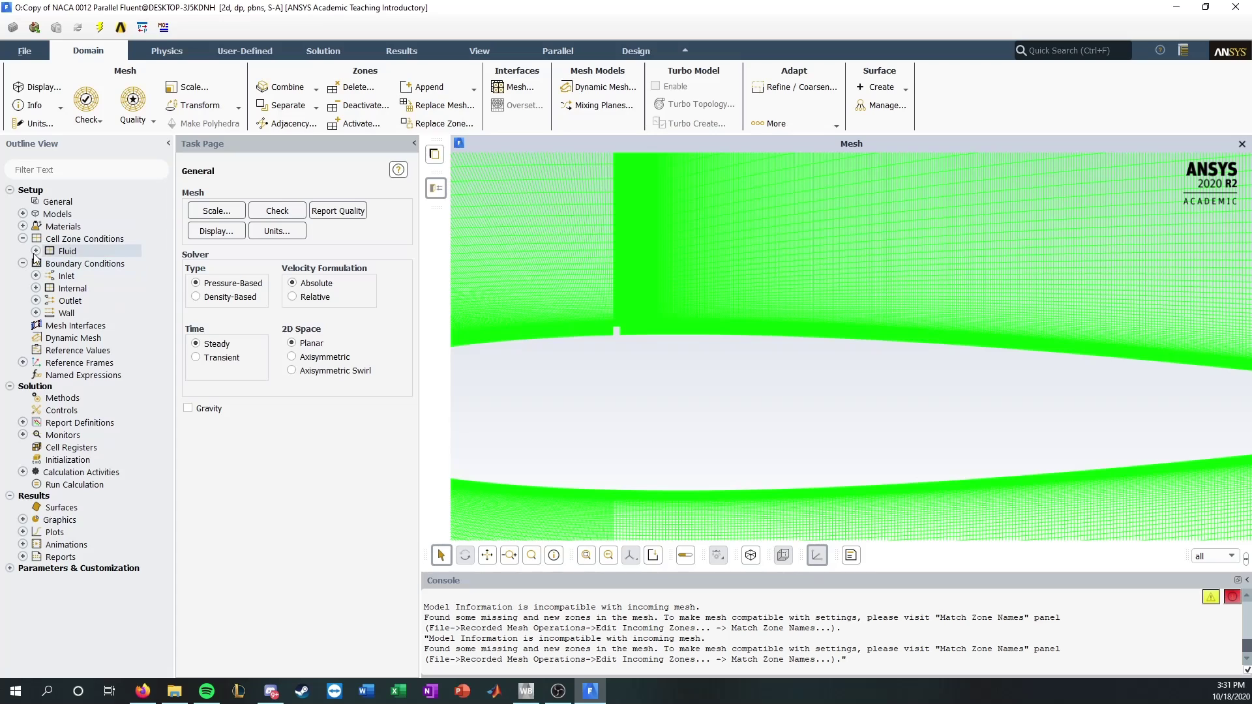
click(36, 251)
click(23, 226)
click(36, 239)
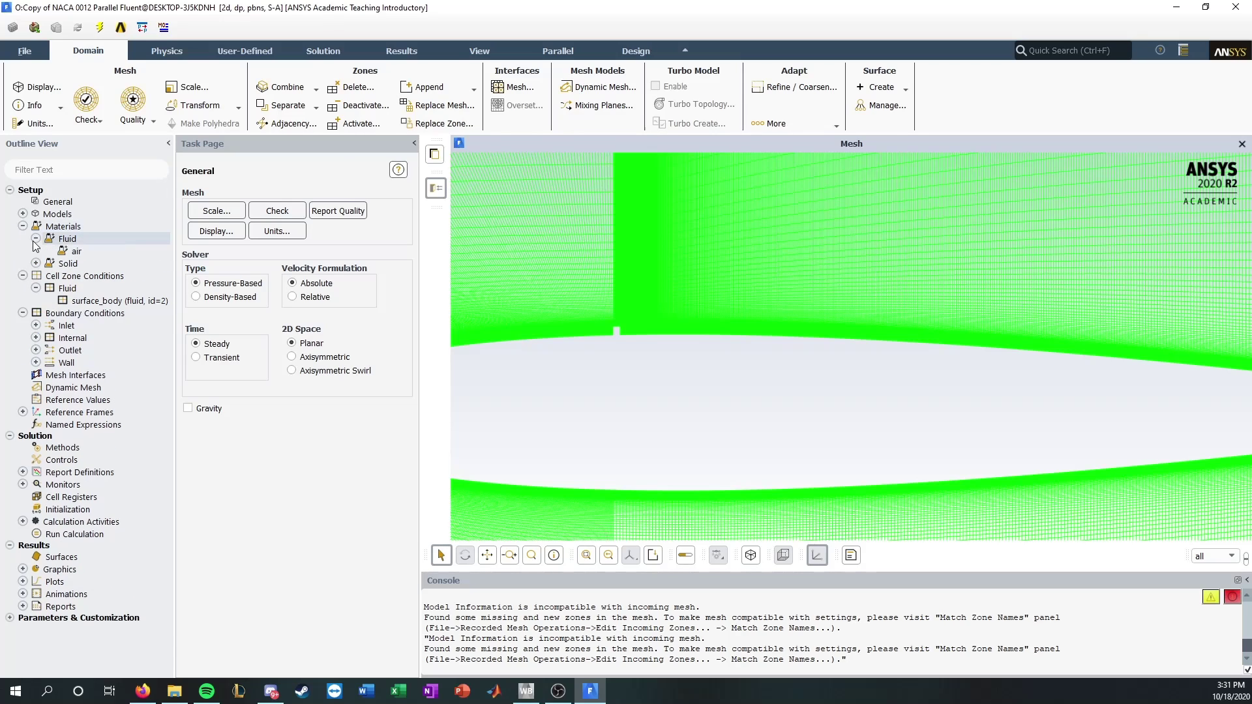
click(36, 239)
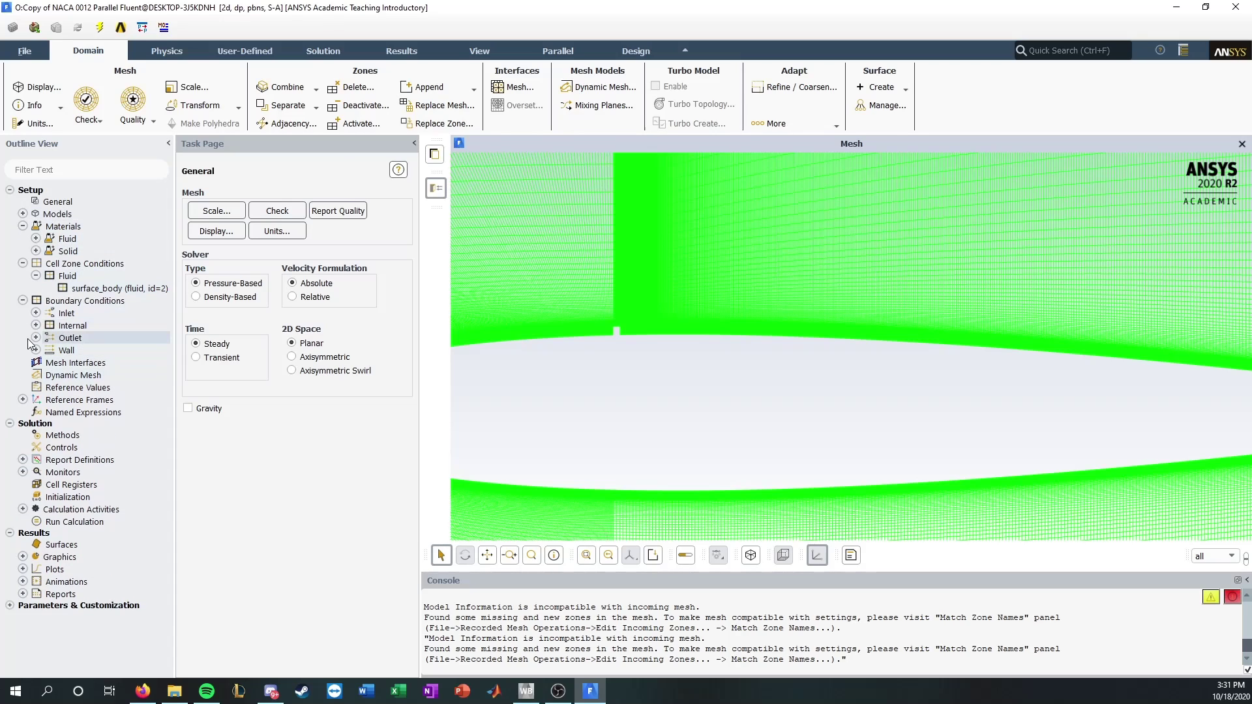
Step: Display only the airfoil boundary in the mesh view to check whether it includes the slot edges
double_click(66, 305)
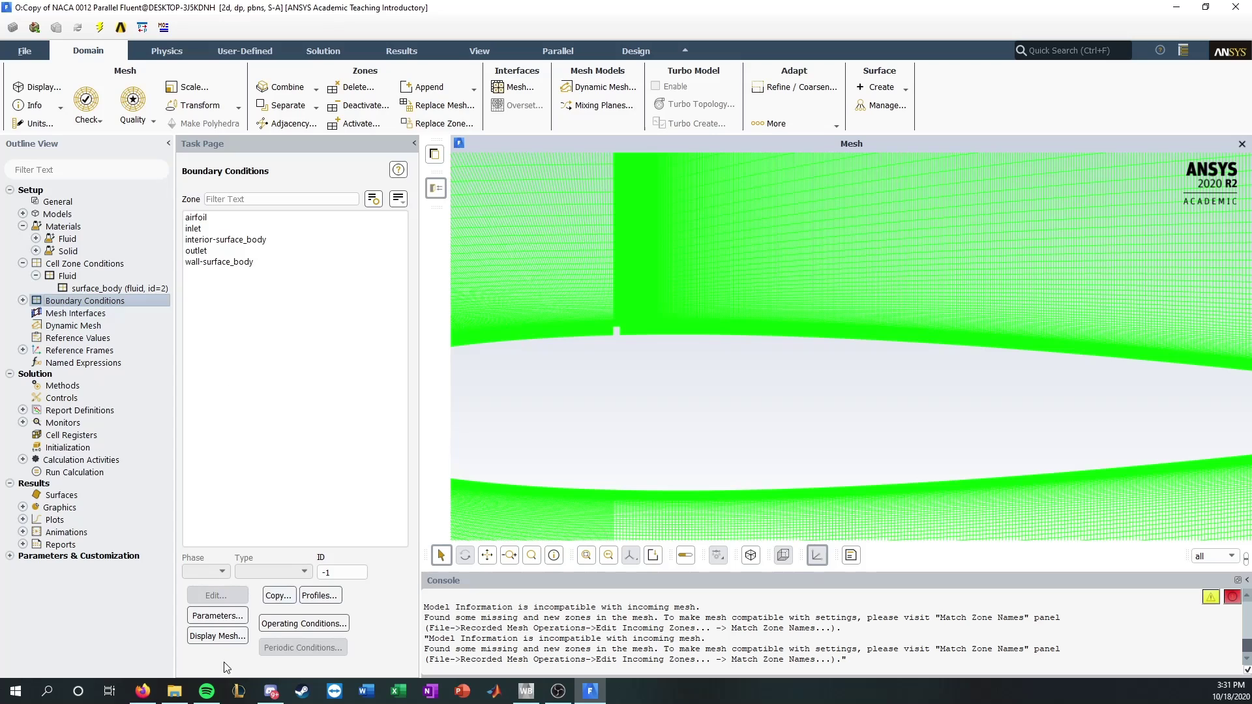
click(217, 635)
click(702, 348)
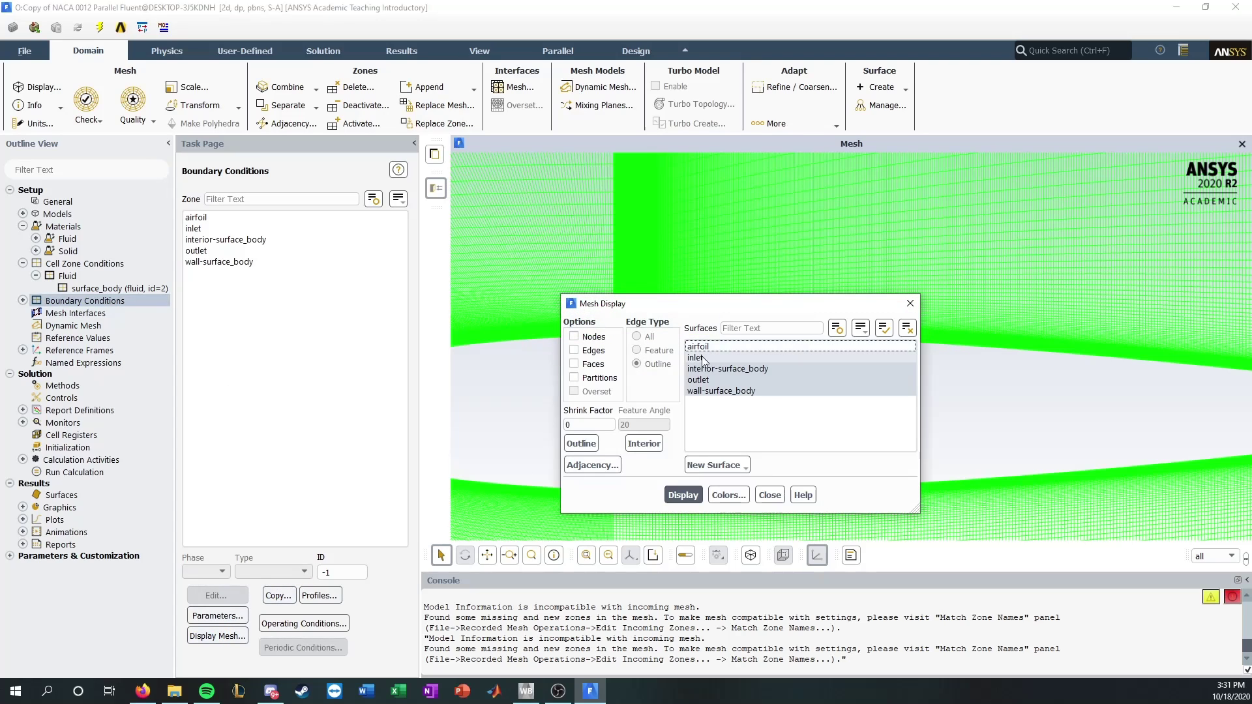
click(703, 358)
click(703, 369)
click(706, 392)
click(699, 380)
click(698, 346)
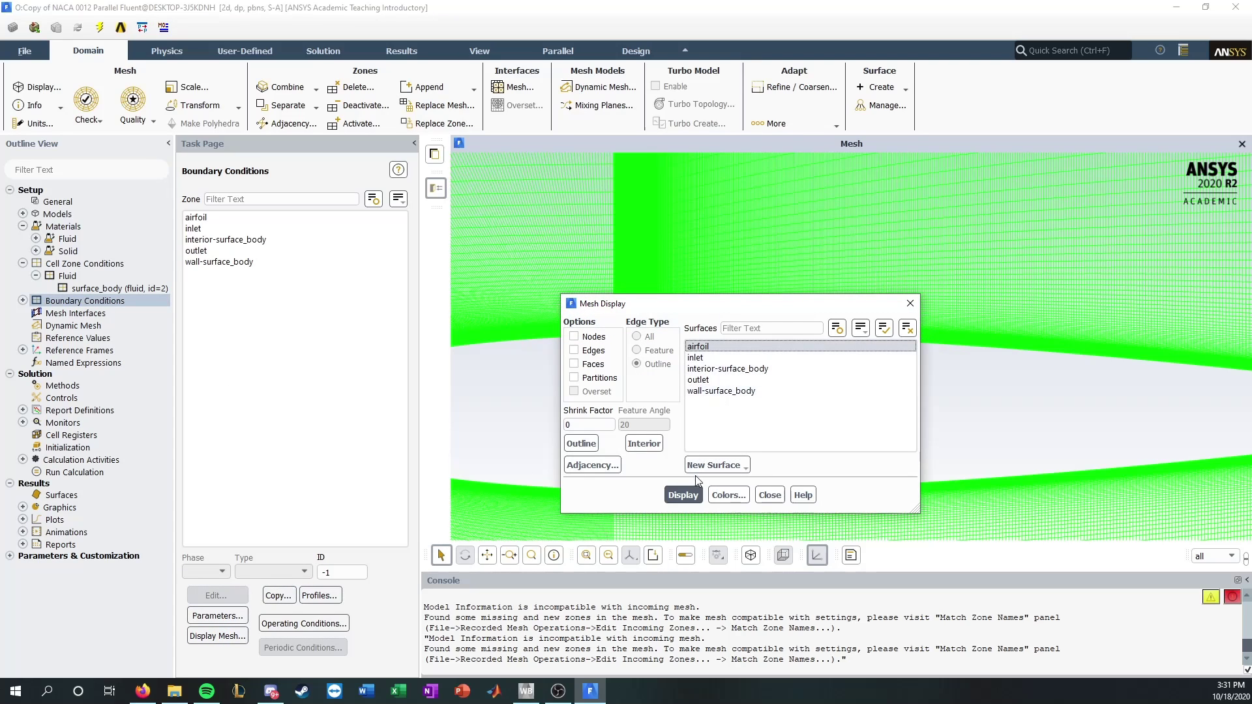
click(683, 494)
click(910, 304)
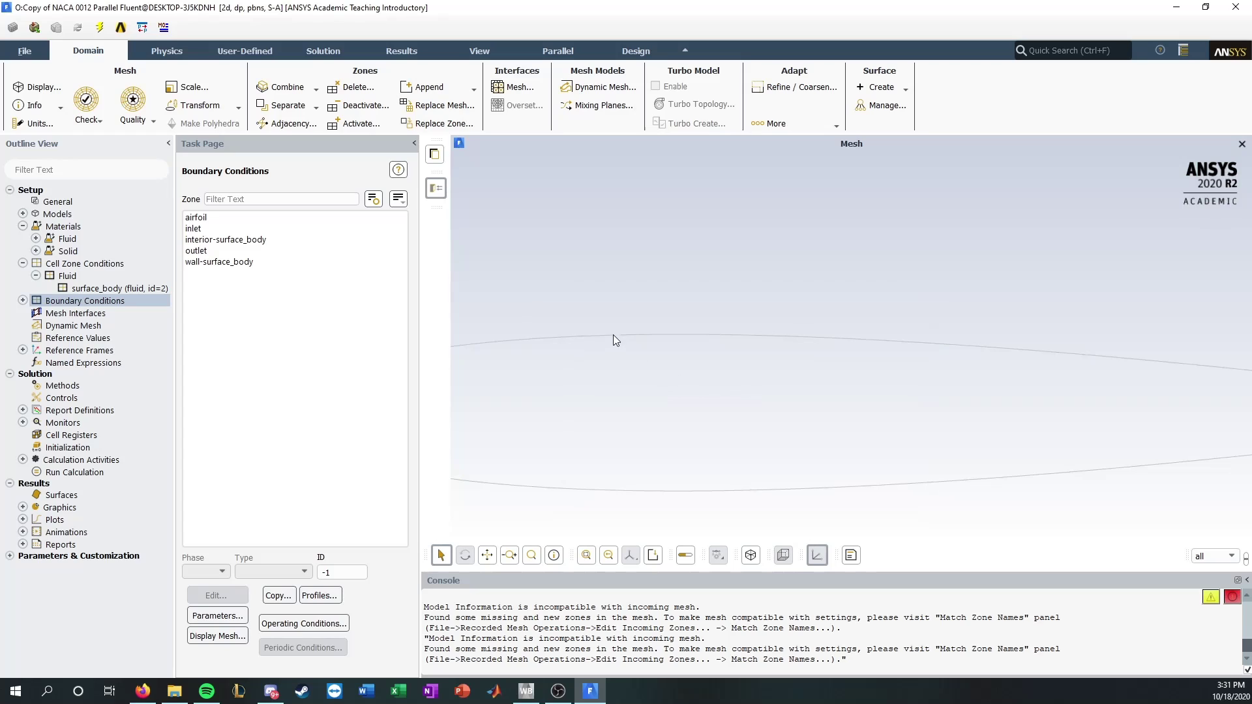
Step: Close Fluent and list the named selections of system O, Copy of NACA 0012, in the Meshing window
click(1234, 7)
click(643, 361)
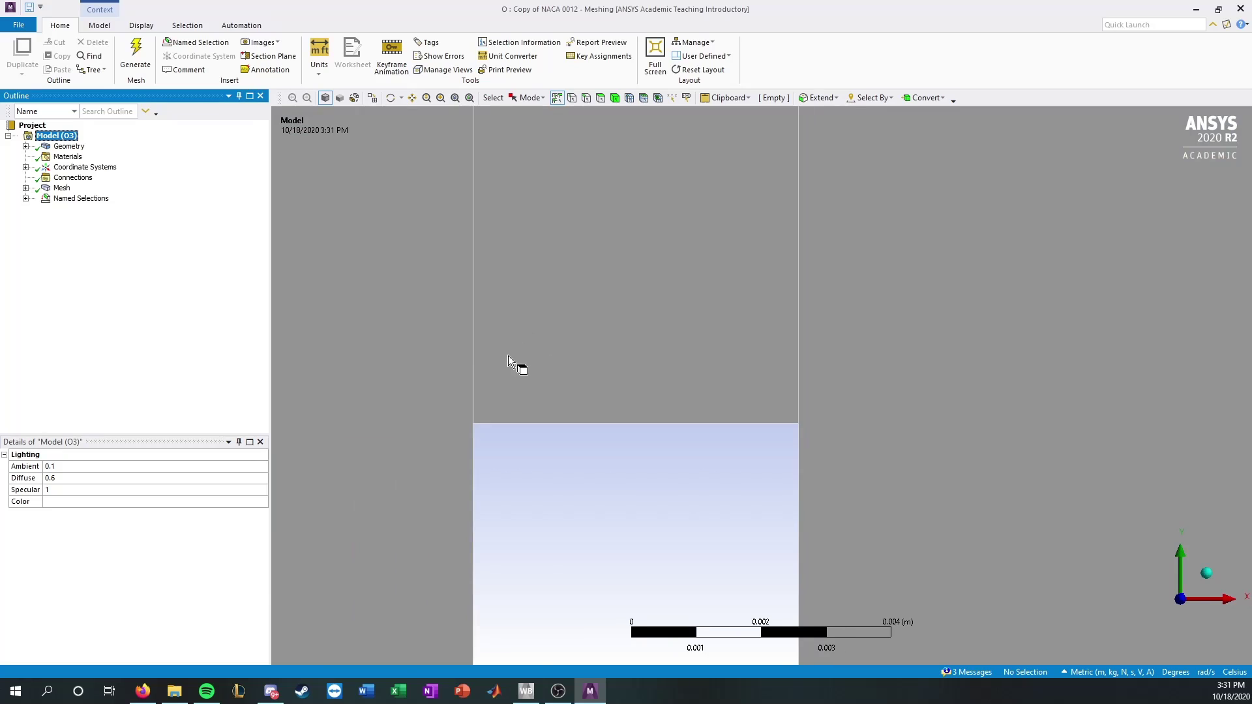
click(26, 198)
Step: Add the slot's two side edges and its horizontal edge to the airfoil named selection
click(79, 209)
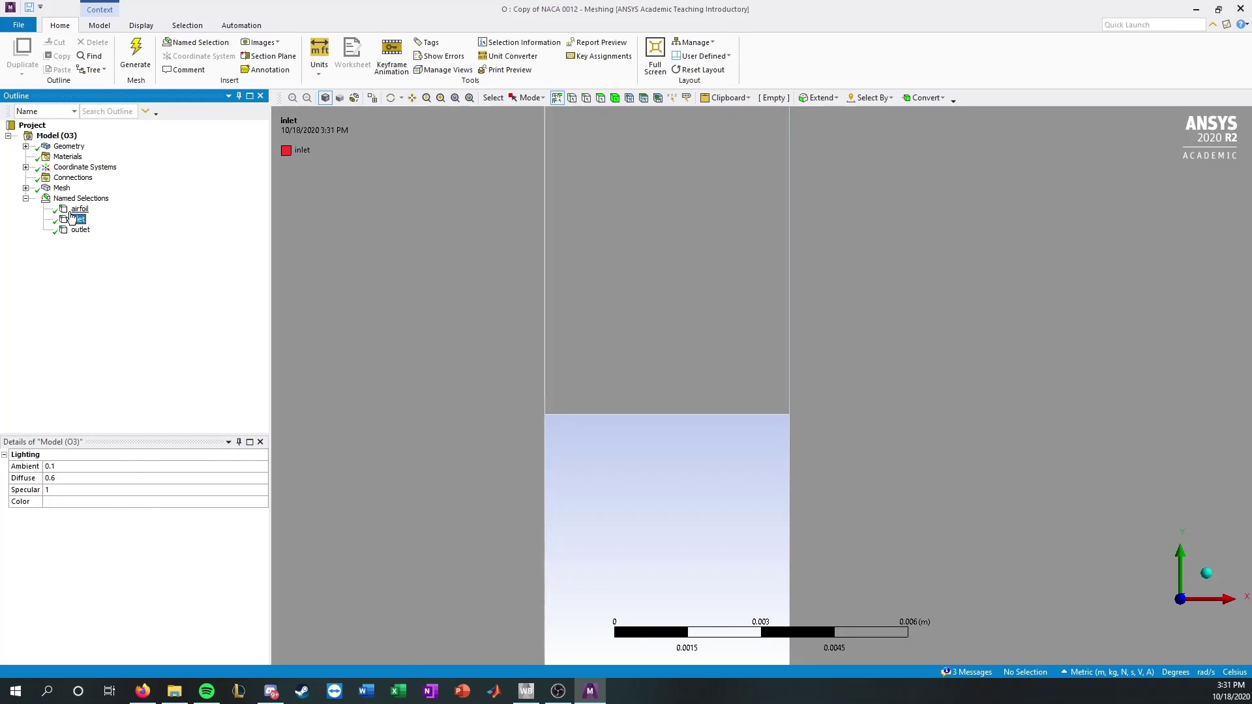
click(150, 479)
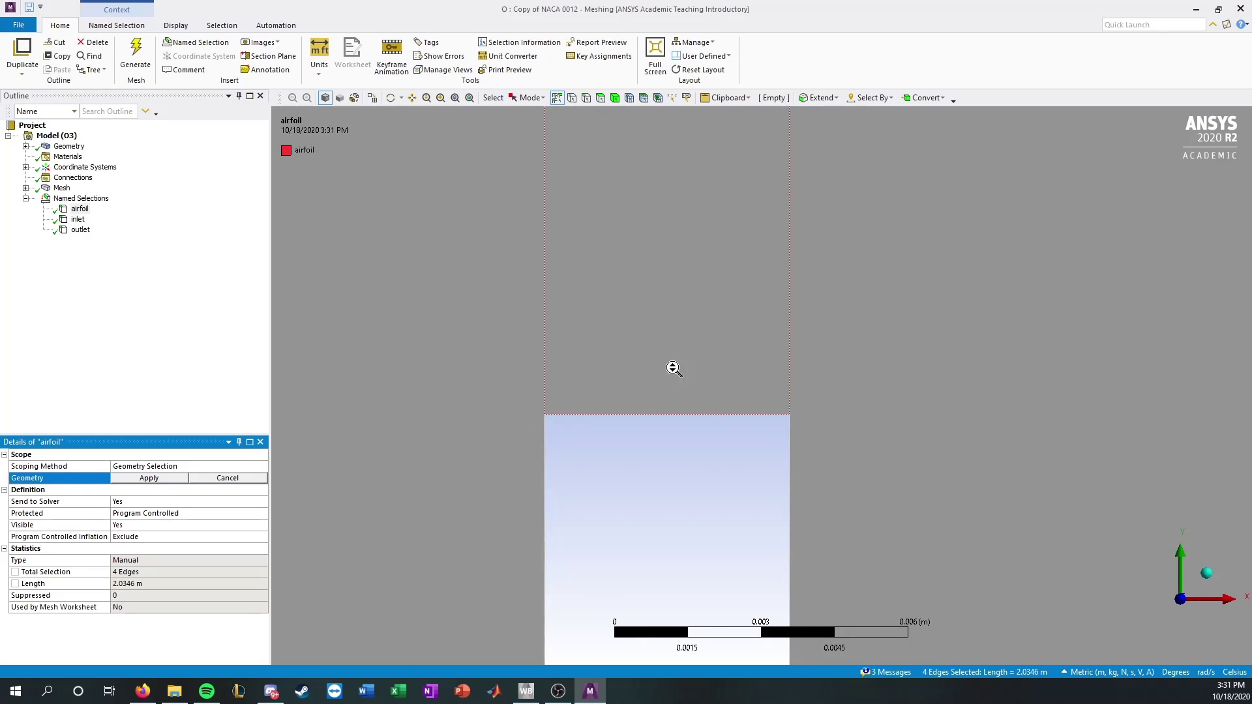
scroll(661, 384, down, 2)
ctrl+click(658, 465)
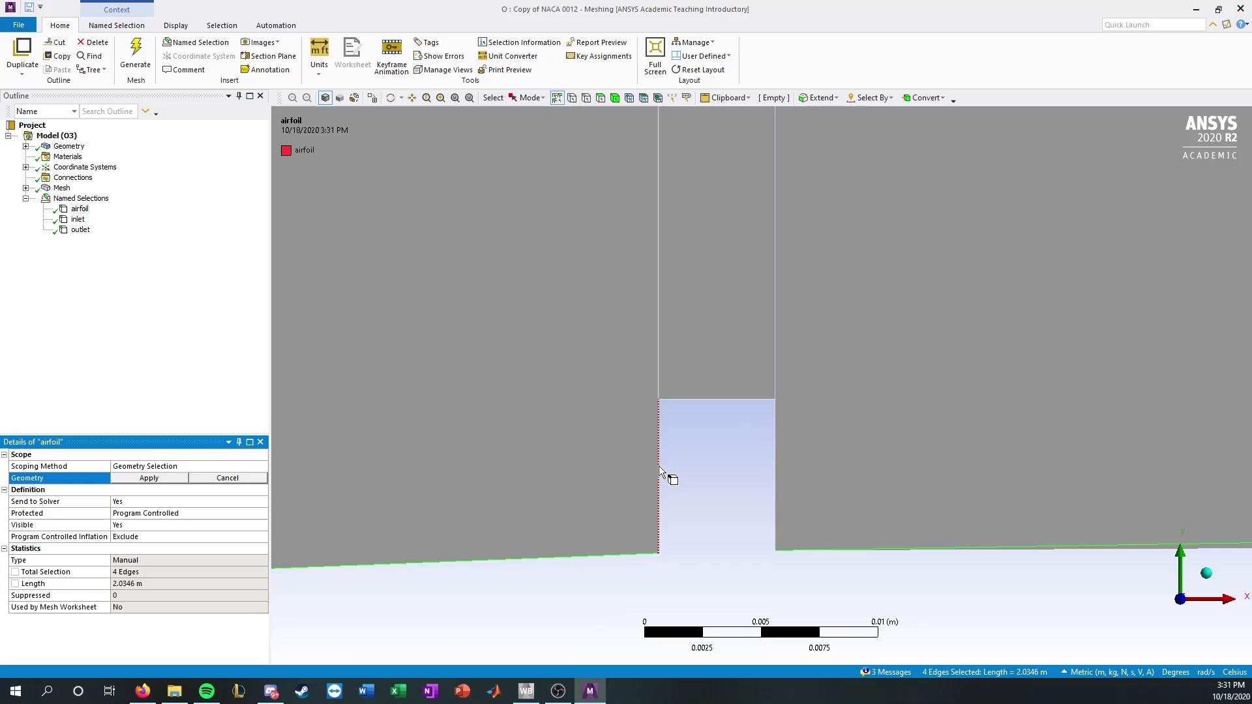
ctrl+click(707, 400)
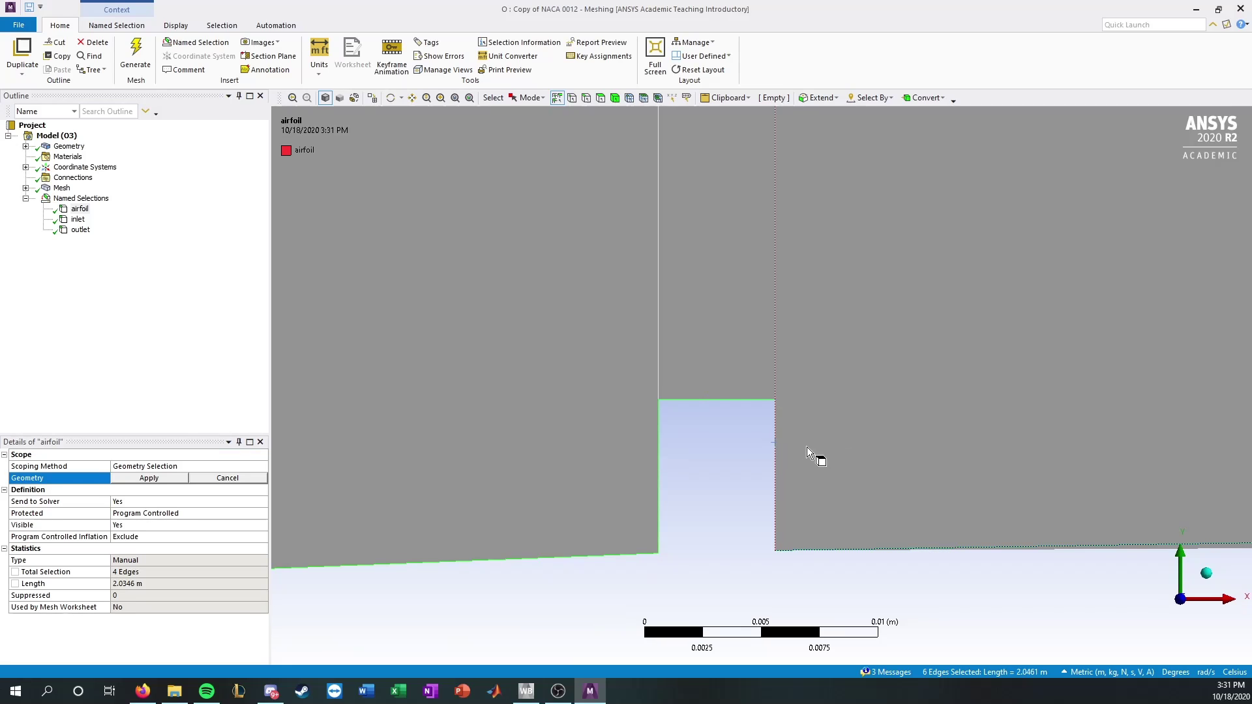
ctrl+click(775, 476)
scroll(965, 437, down, 2)
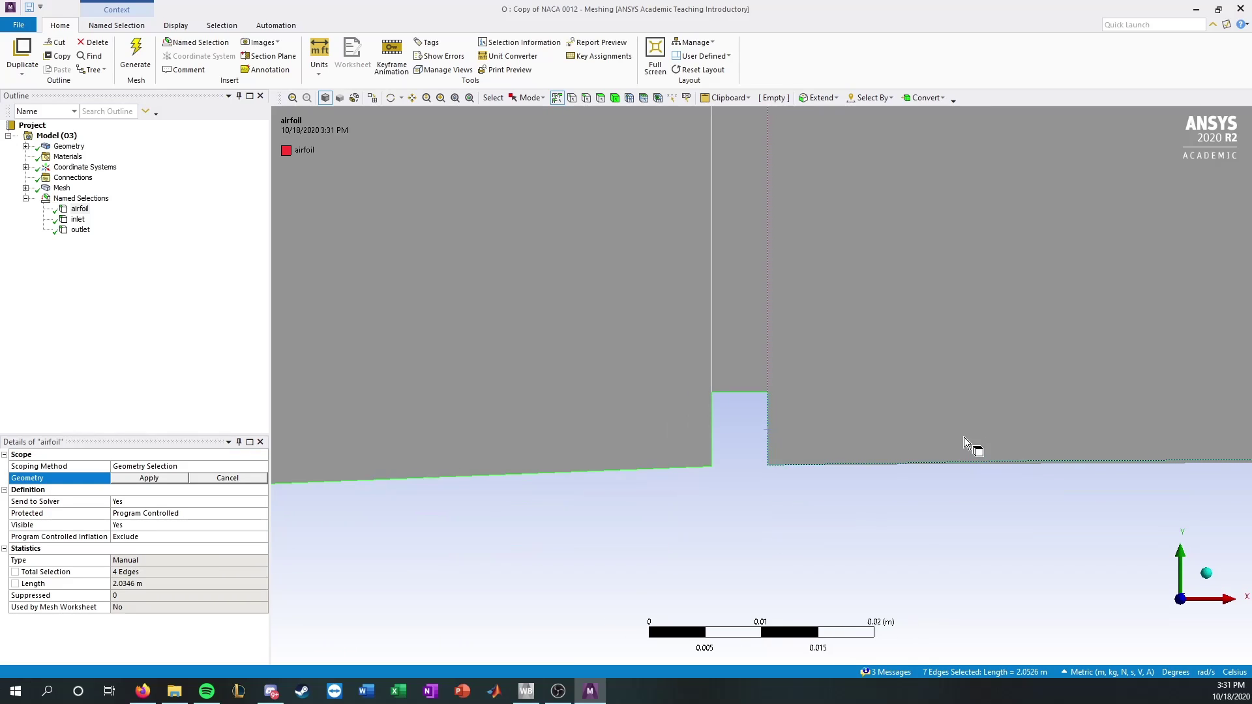
scroll(932, 464, down, 5)
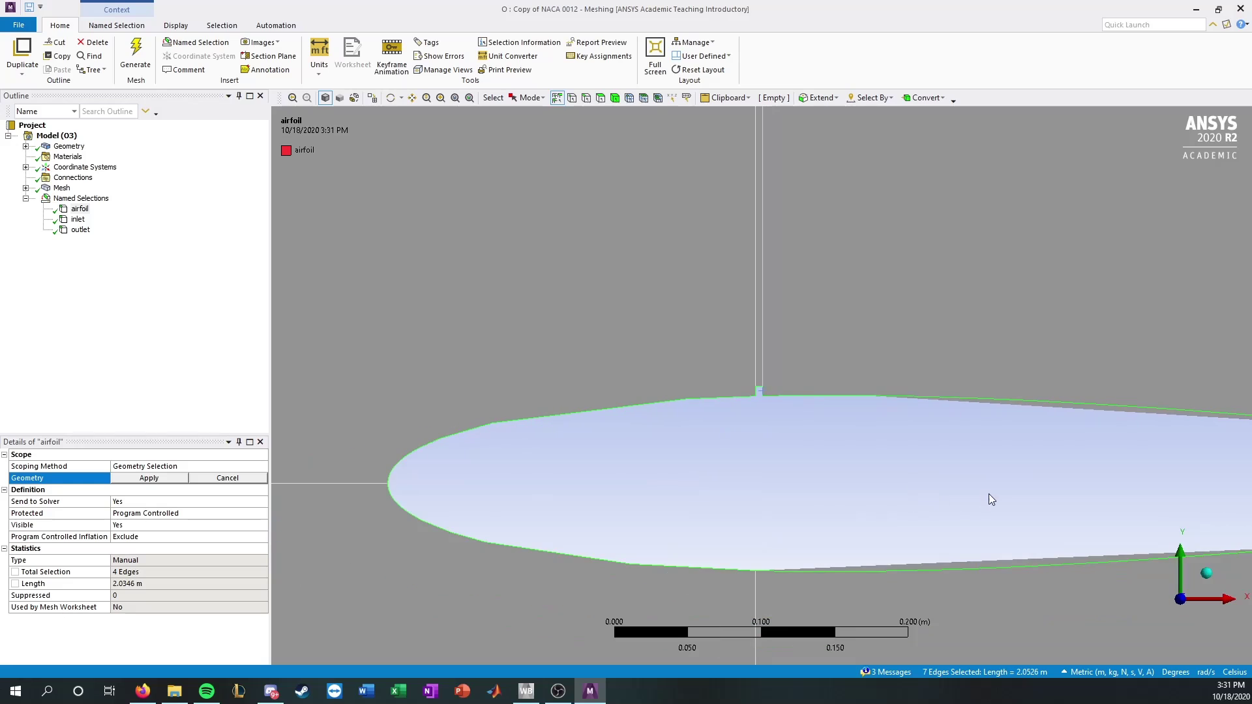
ctrl+middle_drag(991, 500, 601, 452)
scroll(631, 437, down, 2)
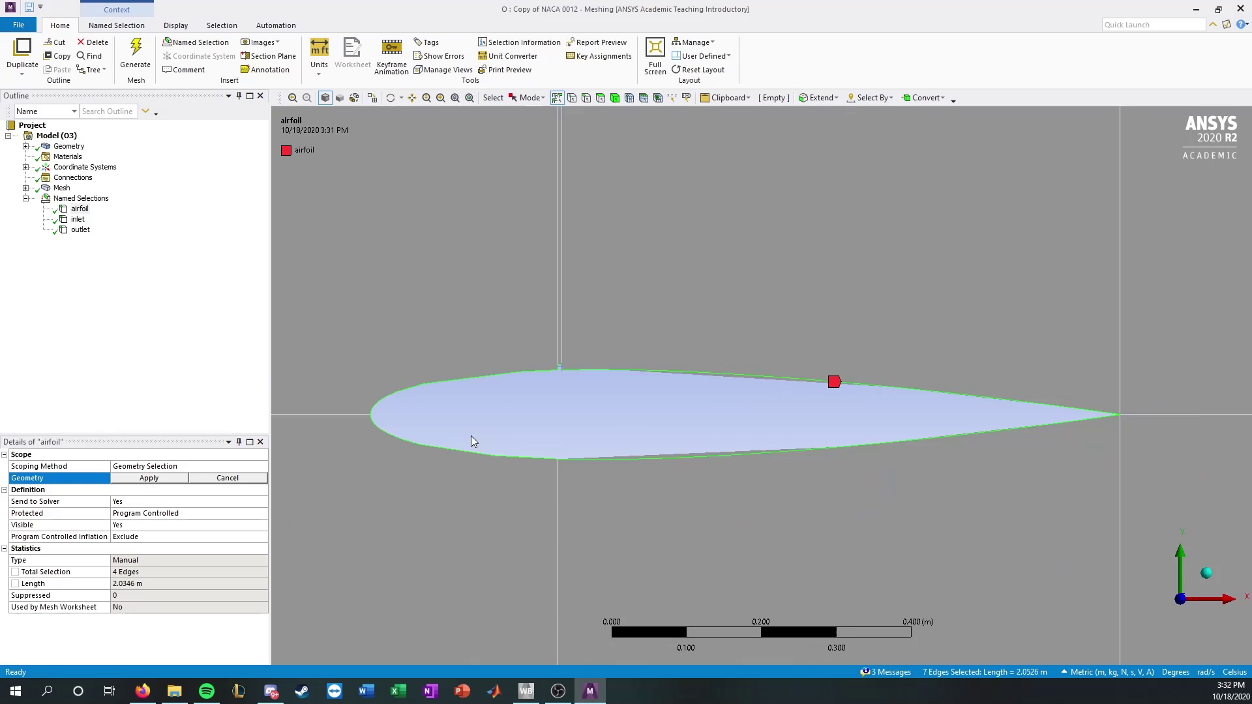
click(150, 478)
Step: Add the short upper far-field edge above the airfoil to the inlet named selection
scroll(789, 444, down, 4)
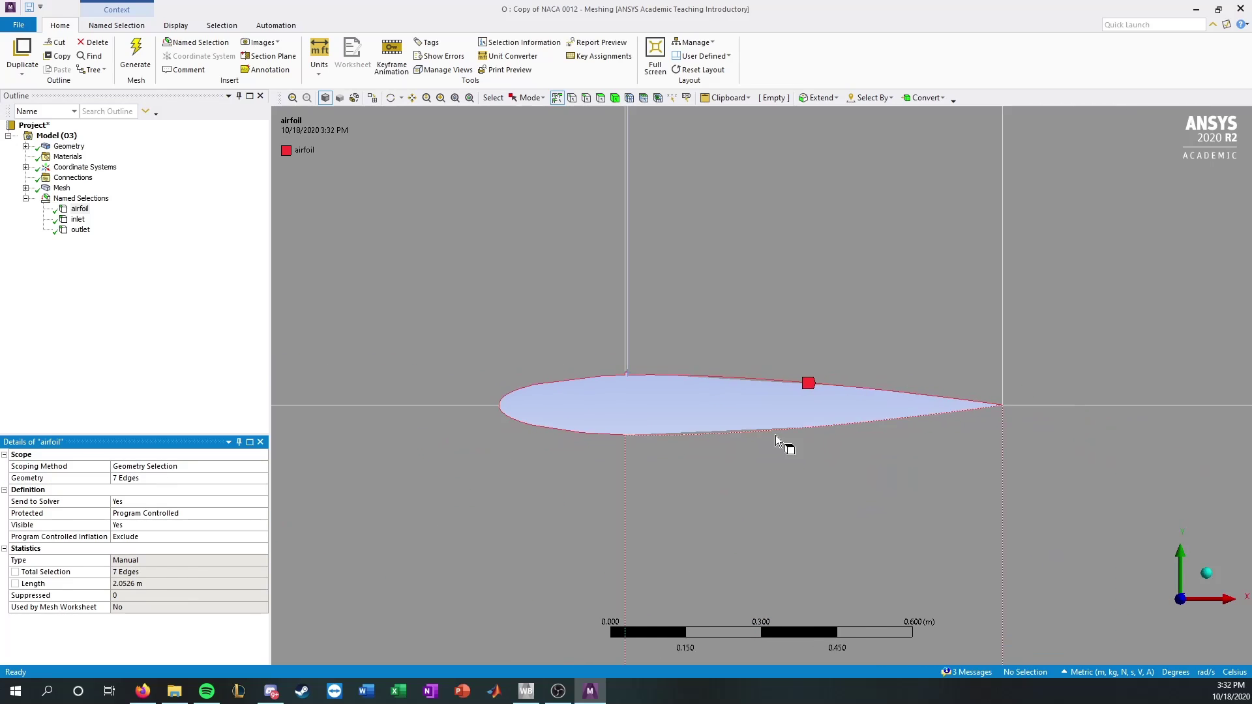
click(79, 220)
scroll(720, 264, down, 7)
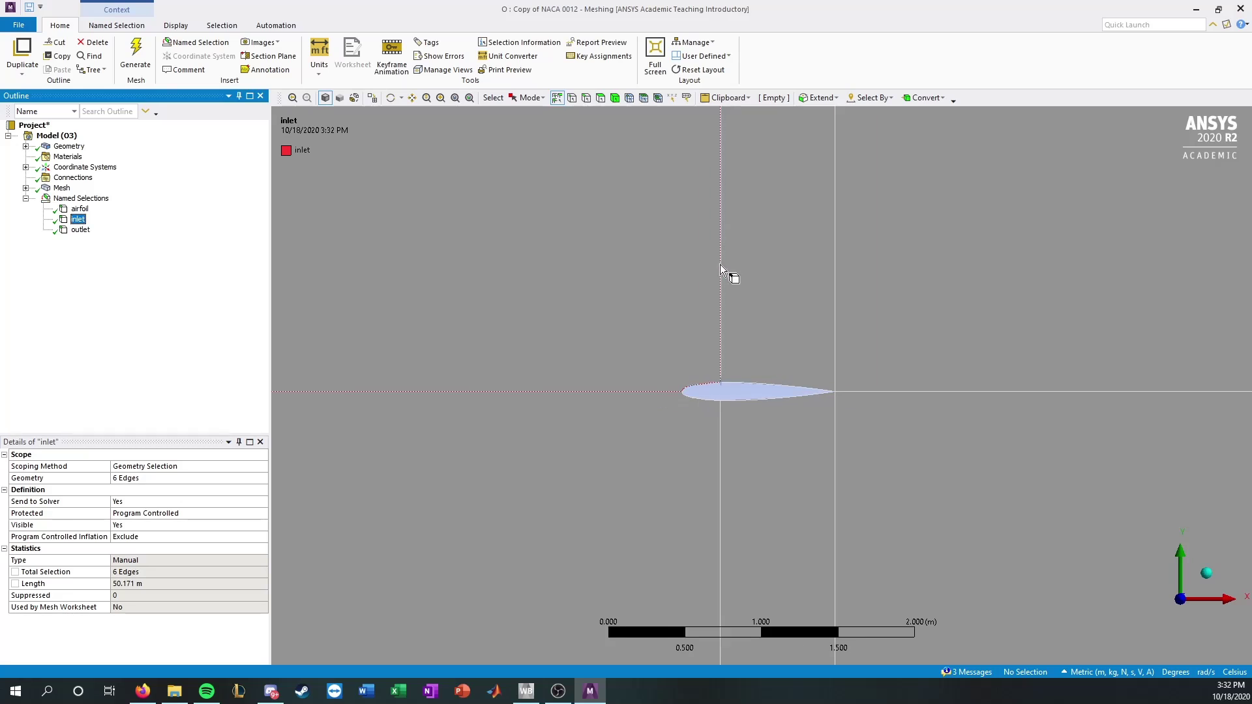
scroll(741, 305, down, 2)
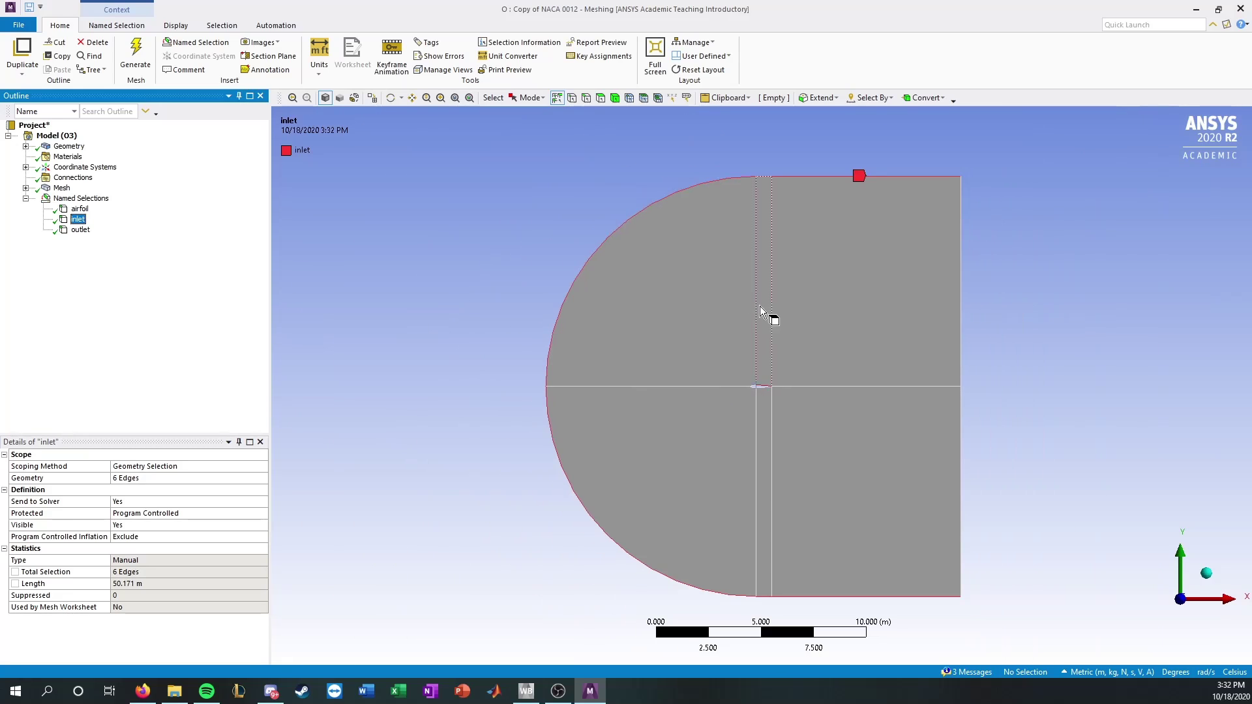
click(138, 478)
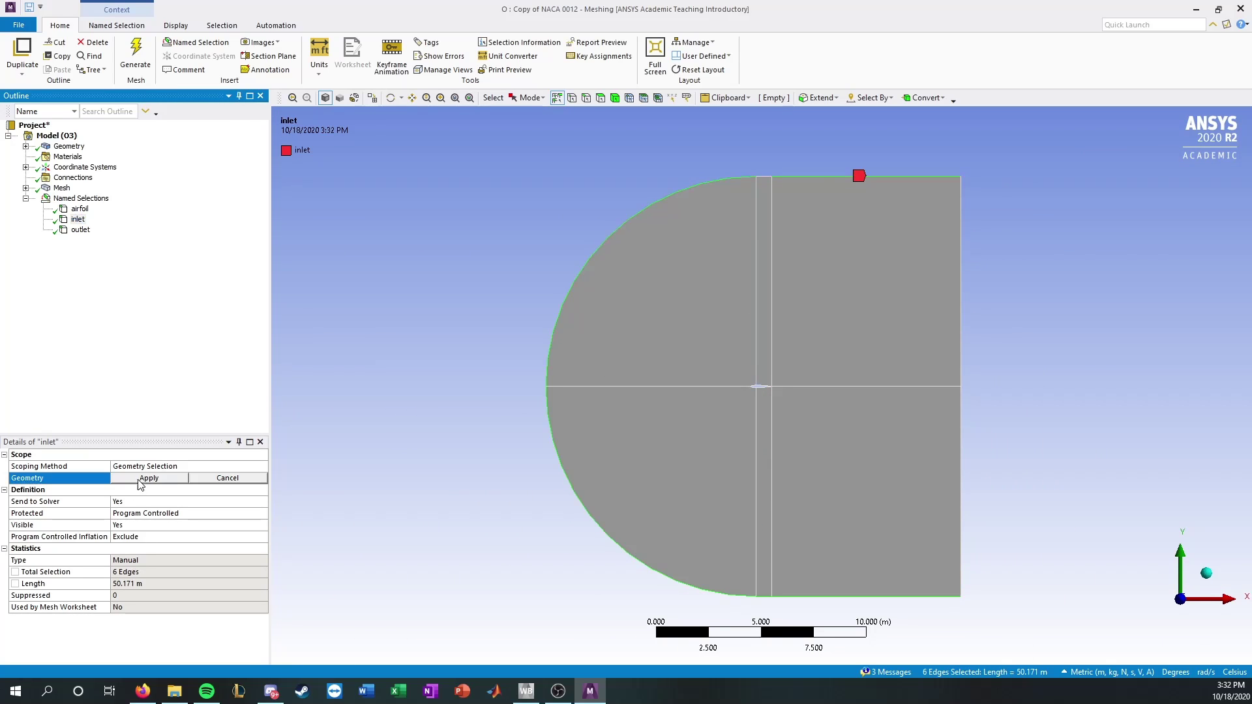
ctrl+click(762, 174)
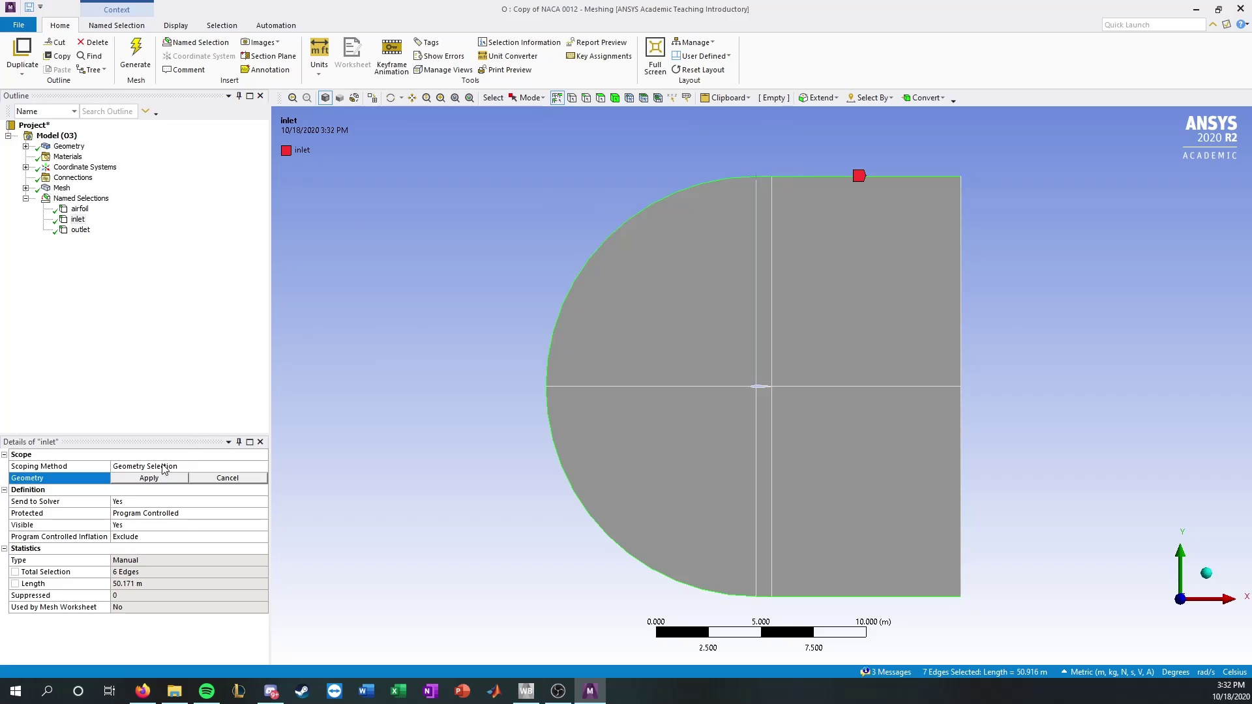
click(149, 478)
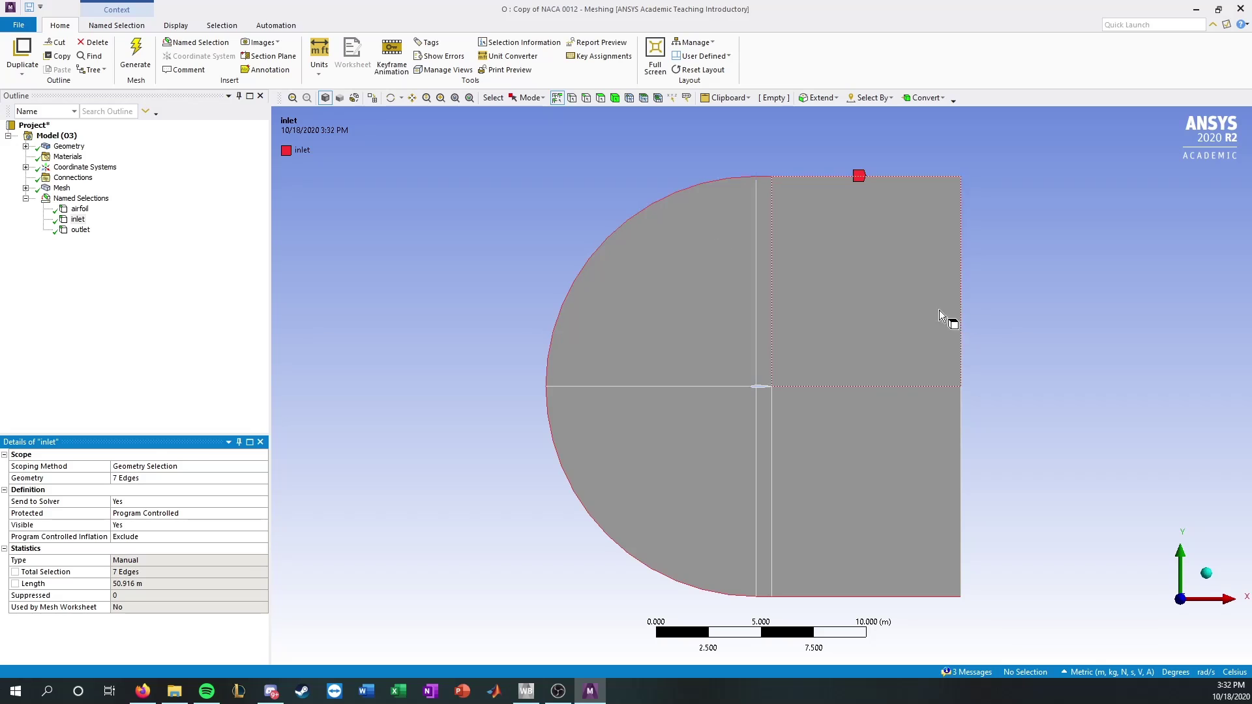
Step: Check the outlet named selection, and update the Mesh cell of system O, Copy of NACA 0012, in Workbench
click(83, 235)
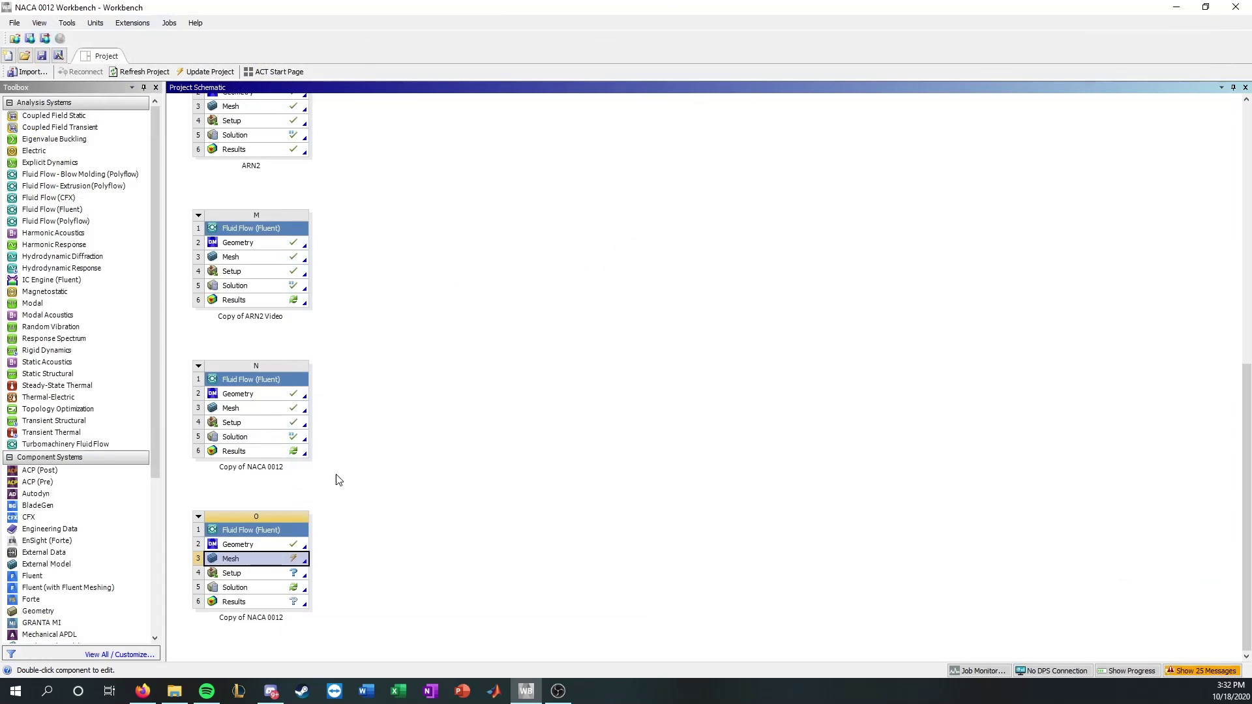
right_click(258, 561)
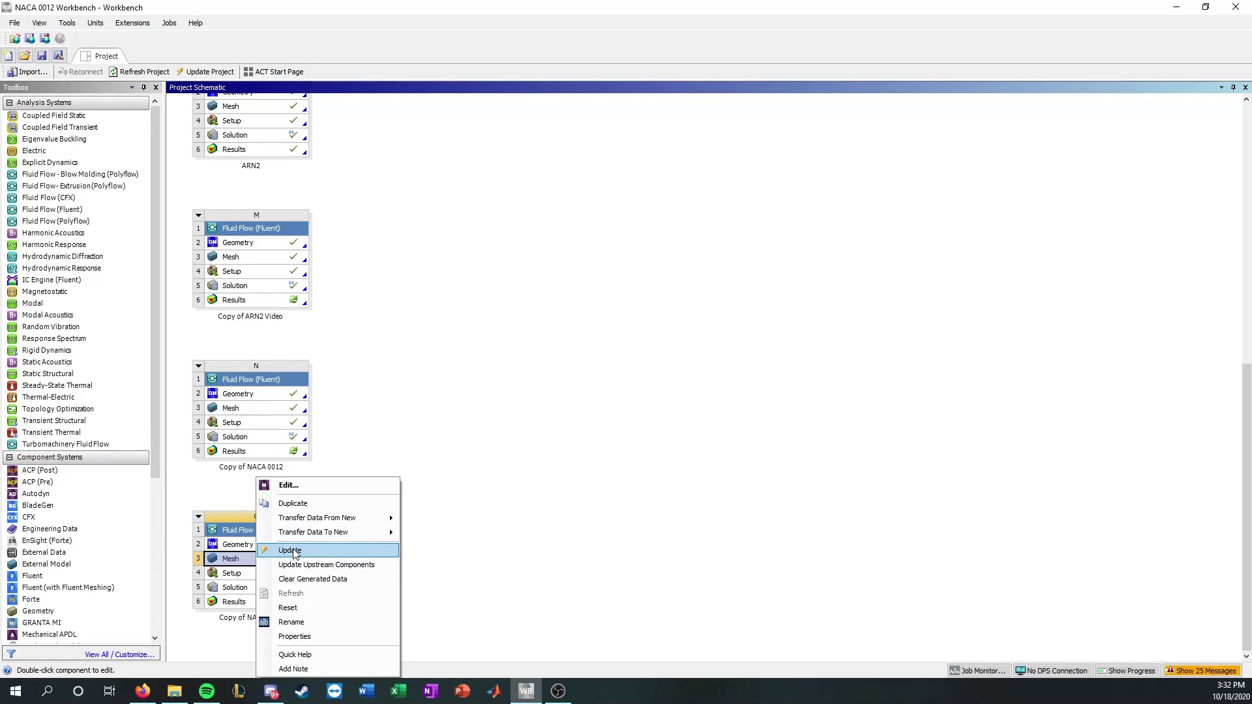
click(353, 553)
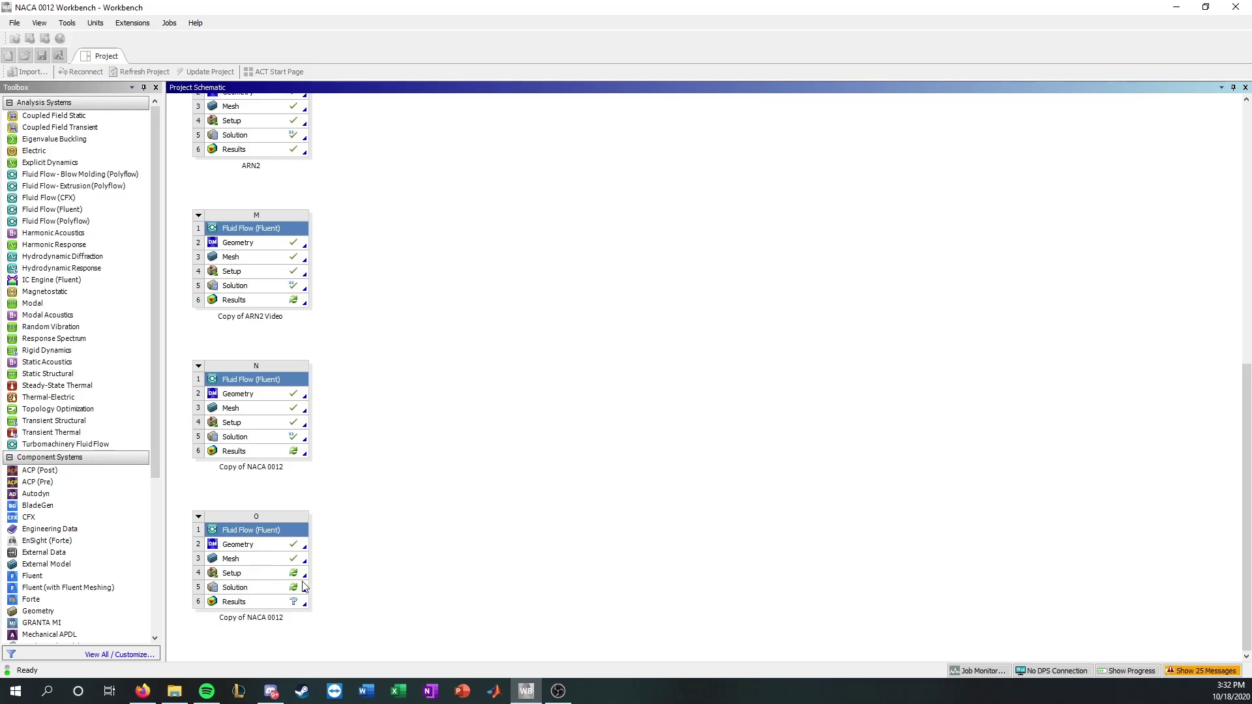
Step: Start Fluent in Double Precision from the Setup of system O and dismiss the startup messages
double_click(251, 574)
click(618, 389)
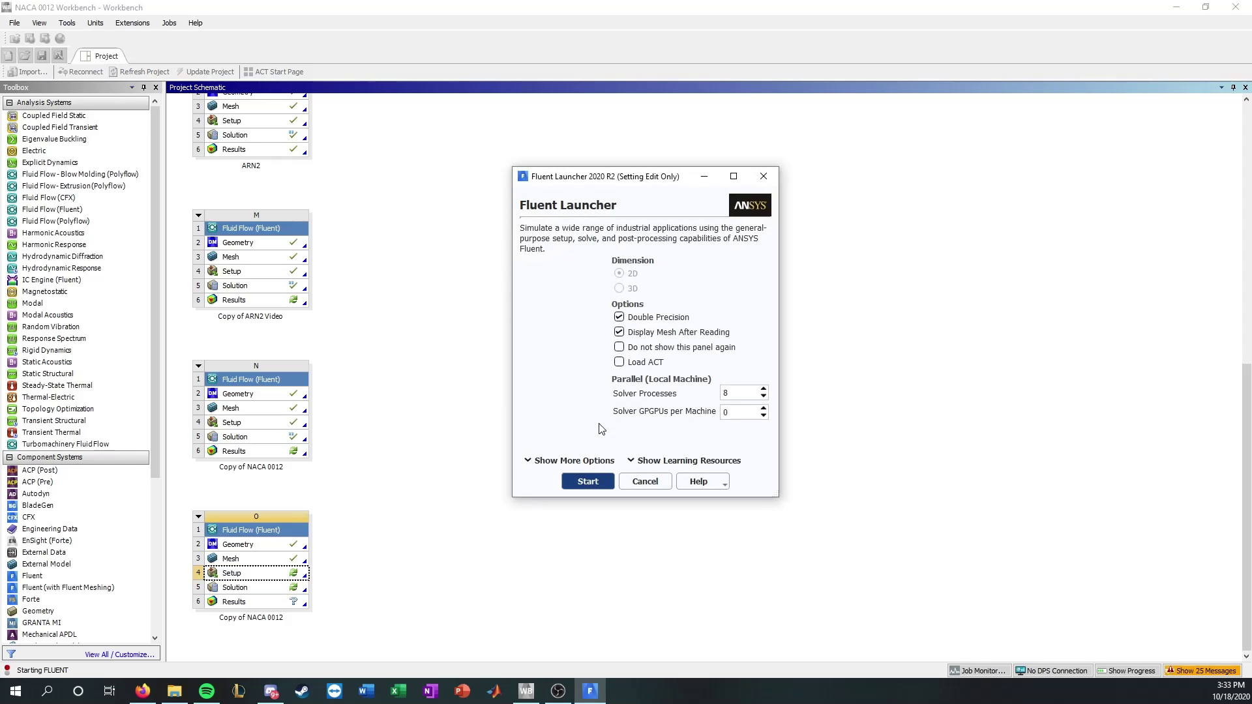
click(587, 482)
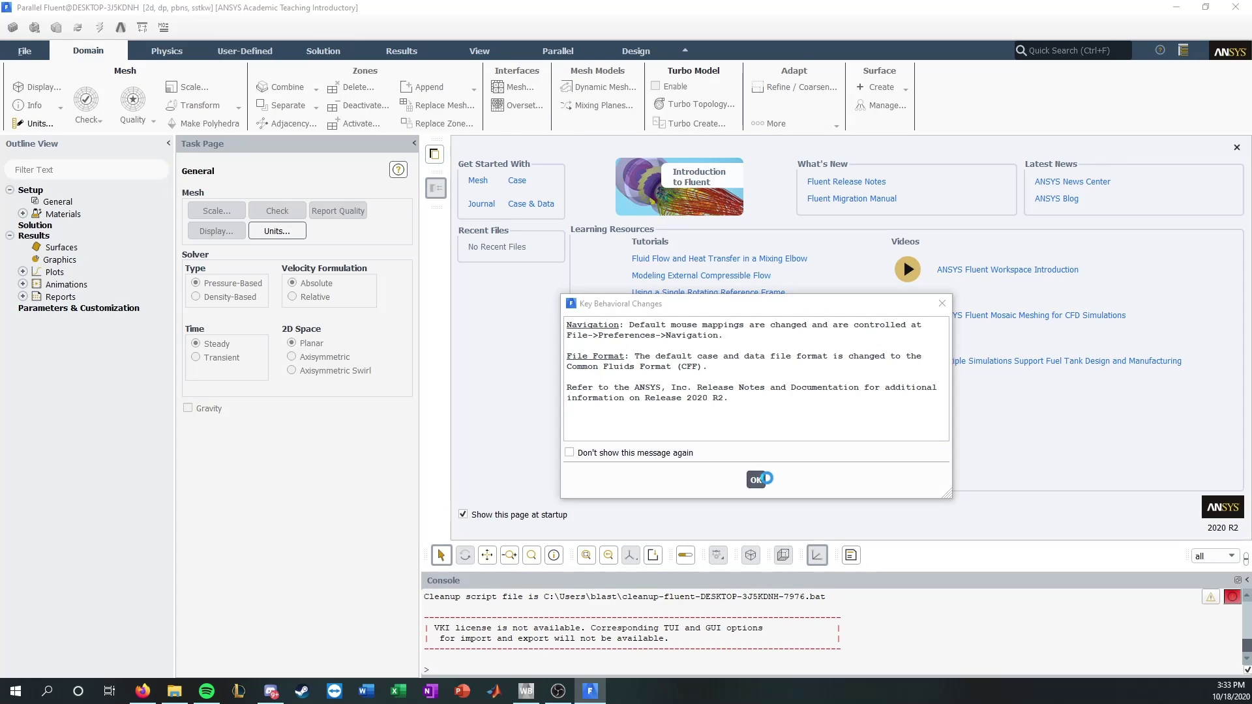
click(755, 480)
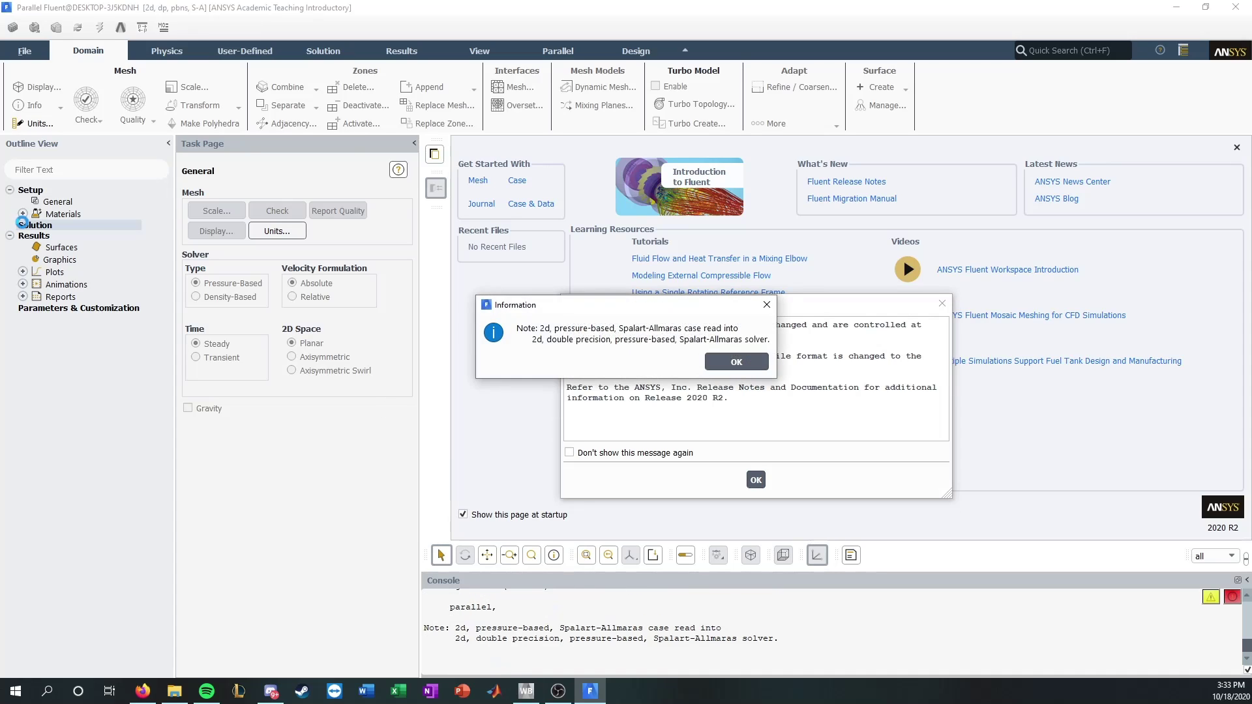
click(740, 363)
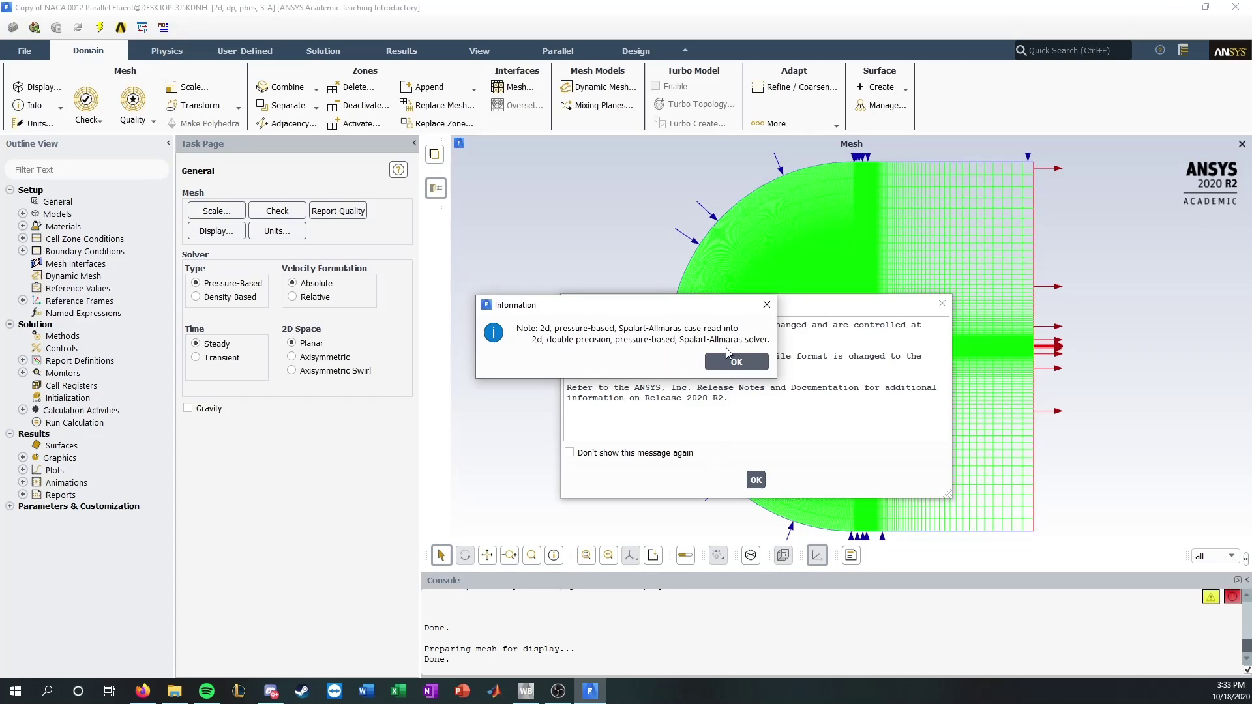
click(756, 480)
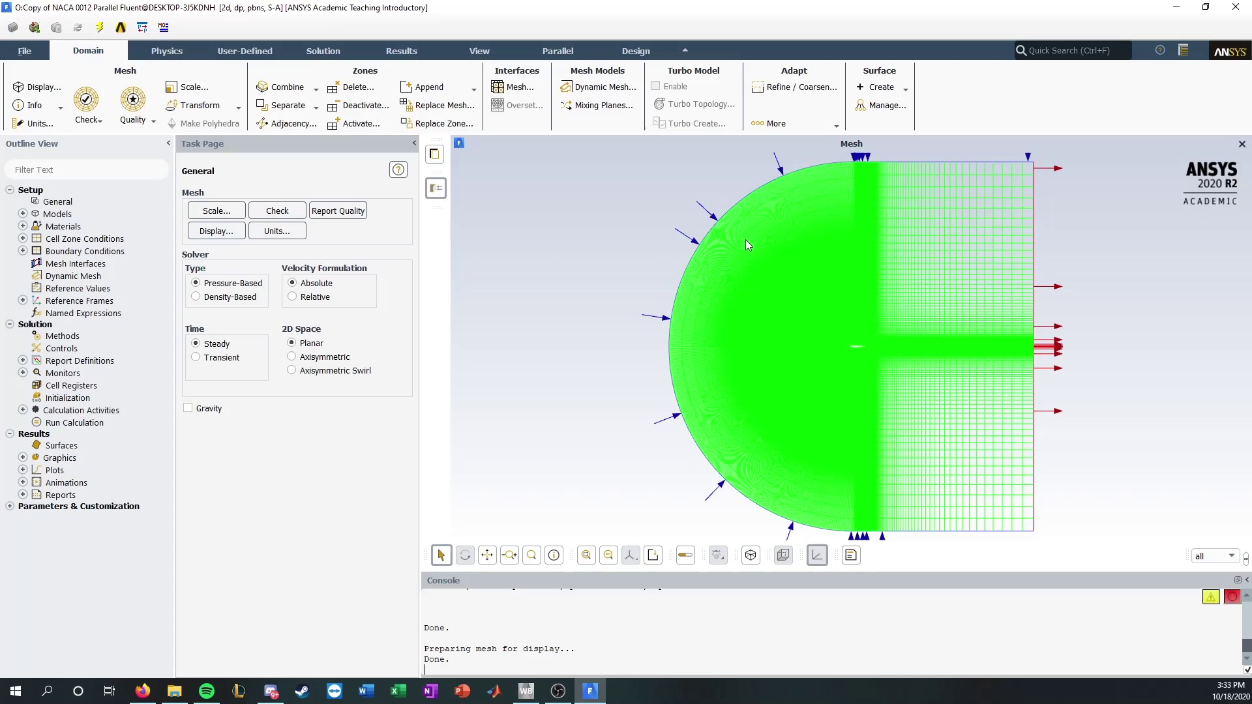
scroll(745, 240, down, 2)
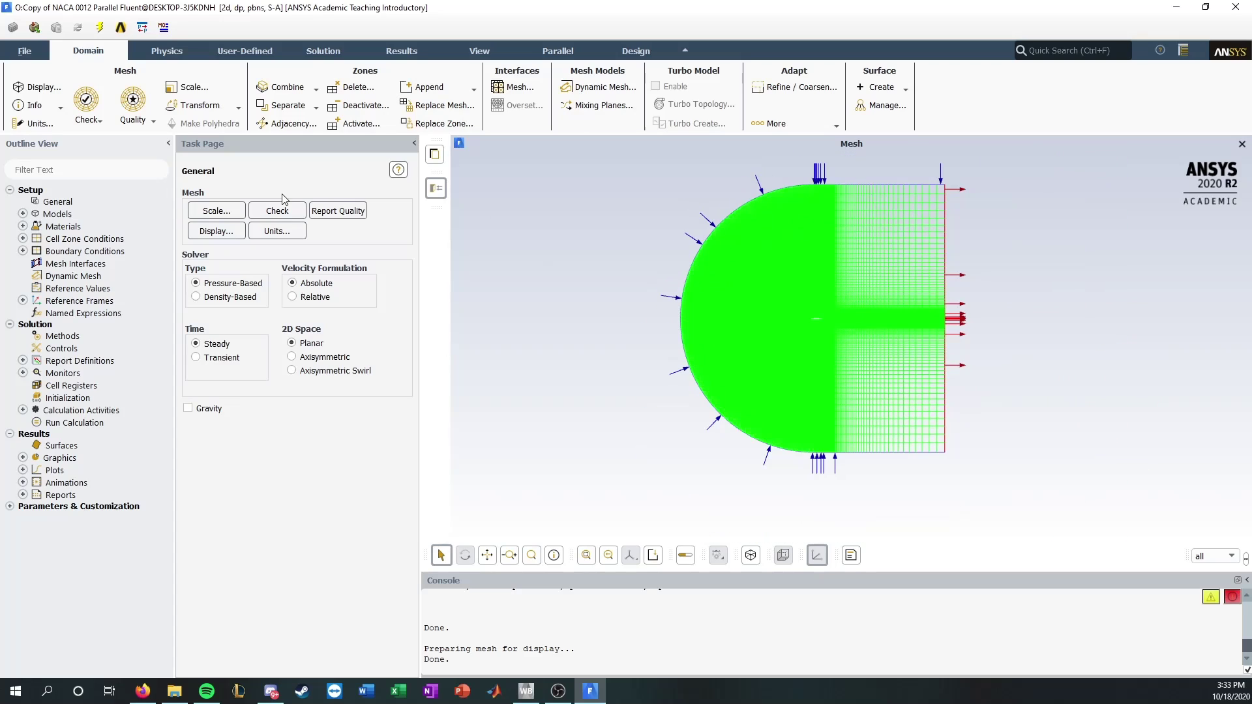
Step: Check the viscous model settings and close them without changes
click(23, 214)
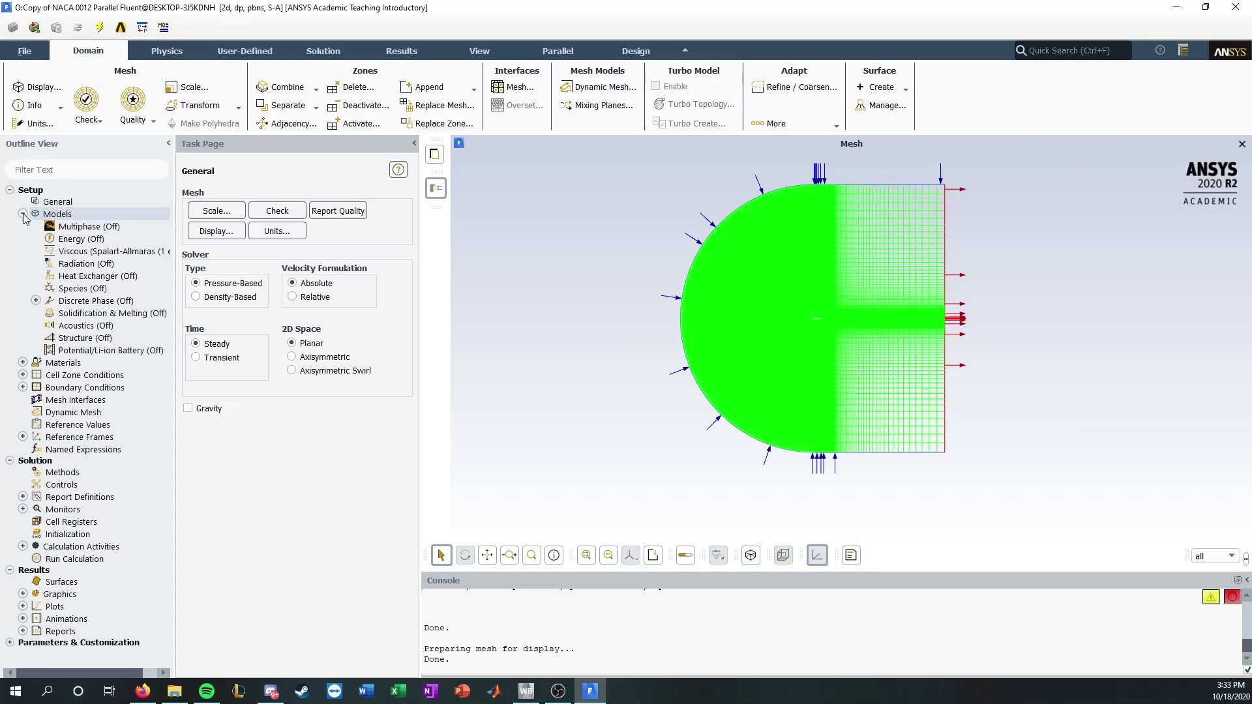
double_click(78, 253)
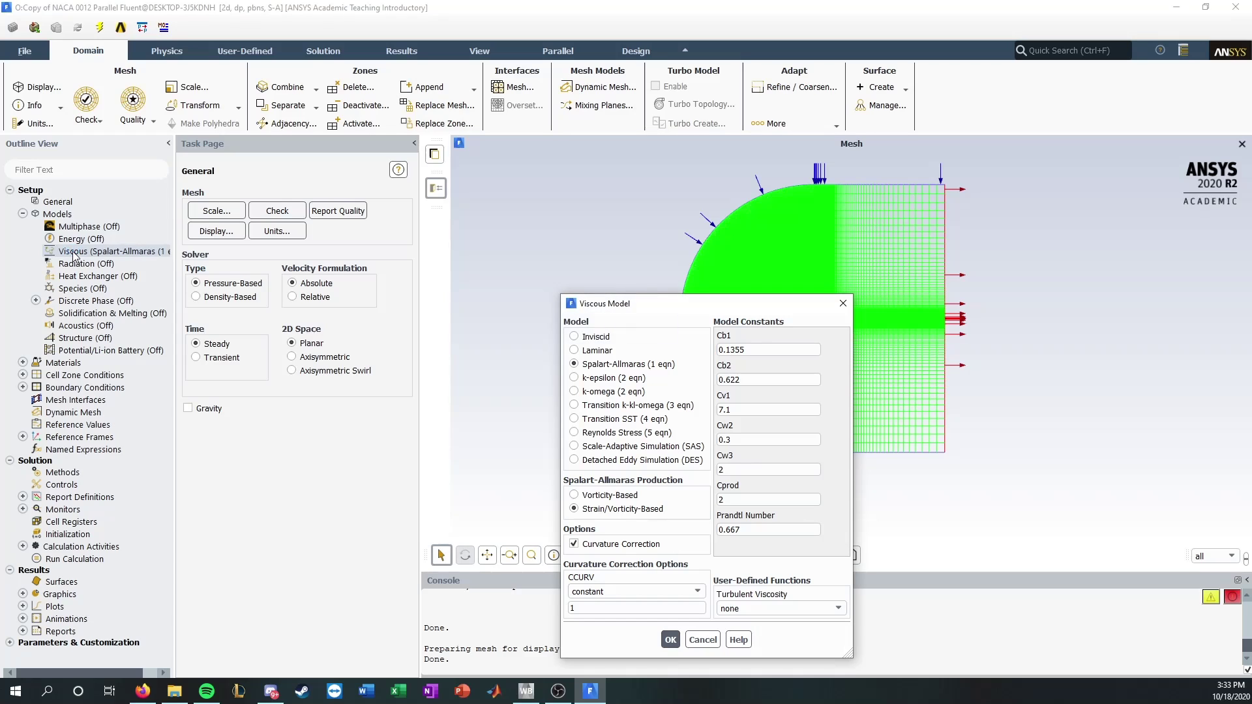
click(843, 303)
Step: Examine the mesh around the slot on the airfoil's upper surface, both close up and in relation to the leading edge
scroll(824, 300, up, 5)
scroll(775, 314, up, 8)
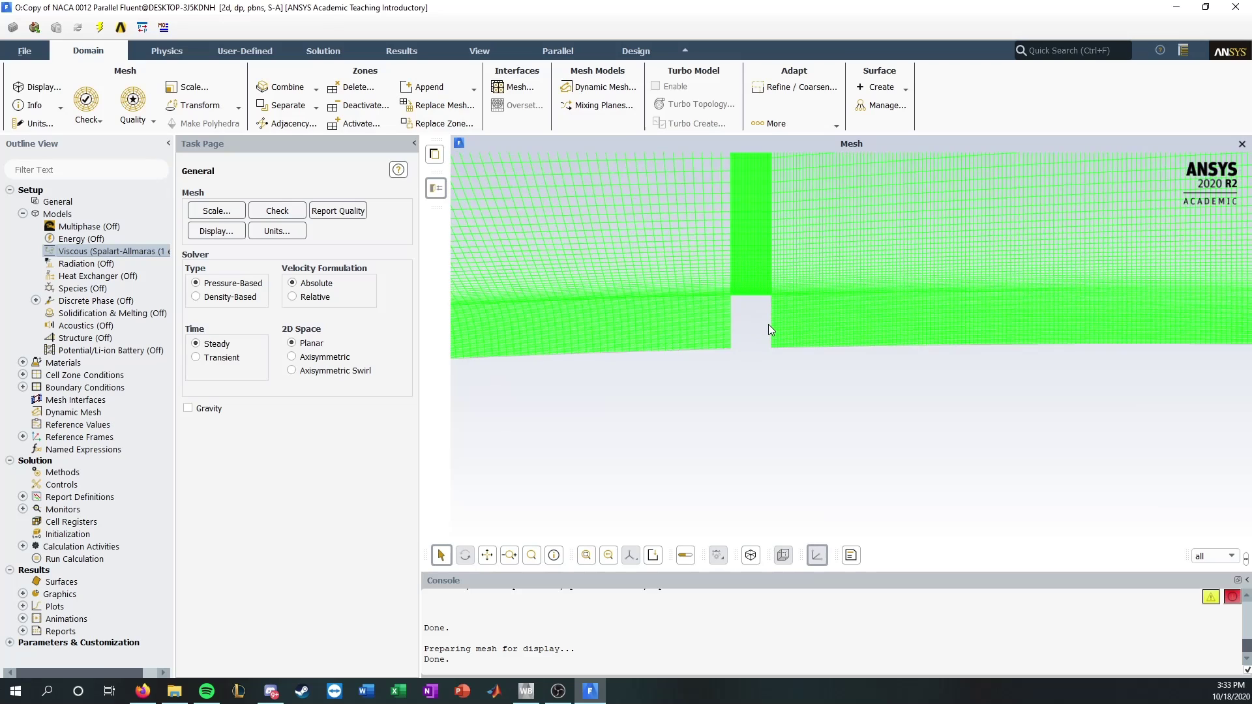
scroll(746, 326, up, 5)
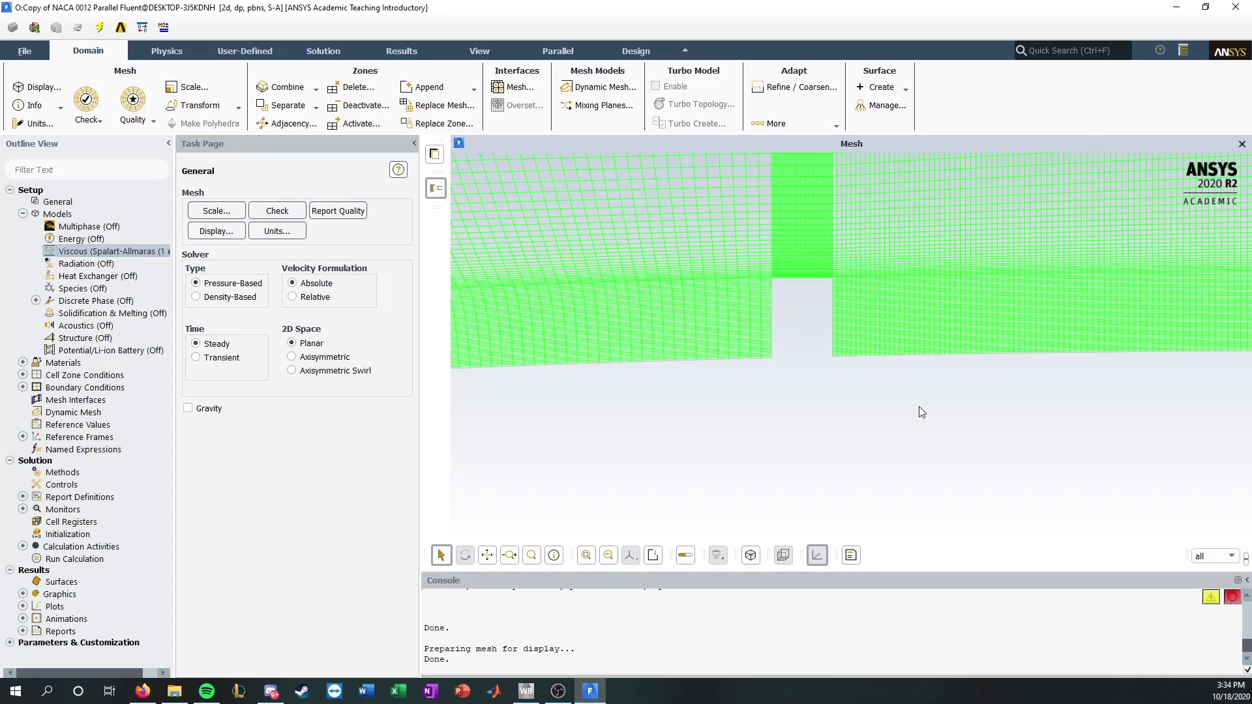
scroll(919, 407, up, 1)
scroll(919, 407, down, 2)
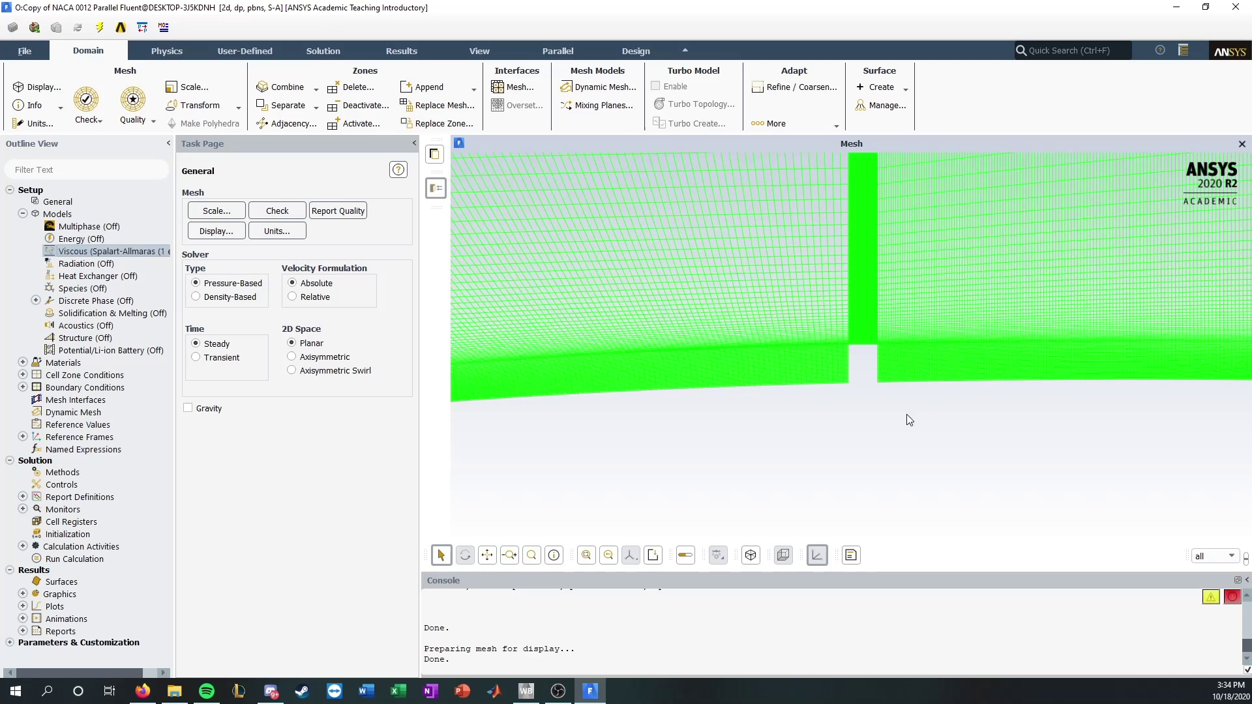
scroll(904, 414, down, 2)
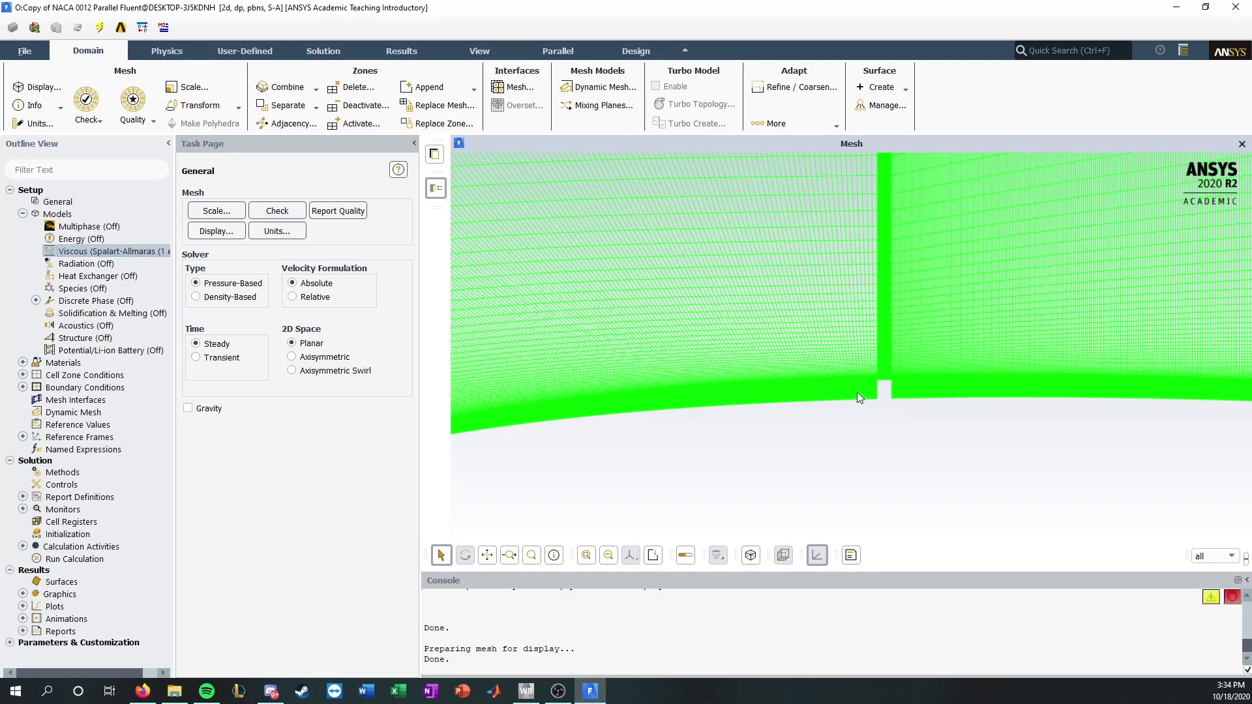
scroll(916, 468, up, 1)
scroll(912, 456, down, 1)
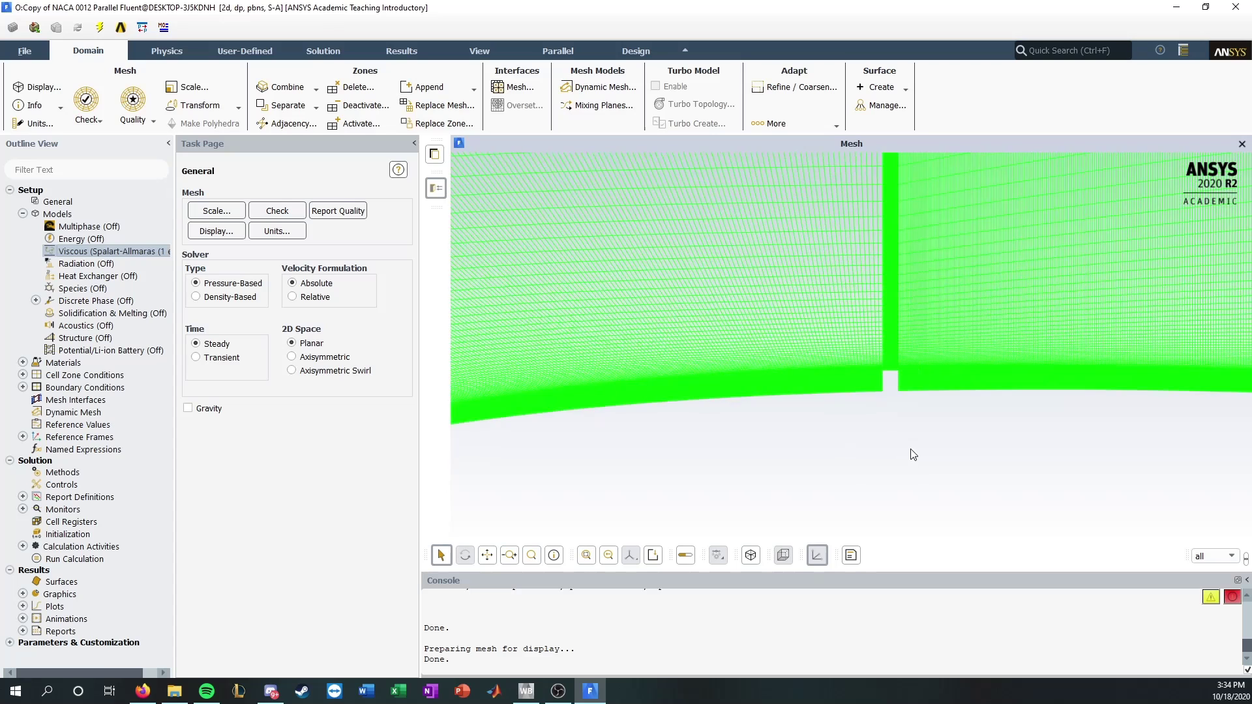
scroll(926, 450, down, 2)
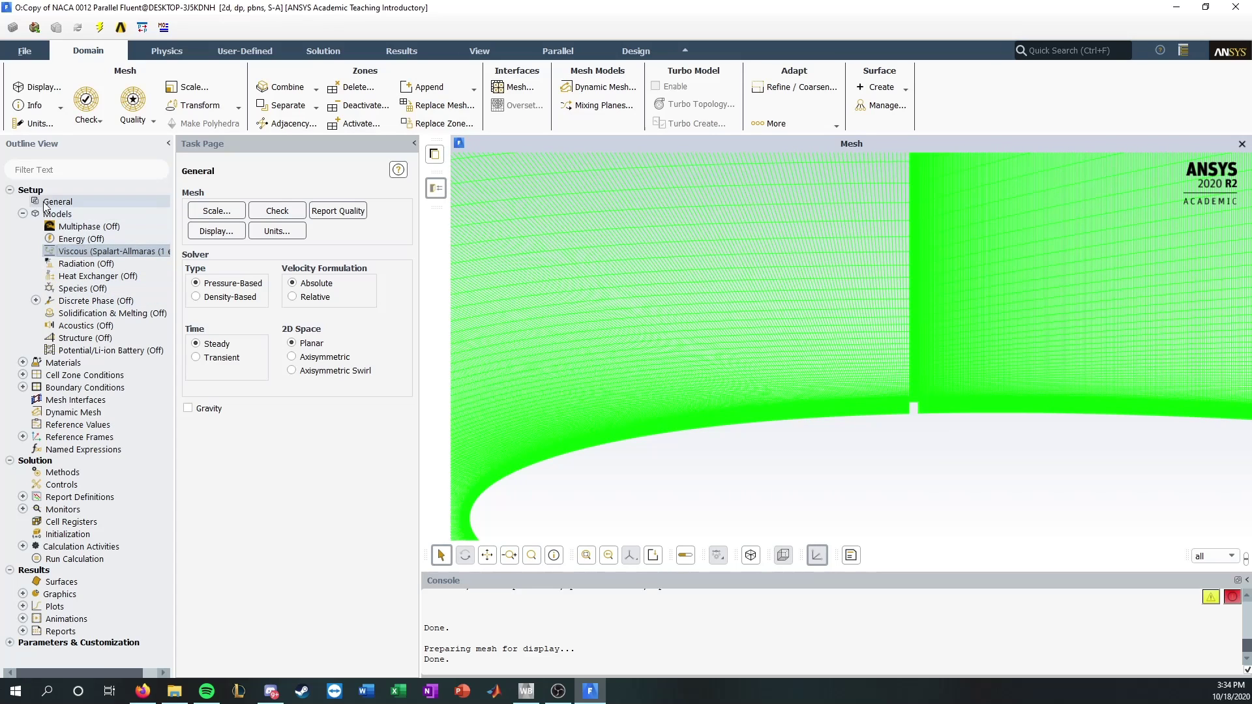
Step: Accept the Spalart-Allmaras viscous model with Curvature Correction enabled
double_click(103, 253)
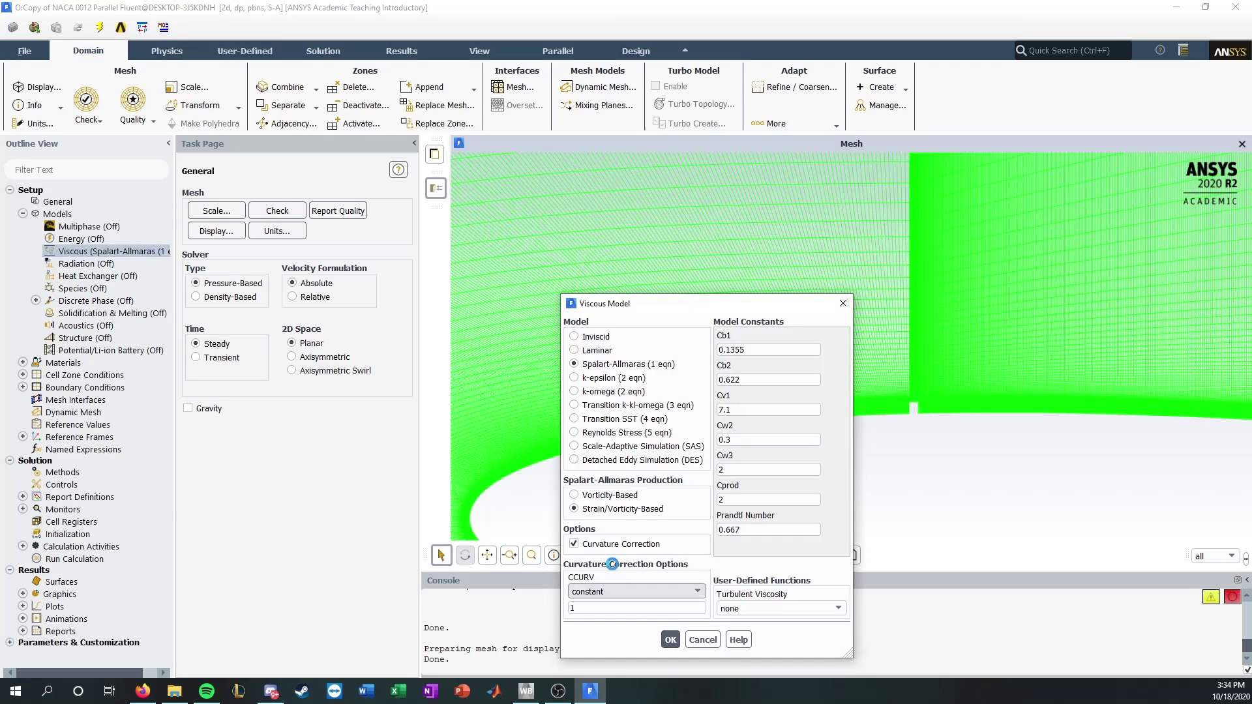
click(670, 640)
click(23, 374)
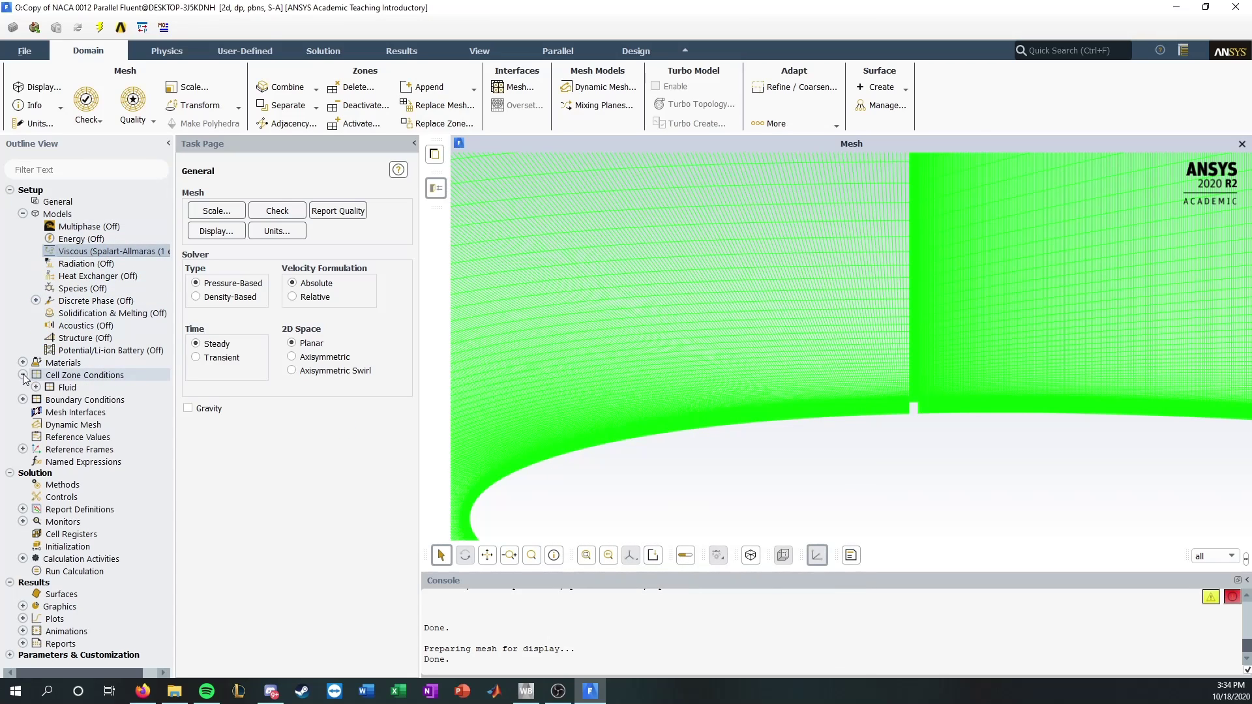
click(23, 375)
Step: Set the velocity magnitude of the inlet boundary condition to 10 m/s
click(23, 387)
click(36, 399)
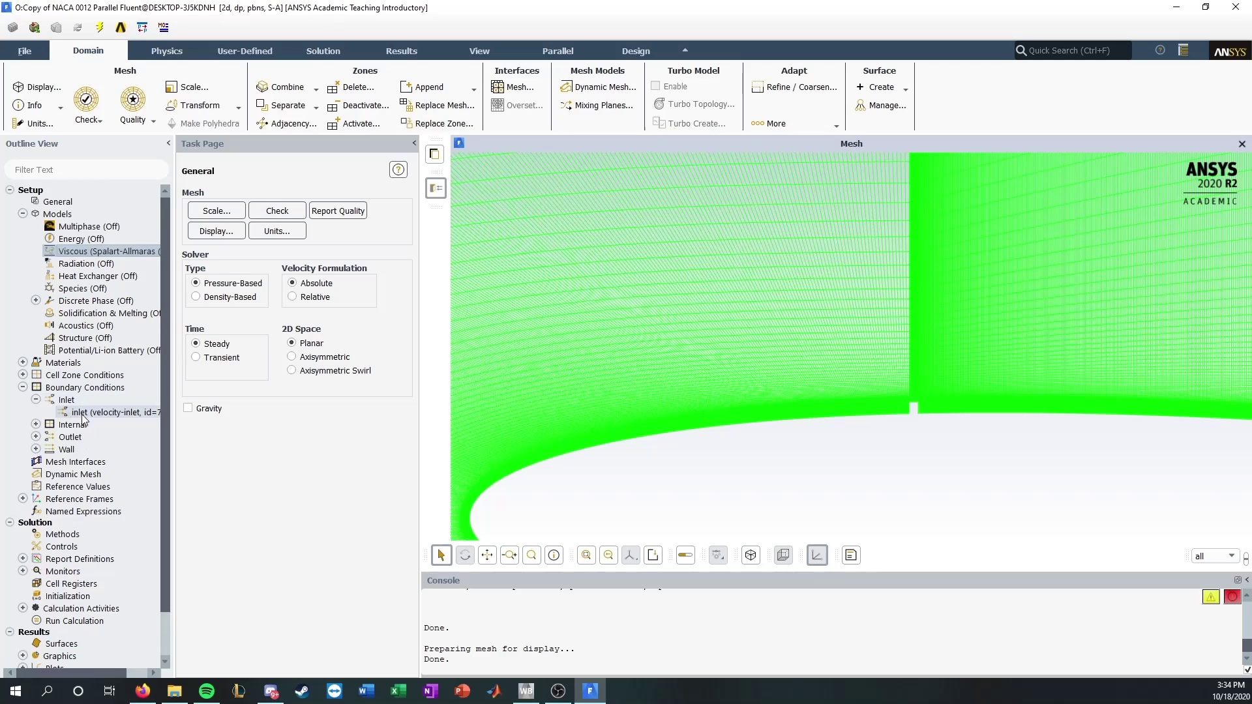
double_click(82, 413)
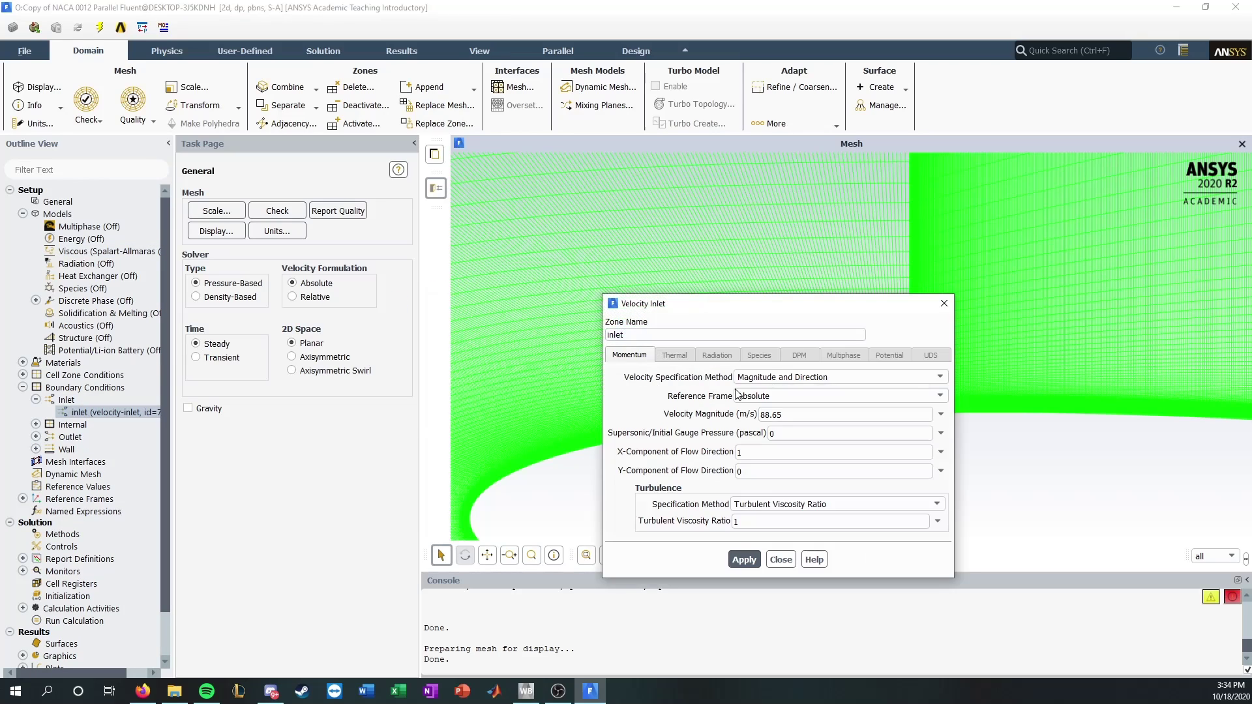
drag(793, 415, 718, 421)
text(10)
click(781, 560)
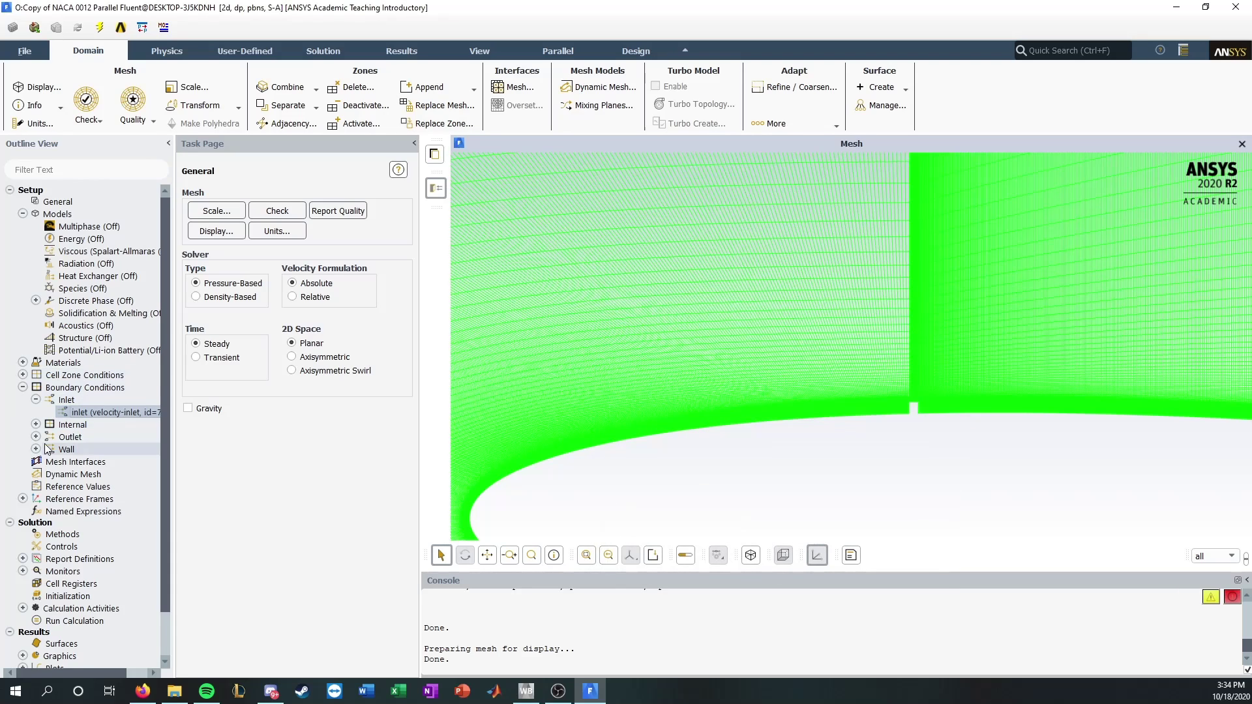
Step: Compute the reference values from the inlet
click(66, 490)
double_click(65, 493)
click(359, 206)
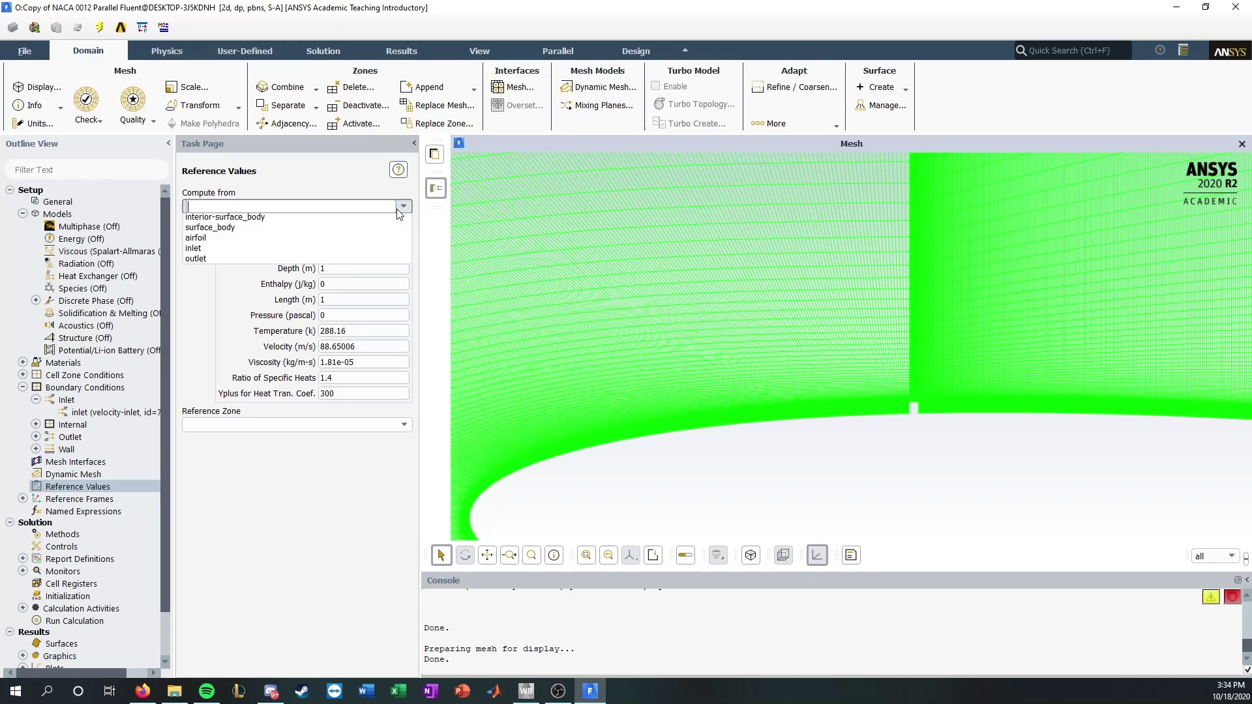
click(360, 261)
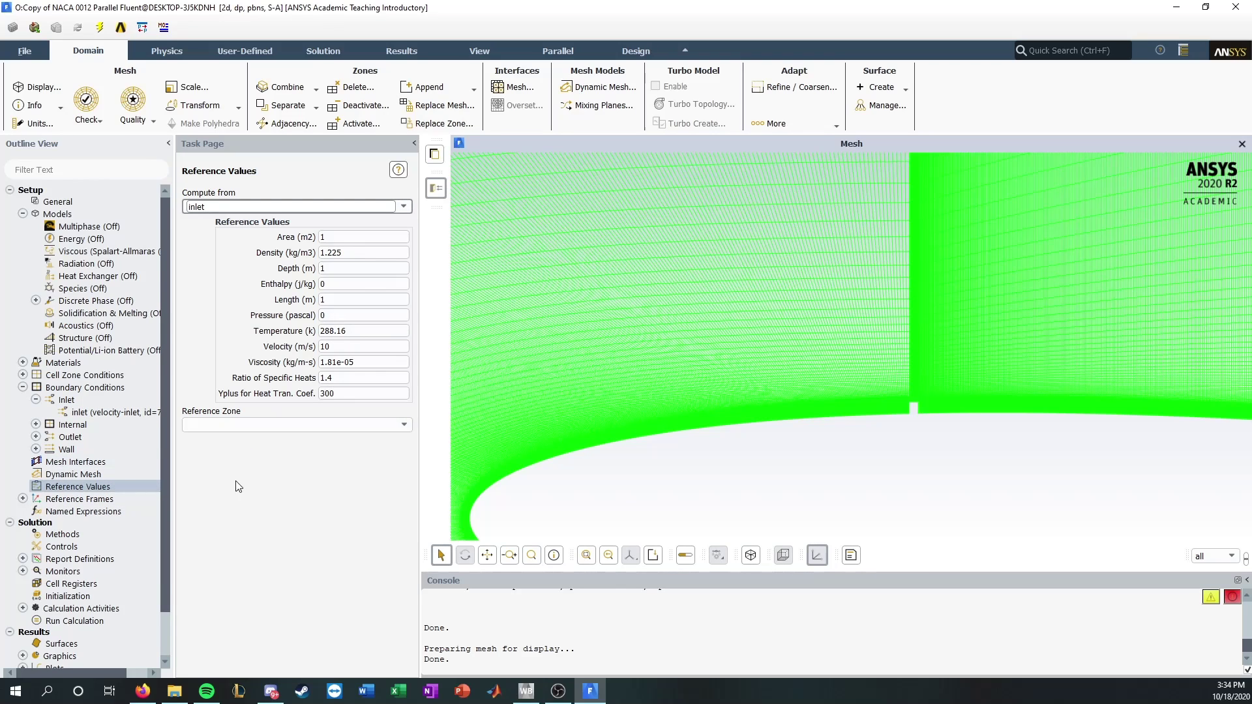
Step: Review the solution methods and initialize the solution with Hybrid Initialization
scroll(81, 527, down, 1)
double_click(96, 485)
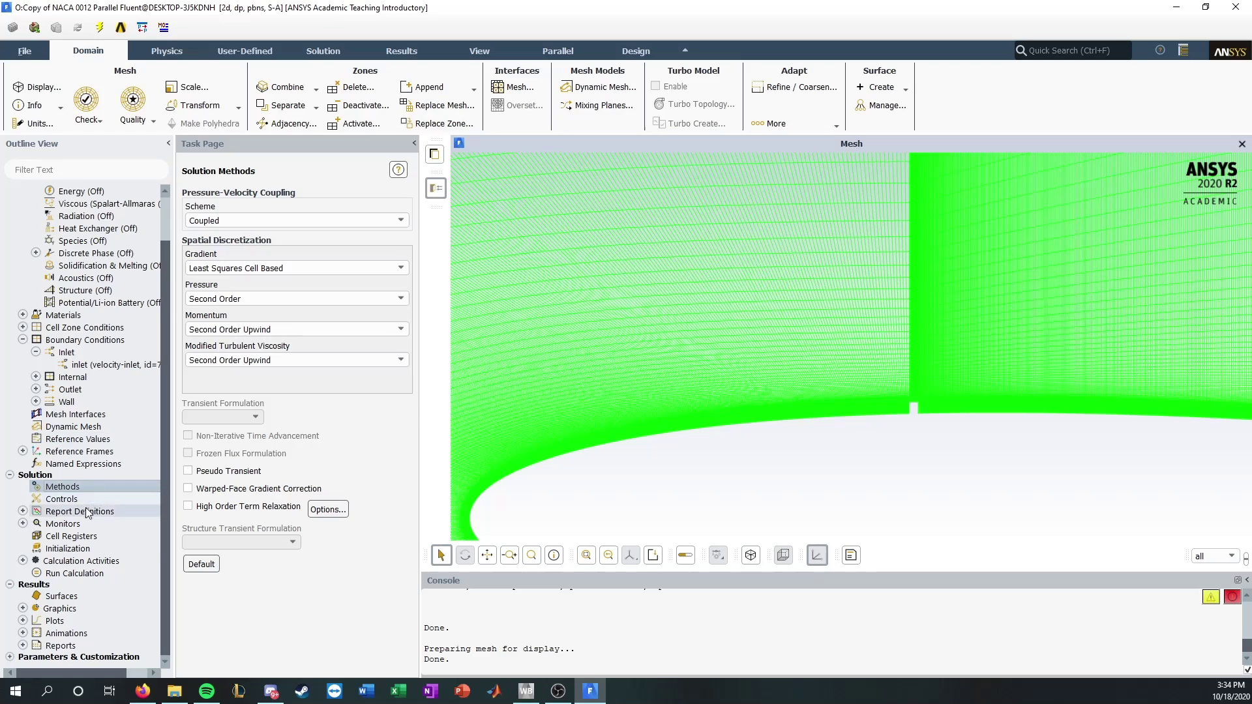
click(65, 548)
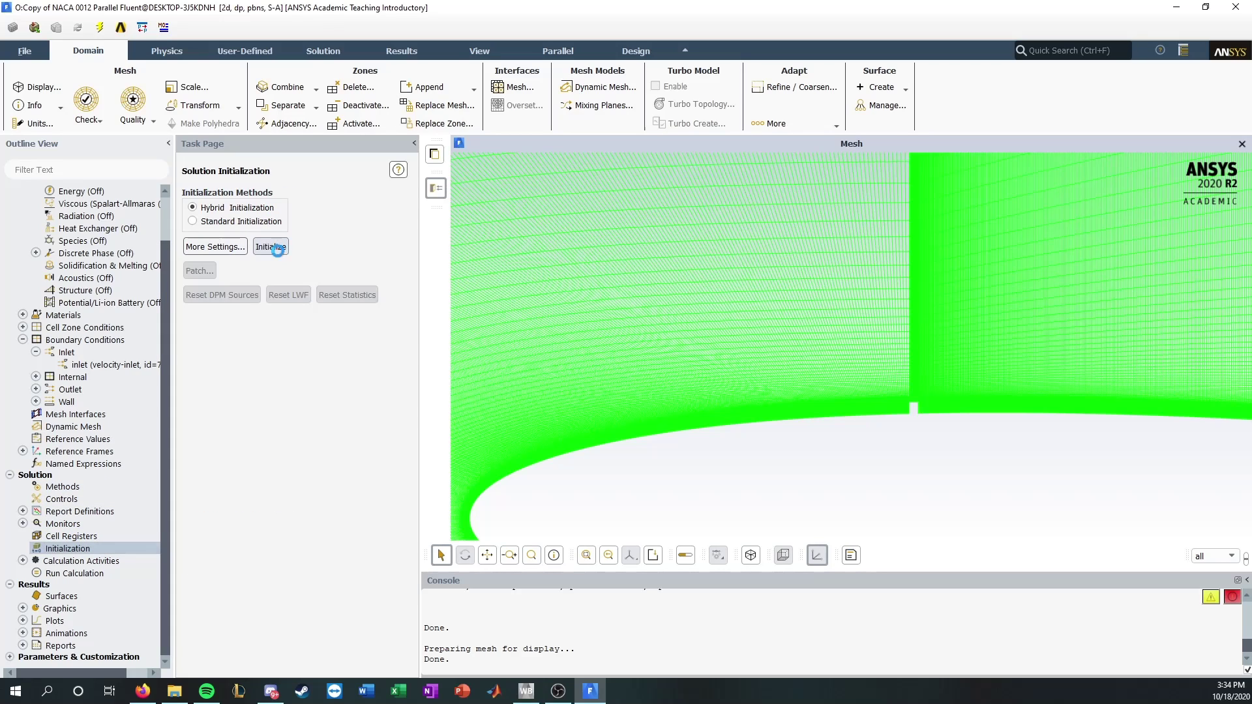
click(271, 247)
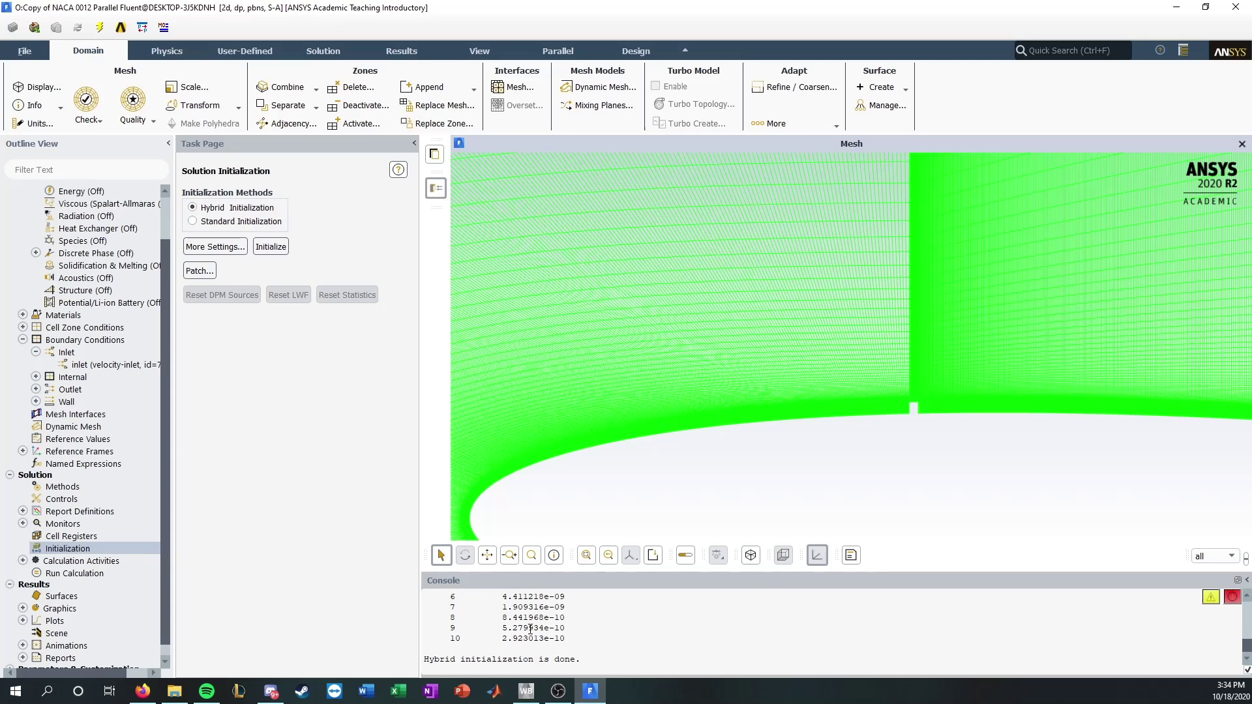
scroll(531, 629, up, 8)
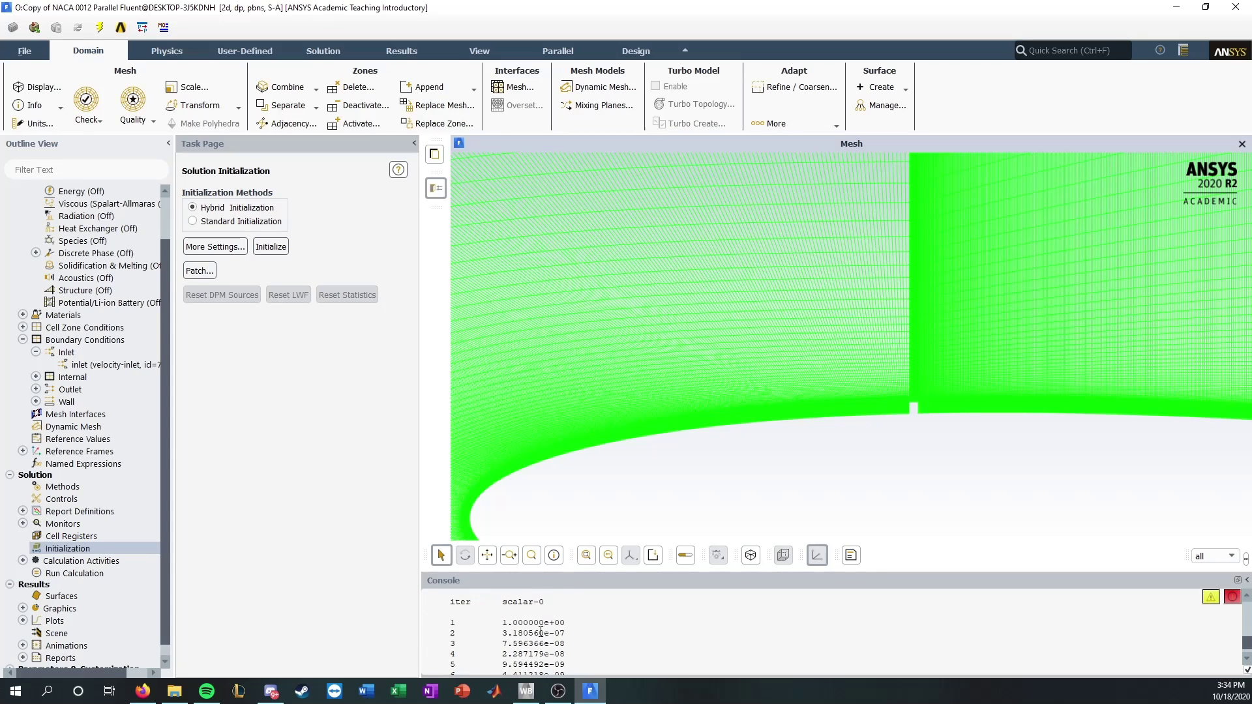
scroll(540, 631, down, 8)
Step: Check the run calculation settings and the lift report definition for the airfoil, leaving both as they are
click(77, 573)
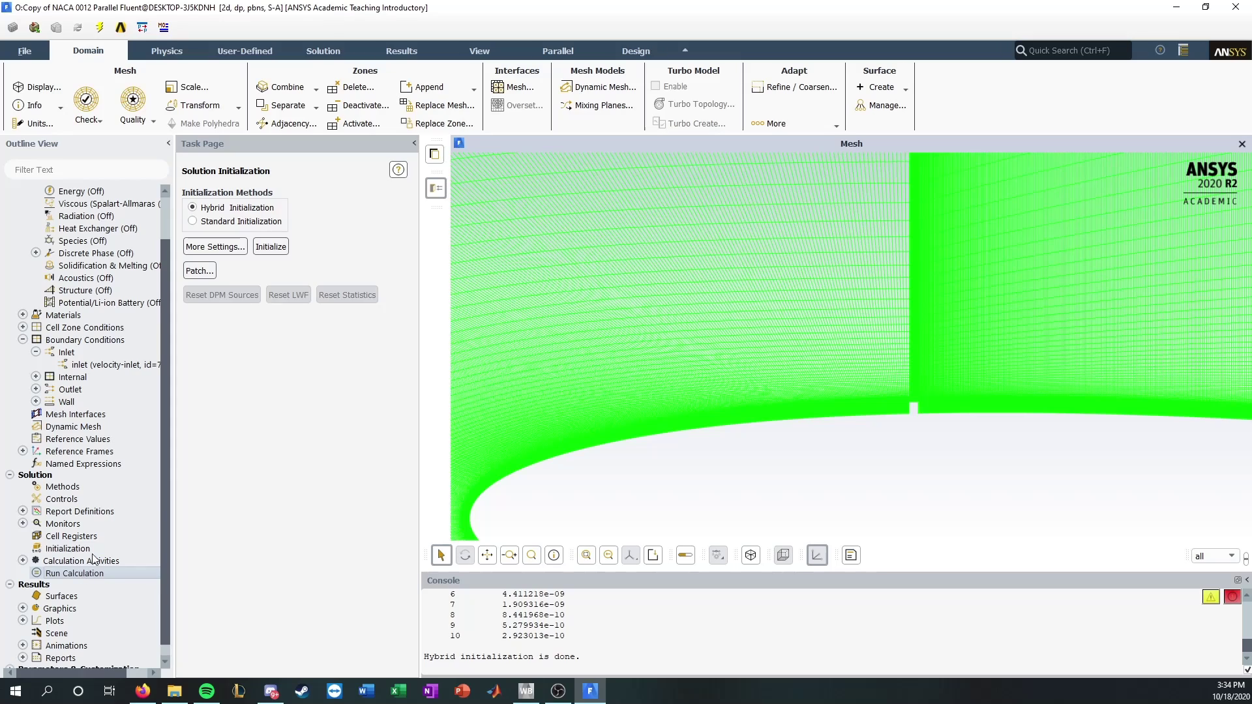
scroll(750, 356, up, 2)
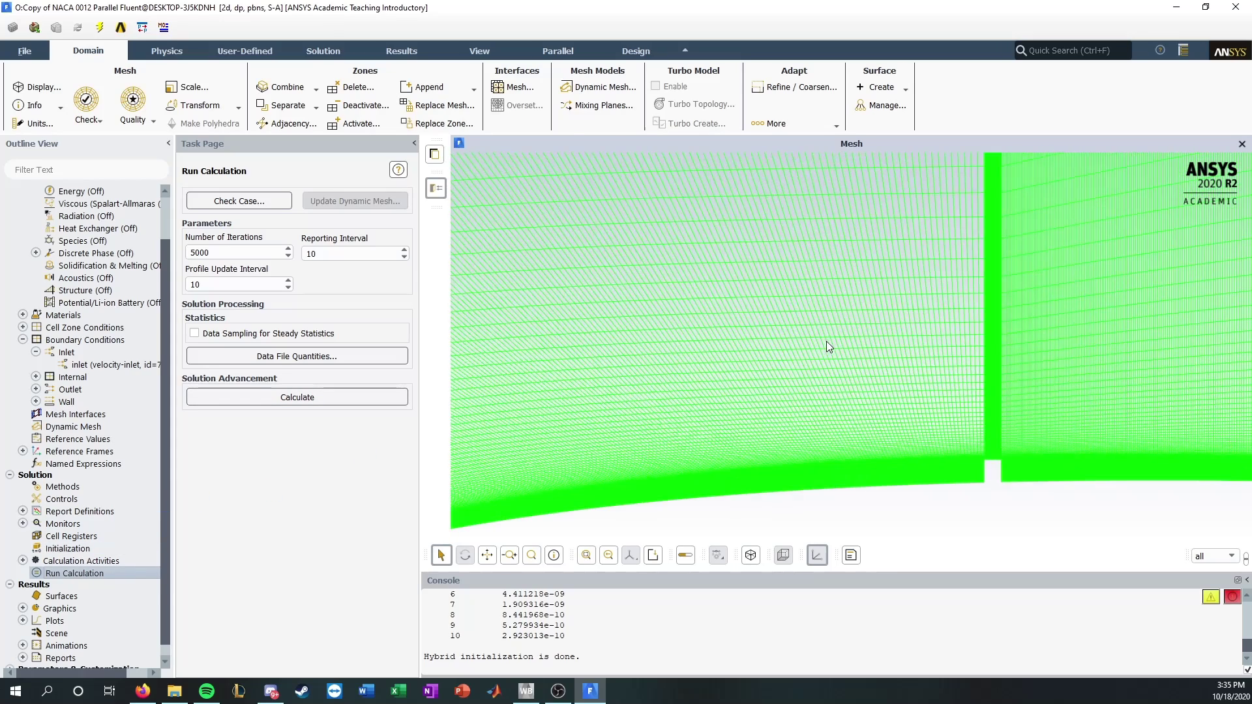
scroll(826, 341, down, 5)
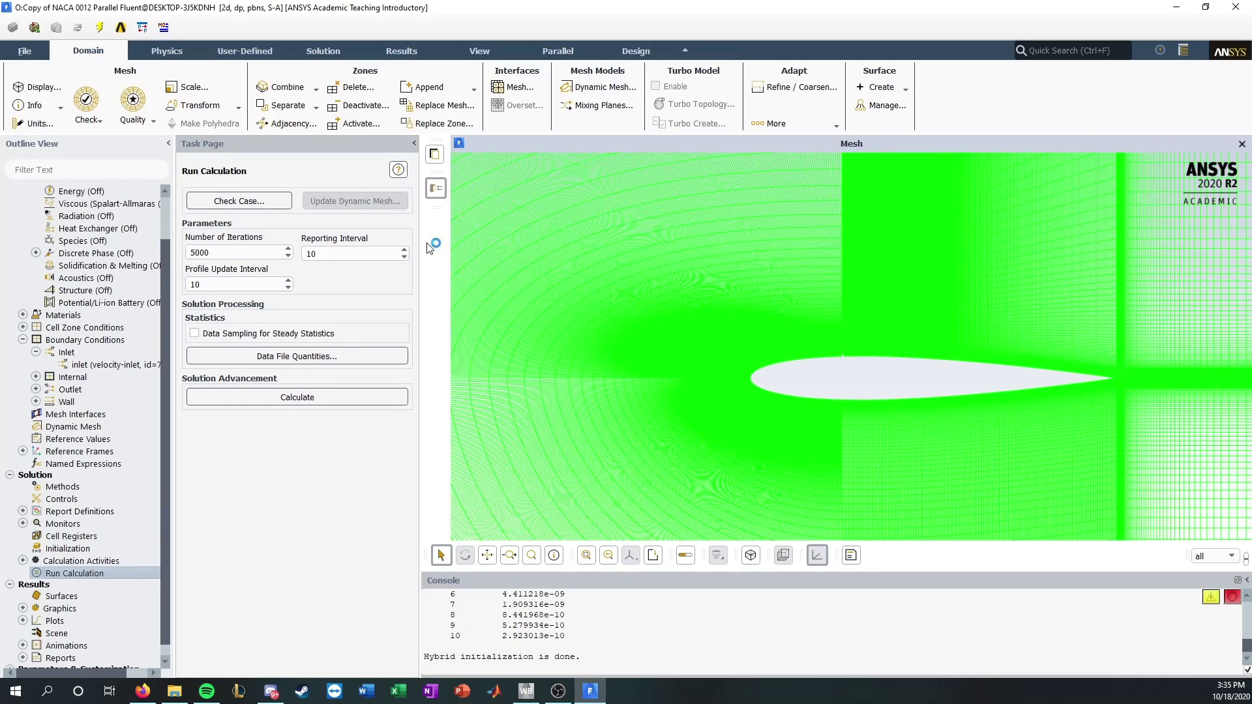
click(22, 327)
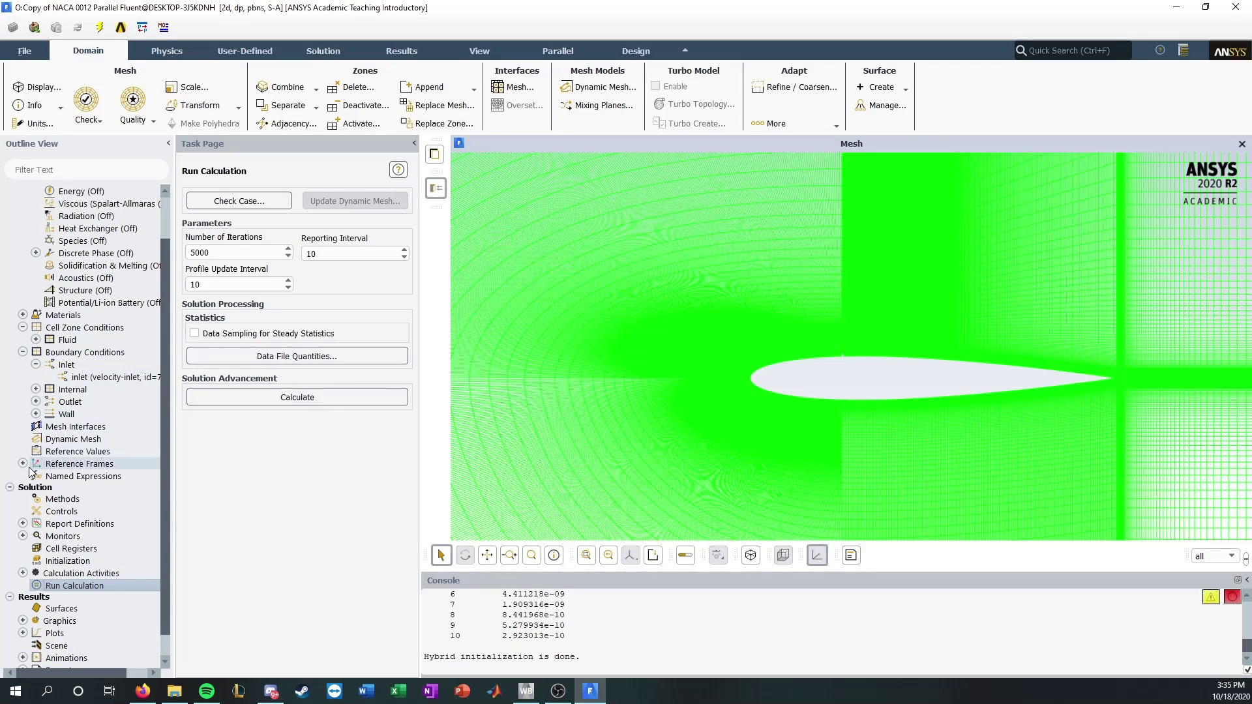
click(22, 523)
click(64, 548)
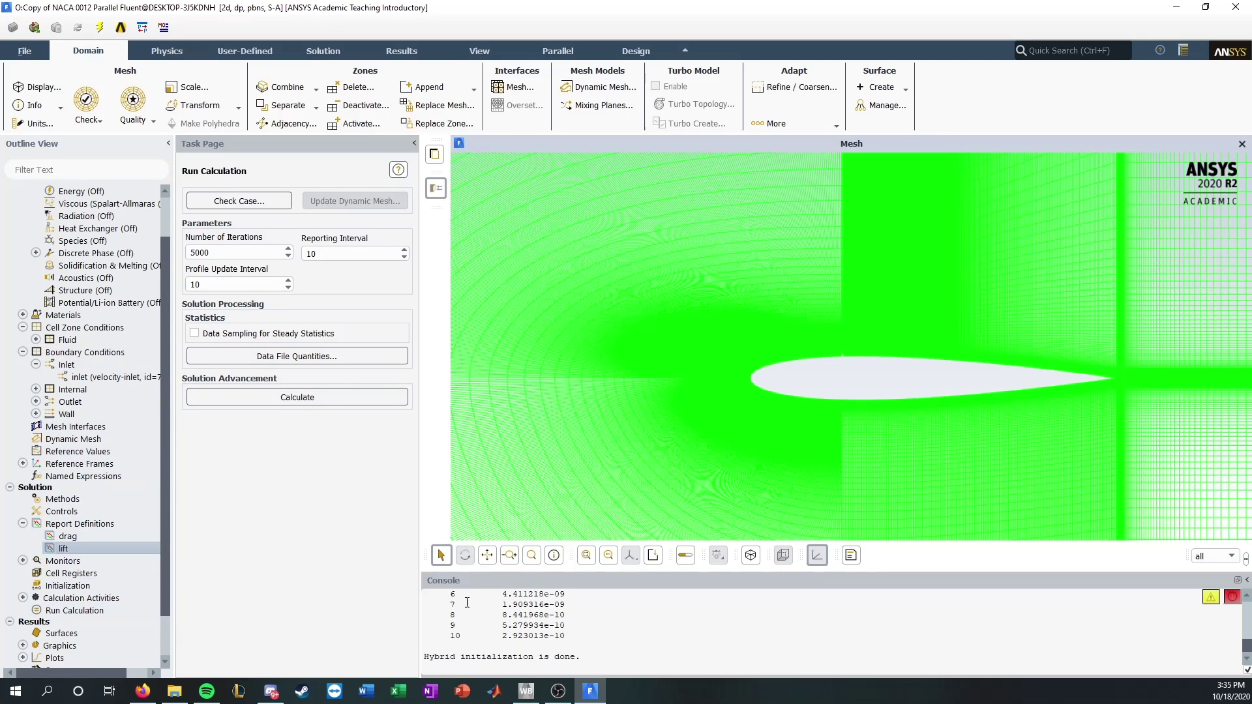
double_click(66, 551)
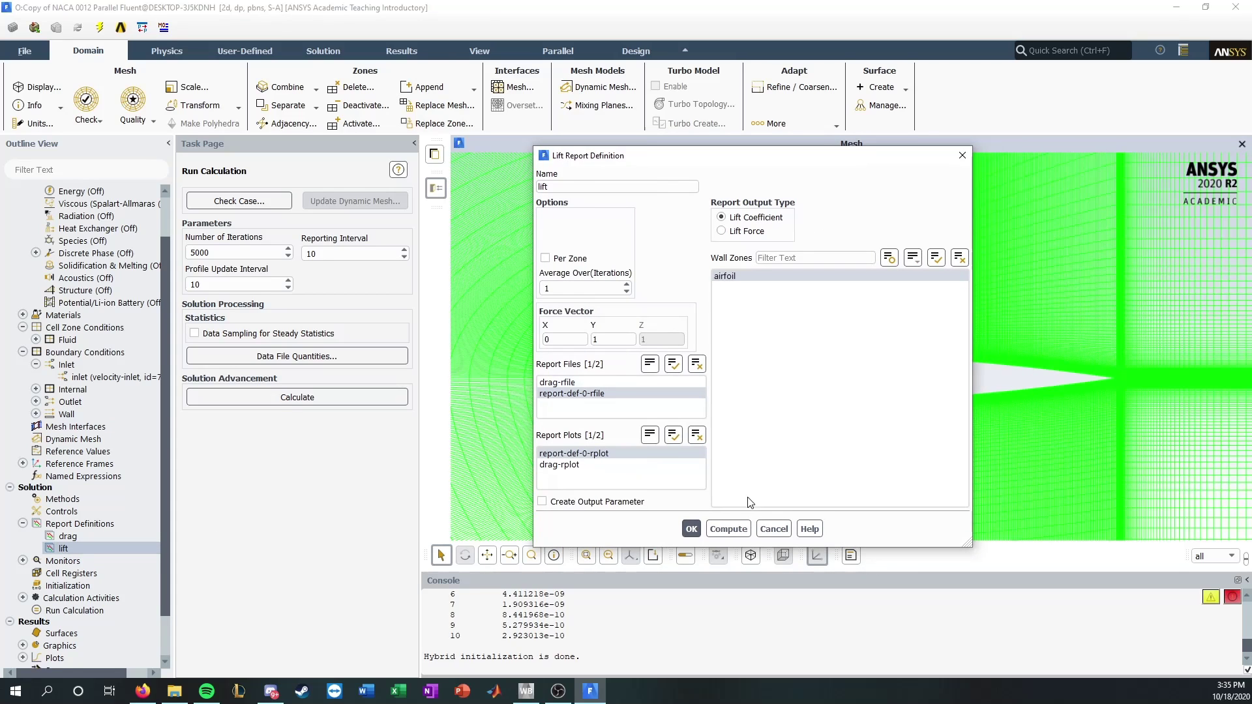
click(771, 525)
Step: Start the calculation with 5000 iterations and inspect the mesh at the airfoil's trailing edge while it runs
click(364, 399)
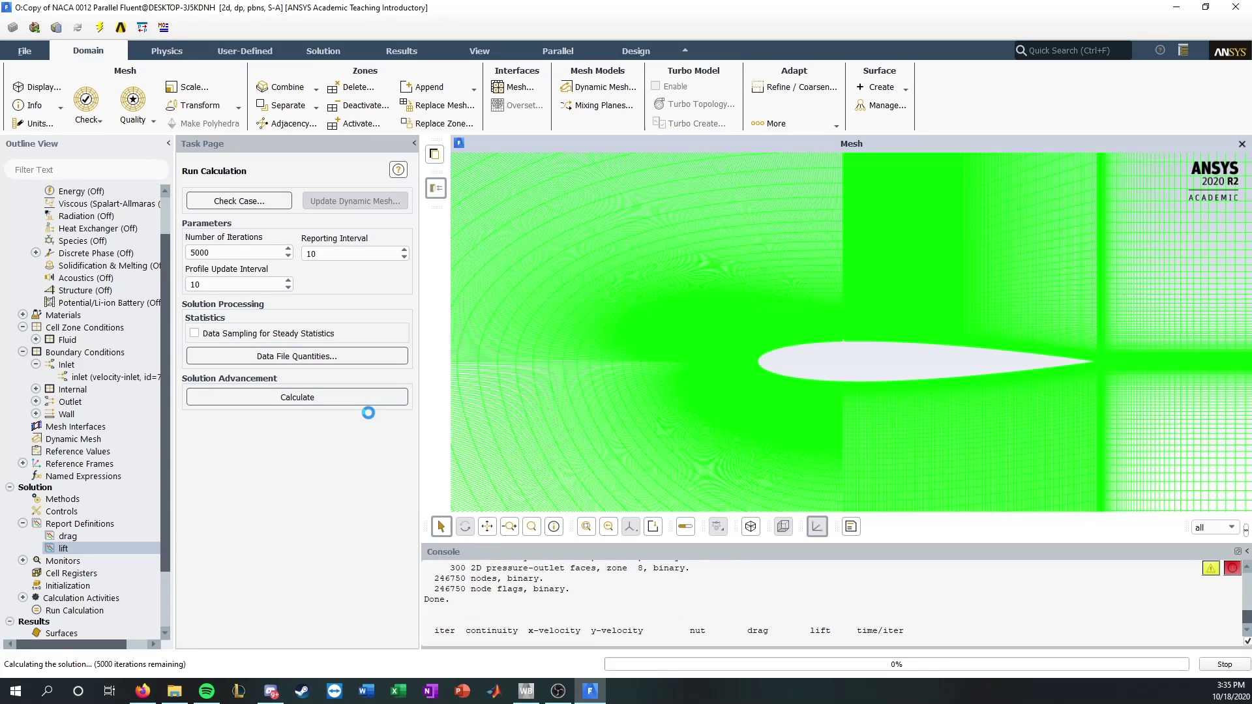
scroll(1101, 388, up, 6)
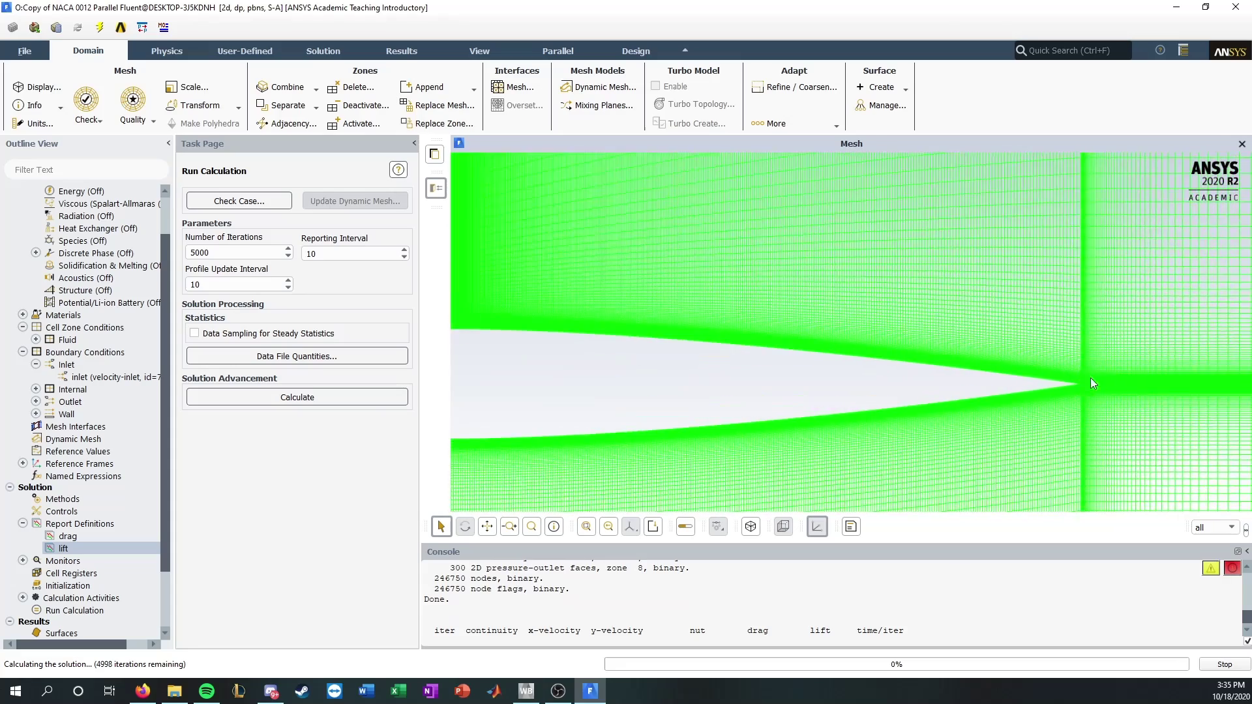
scroll(947, 365, down, 1)
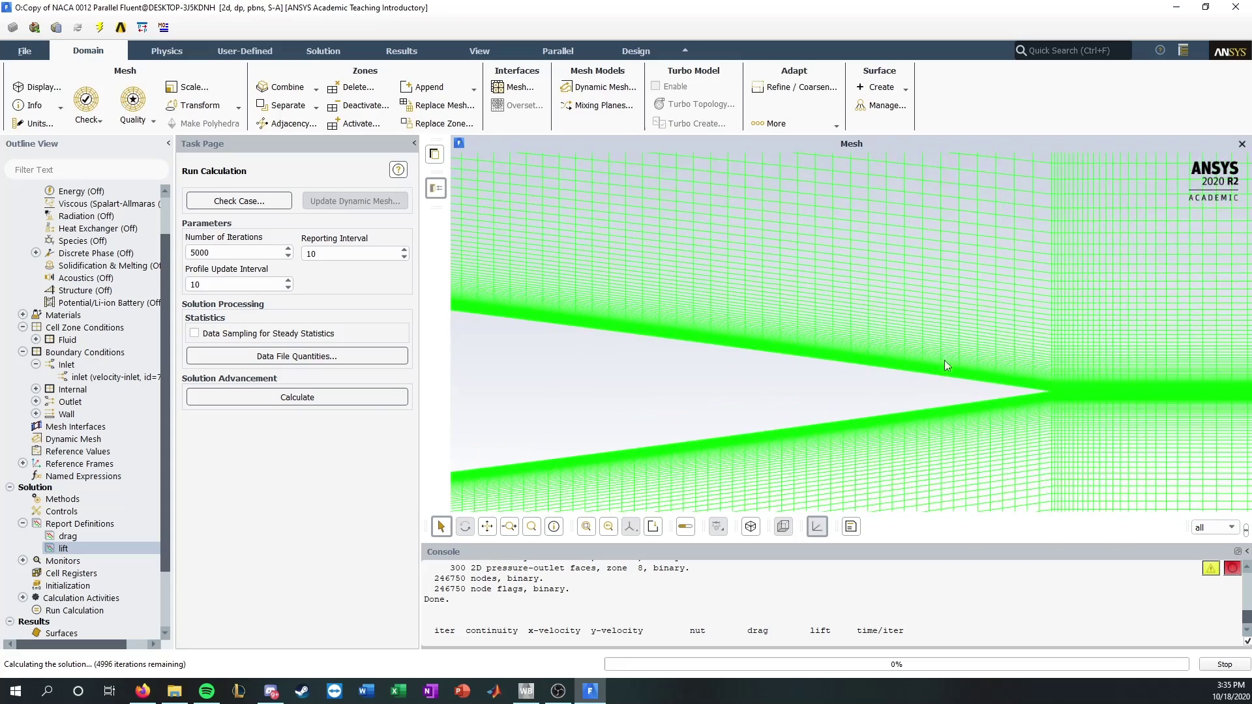
scroll(801, 350, down, 2)
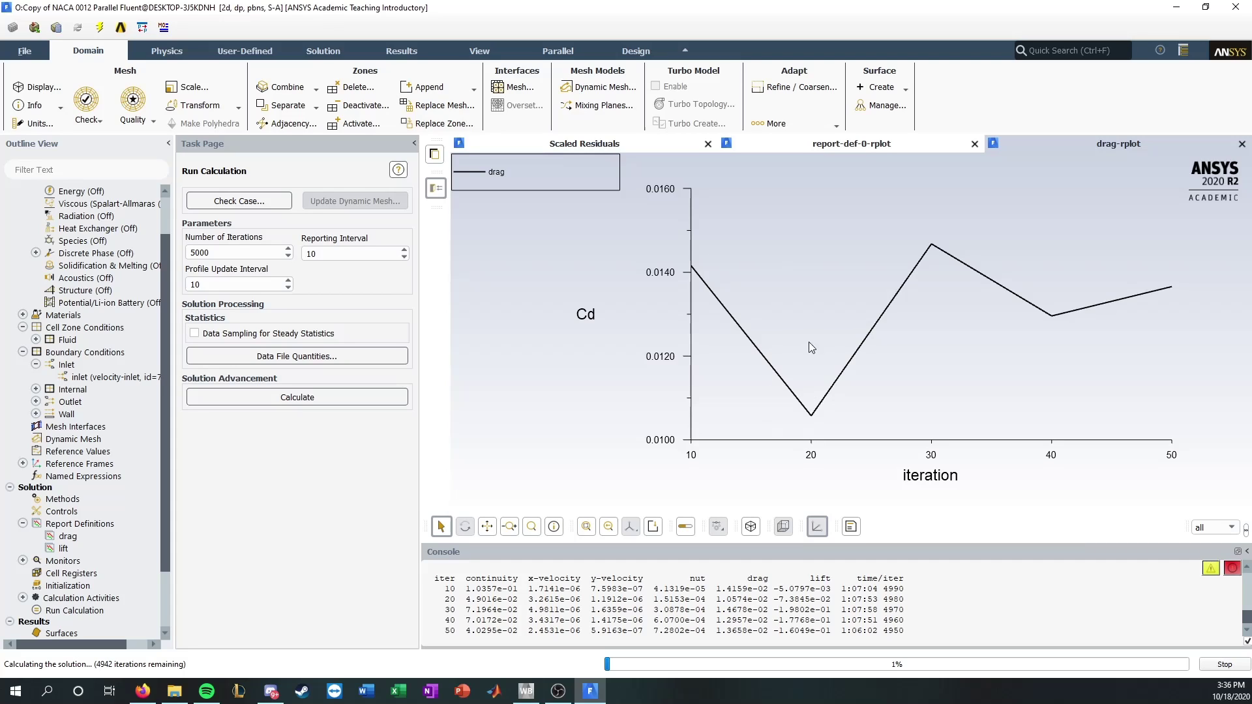
Step: Review the scaled residuals, the lift coefficient plot, and the velocity magnitude contours around the slot
click(615, 146)
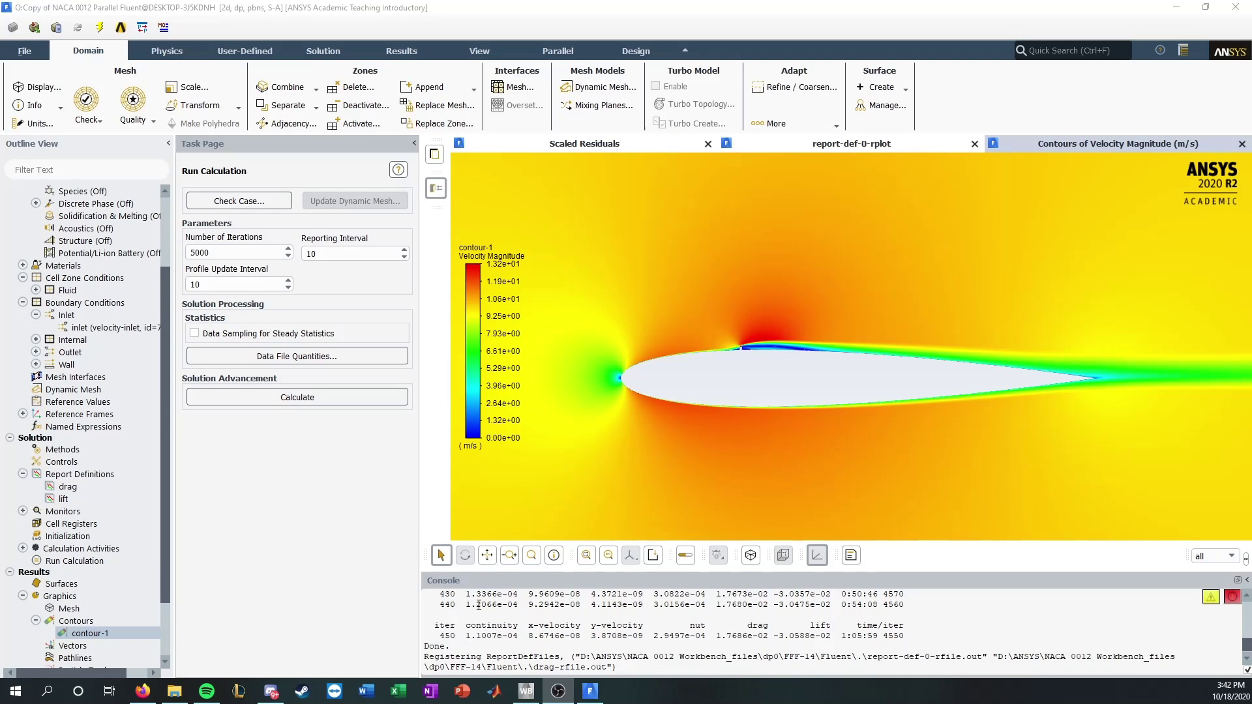
click(609, 145)
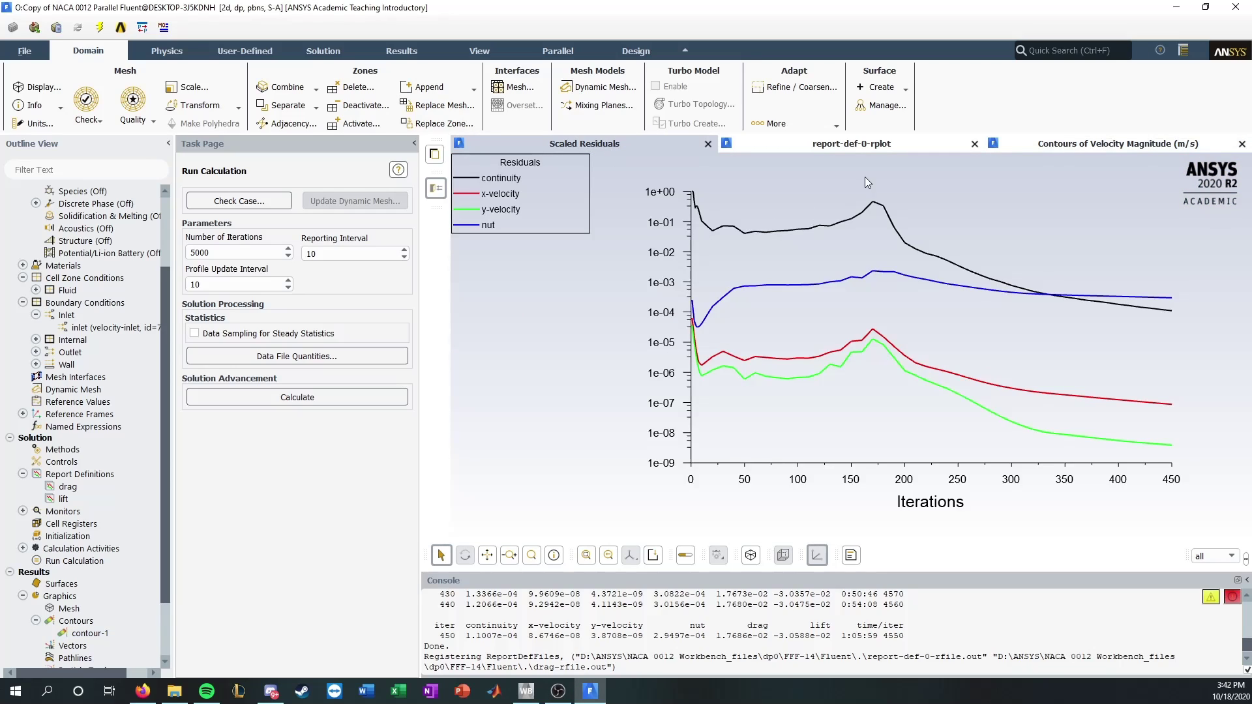
click(845, 148)
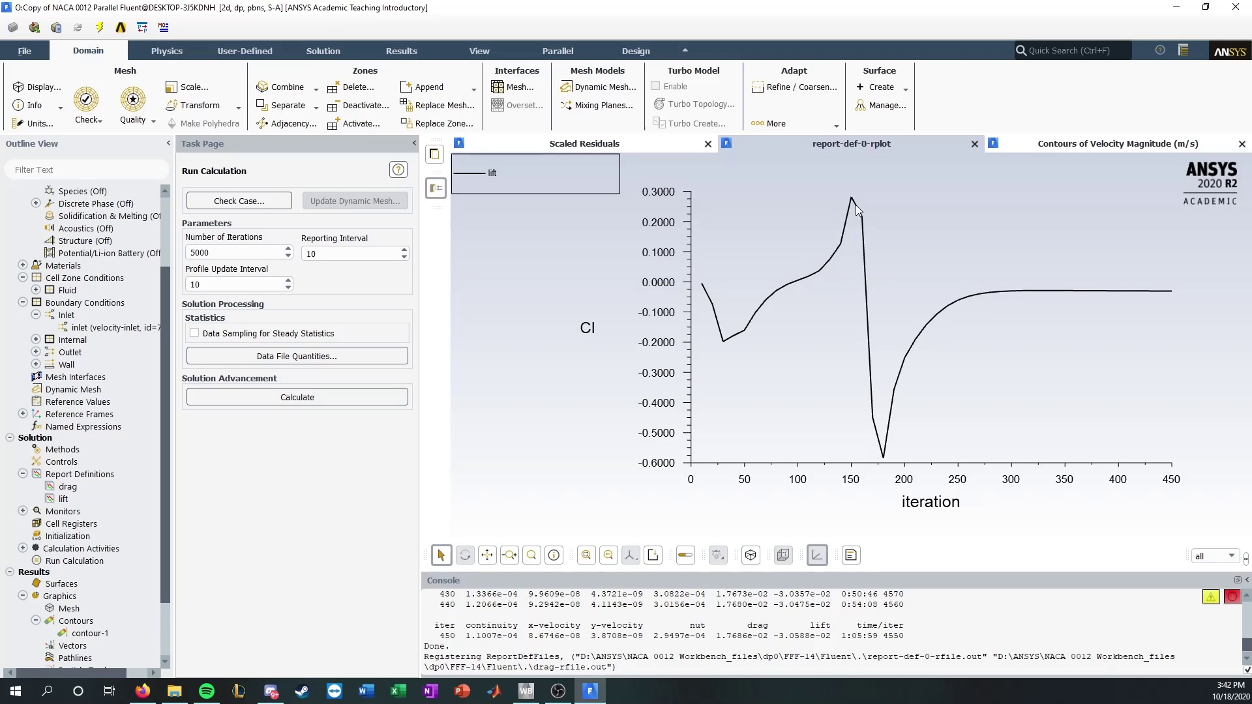
click(1083, 145)
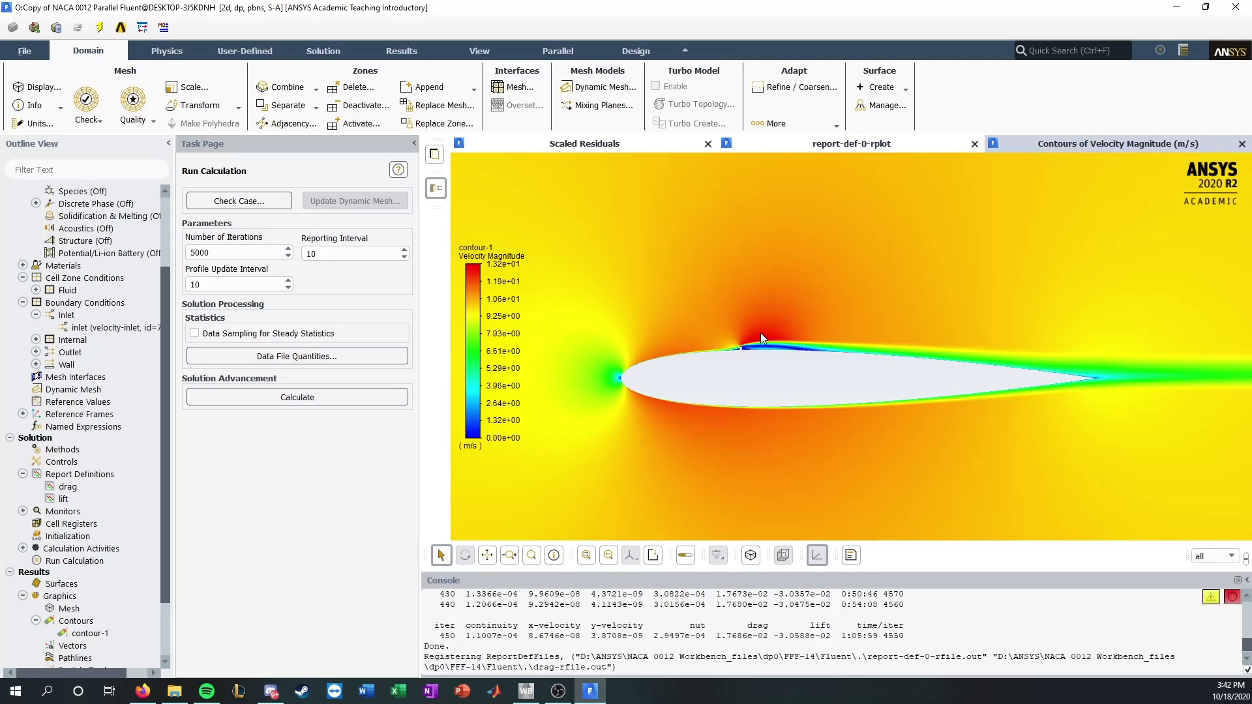
scroll(725, 350, up, 5)
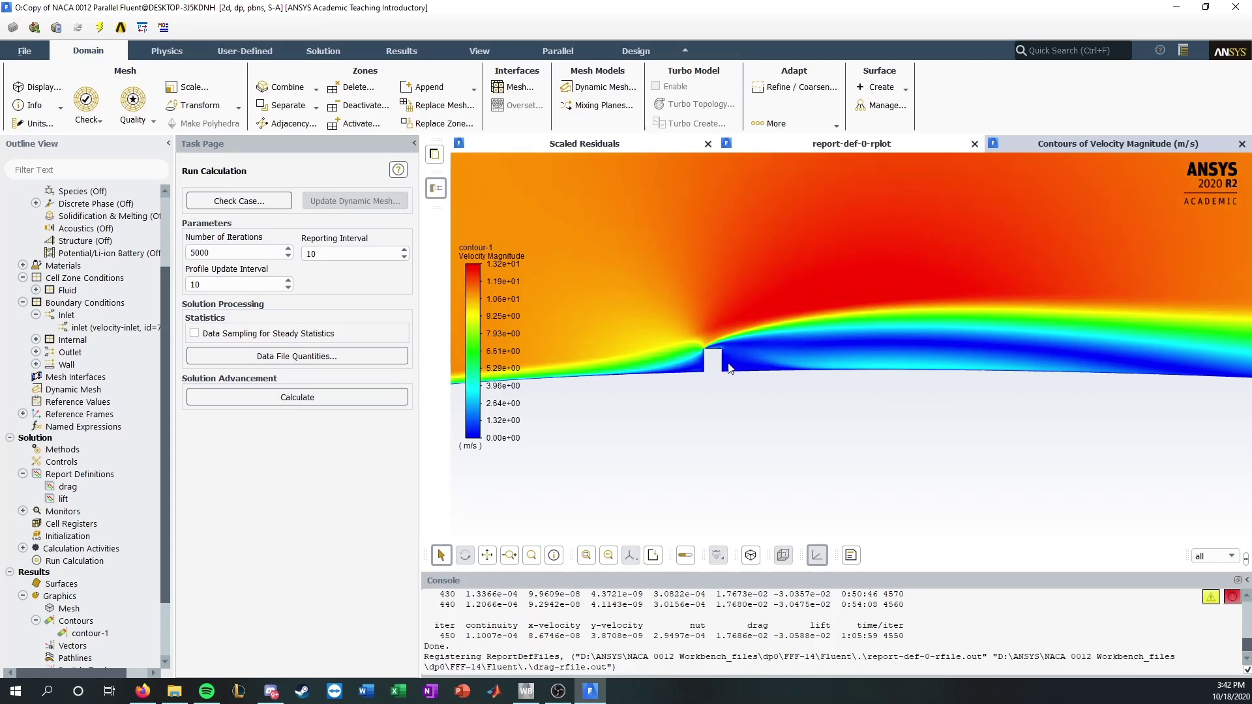
scroll(939, 382, down, 5)
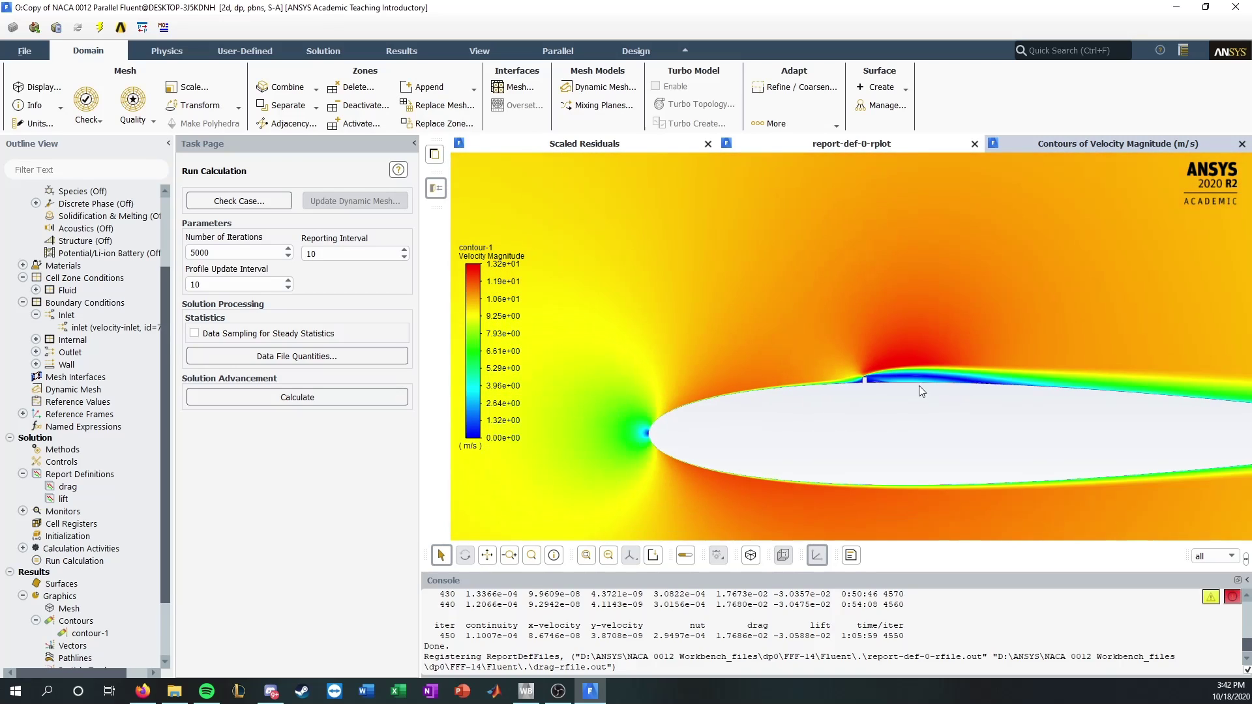
Step: Examine the velocity magnitude contours around the whole airfoil and check the lift coefficient plot
scroll(934, 382, down, 1)
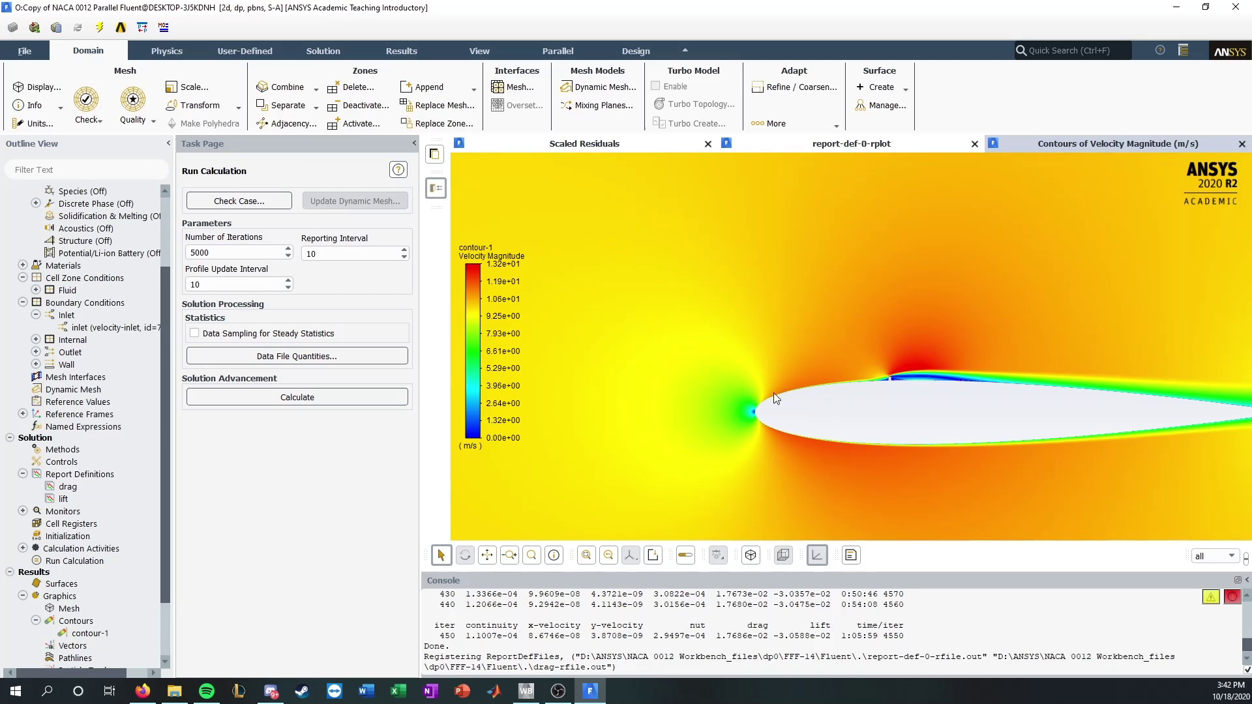
drag(849, 382, 673, 249)
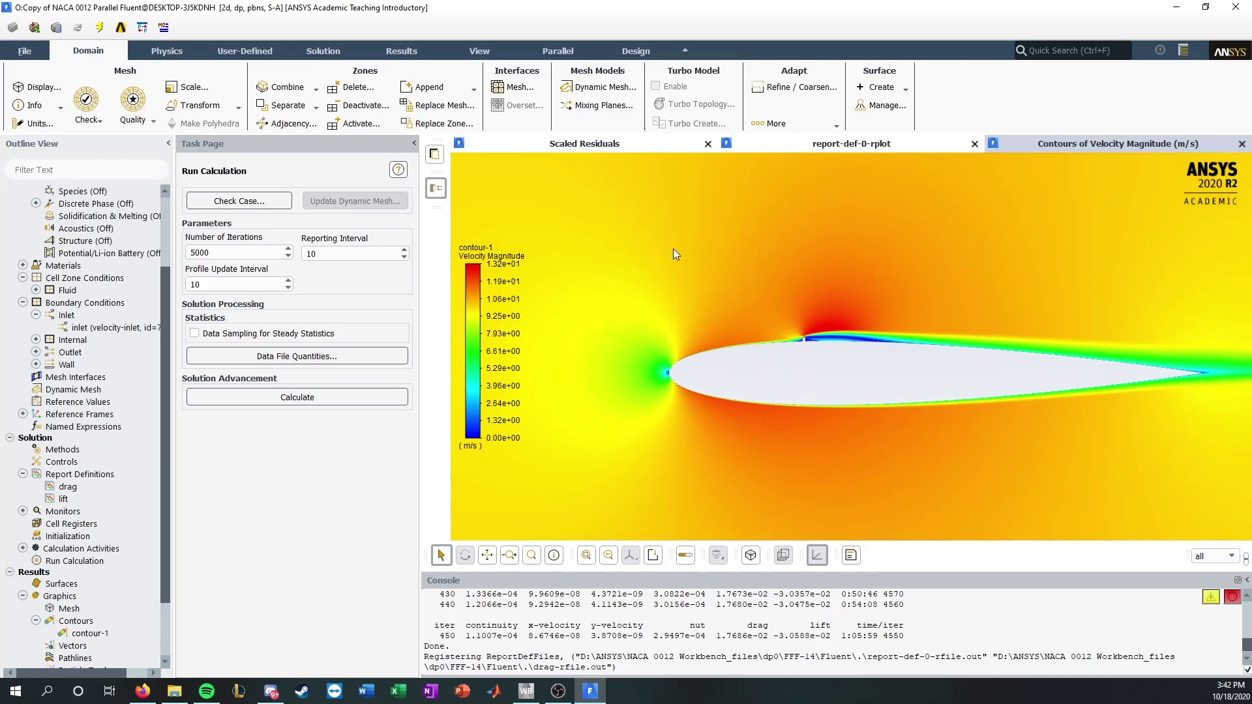
drag(1133, 358, 968, 340)
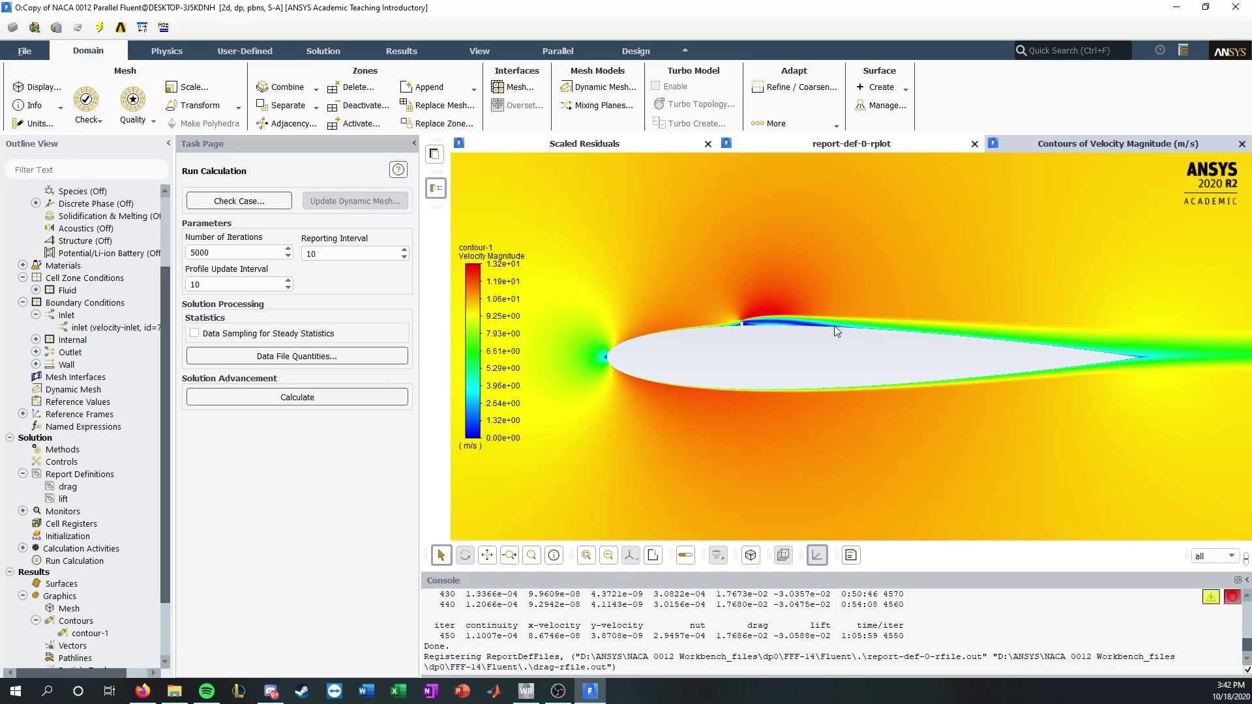
scroll(852, 313, up, 5)
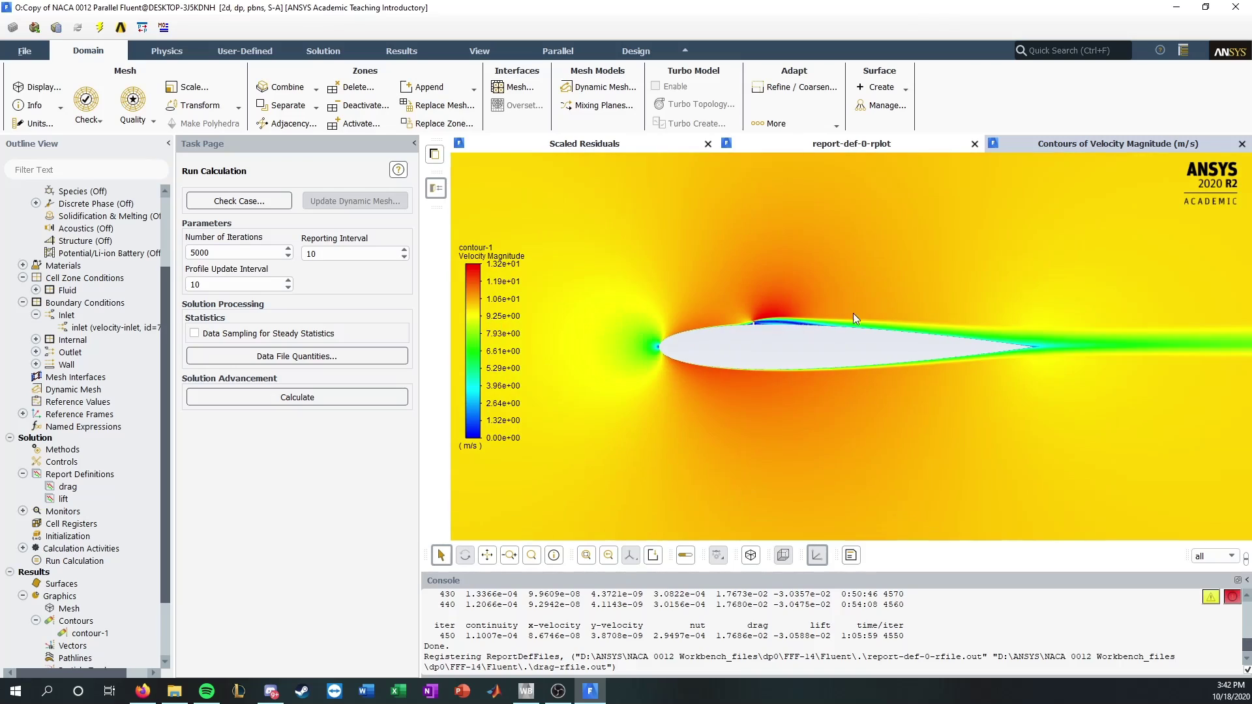
drag(601, 351, 632, 334)
click(849, 147)
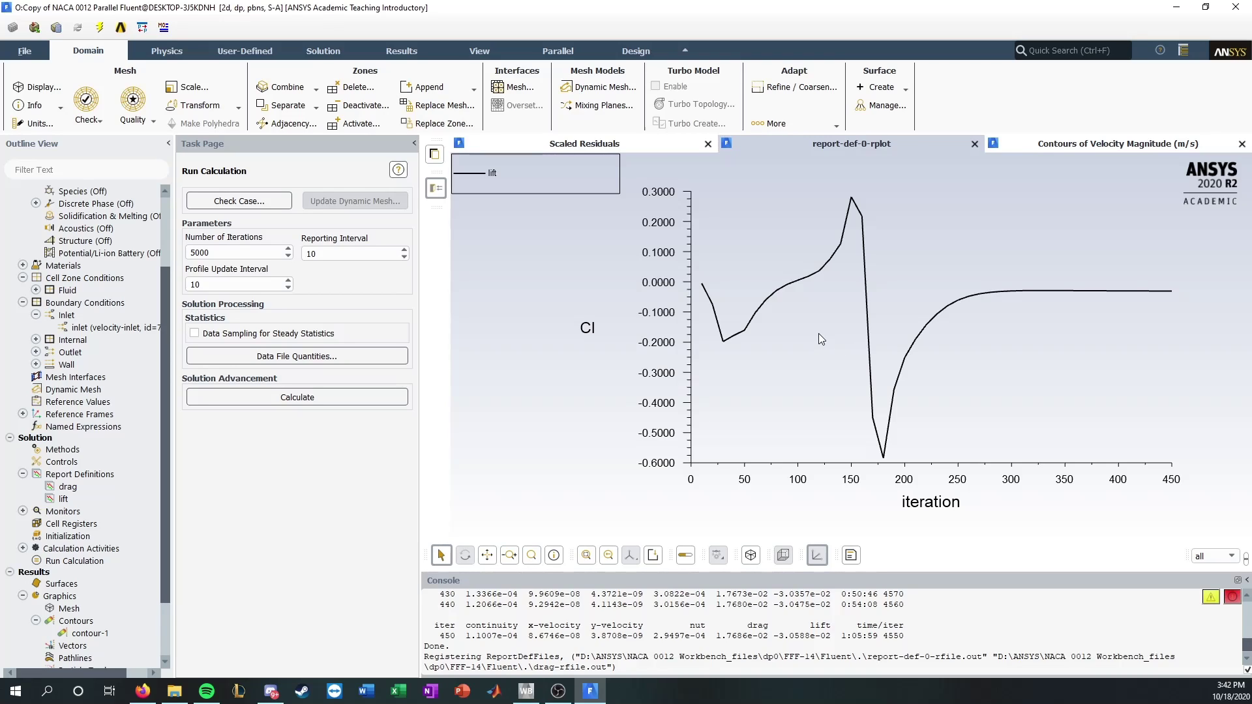
click(1051, 147)
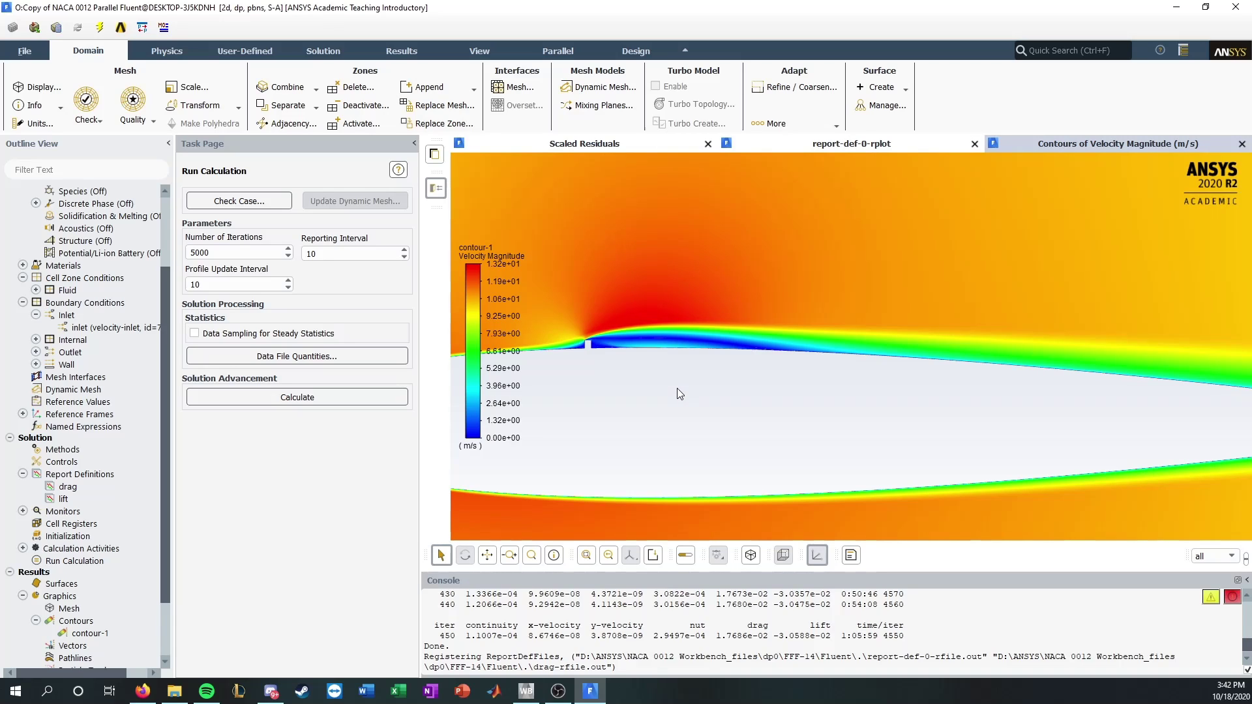
Step: Examine the velocity magnitude contours close to the slot, along the upper surface behind it, and around the full airfoil
scroll(708, 373, up, 3)
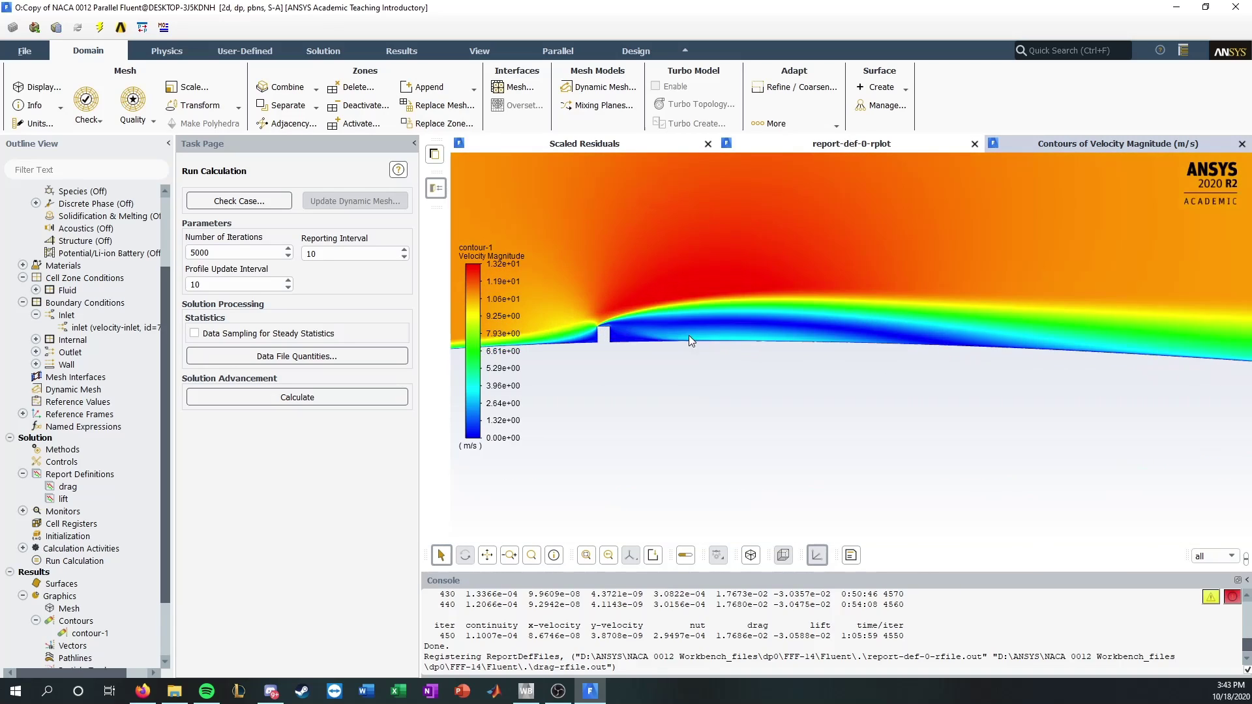
drag(689, 327, 846, 318)
scroll(786, 330, up, 3)
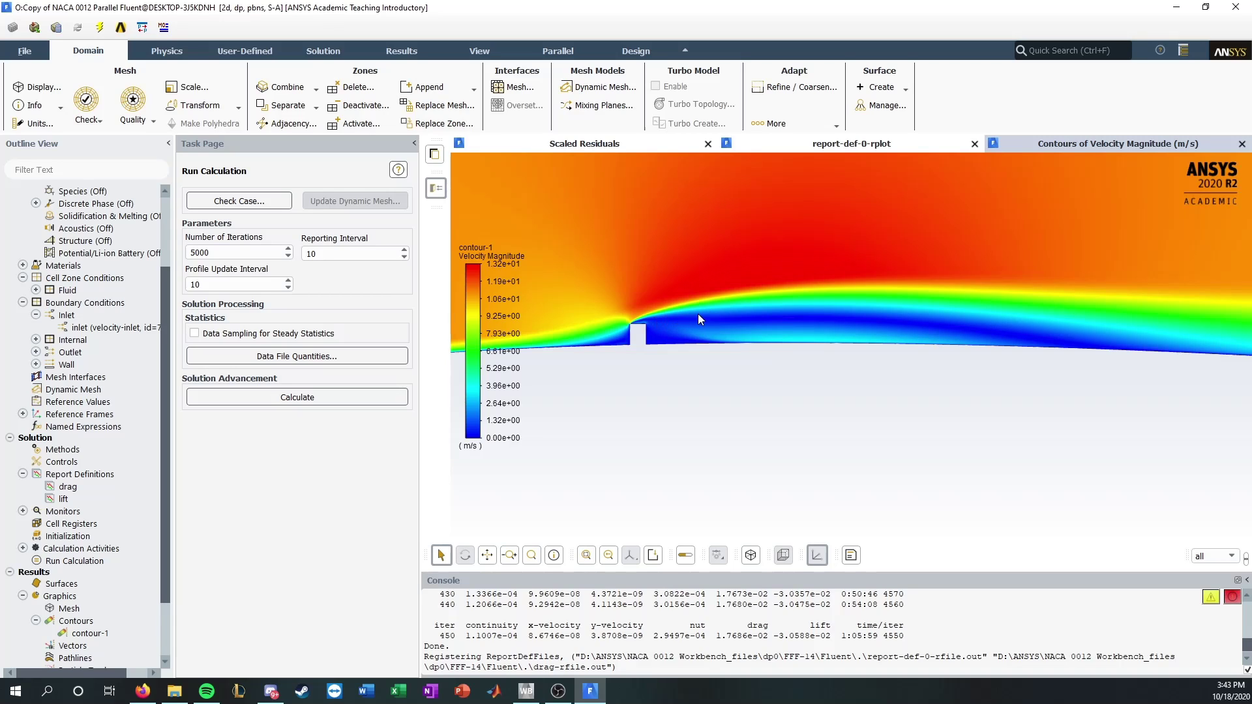
drag(1133, 324, 738, 284)
scroll(683, 253, down, 2)
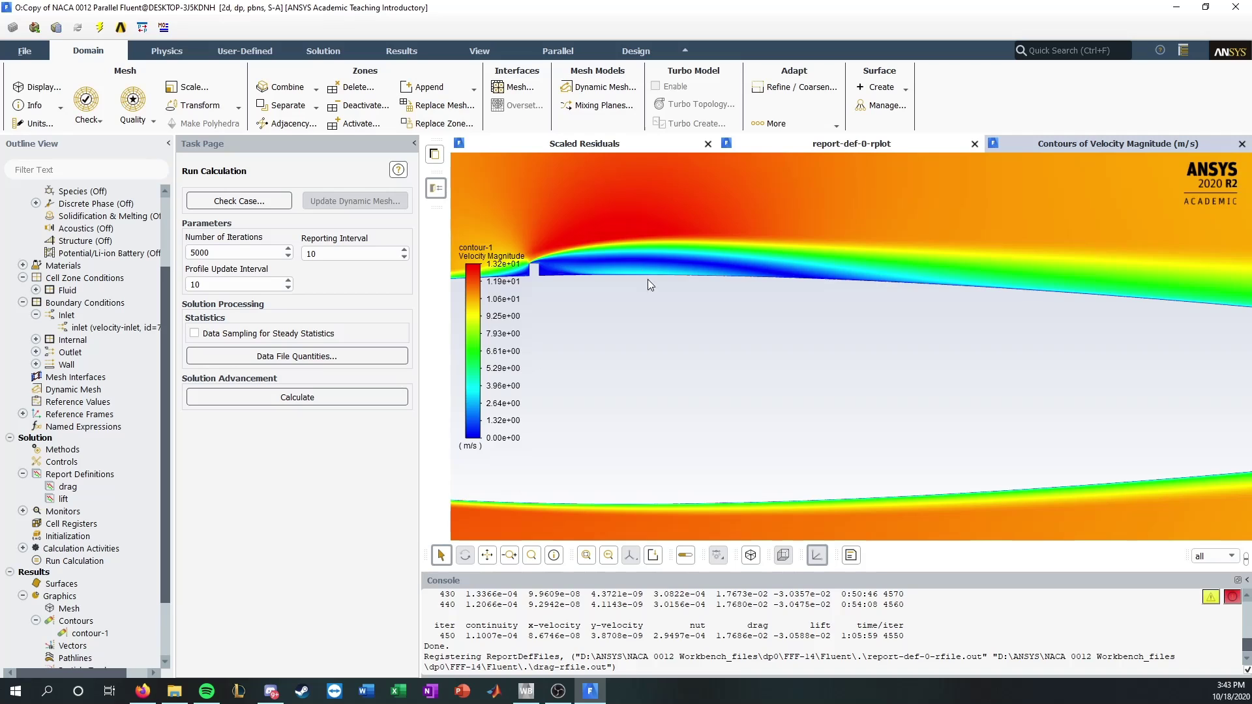
scroll(754, 296, down, 5)
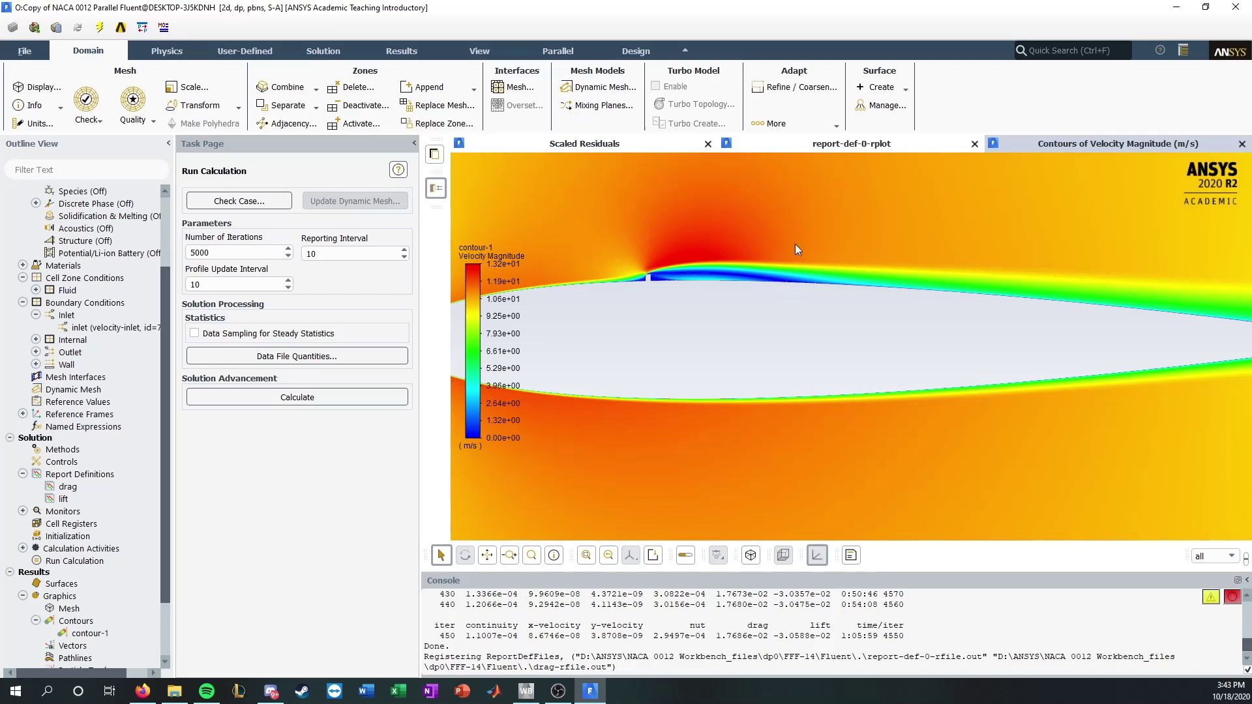
scroll(780, 343, down, 4)
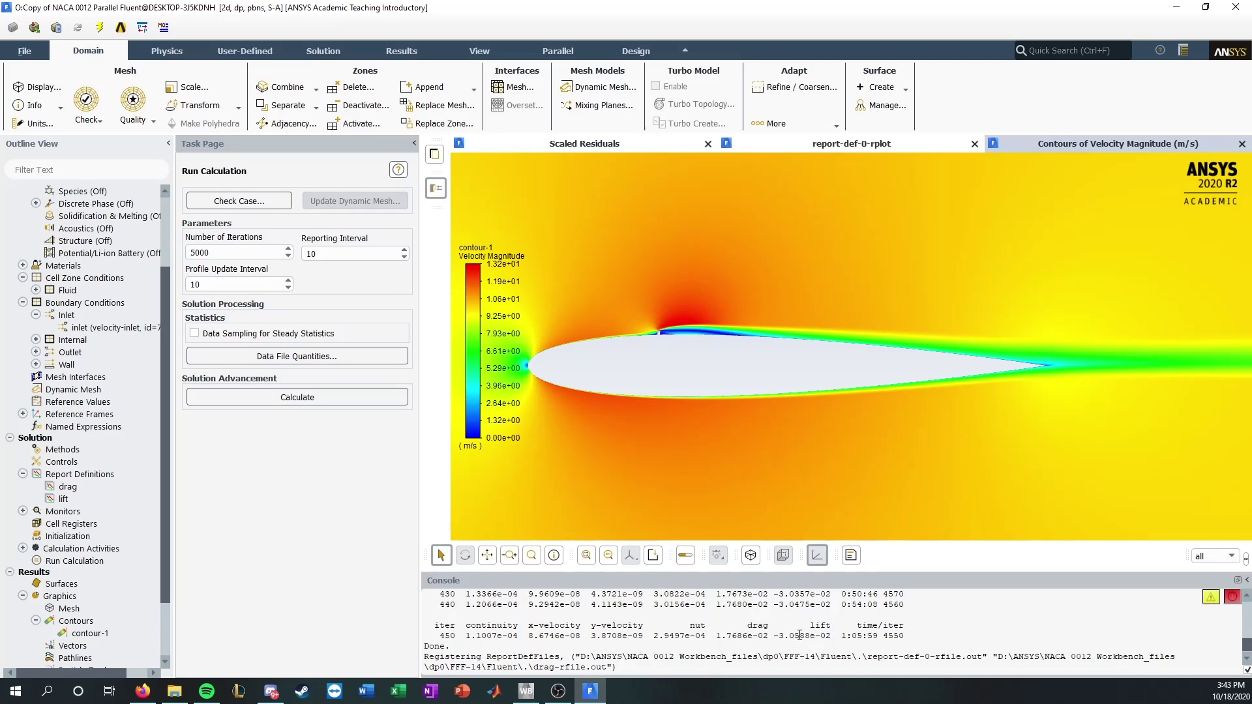
scroll(694, 345, up, 5)
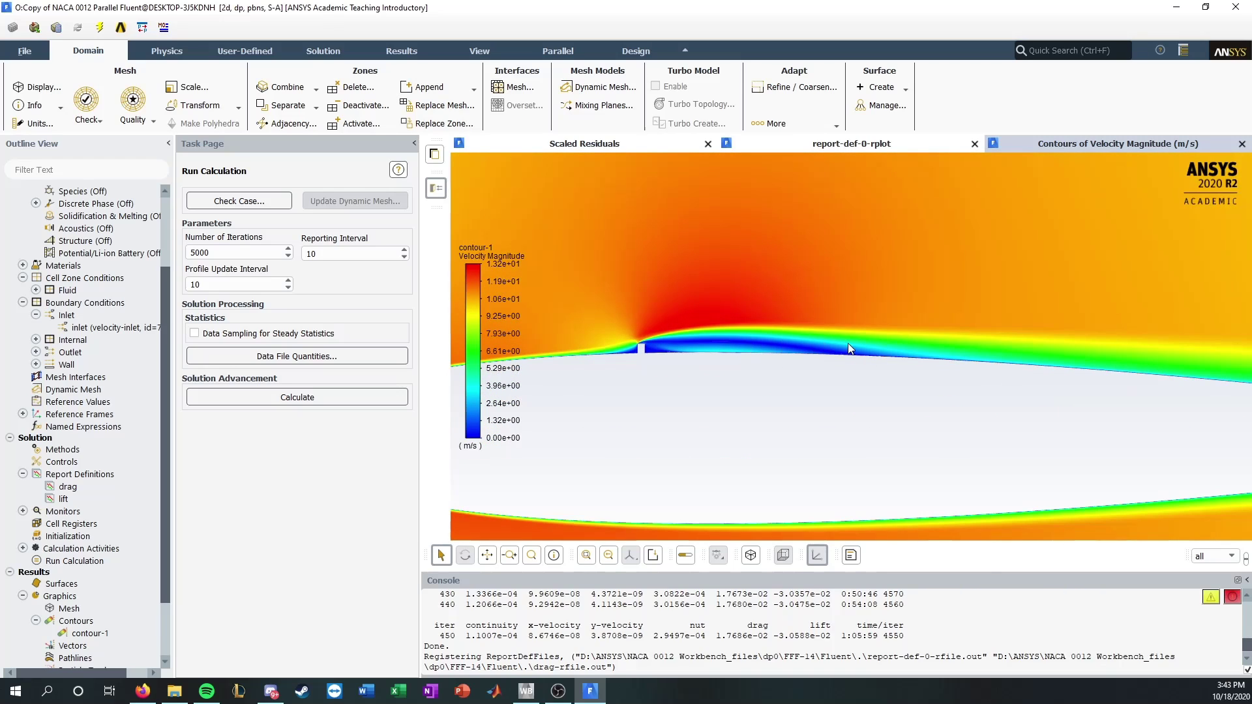
scroll(730, 351, down, 2)
scroll(730, 351, down, 2)
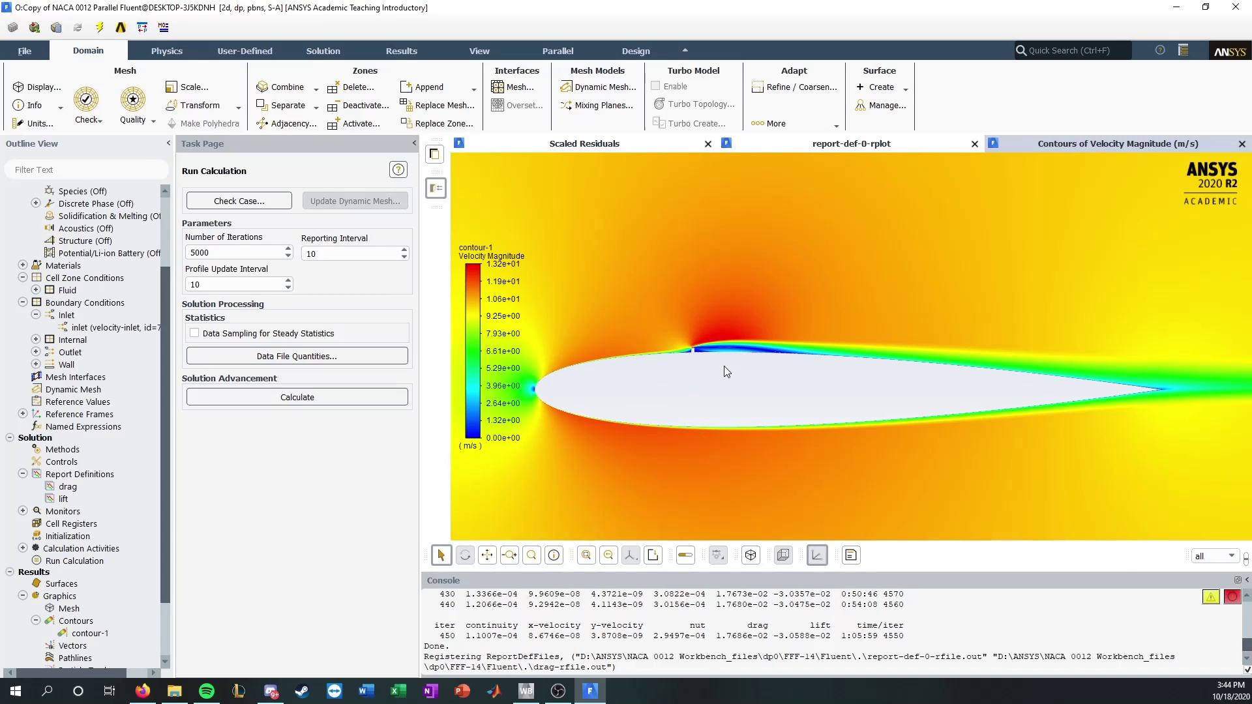
scroll(726, 371, up, 2)
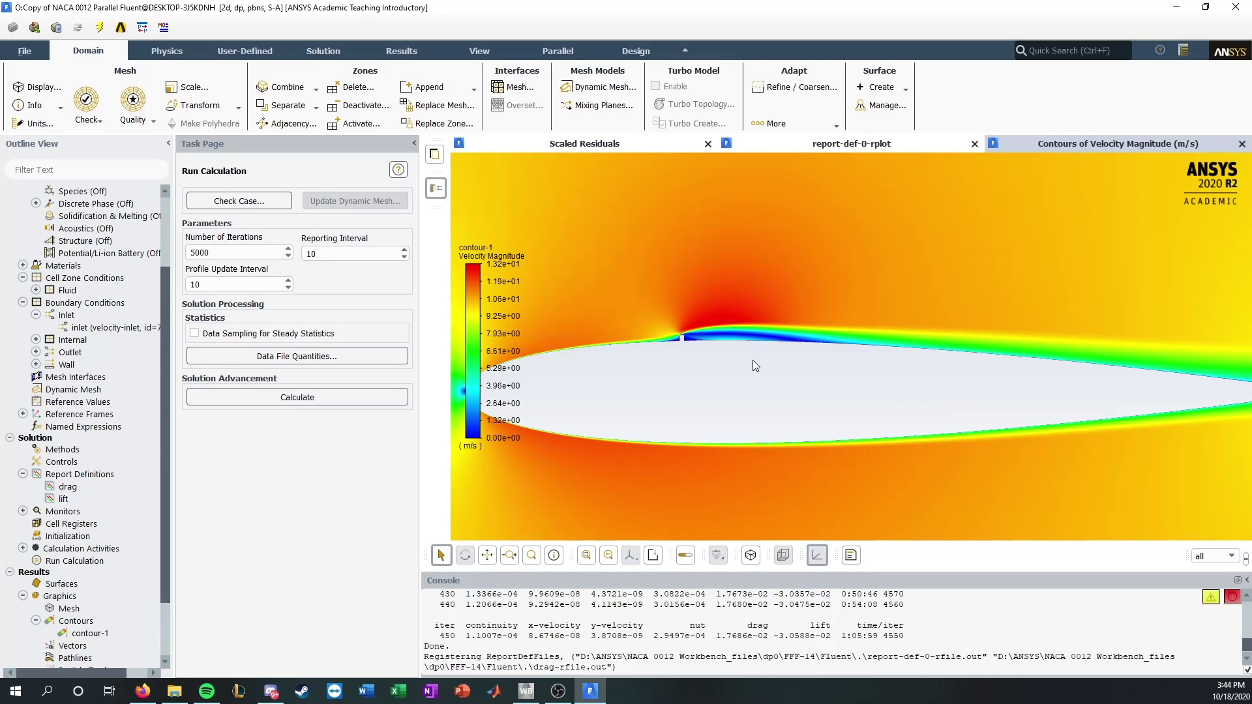
scroll(753, 360, down, 2)
scroll(987, 346, down, 1)
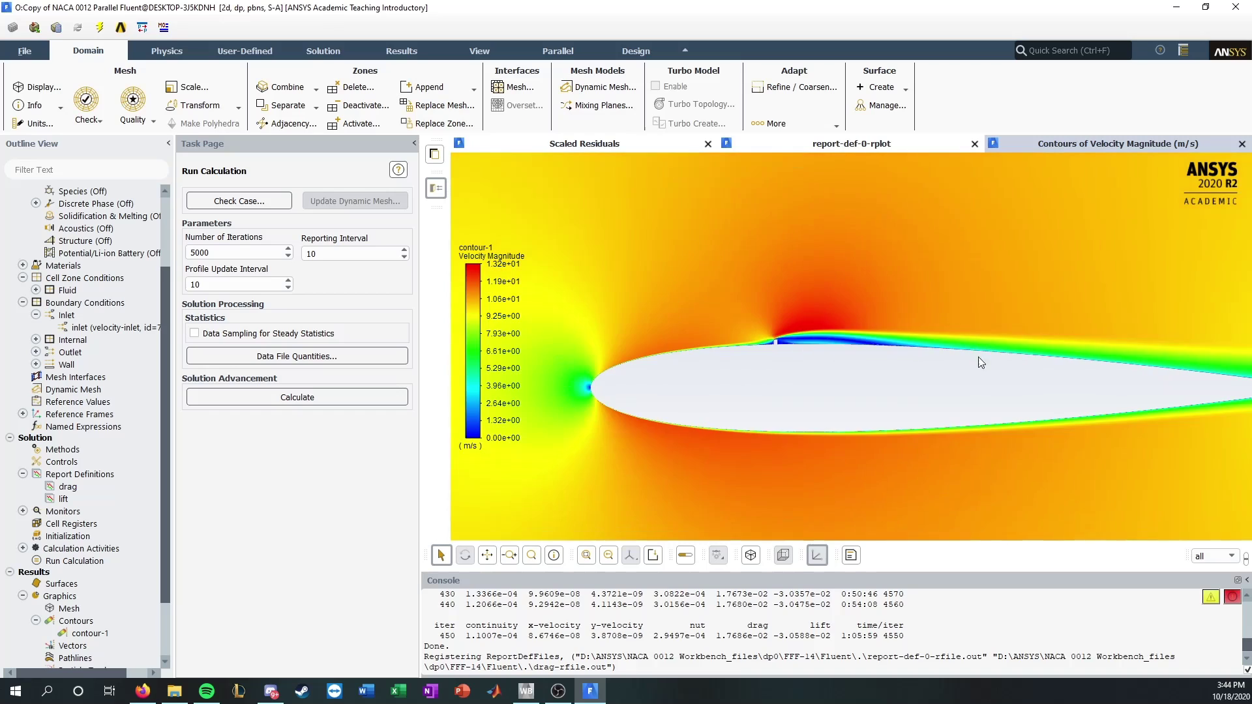
scroll(978, 362, down, 2)
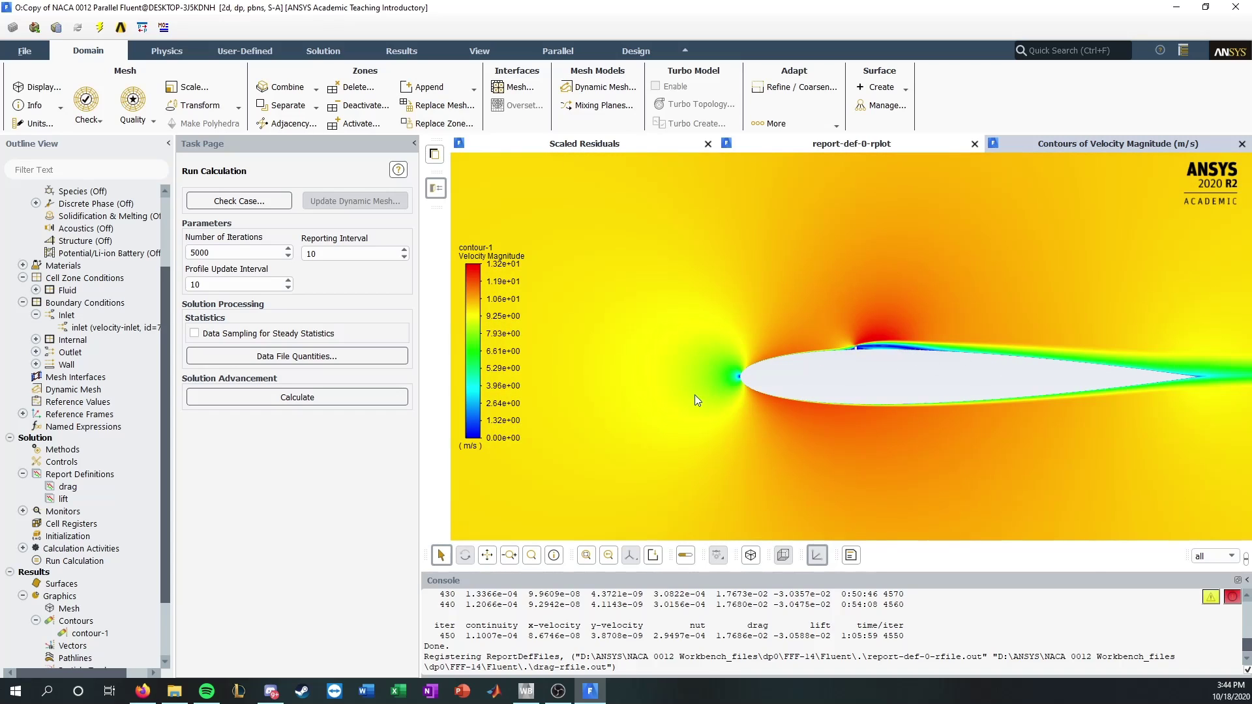
Step: Switch to Firefox and review the summary table of CFD SA lift and drag results on the NASA NACA 0012 validation page
click(149, 693)
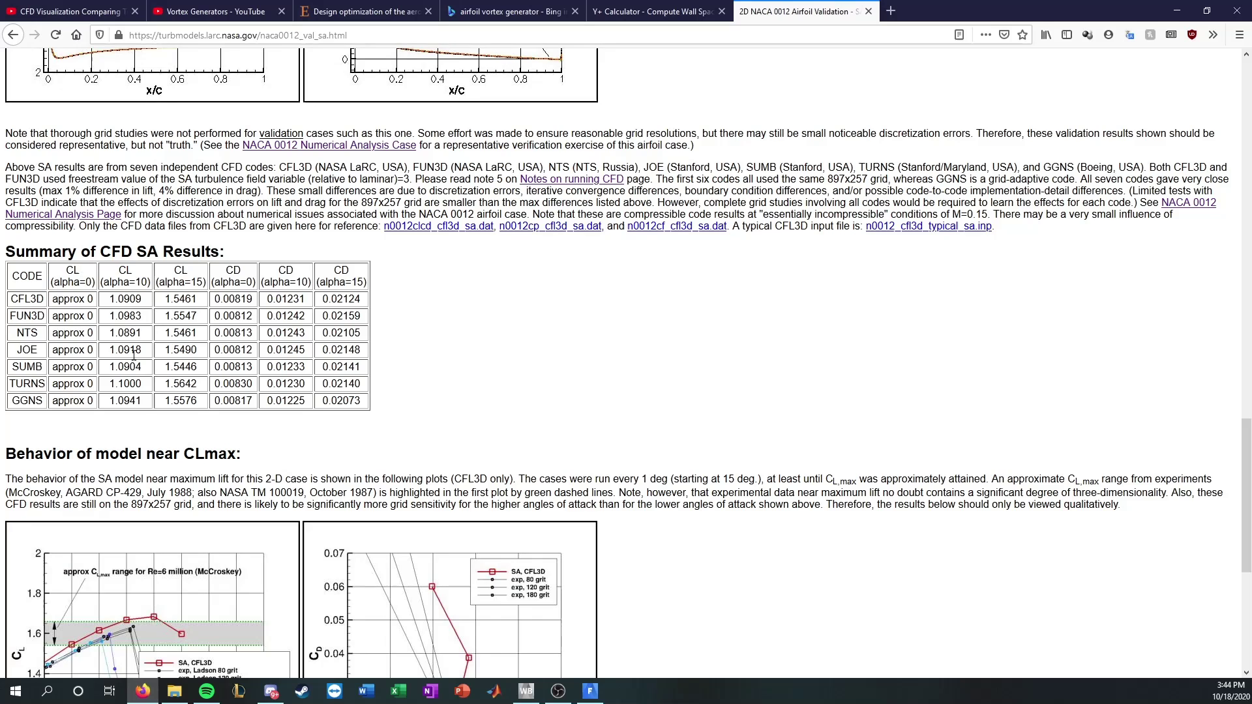
scroll(228, 457, up, 3)
drag(230, 498, 312, 581)
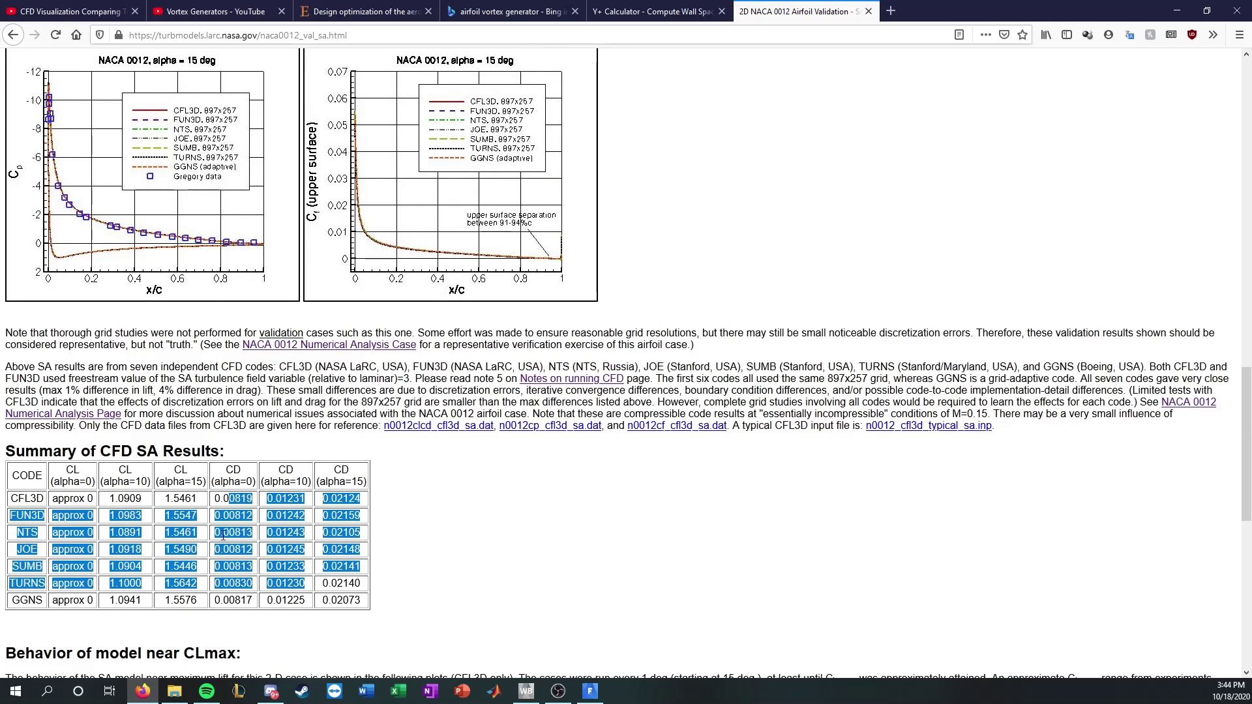
click(309, 580)
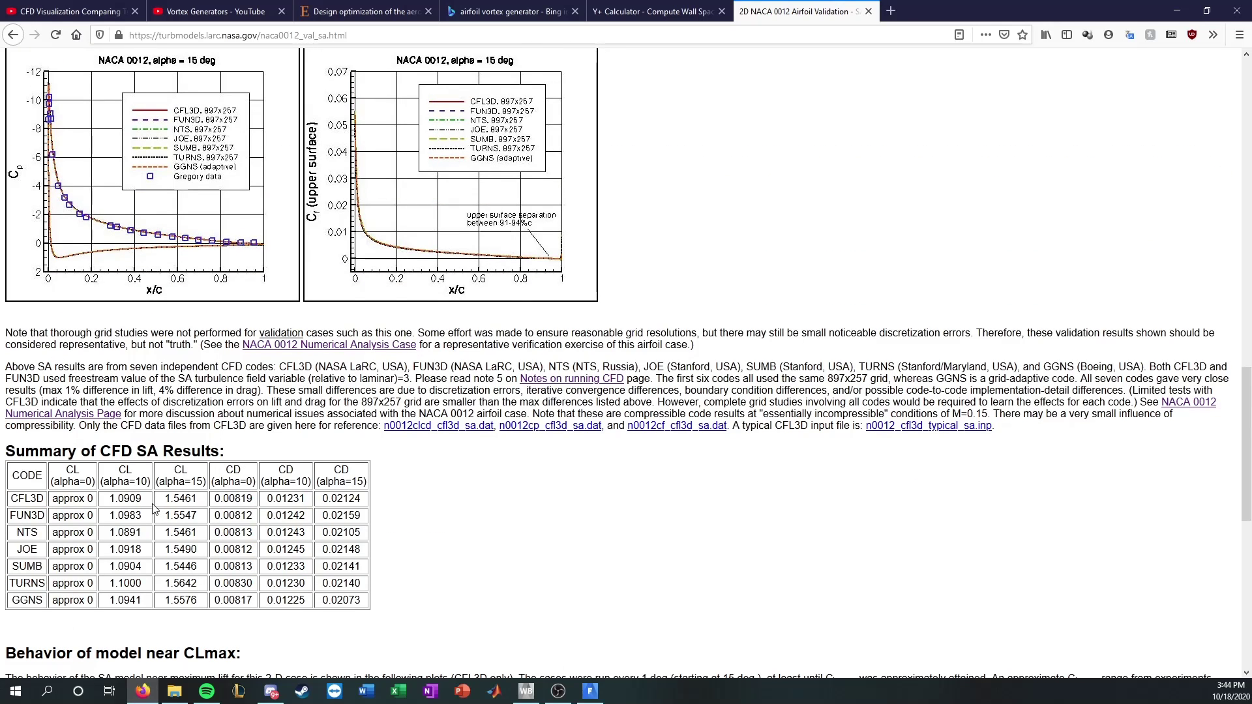
scroll(158, 508, down, 2)
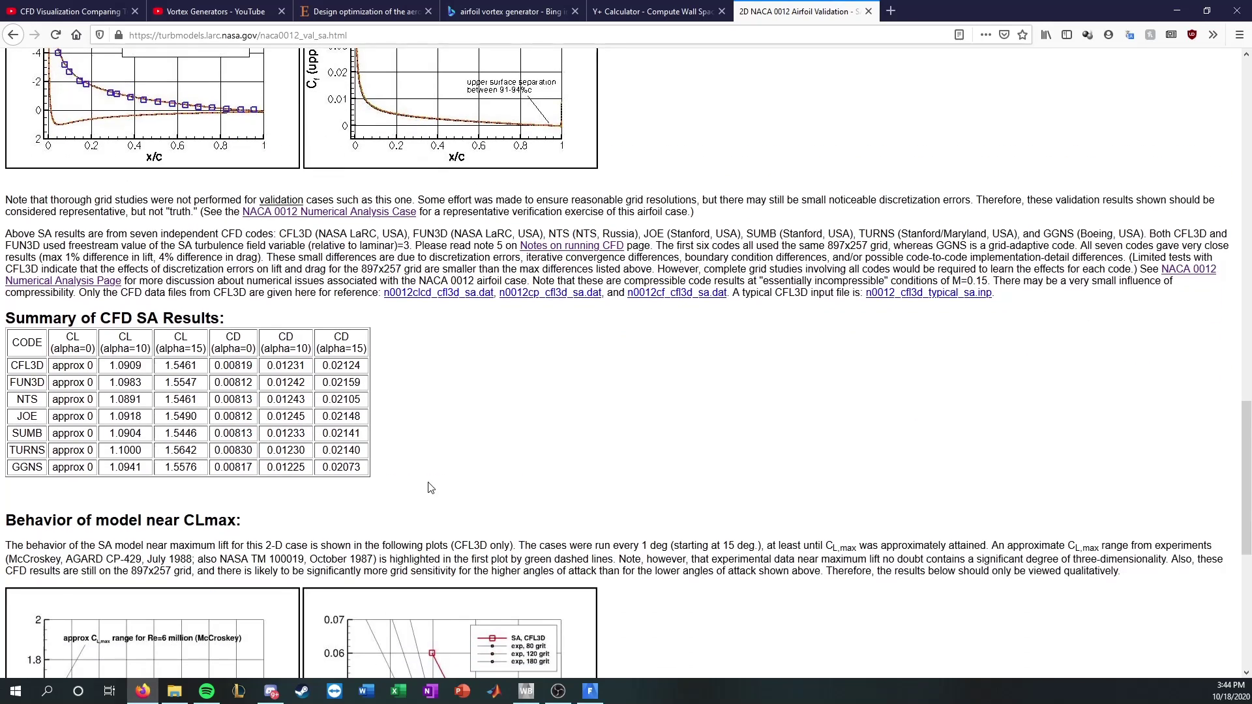
Step: Switch back to Fluent and open the velocity boundary condition of the inlet
click(591, 690)
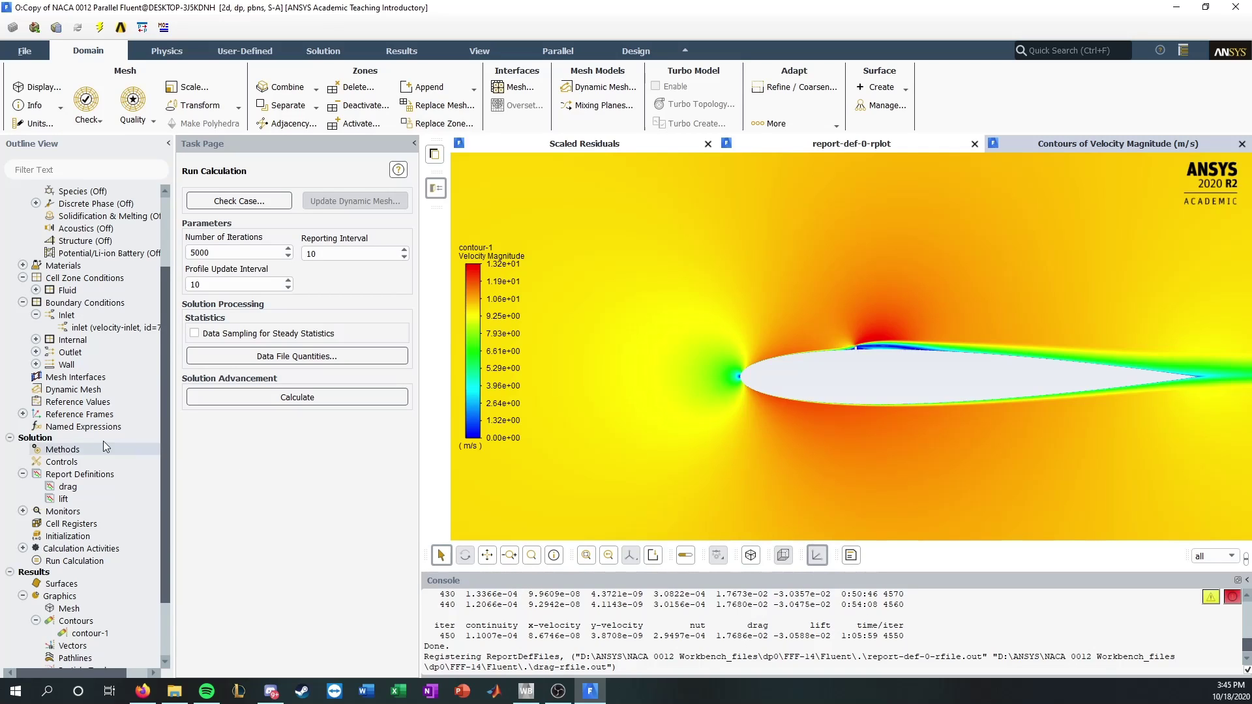
scroll(103, 442, up, 3)
double_click(104, 424)
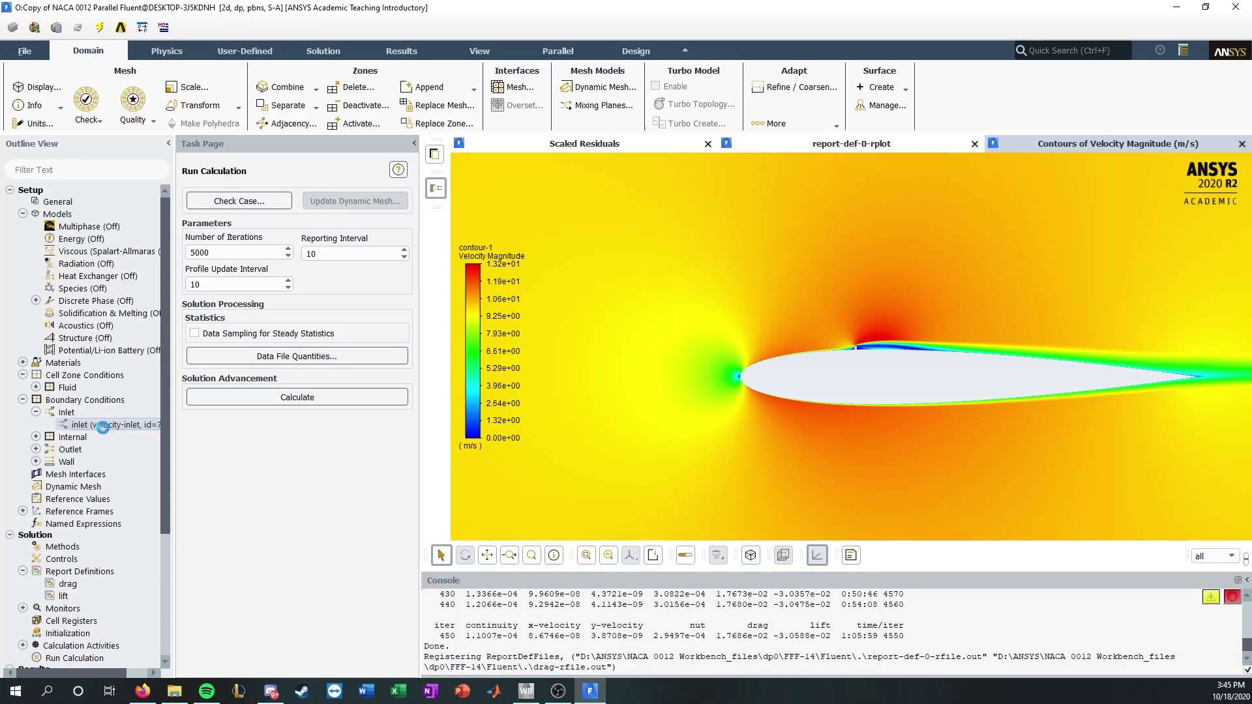
Step: Switch to Firefox, search for "cos 10 degrees" in a new browser tab, and copy the calculated value
click(151, 692)
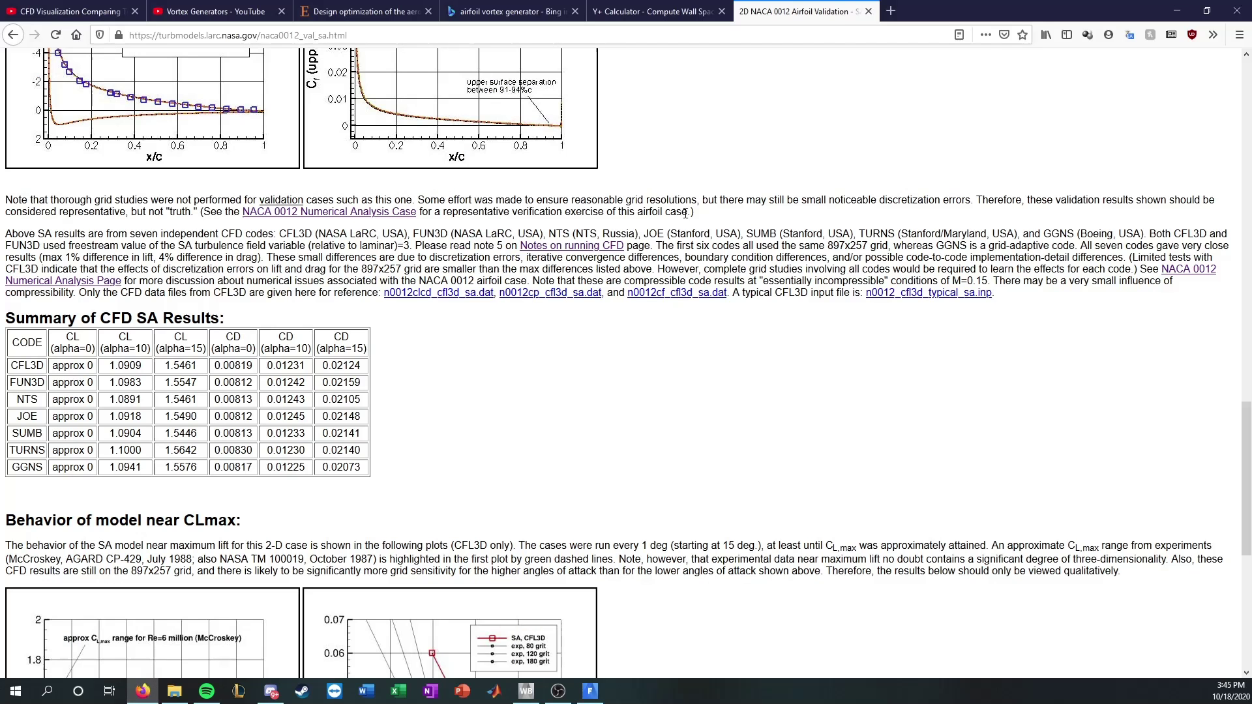
click(899, 11)
text(cis 10)
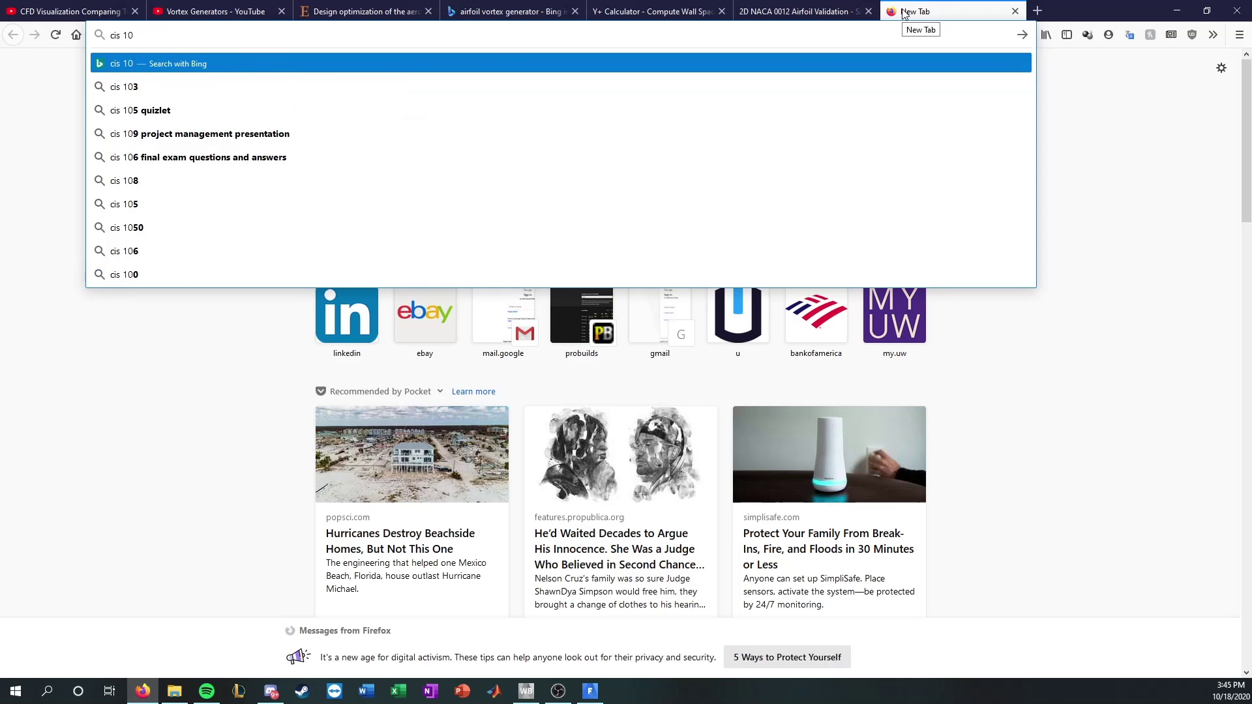
key(BackSpace)
key(BackSpace)
key(BackSpace)
key(BackSpace)
key(BackSpace)
text(os c)
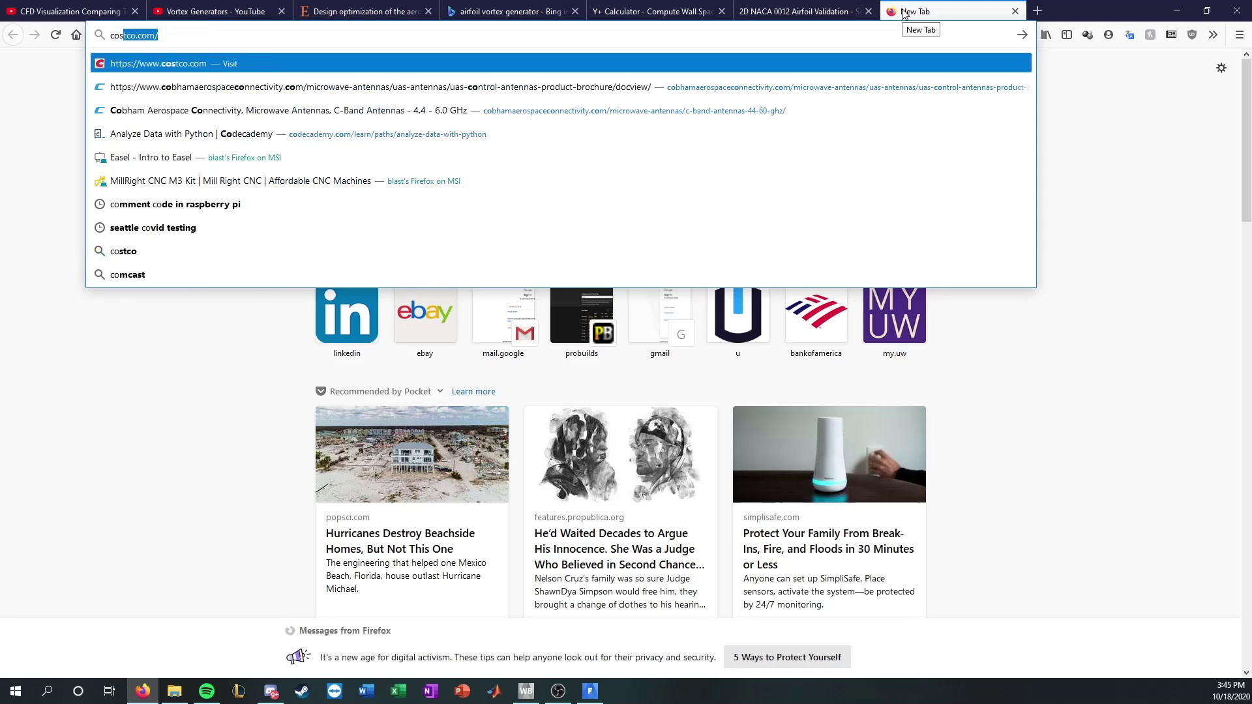
key(BackSpace)
text(10 degrees)
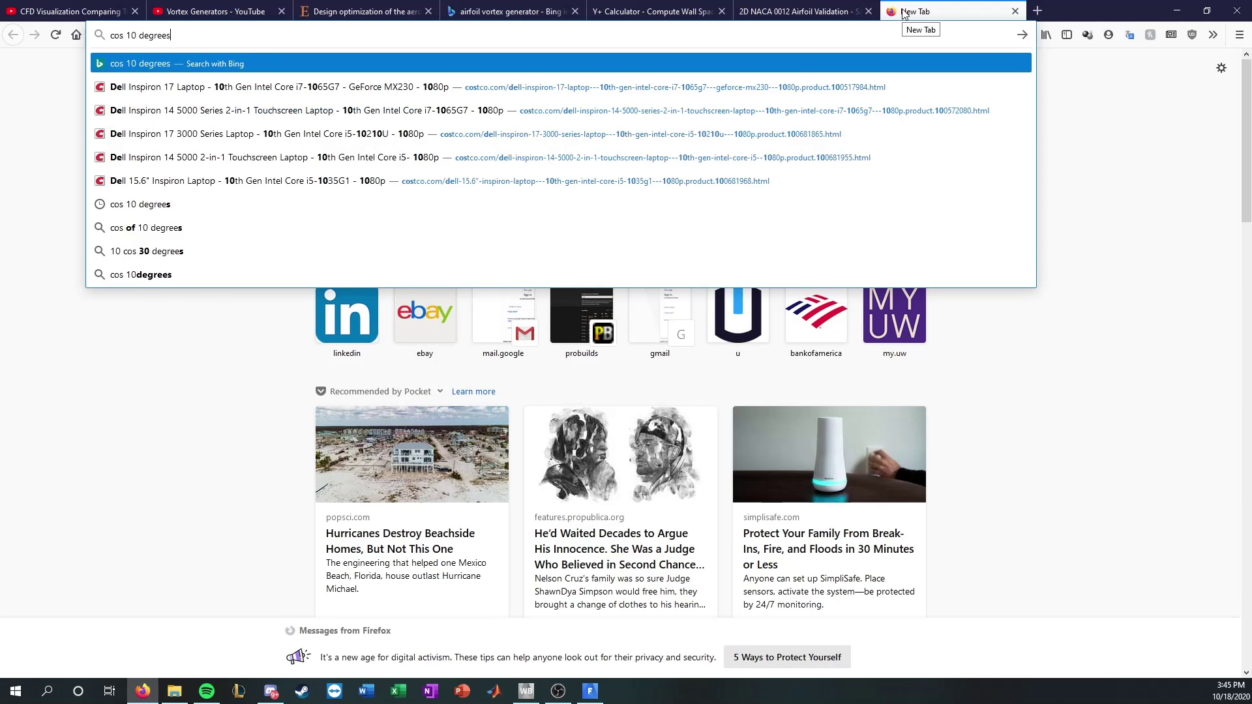
key(Return)
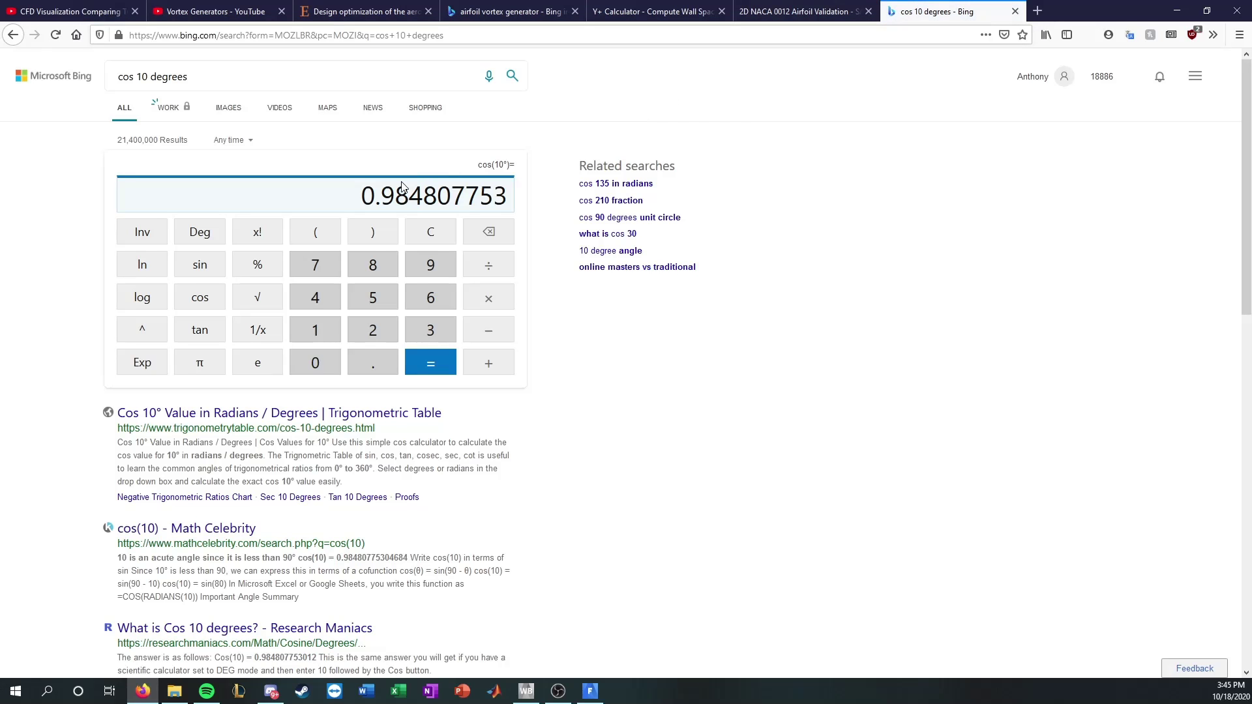
drag(362, 196, 512, 197)
key(ctrl+c)
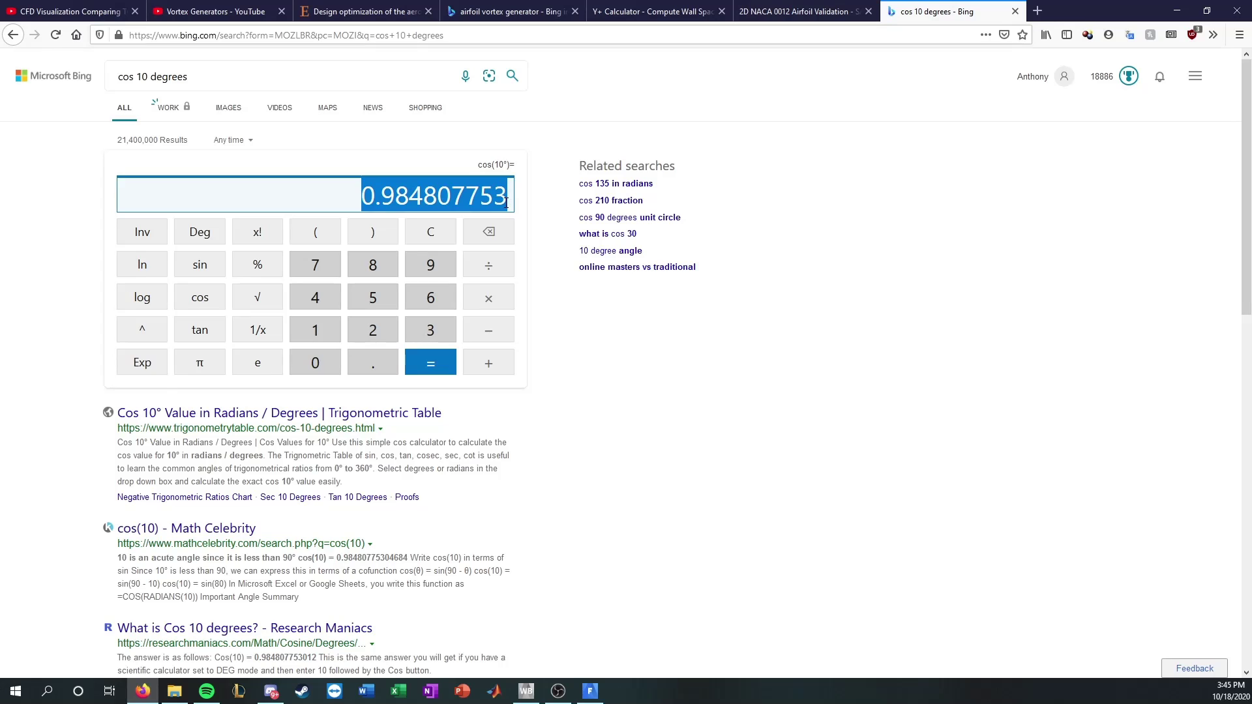
Step: Back in Fluent, set the inlet's X-component of flow direction to 0.984807753 and apply it
click(589, 691)
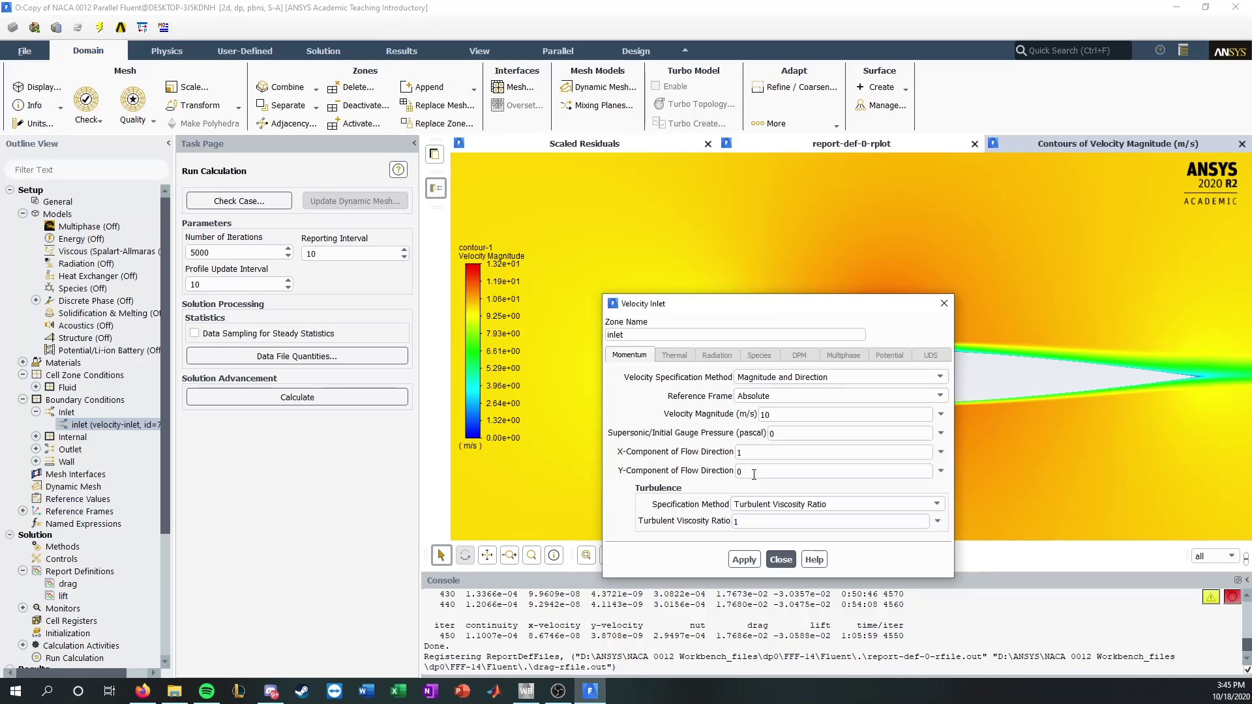
double_click(740, 451)
key(ctrl+v)
click(744, 559)
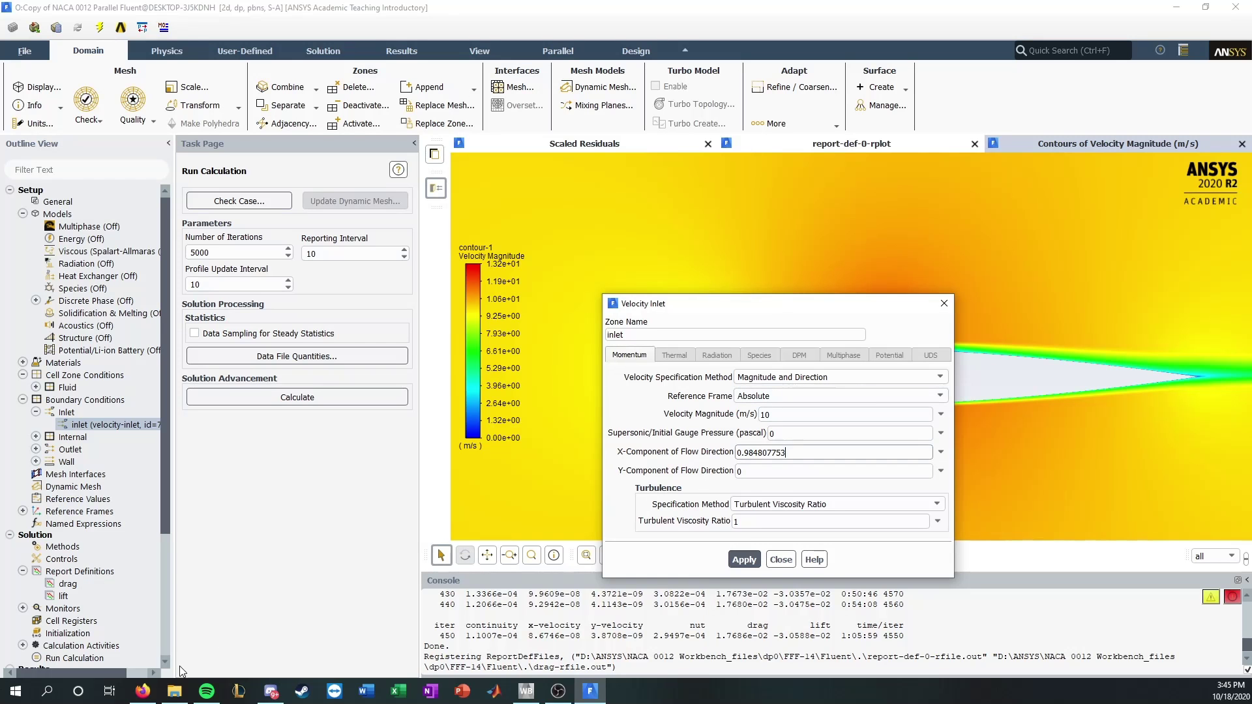
Step: Switch to Firefox, change the search to "sin 10 degrees", and copy the calculated value
click(143, 690)
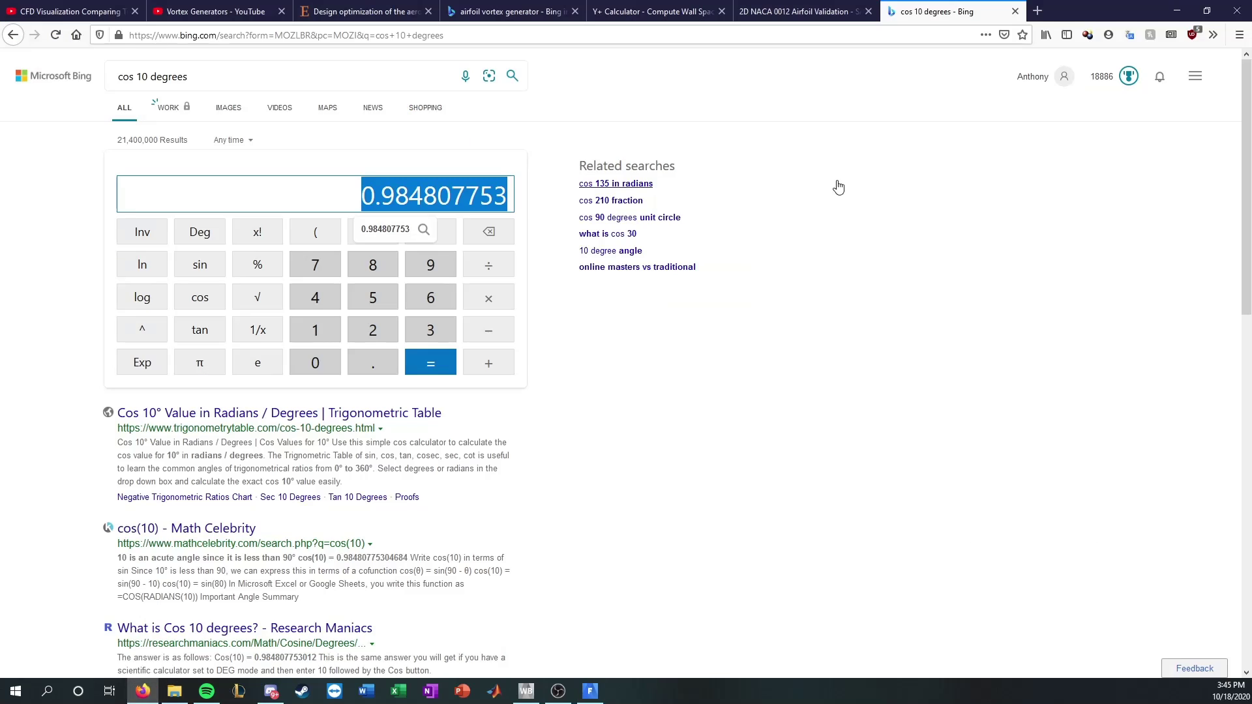
drag(140, 77, 98, 80)
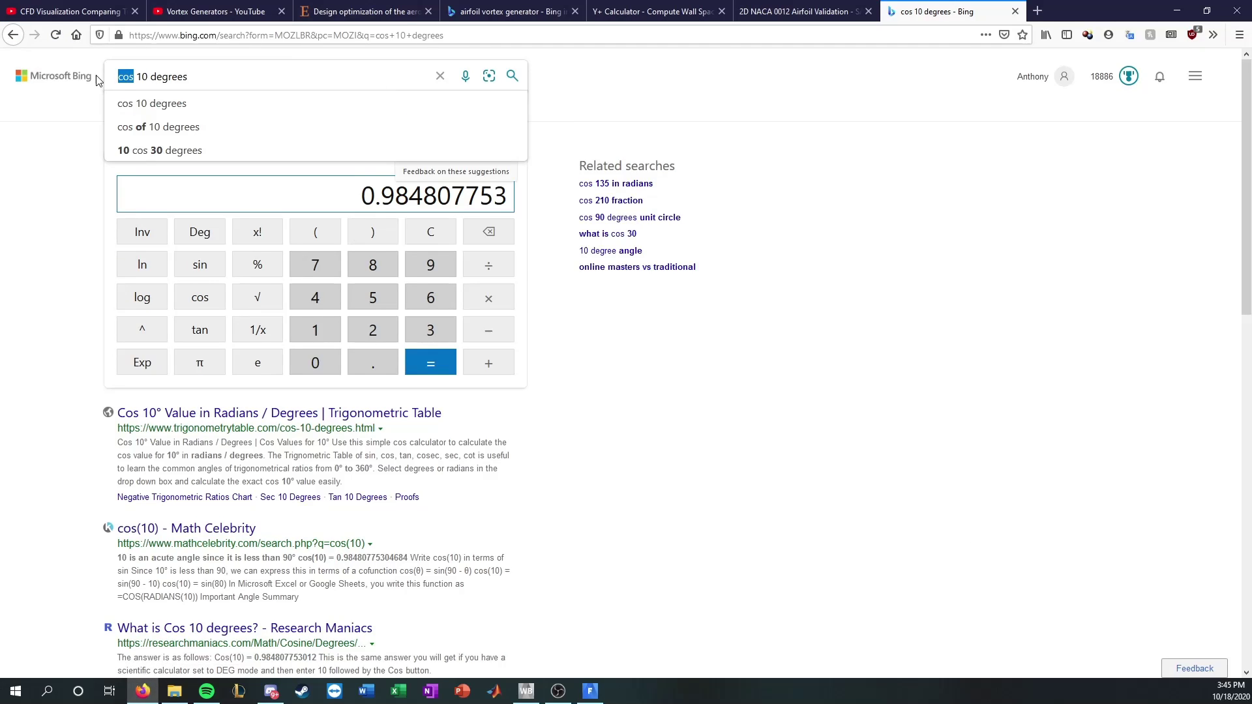
text(sin)
key(Return)
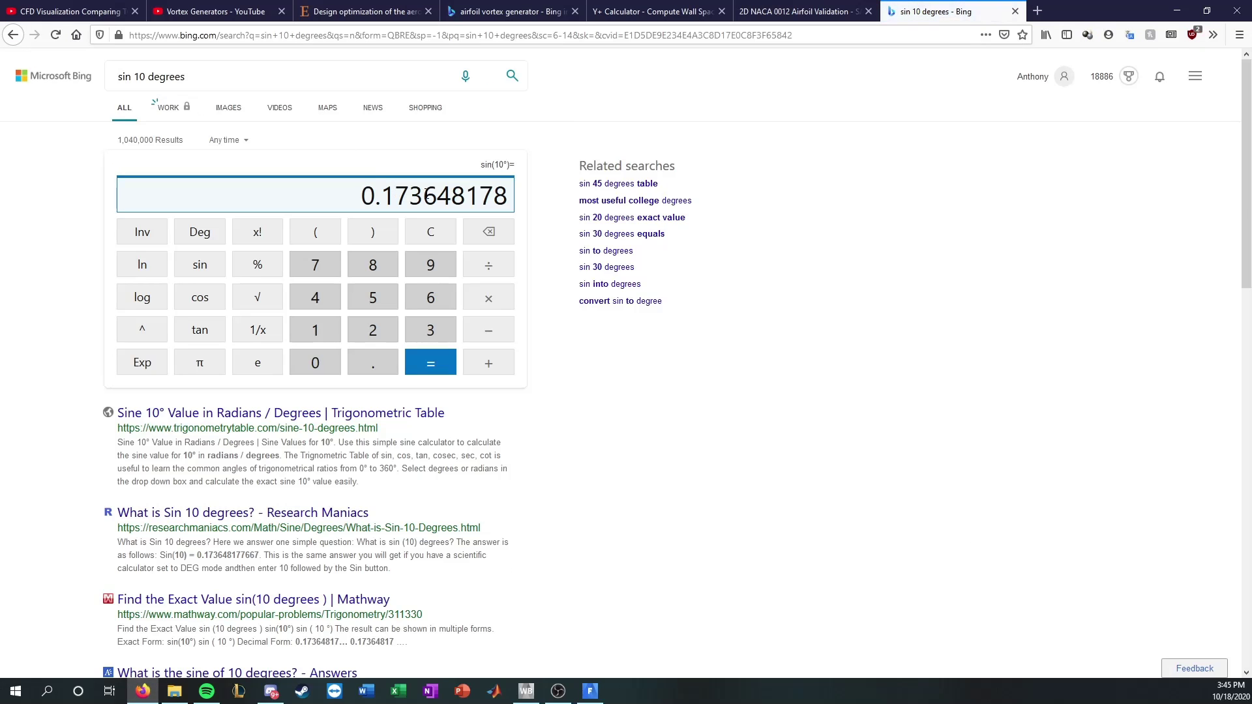
double_click(426, 193)
key(ctrl+c)
Step: Back in Fluent, set the inlet's Y-component of flow direction to 0.173648178, apply it, and close the boundary condition
click(589, 691)
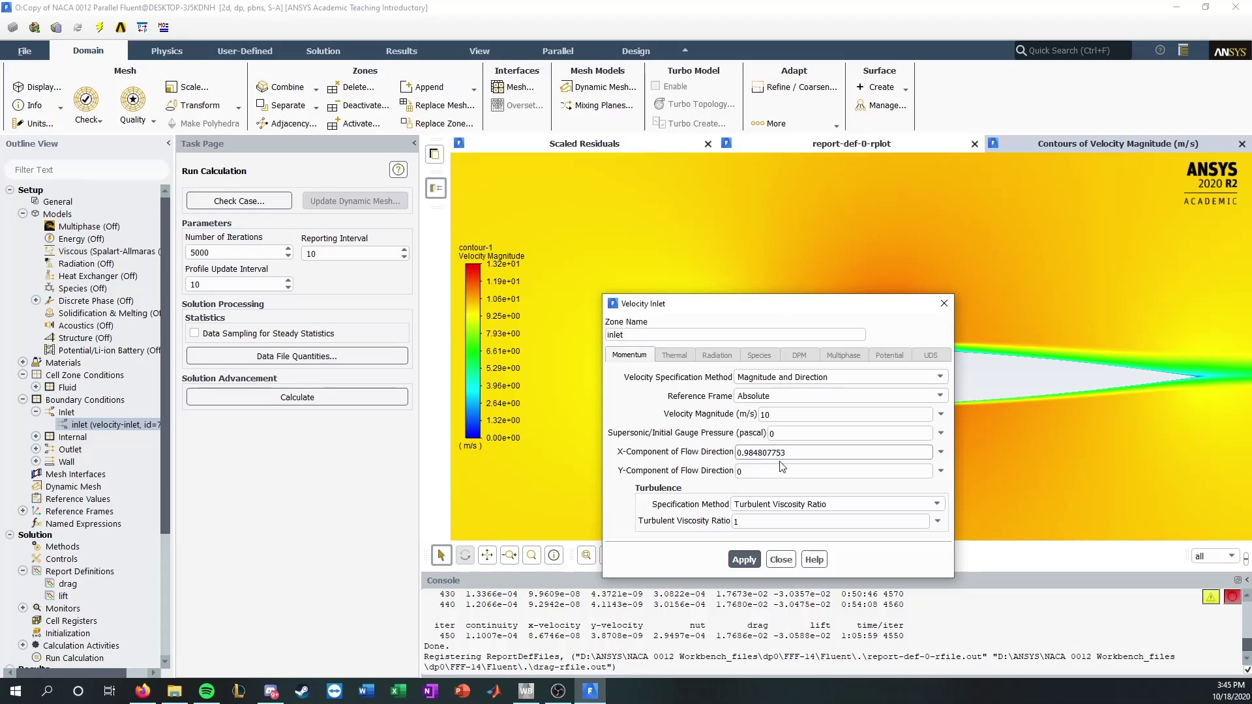
key(ctrl+v)
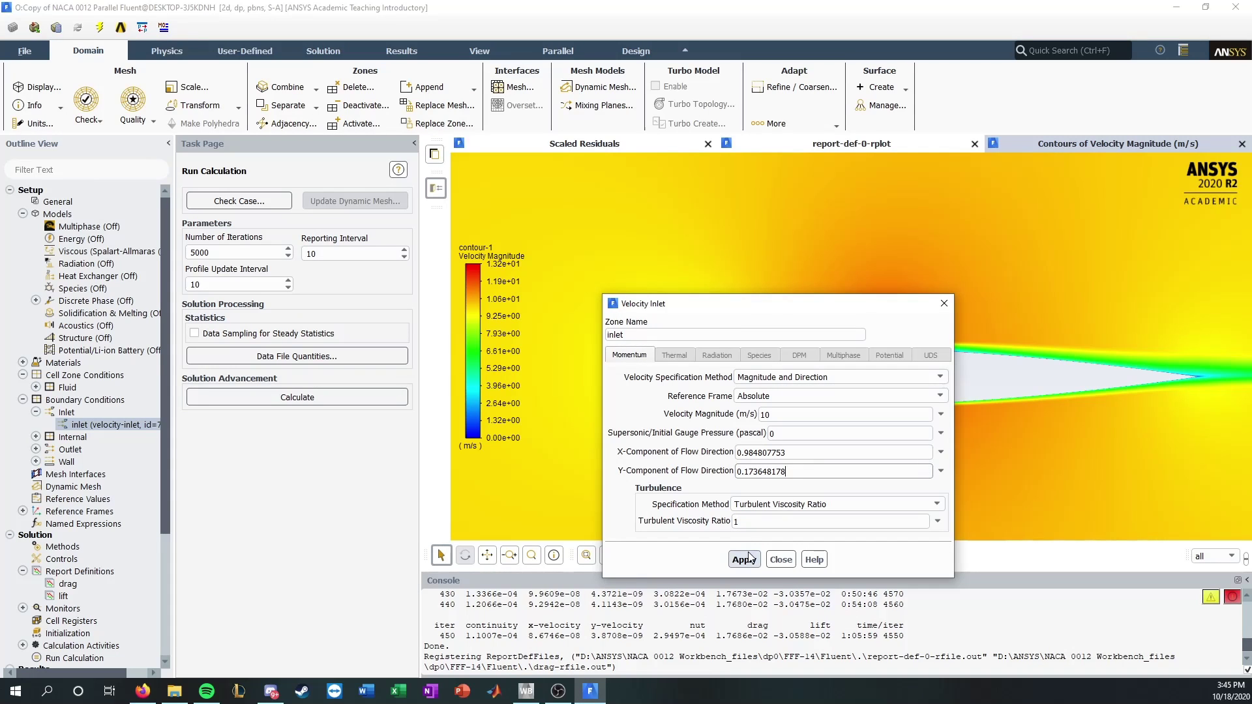
click(749, 557)
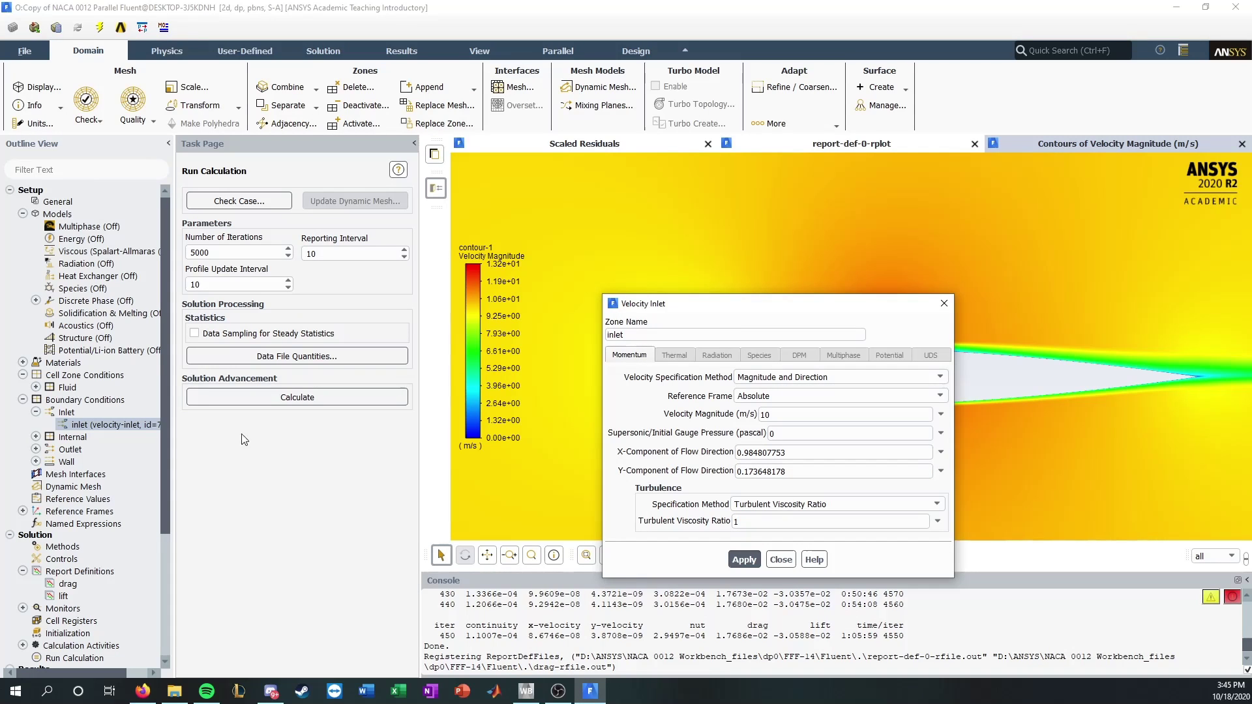
click(780, 560)
Step: Open the drag report definition, switch to Firefox, search for "cos 10 degrees" in a new tab, and copy the calculated value
click(58, 586)
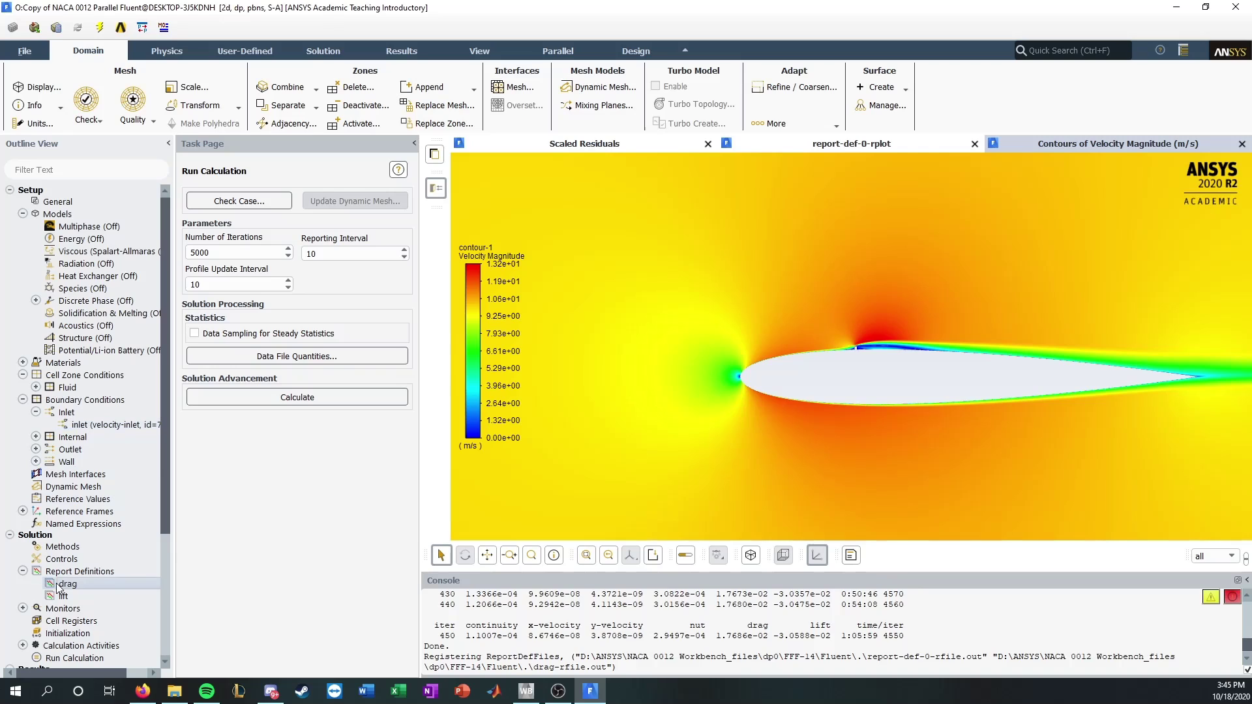
double_click(59, 586)
click(143, 690)
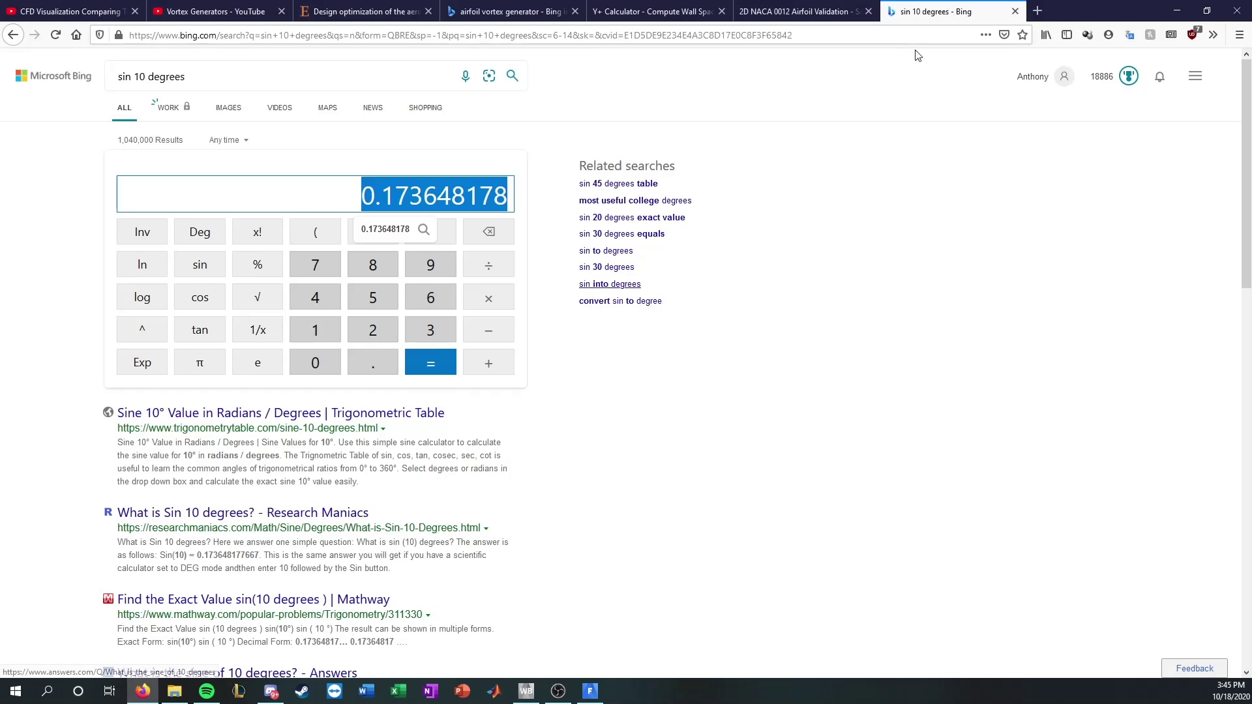
click(1039, 10)
text(cos 10 degre)
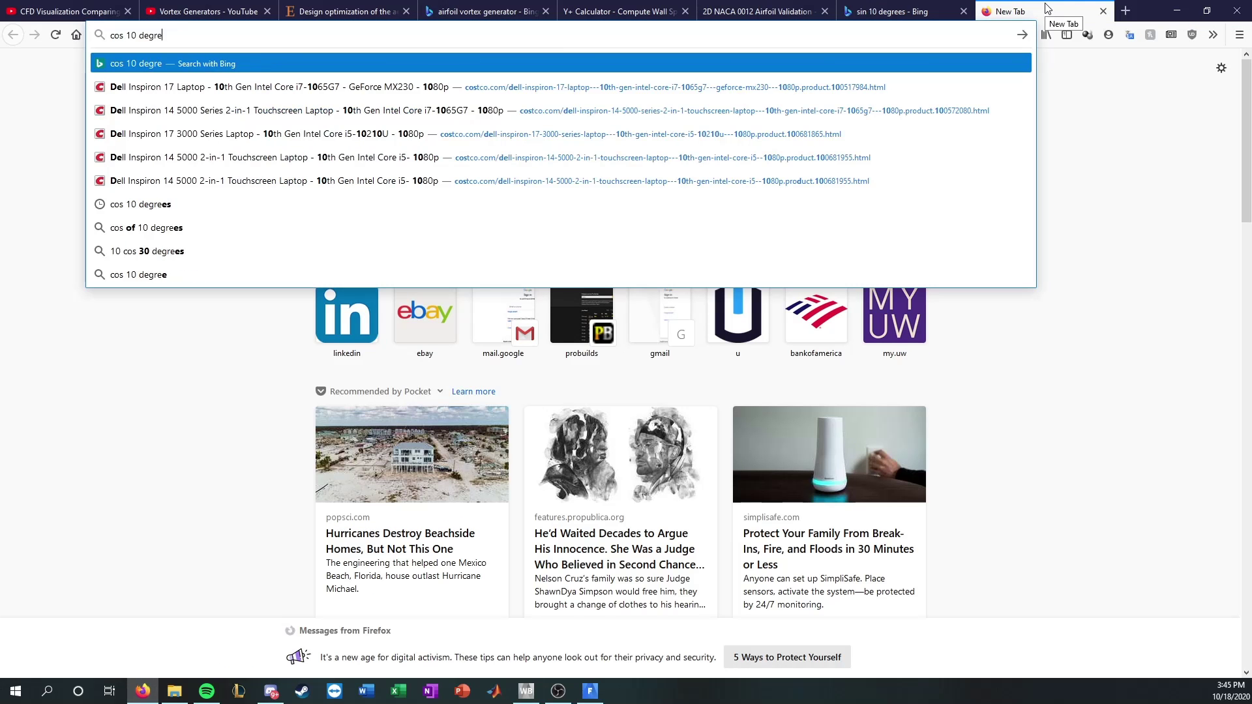
text(es)
key(Return)
double_click(406, 195)
key(ctrl+c)
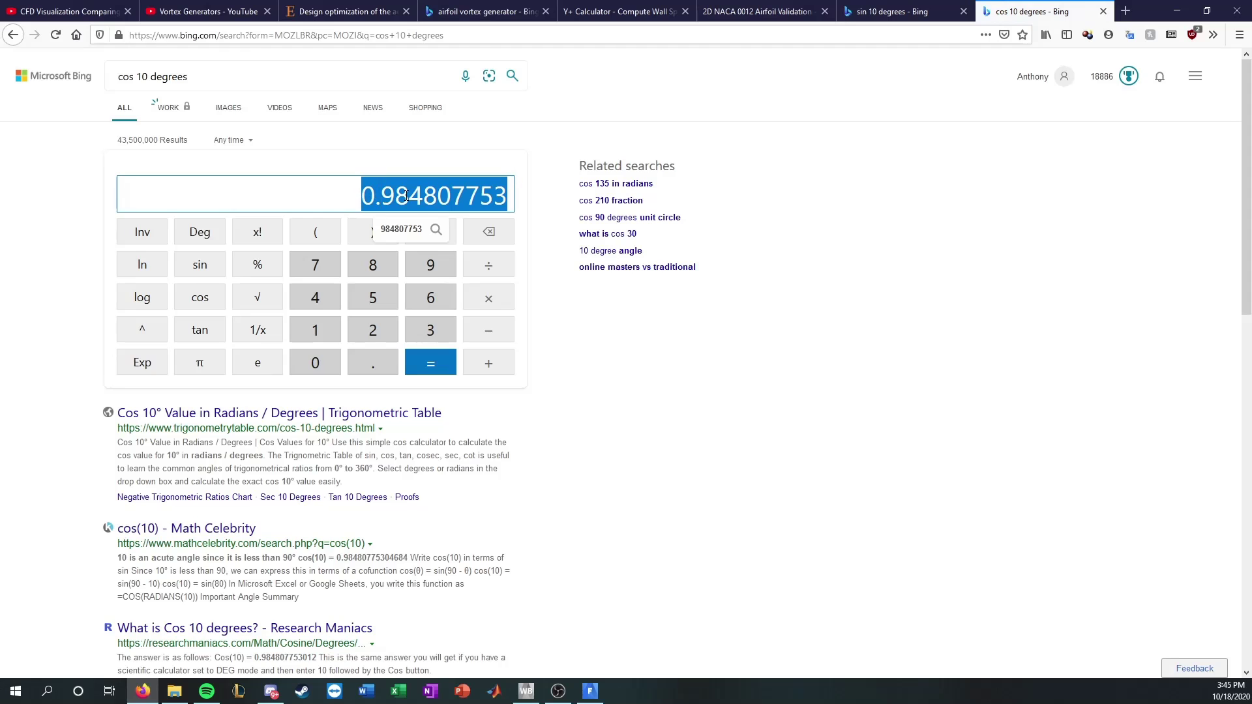
Step: Back in Fluent, set the X component of the drag report's force vector to 0.984807753
click(590, 690)
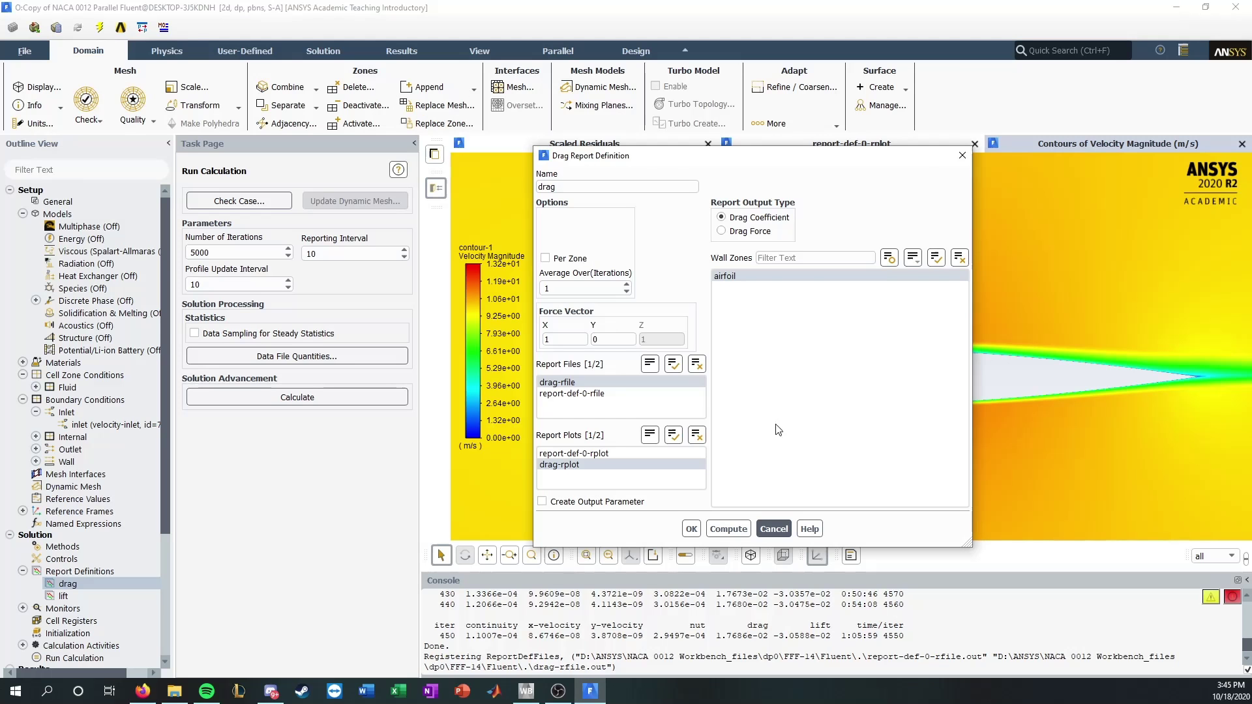
double_click(586, 339)
key(ctrl+v)
Step: Switch to Firefox and copy the calculated sine of 10 degrees from its open tab
click(143, 690)
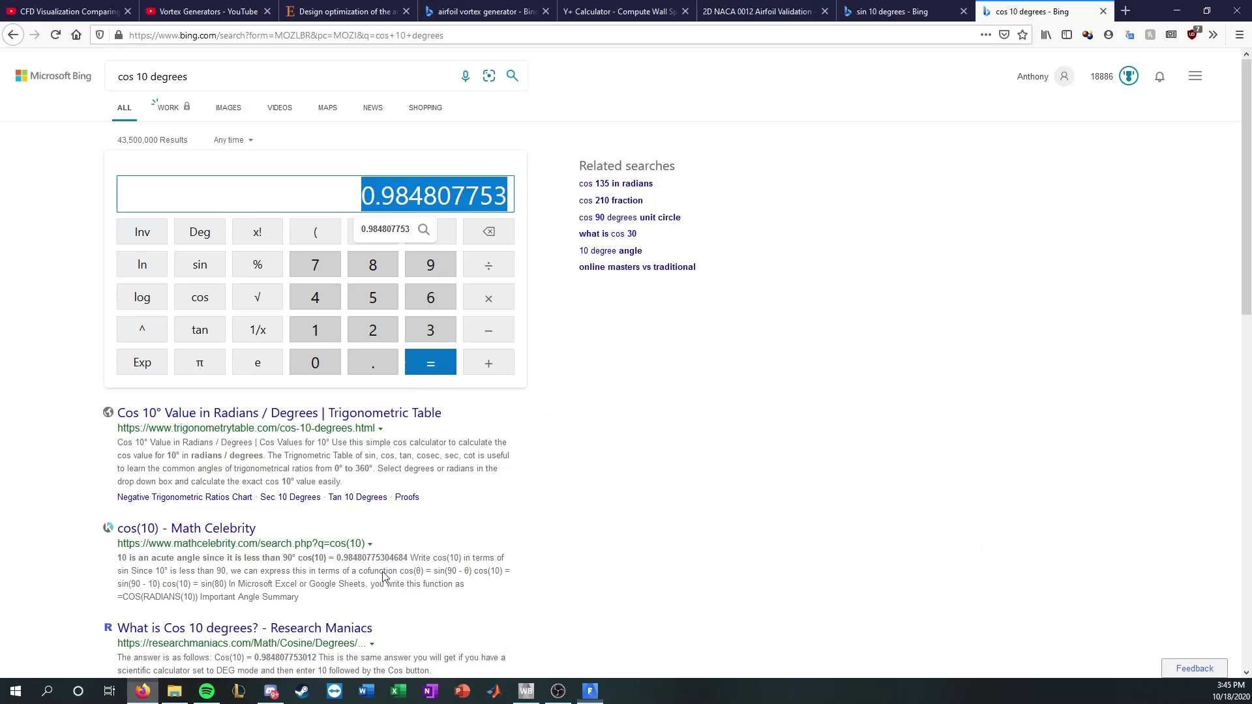
click(893, 11)
double_click(417, 195)
key(ctrl+c)
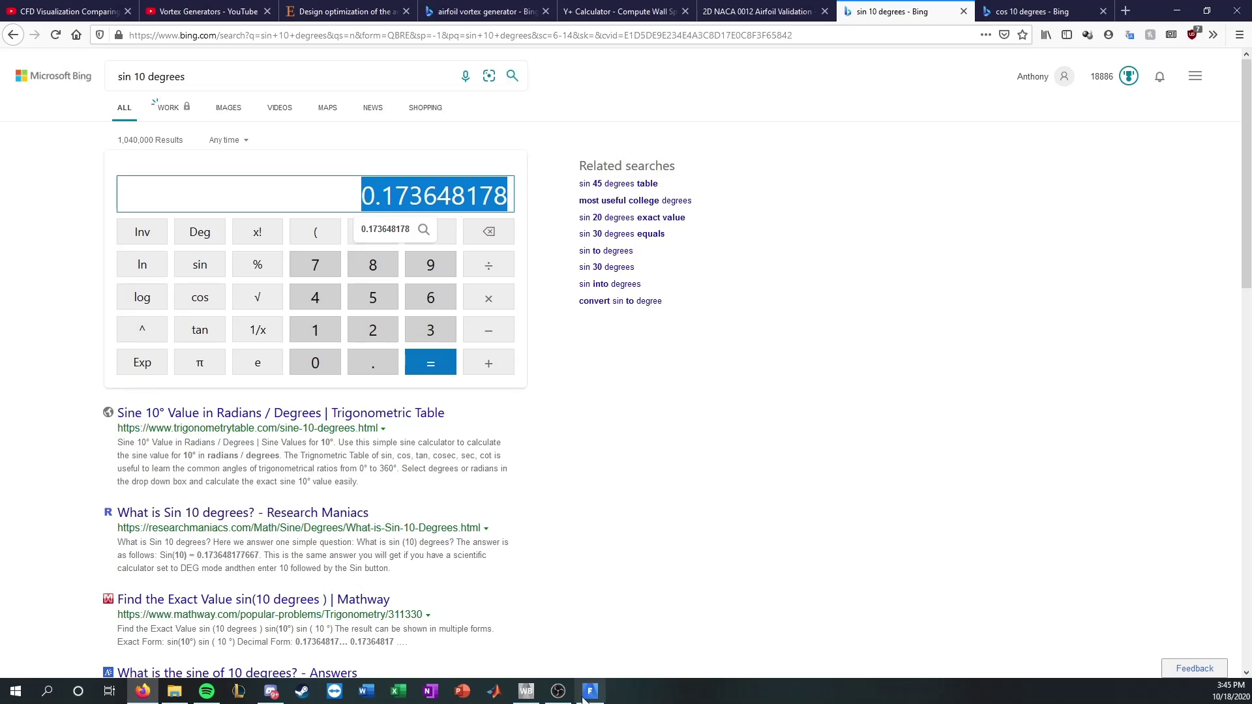
Step: Back in Fluent, set the Y component of the drag report's force vector to 0.173648178 and accept the definition
click(584, 698)
double_click(616, 339)
key(ctrl+v)
click(691, 526)
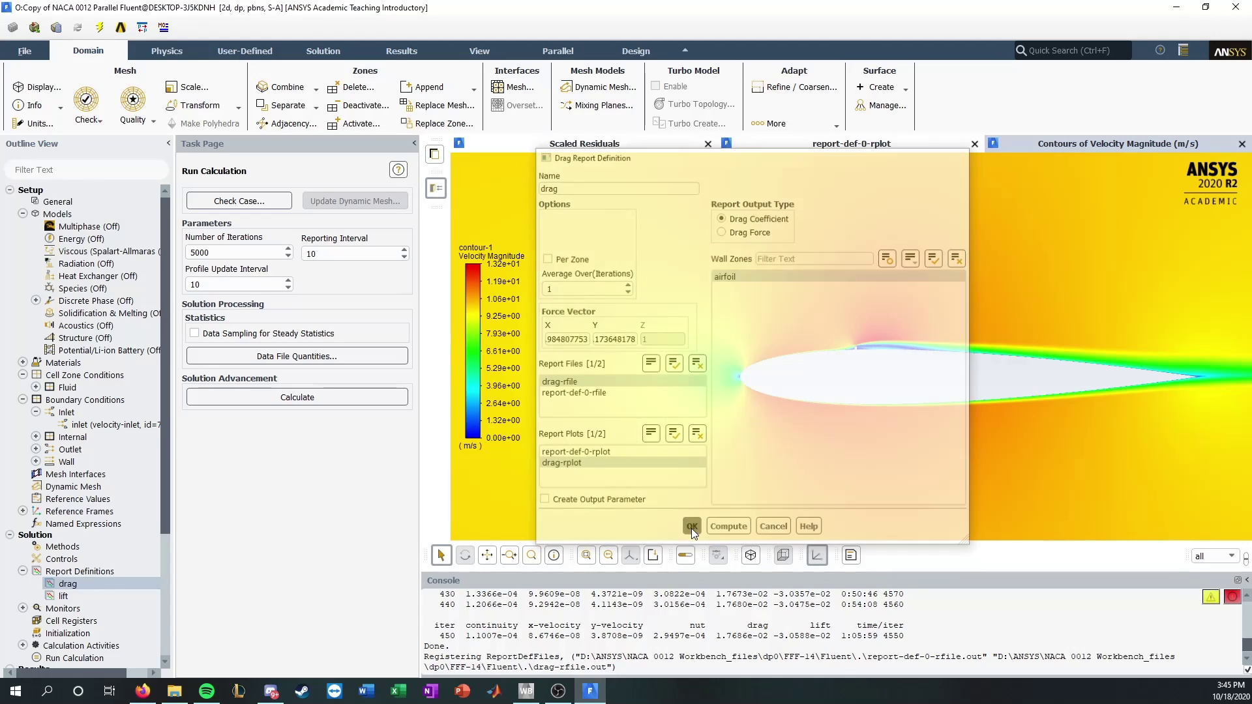
Step: Open the lift report definition and set the X component of its force vector to 0.173648178
double_click(64, 595)
double_click(554, 339)
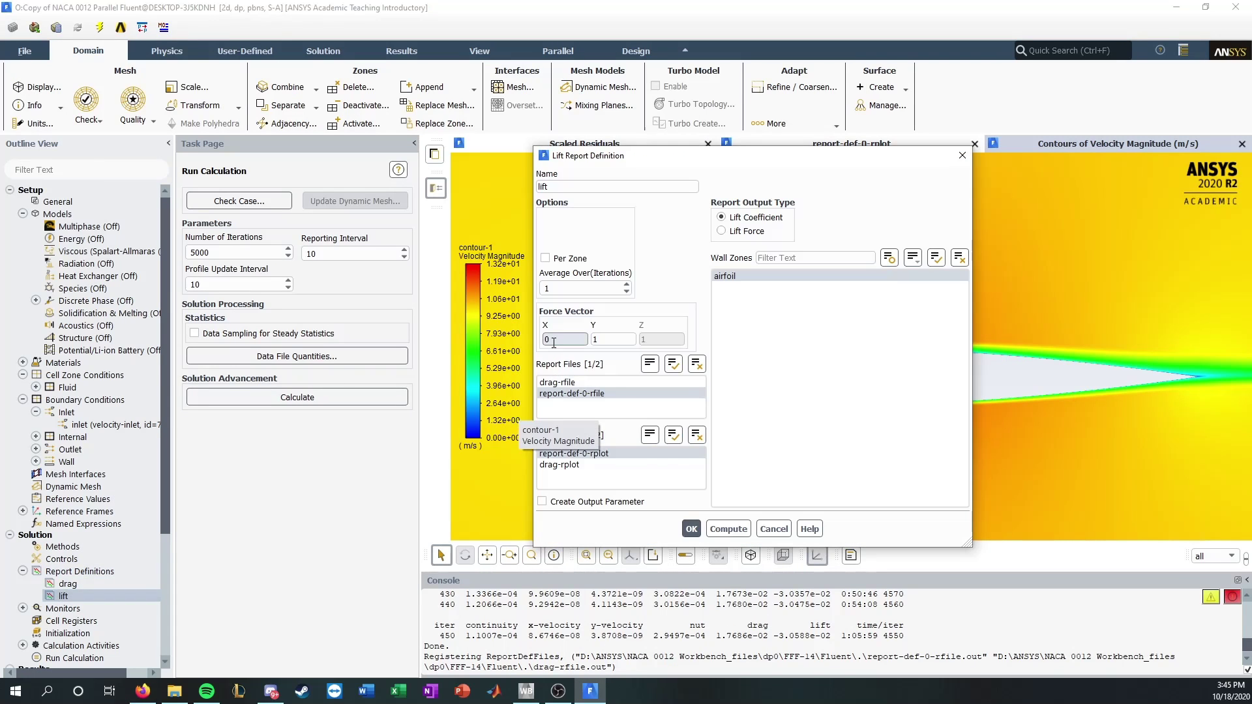
key(ctrl+v)
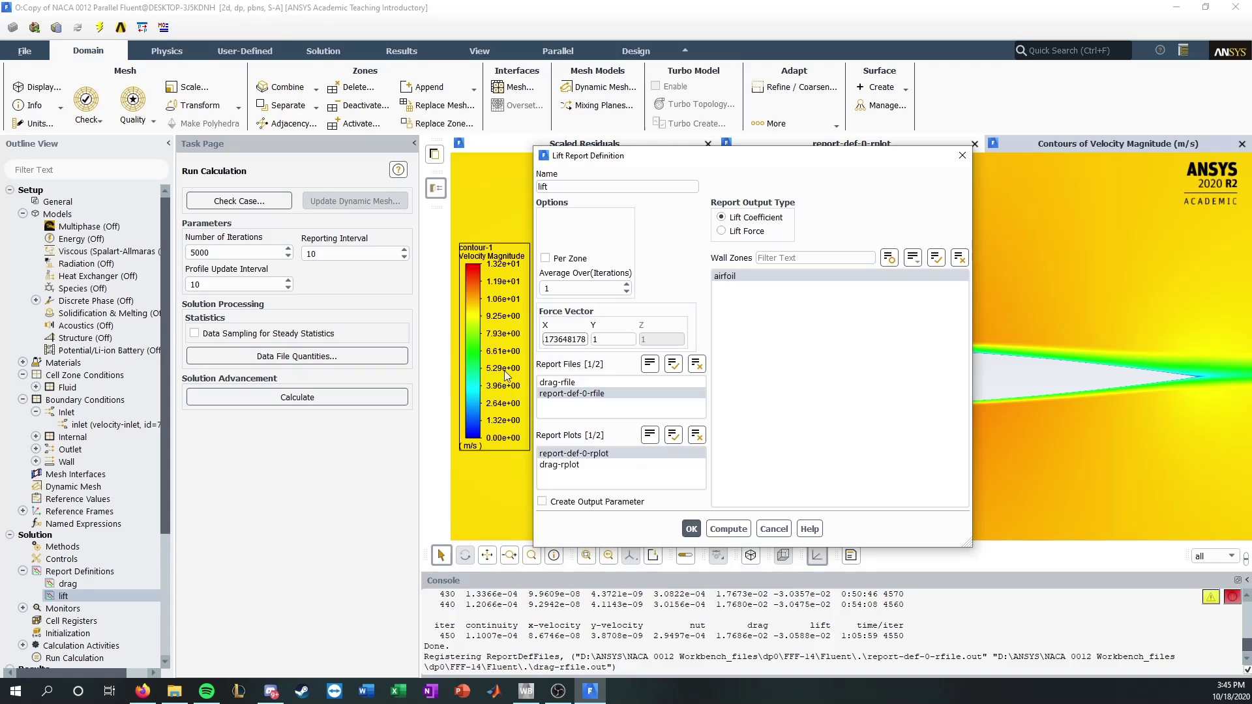
Step: Switch to Firefox and copy the calculated cosine of 10 degrees from its open tab
click(142, 690)
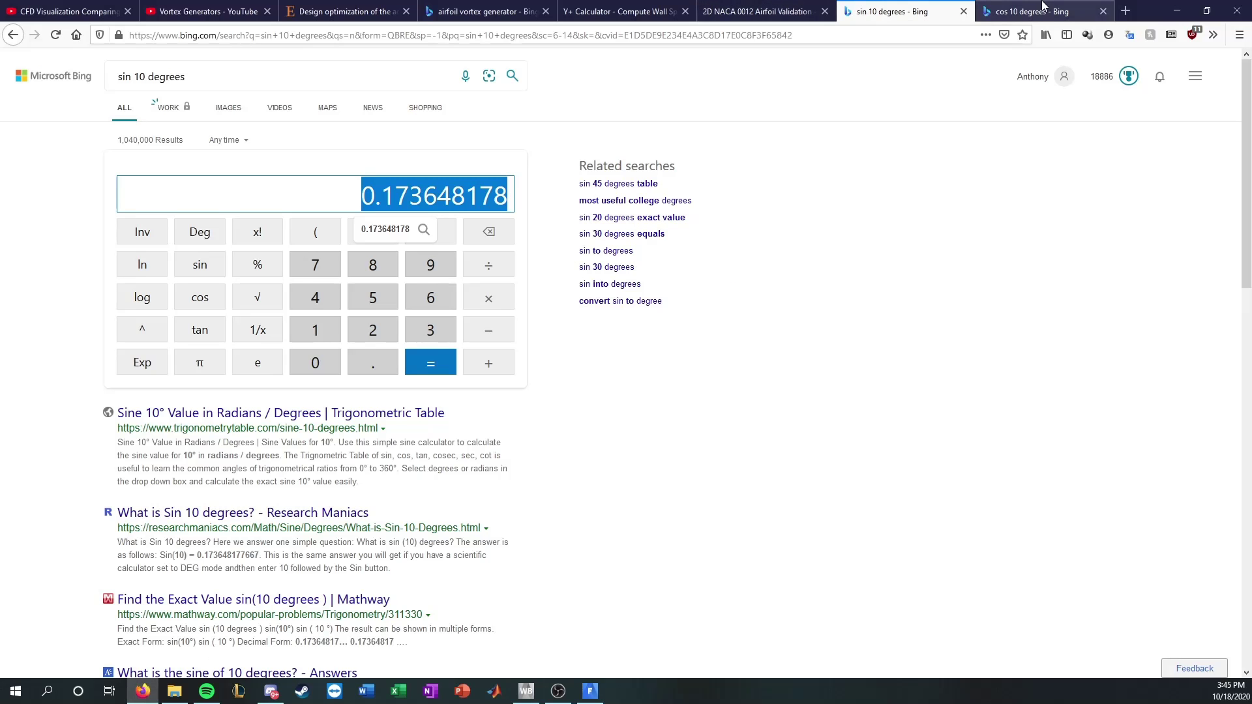
click(1042, 11)
double_click(456, 194)
key(ctrl+c)
Step: Back in Fluent, set the Y component of the lift report's force vector to 0.984807753 and accept the definition
click(588, 690)
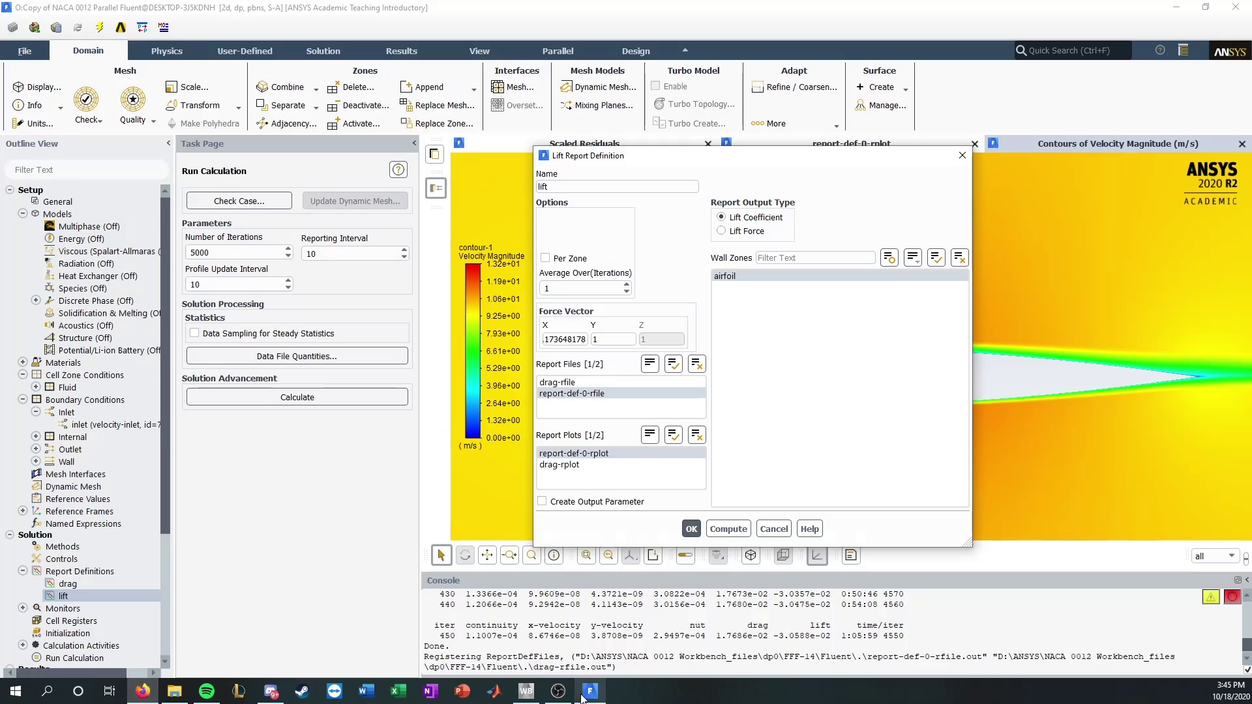
double_click(613, 339)
key(ctrl+v)
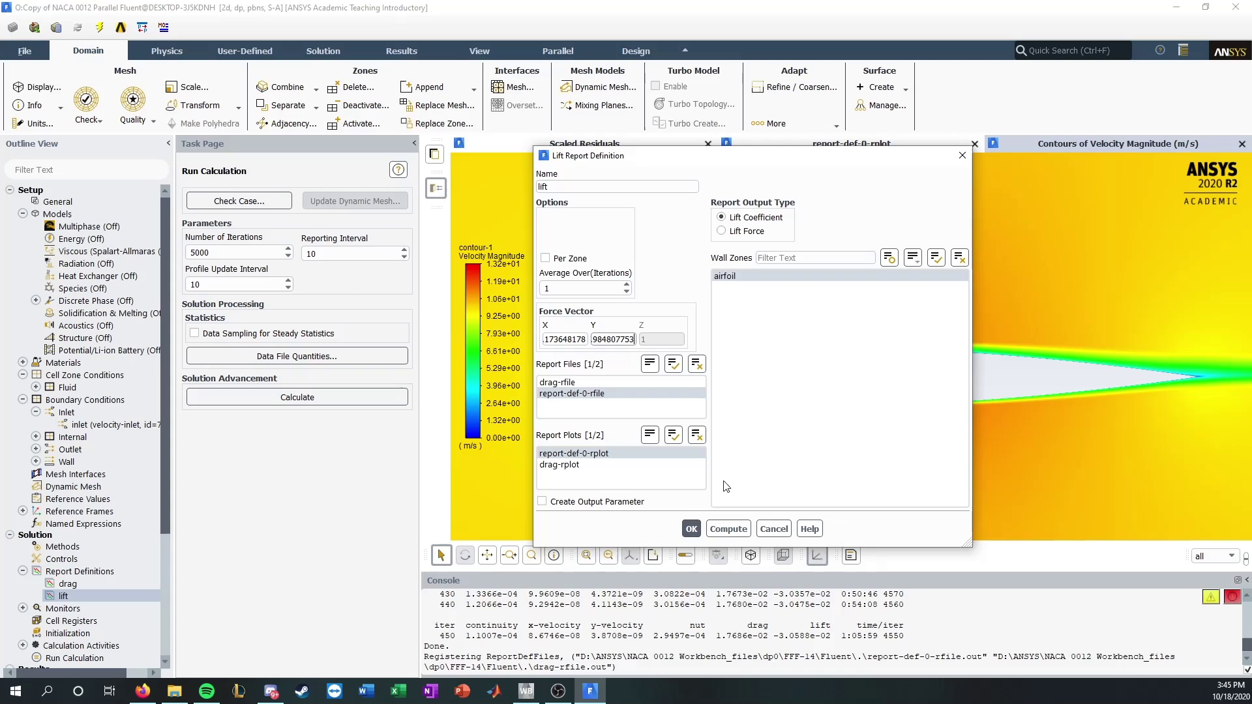
click(691, 529)
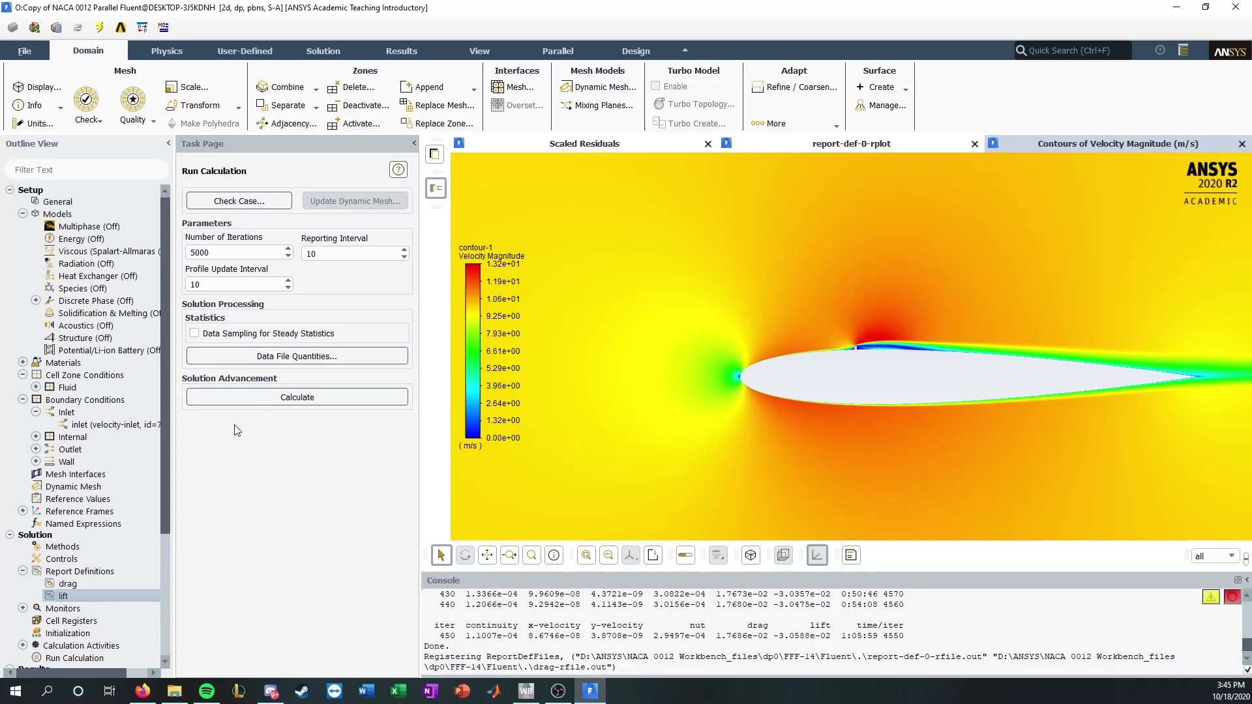
Step: Run the calculation for 5000 iterations, using the settings changes for the current calculation only and allowing existing files to be overwritten
scroll(663, 506, up, 2)
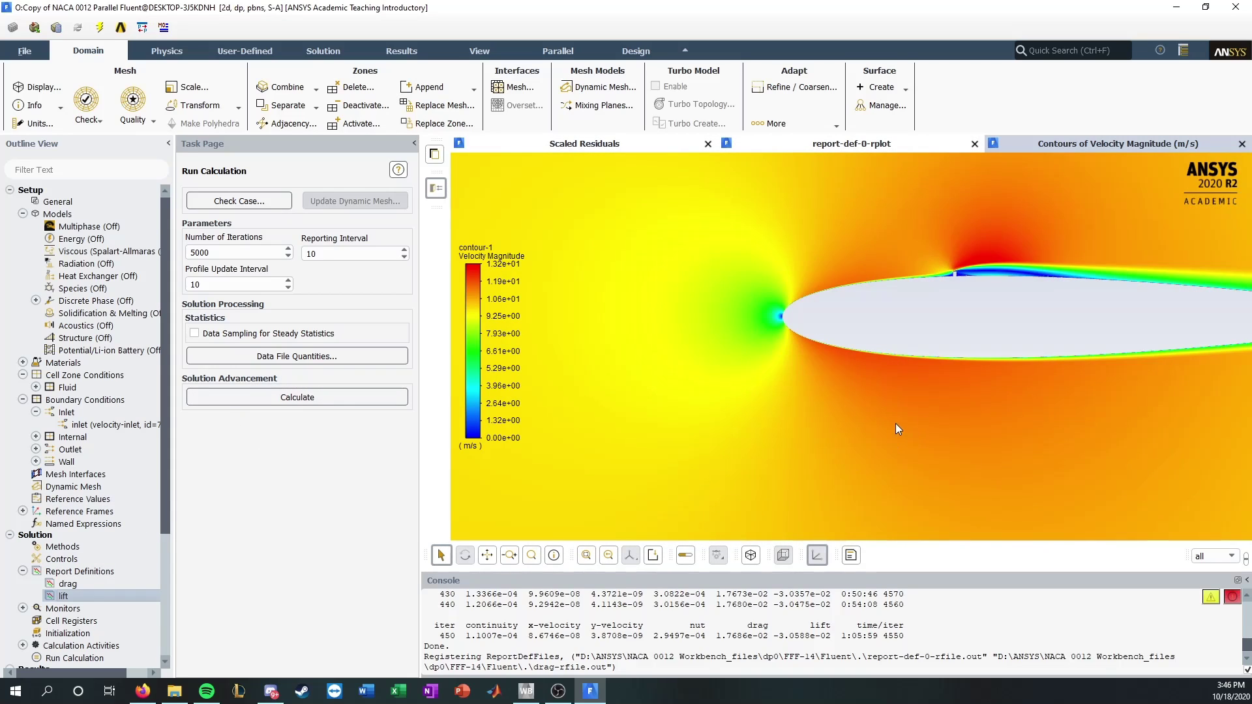
scroll(894, 424, down, 3)
drag(1034, 382, 741, 398)
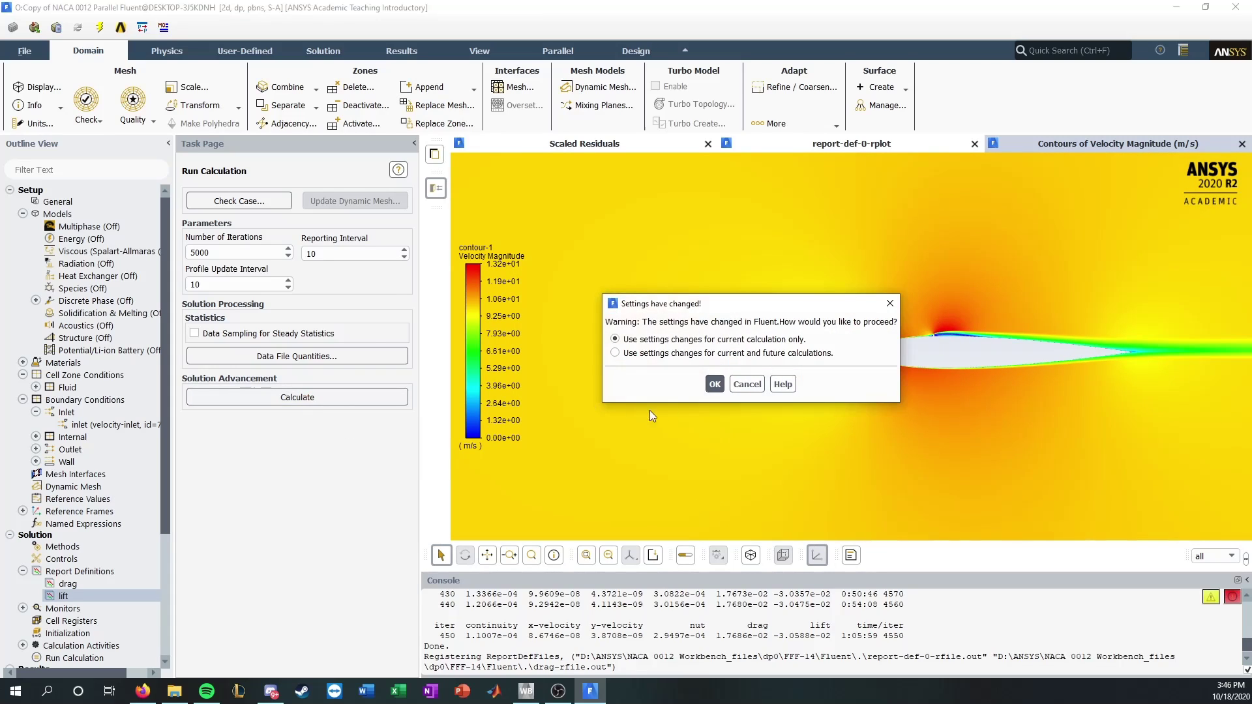
click(715, 385)
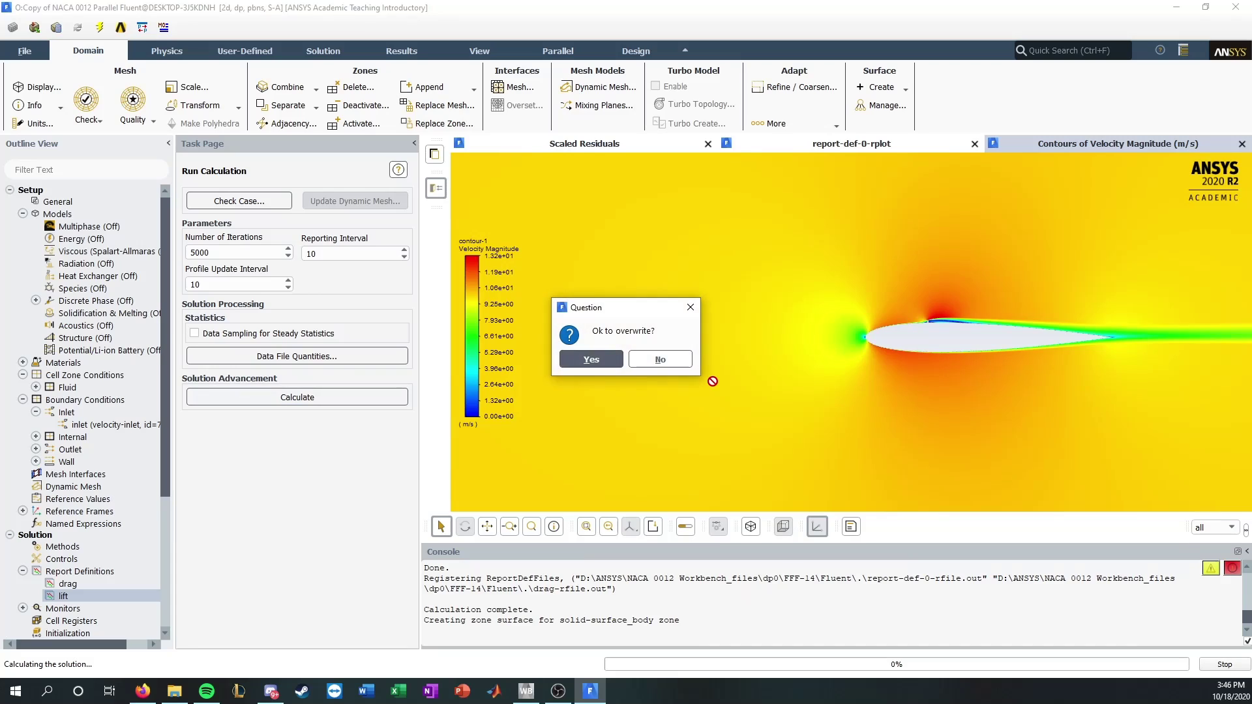
click(563, 360)
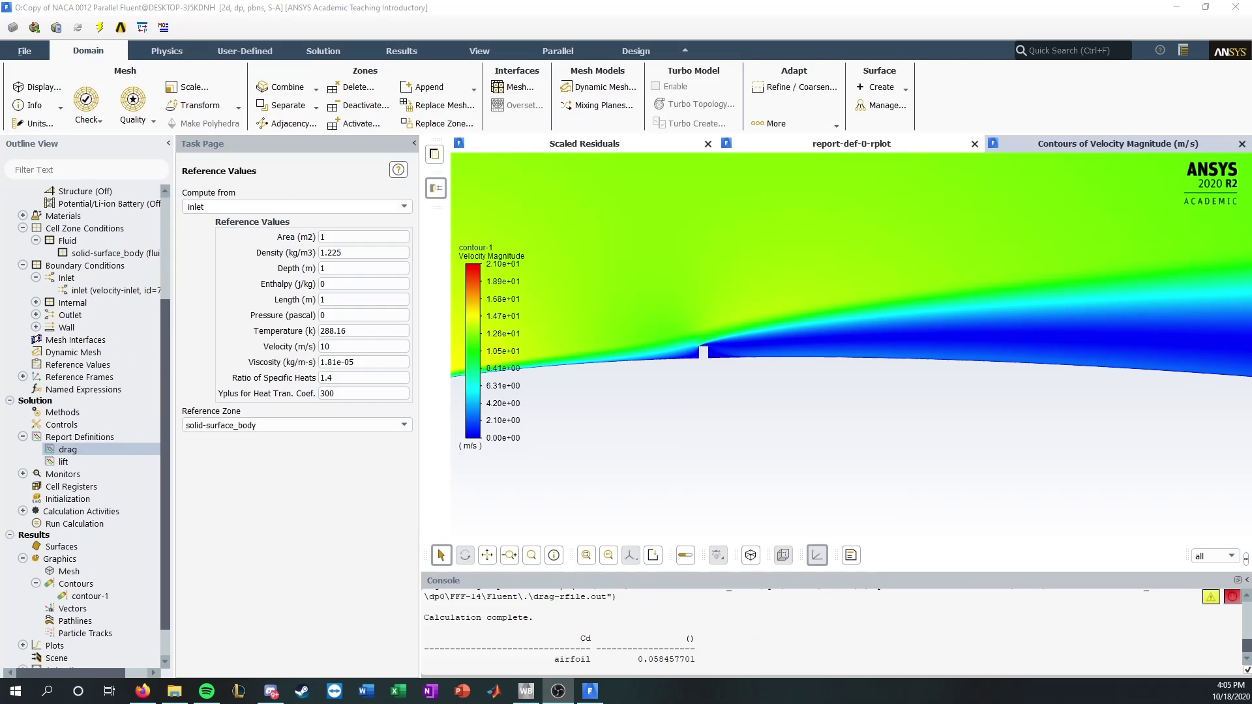
Step: Examine the velocity magnitude contours around the airfoil's leading edge, the small notch on its upper surface, and the wake
scroll(955, 345, down, 5)
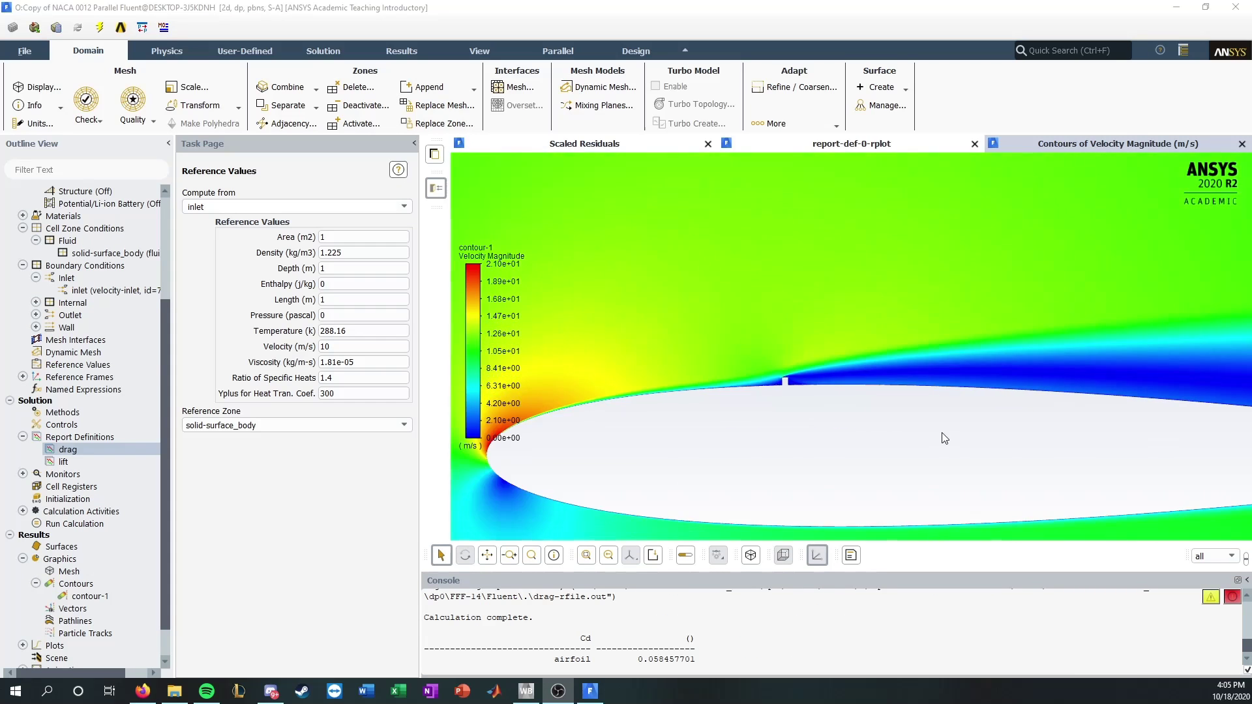
scroll(783, 626, up, 3)
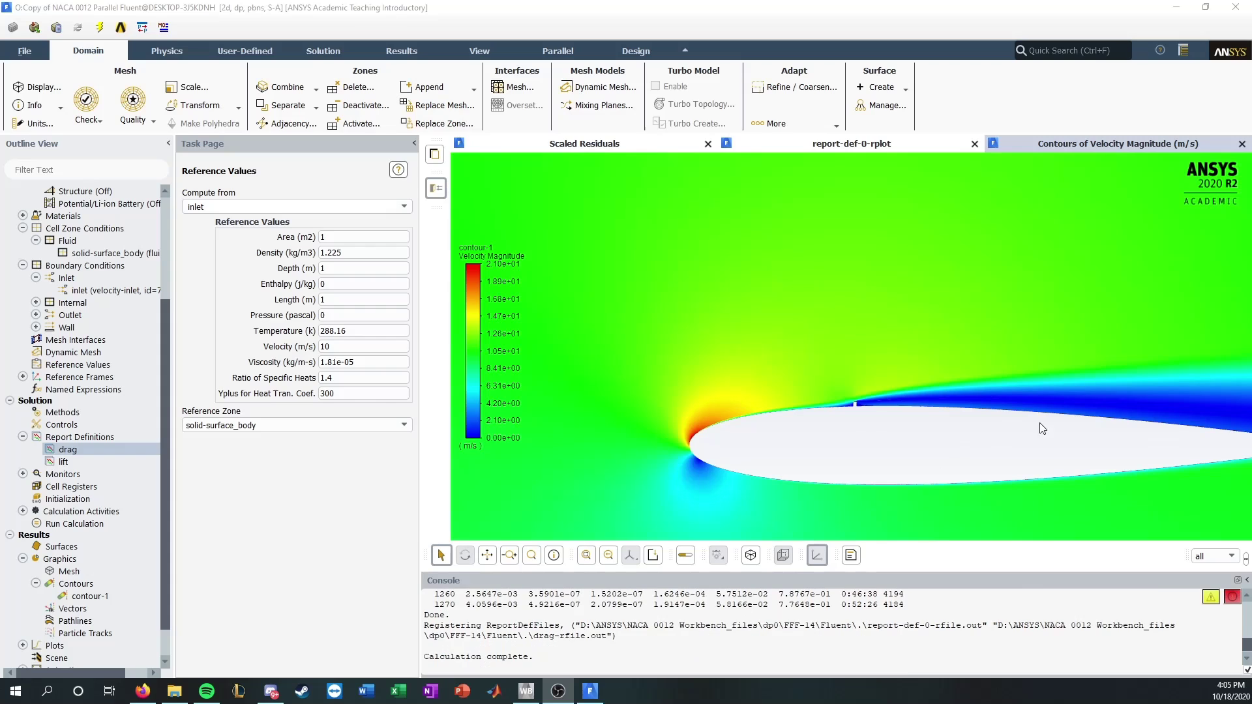
drag(1086, 441, 863, 335)
scroll(967, 443, down, 3)
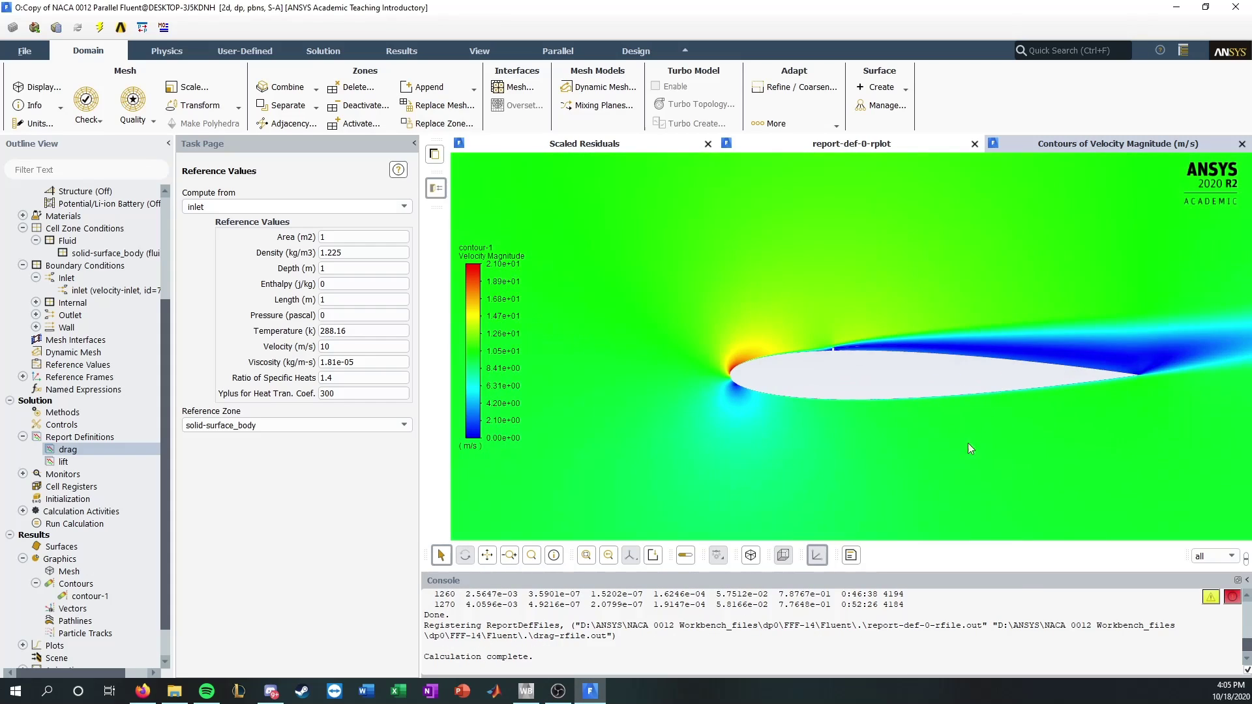
drag(1005, 385, 950, 423)
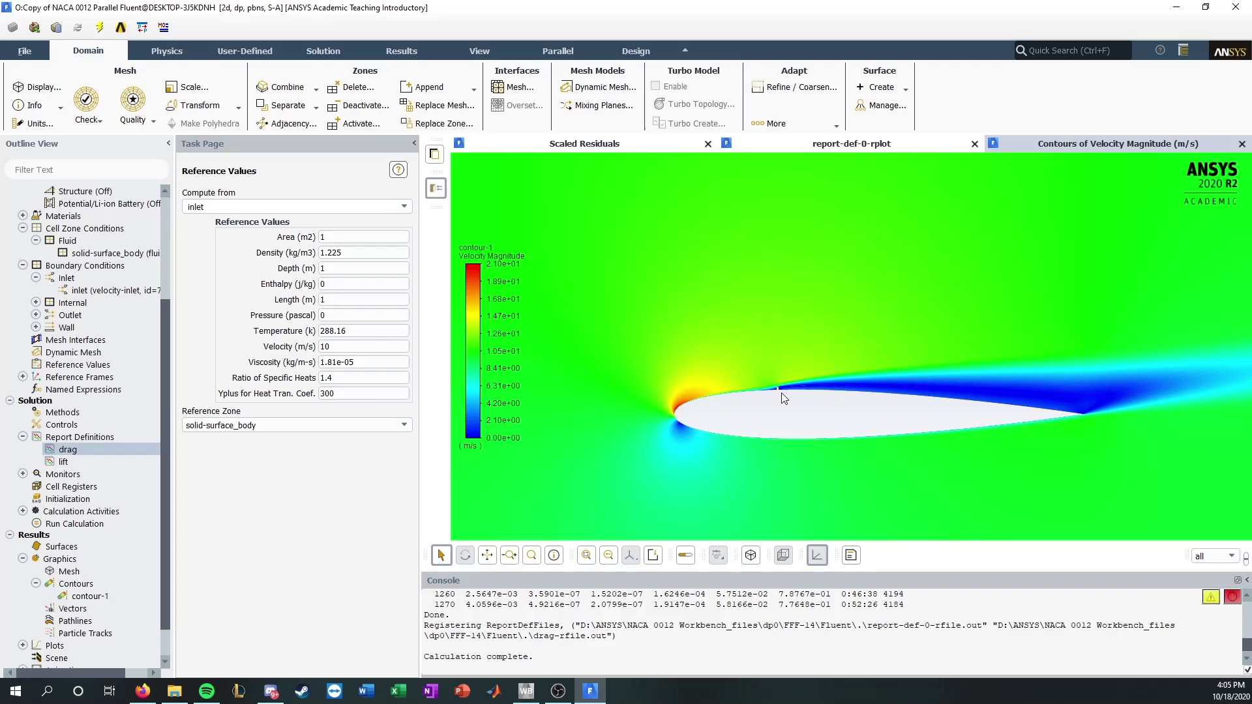
scroll(782, 395, up, 5)
scroll(902, 419, down, 5)
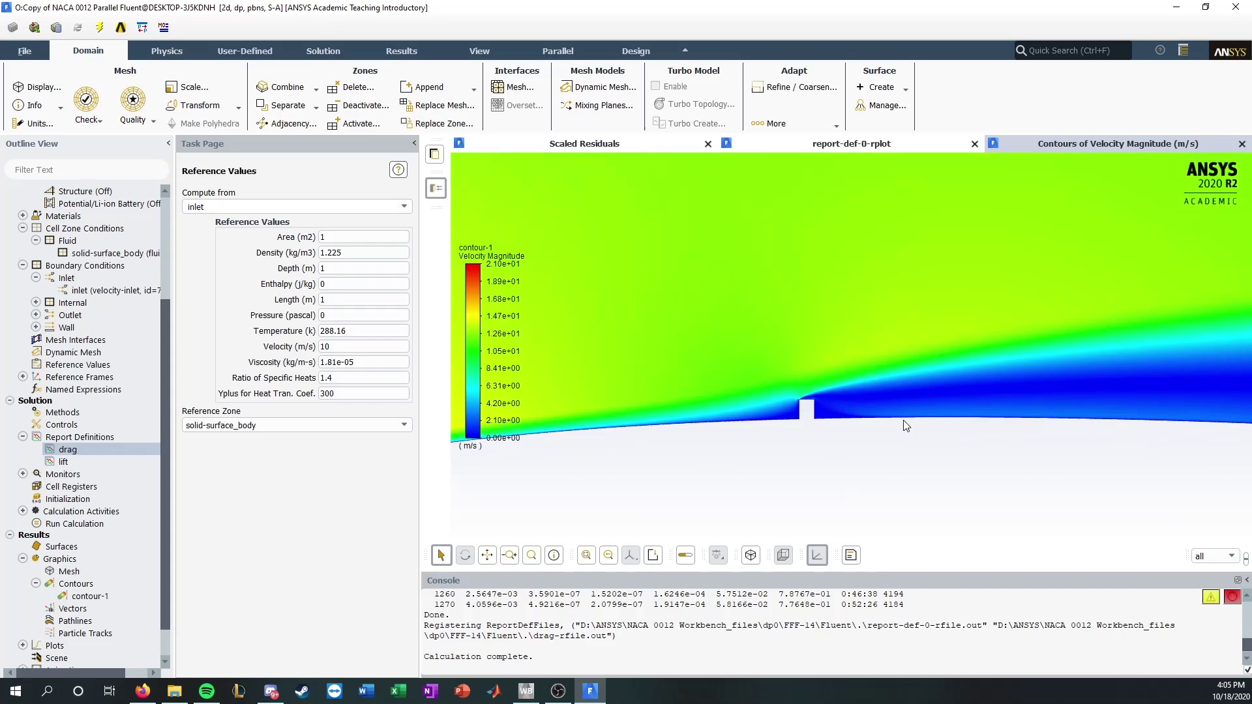
scroll(1015, 394, down, 4)
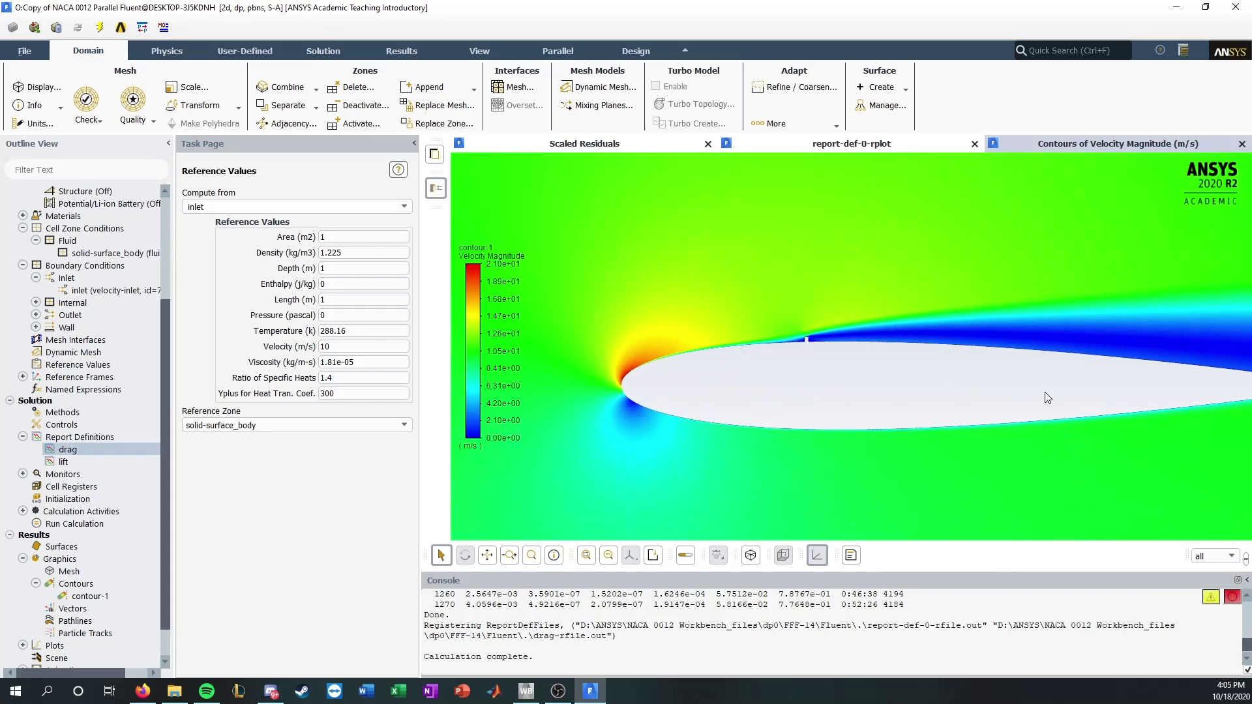
scroll(1030, 404, down, 3)
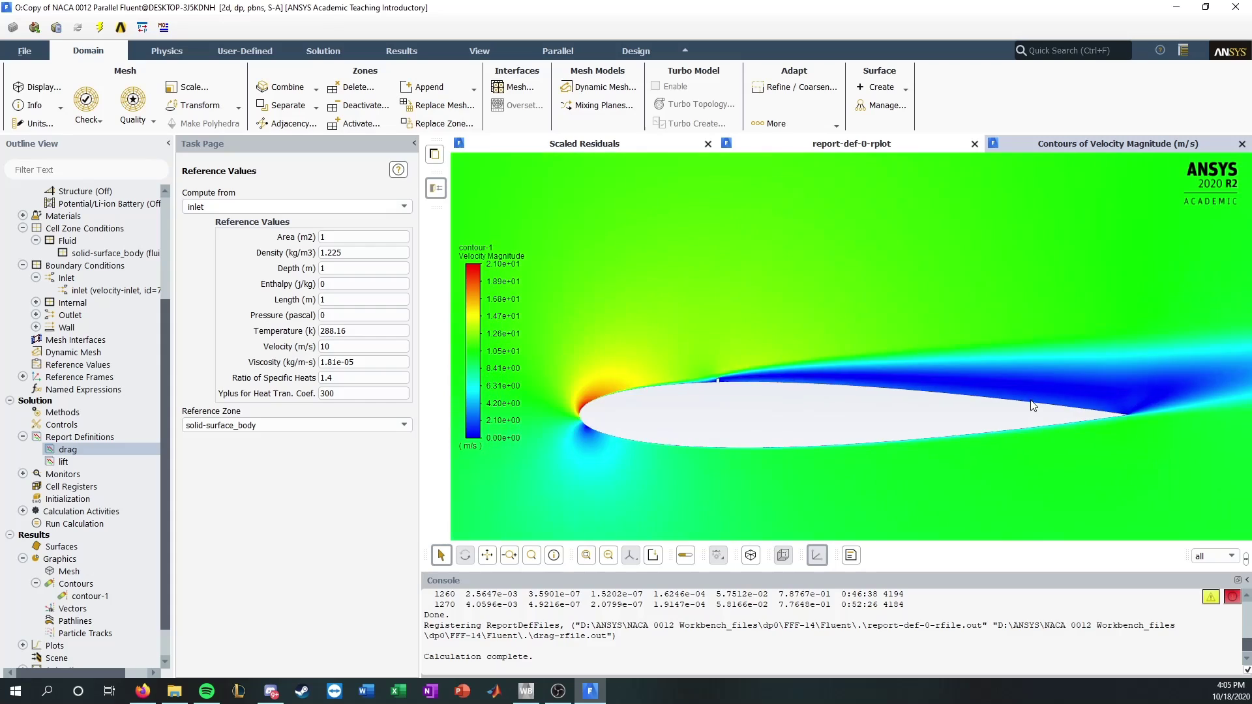
drag(1045, 405, 792, 397)
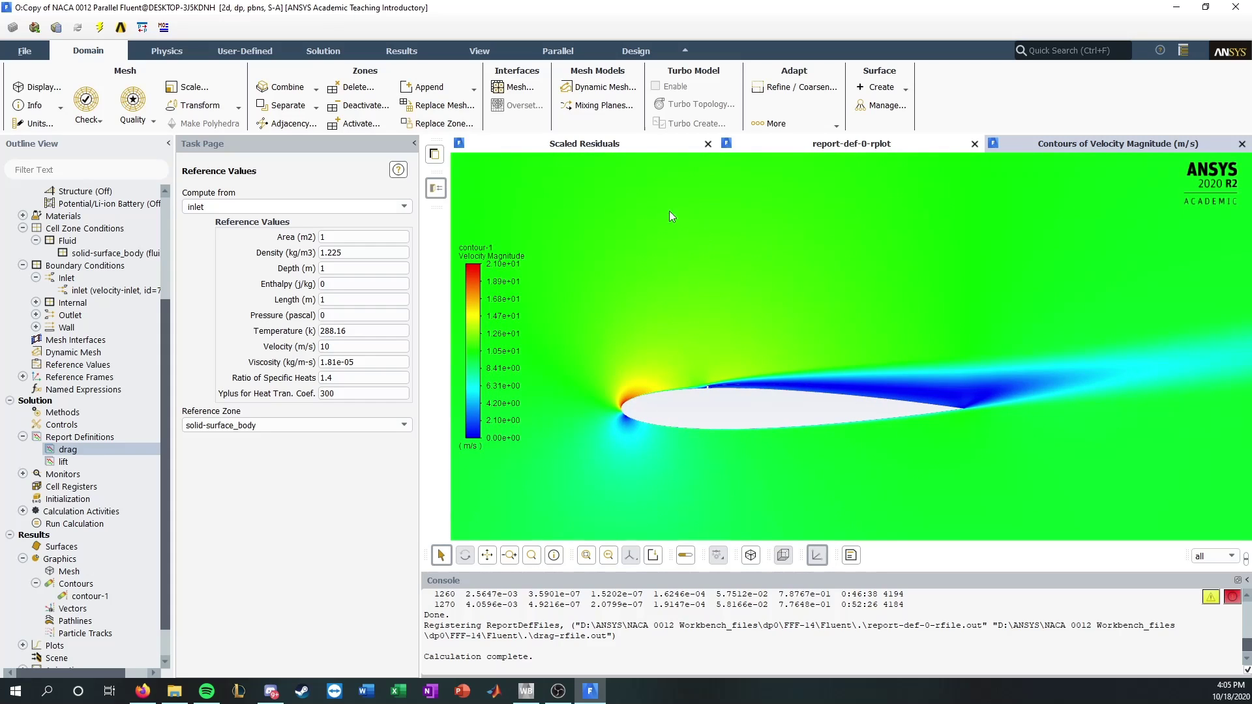
Step: Compare the scaled residuals plot with the lift coefficient history over the iterations
click(852, 145)
click(616, 148)
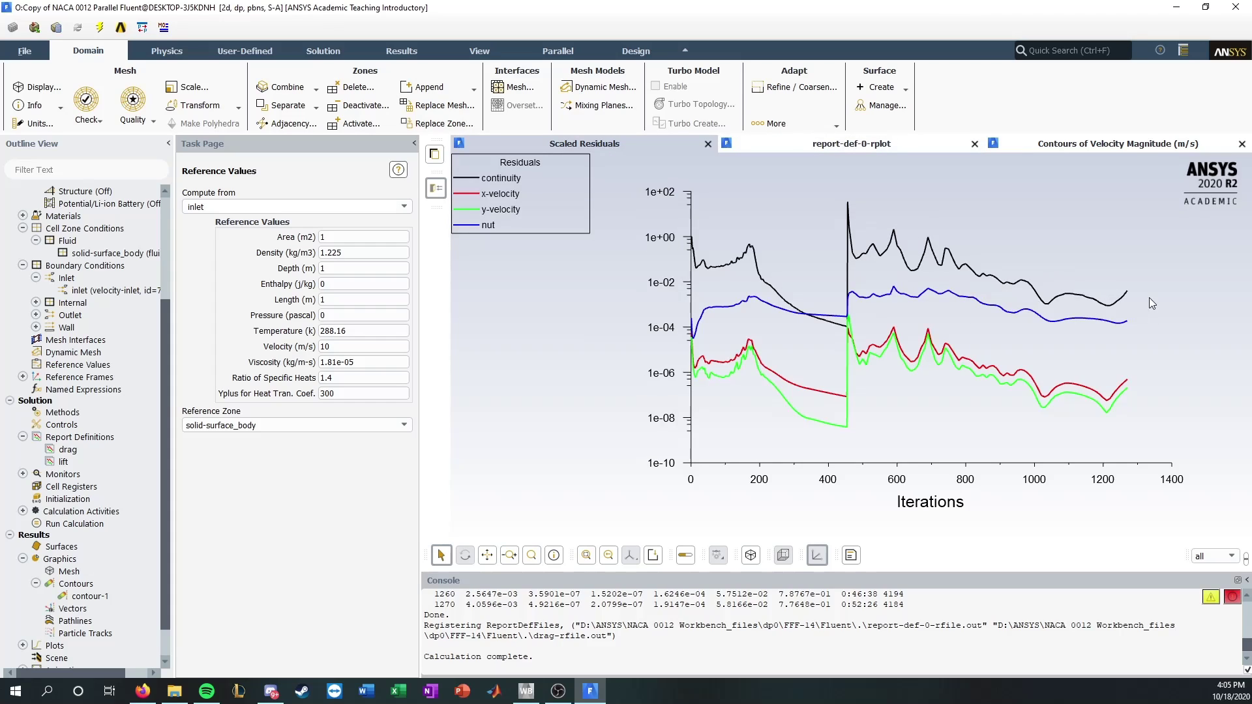
click(863, 144)
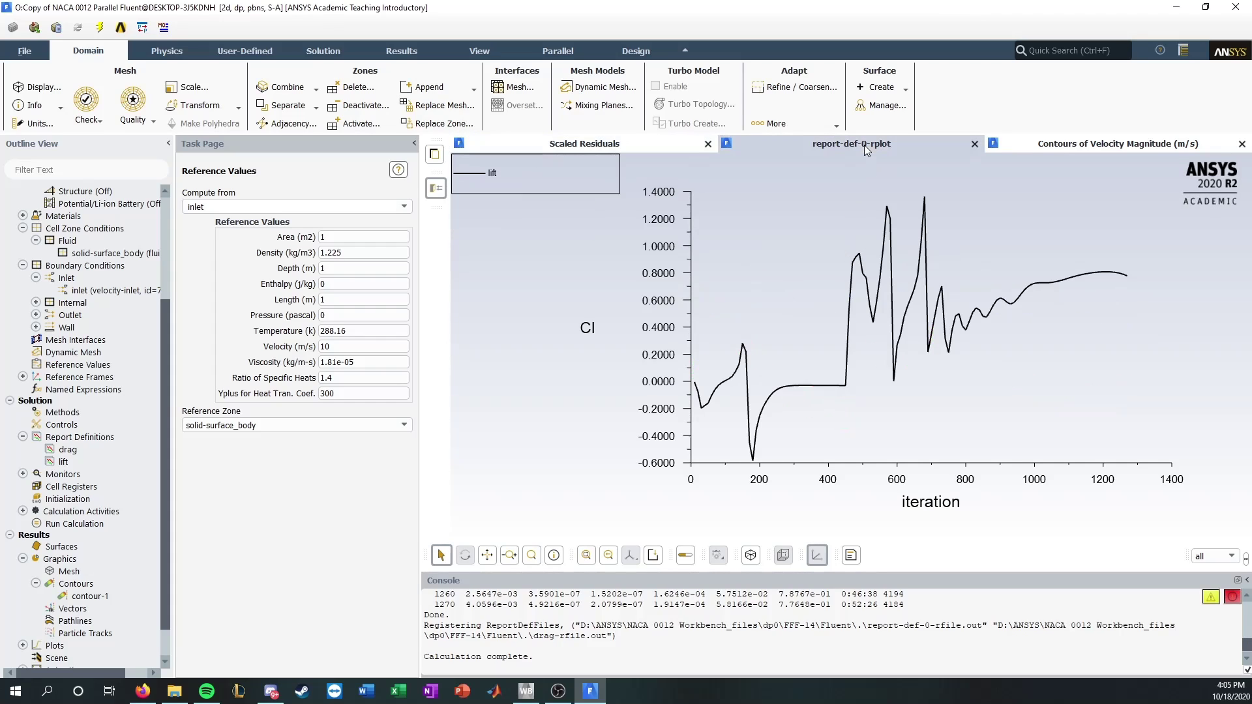
click(653, 147)
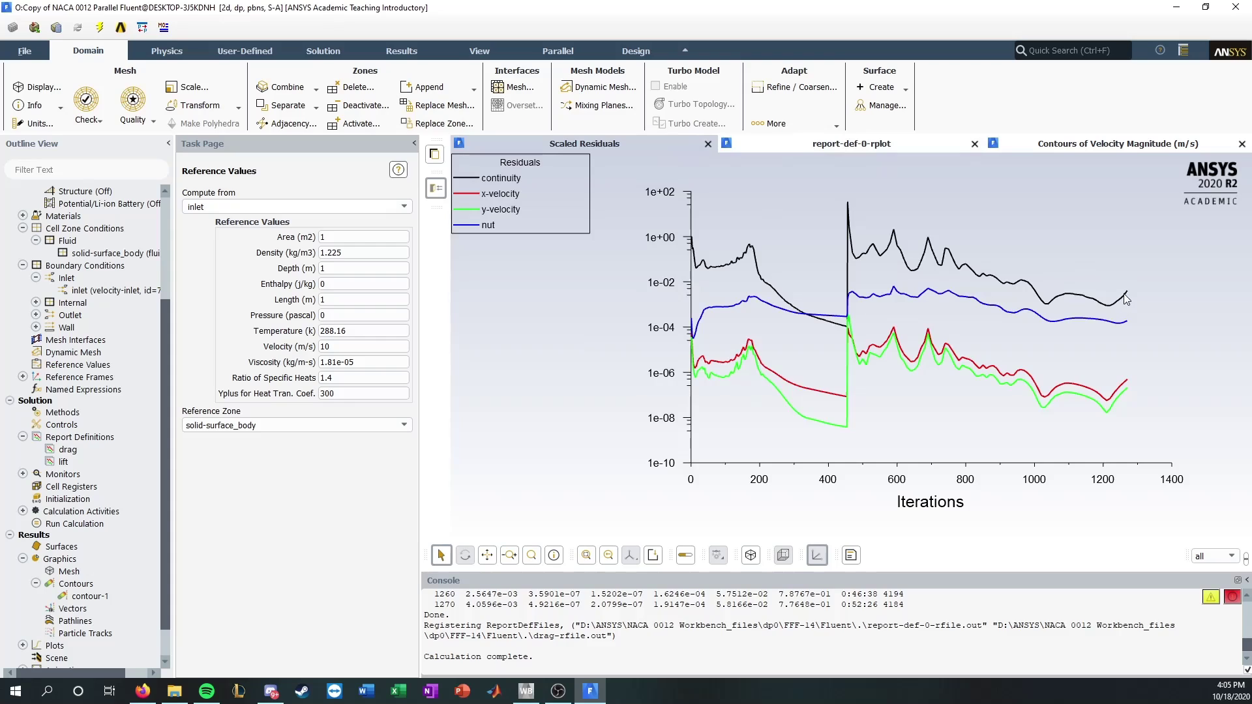
Step: Review the lift coefficient history once more and return to the velocity magnitude contours
click(799, 150)
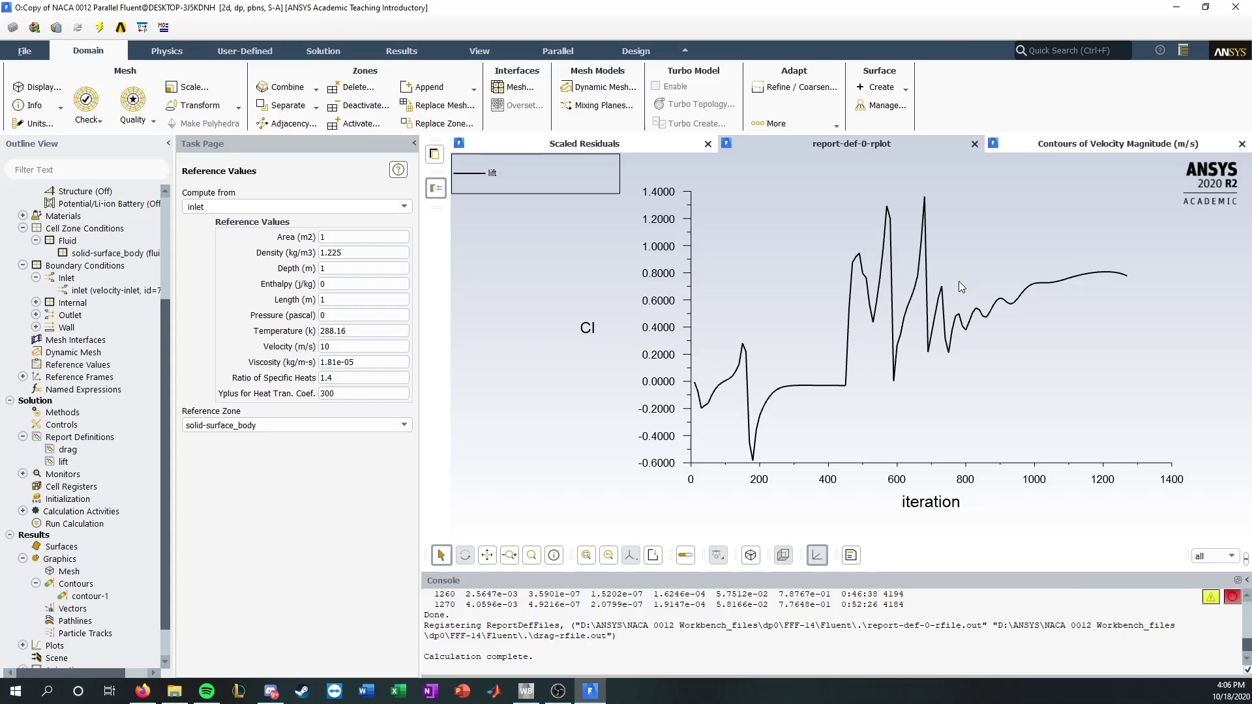
click(1123, 143)
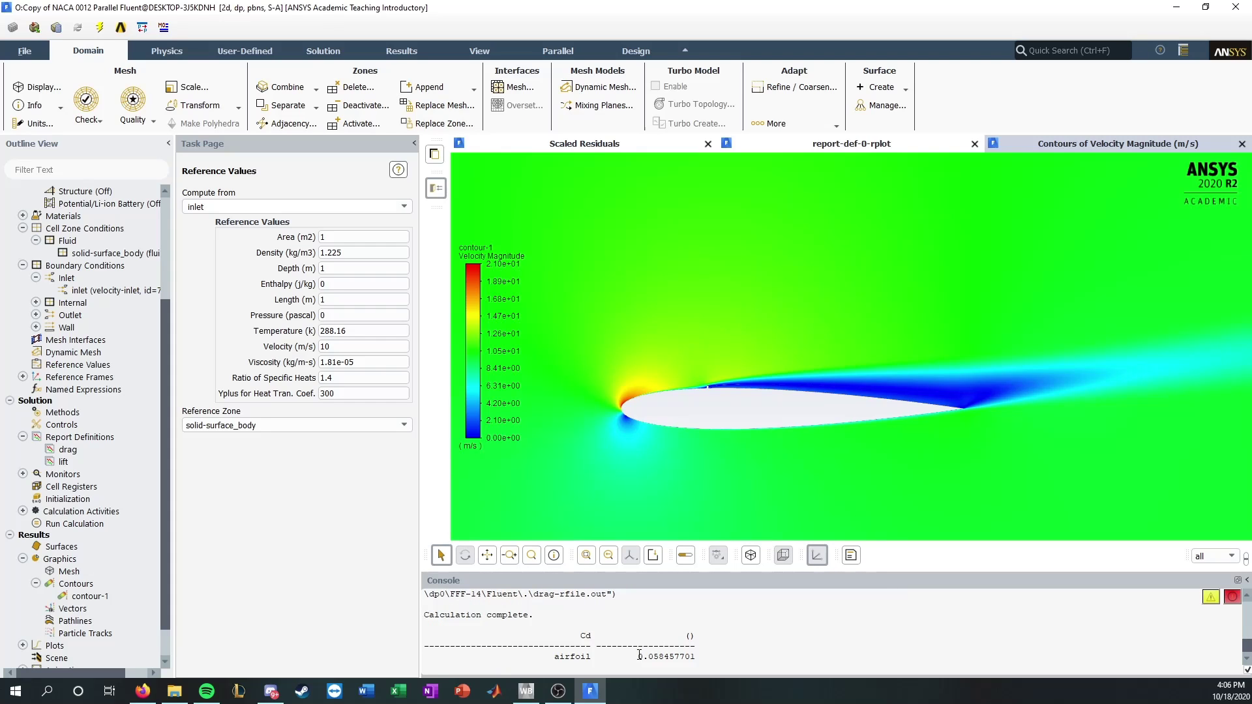
Step: Compare the airfoil's computed drag coefficient with the alpha=10 CD values in the NASA results table in Firefox
drag(639, 656, 696, 656)
click(663, 645)
click(142, 690)
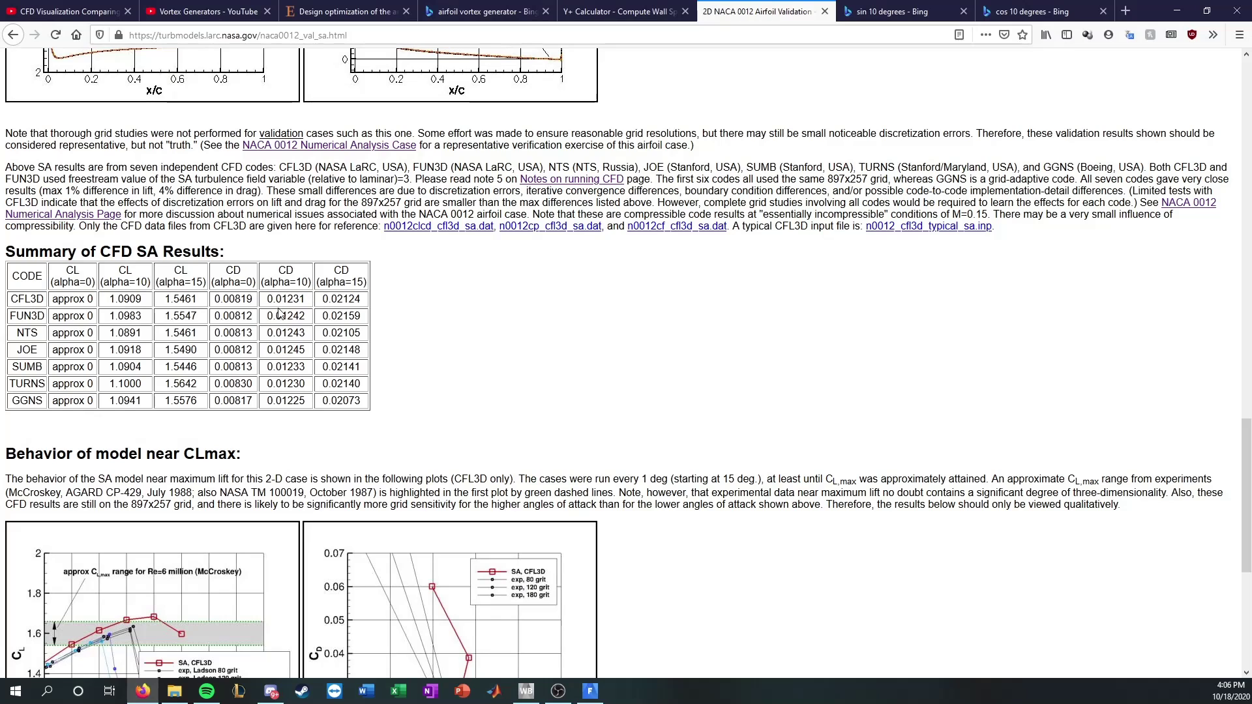
drag(272, 333, 331, 332)
click(414, 351)
click(1177, 11)
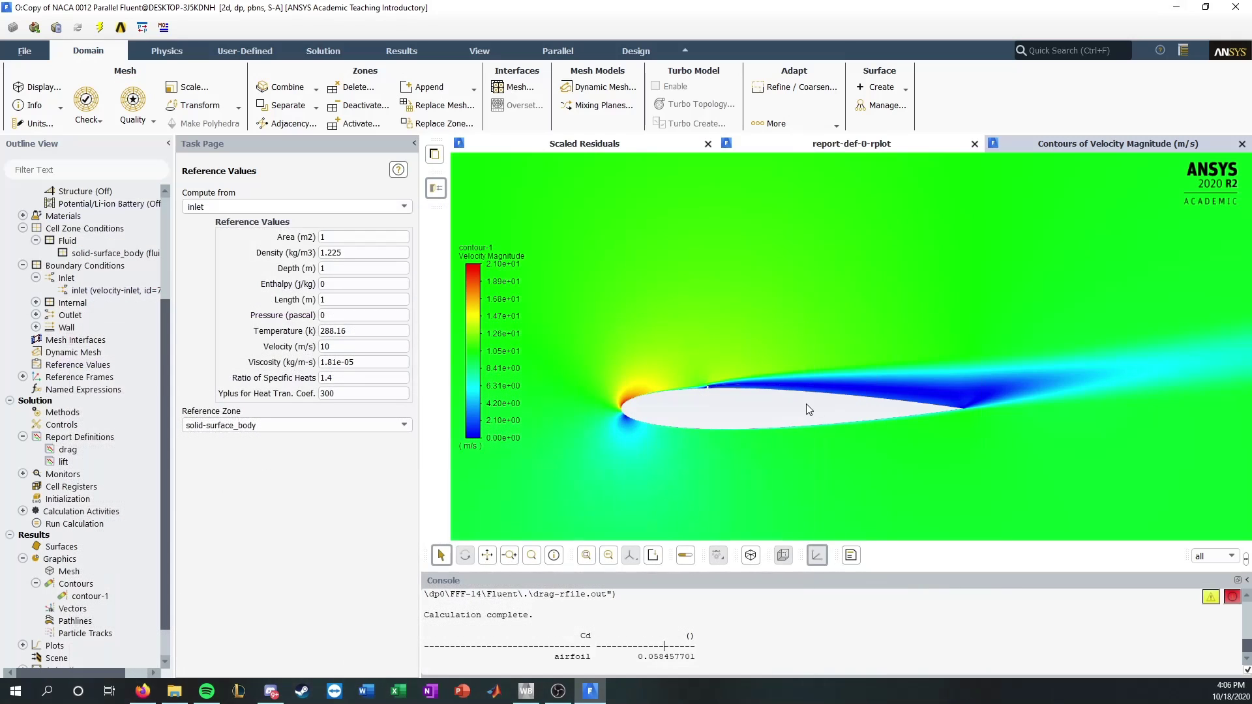
Step: Compute the airfoil's lift coefficient in Fluent and compare it with the alpha=10 CL values in the NASA table in Firefox
double_click(63, 461)
click(725, 529)
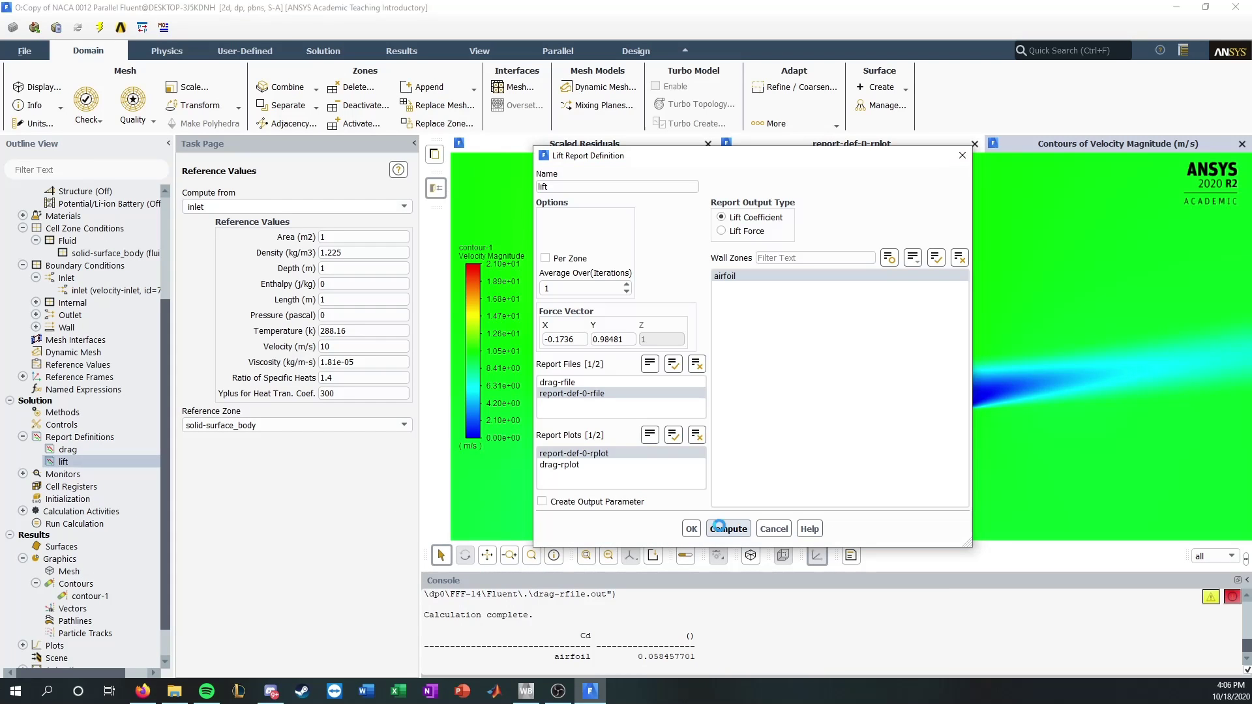
click(691, 528)
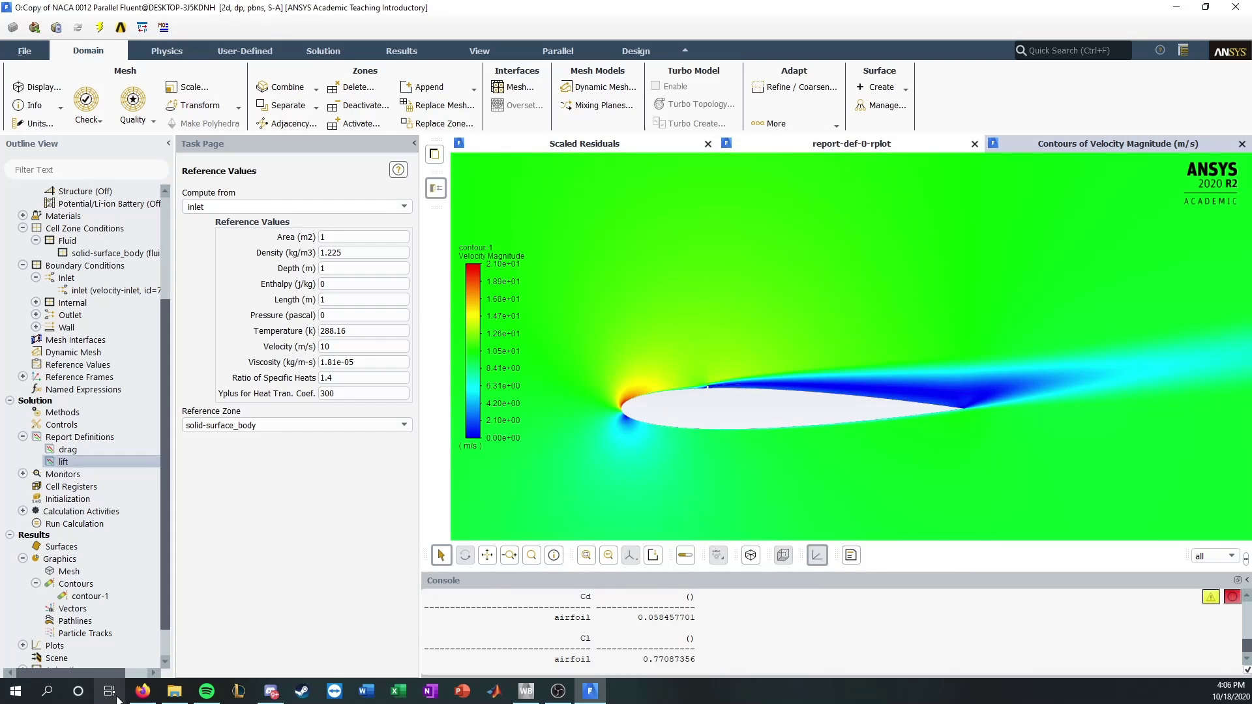
click(142, 690)
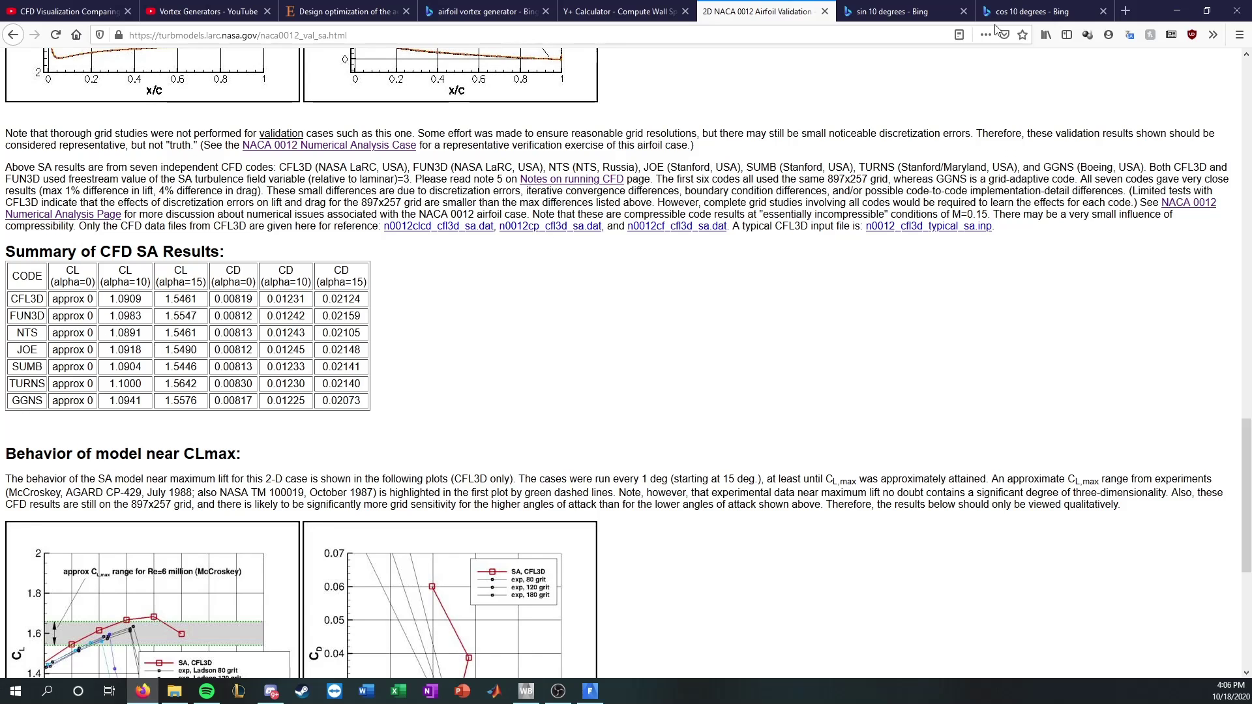
click(1176, 11)
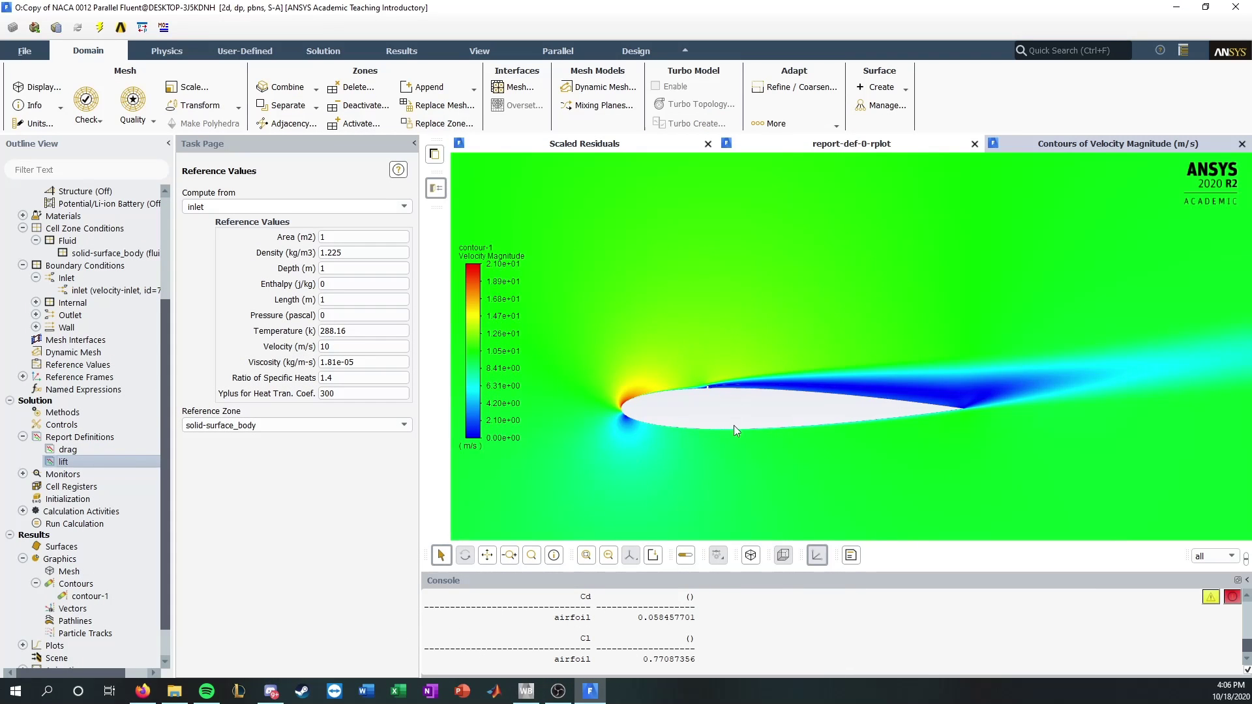
Step: Back in Fluent, examine the velocity contours around the rectangular protrusion on the airfoil's upper surface and in its wake
scroll(724, 411, up, 8)
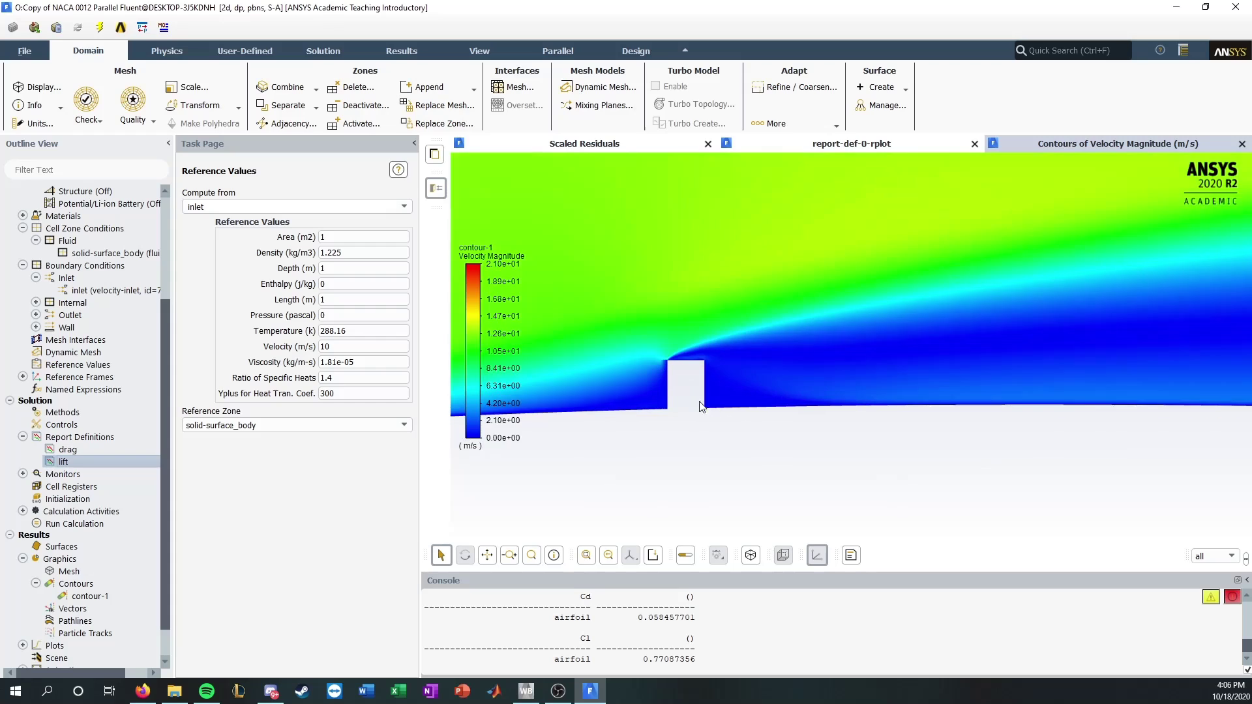
scroll(678, 390, up, 2)
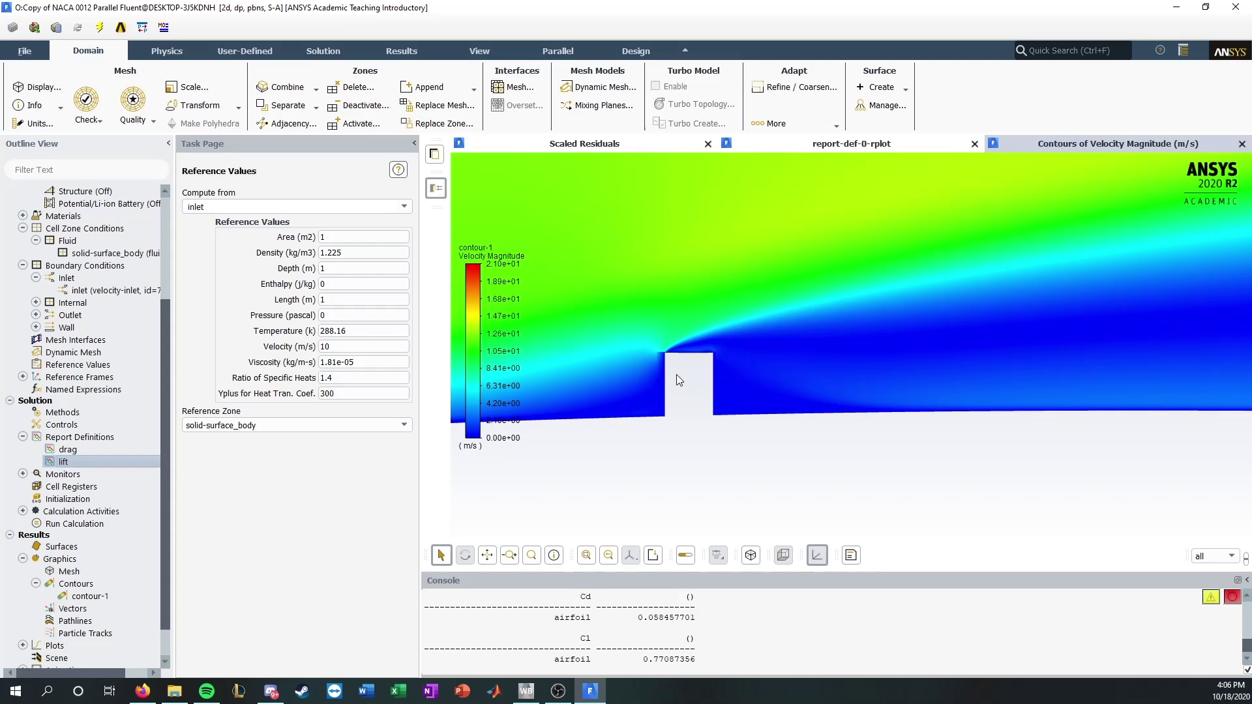
scroll(662, 335, down, 8)
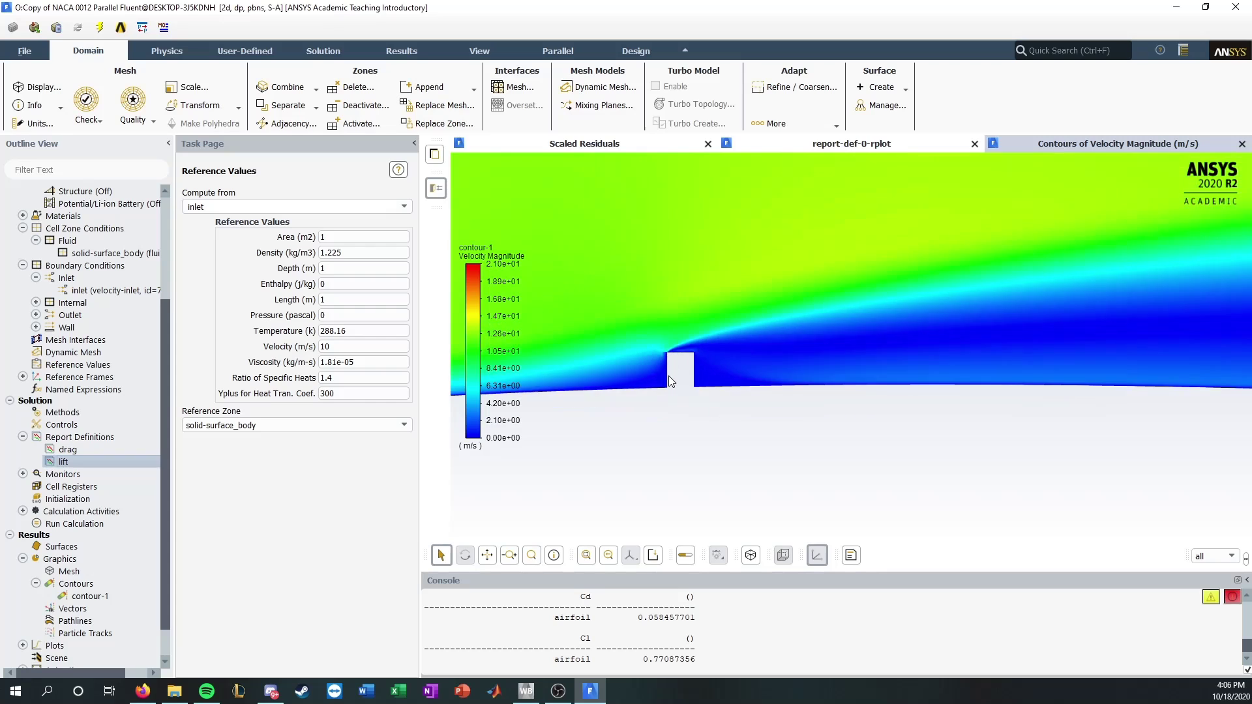
scroll(720, 377, down, 2)
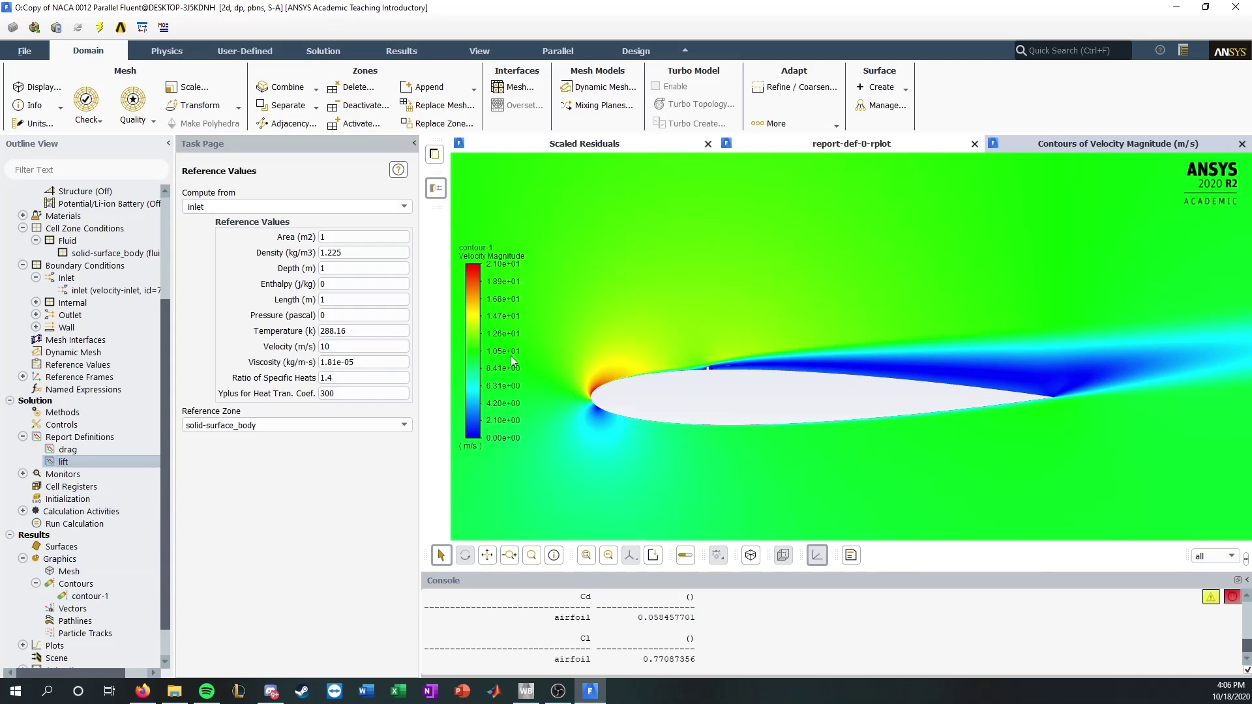
Step: Close this Fluent session and open the solution of Workbench system N, Copy of NACA 0012, dismissing the behavioral changes notice
click(1237, 9)
click(632, 361)
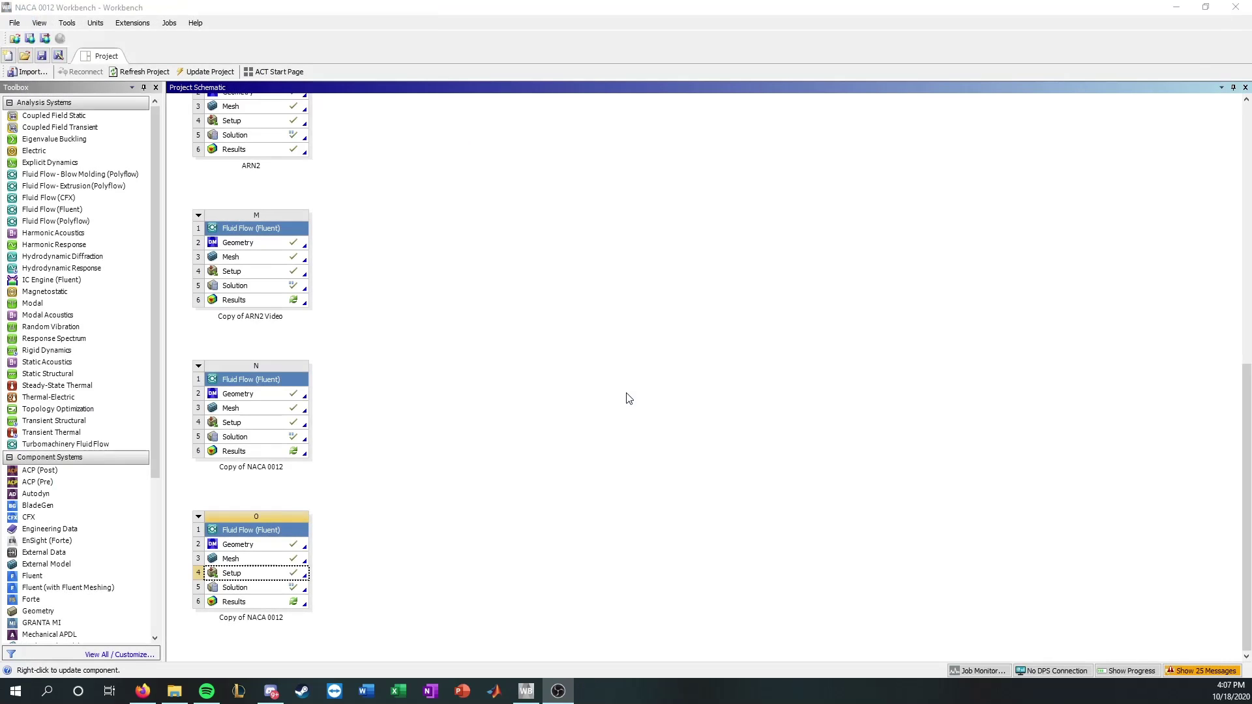
double_click(257, 438)
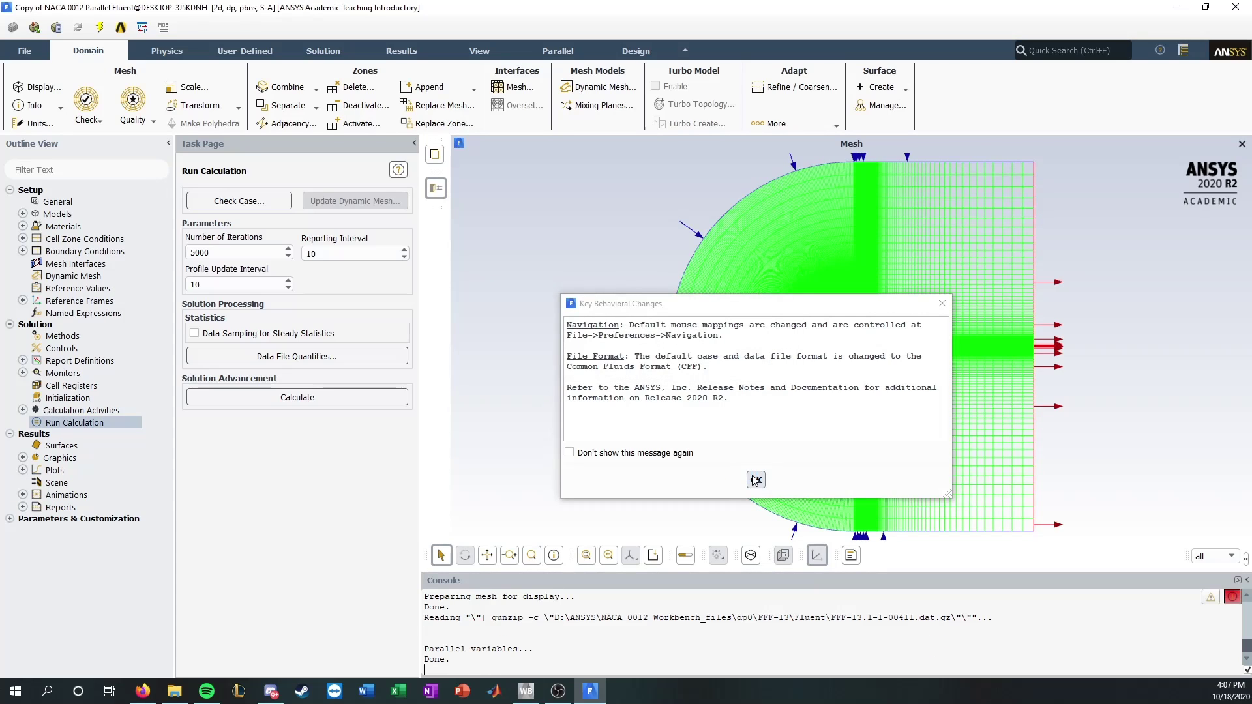
click(755, 480)
Step: Inspect the mesh inside and around the rectangular slot in the airfoil's upper surface
scroll(870, 366, up, 5)
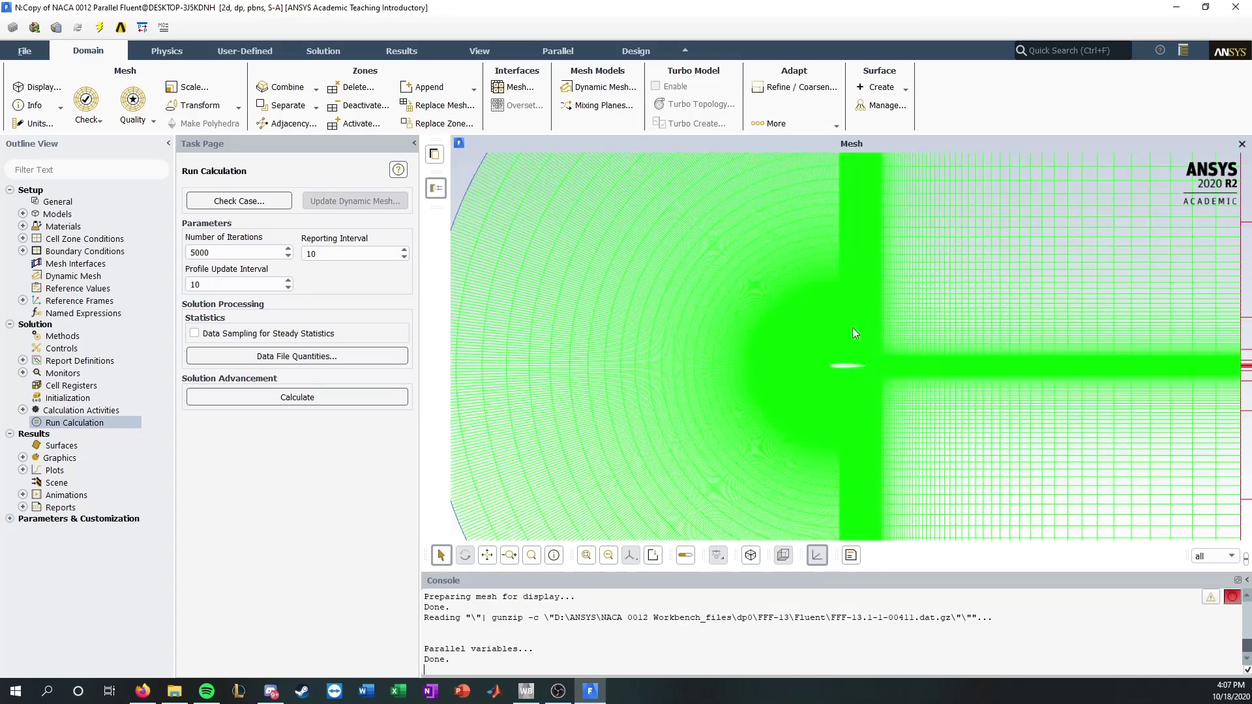
scroll(834, 378, up, 8)
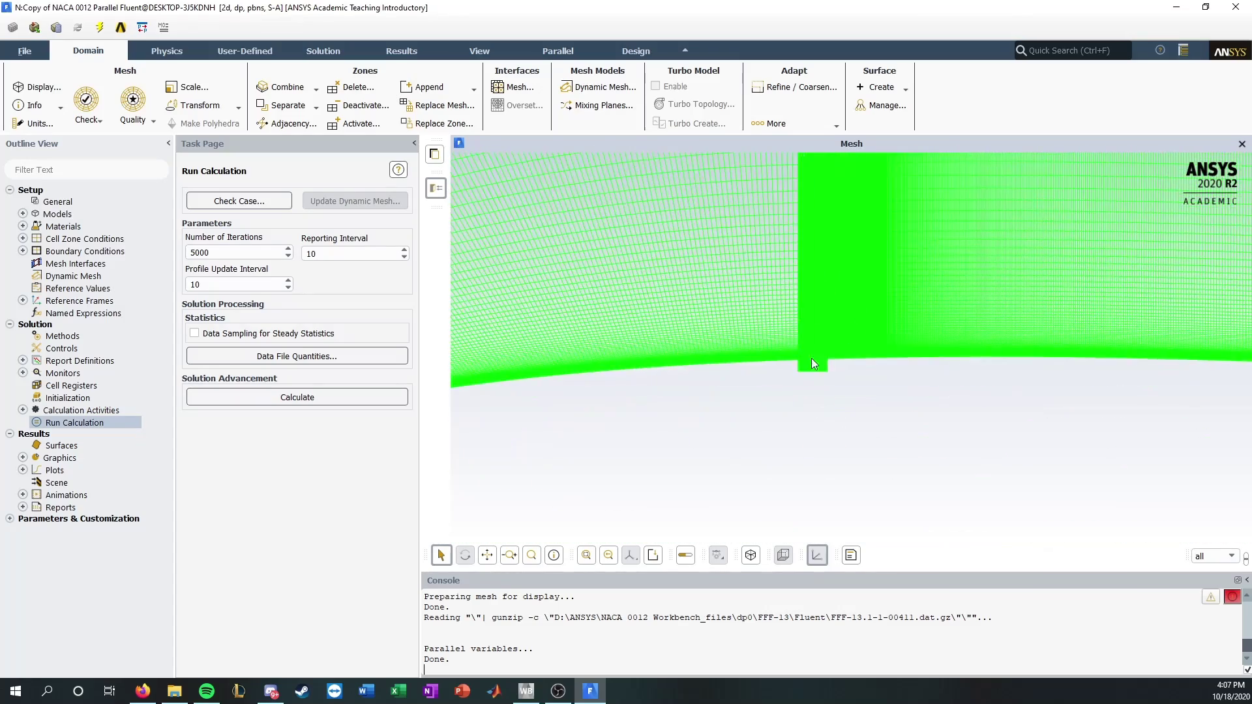
scroll(811, 360, up, 4)
scroll(876, 420, up, 5)
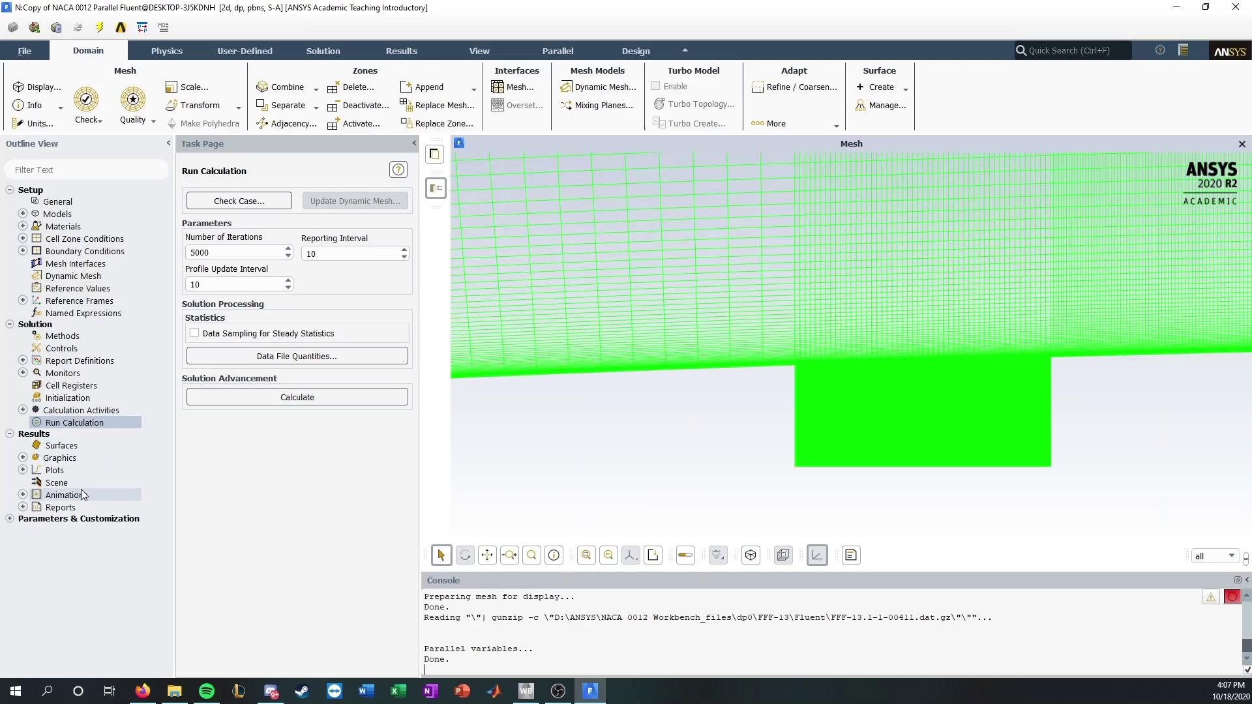
Step: Display the existing contour-1 velocity magnitude plot on surface_body and close its settings
click(23, 457)
click(35, 483)
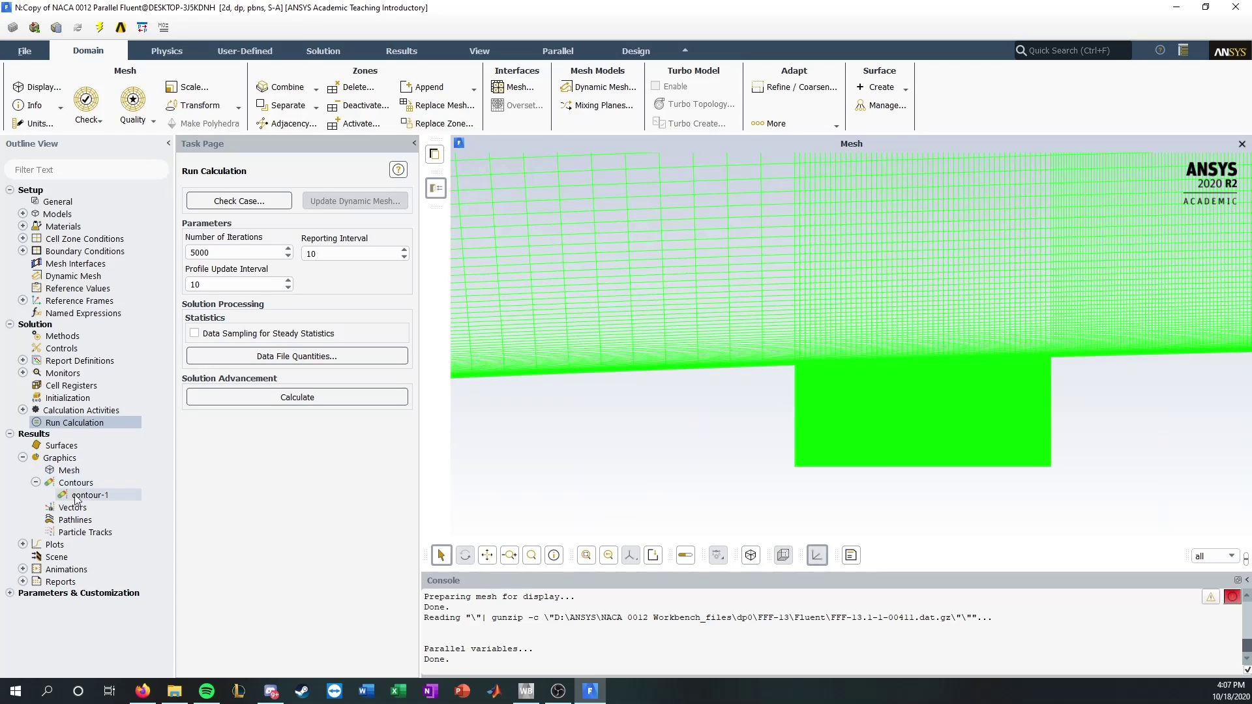
double_click(90, 495)
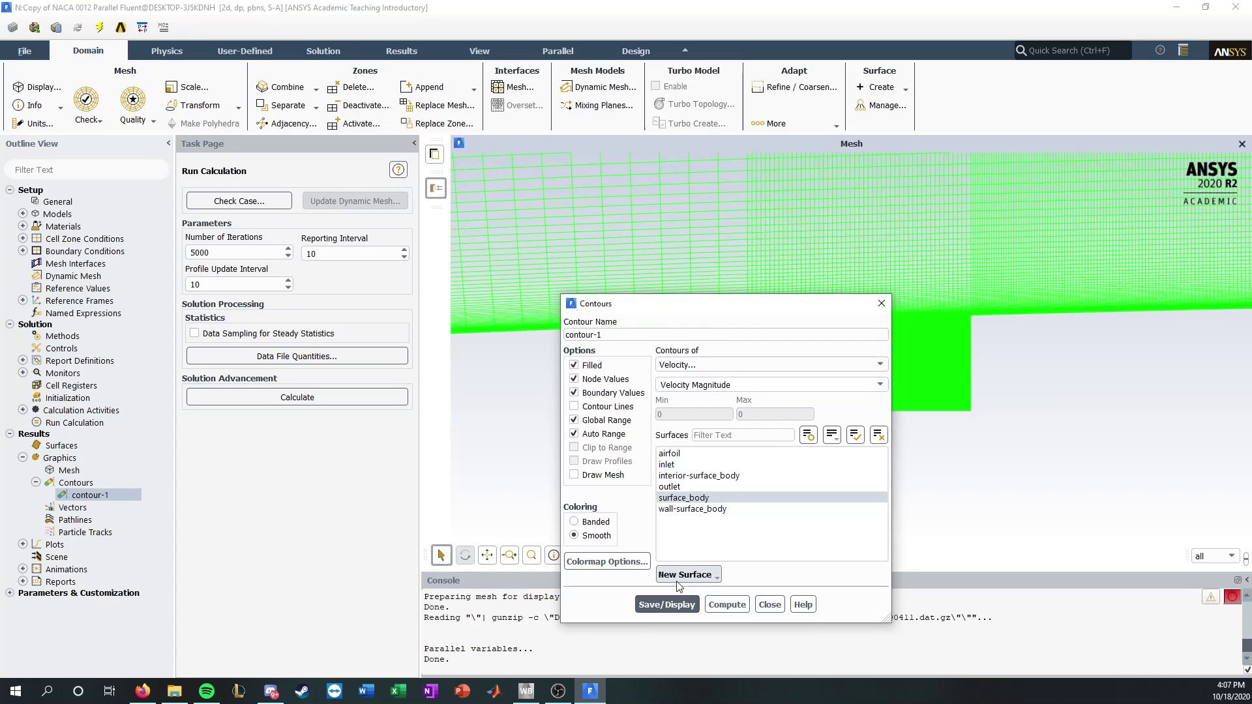
click(666, 604)
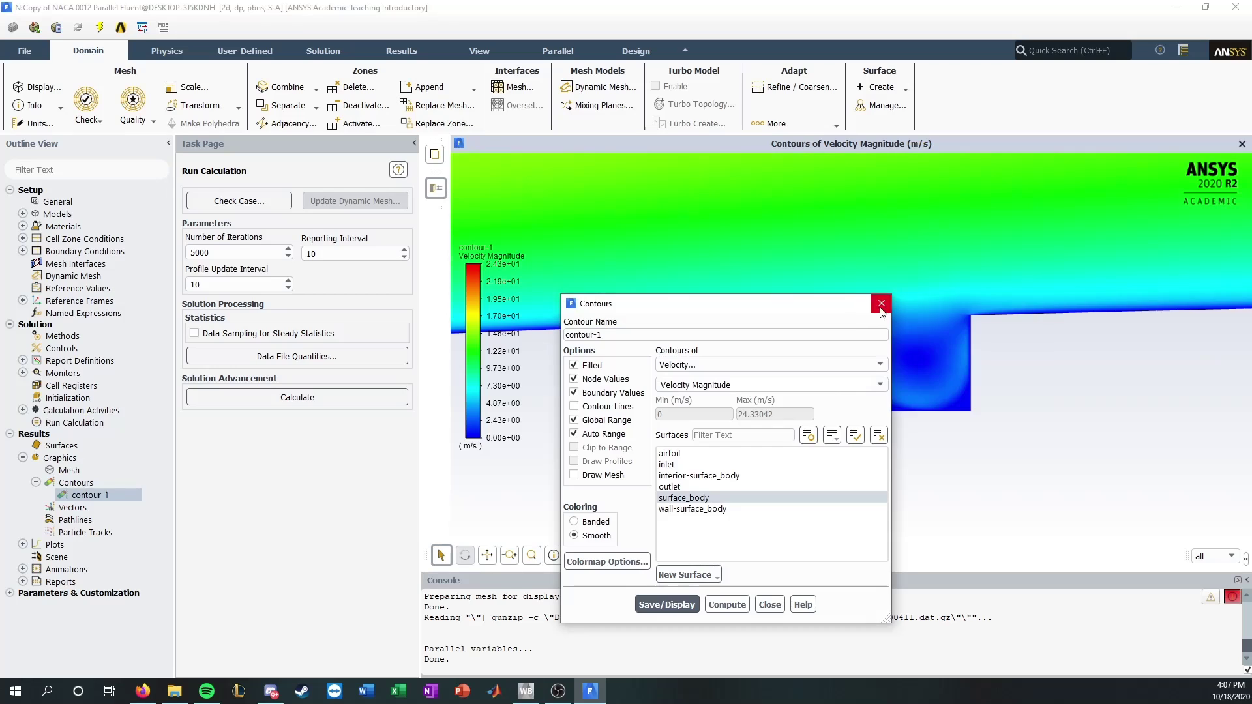
click(880, 303)
Step: Examine the velocity contours inside the upper-surface slot, around the leading edge, and along the airfoil to its trailing edge
scroll(916, 398, up, 2)
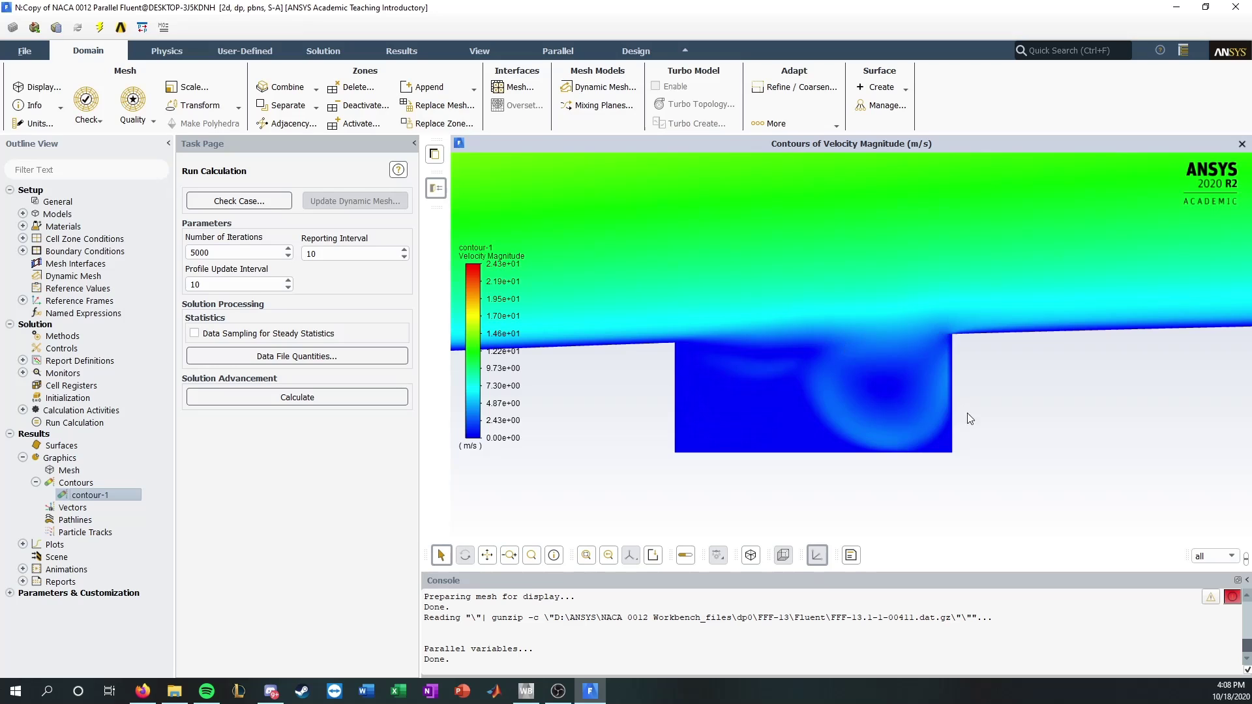
scroll(967, 373, down, 3)
scroll(1078, 375, down, 4)
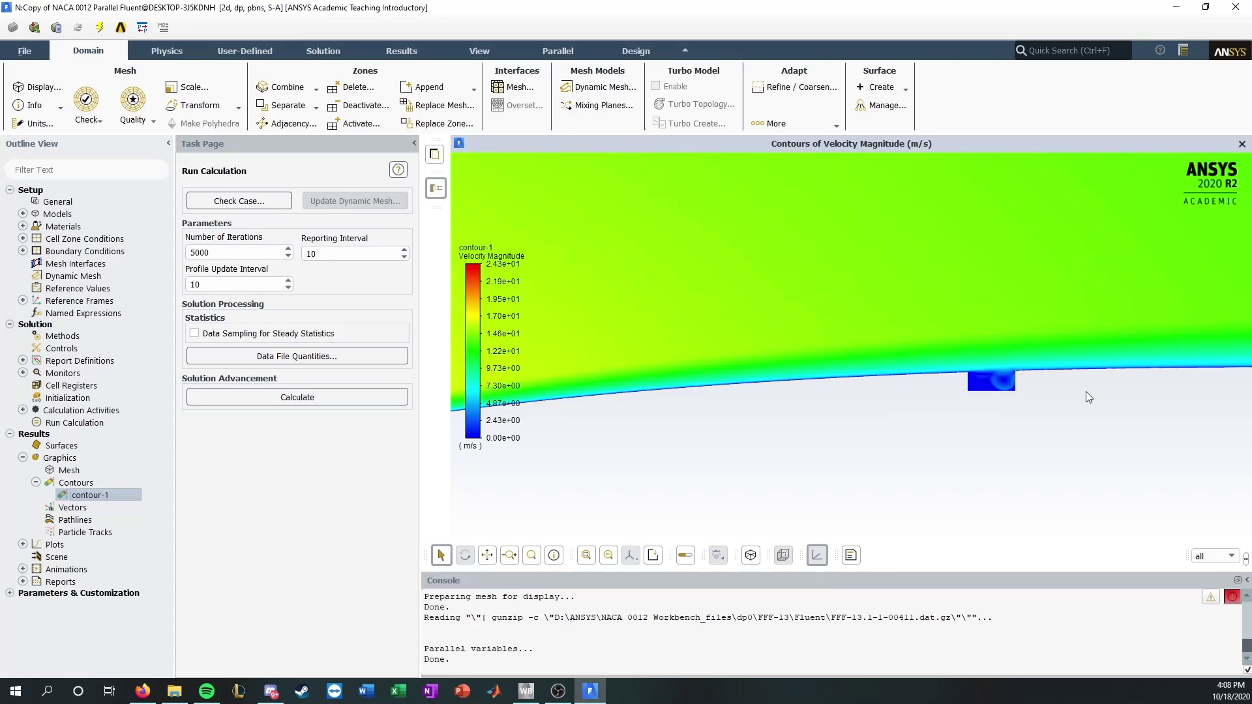
scroll(968, 389, down, 3)
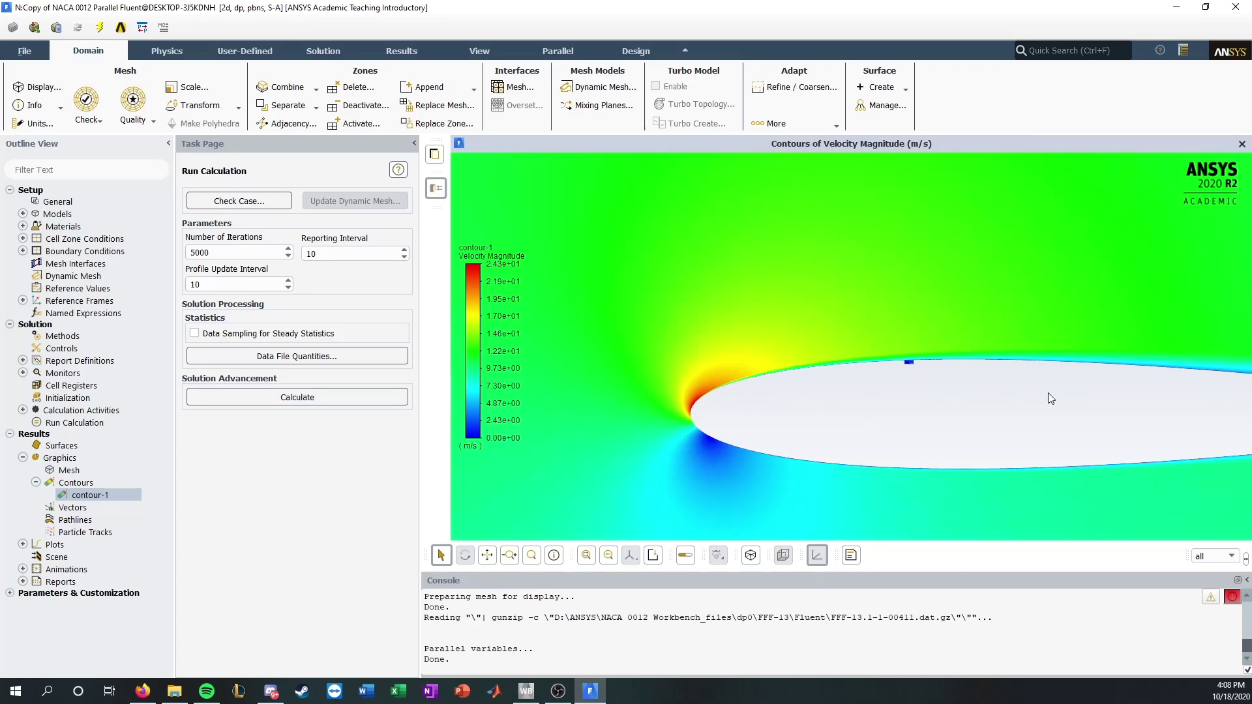
scroll(1051, 394, up, 1)
scroll(885, 425, down, 3)
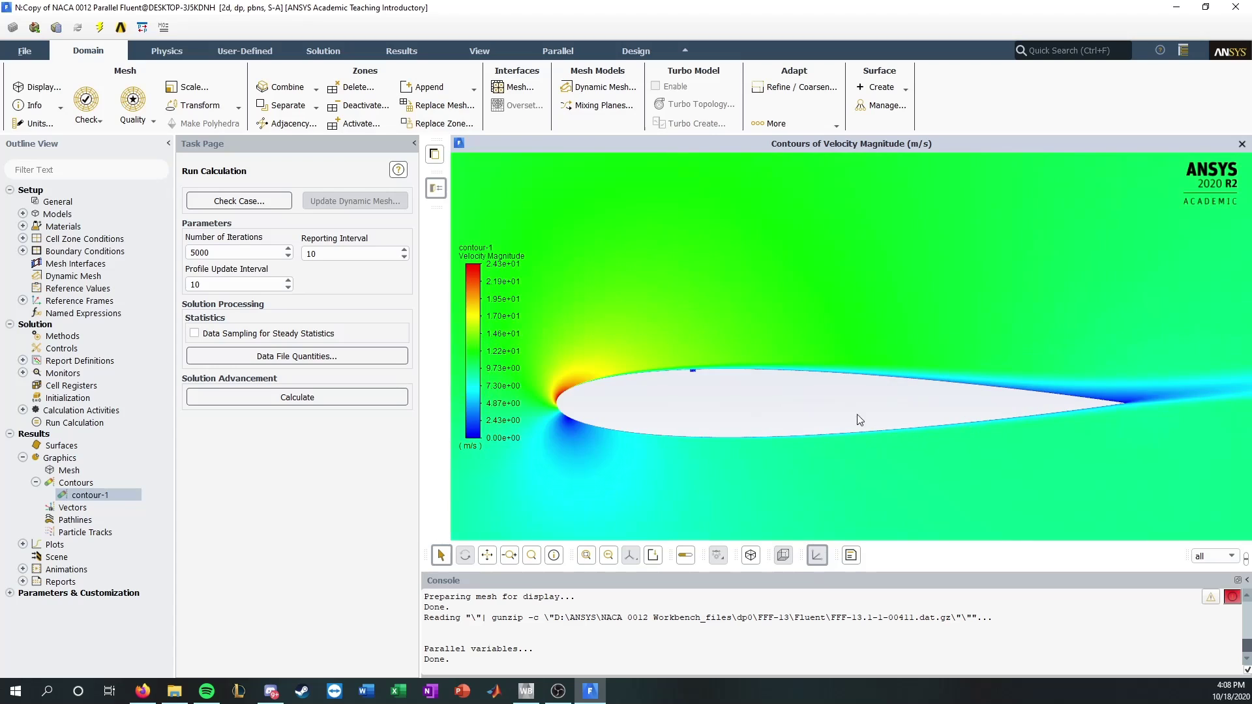
scroll(715, 372, up, 1)
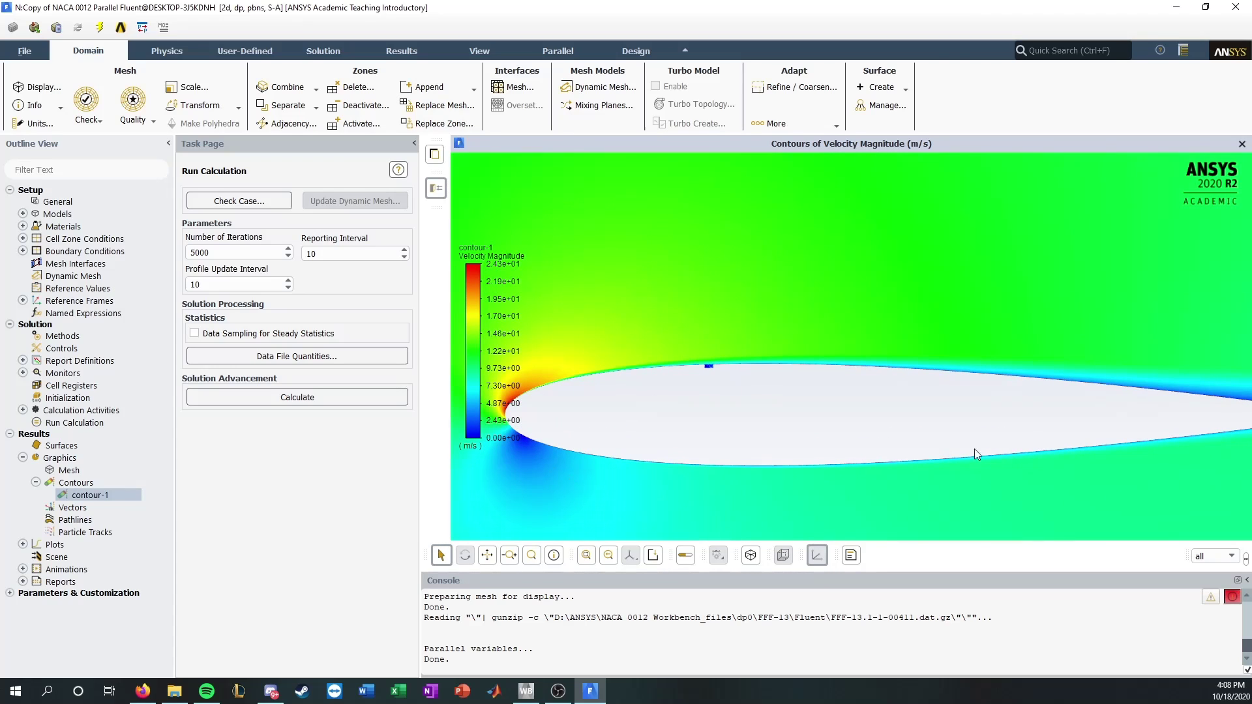
middle_drag(1055, 421, 830, 436)
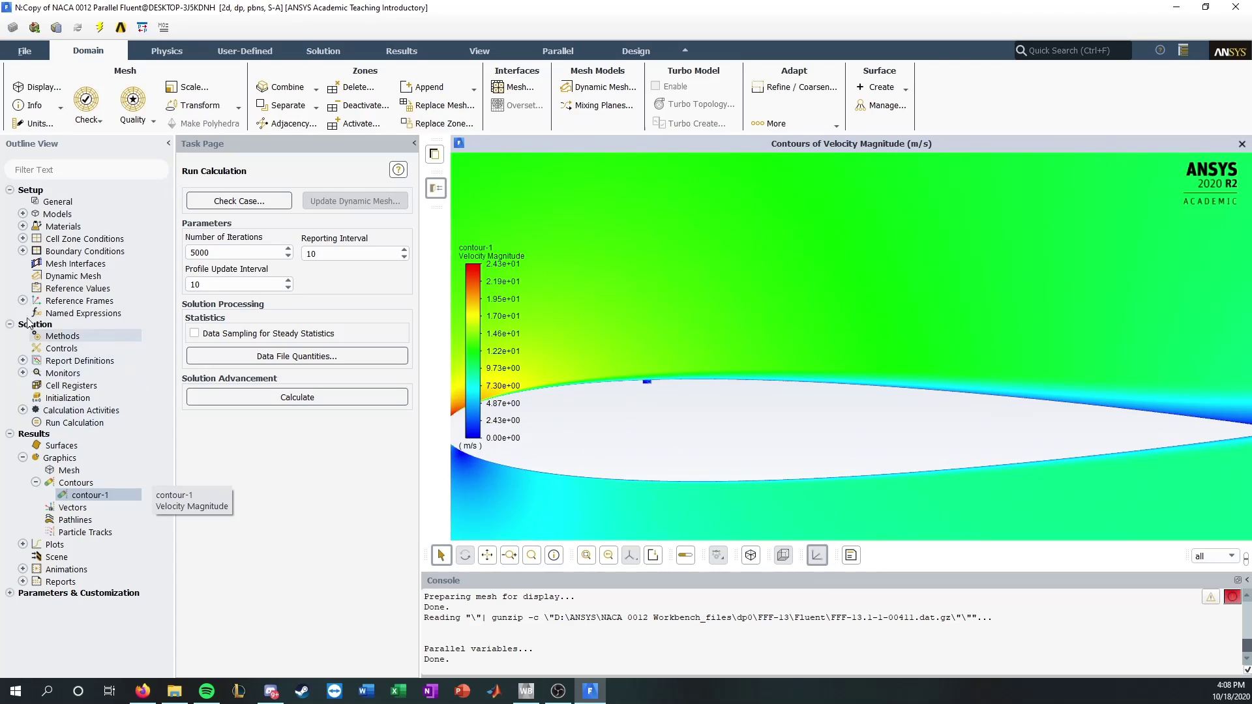
Step: Check the inlet boundary condition's velocity magnitude and flow direction components
click(23, 239)
click(22, 264)
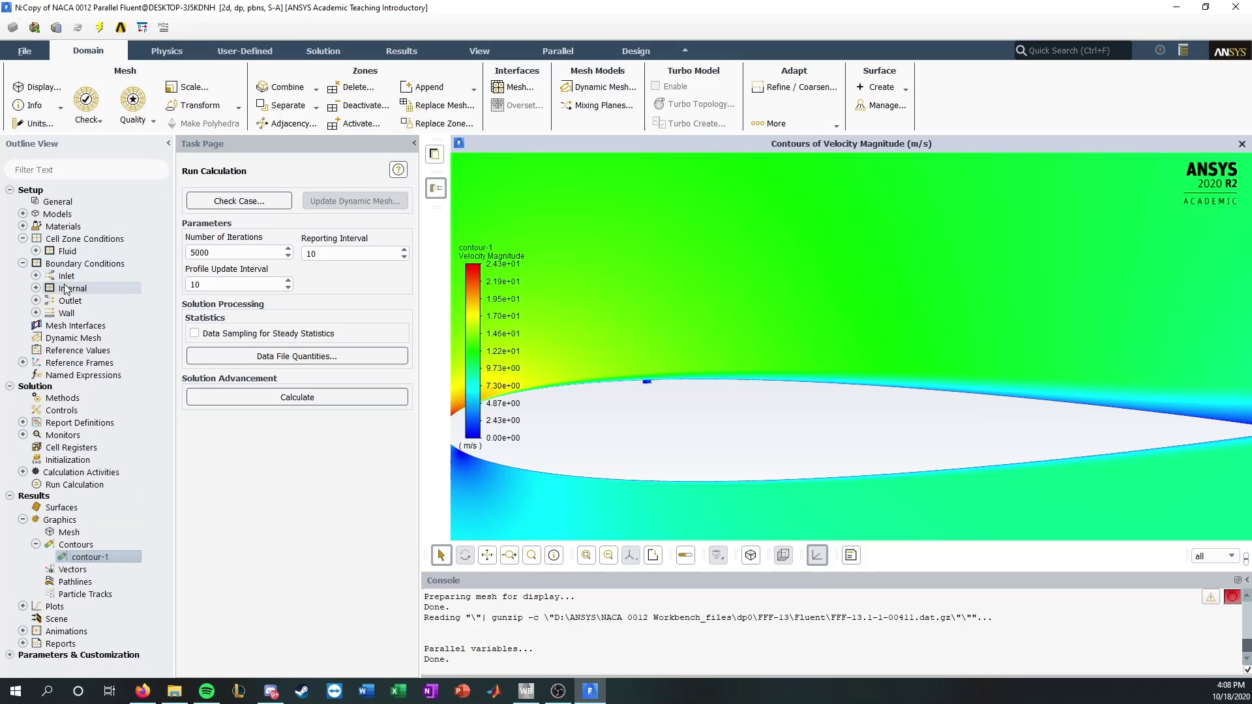
click(36, 276)
double_click(89, 290)
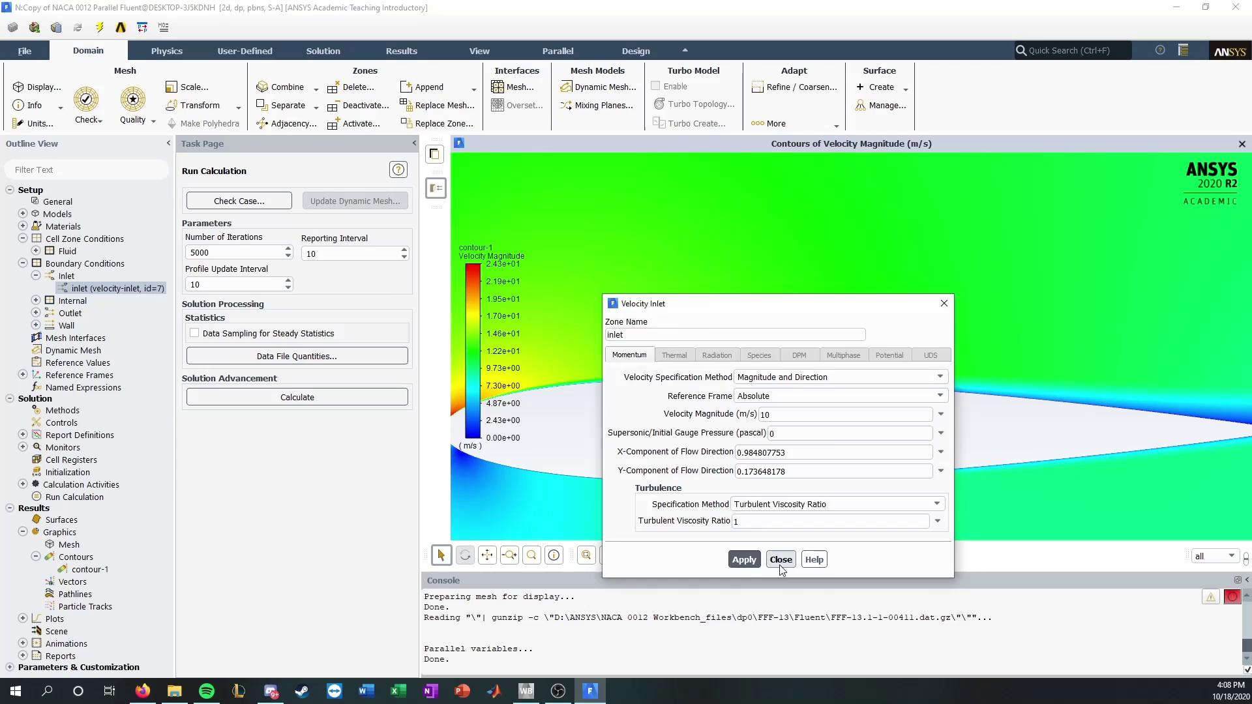
click(781, 559)
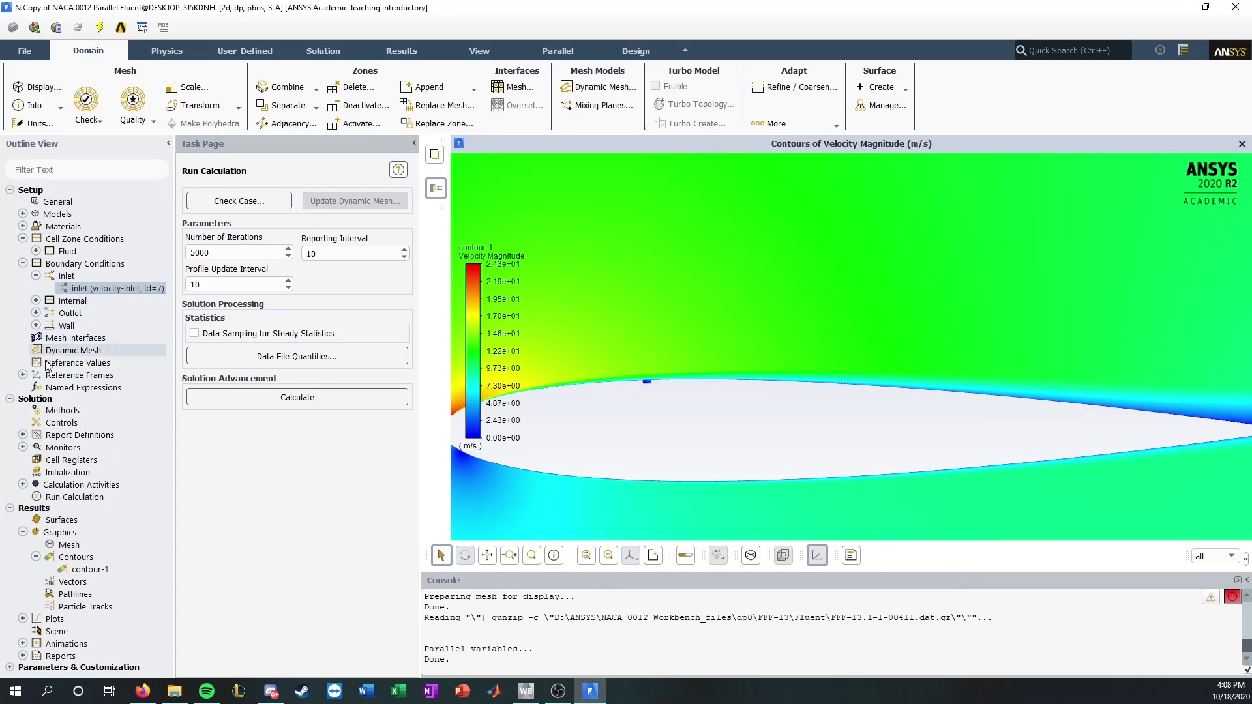
Step: Compute the lift coefficient of the slotted airfoil from the existing lift report definition
click(23, 434)
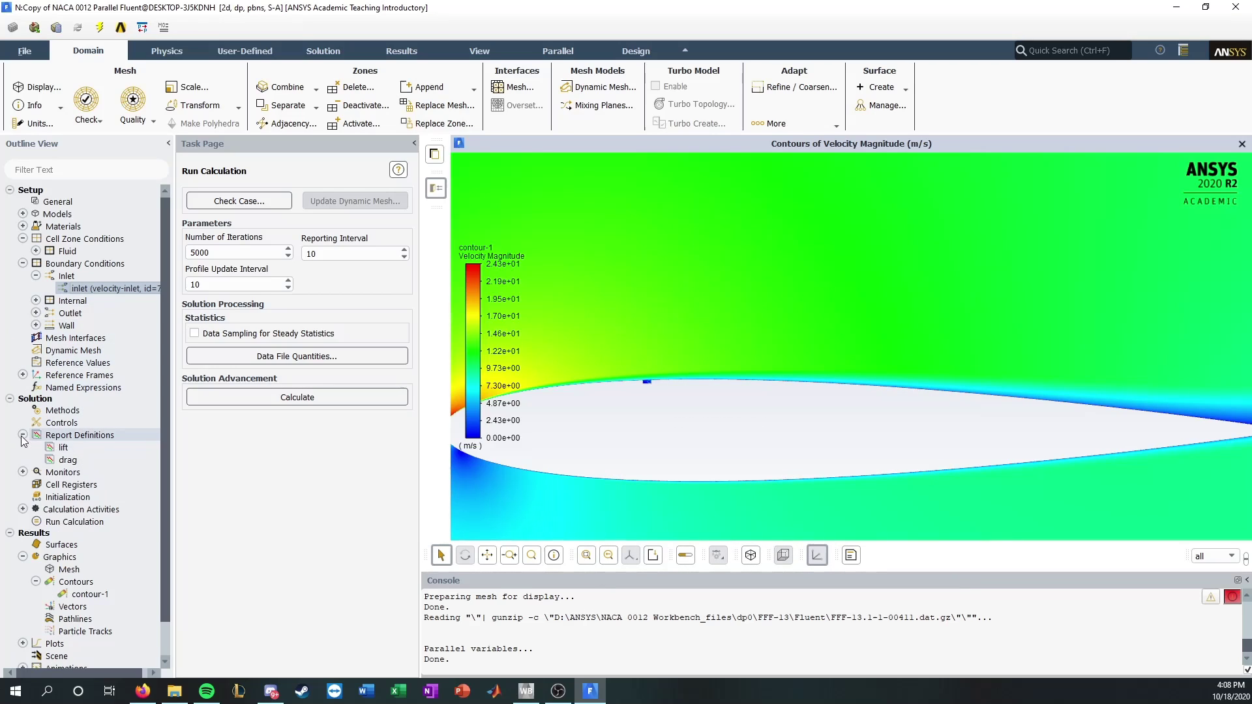
double_click(57, 452)
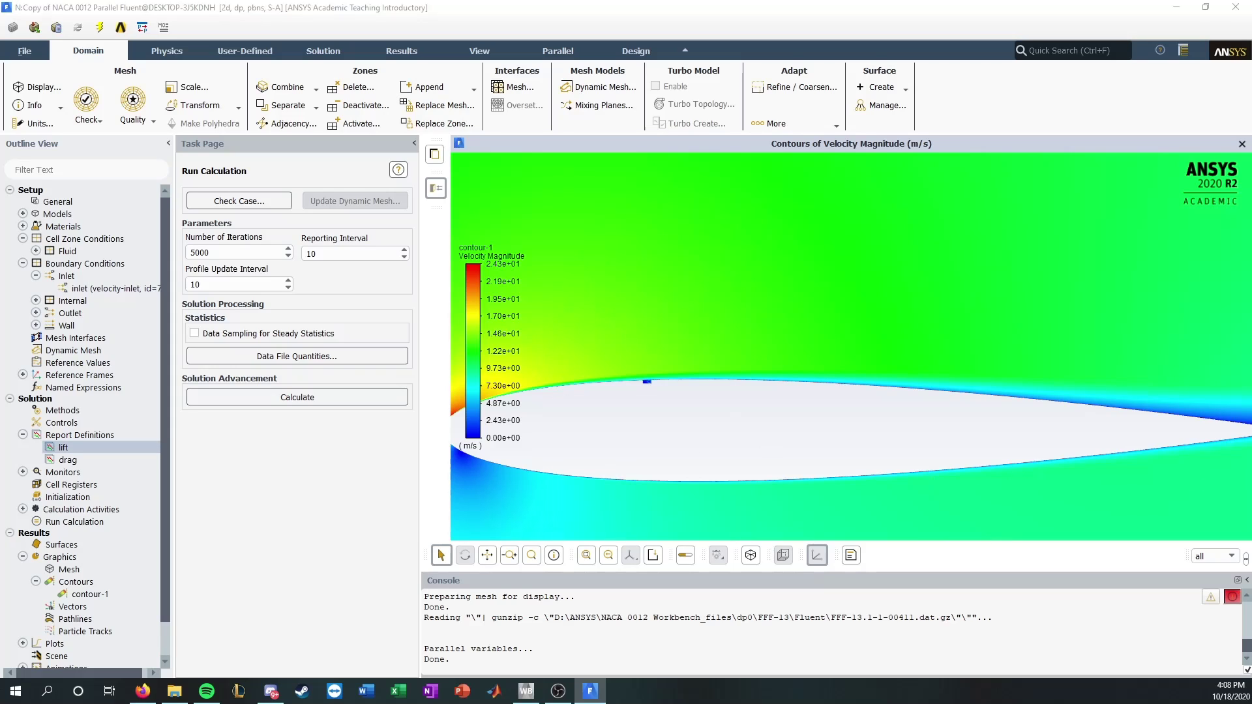
drag(1251, 173, 913, 171)
click(802, 543)
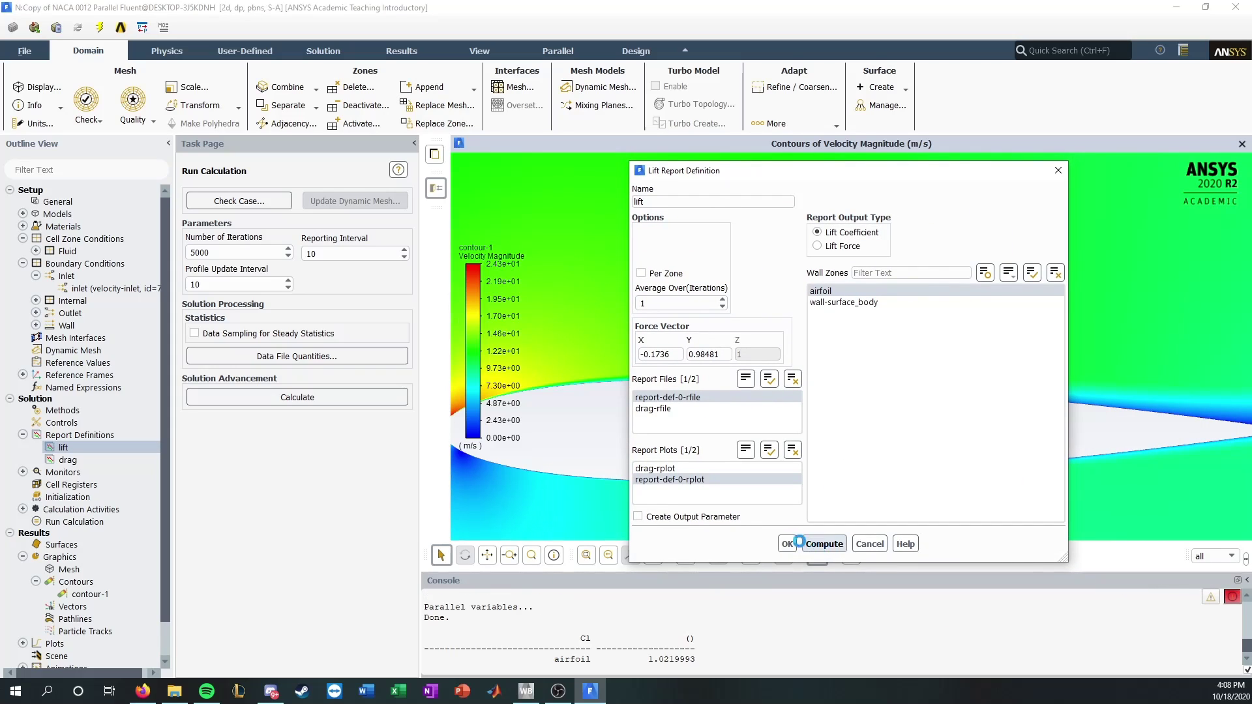
click(785, 544)
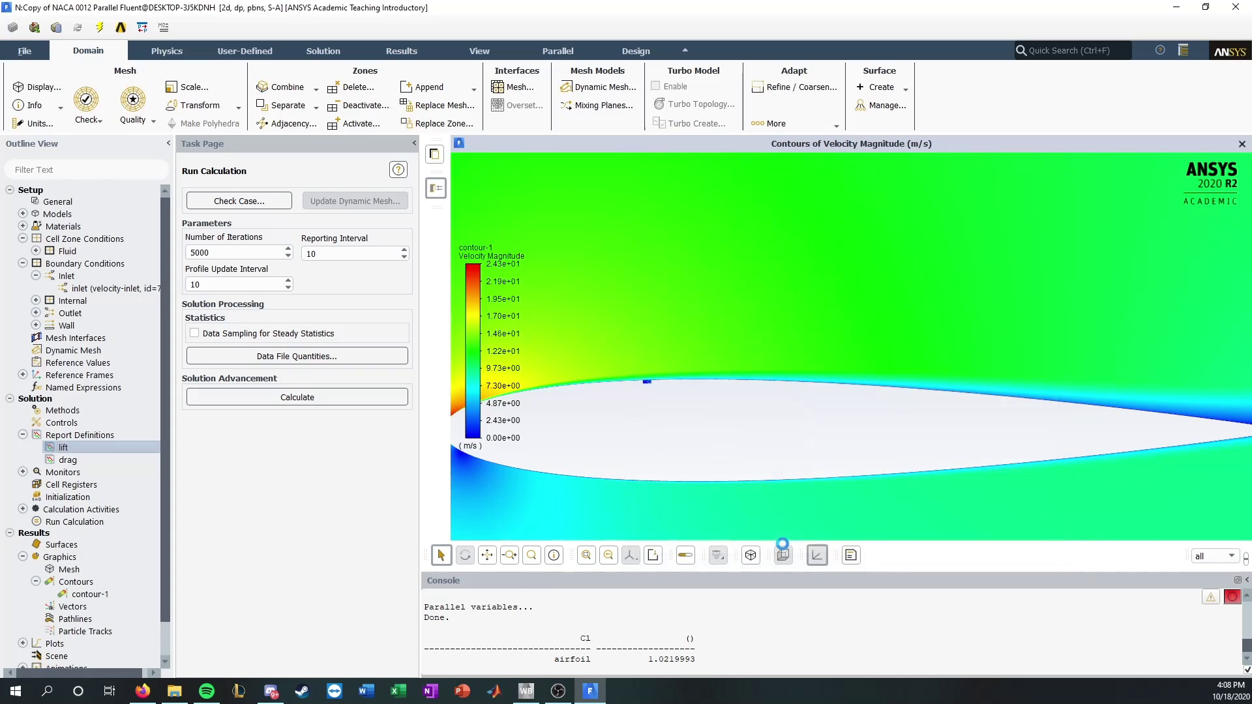
Step: Compute the drag coefficient of the slotted airfoil from the existing drag report definition
click(137, 459)
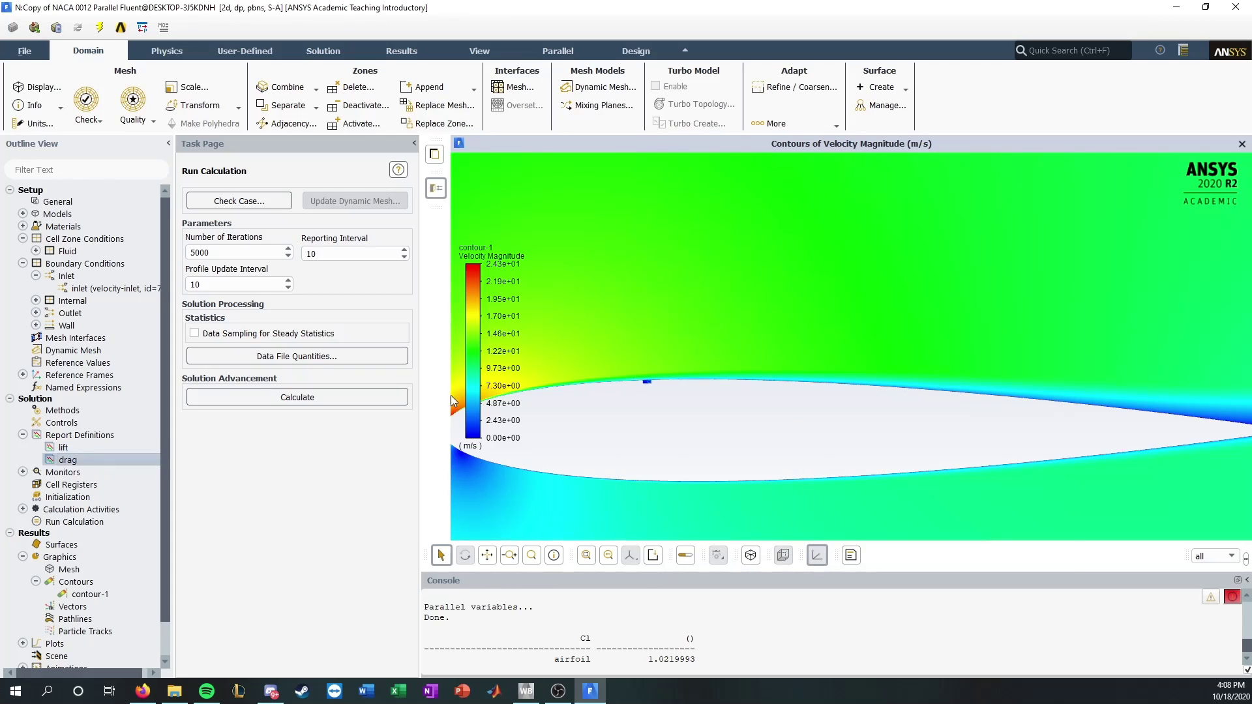
click(826, 542)
click(790, 543)
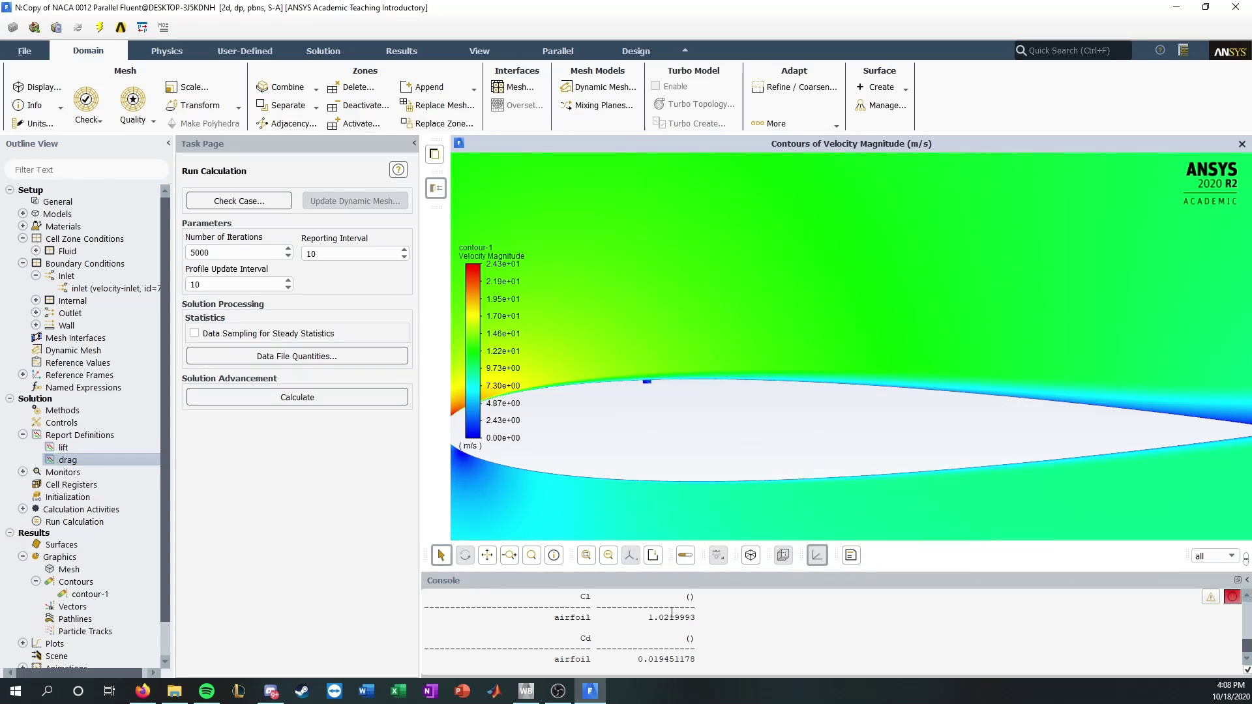
Step: Compare the slotted airfoil's computed lift and drag coefficients with the alpha=10 columns of NASA's Summary of CFD SA Results table in the browser
double_click(671, 616)
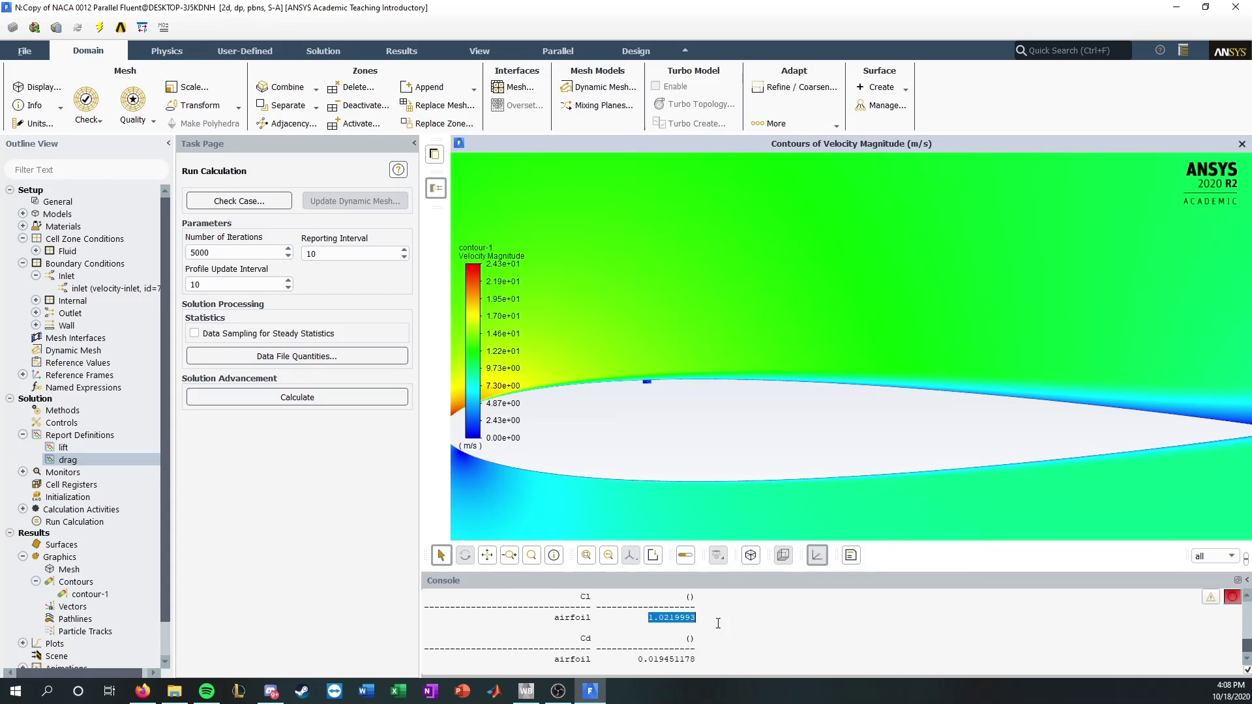
click(147, 694)
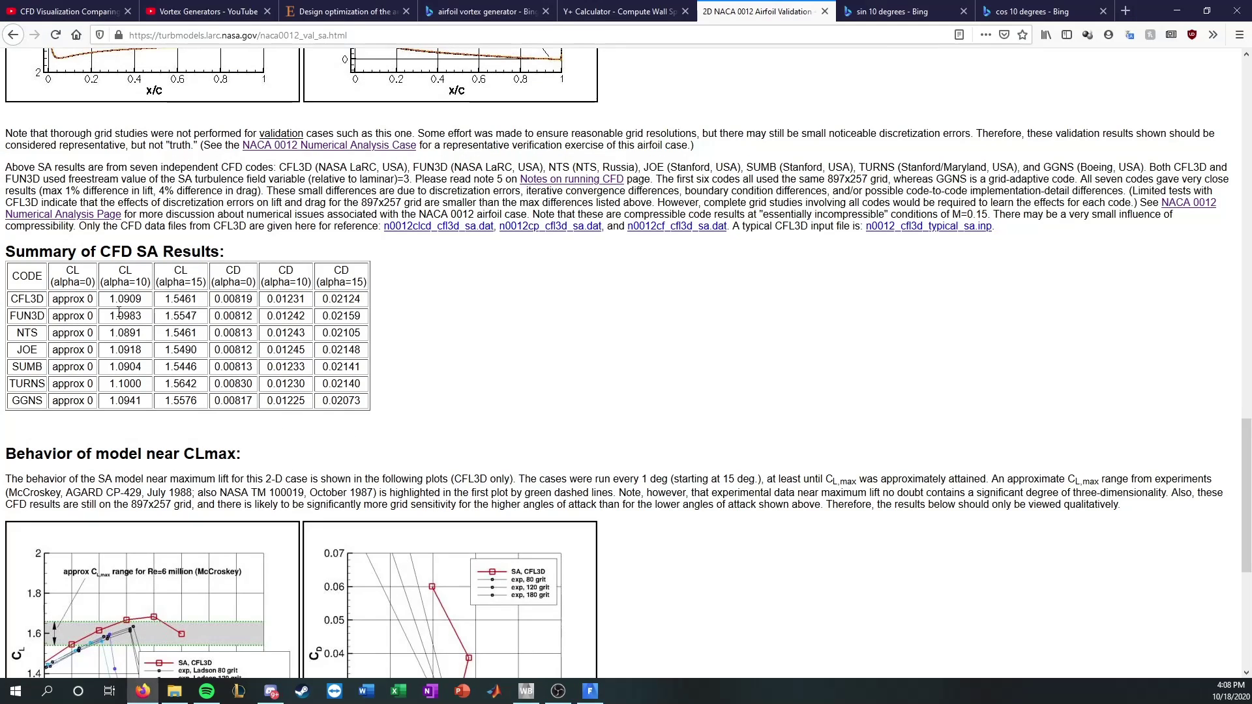
click(598, 693)
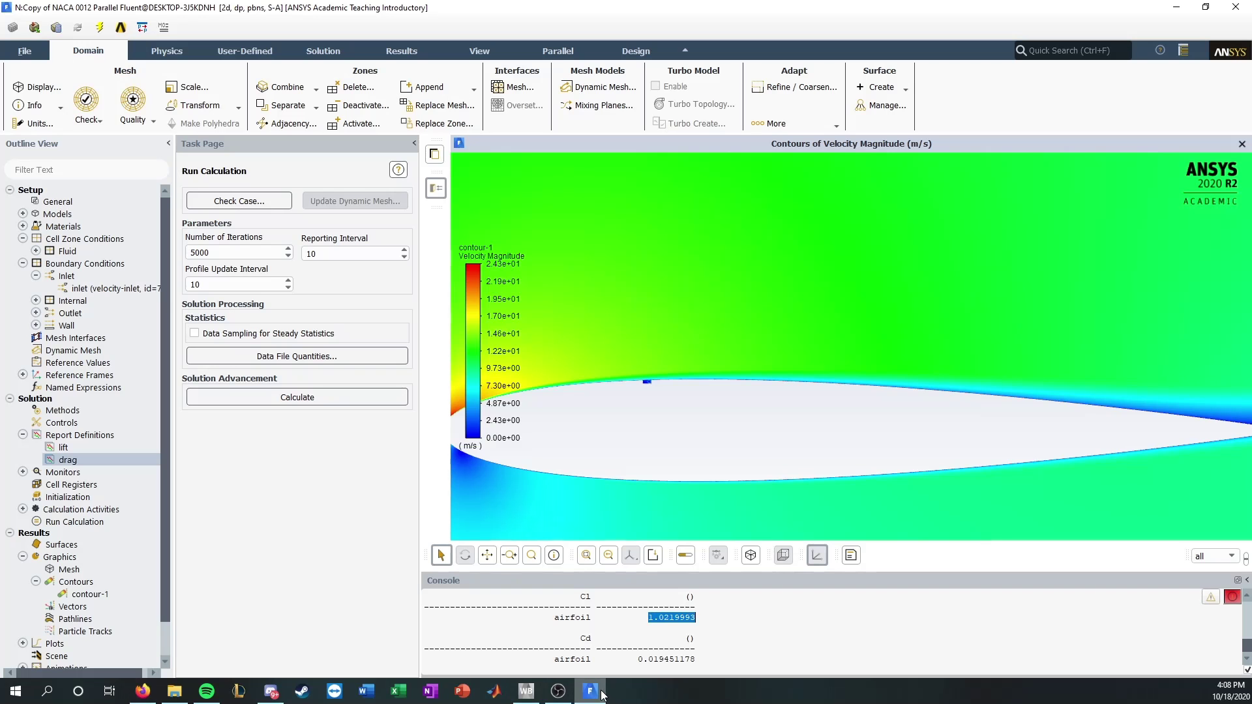
drag(637, 659, 714, 660)
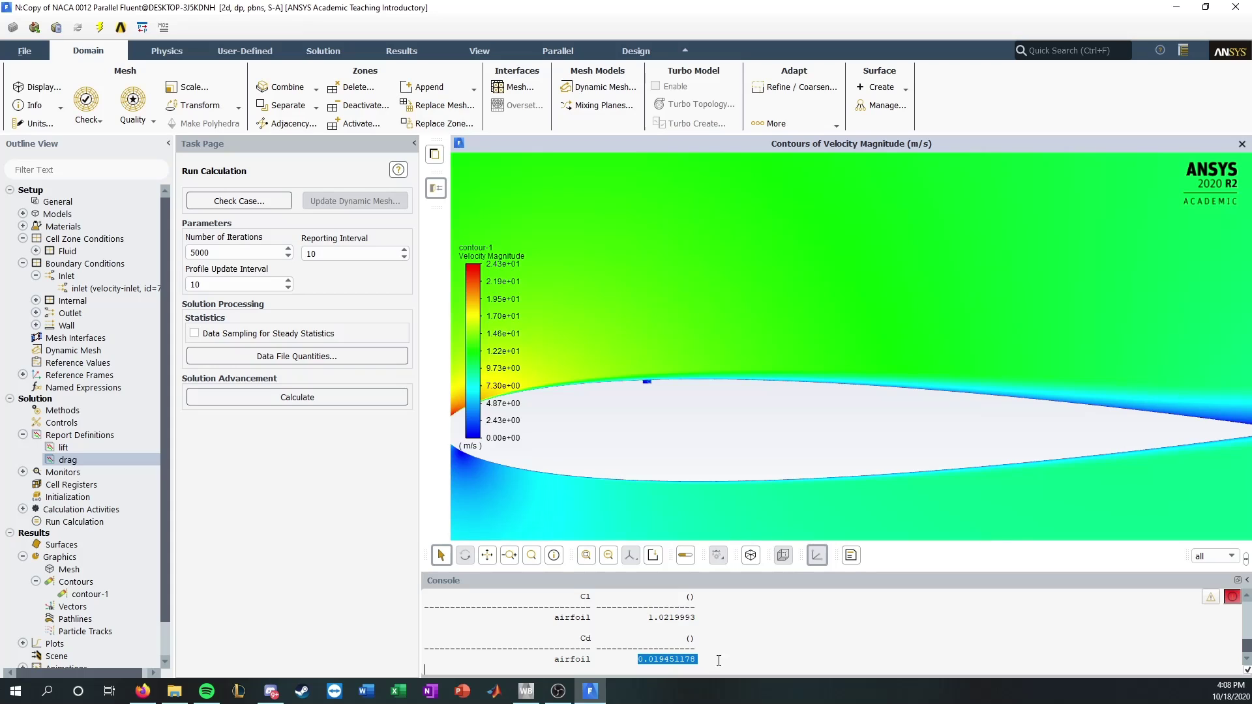
click(143, 691)
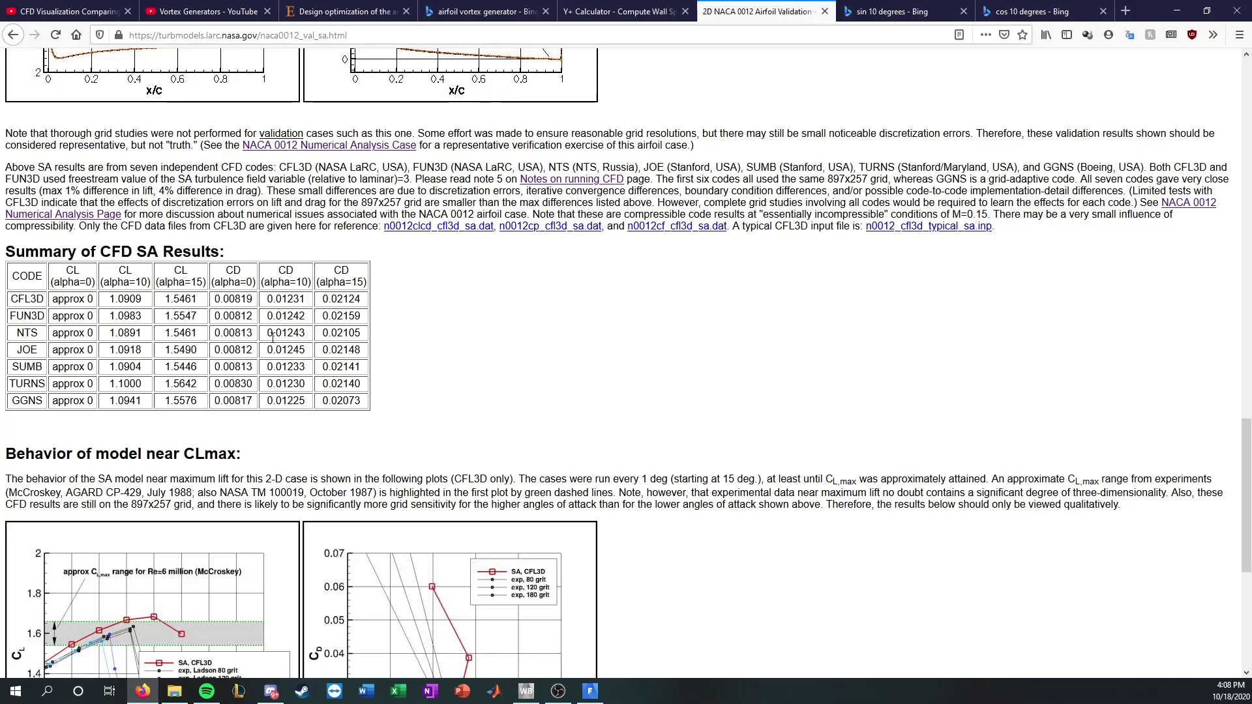
click(1178, 12)
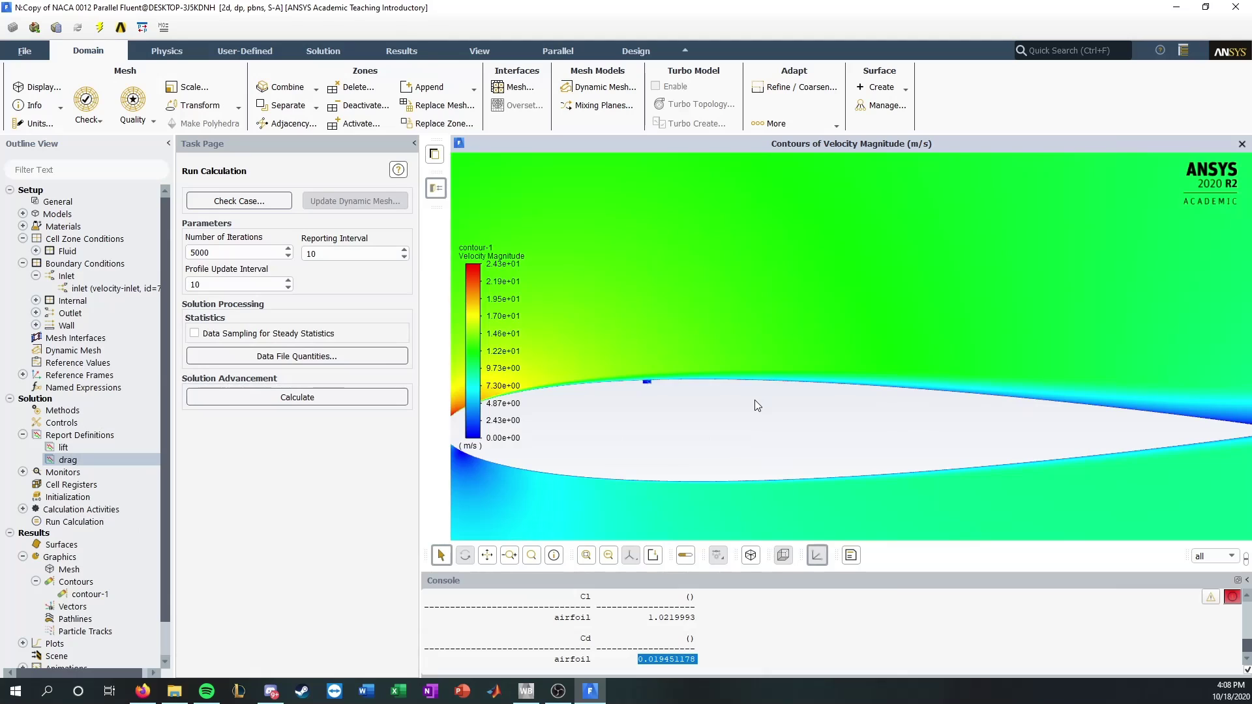
Step: Examine the velocity contours inside the upper-surface slot and in the boundary layer just upstream and downstream of it
scroll(623, 371, up, 5)
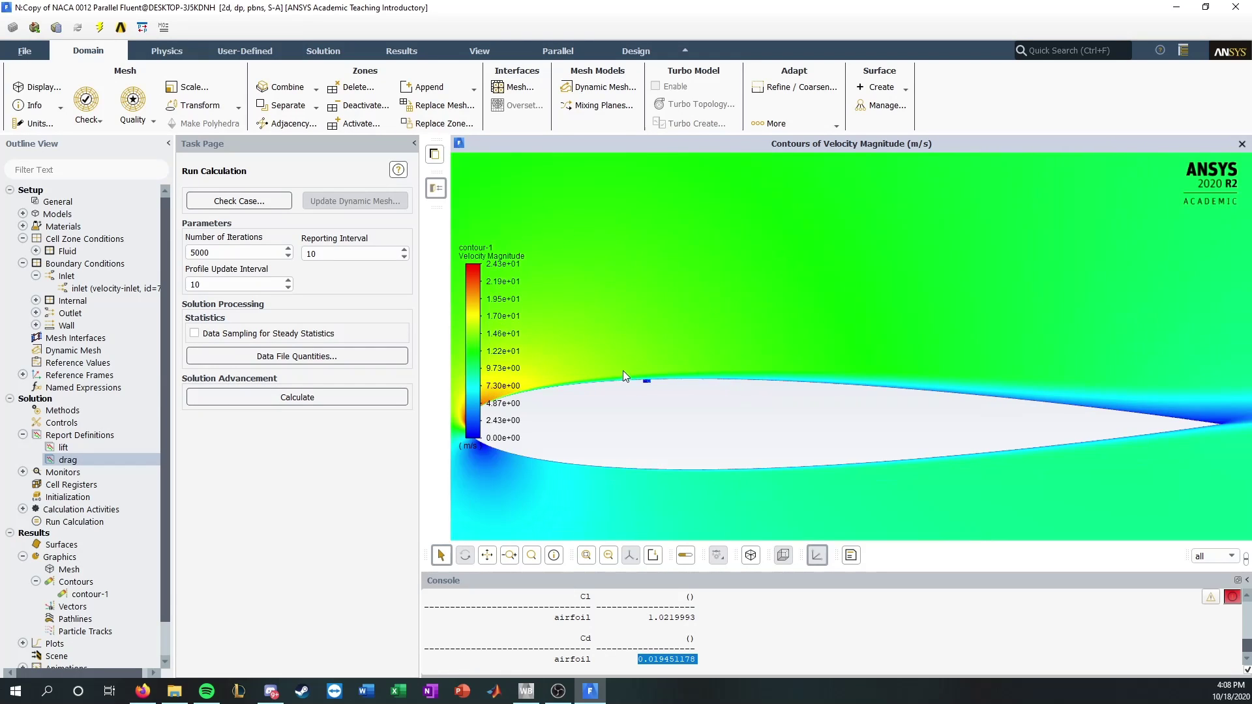
scroll(589, 390, up, 3)
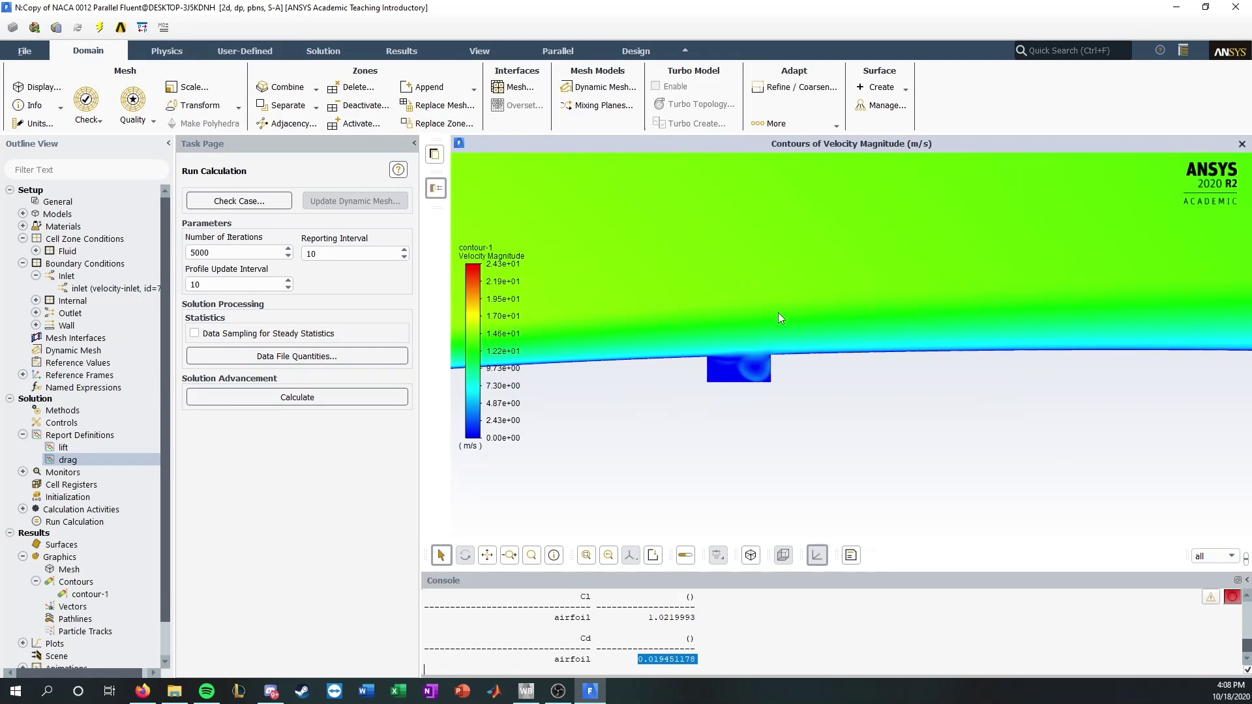
scroll(743, 366, up, 3)
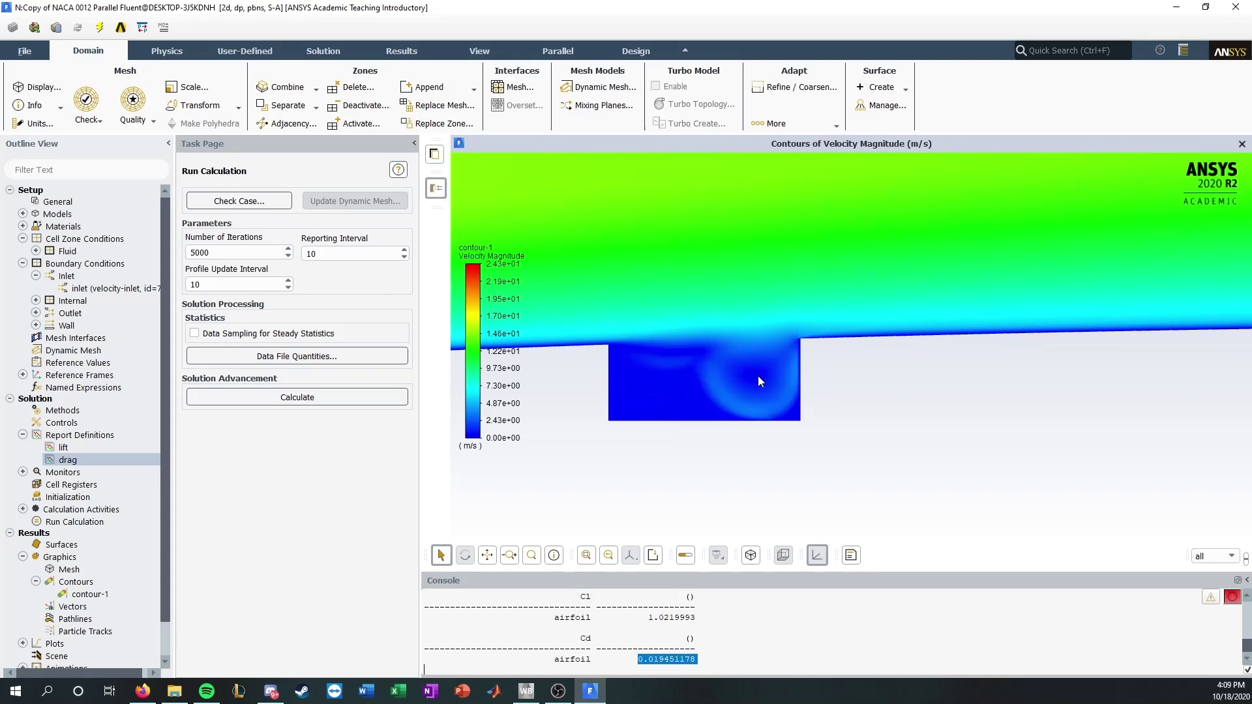
scroll(758, 375, down, 5)
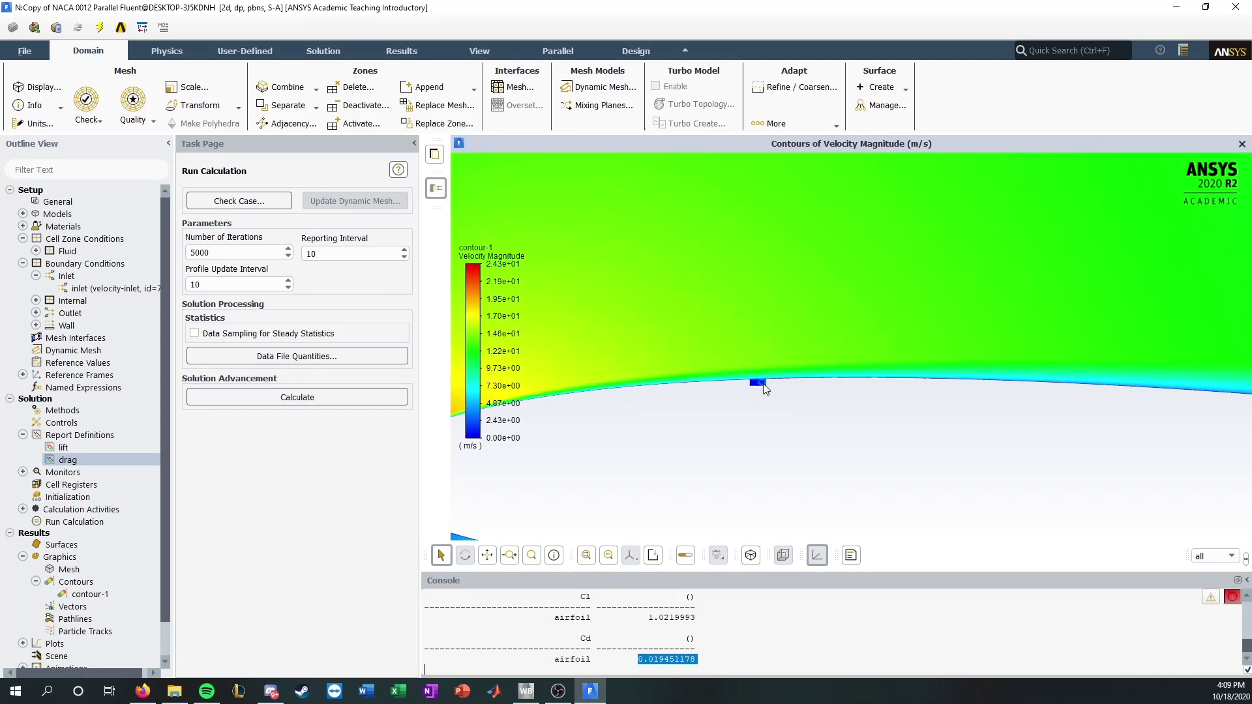
scroll(764, 386, down, 3)
scroll(784, 374, up, 5)
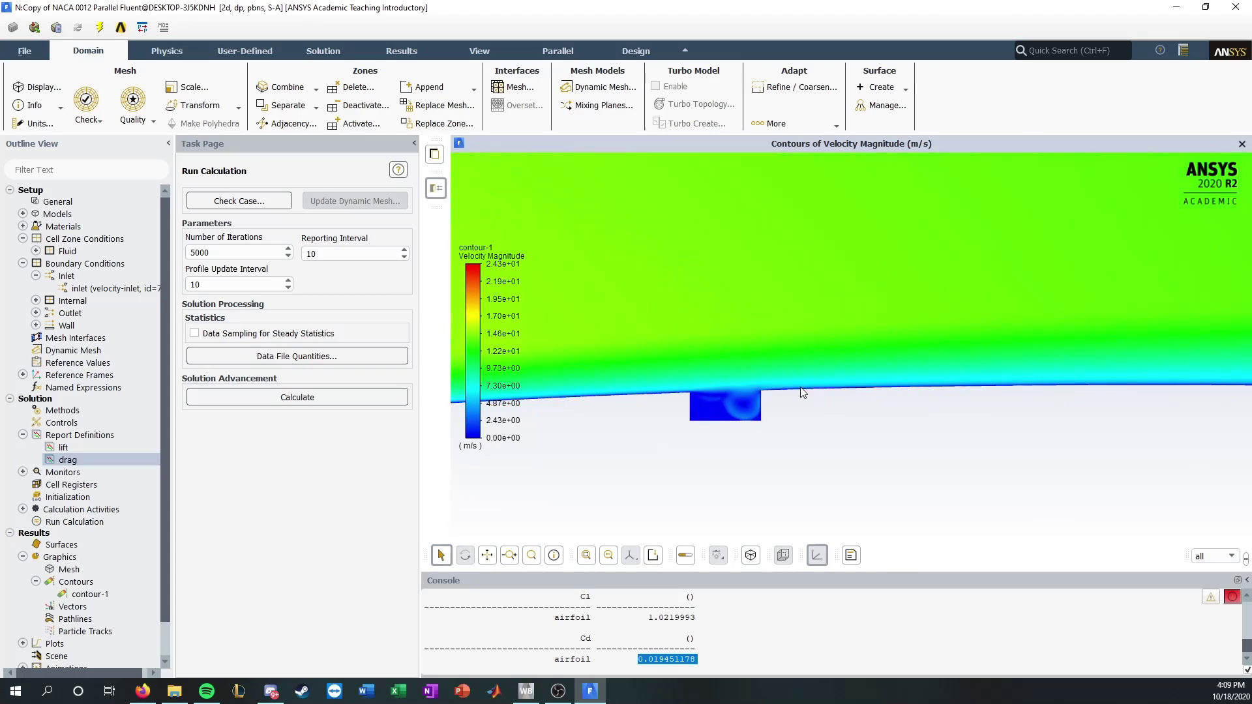
scroll(757, 396, up, 2)
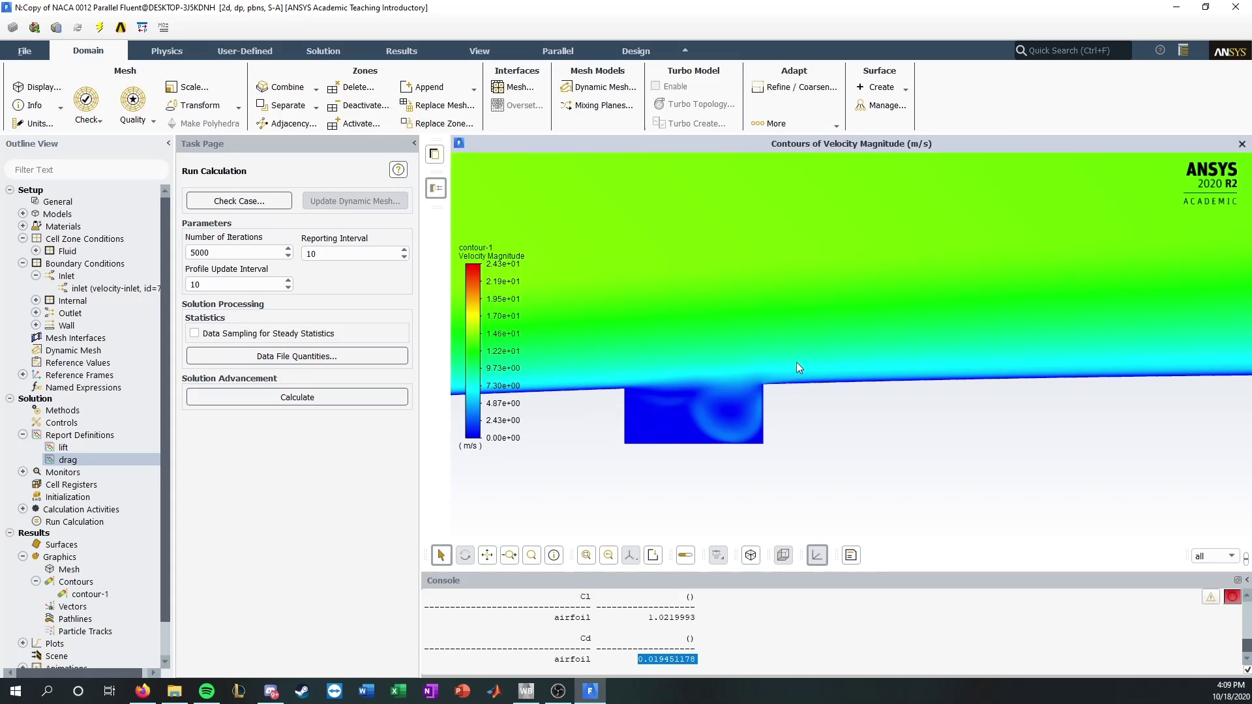
scroll(796, 362, down, 4)
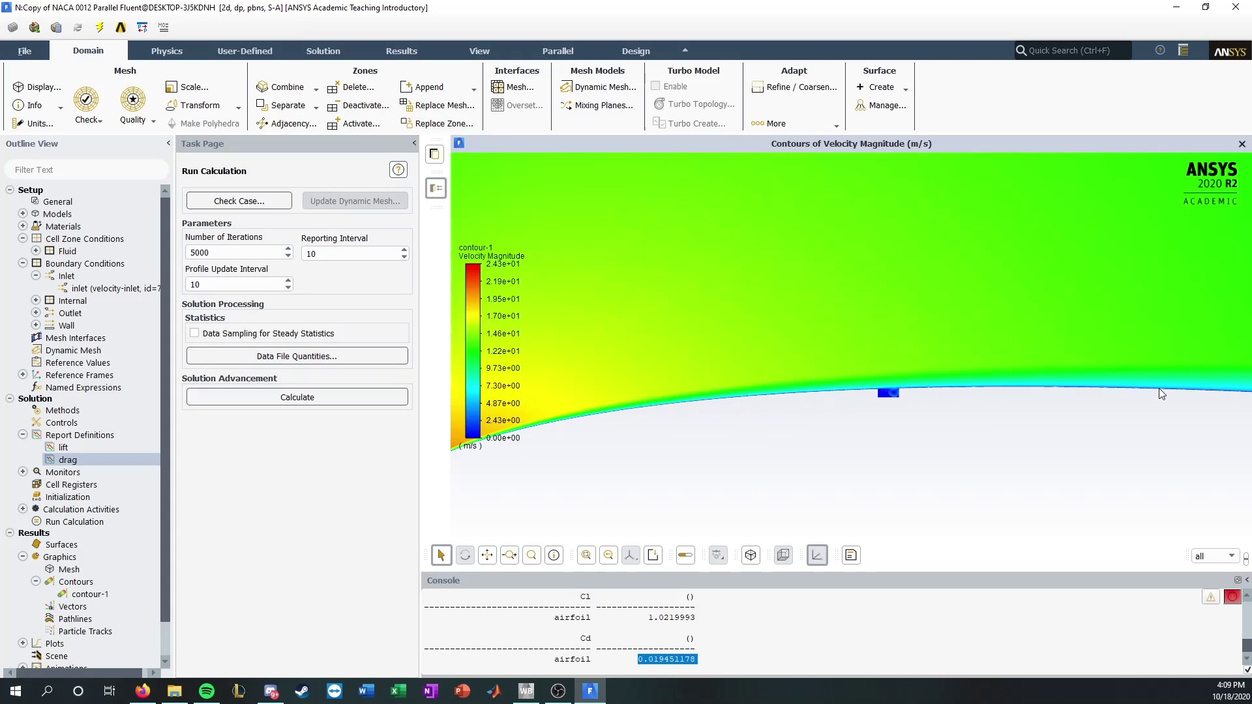
Step: Inspect the velocity contours from the leading edge along the upper surface to the trailing-edge wake, and view the whole airfoil
drag(1126, 374, 699, 335)
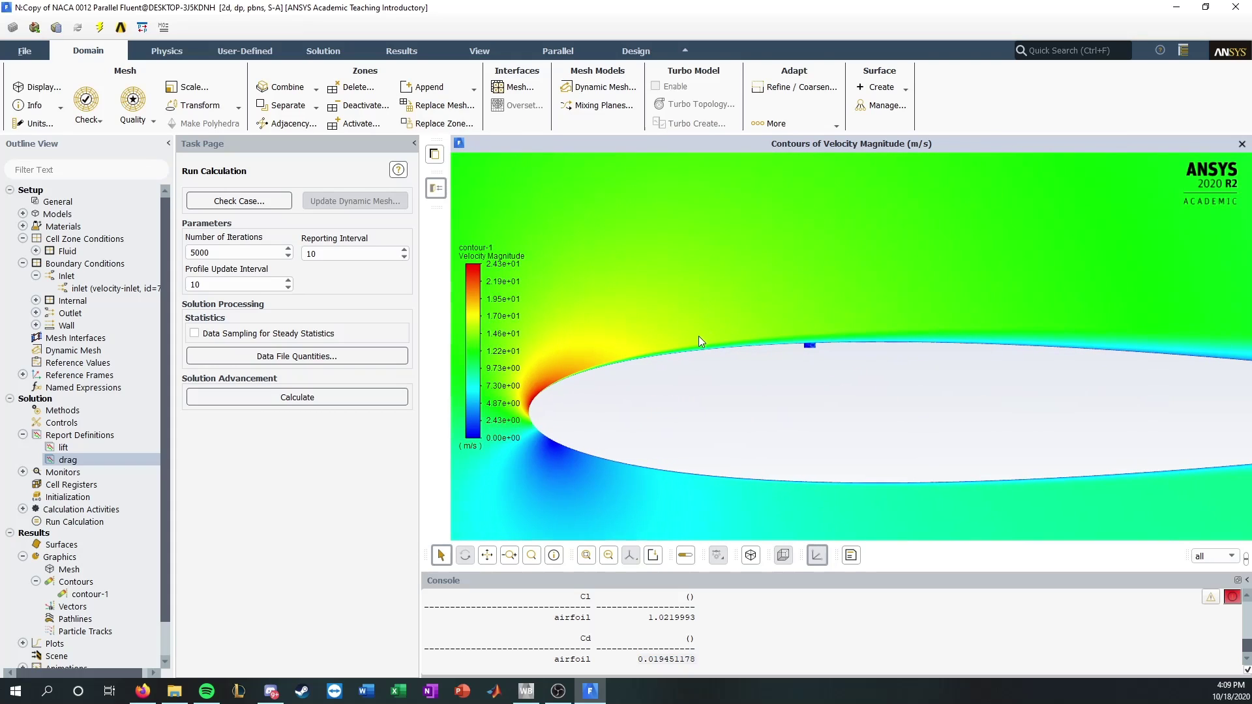
drag(852, 349, 730, 347)
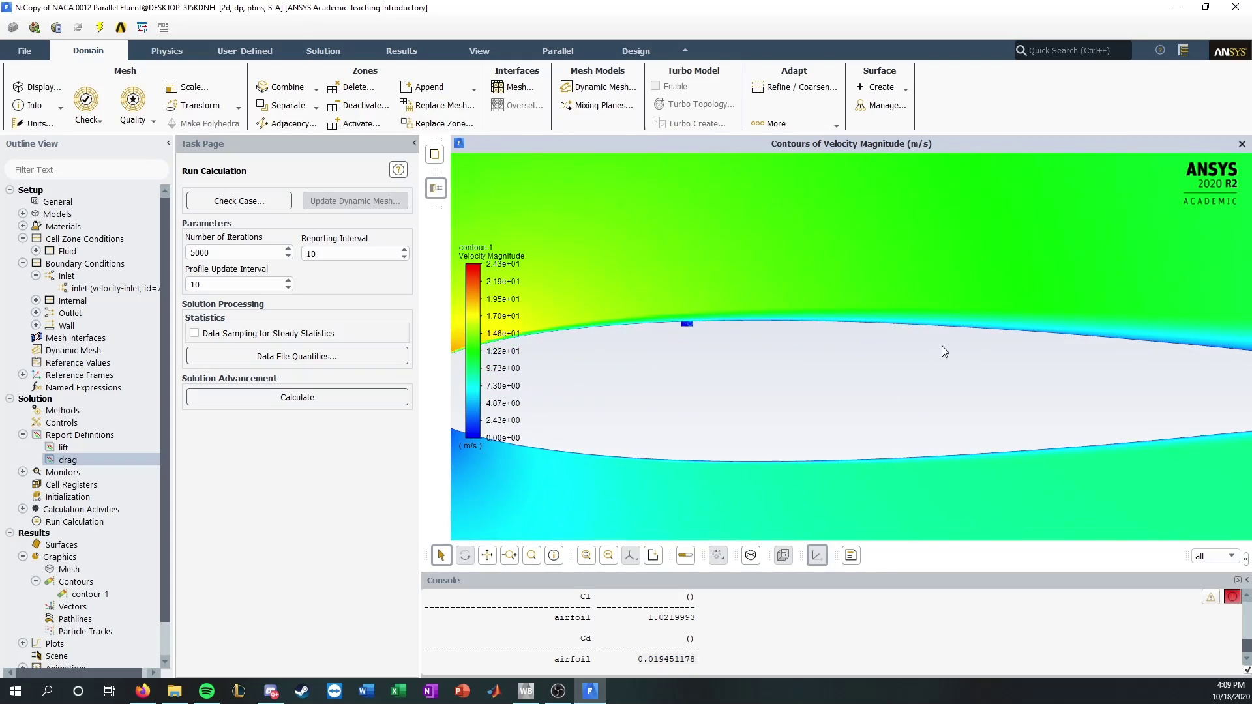
drag(937, 346, 706, 362)
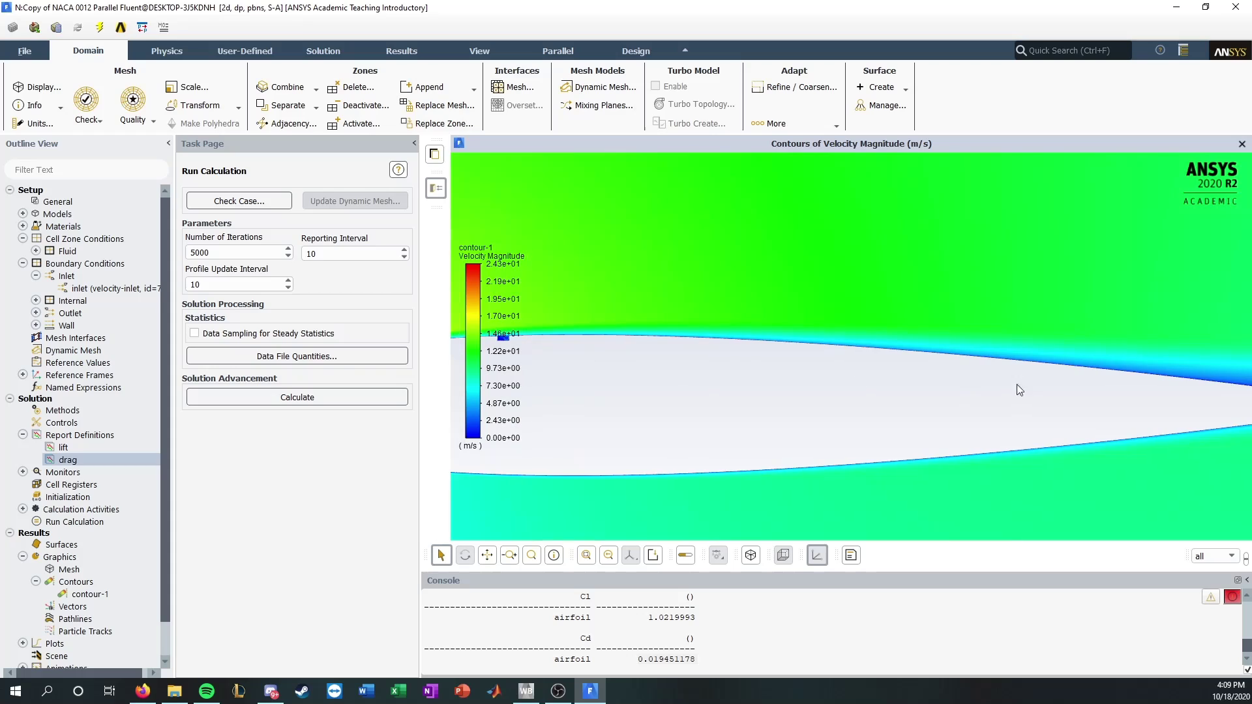
drag(1200, 367, 1025, 349)
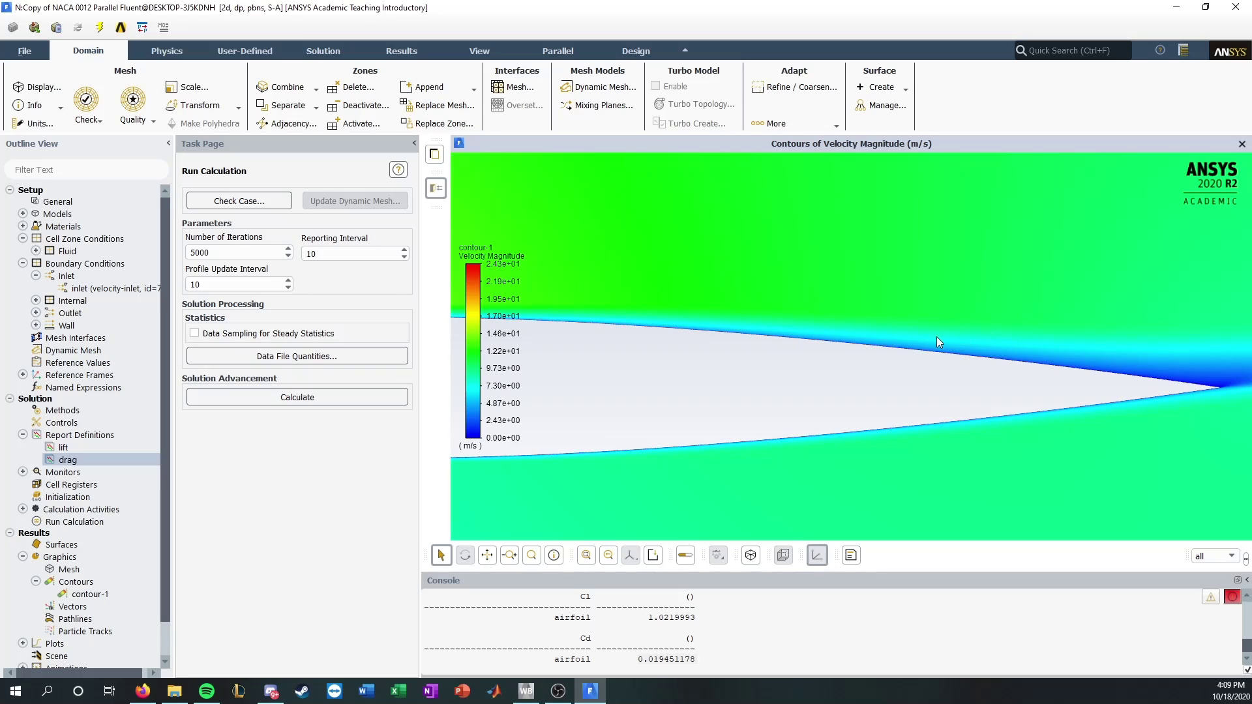
scroll(902, 353, down, 2)
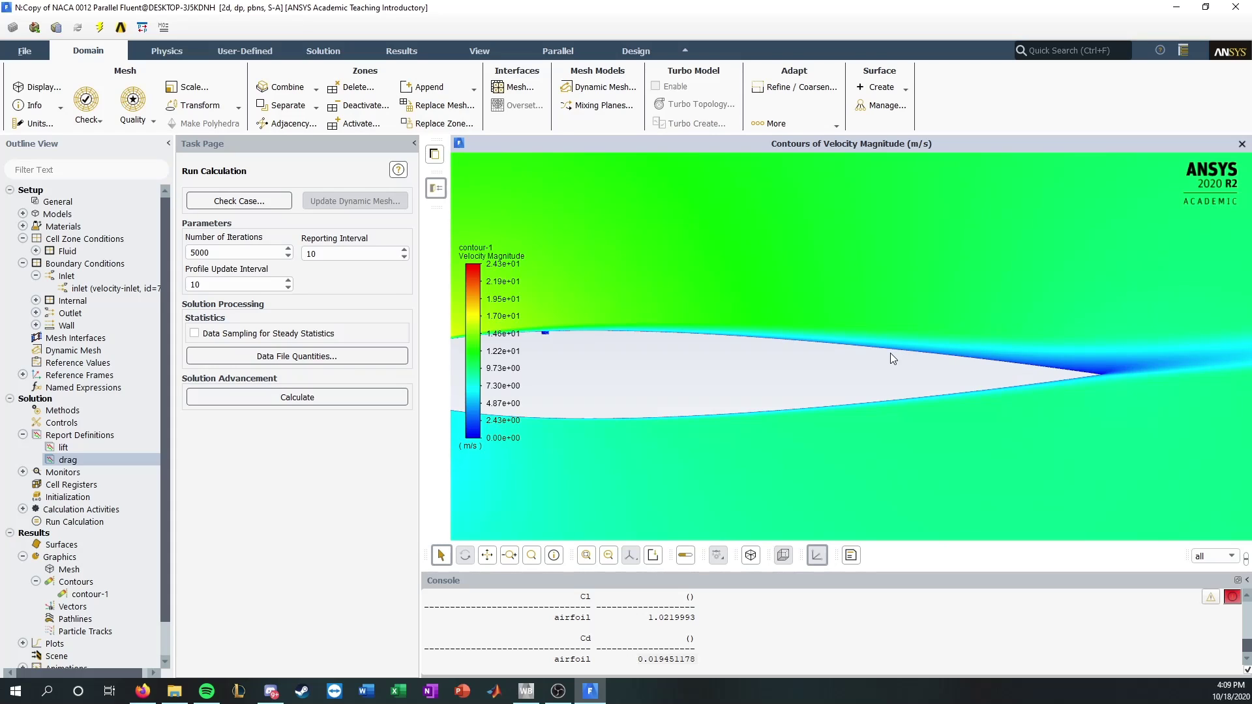
drag(889, 353, 998, 364)
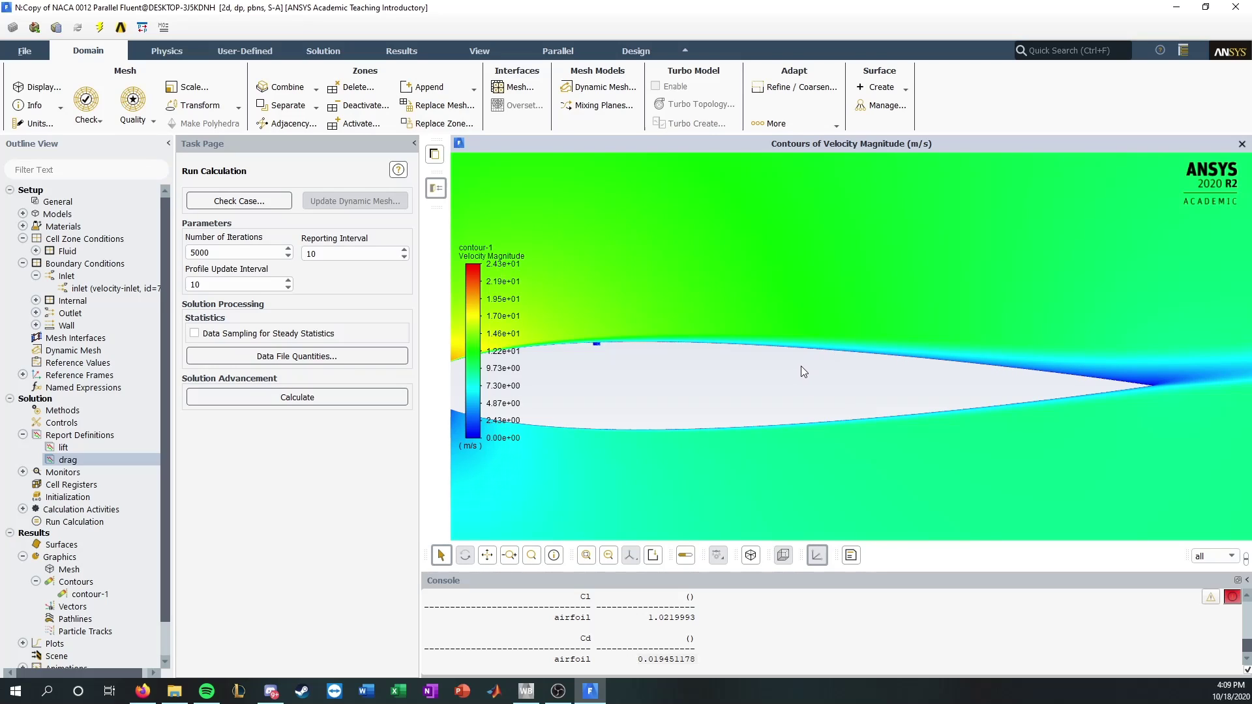
drag(795, 376, 892, 390)
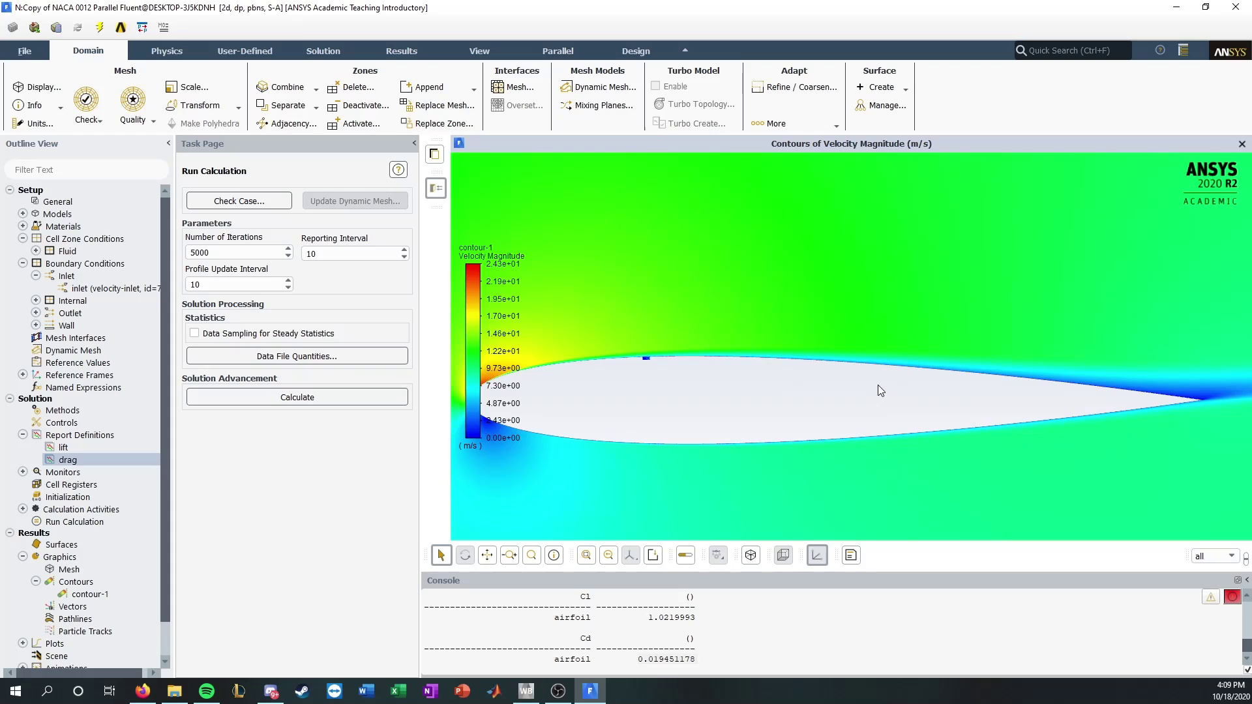
scroll(867, 387, down, 2)
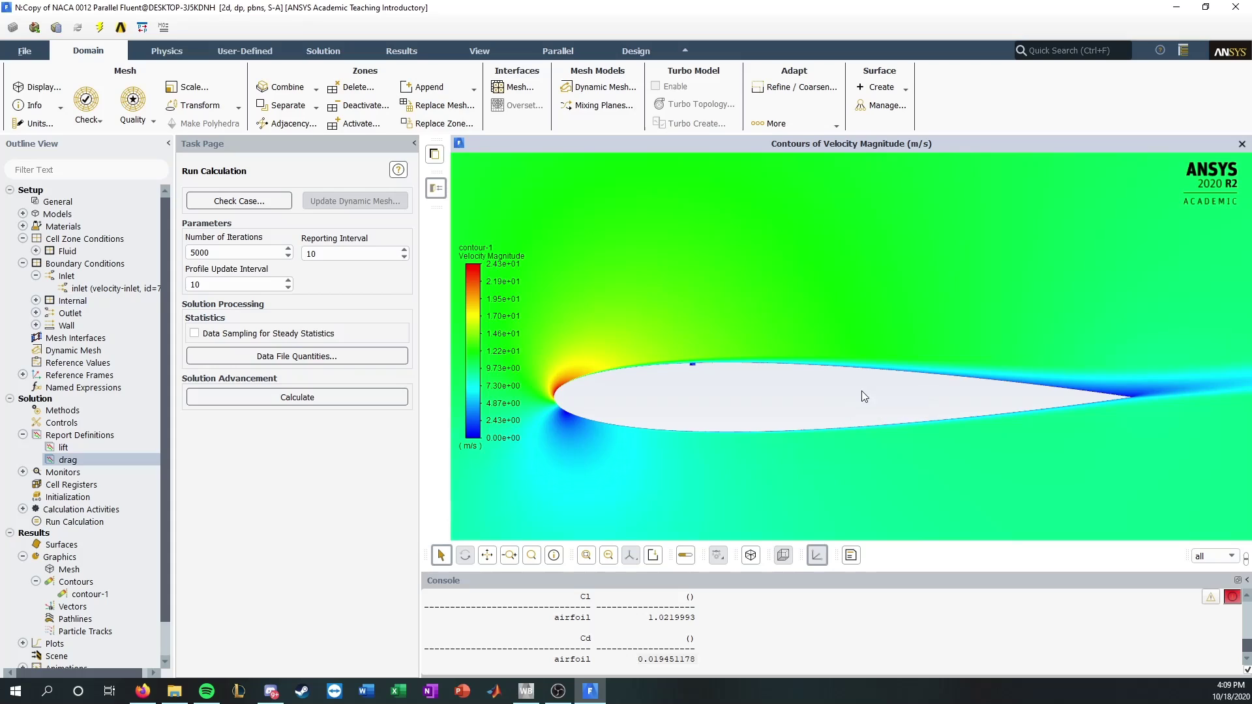
middle_drag(867, 391, 905, 381)
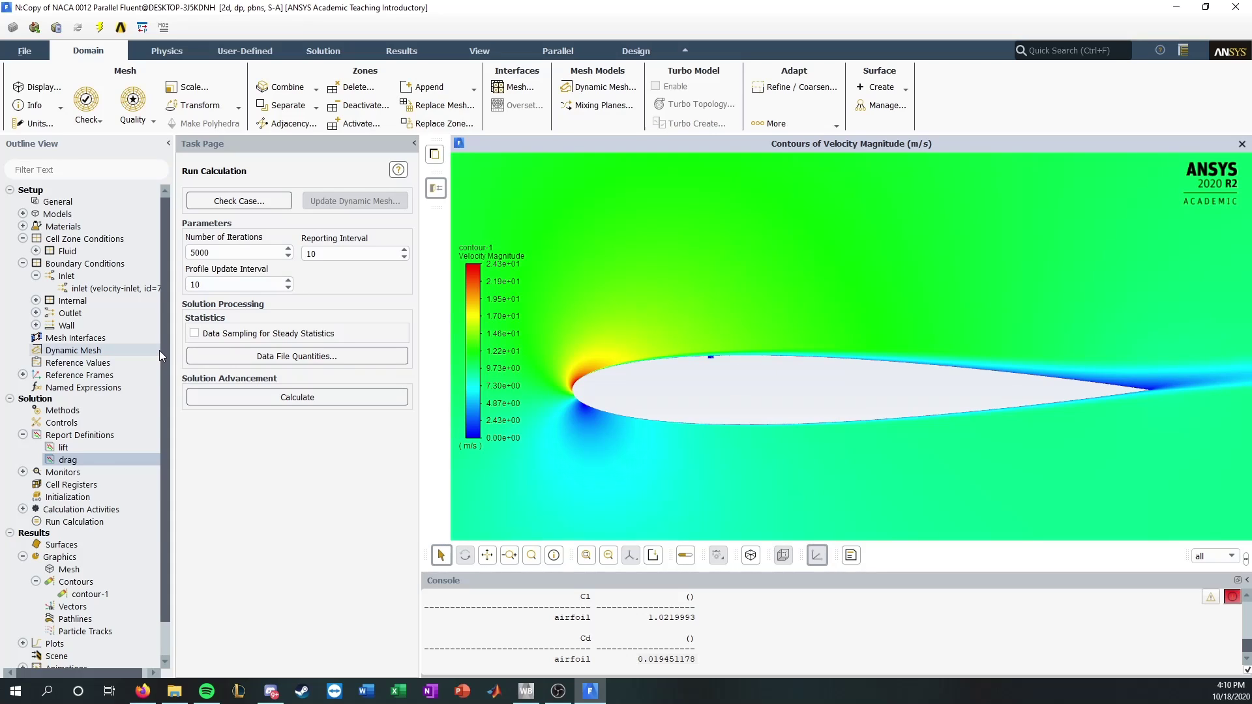
scroll(156, 353, down, 1)
scroll(147, 373, up, 1)
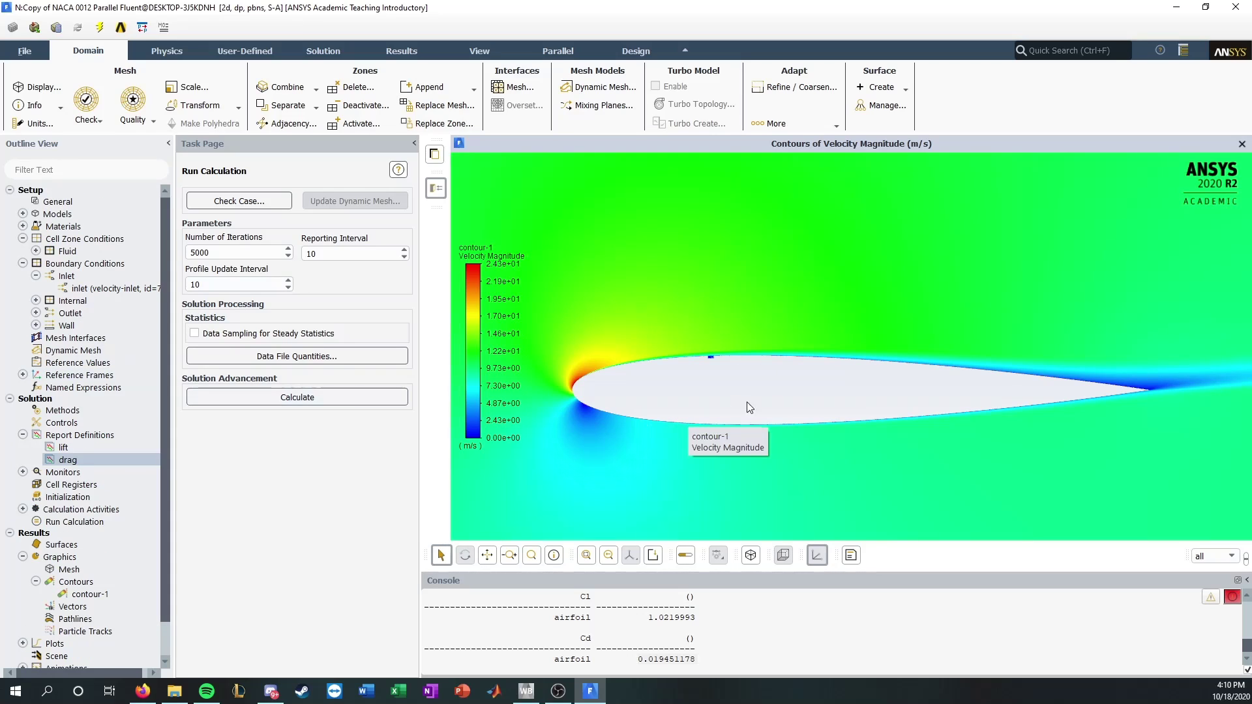